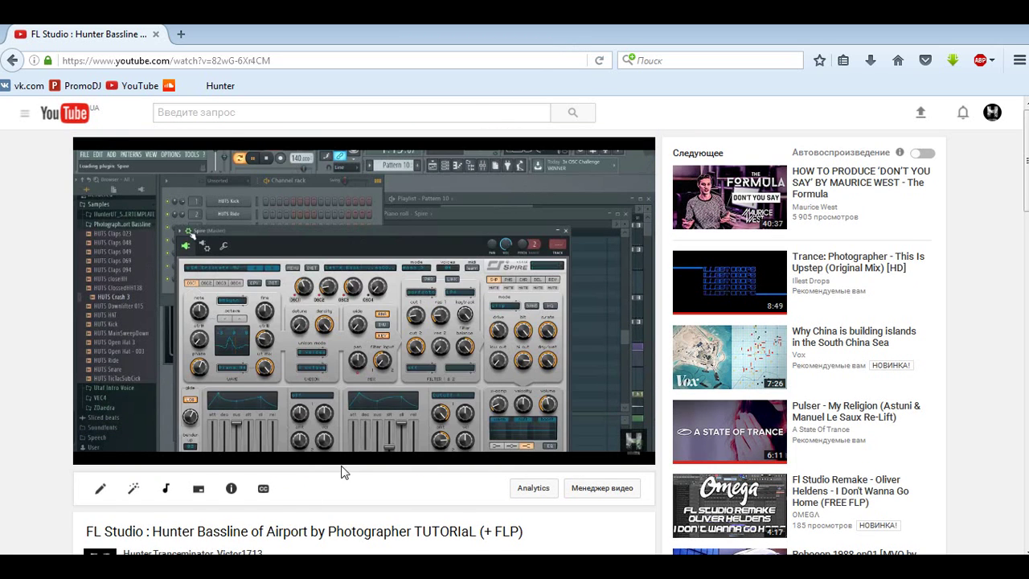
- Switch to FL Studio and open the project "Hunter - Airport's bassline (Photographer)" from the Project & Samples folder
key("super+d")
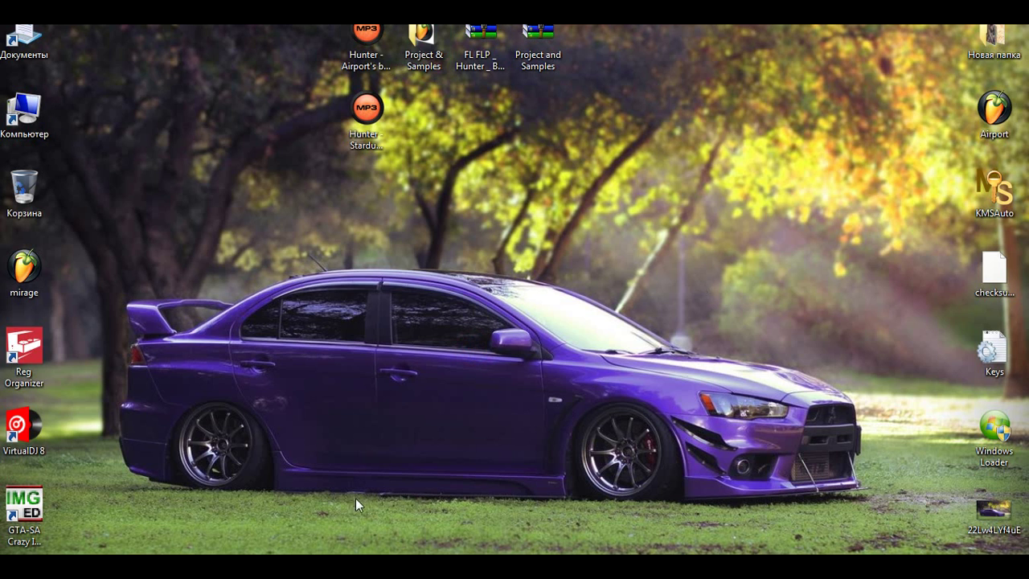
left_click(346, 565)
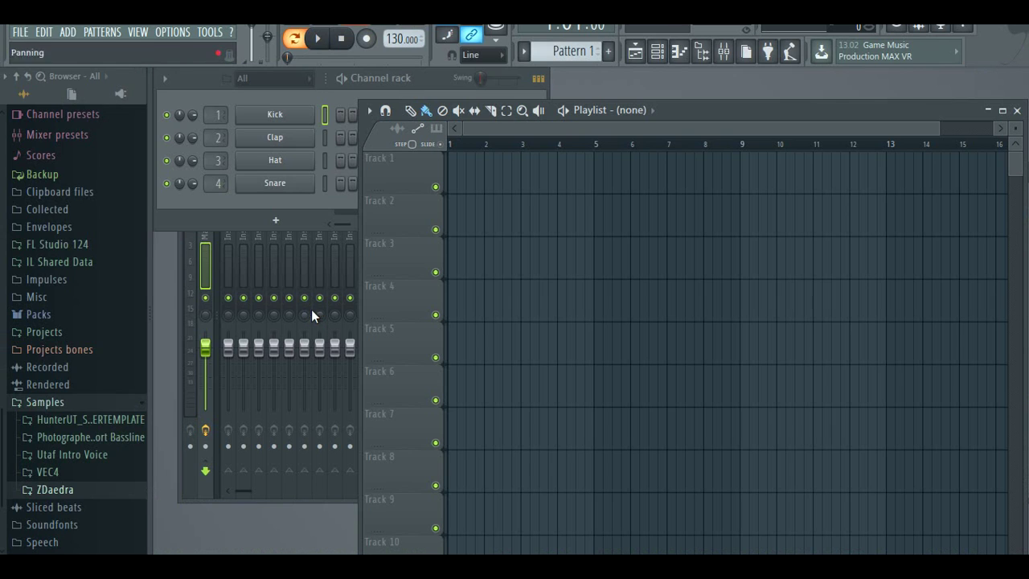
left_click(21, 32)
left_click(44, 79)
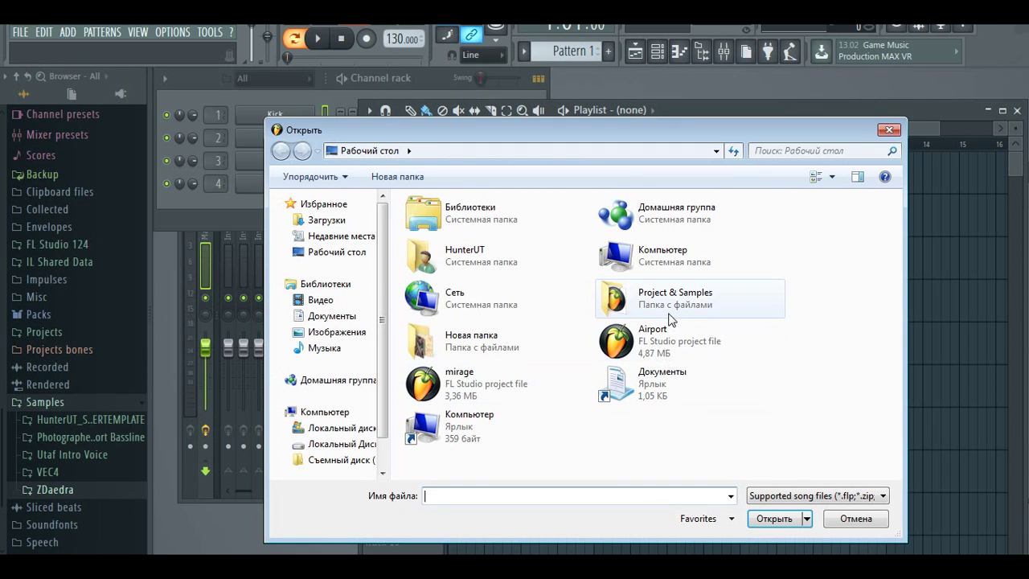
double_click(672, 315)
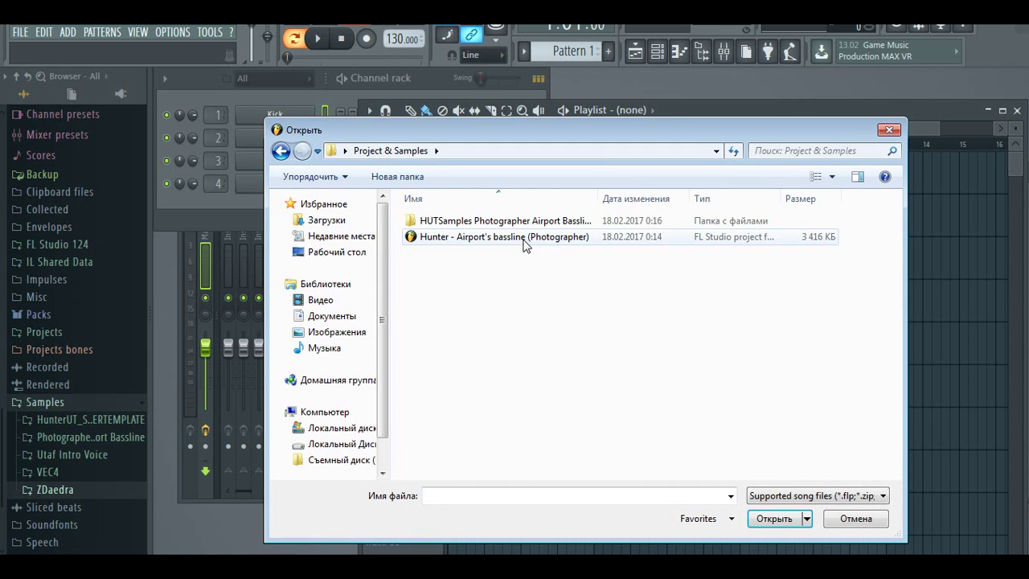
left_click(523, 237)
left_click(764, 519)
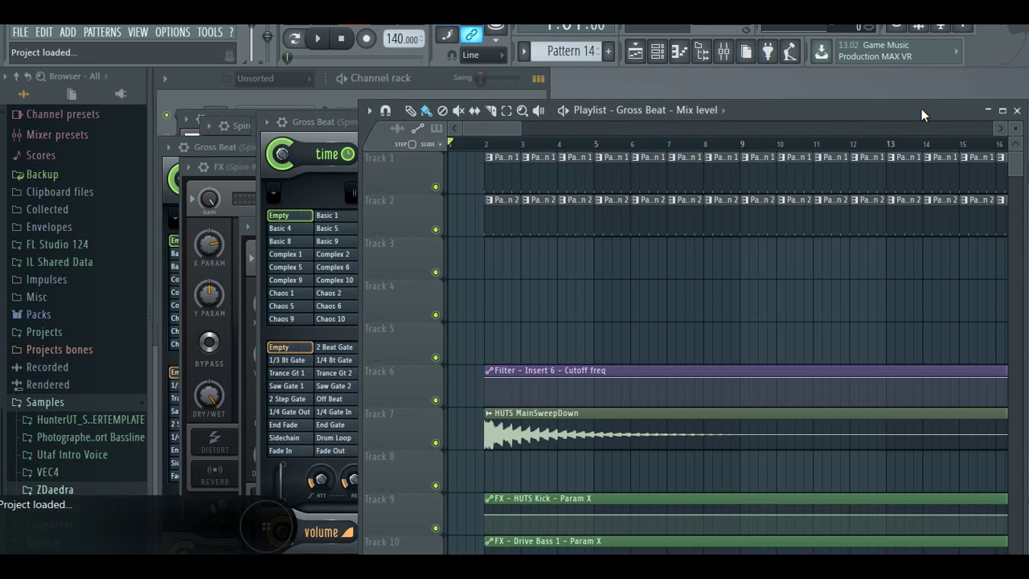
- Briefly preview Pattern 14, and start playback of the whole arrangement in song mode
left_click(343, 91)
key("space")
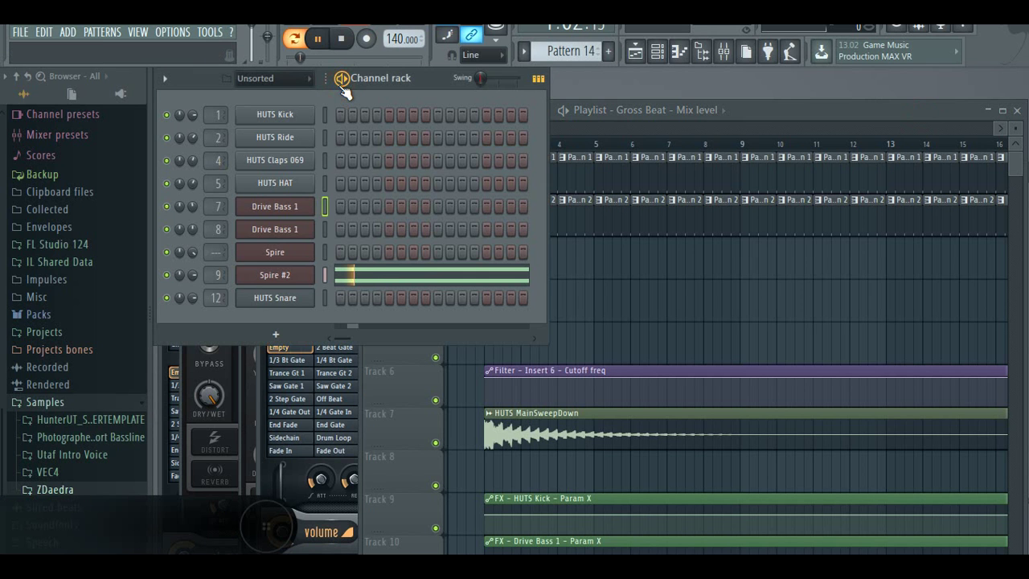
left_click(342, 83)
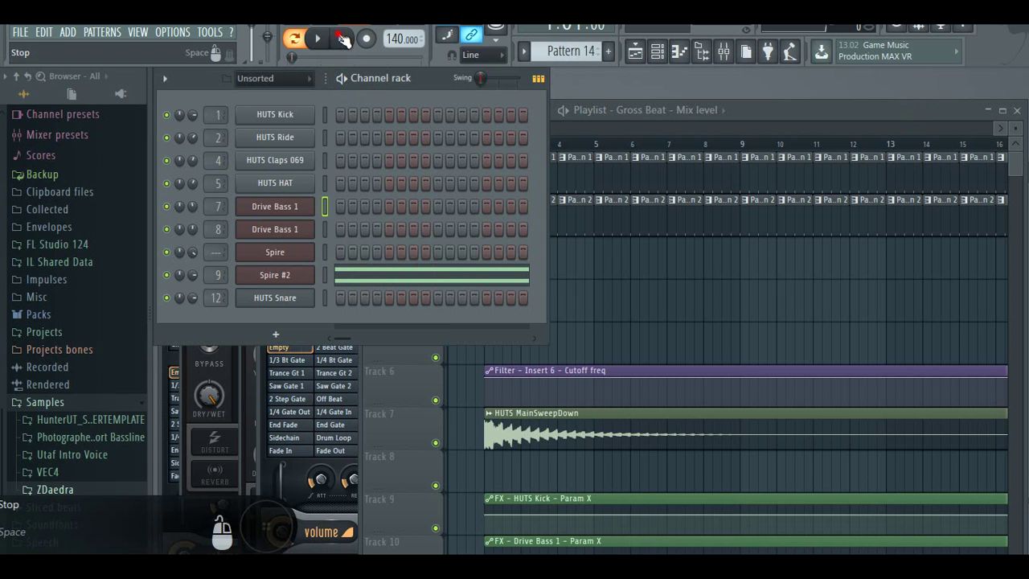
left_click(294, 38)
left_click(317, 39)
left_click(785, 114)
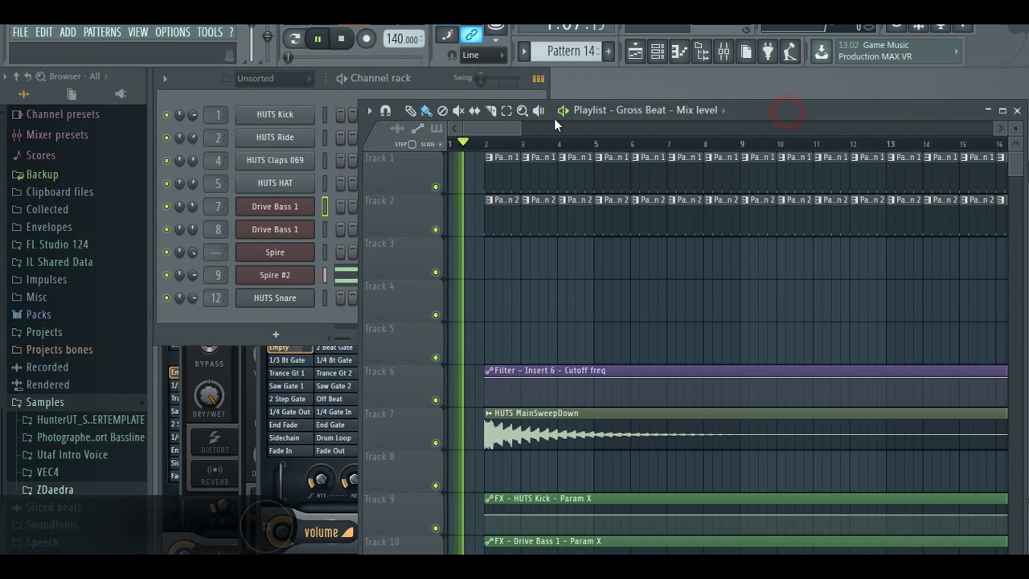
- Look through the playlist's pattern, audio and automation tracks up to where the arrangement ends
left_click_drag(523, 127, 726, 202)
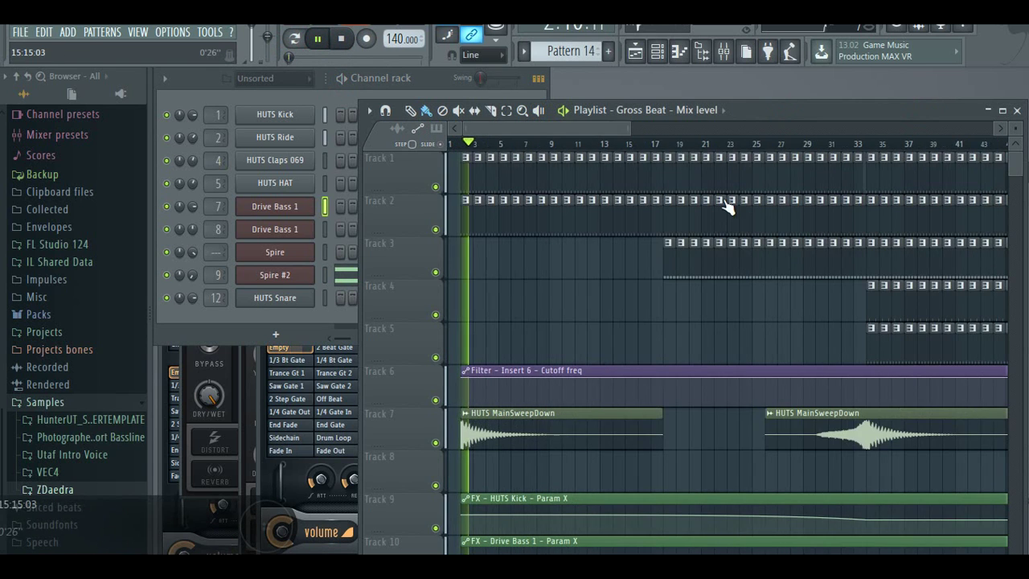
scroll(732, 289, "down", 5)
scroll(731, 294, "down", 5)
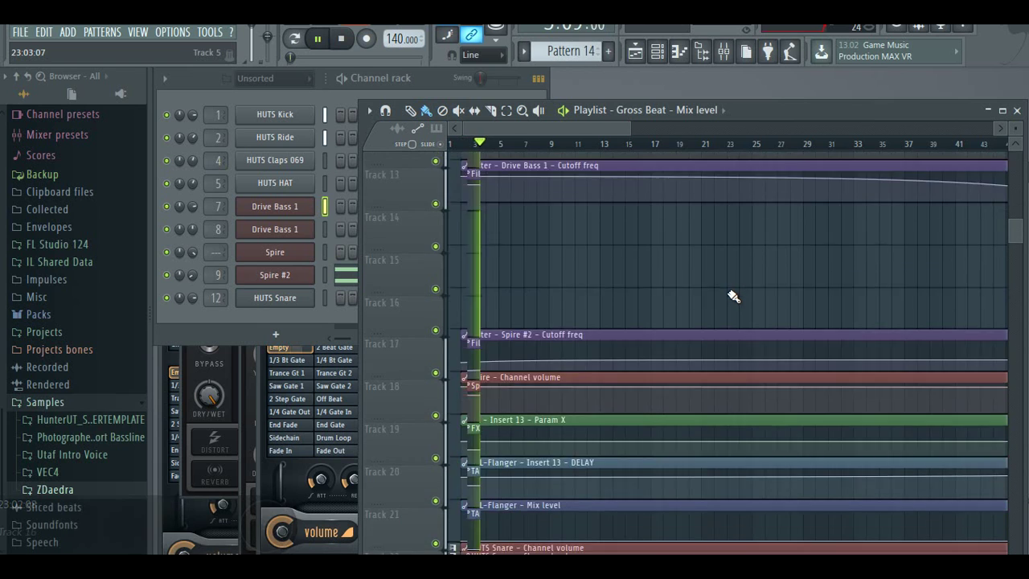
scroll(728, 292, "down", 1)
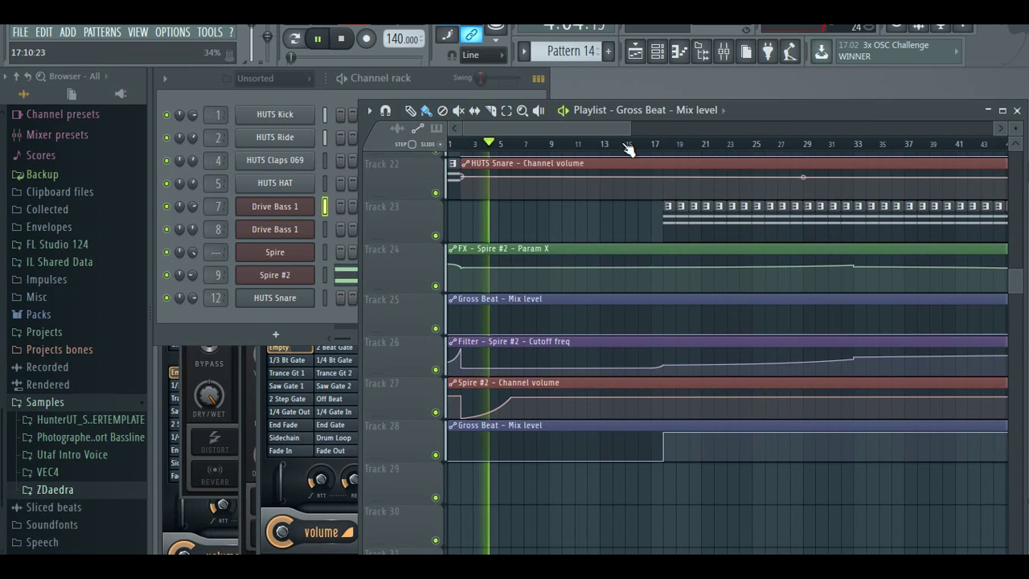
left_click_drag(583, 126, 971, 125)
scroll(702, 321, "up", 3)
scroll(701, 321, "up", 4)
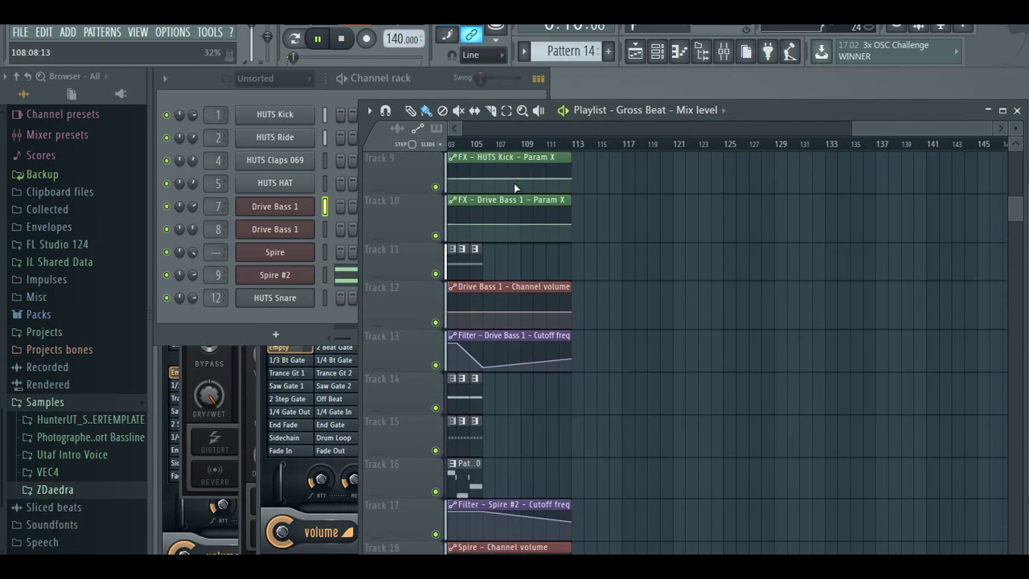
- Switch to pattern mode and select the empty Pattern 17
left_click(303, 100)
left_click(295, 39)
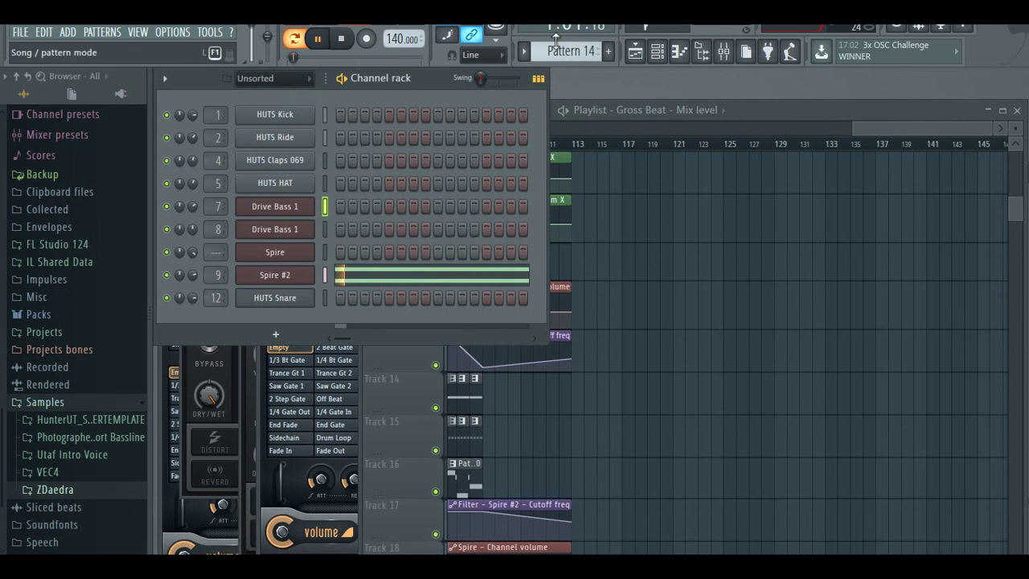
left_click_drag(597, 52, 597, 47)
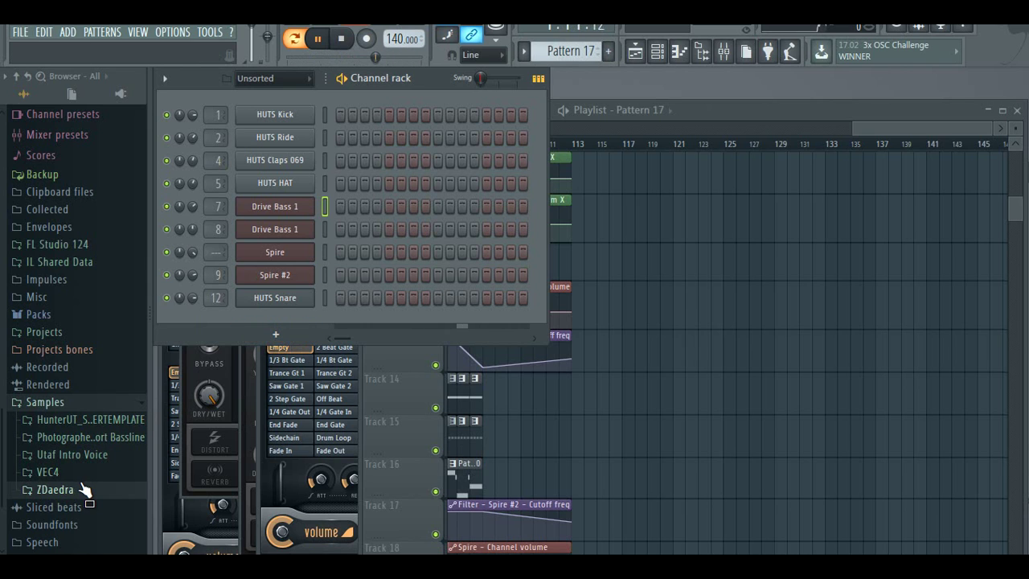
- Add the HUTS Sub Kicks sample from the Photographer Airport Bassline samples folder to the channel rack as a new channel
left_click(112, 422)
scroll(110, 432, "down", 5)
scroll(104, 434, "up", 15)
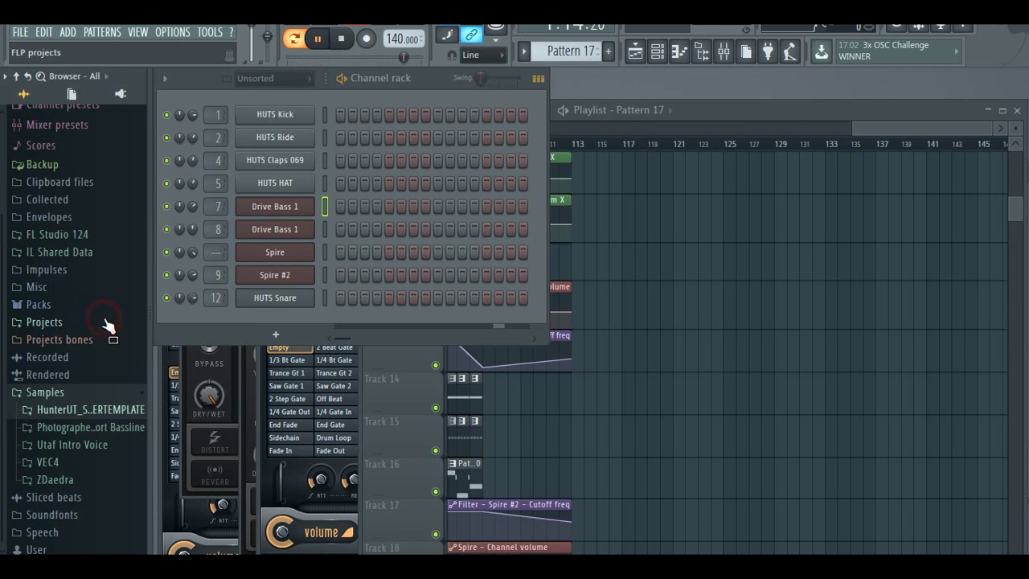
left_click(103, 427)
left_click(95, 428)
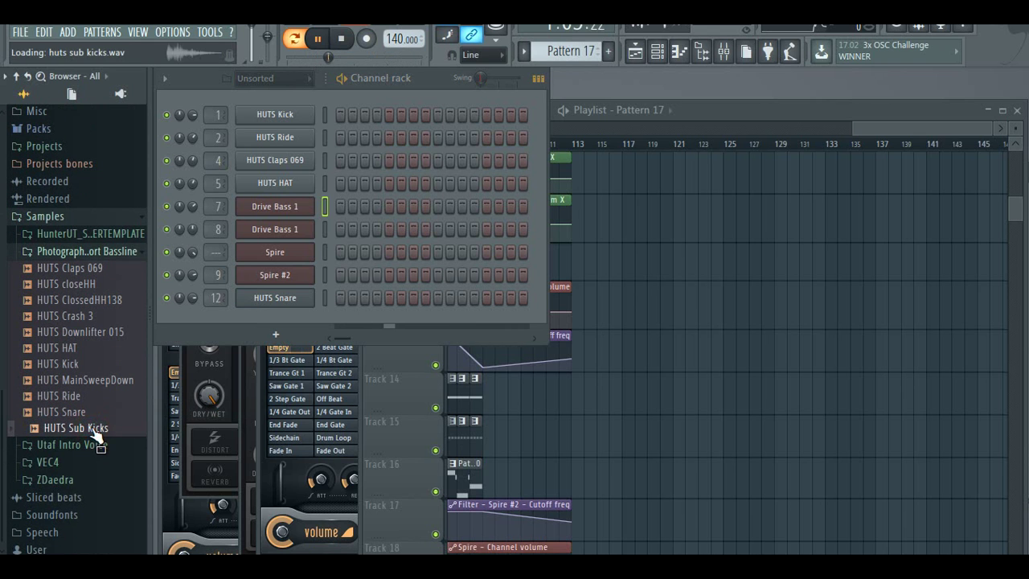
left_click_drag(95, 434, 237, 319)
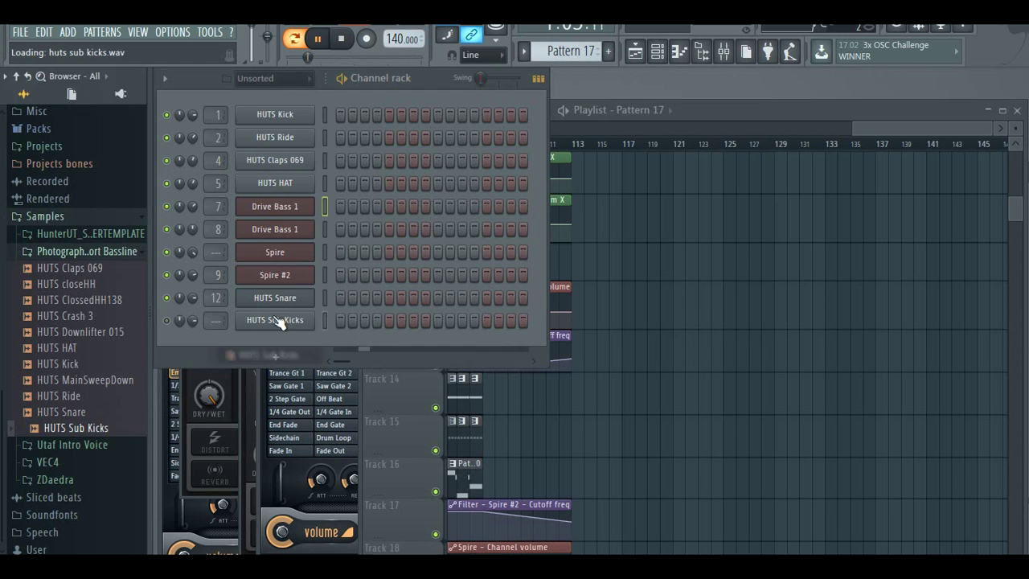
- Place HUTS Sub Kicks hits on steps 7 and 9 of Pattern 17 and give the sample a slight fade-out
right_click(342, 322)
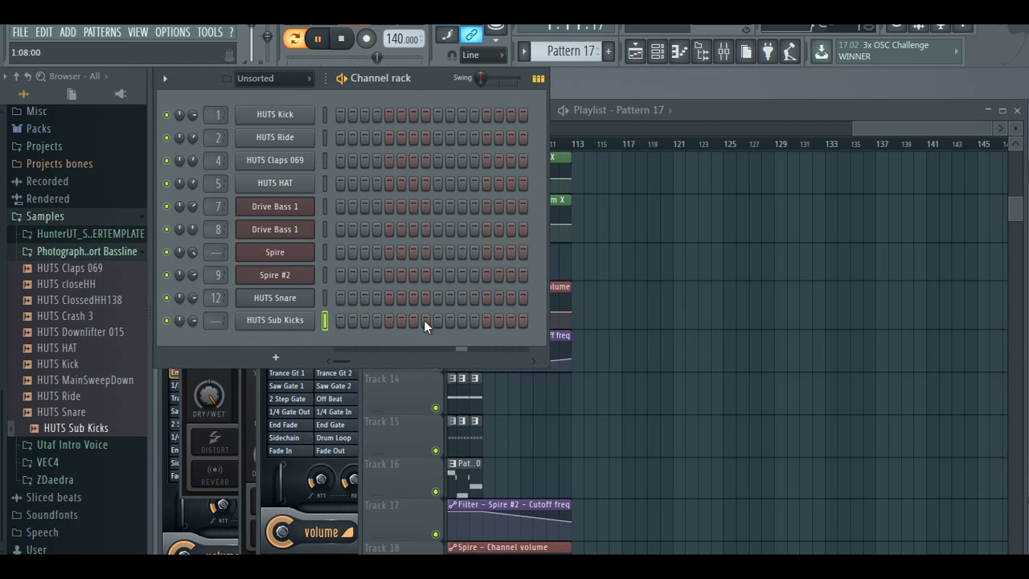
left_click(412, 321)
left_click(284, 322)
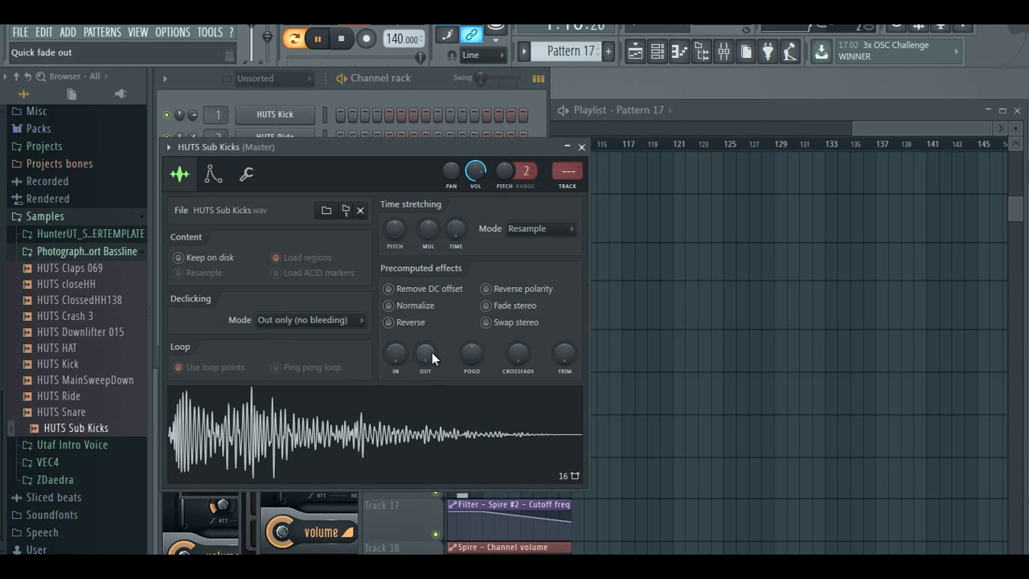
left_click_drag(426, 353, 440, 295)
left_click_drag(424, 353, 427, 382)
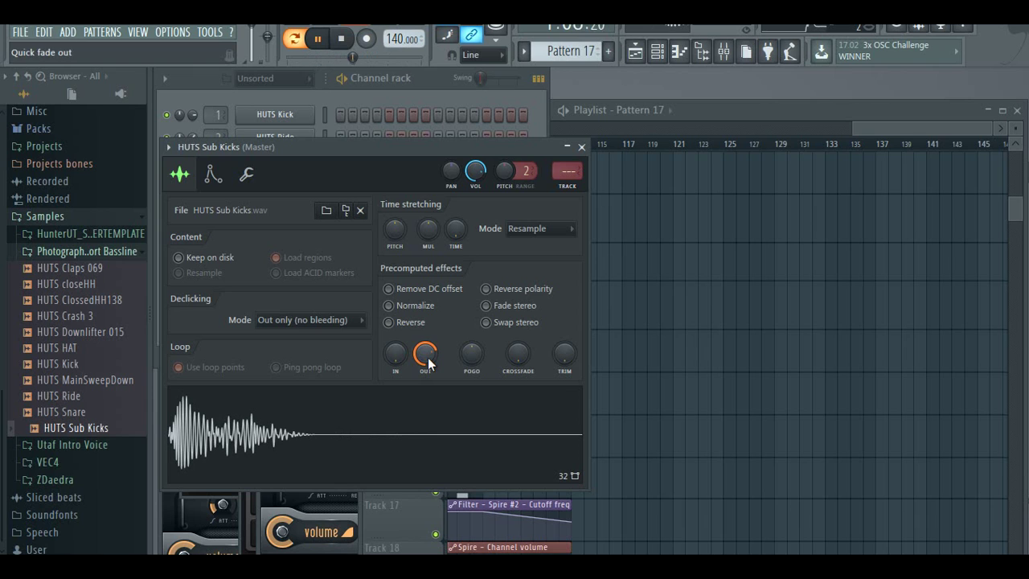
scroll(421, 353, "down", 5)
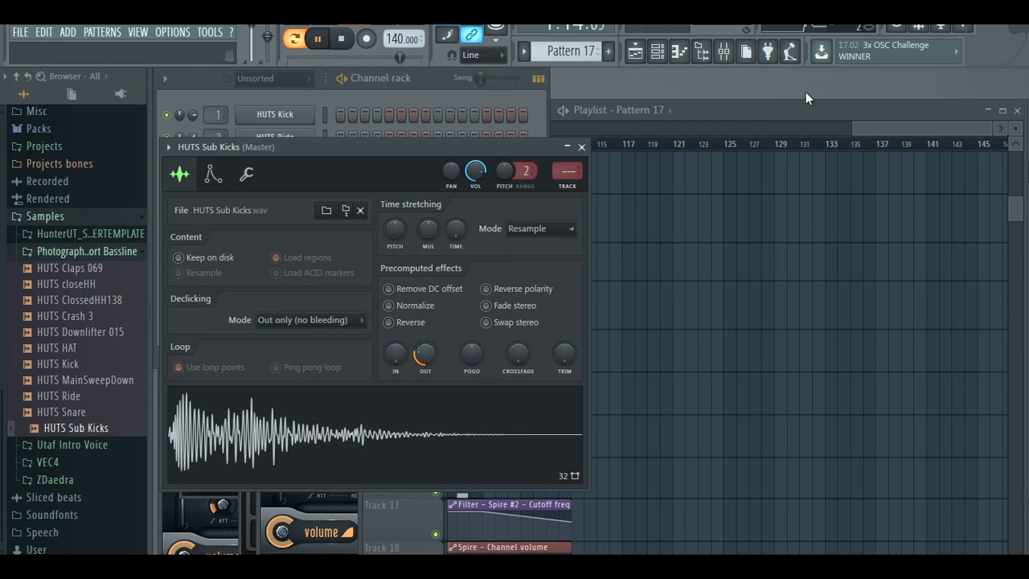
- Return to song mode and place a Pattern 17 clip on Track 16 in the middle of bar 113
left_click(899, 125)
left_click(444, 94)
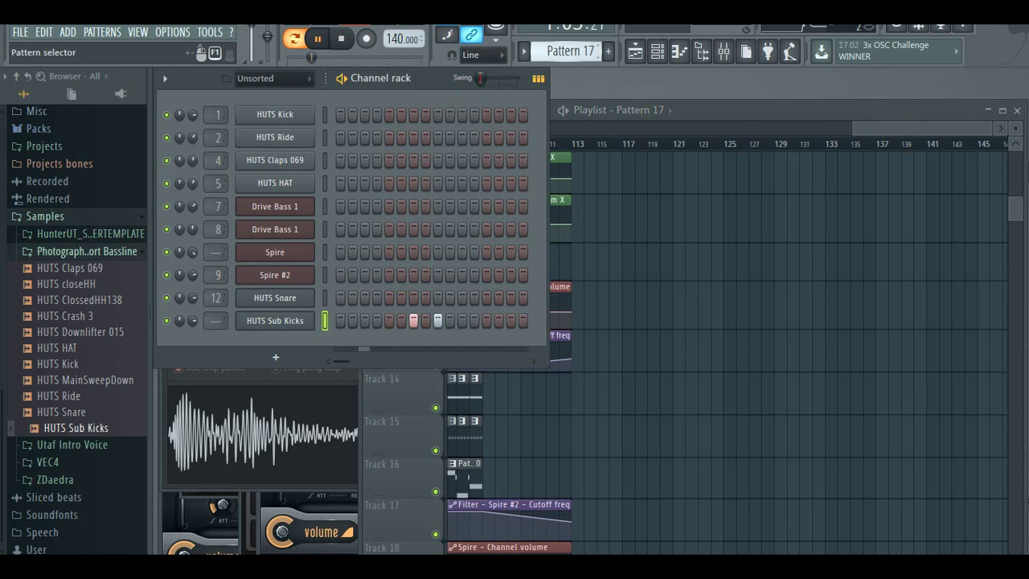
left_click(570, 145)
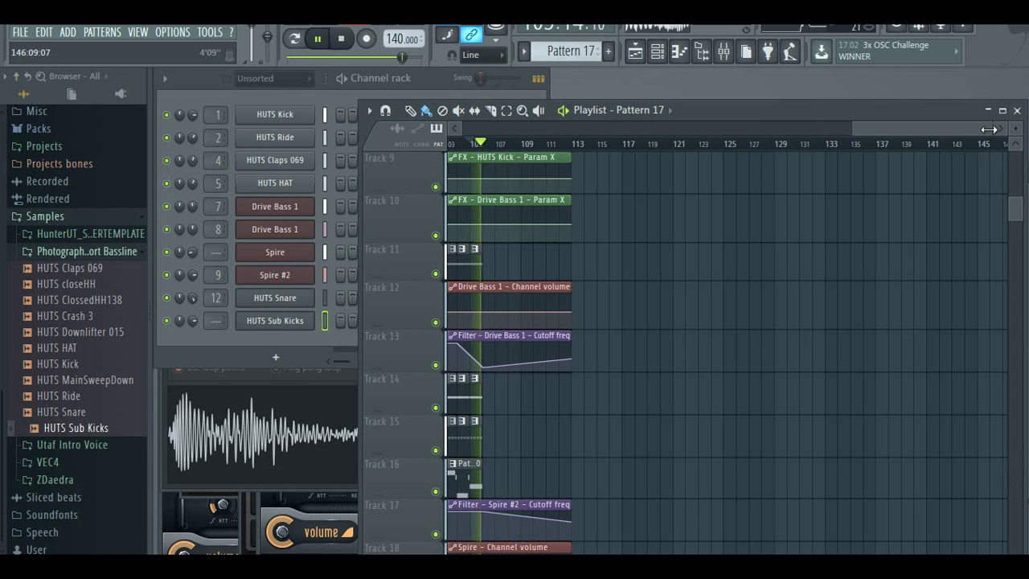
left_click_drag(995, 130, 963, 130)
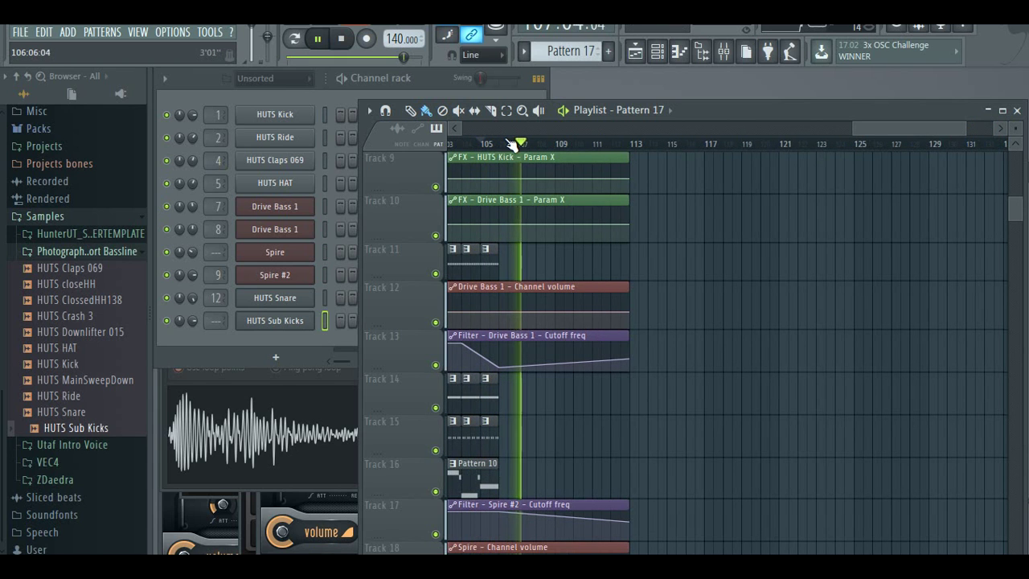
scroll(666, 363, "down", 2)
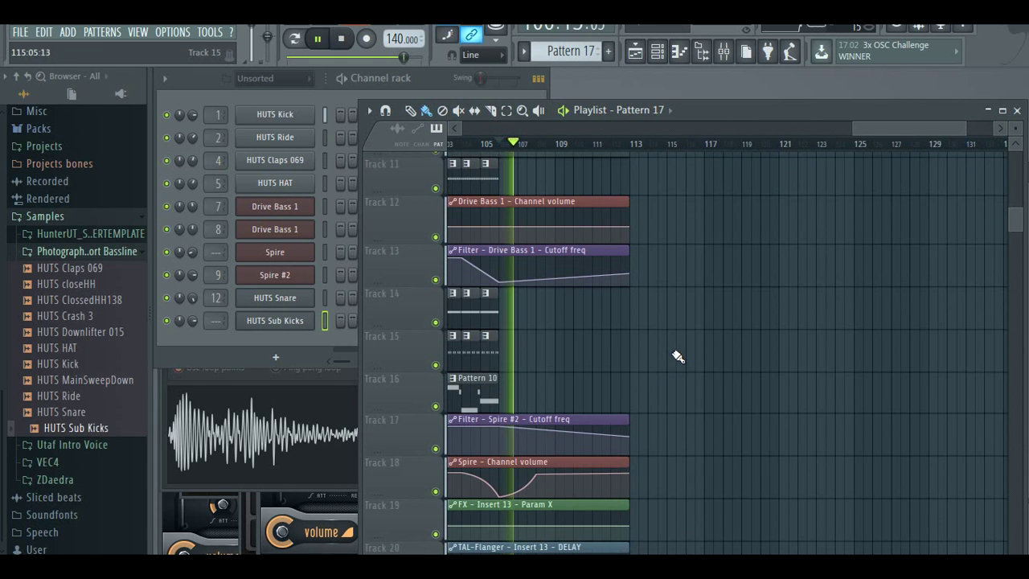
left_click(648, 398)
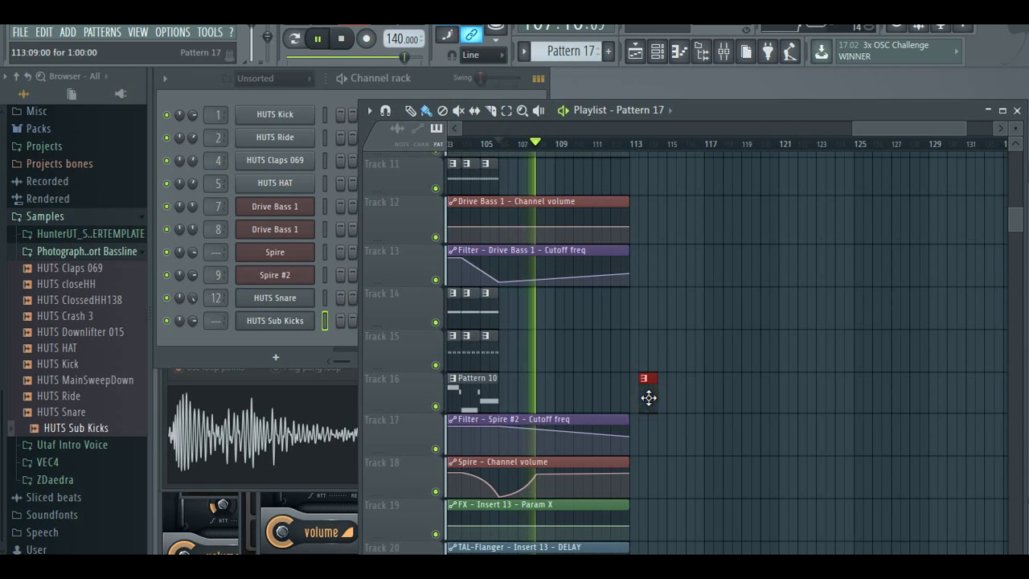
scroll(650, 394, "down", 3)
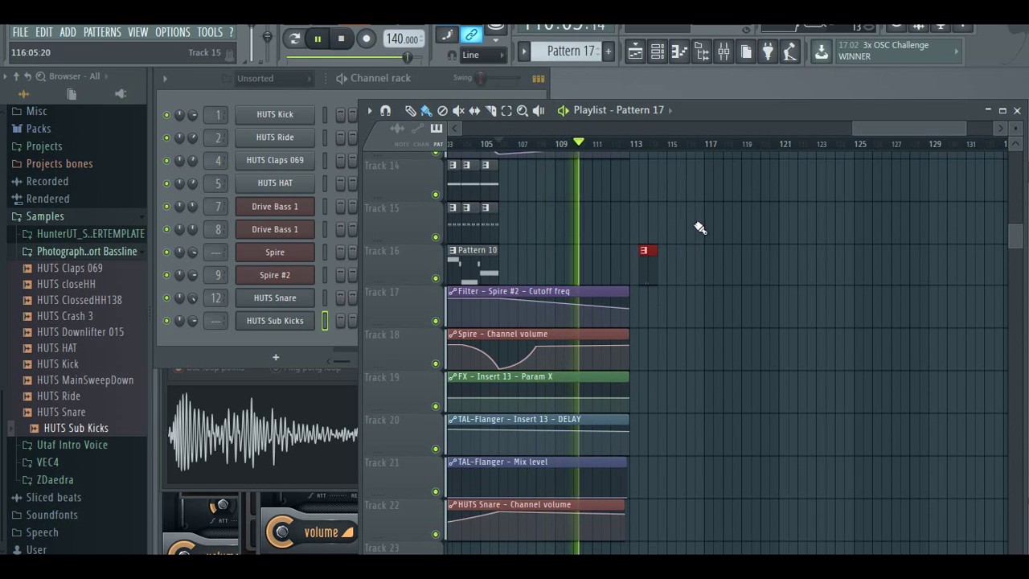
left_click(804, 276, "ctrl")
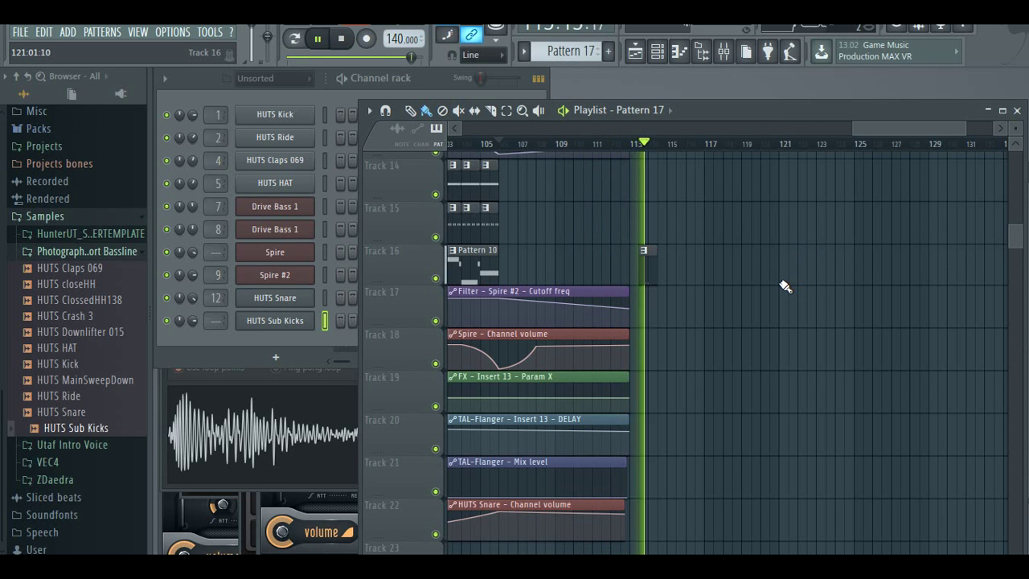
- Extend the last HUTS MainSweepDown clip on Track 7 to bar 121 and replay the song from just before bar 113
scroll(778, 317, "up", 1)
scroll(778, 318, "up", 8)
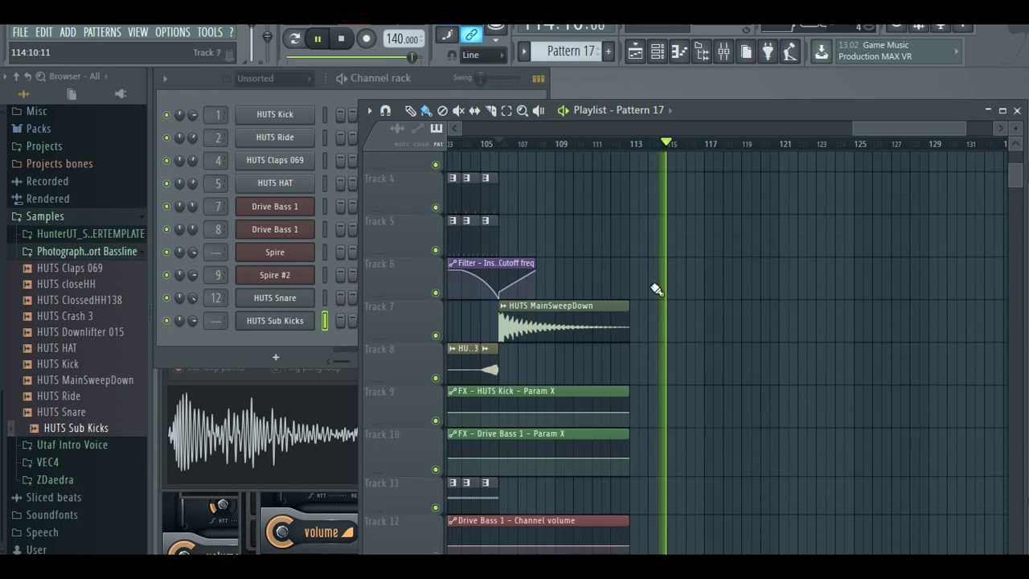
left_click_drag(626, 345, 778, 349)
left_click(623, 150)
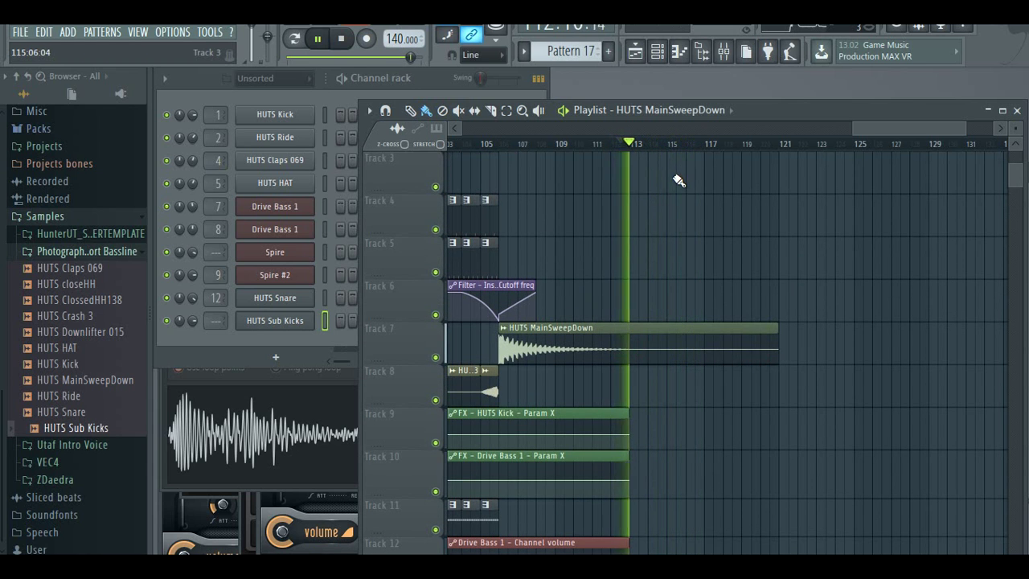
scroll(694, 241, "down", 8)
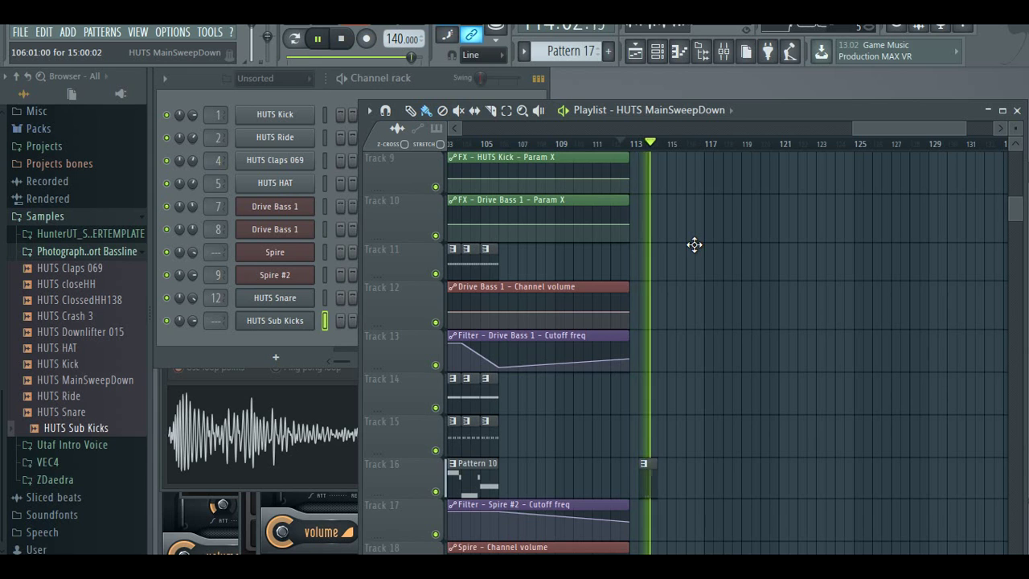
- Switch to pattern mode and program HUTS Kick and HUTS Ride hits on the first step of Pattern 18
left_click_drag(895, 130, 906, 133)
left_click(291, 103)
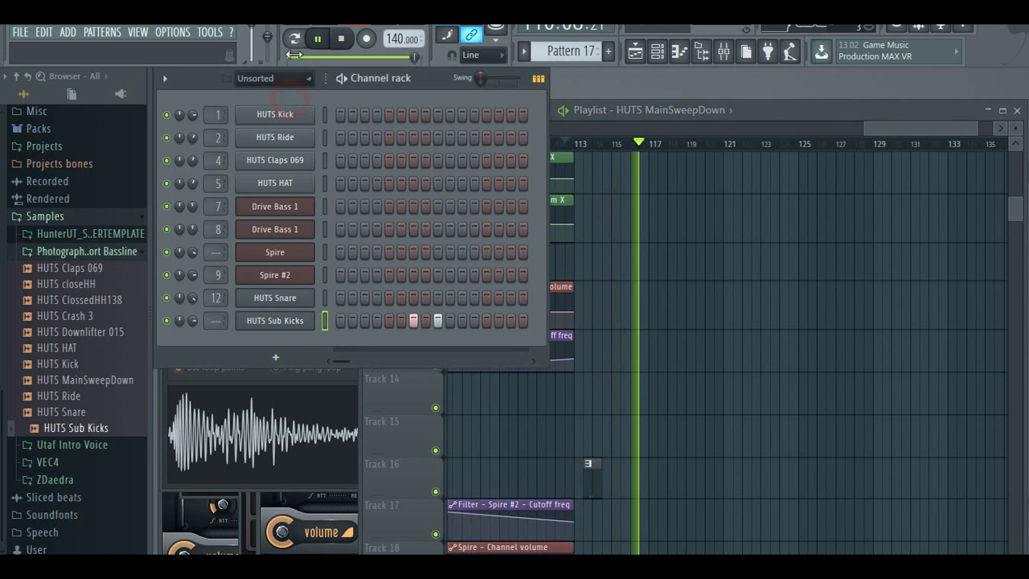
left_click(295, 40)
left_click(596, 43)
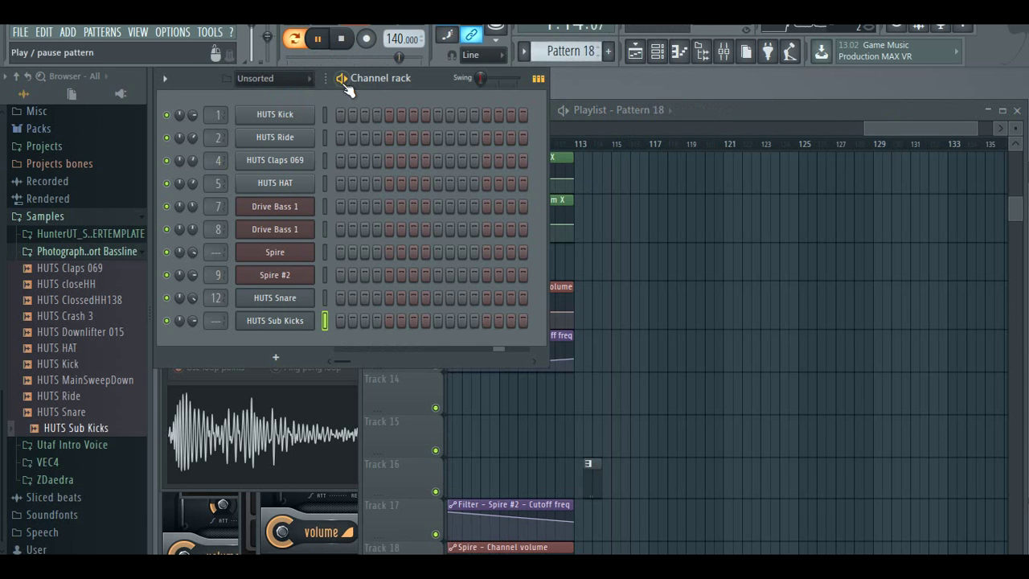
left_click(340, 115)
left_click(340, 137)
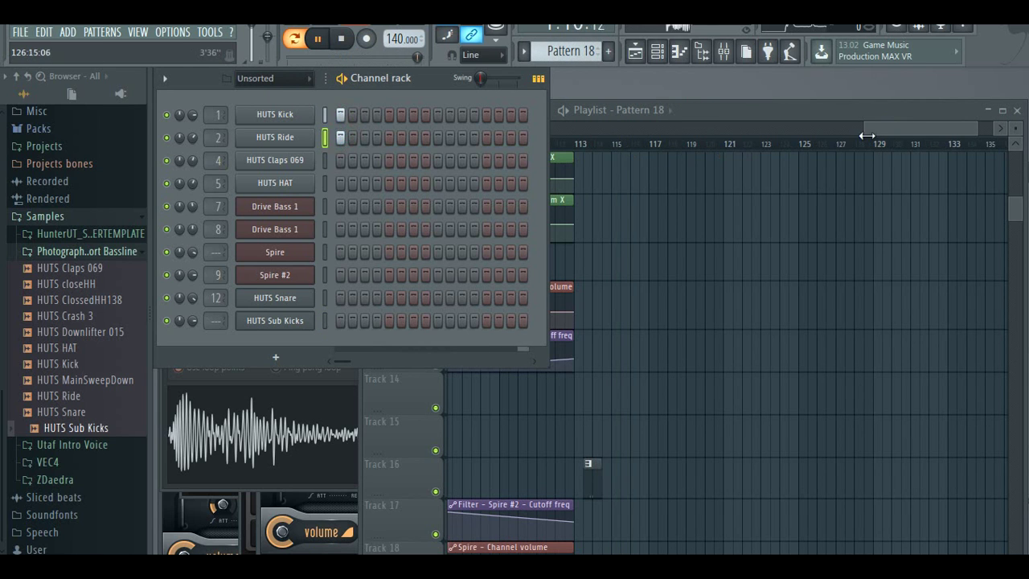
left_click(890, 133)
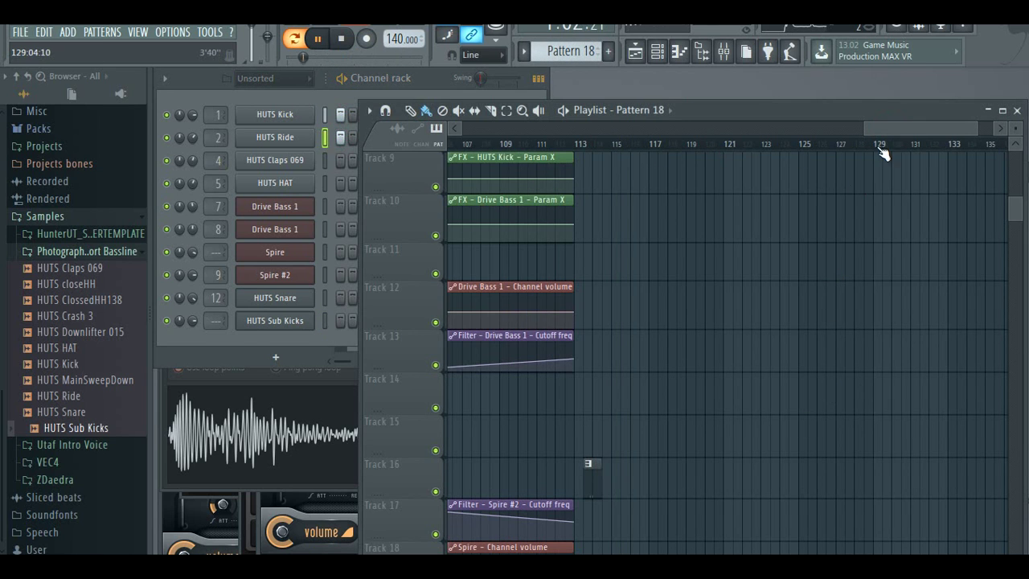
- Stop playback and place a Pattern 18 clip on Track 16 at bar 138
left_click_drag(884, 131, 898, 132)
left_click(342, 39)
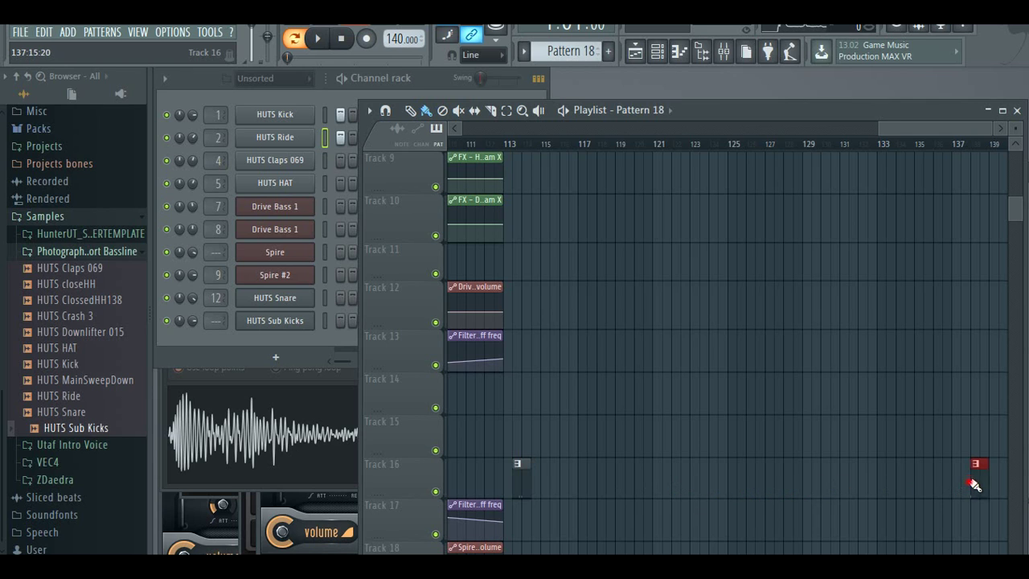
- Pick up the HUTS MainSweepDown clip from Track 7 and place a copy on Track 10 at bar 138
mouse_move(884, 124)
left_mouse_down()
mouse_move(937, 130)
mouse_move(865, 131)
left_mouse_up()
scroll(548, 302, "up", 5)
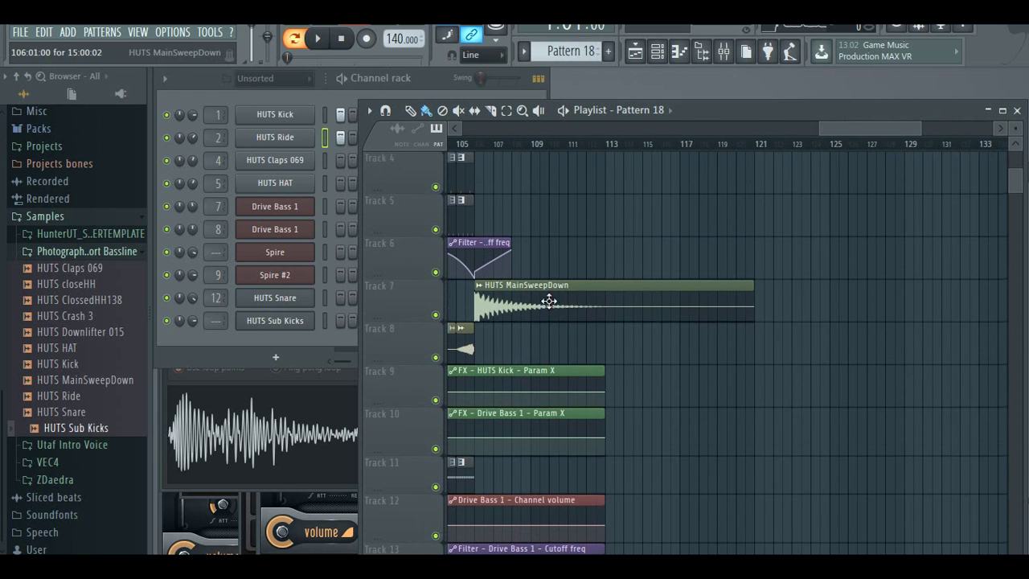
left_click(555, 305)
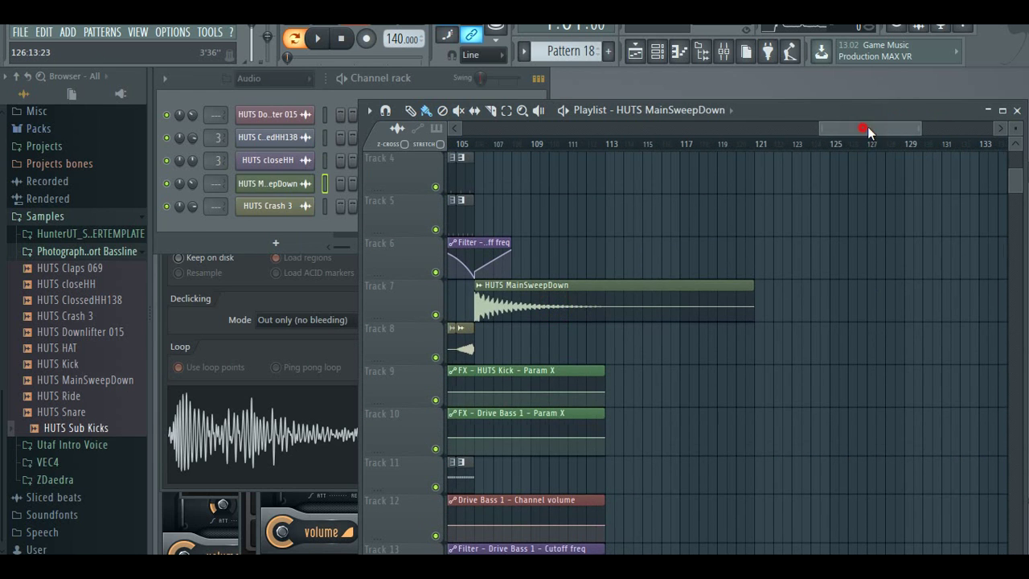
left_click_drag(867, 129, 990, 134)
scroll(776, 273, "down", 3)
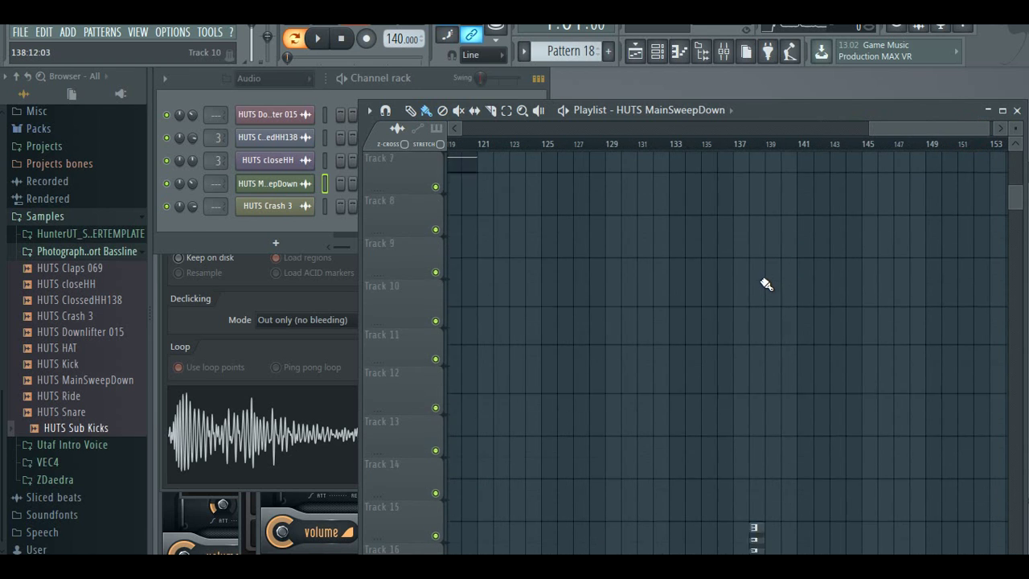
scroll(764, 284, "down", 1)
left_click(764, 270)
- Move the new HUTS MainSweepDown clip to Track 7 and extend its start back to bar 130
scroll(771, 335, "up", 3)
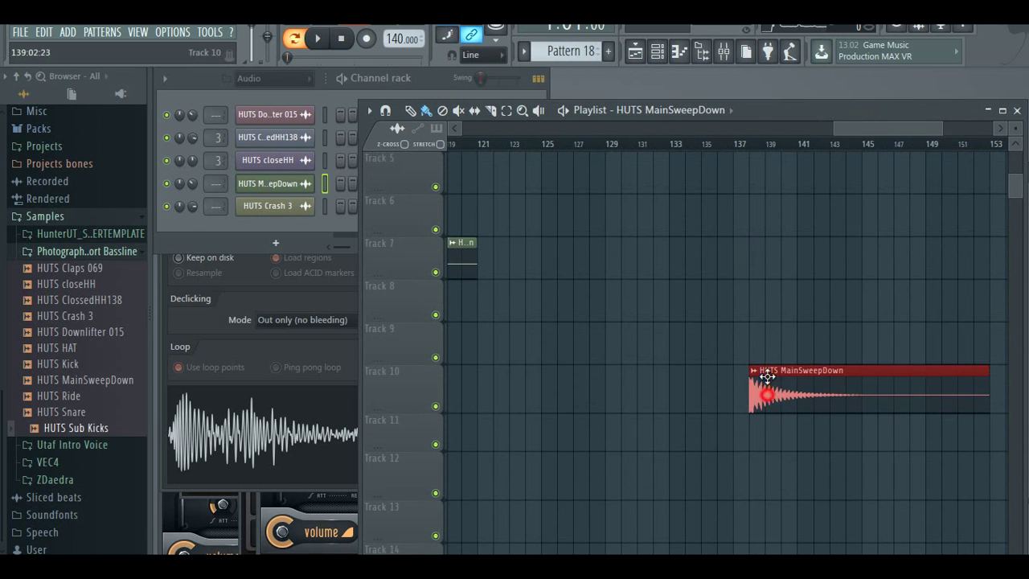
left_click_drag(768, 376, 622, 277)
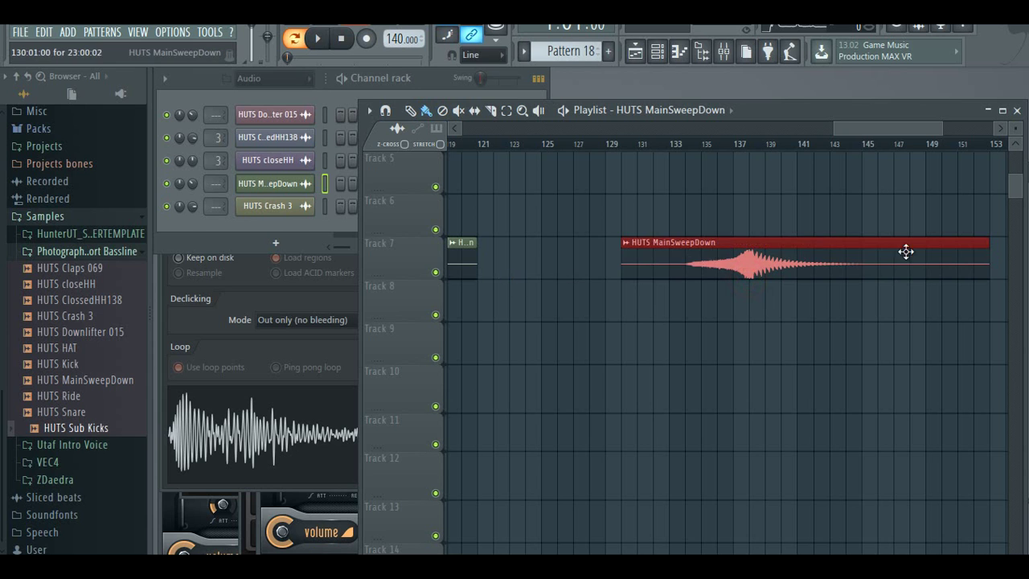
left_click(814, 301)
right_click(830, 315)
- Place Pattern 17 clips on Track 16 in the middle of bar 153 and the middle of bar 161
left_click_drag(879, 136, 856, 135)
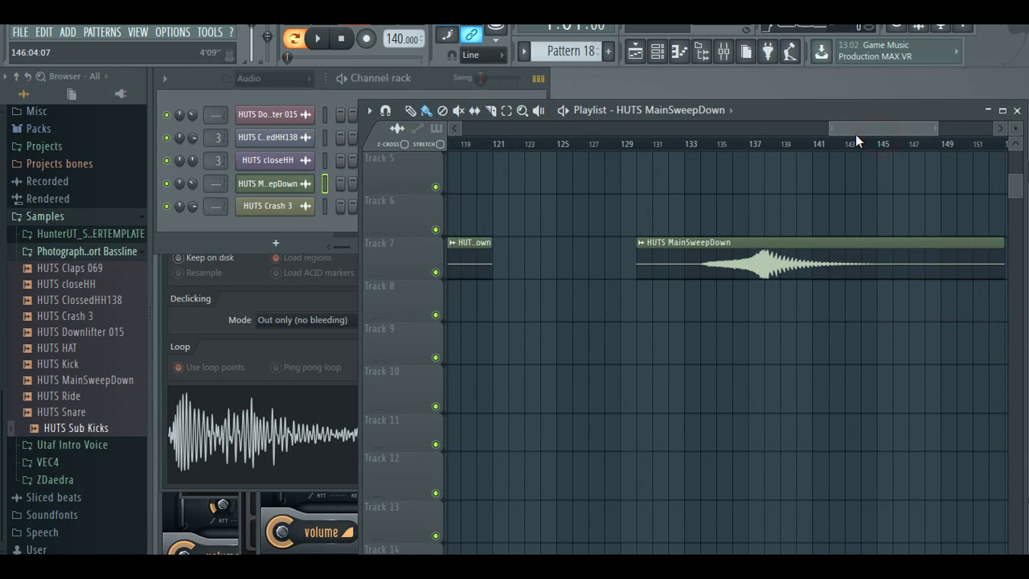
scroll(677, 361, "down", 4)
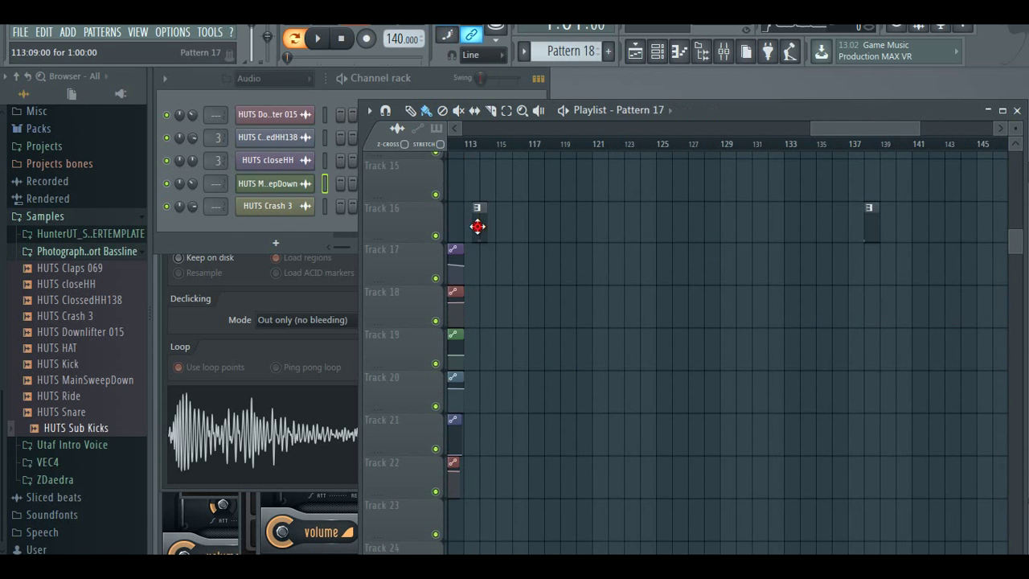
left_click_drag(878, 129, 933, 127)
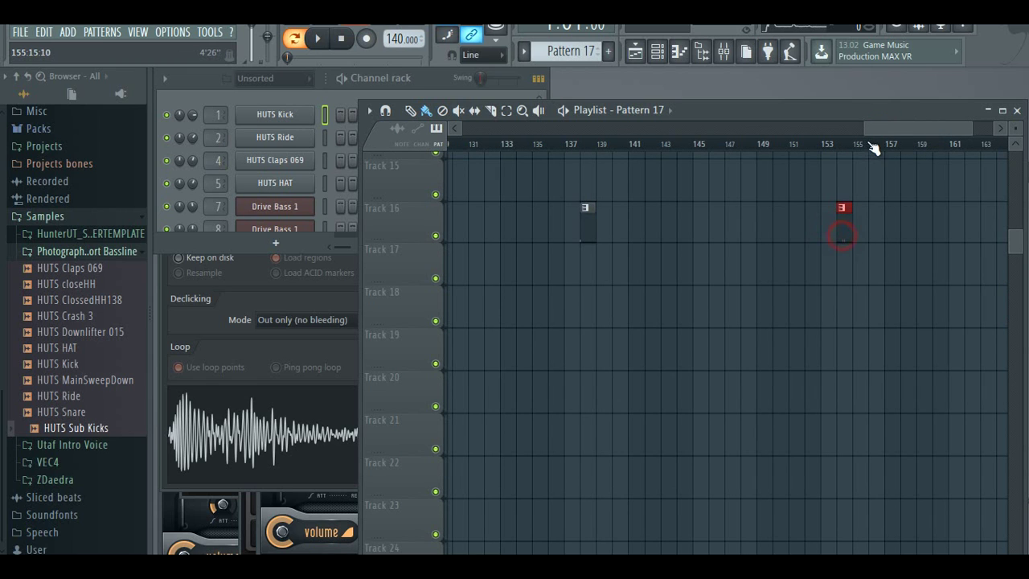
left_click_drag(864, 130, 909, 132)
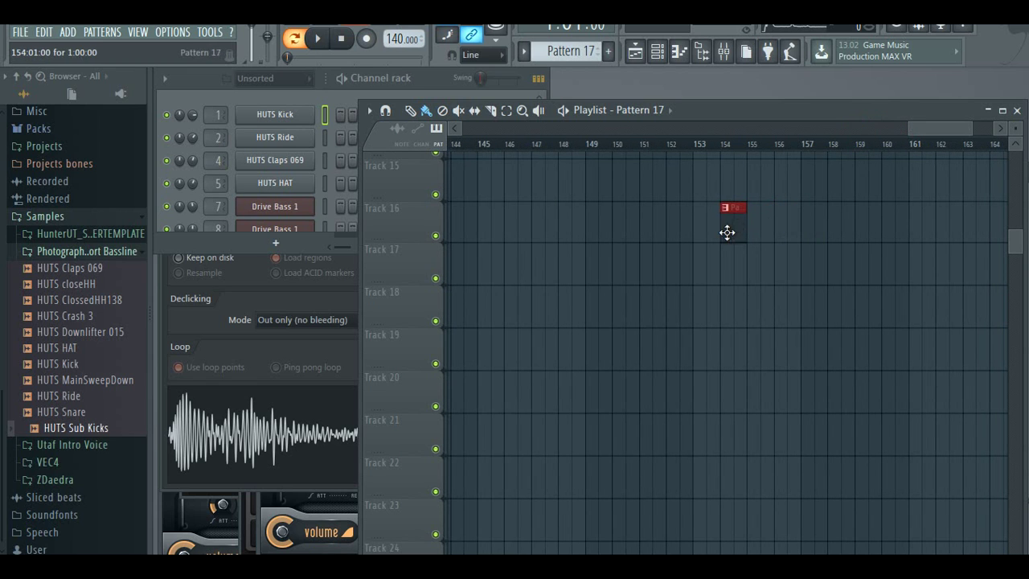
left_click_drag(726, 232, 714, 230)
left_click_drag(926, 130, 931, 132)
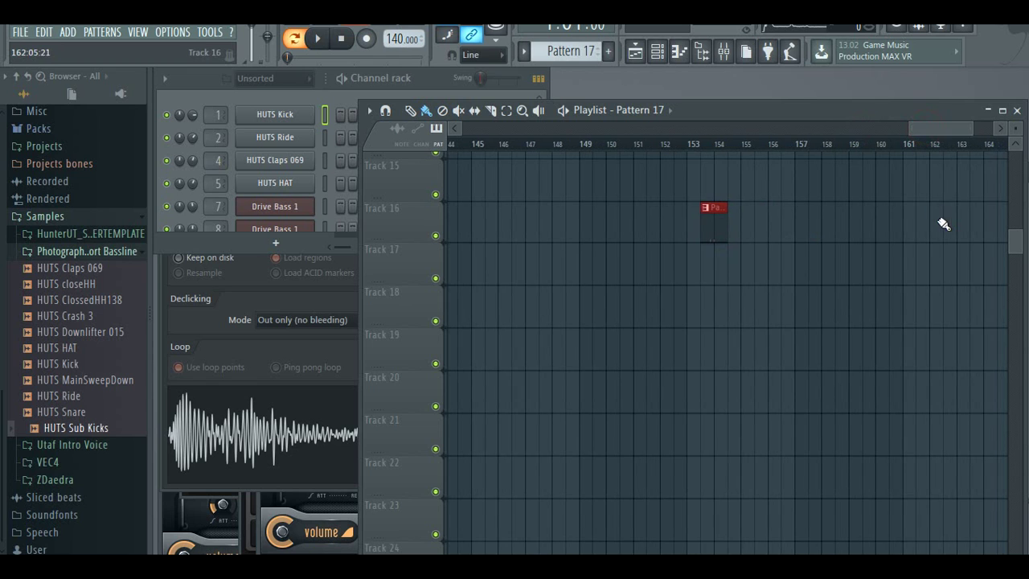
left_click(941, 223)
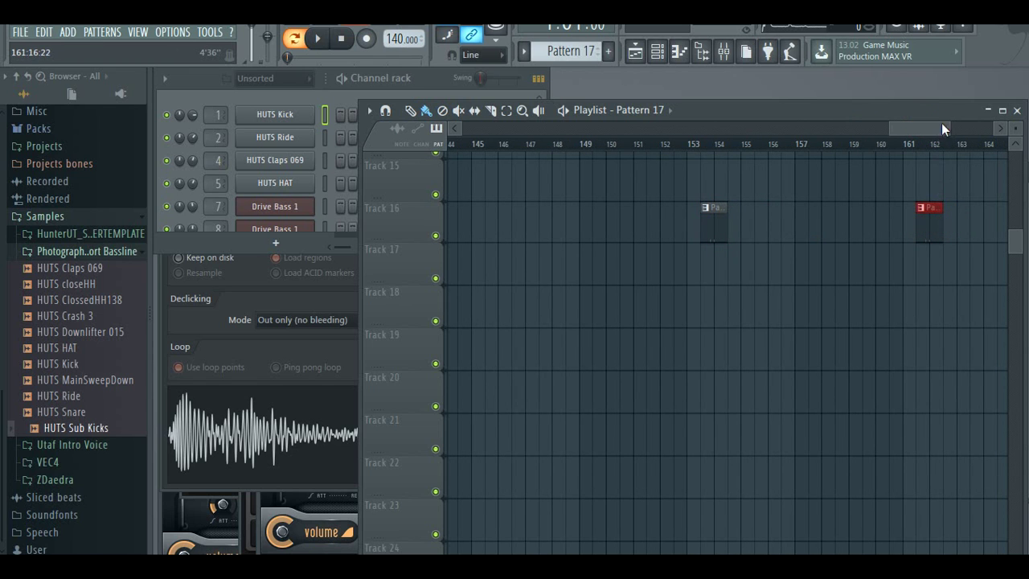
left_click_drag(965, 130, 996, 131)
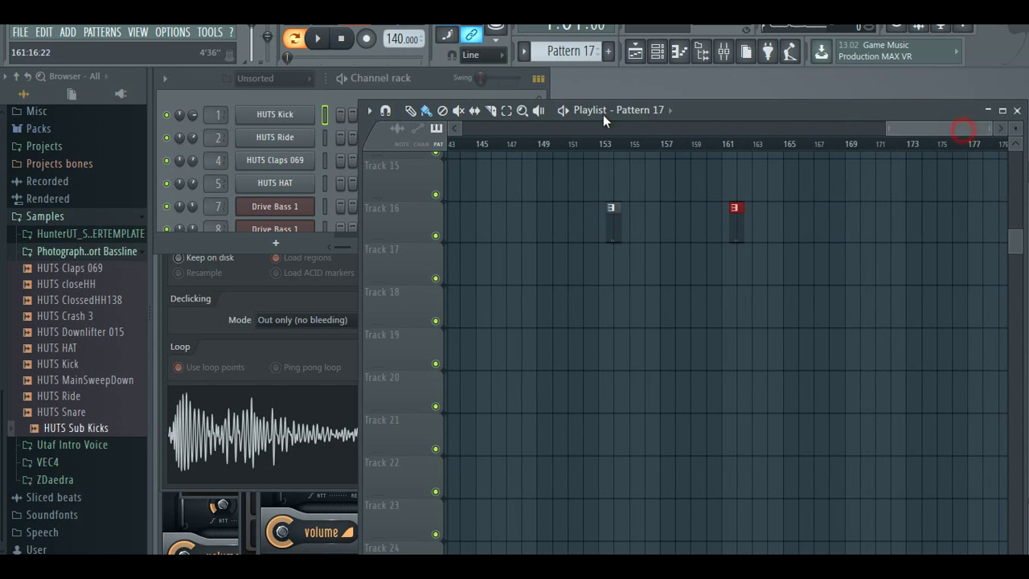
- Enlarge the Channel rack to show every channel, then select Pattern 11 and audition it
left_click(320, 97)
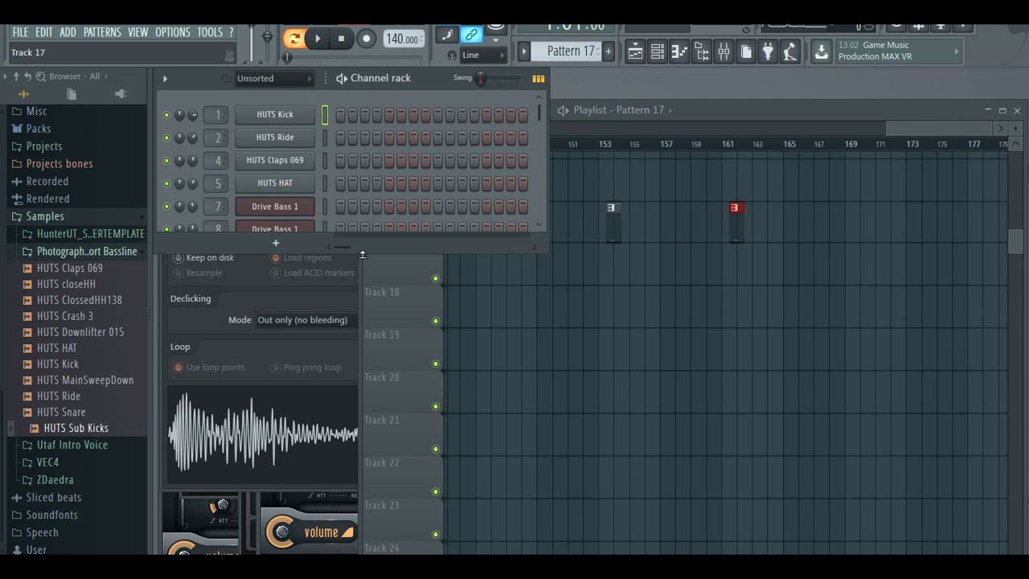
left_click(362, 254)
left_click(297, 251)
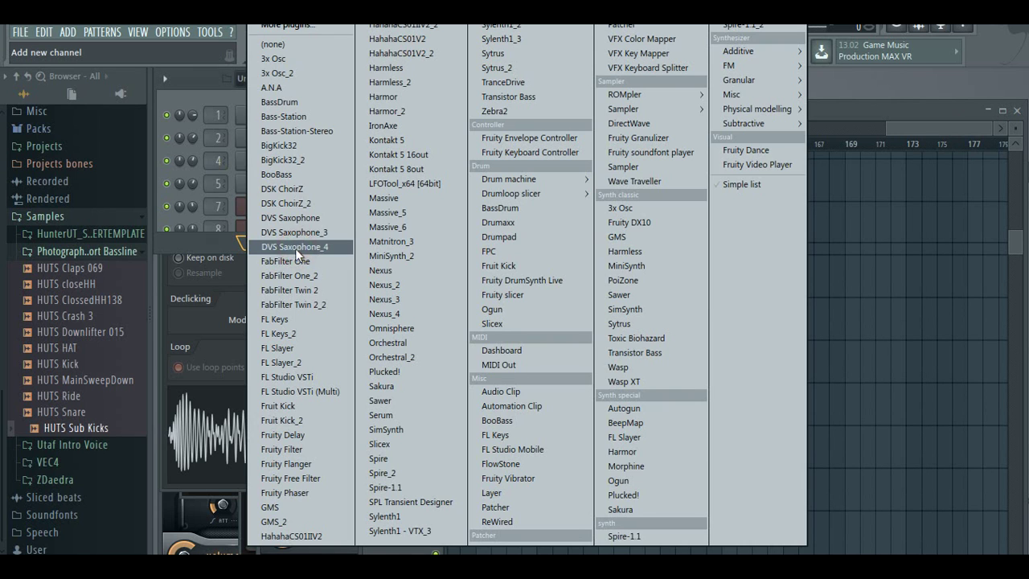
left_click(222, 99)
left_click_drag(357, 251, 370, 548)
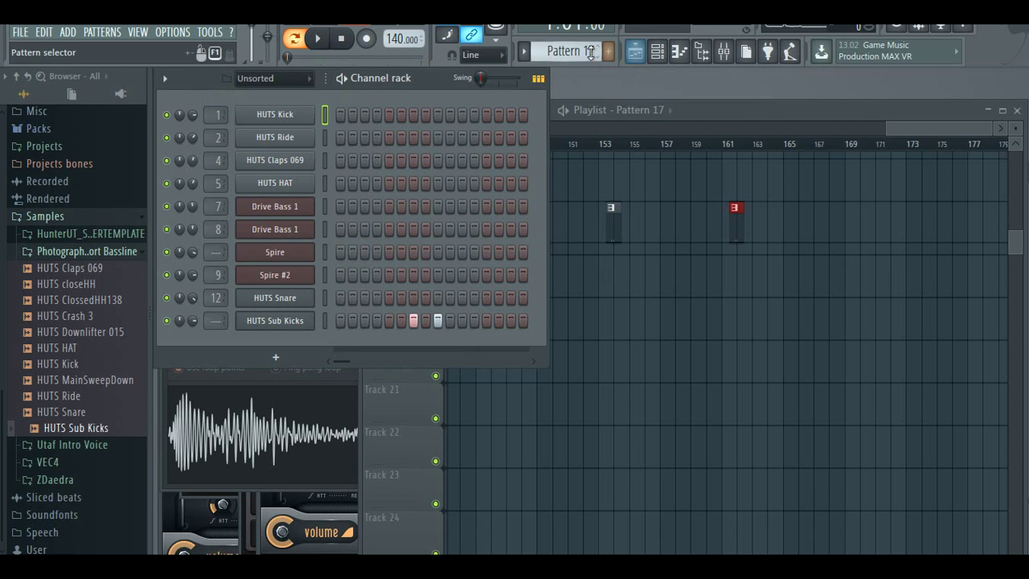
left_click_drag(591, 51, 590, 70)
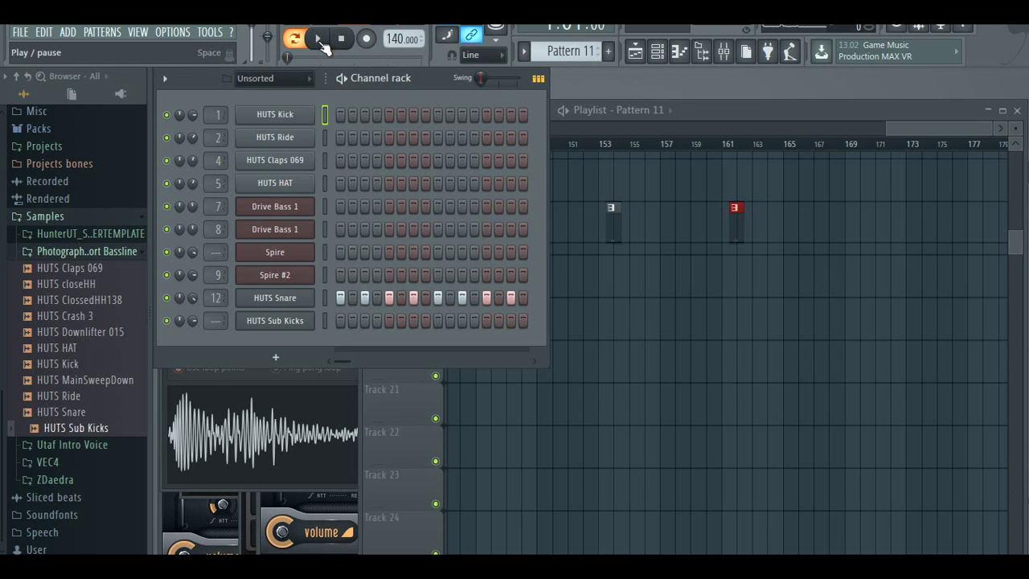
left_click(319, 40)
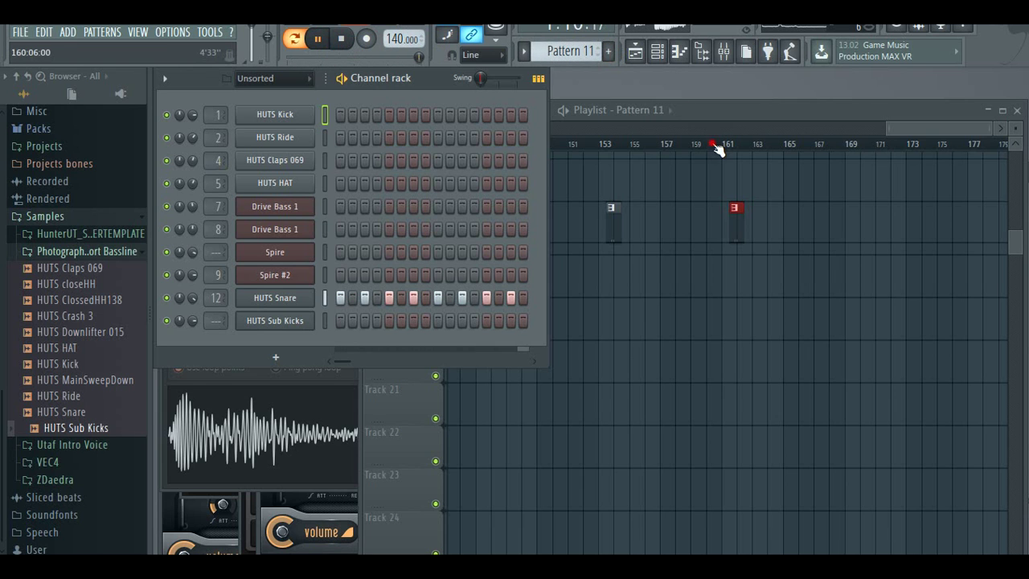
- Play the song from bar 160 and paint Pattern 11 clips on Track 1 from bar 162 through bar 166
left_click(718, 149)
scroll(741, 264, "up", 6)
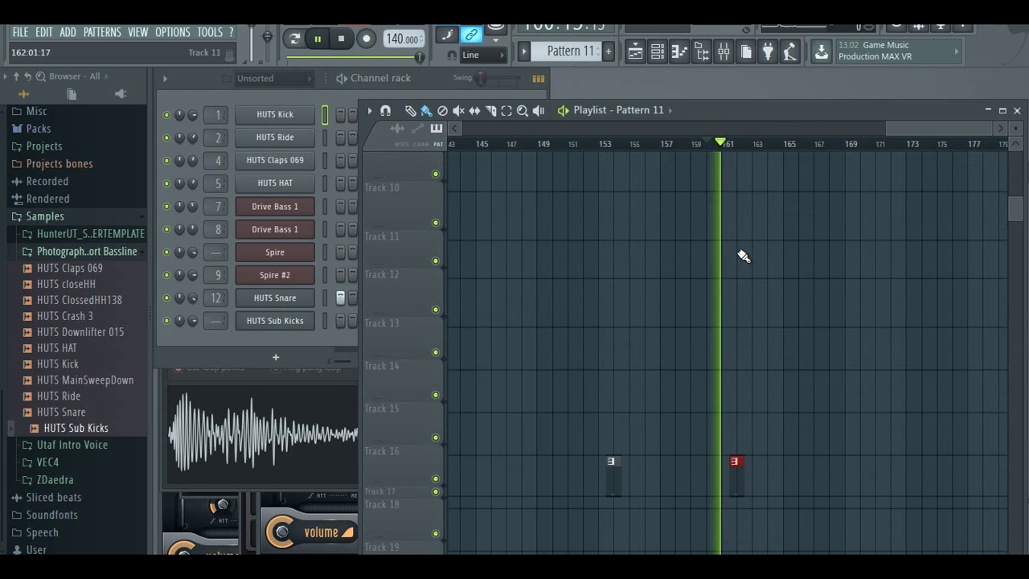
scroll(741, 233, "up", 6)
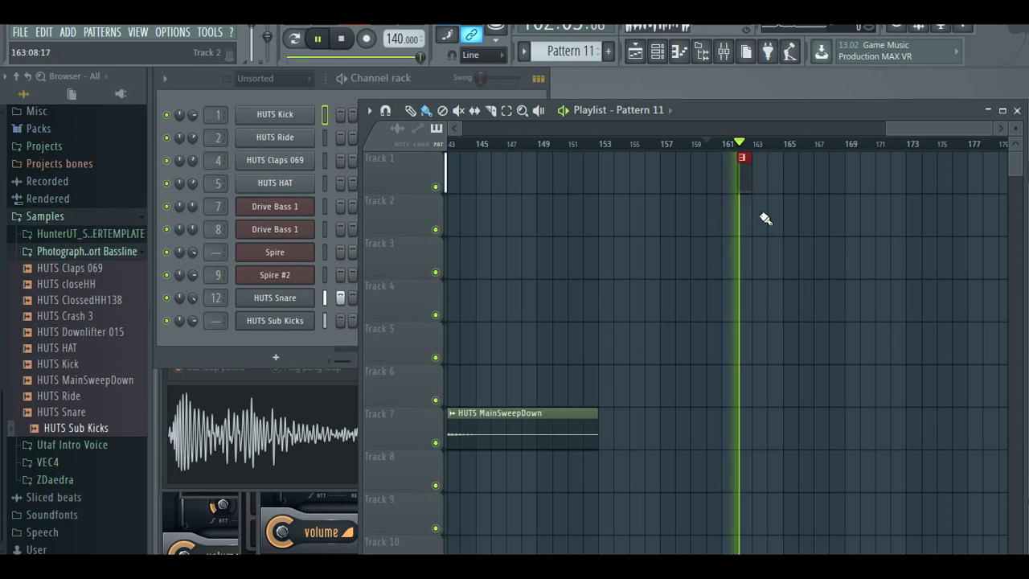
left_click_drag(760, 175, 804, 181)
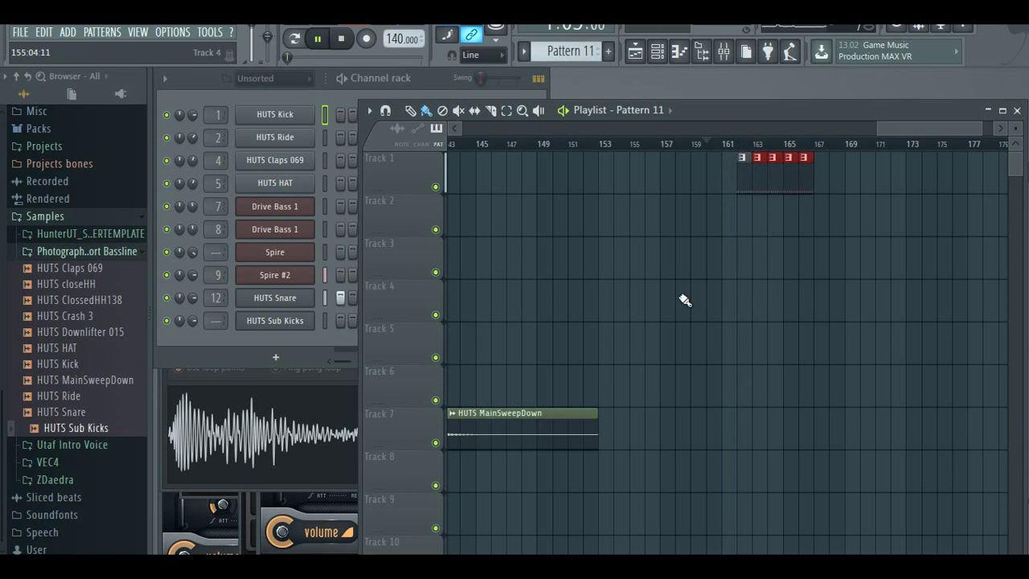
- Check the Pattern 17 clip on Track 16 and continue the Pattern 11 clips on Track 1 through bar 169
left_click_drag(880, 130, 920, 130)
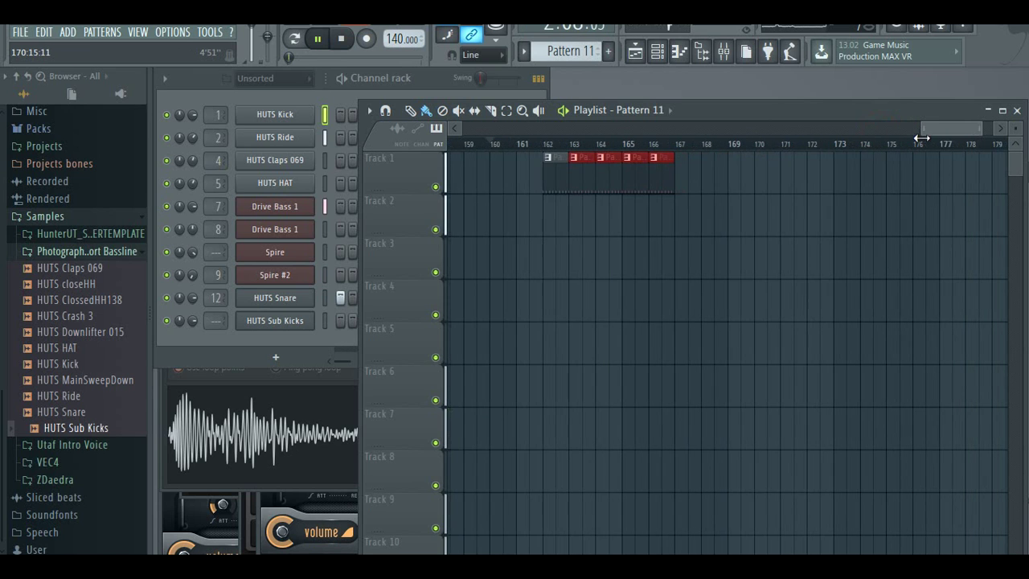
scroll(593, 278, "down", 5)
scroll(593, 279, "down", 3)
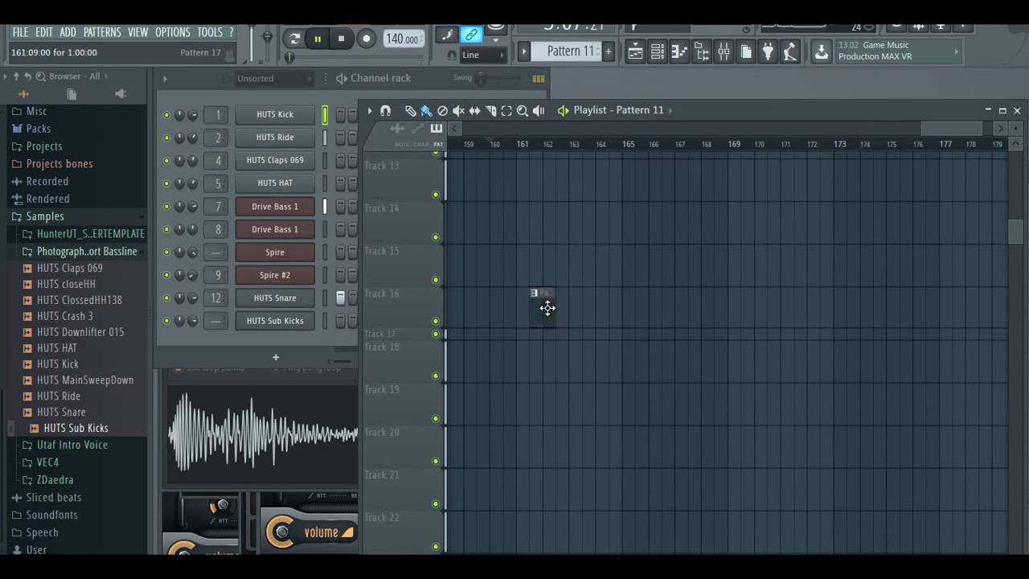
scroll(546, 306, "up", 8)
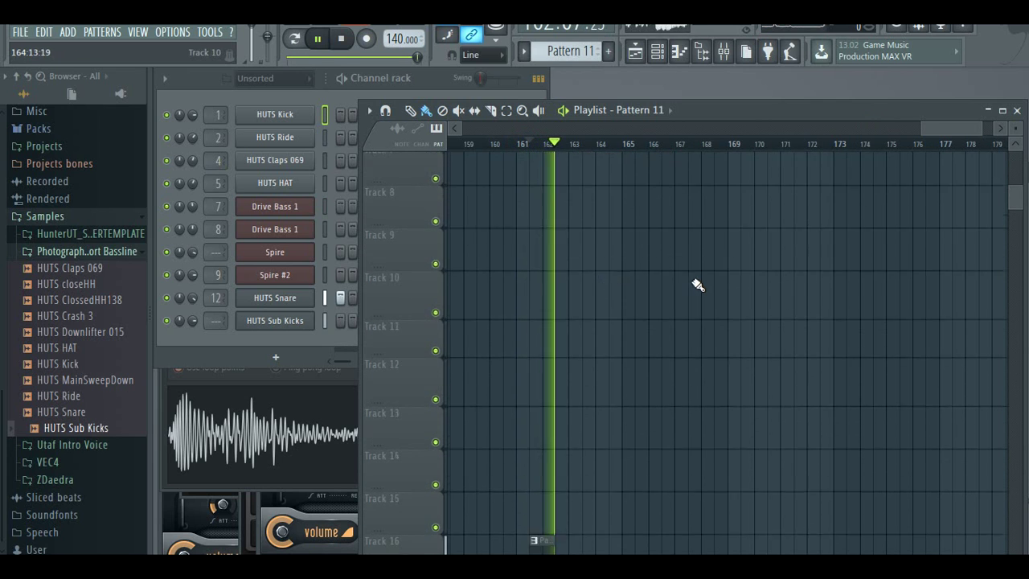
left_click_drag(681, 190, 743, 190)
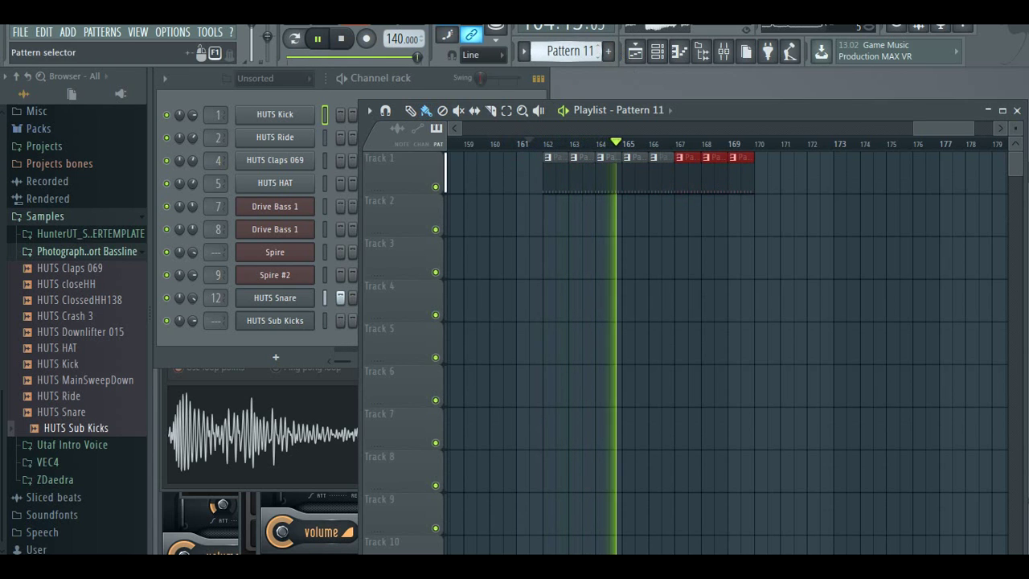
- Select Pattern 12 and paint its clips on Track 1 from bar 170 through bar 177
left_click(595, 45)
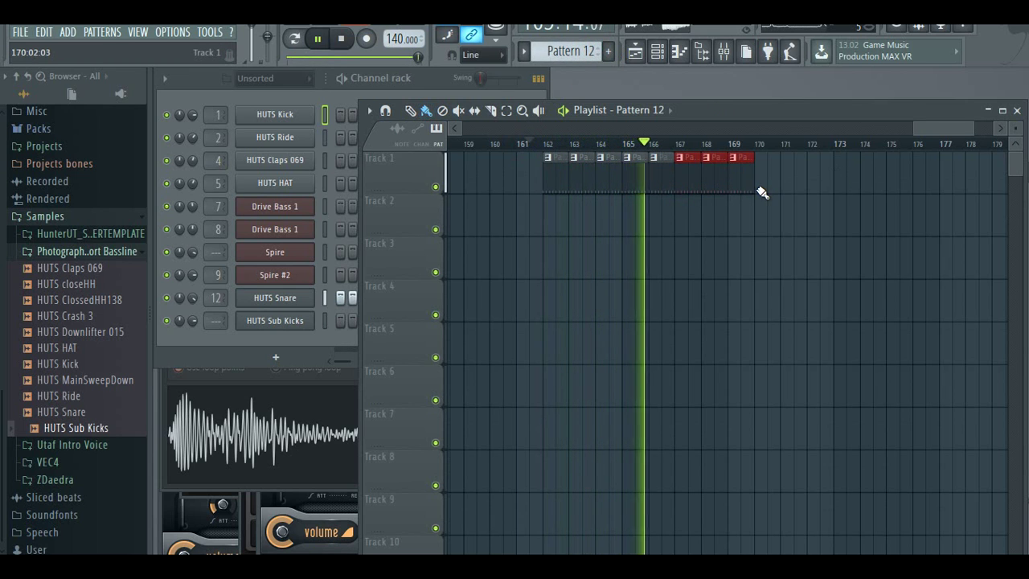
left_click_drag(761, 193, 962, 190)
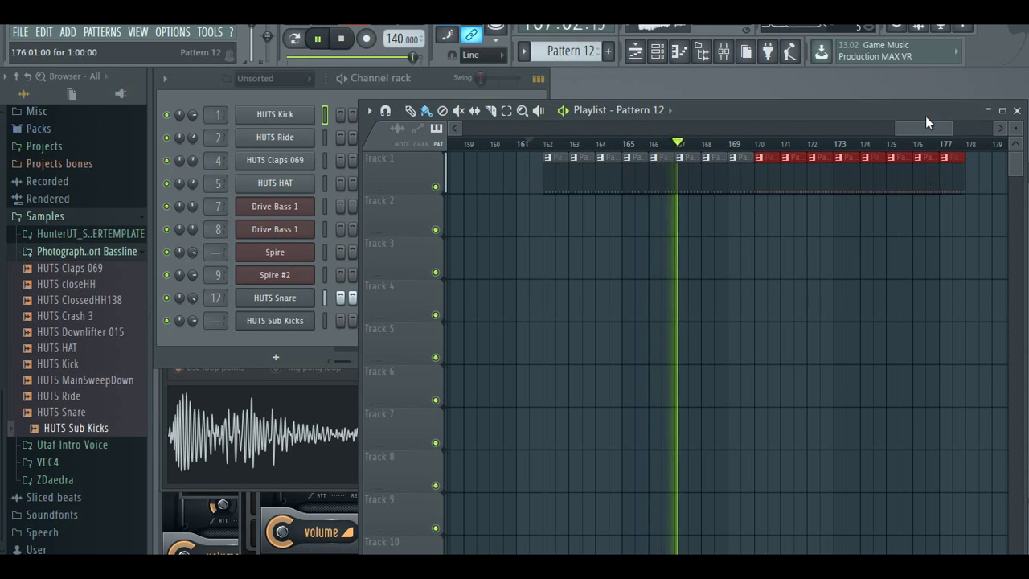
left_click_drag(921, 134, 941, 132)
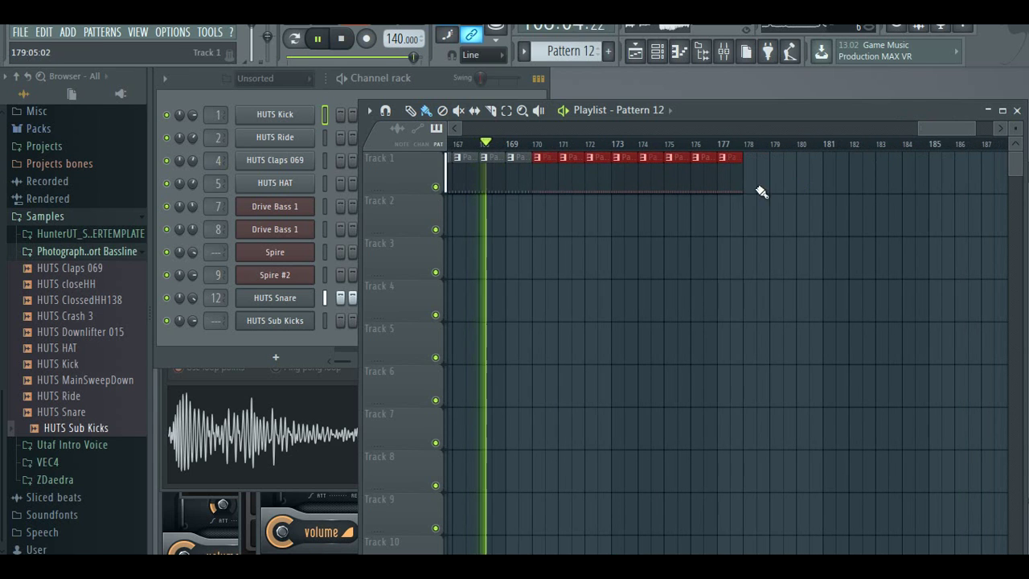
- Replace the Pattern 12 clips at bars 176 and 177 on Track 1 with Pattern 13 clips
scroll(590, 52, "up", 1)
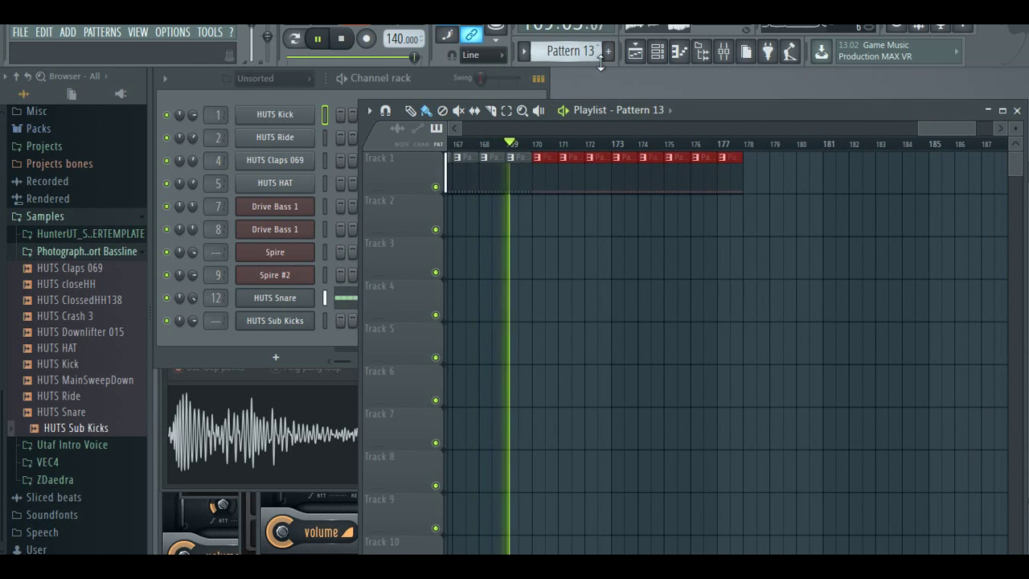
right_click(730, 179)
right_click(701, 176)
left_click(701, 175)
left_click(720, 179)
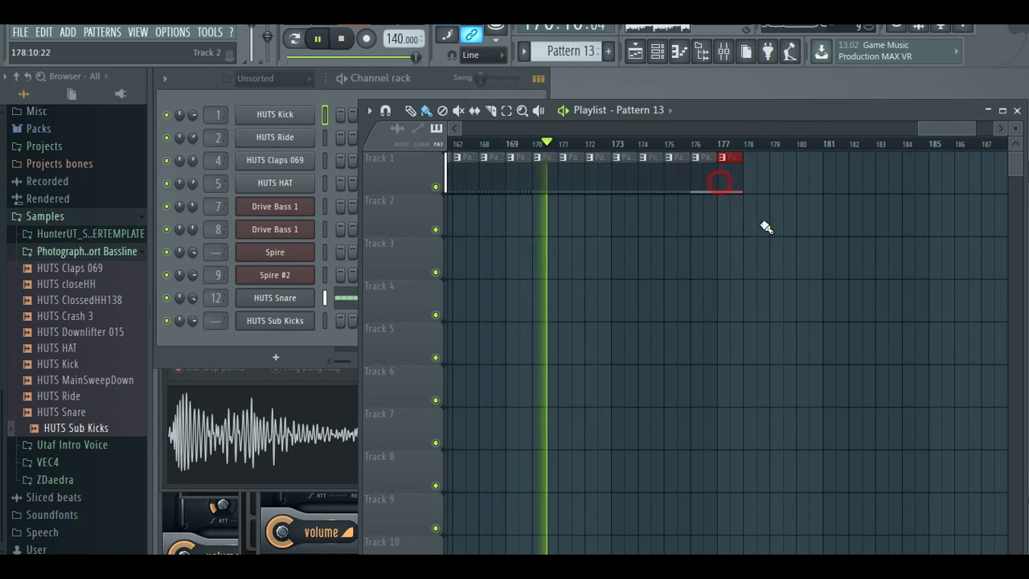
right_click(772, 223)
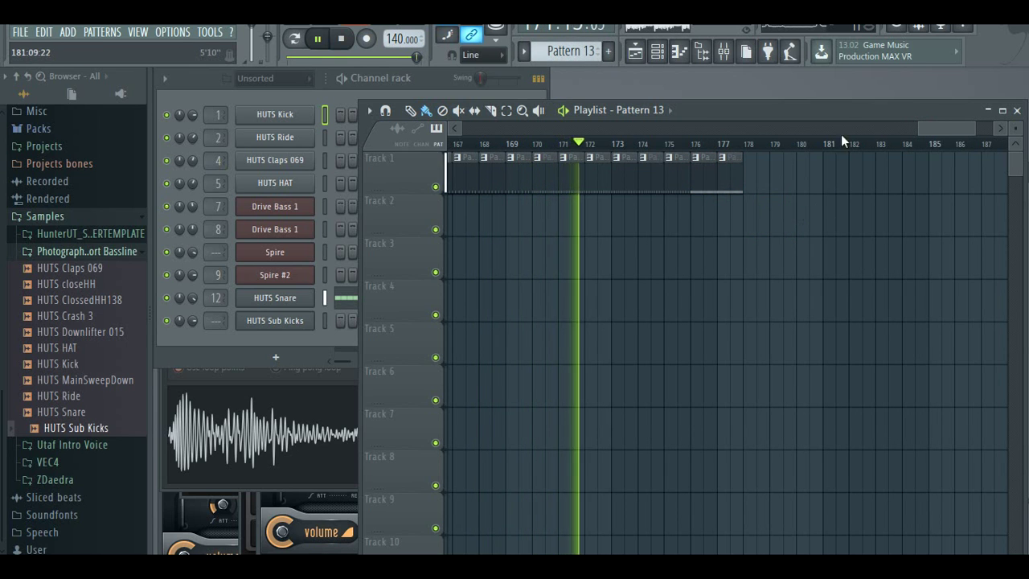
- Listen to the snare clips on Track 1 up to bar 177, then play Pattern 13 in pattern mode
left_click_drag(940, 127, 924, 126)
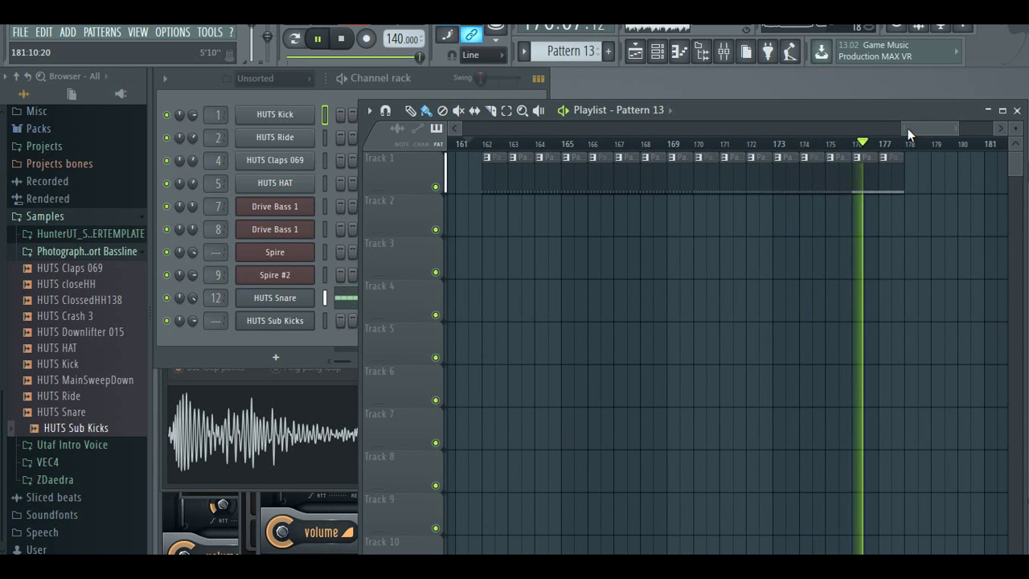
left_click_drag(904, 130, 897, 130)
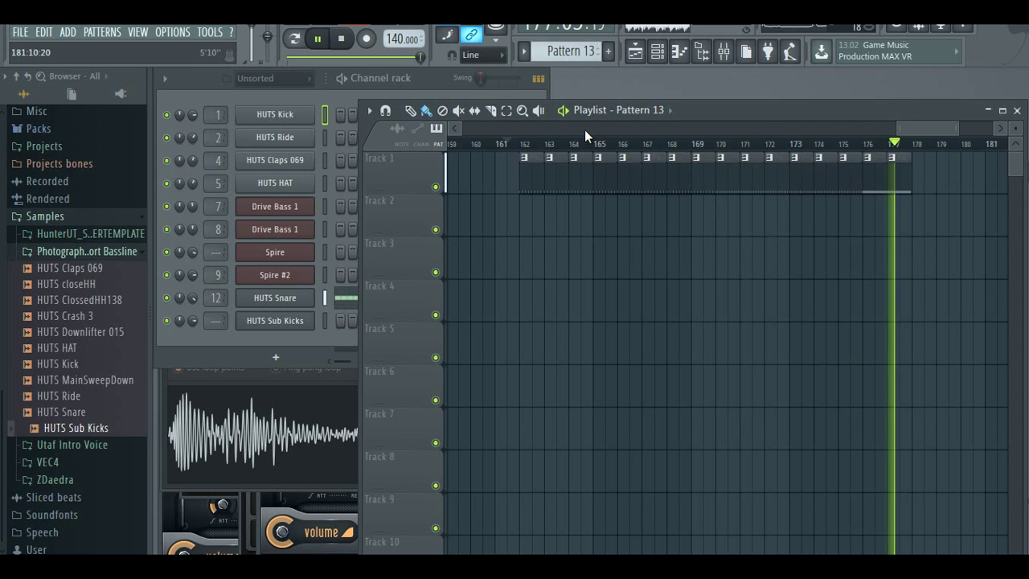
left_click(310, 100)
left_click(297, 38)
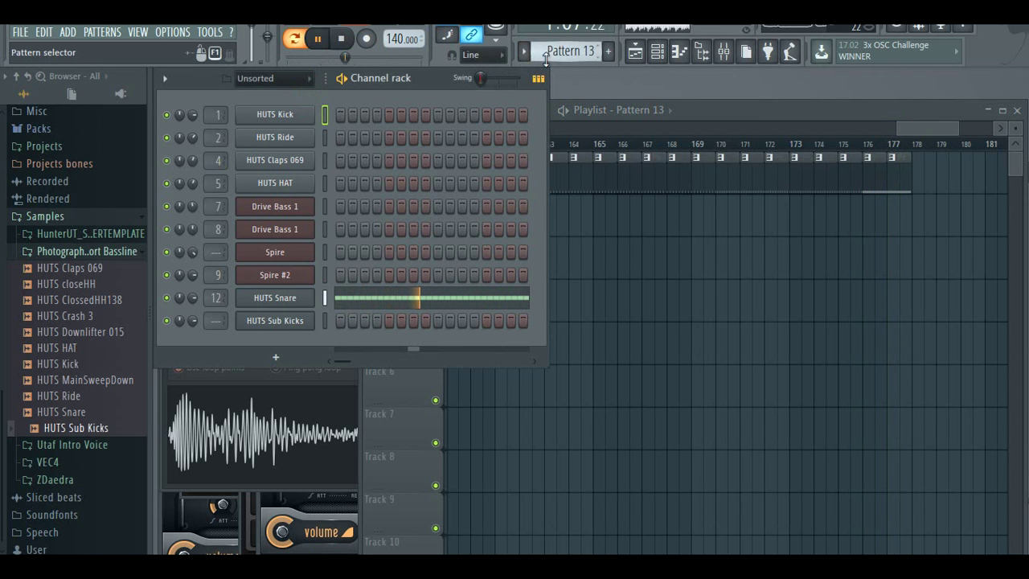
left_click_drag(888, 131, 959, 137)
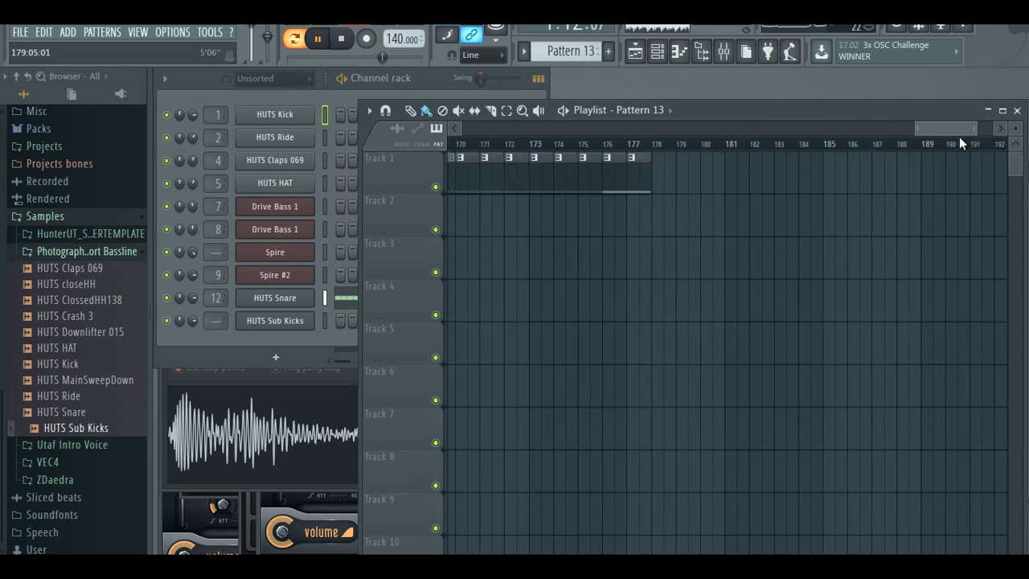
- Lengthen the HUTS Snare channel volume automation on Track 22 to about bar 172 and add a raised point near bar 161
left_click_drag(900, 129, 736, 126)
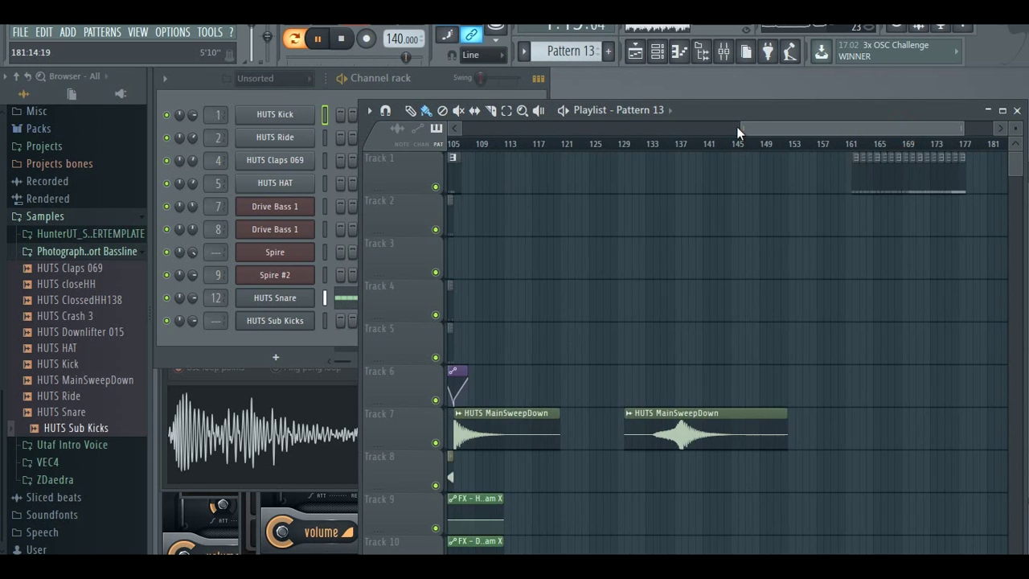
scroll(764, 222, "down", 10)
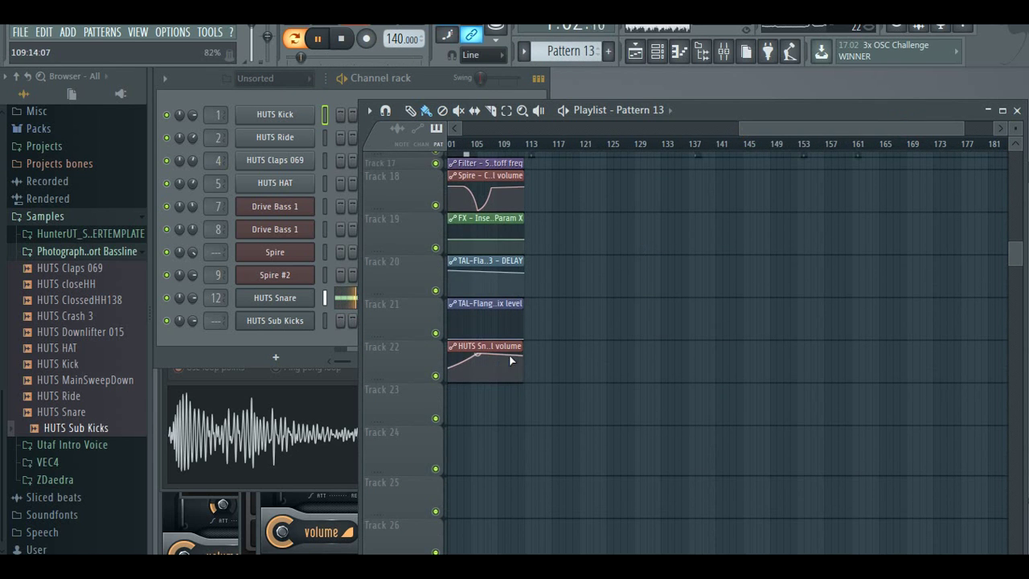
left_click_drag(523, 345, 739, 364)
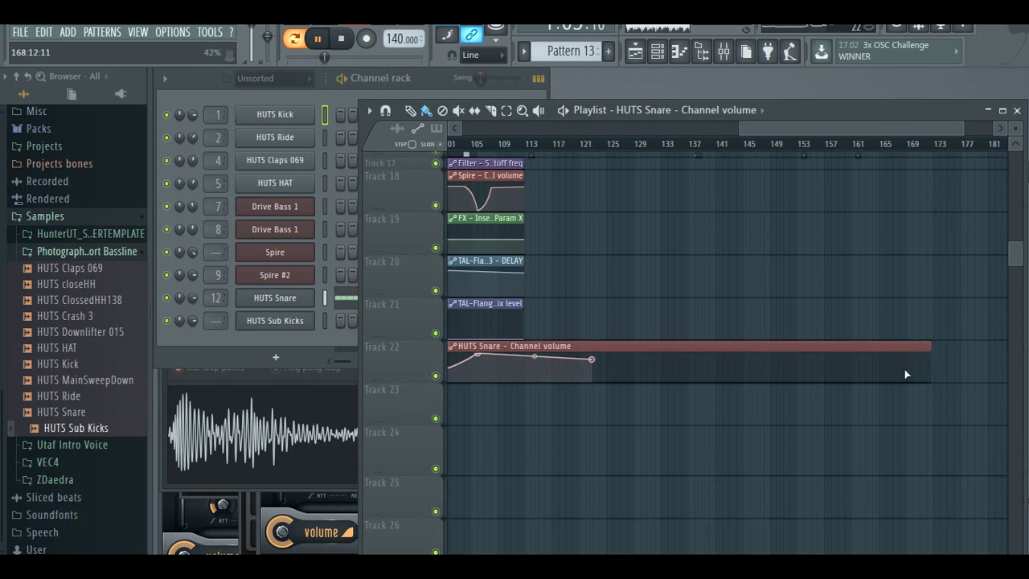
scroll(861, 329, "up", 5)
scroll(863, 363, "down", 5)
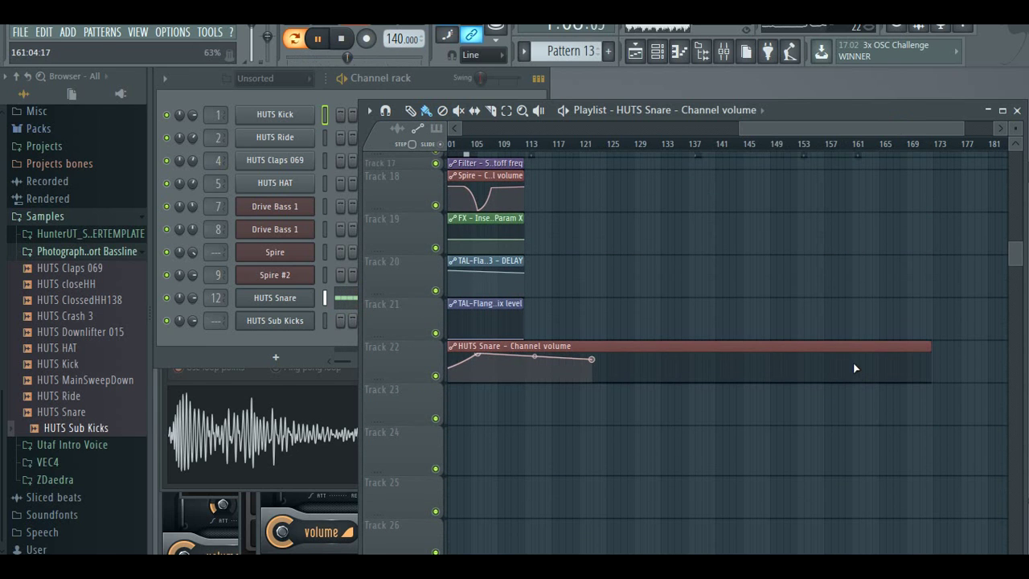
left_click_drag(854, 367, 860, 351)
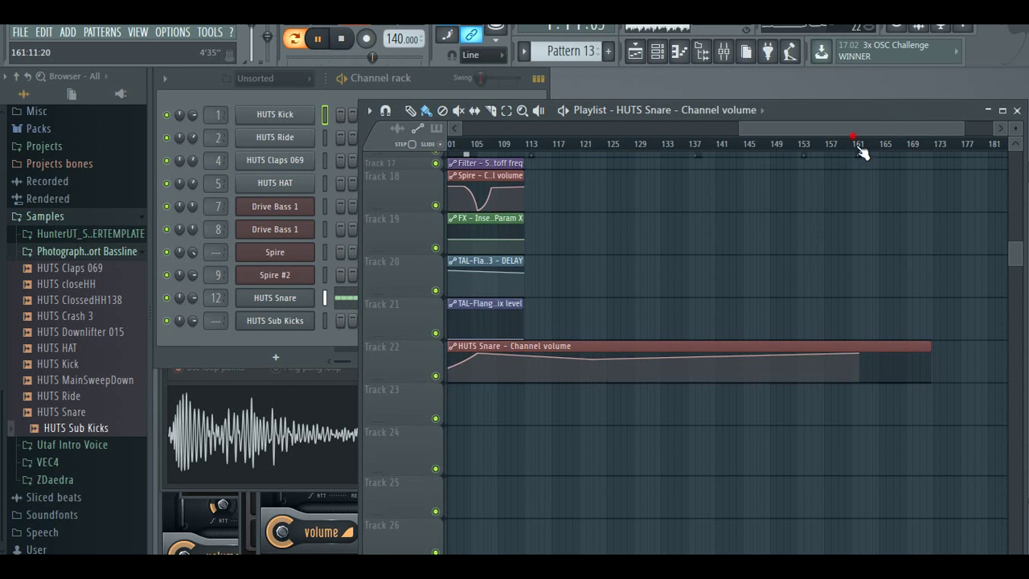
left_click_drag(854, 129, 872, 130)
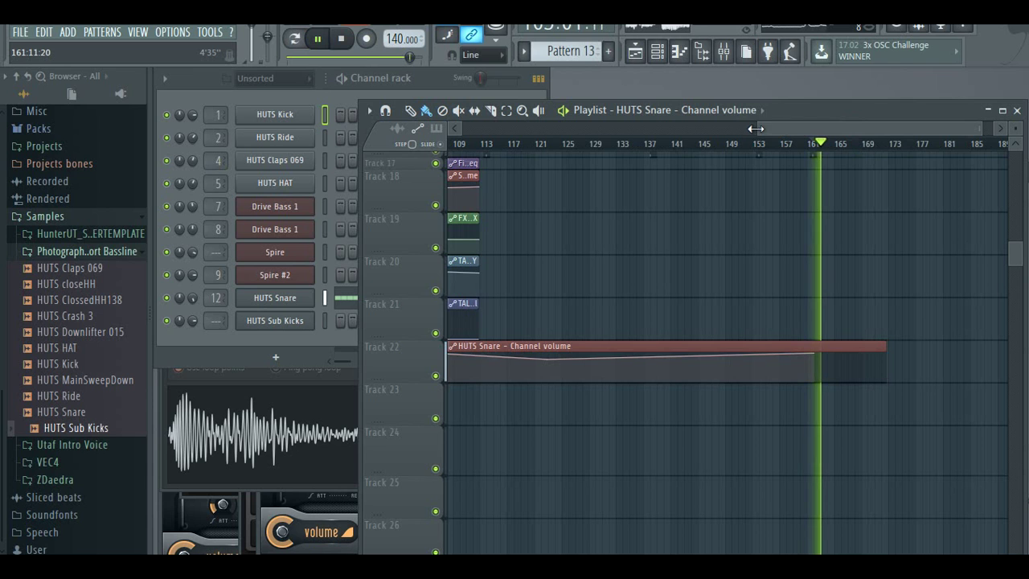
- Extend the HUTS Snare volume automation through bar 177 and add a point of about 97% at the start of bar 177
left_click_drag(752, 127, 882, 129)
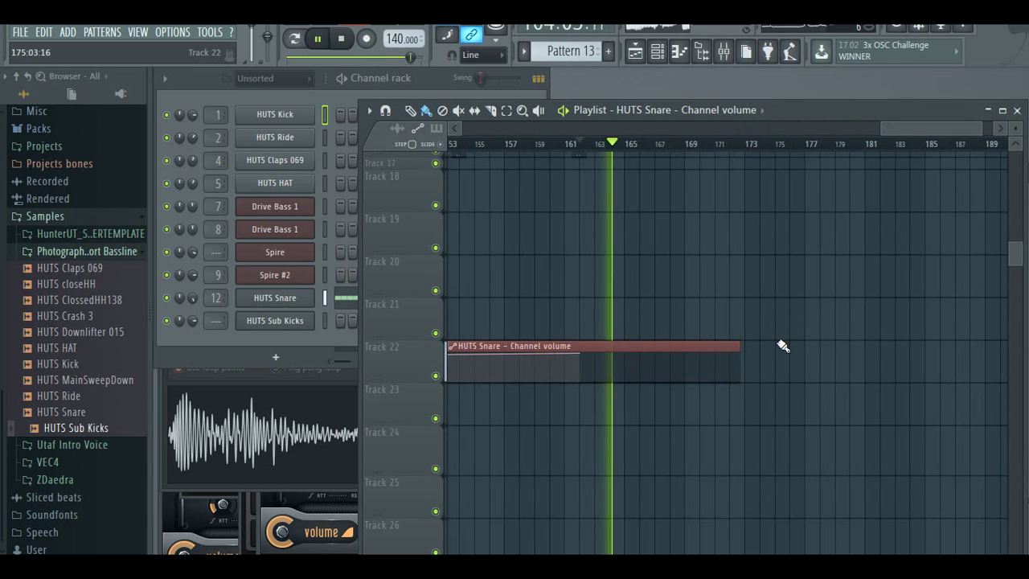
left_click_drag(740, 347, 772, 349)
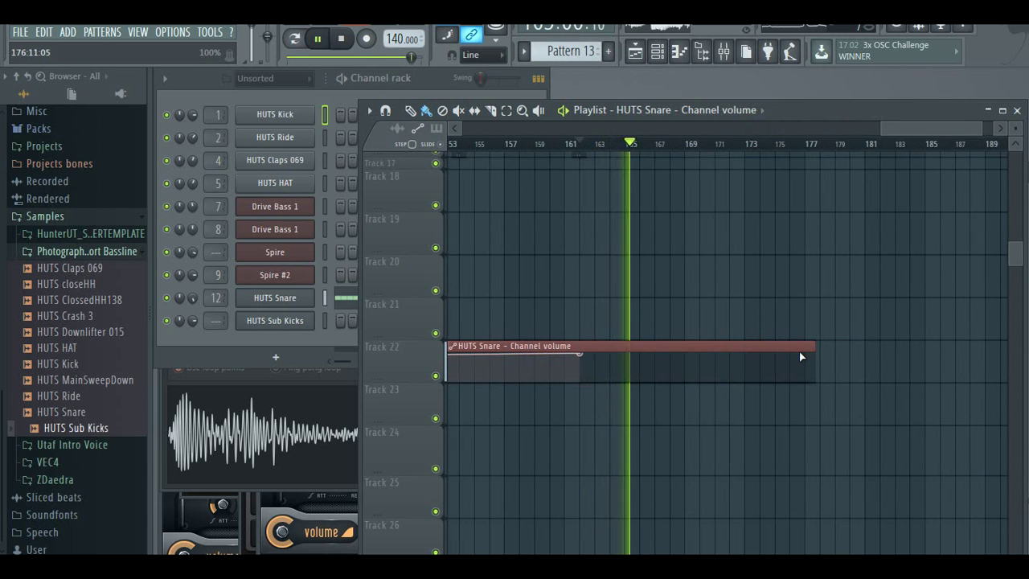
right_click(802, 352)
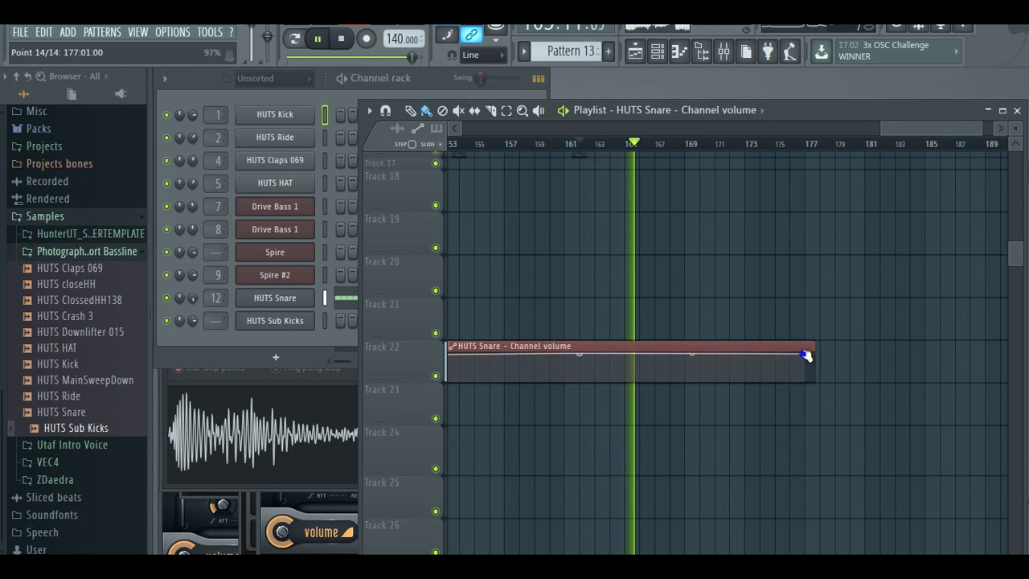
left_click(783, 148)
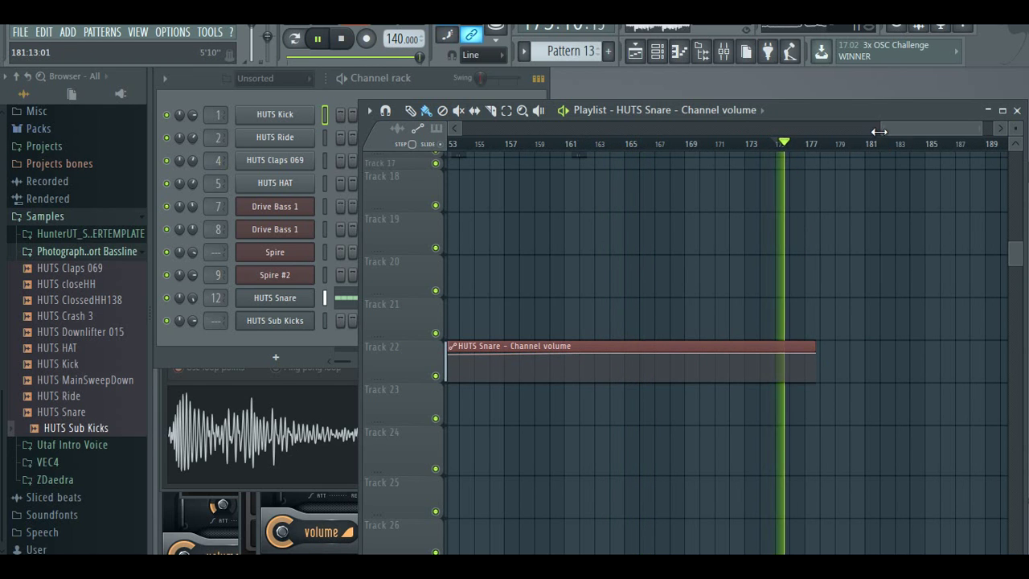
- Lengthen the HUTS Snare volume automation to about bar 180, dropping the level to zero at bar 178 and holding it to bar 179
left_click_drag(879, 131, 924, 133)
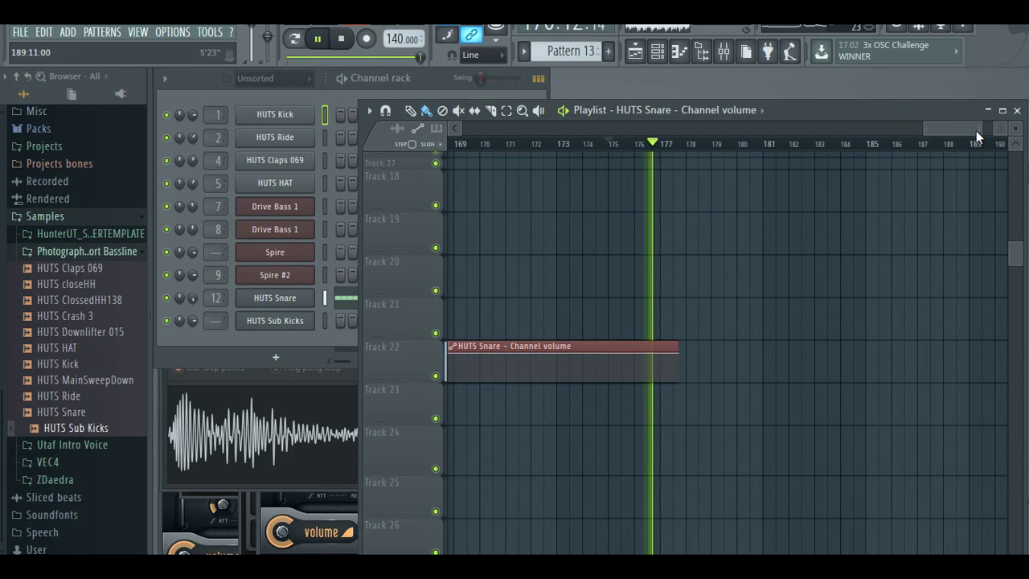
left_click(976, 131)
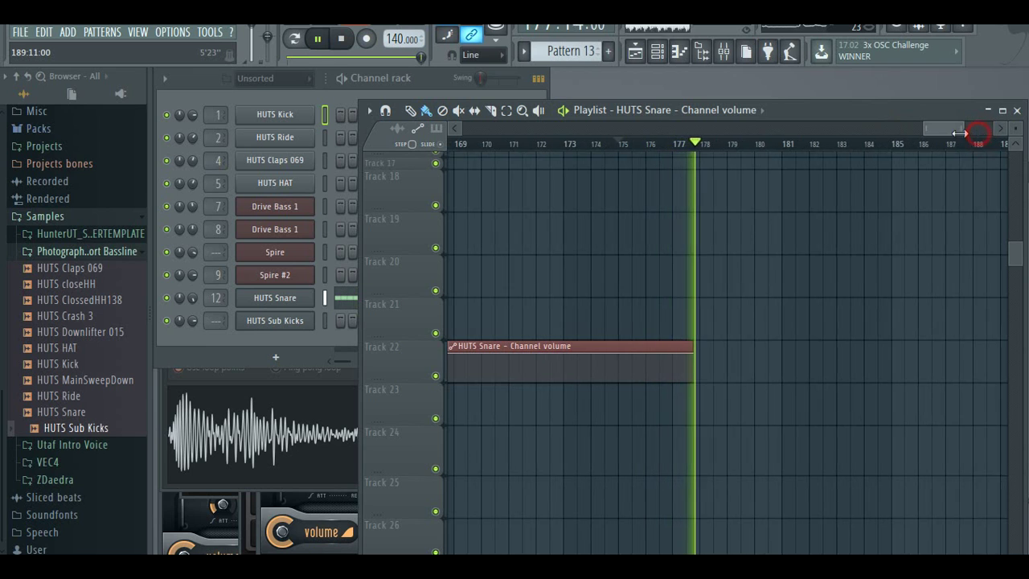
left_click_drag(977, 134, 930, 131)
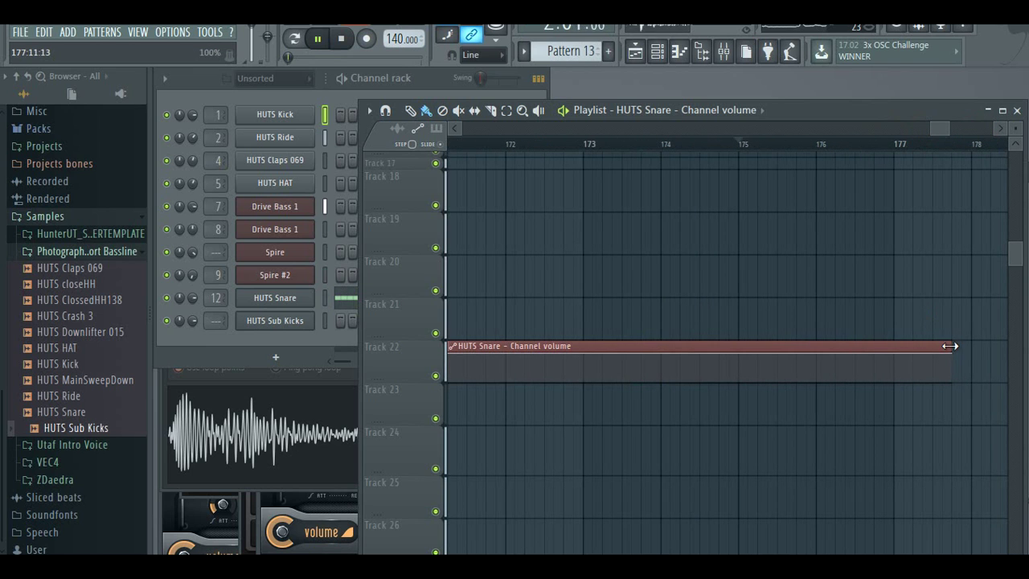
left_click_drag(973, 346, 1014, 348)
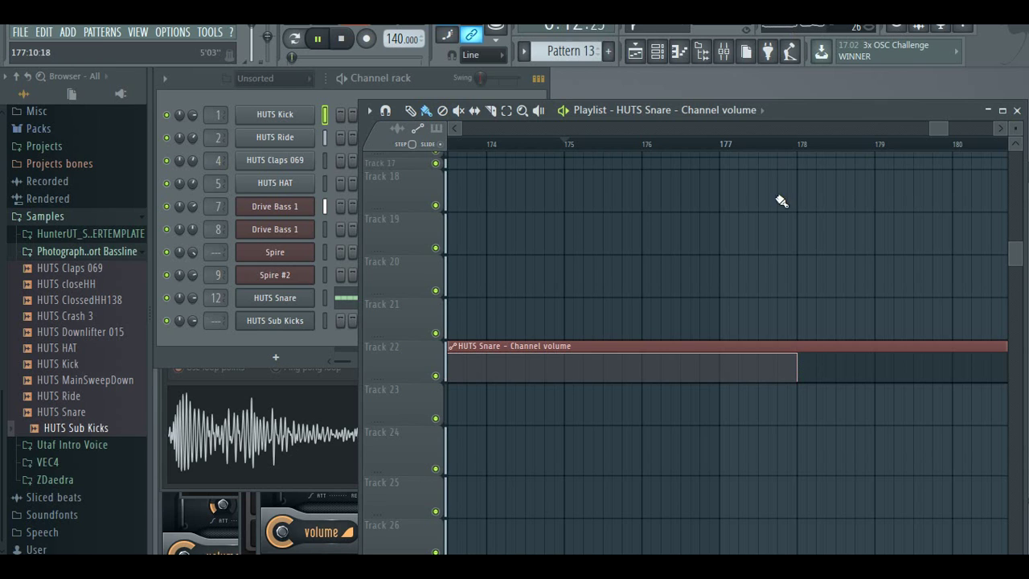
left_click(778, 146)
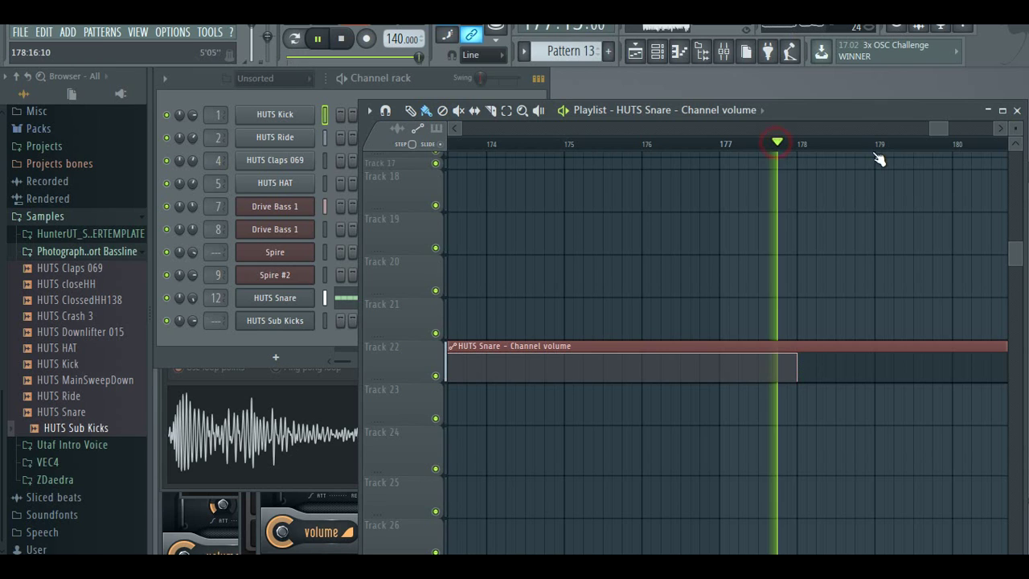
right_click(877, 379)
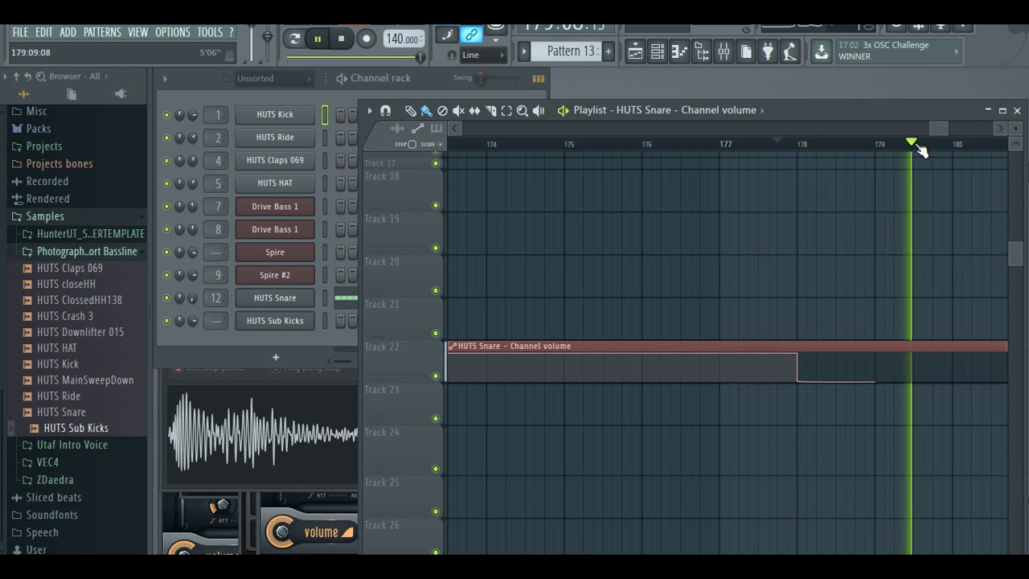
left_click_drag(930, 129, 682, 129)
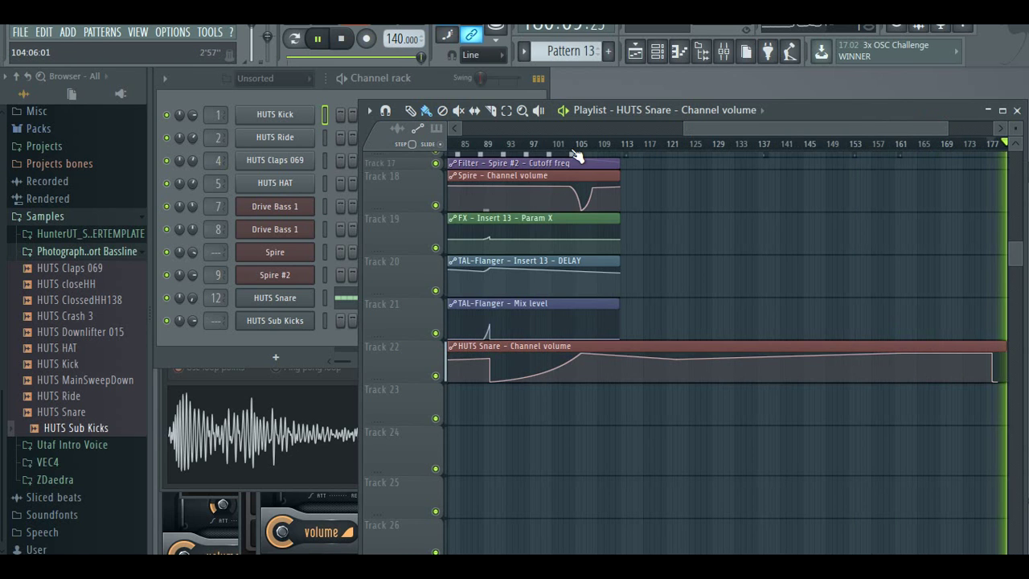
- Extend the Insert 13 Param X, TAL-Flanger DELAY and TAL-Flanger Mix level automation clips on Tracks 19 to 21 to about bar 180
scroll(689, 323, "up", 2)
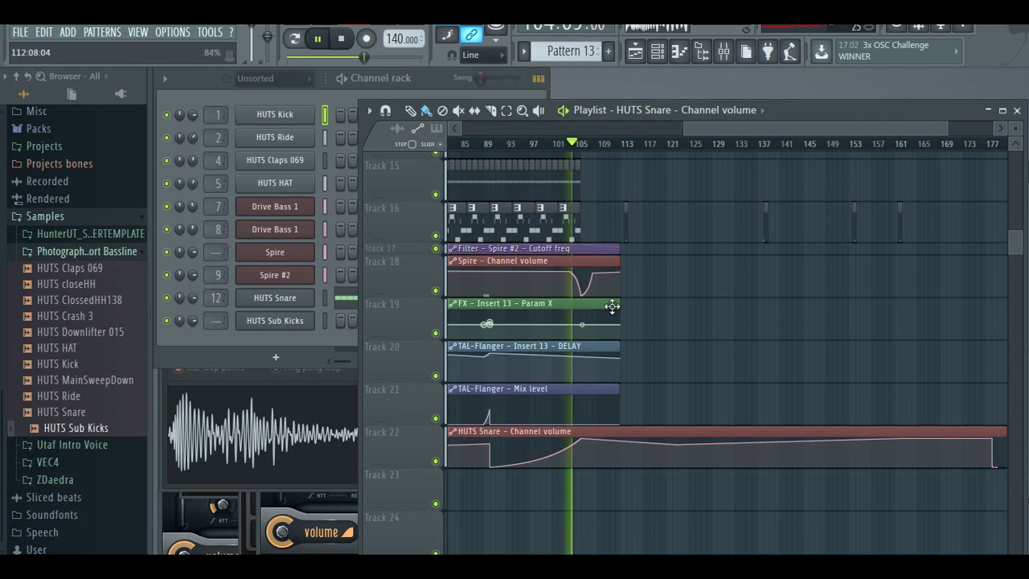
left_click_drag(618, 306, 921, 325)
left_click_drag(1028, 316, 916, 328)
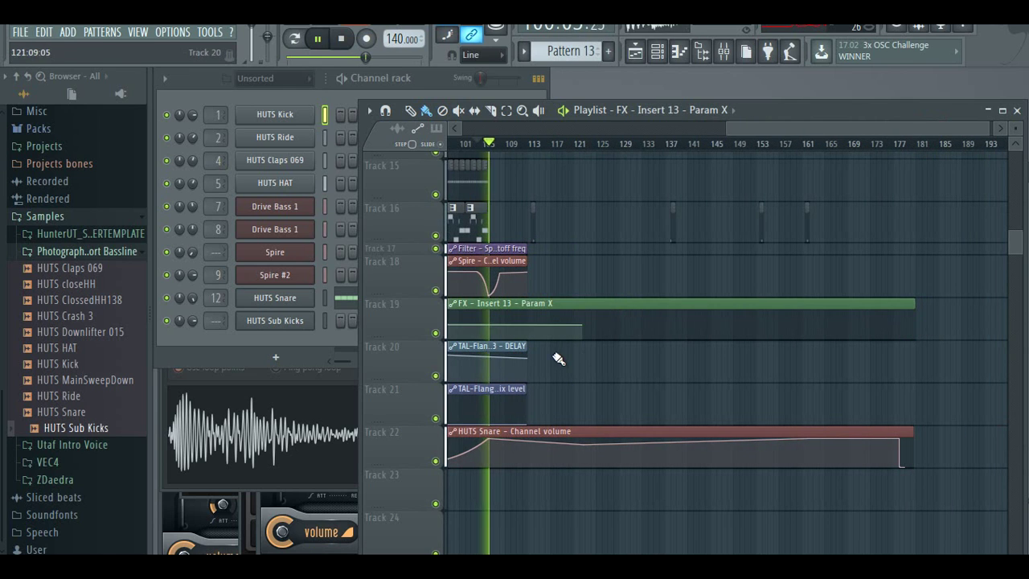
left_click_drag(598, 348, 914, 359)
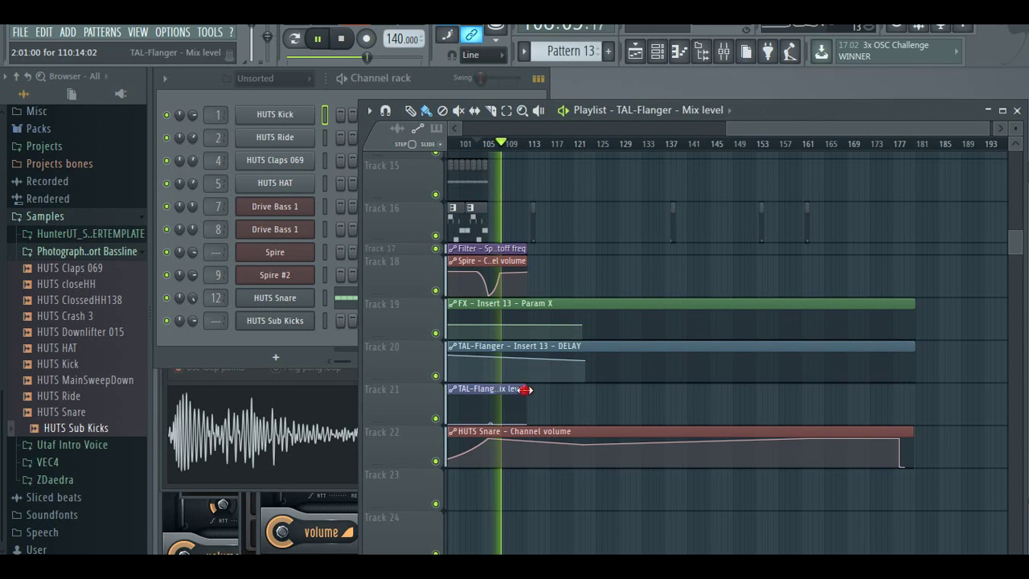
left_click_drag(525, 389, 895, 389)
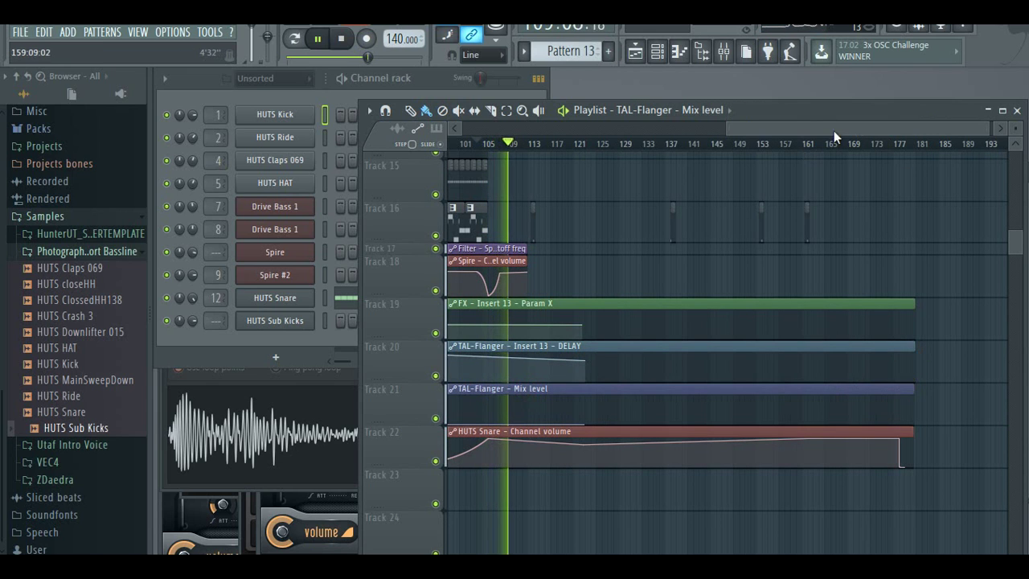
- Loop playback over bars 176 and 177, deleting the stray TAL-Flanger Mix level clips placed on Track 16
left_click(882, 150)
left_click(957, 211)
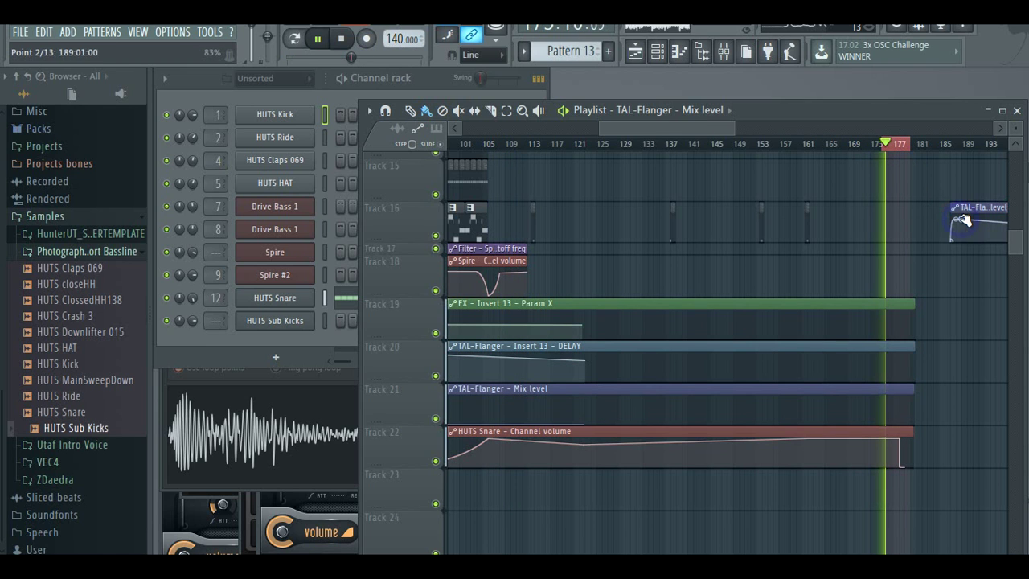
right_click(977, 210)
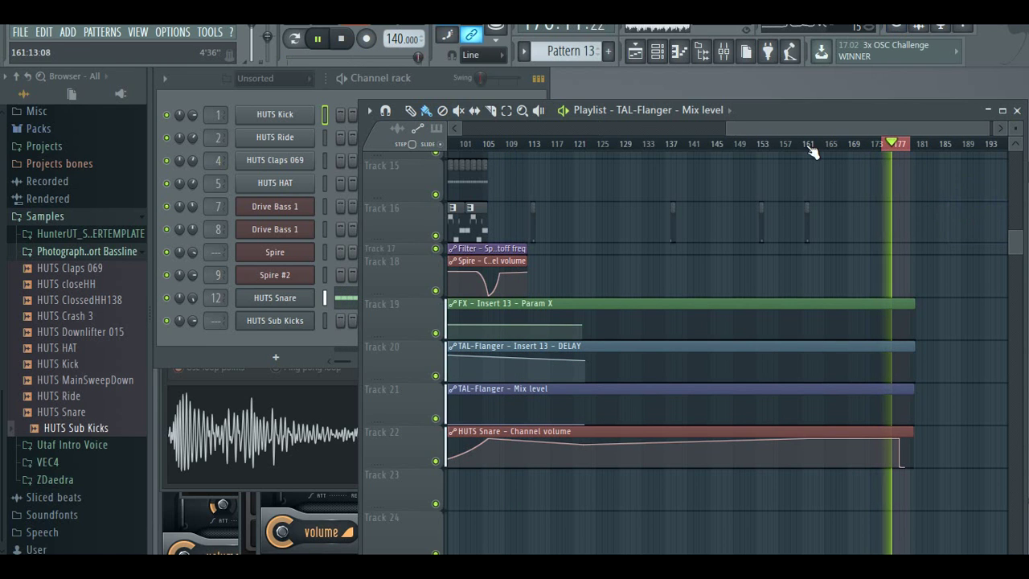
left_click_drag(741, 136, 898, 135)
left_click_drag(989, 126, 958, 127)
left_click_drag(811, 146, 782, 146)
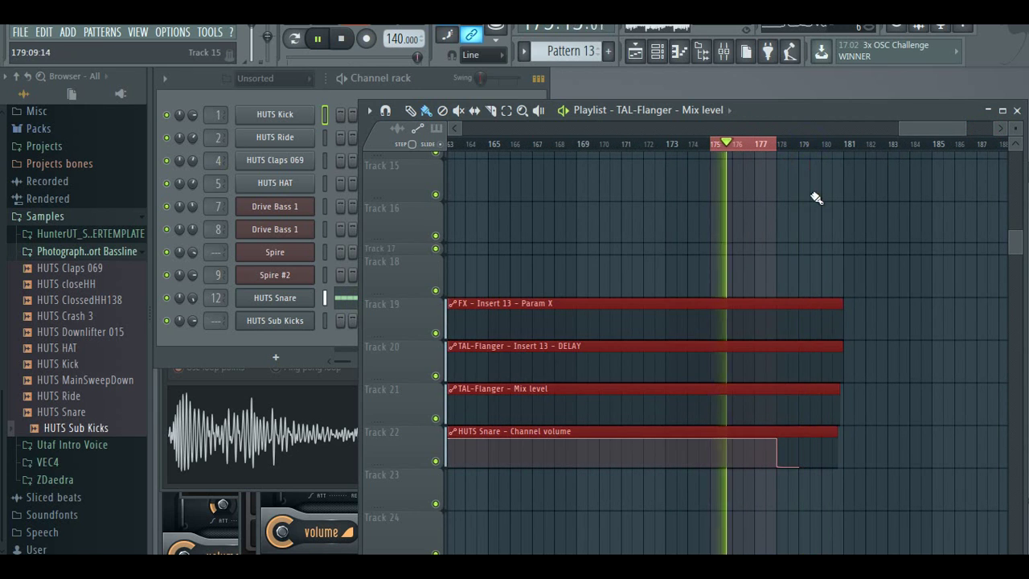
left_click(817, 198)
right_click(835, 162)
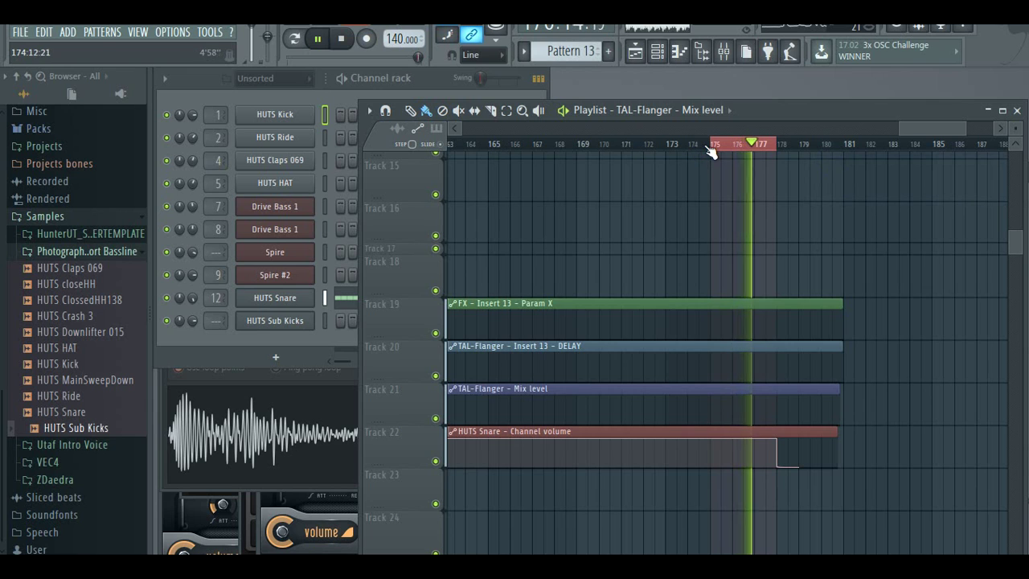
left_click_drag(711, 149, 727, 153)
left_click(904, 219)
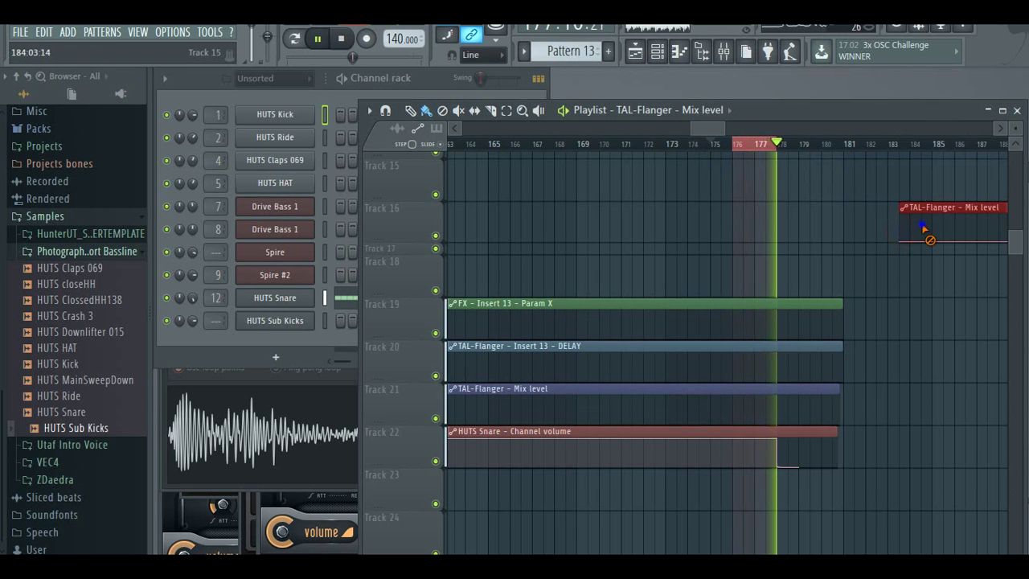
right_click(927, 232)
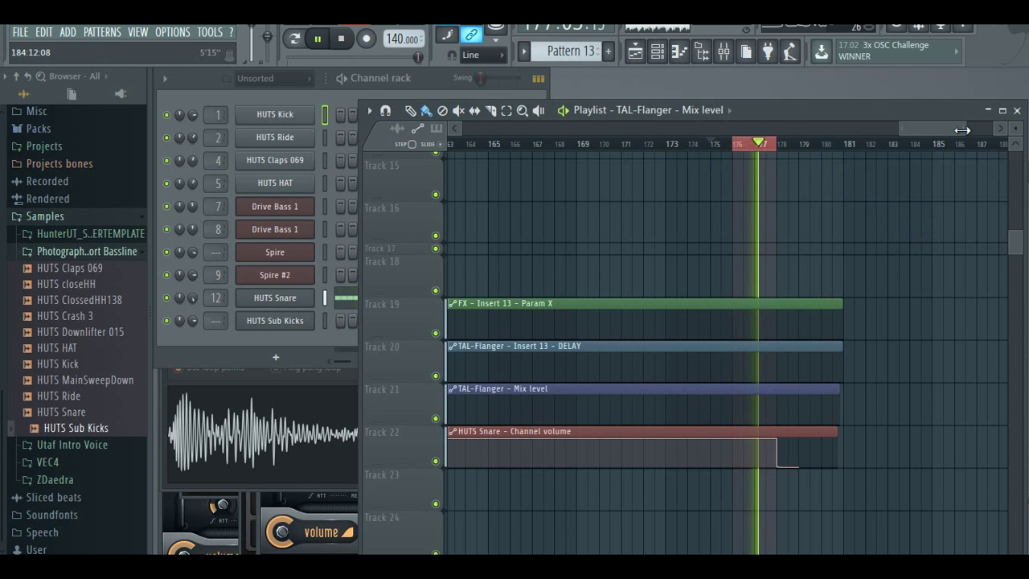
- Shape the TAL-Flanger Mix level automation to curve up from bar 176 to bar 178 with about 10% tension, then drop to zero
left_click_drag(960, 129, 924, 131)
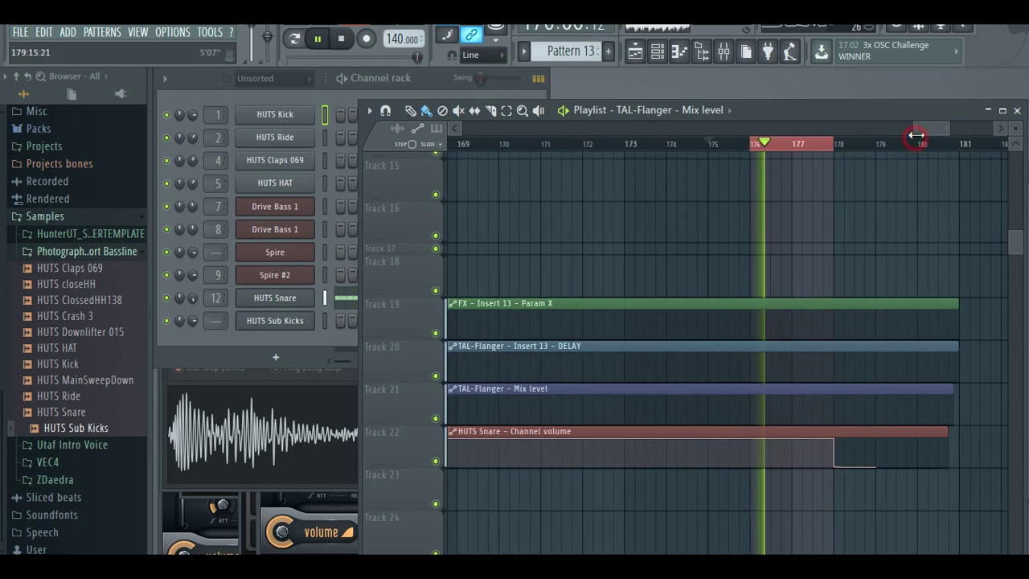
left_click_drag(756, 414, 756, 425)
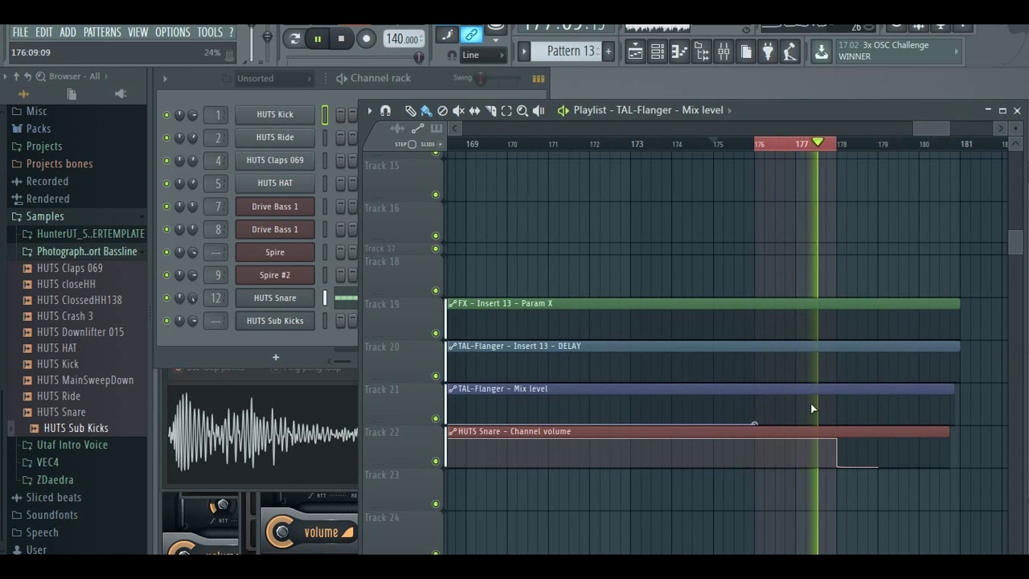
left_click(837, 397)
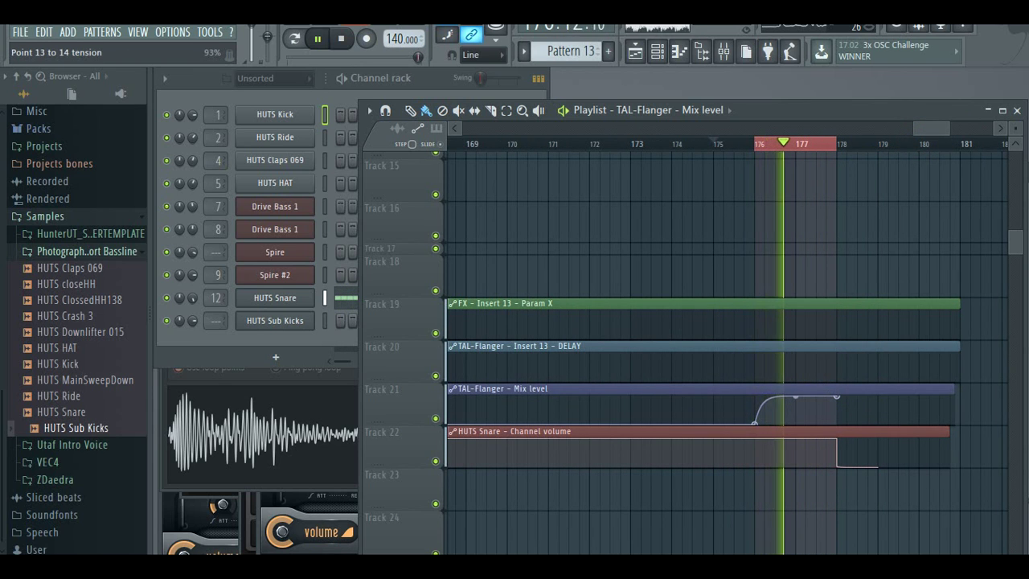
mouse_move(796, 396)
left_mouse_down()
mouse_move(795, 415)
mouse_move(796, 402)
left_mouse_up()
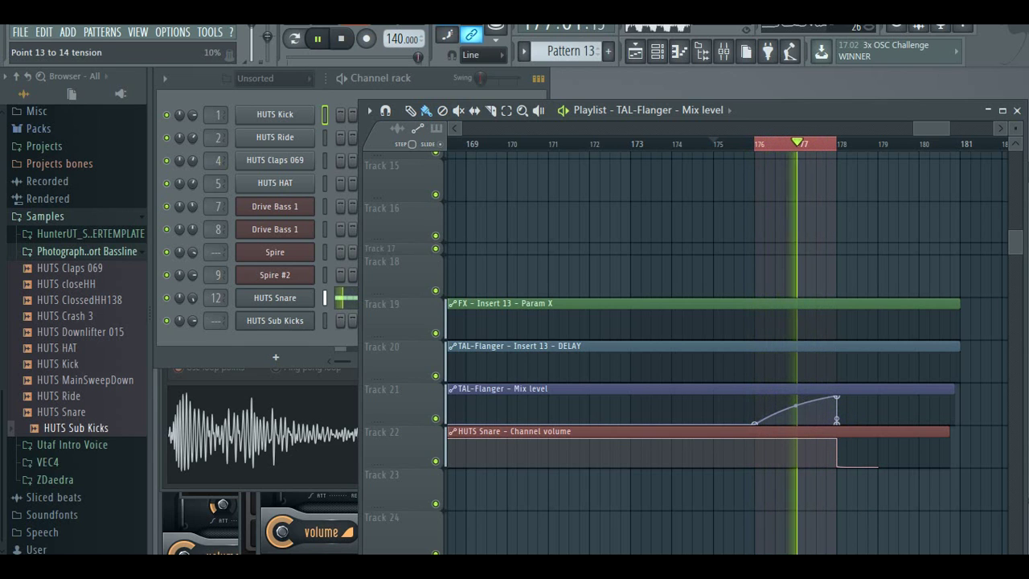
- Curve the TAL-Flanger DELAY automation upward from about 66% at bar 176 to a higher point at bar 178, then replay the loop
left_click(754, 359)
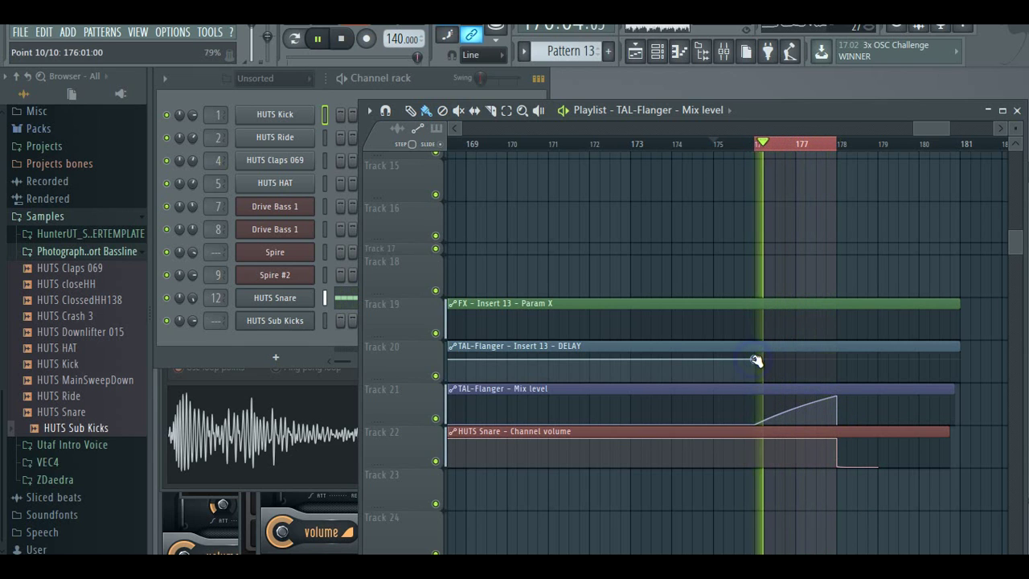
left_click(836, 355)
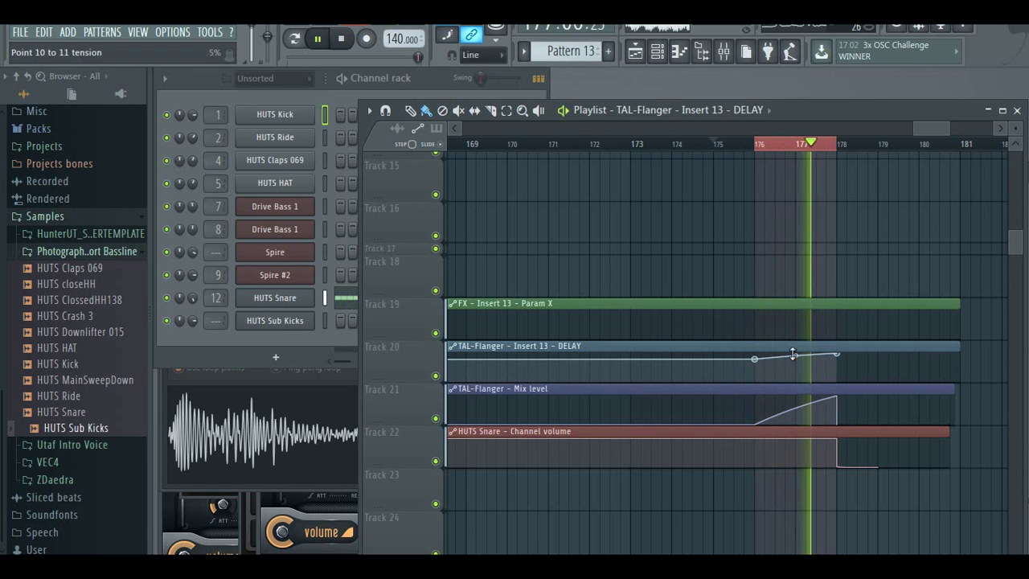
mouse_move(755, 359)
left_mouse_down()
mouse_move(757, 374)
mouse_move(758, 363)
left_mouse_up()
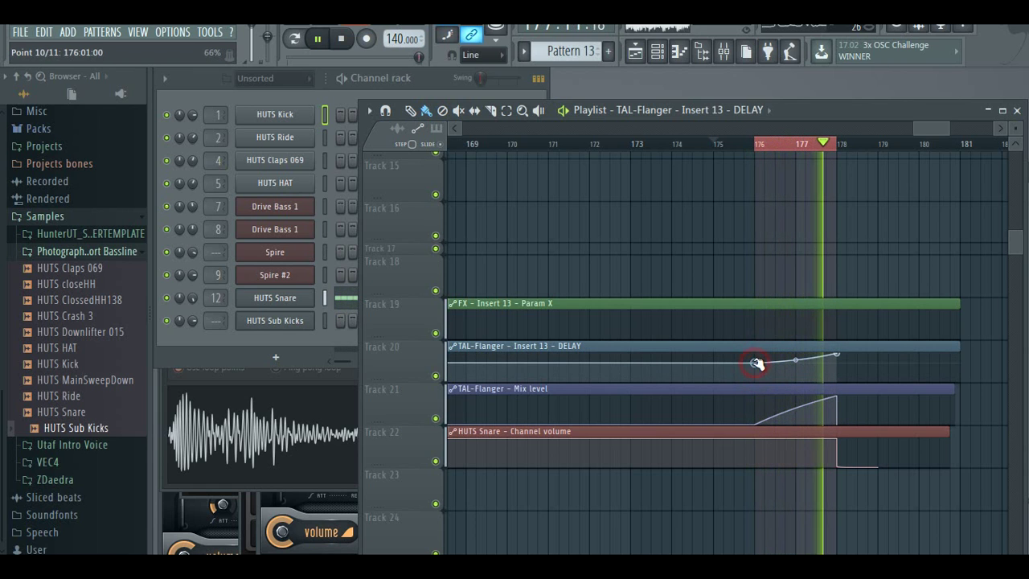
left_click(760, 143)
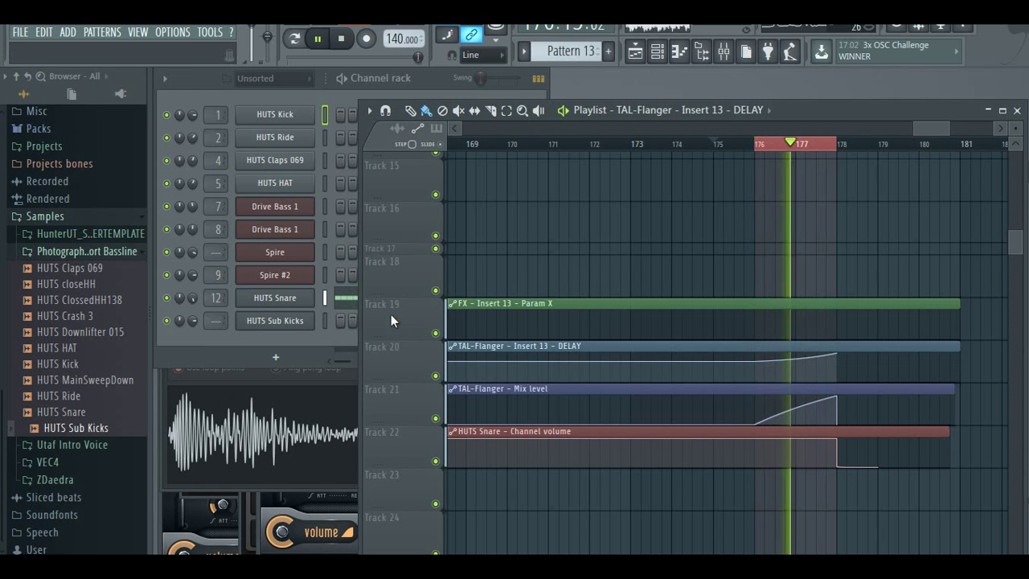
- Enlarge Track 19 and extend the Insert 13 Param X automation at its existing level to bar 176
left_click_drag(386, 333, 410, 565)
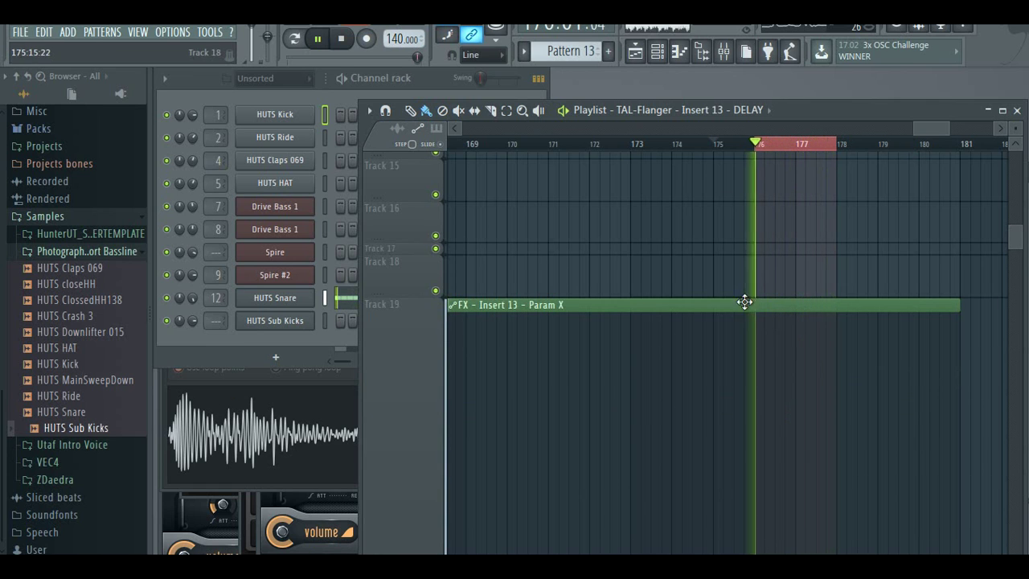
scroll(747, 299, "down", 1)
left_click_drag(914, 131, 757, 131)
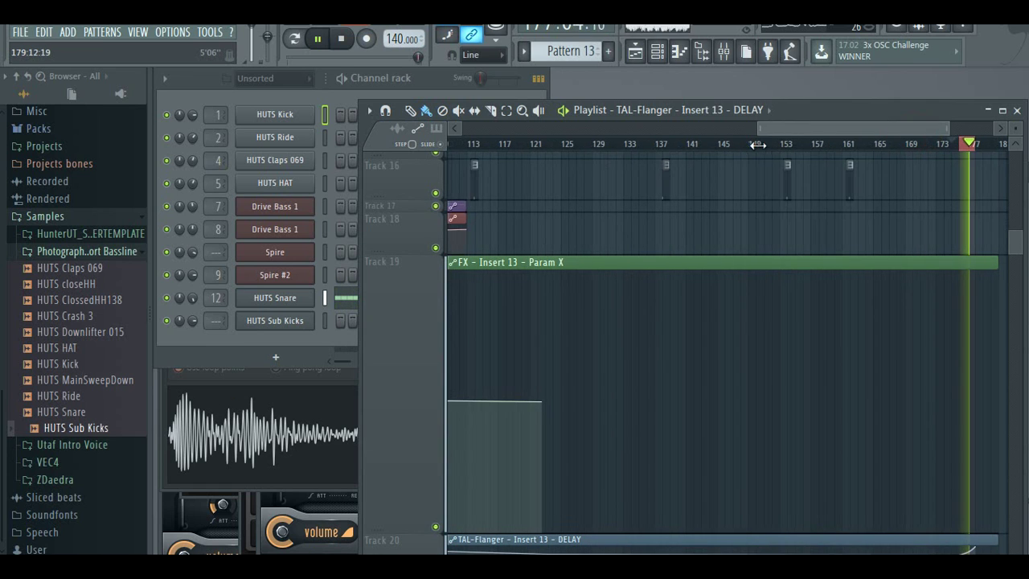
left_click(952, 384)
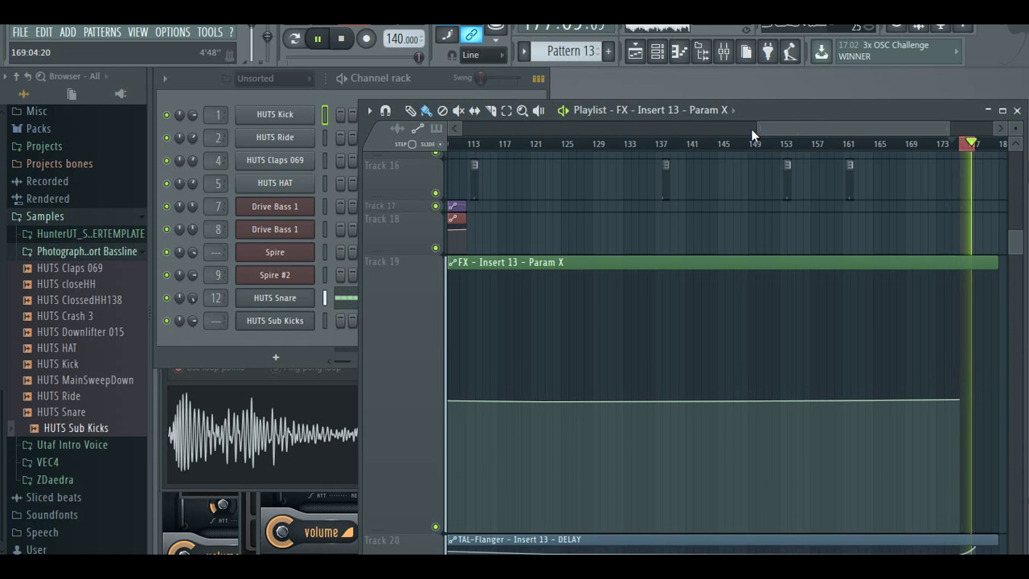
- Curve the Insert 13 Param X automation upward from bar 176 to 76% at bar 178
left_click_drag(752, 129, 919, 202)
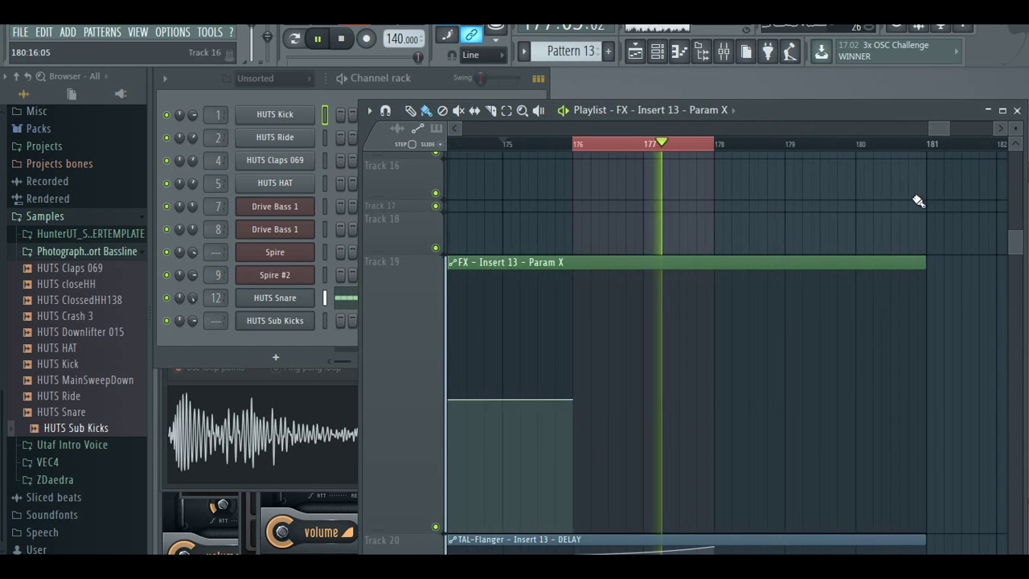
right_click(714, 352)
left_click_drag(642, 386, 643, 375)
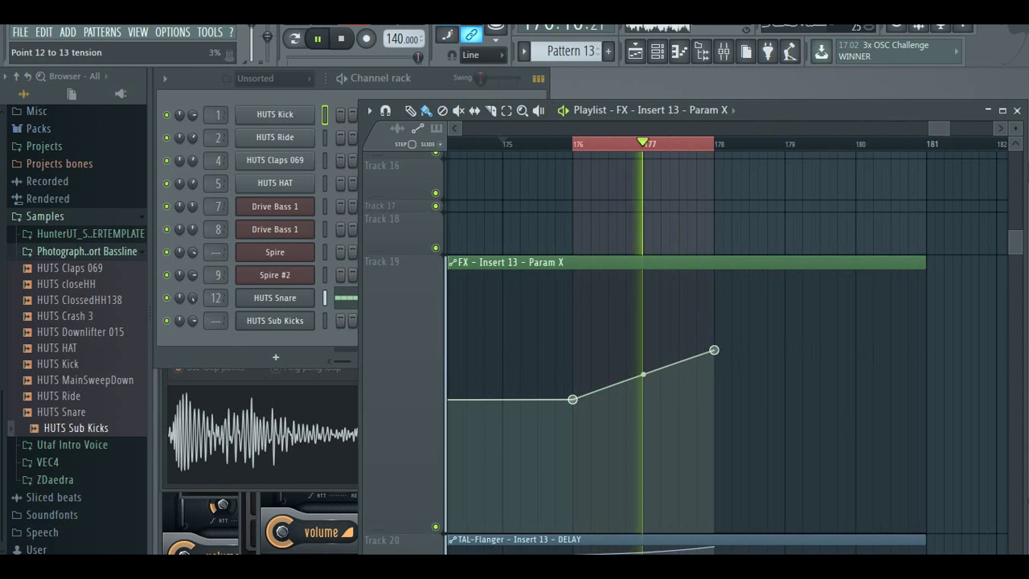
left_click_drag(713, 350, 715, 333)
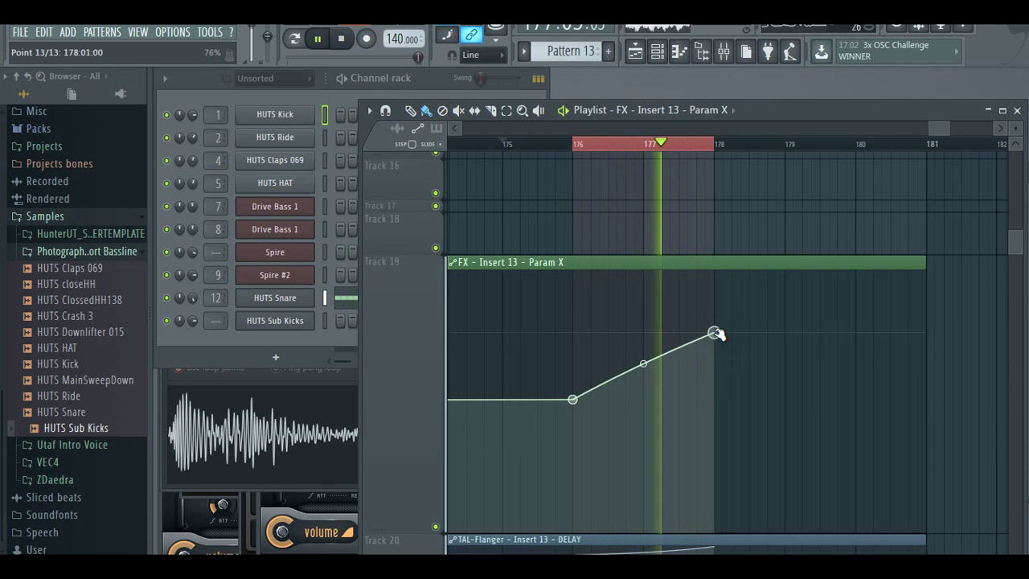
left_click_drag(643, 364, 643, 371)
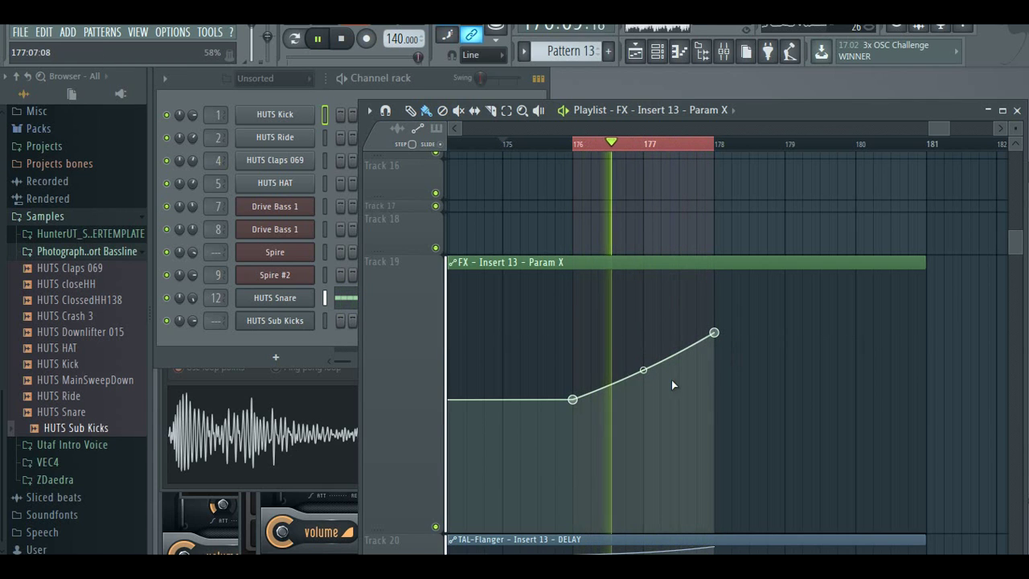
- Drop the Param X automation from bar 178 to 51% at 178:05 and hold it level to bar 181
right_click(715, 400)
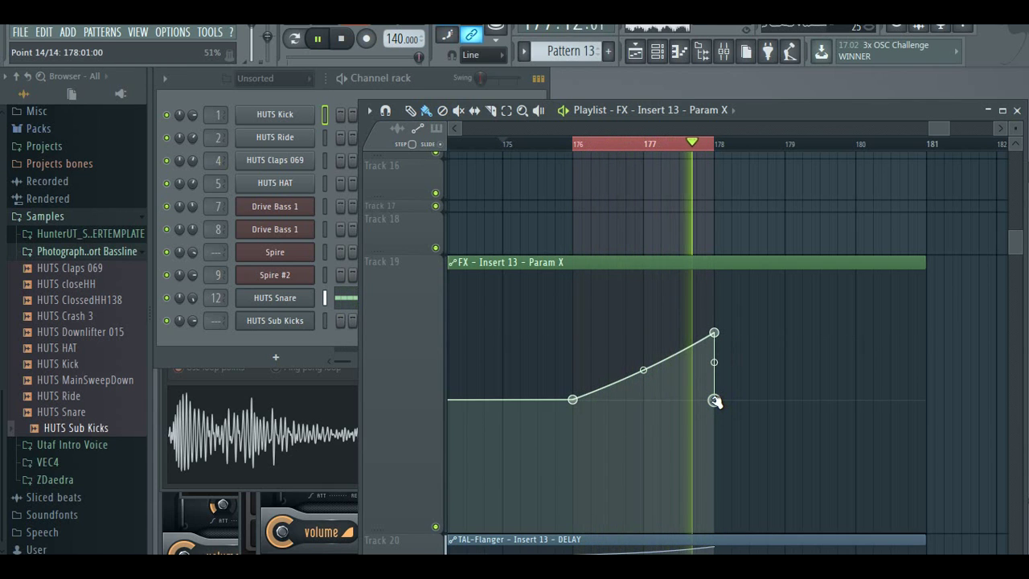
left_click_drag(714, 402, 715, 342)
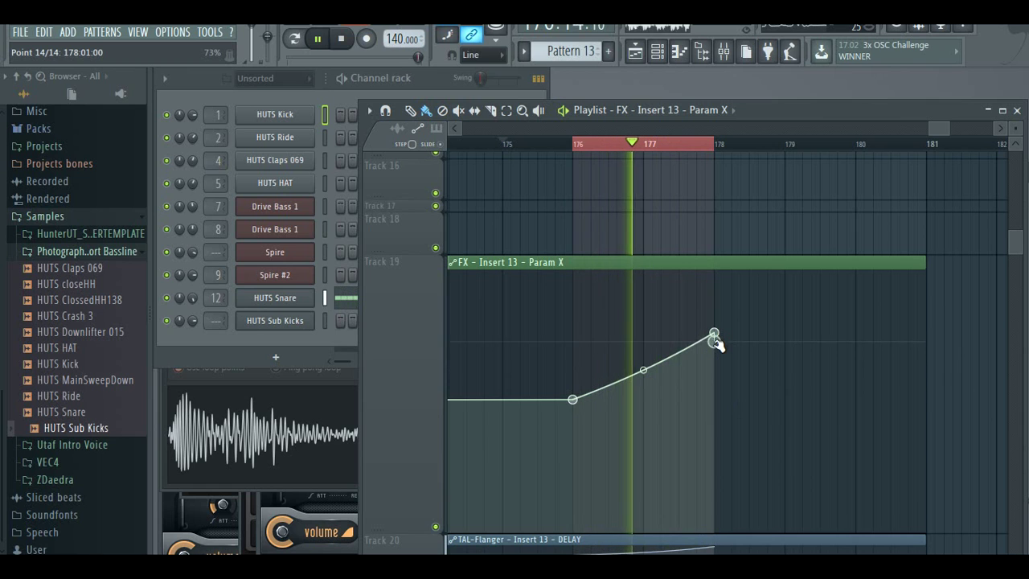
right_click(732, 395)
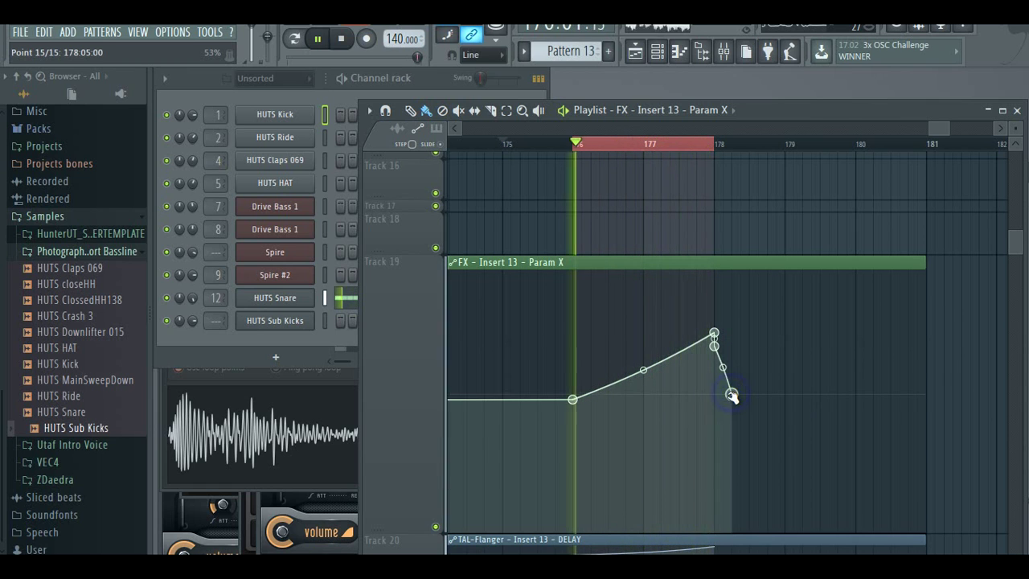
left_click_drag(732, 395, 732, 399)
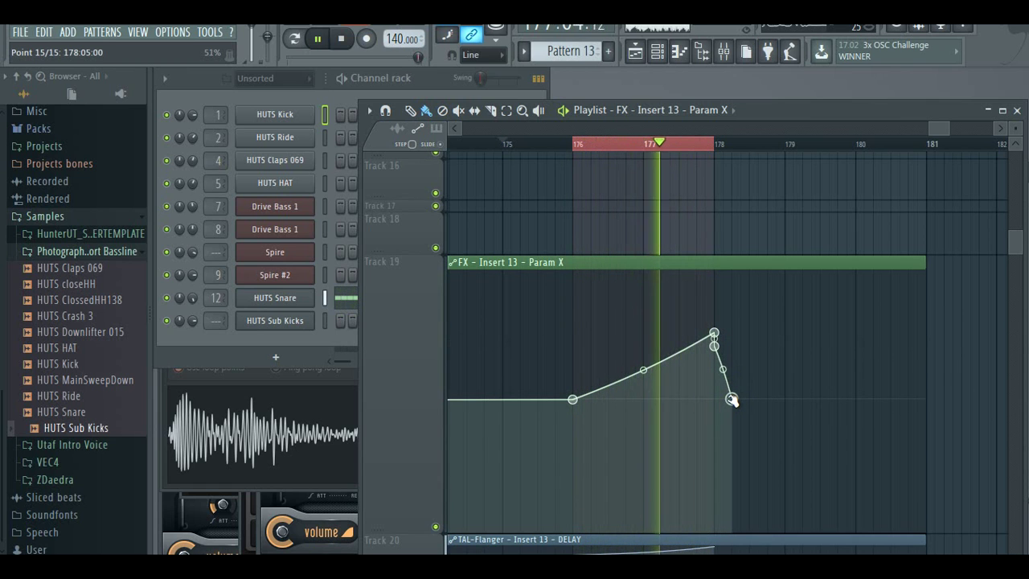
right_click(925, 404)
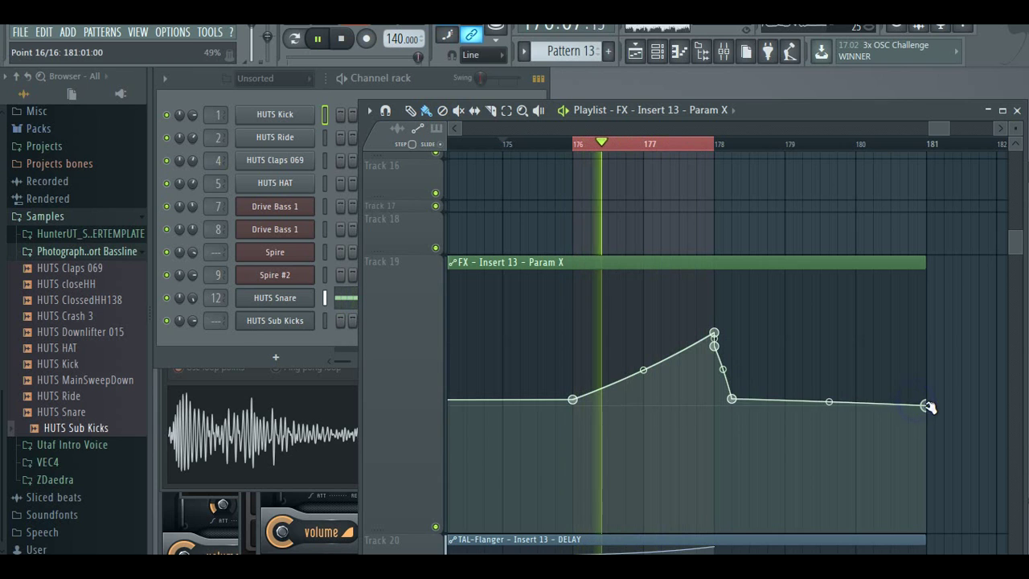
right_click(926, 405)
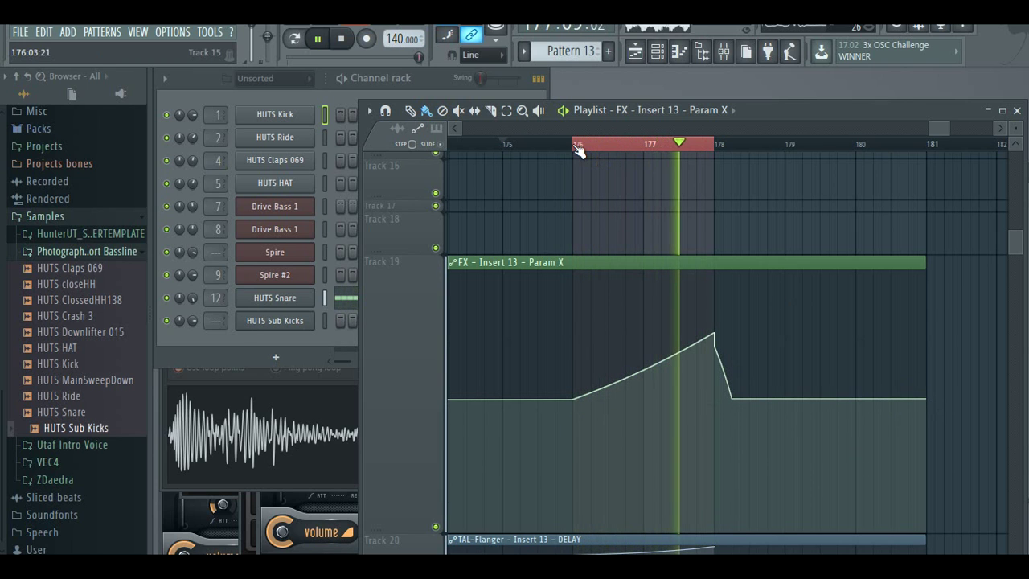
- Clear the playback loop over bars 176 and 177 and shrink Track 19 back to normal height
left_click_drag(574, 145, 717, 147)
left_click_drag(929, 130, 861, 130)
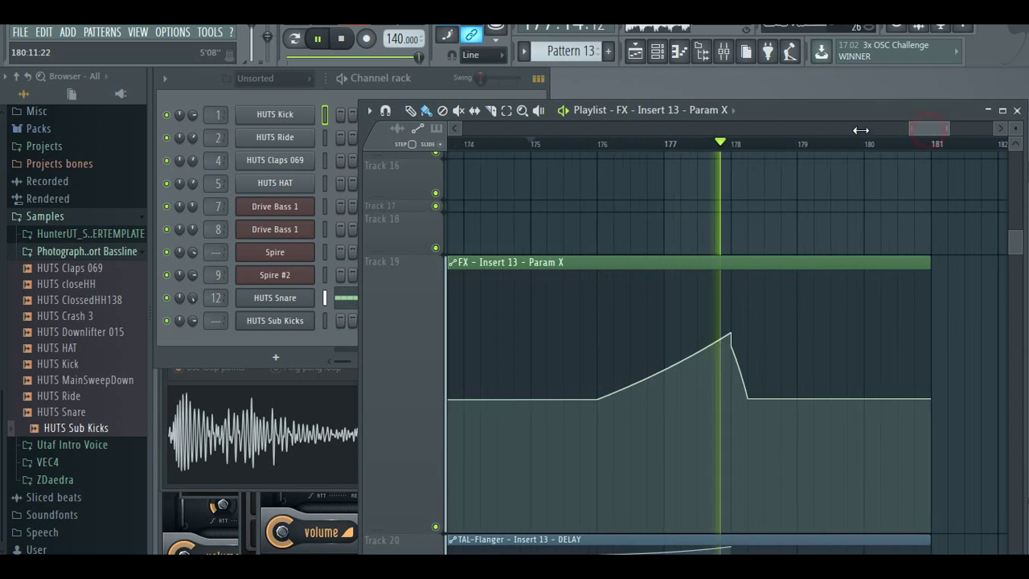
left_click_drag(372, 533, 412, 300)
- Copy the Drive Bass 1 notes from Pattern 7 into the Drive Bass 1 piano roll of the empty Pattern 19
left_click(326, 99)
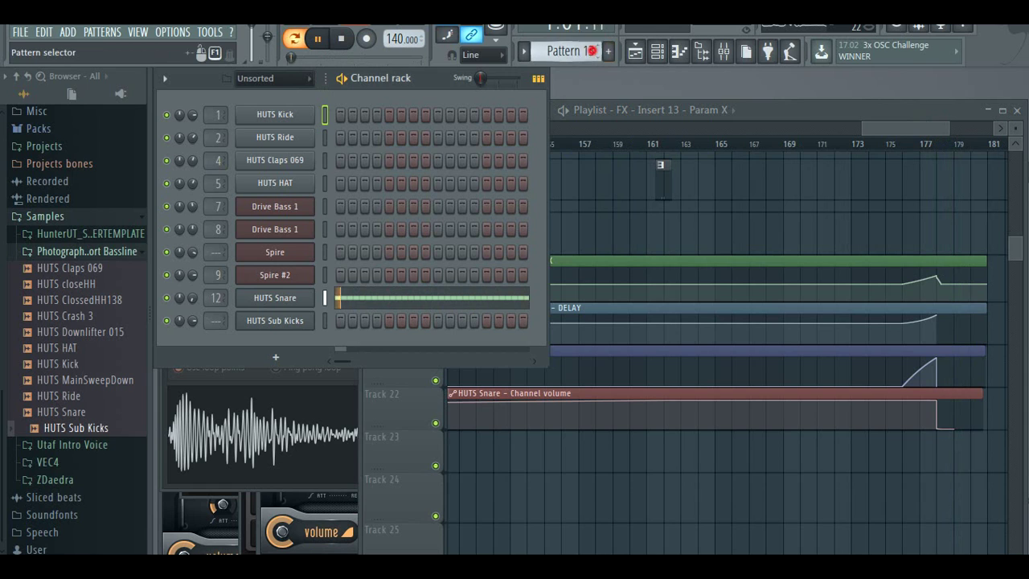
left_click_drag(593, 51, 592, 45)
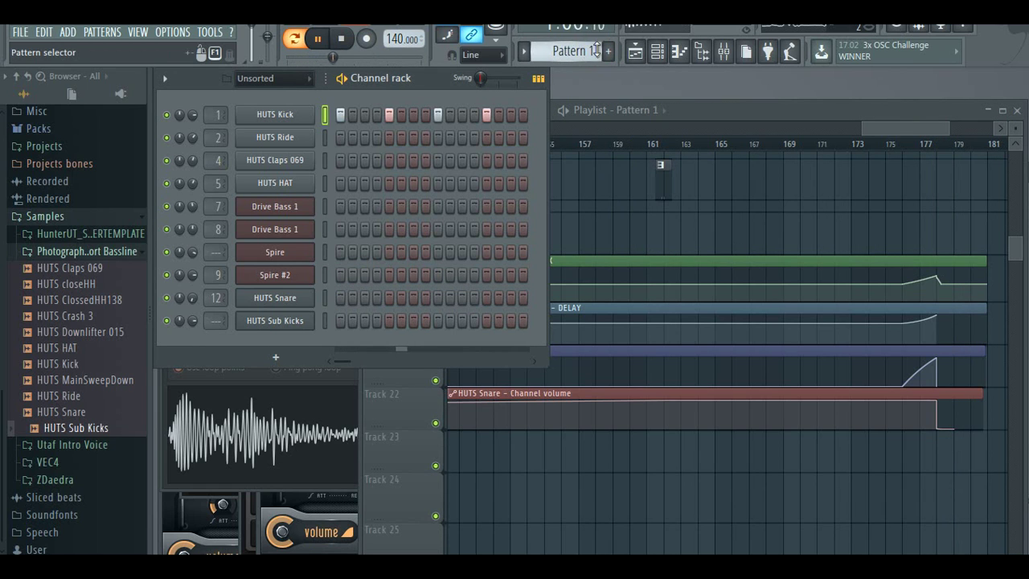
left_click_drag(596, 49, 596, 41)
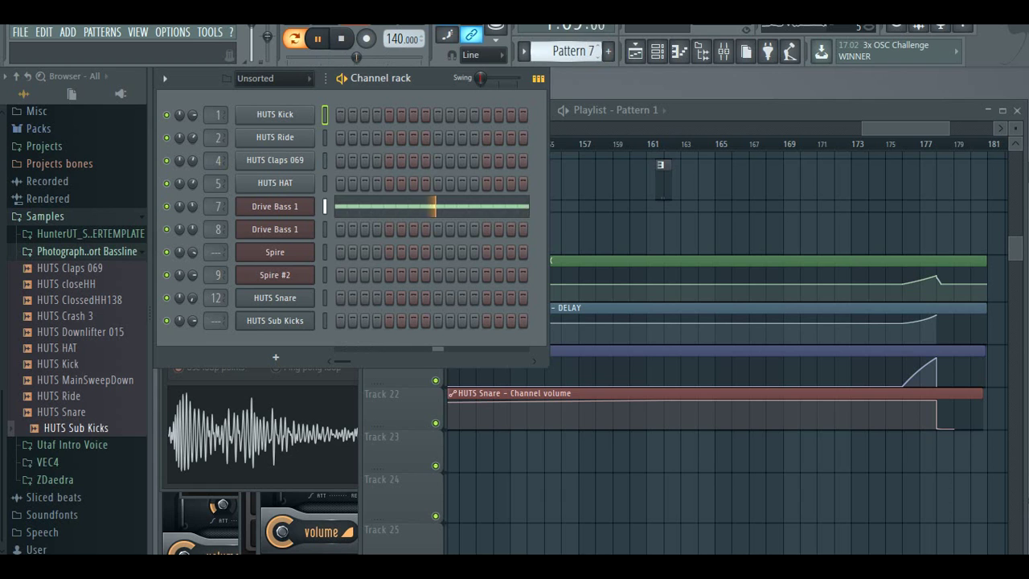
left_click(503, 211)
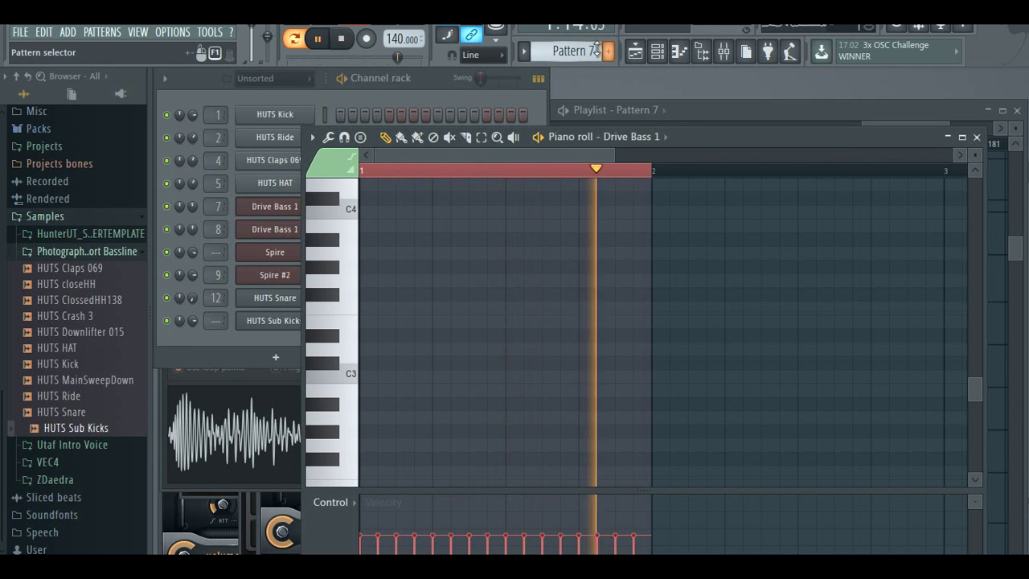
mouse_move(596, 51)
left_mouse_down()
mouse_move(596, 8)
mouse_move(596, 57)
mouse_move(597, 43)
left_mouse_up()
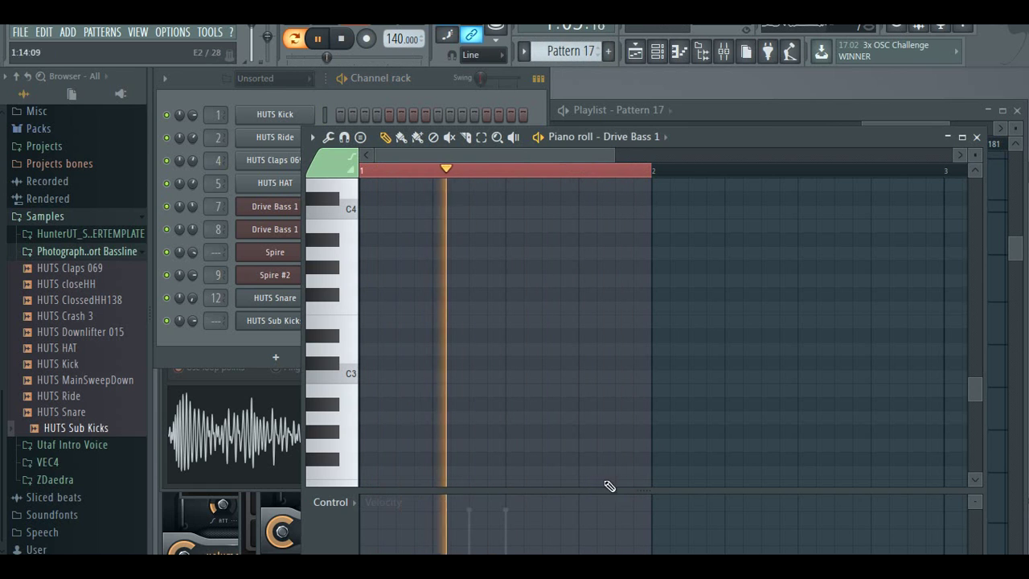
scroll(594, 59, "up", 1)
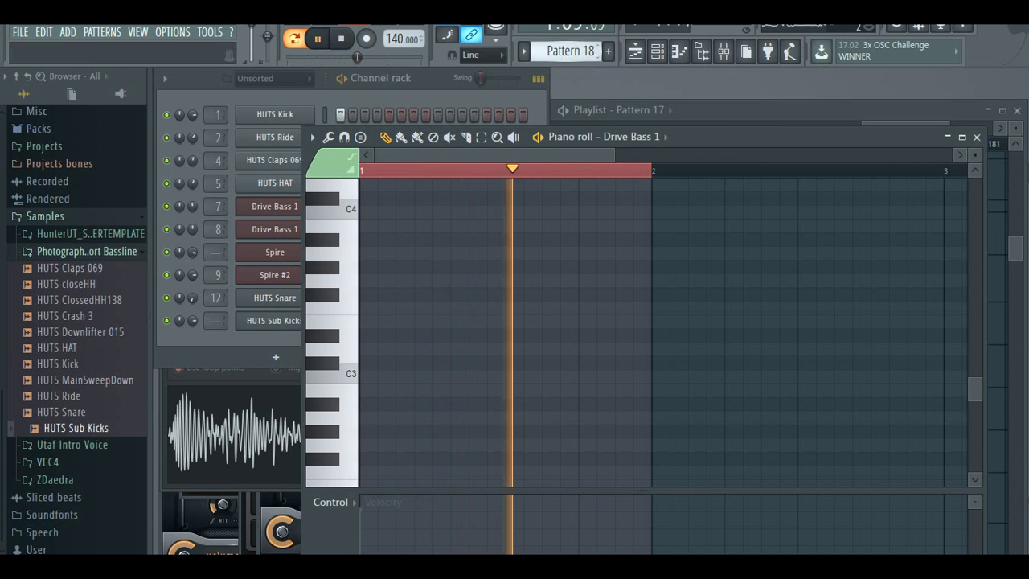
scroll(593, 51, "up", 1)
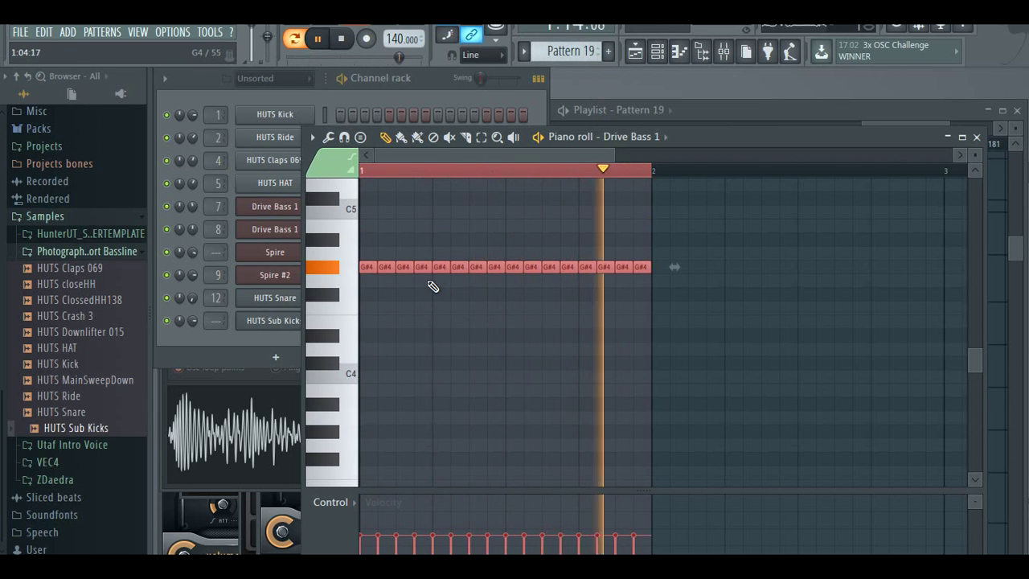
- Duplicate the one-bar G#4 bass run into bar 2 and transpose the copy down to E4
left_click(601, 167)
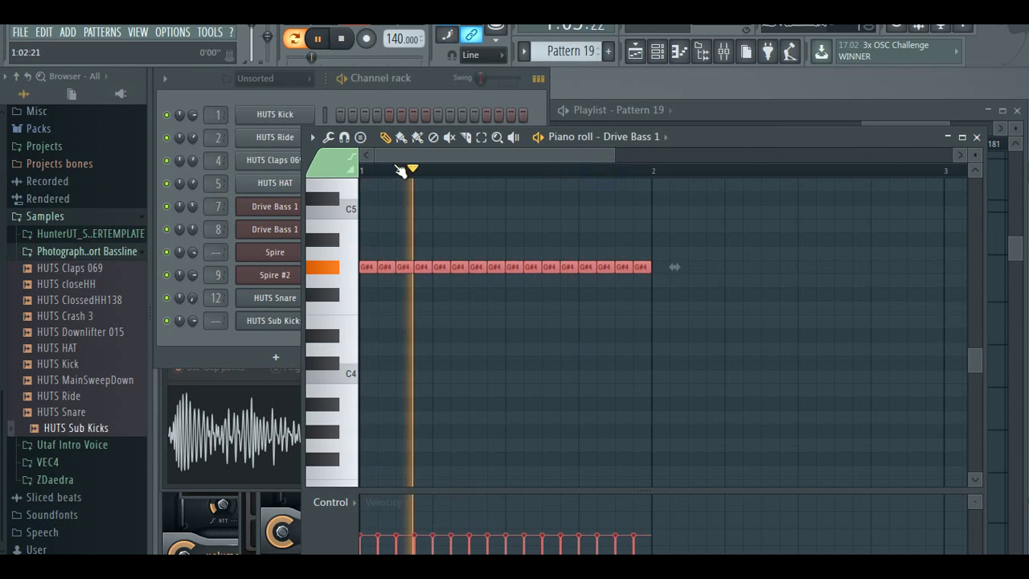
left_click_drag(417, 155, 464, 160)
key("ctrl+b")
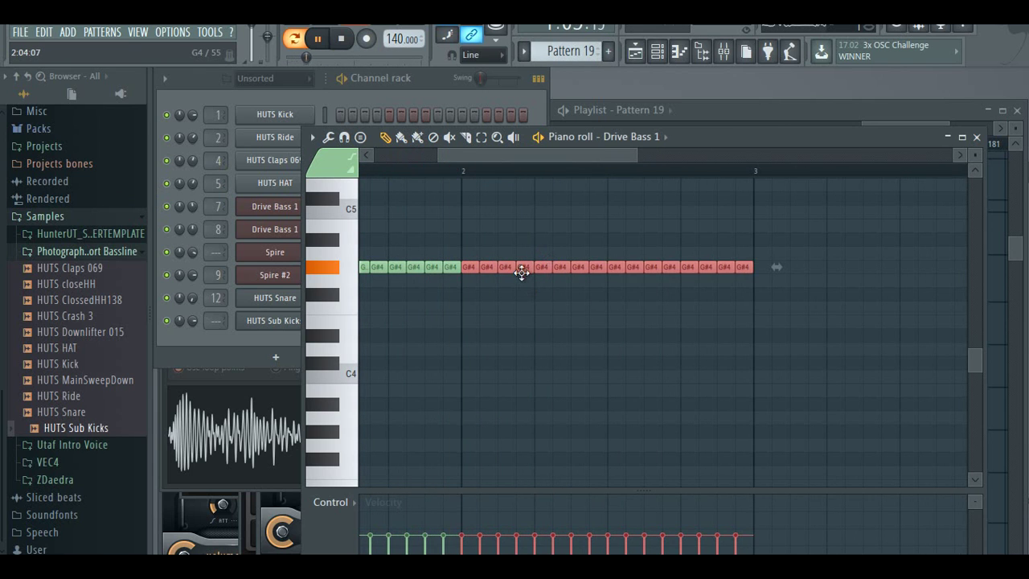
left_click_drag(521, 273, 538, 339)
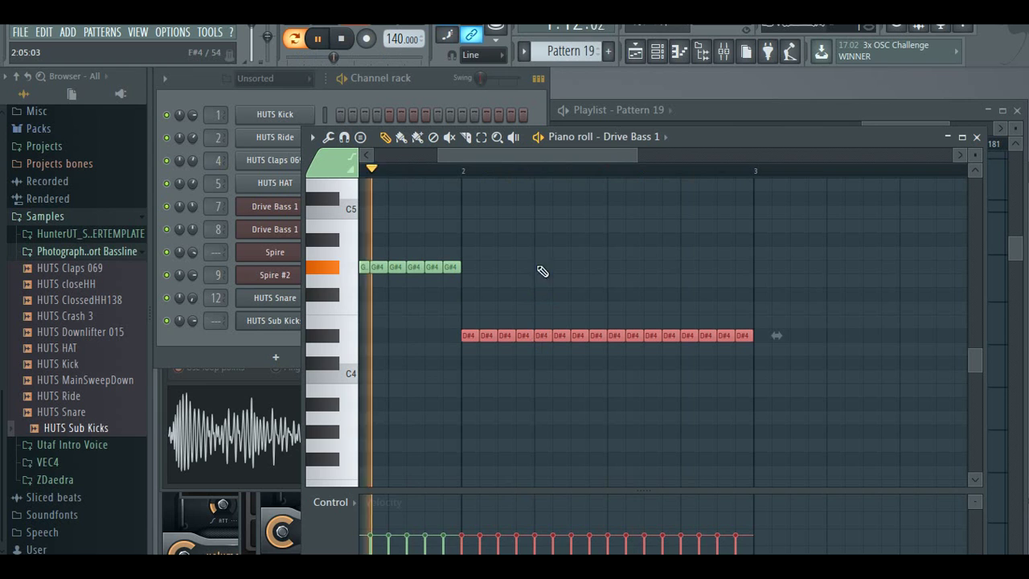
left_click_drag(519, 155, 534, 155)
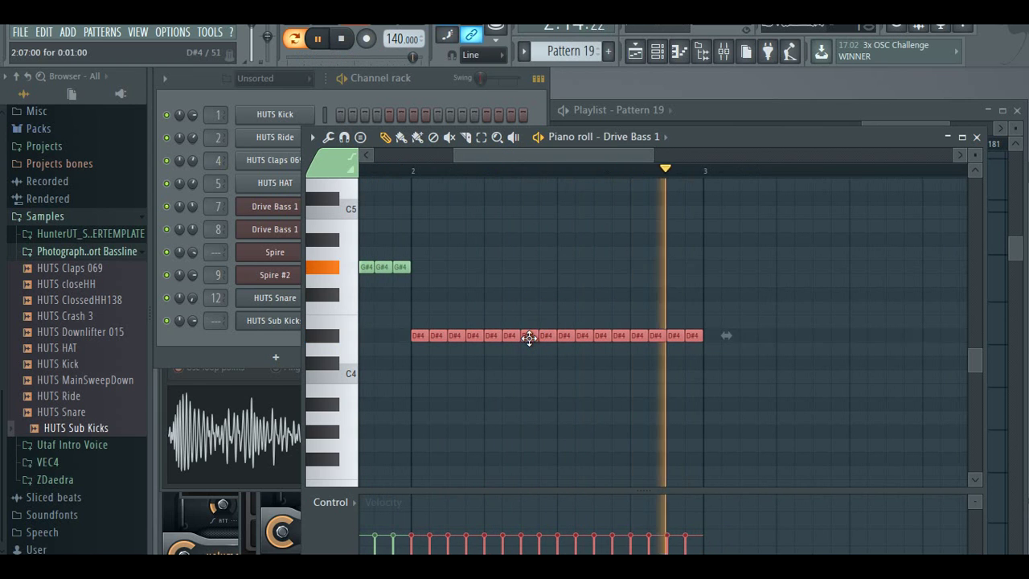
left_click_drag(529, 338, 534, 322)
- Paste the G#4 bass run into bar 3 and transpose it down to F#4
left_click_drag(560, 163, 597, 161)
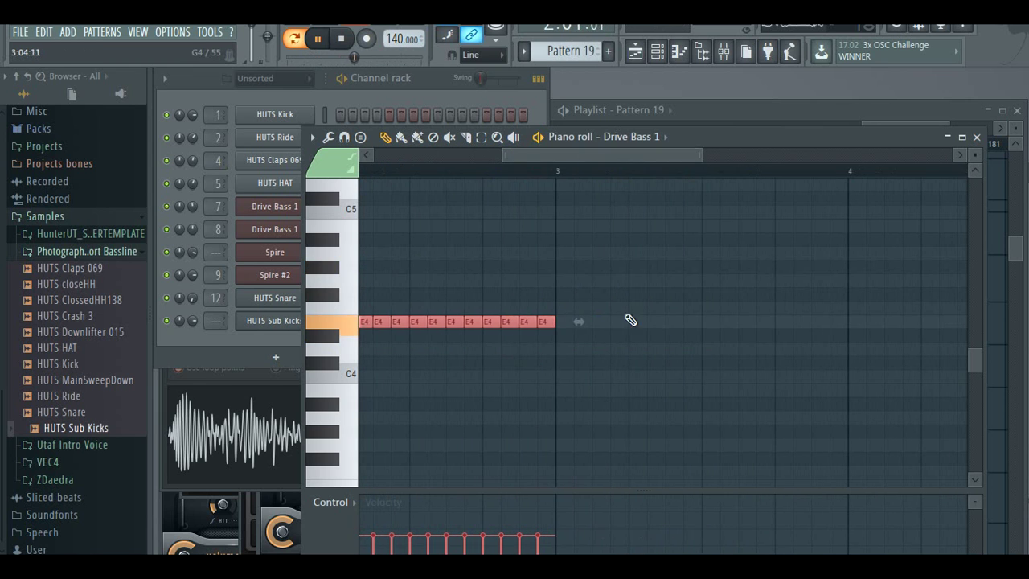
key("ctrl+v")
left_click_drag(595, 266, 599, 291)
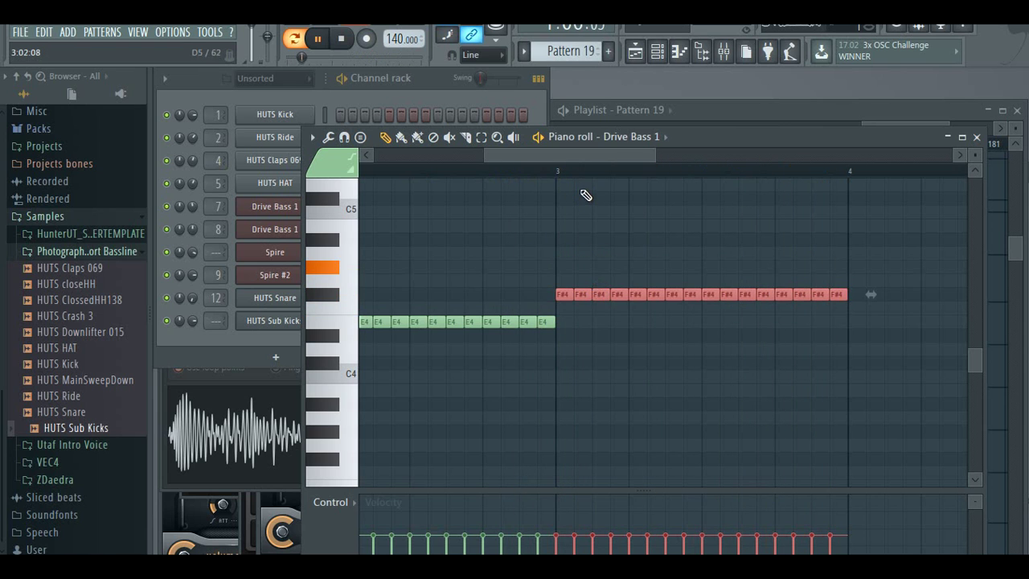
- Paste the G#4 bass run into bar 4 and transpose it down to C#4
left_click_drag(582, 155, 672, 163)
key("ctrl+v")
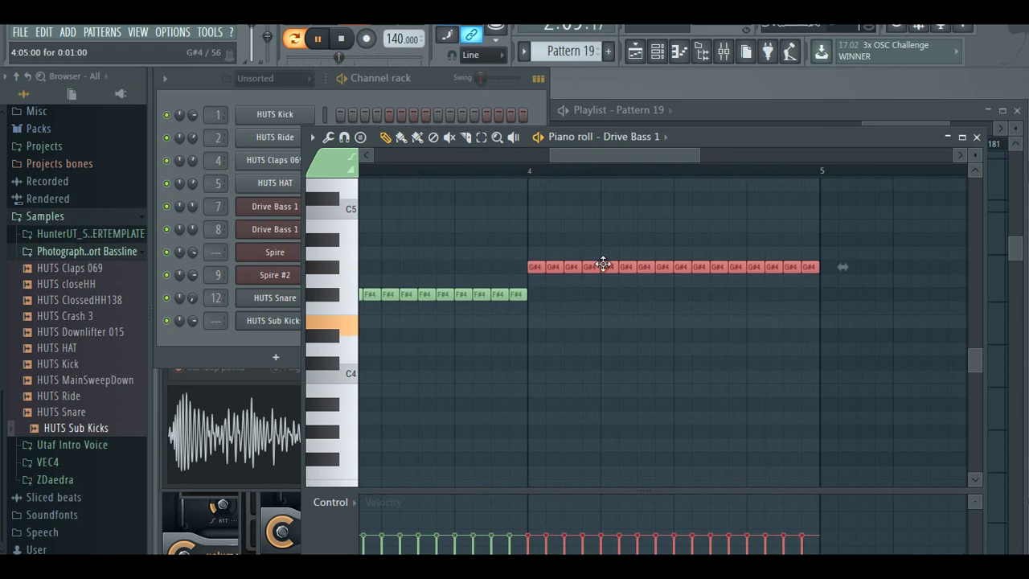
left_click_drag(604, 263, 610, 347)
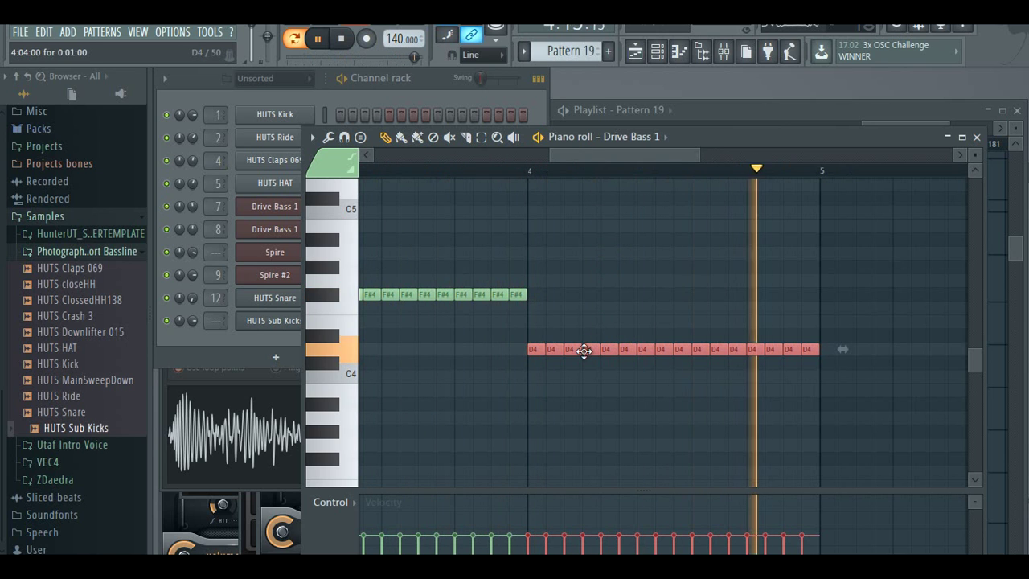
left_click_drag(583, 351, 584, 338)
left_click_drag(603, 155, 640, 157)
- Paint four consecutive Pattern 19 clips on Track 2 of the Playlist from bar 178 to bar 194, then deselect them
left_click(737, 111)
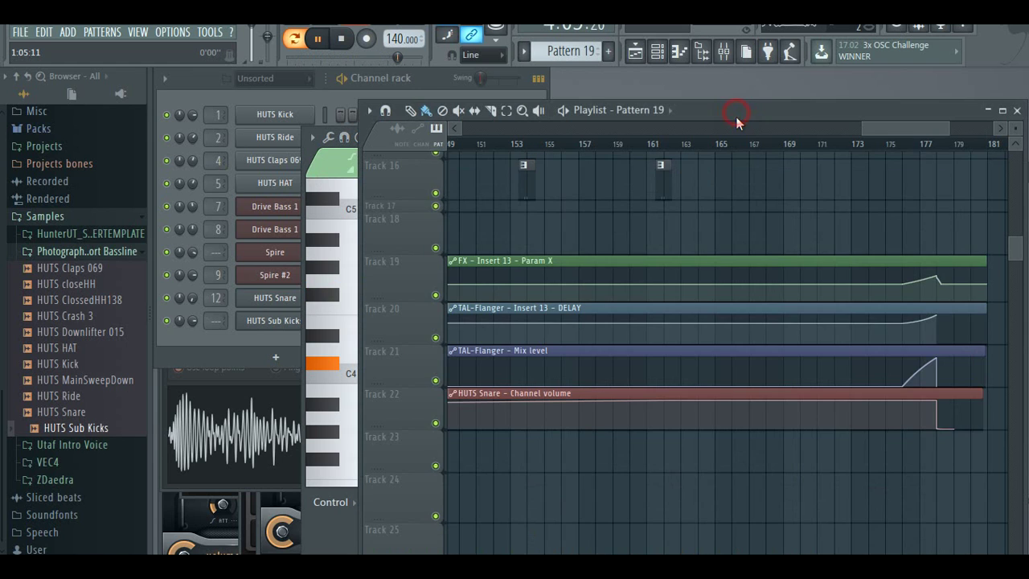
left_click_drag(911, 131, 944, 133)
scroll(771, 269, "up", 7)
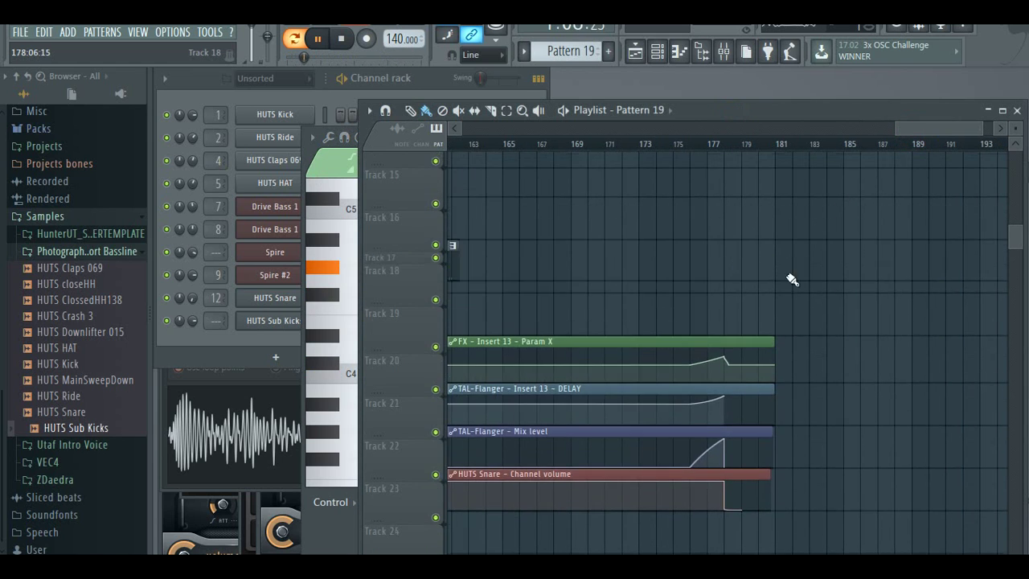
scroll(828, 275, "up", 2)
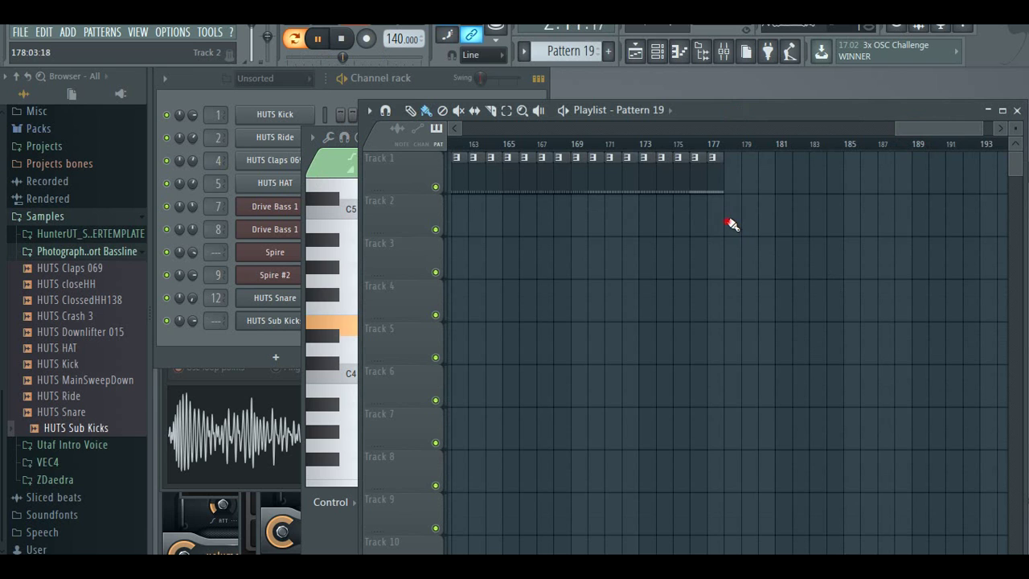
left_click_drag(727, 221, 945, 219)
left_click_drag(930, 128, 956, 132)
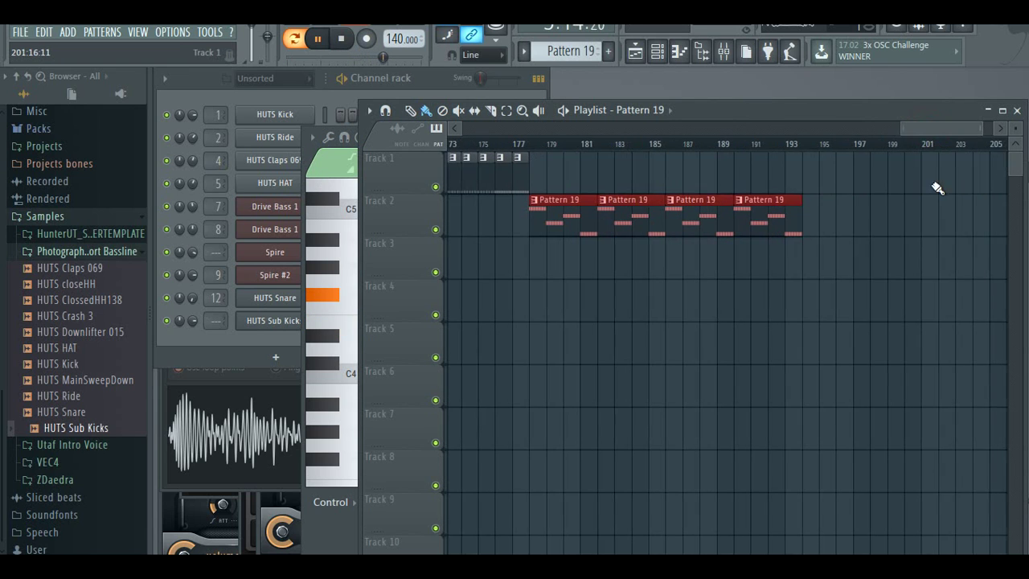
left_click(915, 252)
right_click(919, 253)
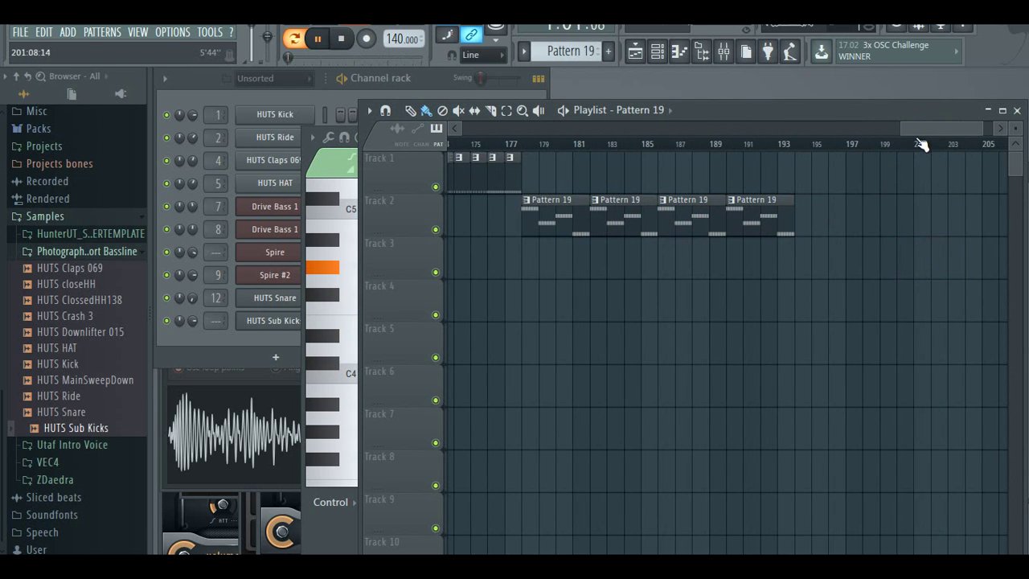
left_click_drag(912, 129, 858, 149)
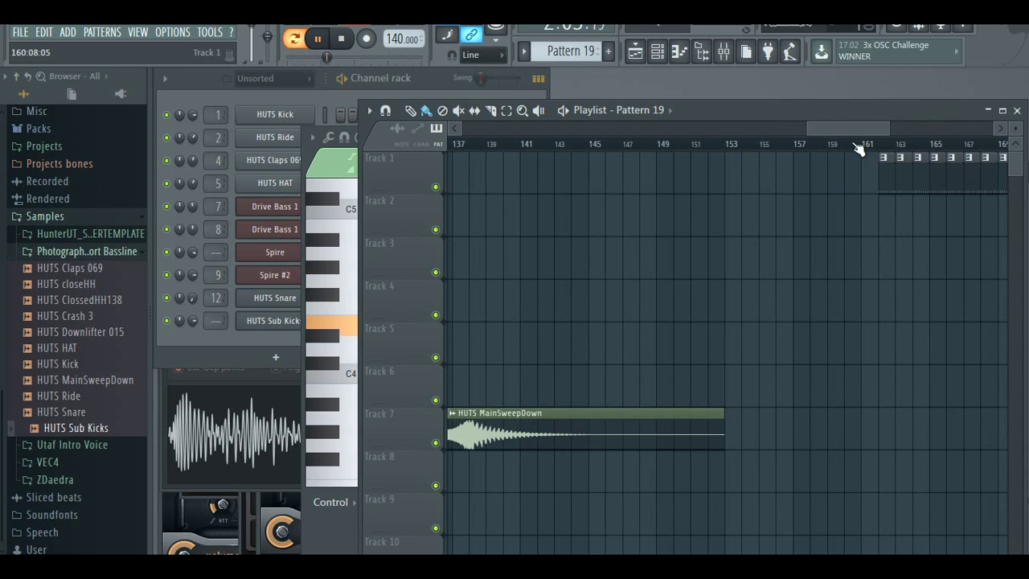
- Replace the Pattern 19 clips on Track 2 with a row of Pattern 1 clips from bar 178 to bar 193
left_click_drag(793, 134, 917, 124)
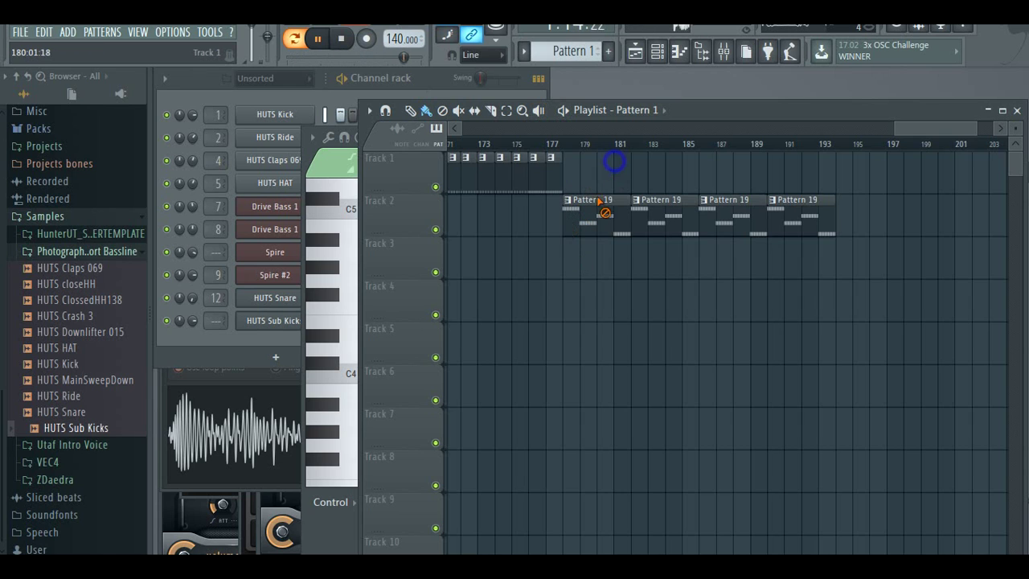
left_click_drag(599, 199, 811, 211)
left_click_drag(573, 226, 815, 231)
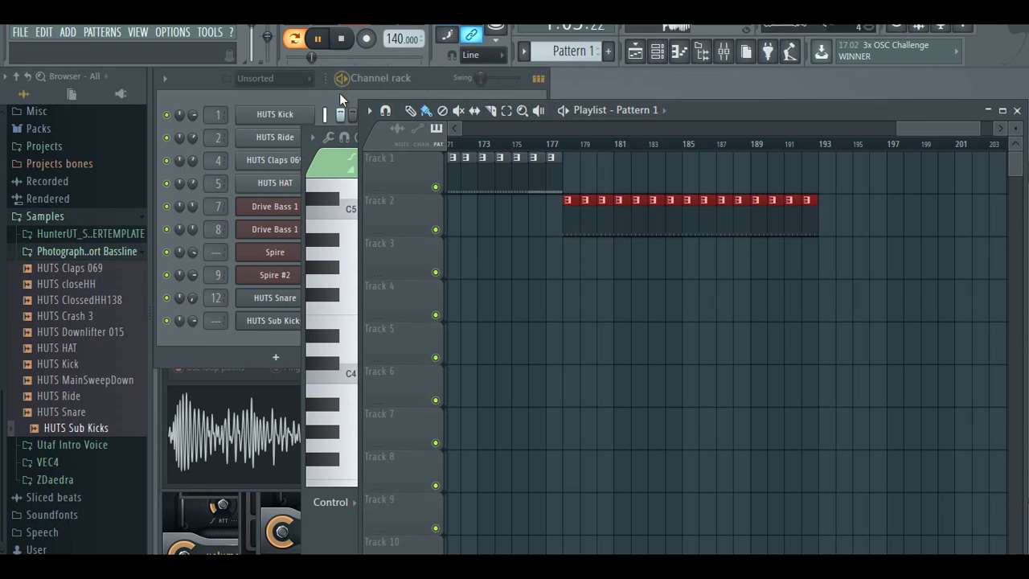
- Switch to Pattern 2 and paint its clips on Track 3 from bar 178 to bar 193
left_click(339, 95)
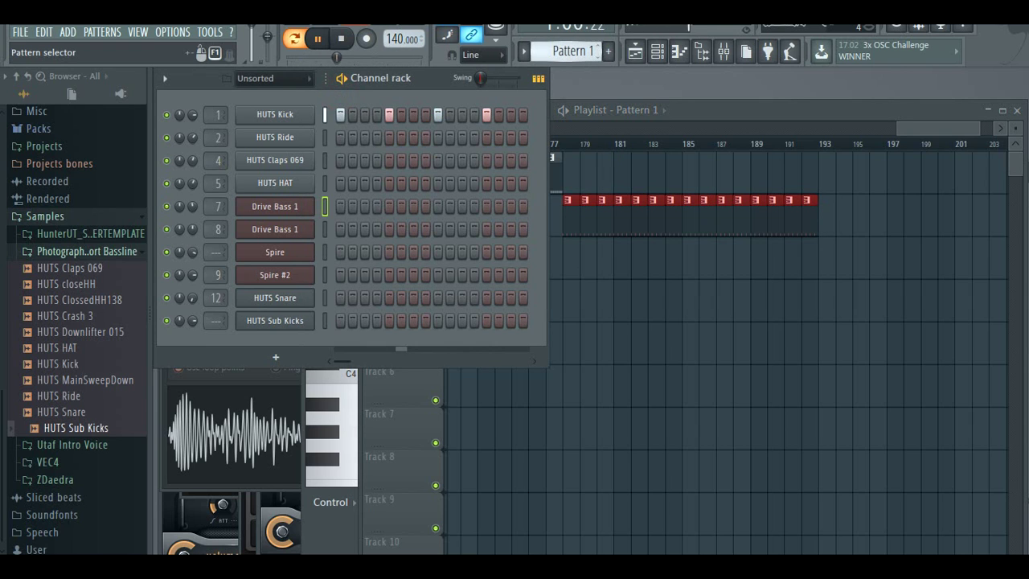
scroll(593, 50, "up", 1)
left_click_drag(563, 256, 828, 276)
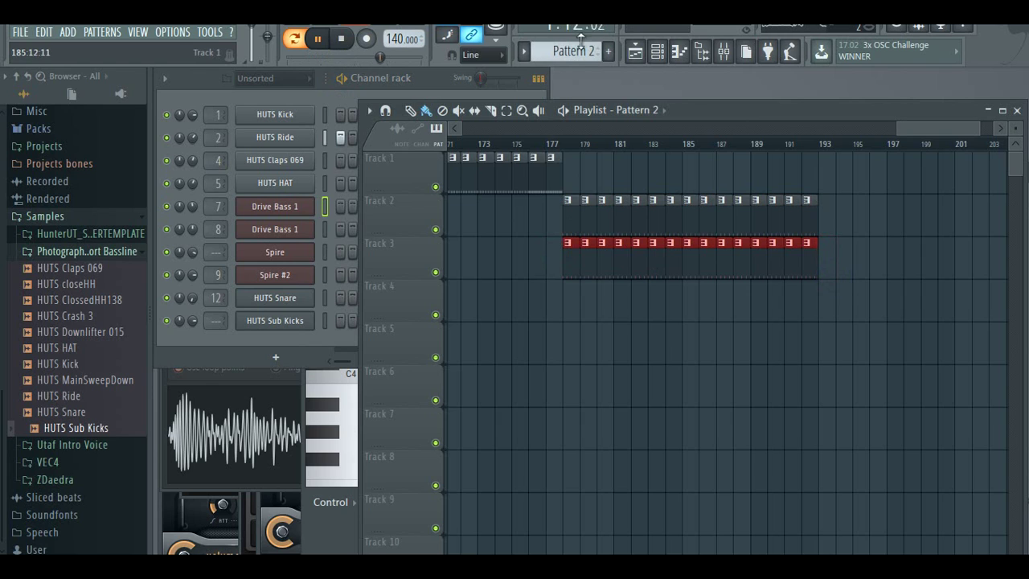
- Paint four Pattern 19 clips on Track 4 from bar 178 to bar 194, and add a Pattern 2 clip at bar 193 on Track 3
scroll(591, 46, "down", 20)
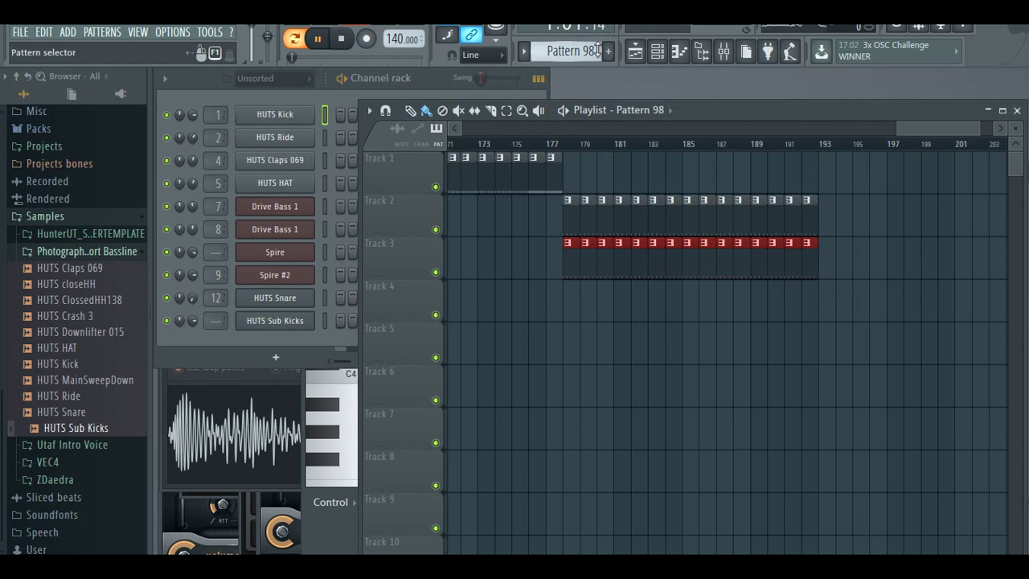
scroll(591, 53, "down", 14)
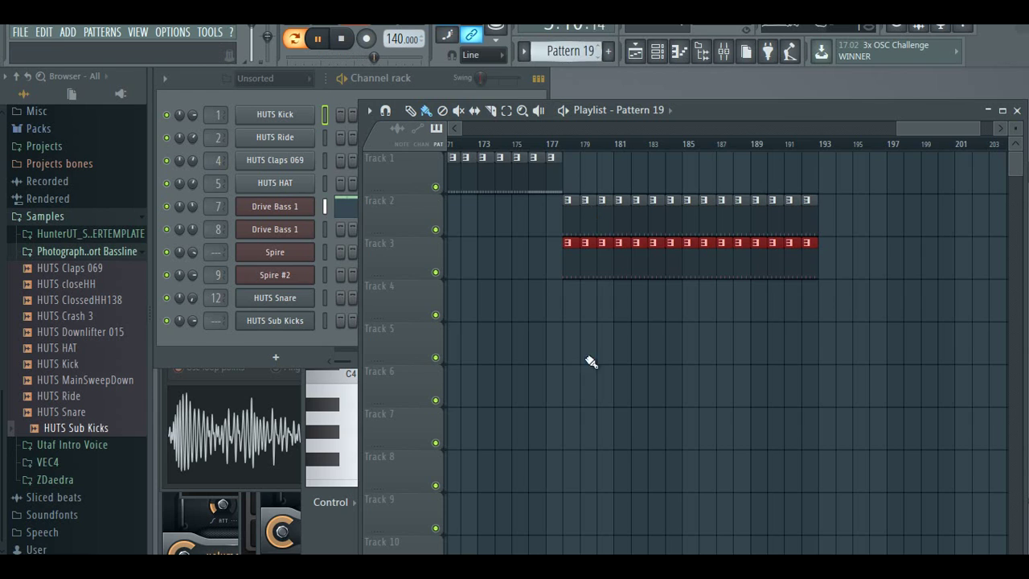
left_click_drag(566, 310, 794, 325)
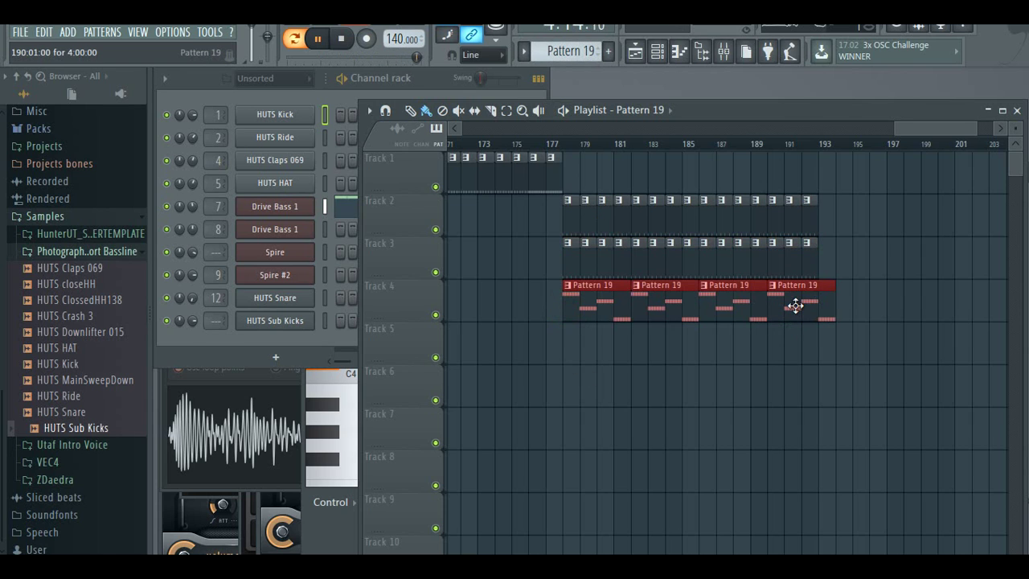
left_click(809, 260)
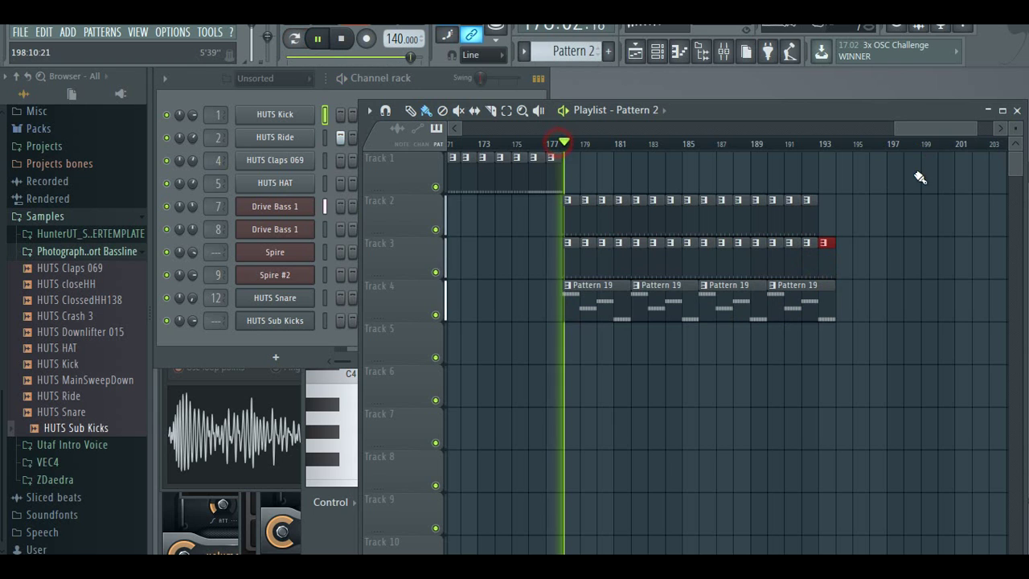
- Pick up Pattern 3 from its clips on Track 3 before bar 74 and paint it on Track 5 from bar 186 to bar 194
left_click(909, 205)
left_click(913, 128)
left_click_drag(914, 129, 672, 304)
left_click(556, 268)
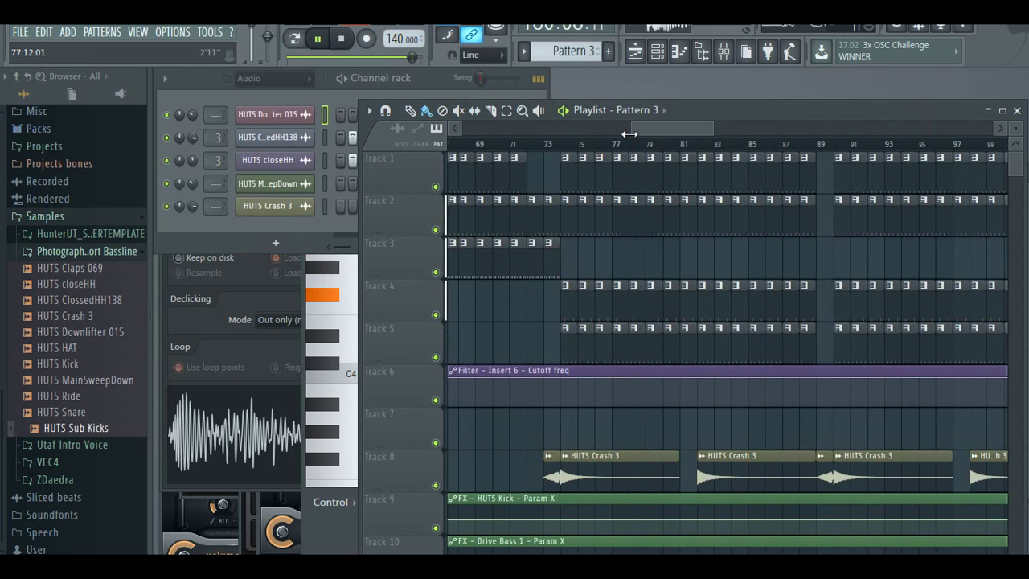
left_click_drag(652, 129, 925, 144)
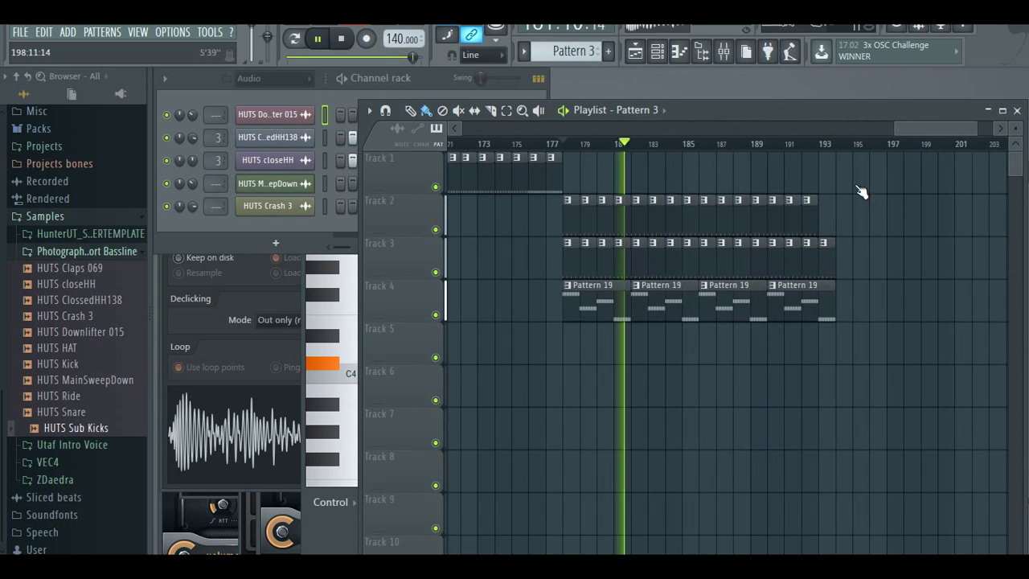
left_click_drag(705, 345, 824, 358)
- Pick up the HUTS MainSweepDown clip ending near bar 153 and place a copy on Track 7 starting at bar 169
left_click_drag(909, 128, 896, 138)
scroll(797, 221, "down", 6)
scroll(834, 133, "down", 4)
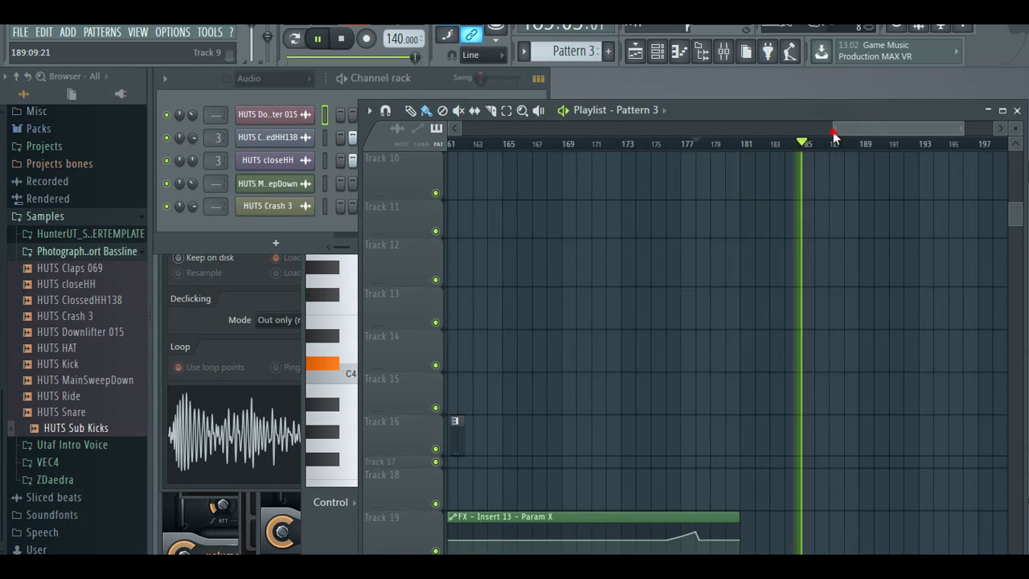
scroll(823, 241, "up", 6)
scroll(599, 393, "up", 1)
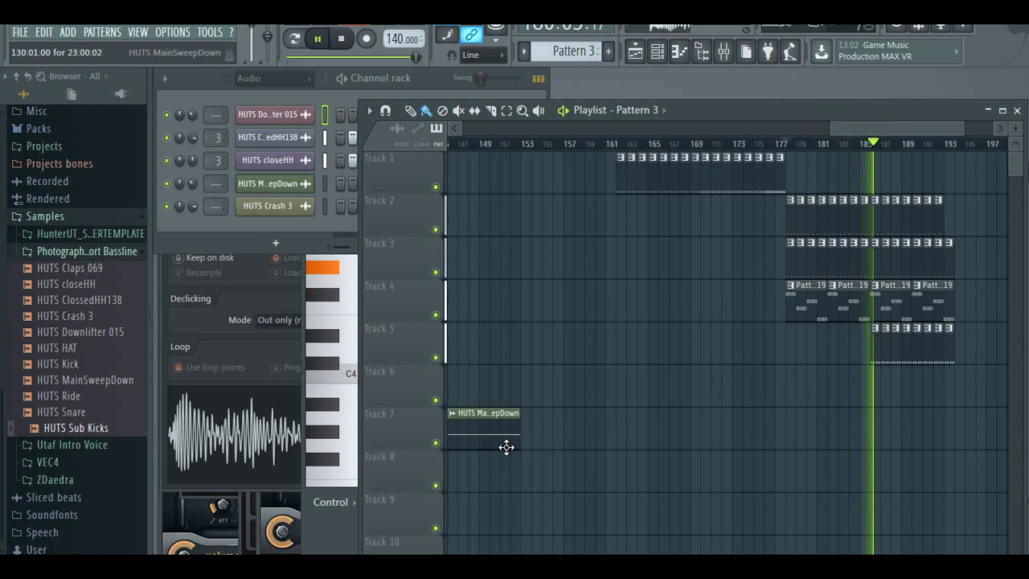
left_click(503, 438)
mouse_move(817, 432)
left_mouse_down()
mouse_move(743, 432)
mouse_move(753, 435)
left_mouse_up()
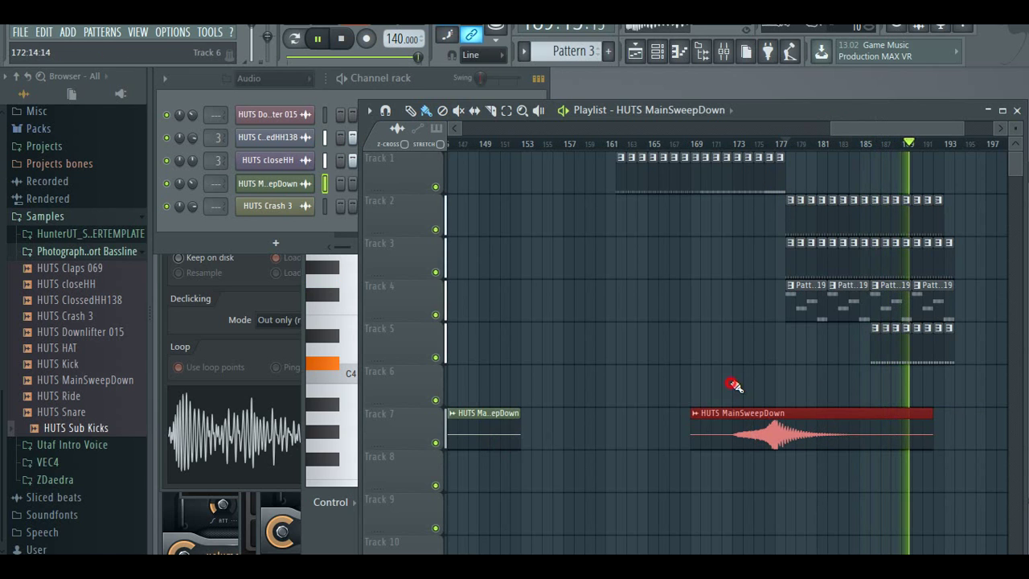
- Trim the rising part off the start of the new HUTS MainSweepDown clip and move the clip to bar 178
mouse_move(691, 433)
left_mouse_down()
mouse_move(793, 435)
mouse_move(775, 434)
left_mouse_up()
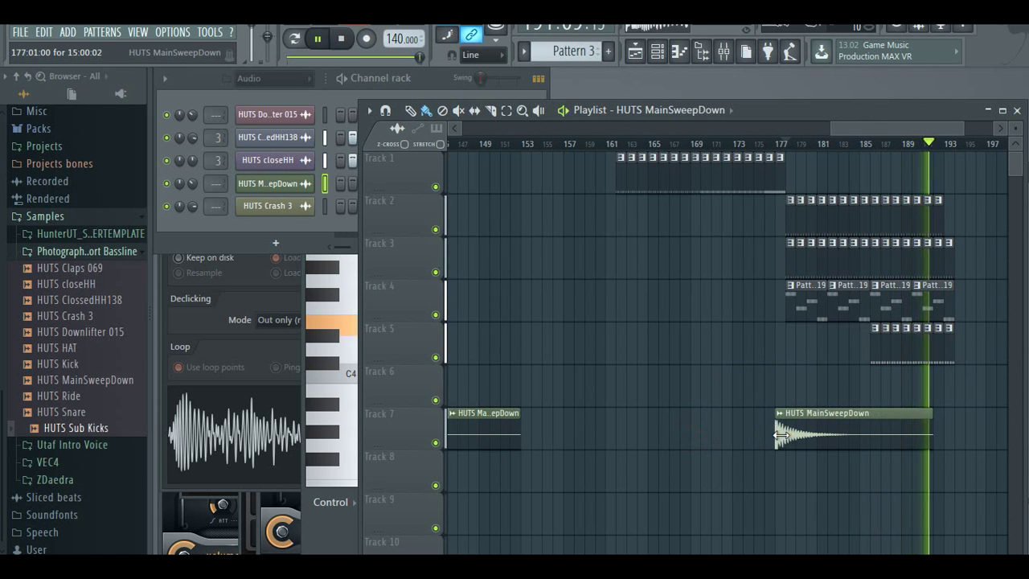
left_click(786, 137)
mouse_move(832, 413)
left_mouse_down()
mouse_move(809, 432)
mouse_move(831, 430)
left_mouse_up()
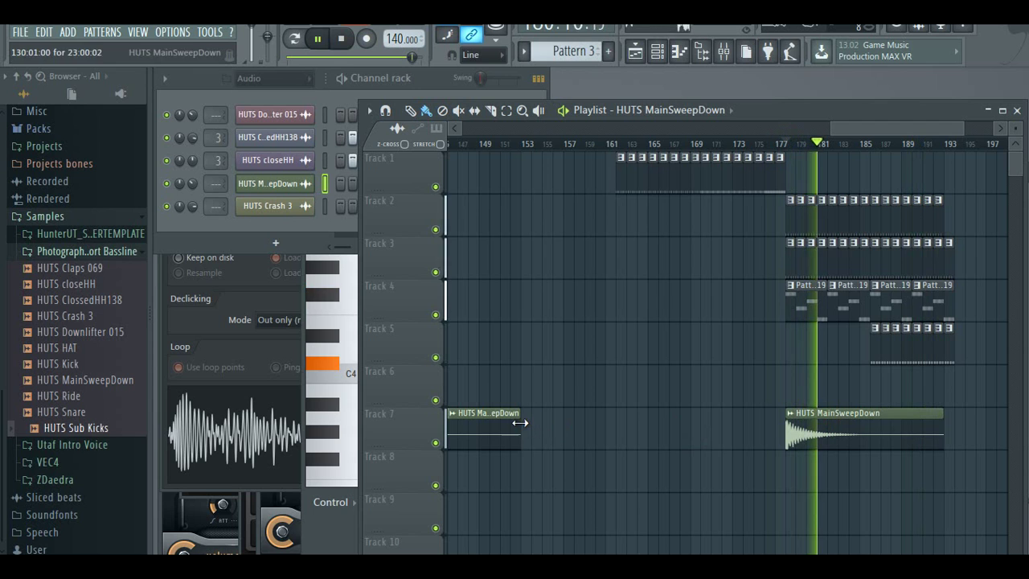
- Add a second HUTS MainSweepDown clip, trim off its falling tail, and fit it on Track 7 from bar 186 to bar 194
left_click_drag(873, 120, 924, 127)
left_click(698, 485)
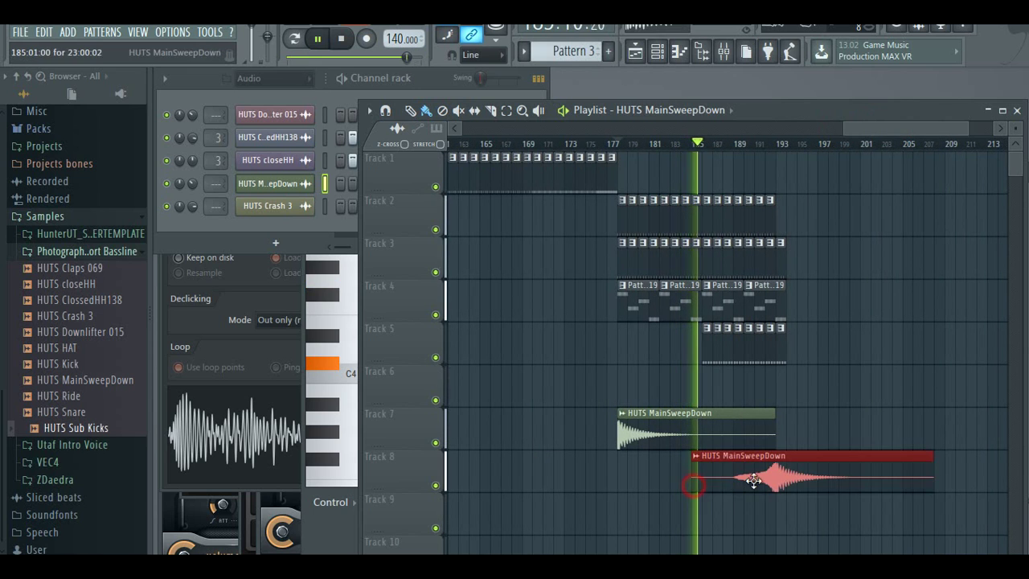
left_click(811, 431)
right_click(840, 430)
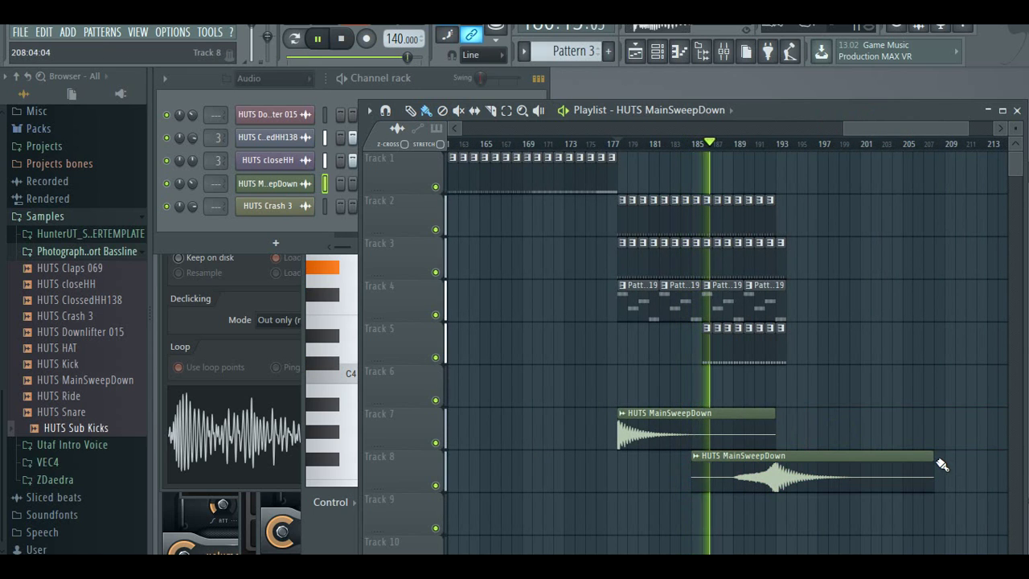
left_click_drag(940, 463, 760, 431)
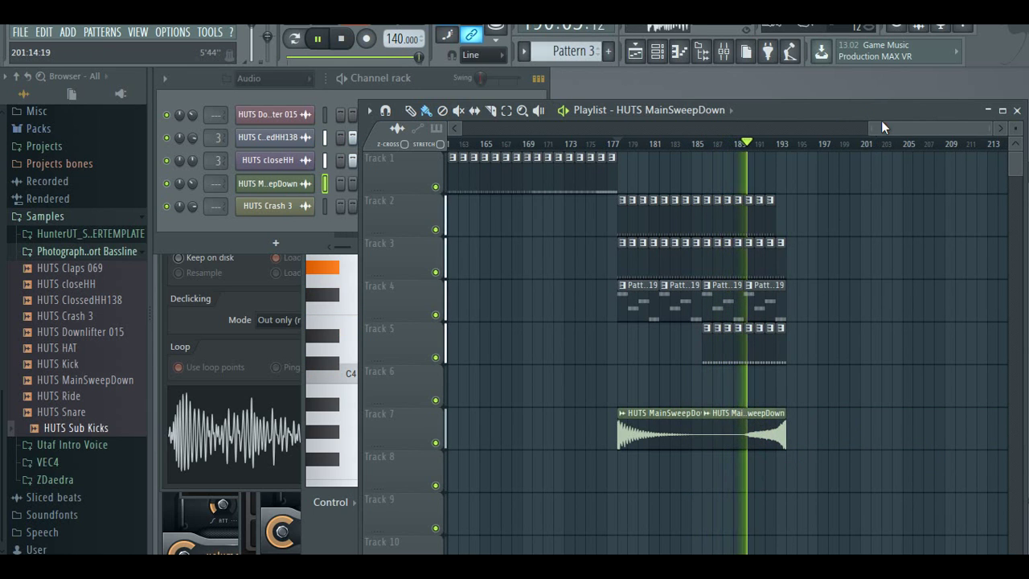
- Place HUTS Crash 3 clips on Track 7 at bar 194 and bar 202
left_click_drag(879, 128, 915, 132)
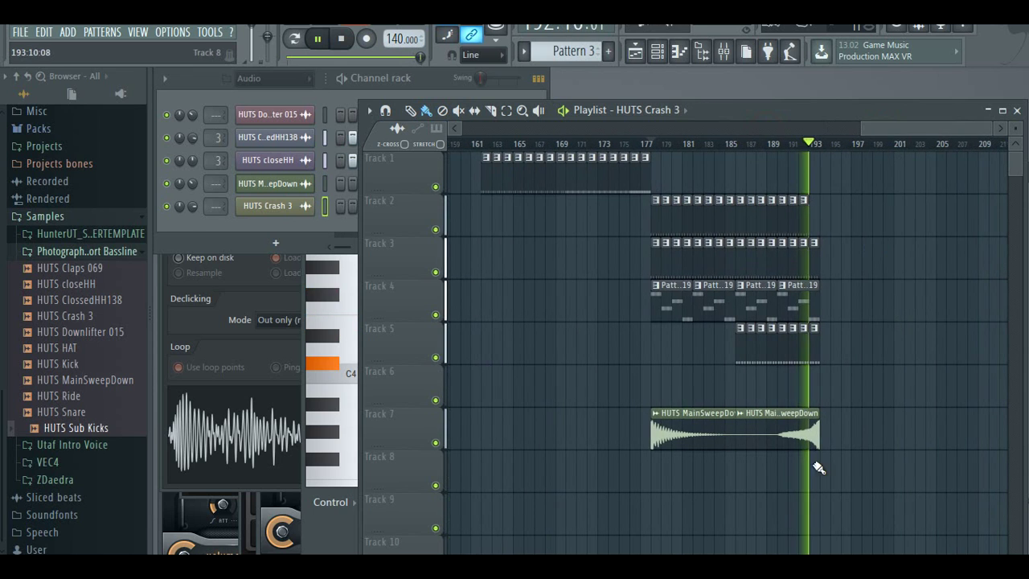
left_click(860, 442)
left_click_drag(864, 438, 843, 438)
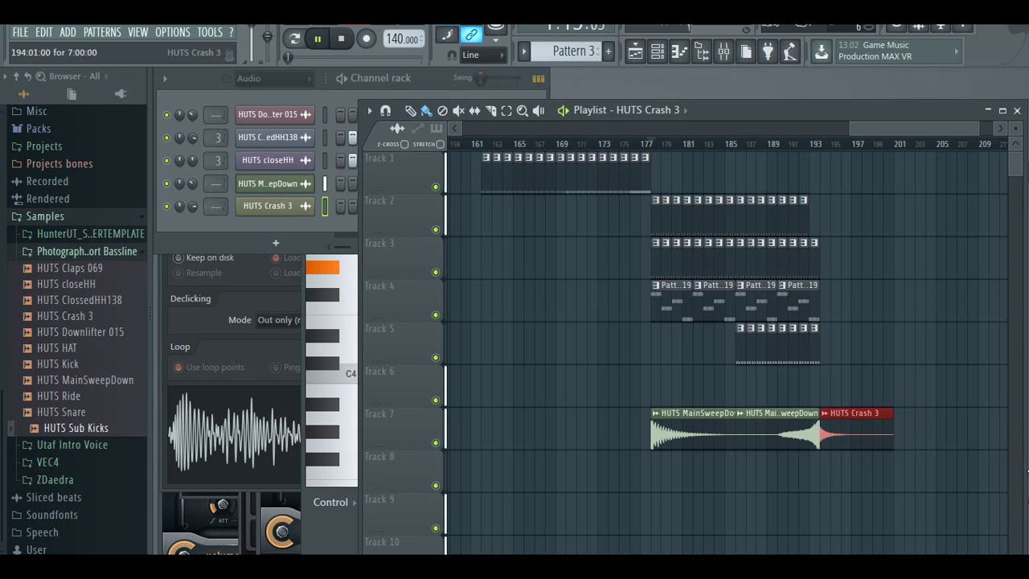
left_click(818, 146)
left_click_drag(920, 128, 951, 129)
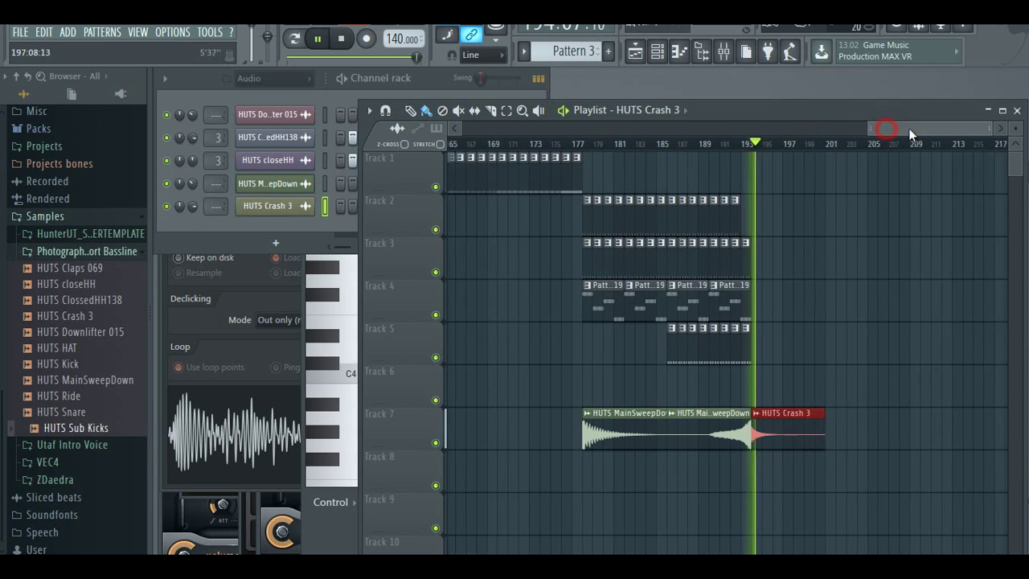
left_click(780, 426)
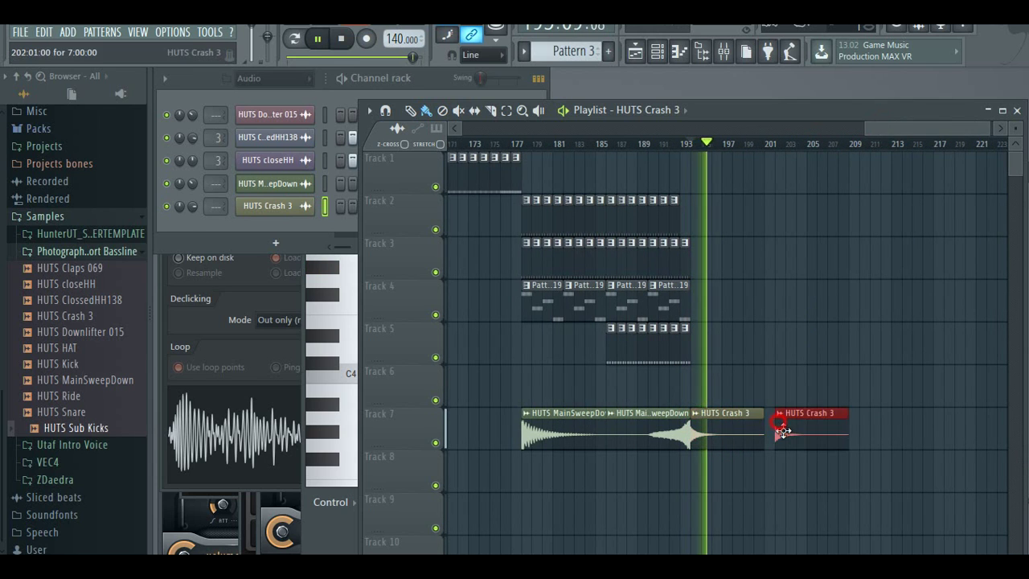
- Paint Pattern 1 clips on Track 2 from bar 194 and erase the last one so the row ends at bar 208
left_click(675, 228)
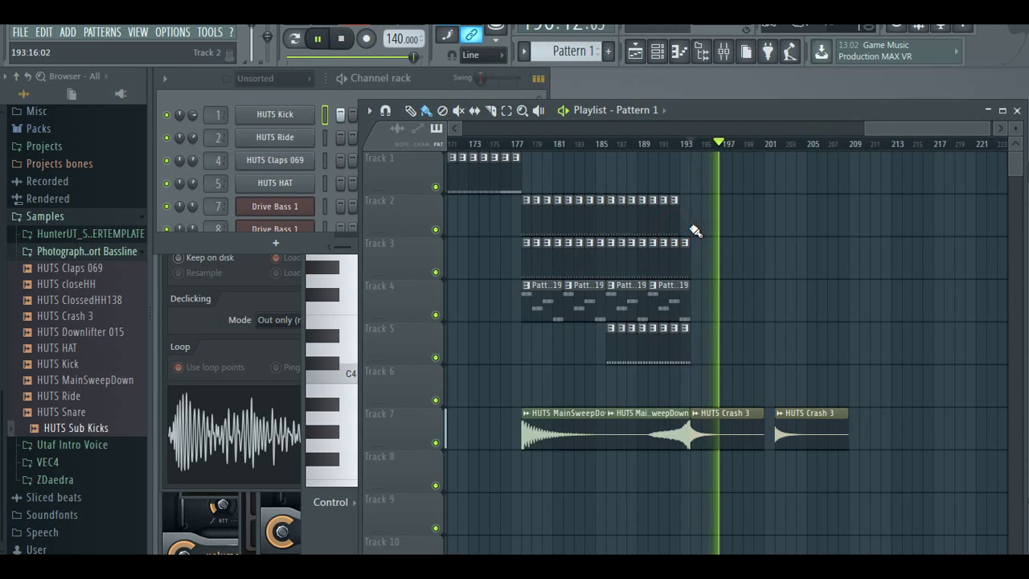
left_click_drag(693, 226, 843, 230)
right_click(848, 226)
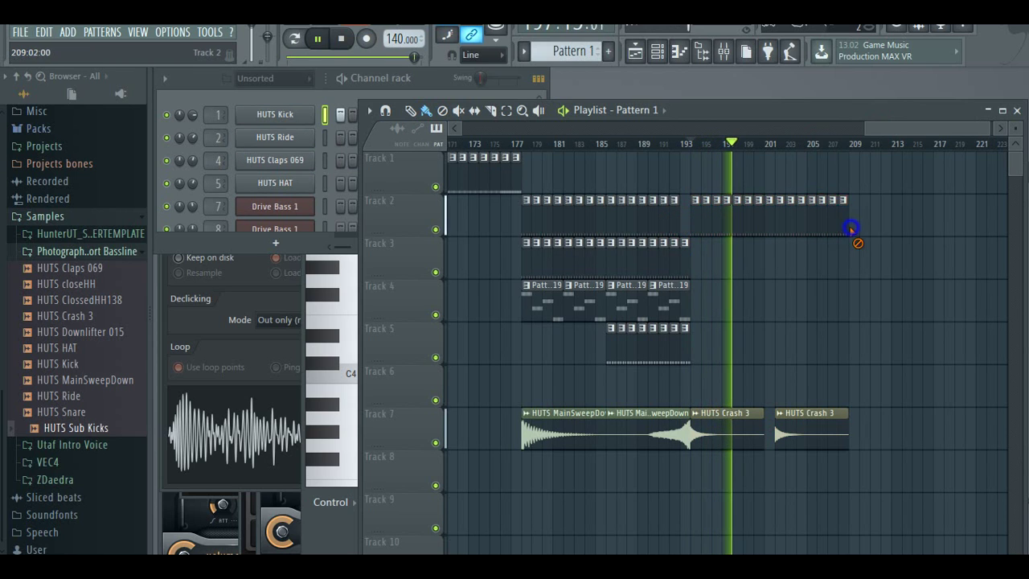
- Paint Pattern 2 clips on Track 3 and four Pattern 19 clips on Track 4, both from bar 194 to bar 210
left_click(684, 267)
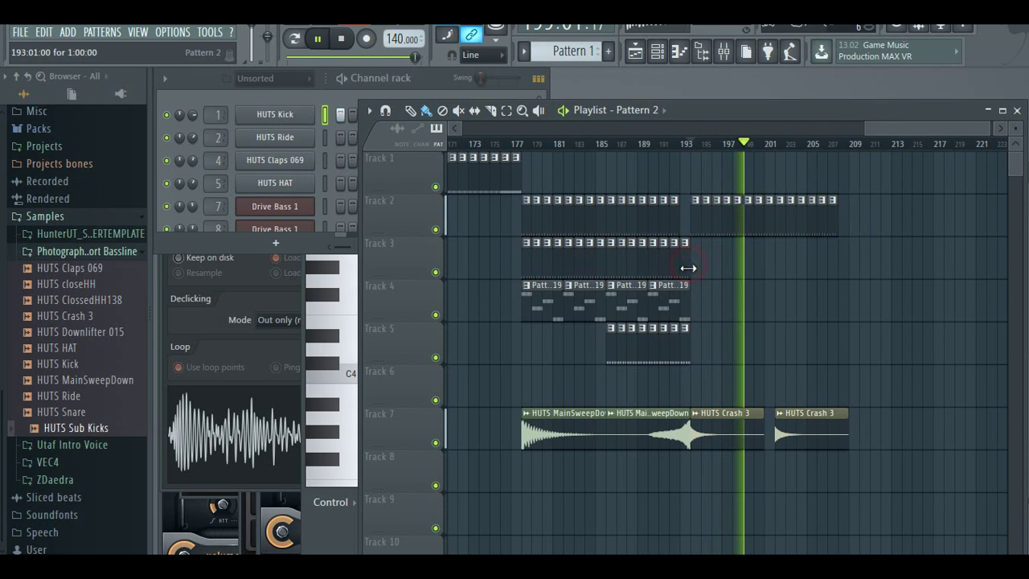
left_click_drag(689, 270, 852, 284)
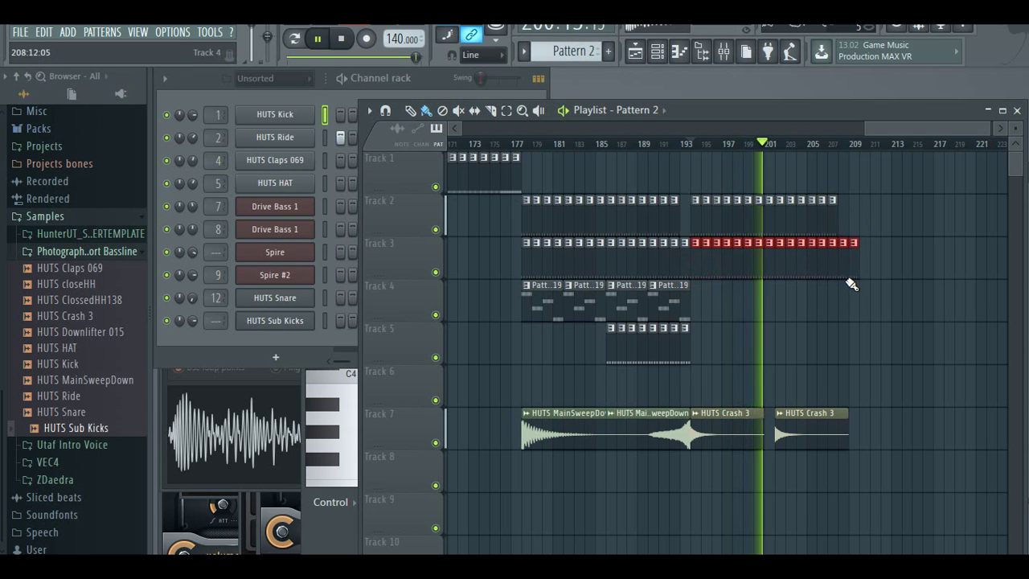
left_click(683, 304)
mouse_move(696, 313)
left_mouse_down()
mouse_move(819, 315)
mouse_move(815, 325)
left_mouse_up()
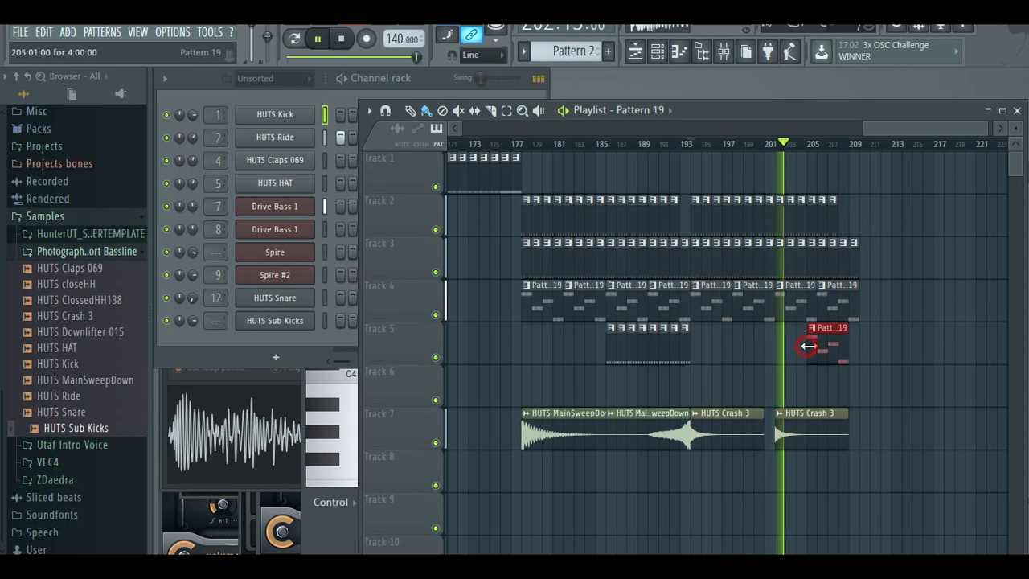
- Paint Pattern 5 clips on Track 6 and Pattern 6 clips on Track 8, both from bar 194 to bar 210
left_click(294, 38)
left_click(319, 98)
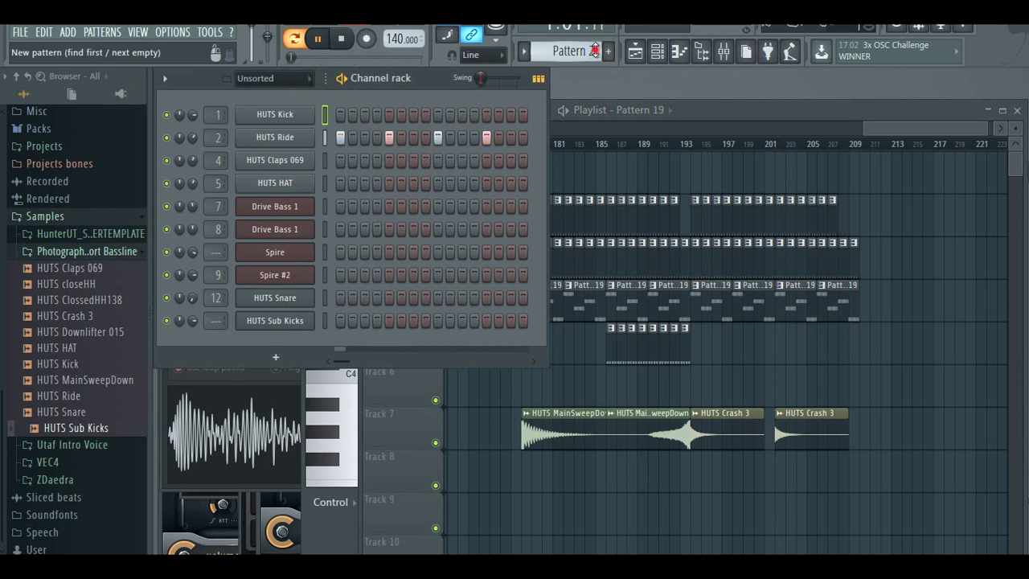
left_click_drag(595, 51, 591, 45)
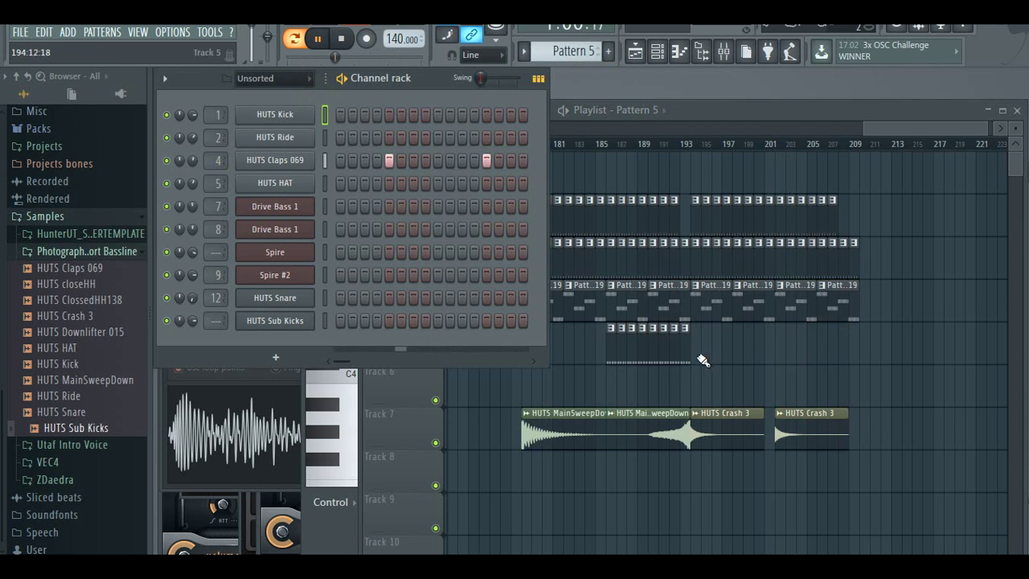
left_click_drag(696, 382, 827, 392)
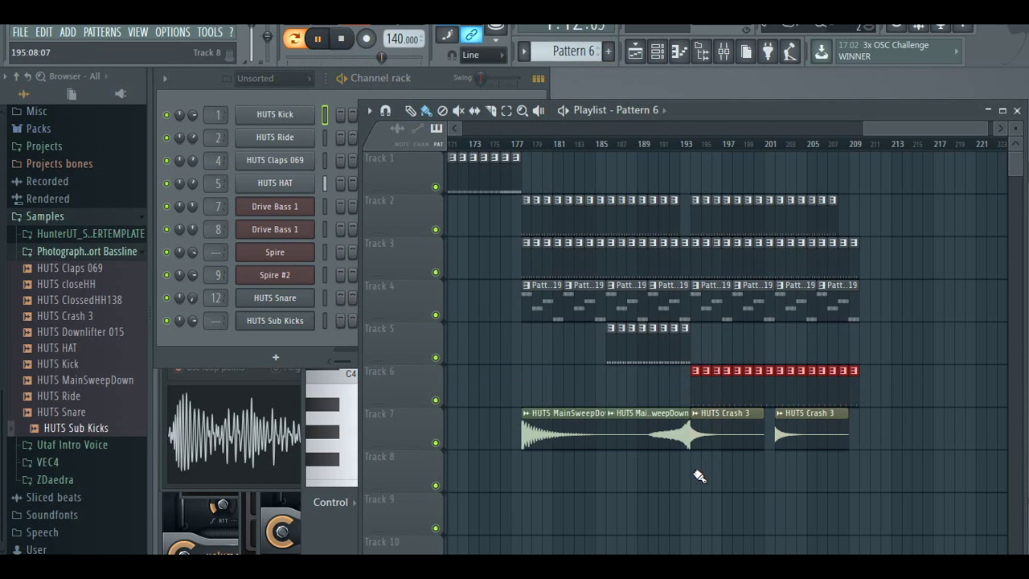
left_click_drag(694, 475, 824, 482)
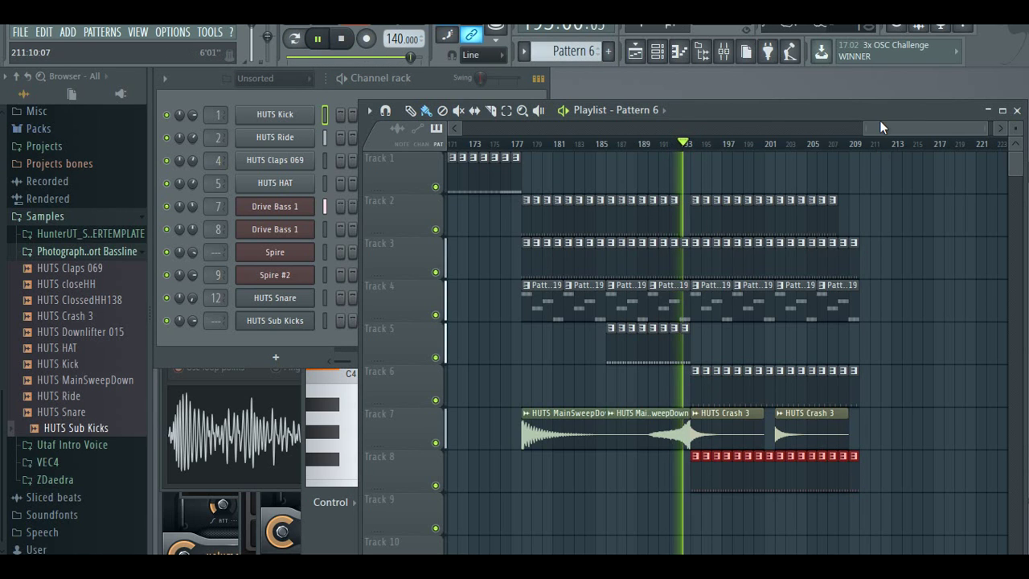
- Pick up Pattern 1 from Track 2 and paint its clips on that track from bar 210 to bar 225
left_click_drag(882, 126, 920, 134)
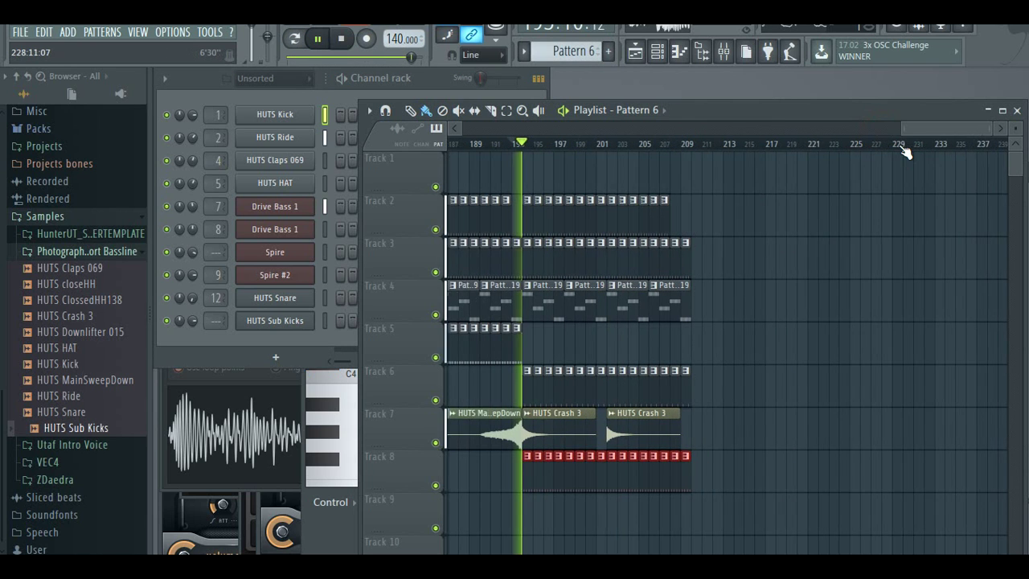
left_click(661, 224)
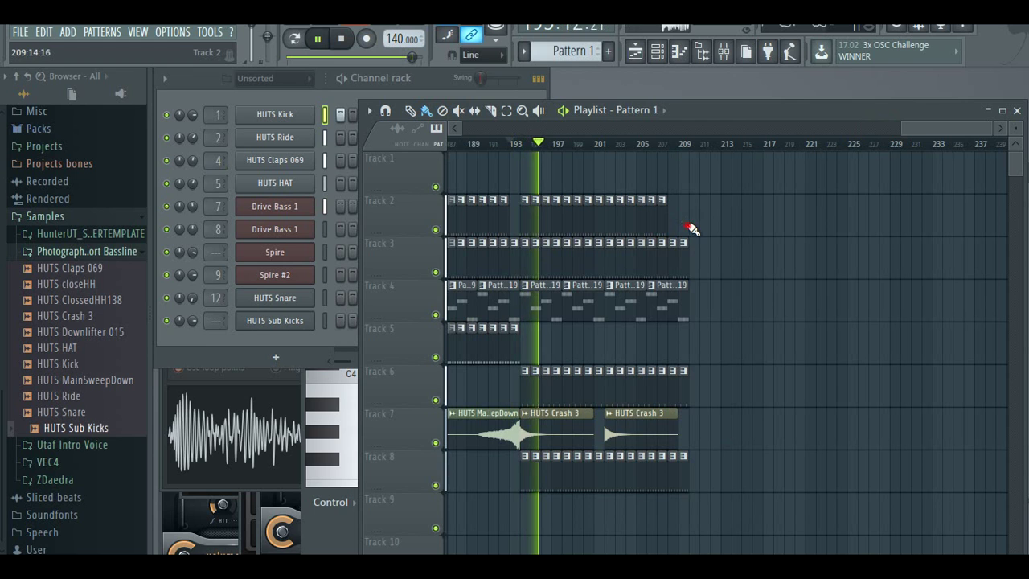
mouse_move(689, 228)
left_mouse_down()
mouse_move(810, 231)
mouse_move(840, 203)
left_mouse_up()
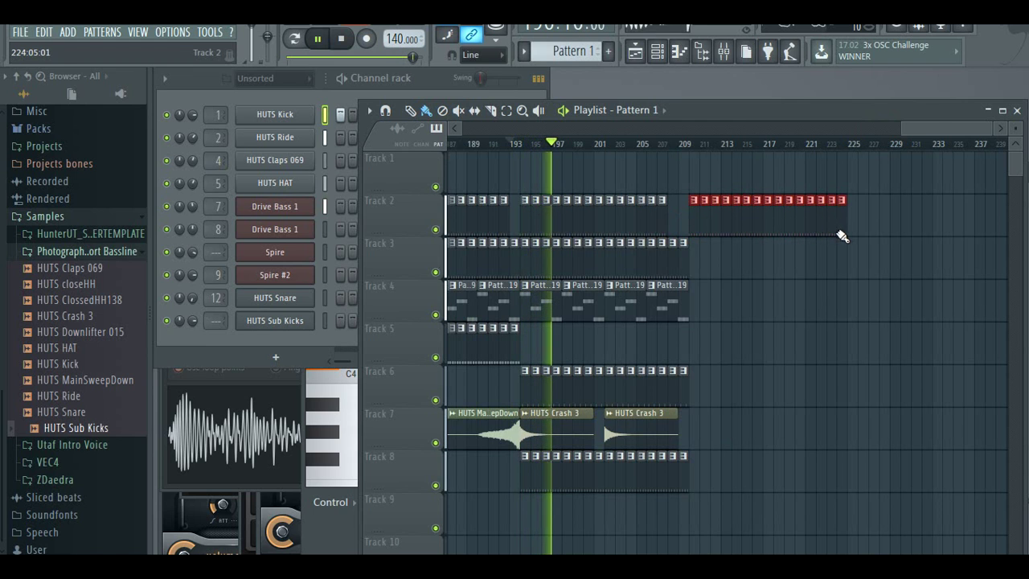
left_click_drag(873, 128, 964, 131)
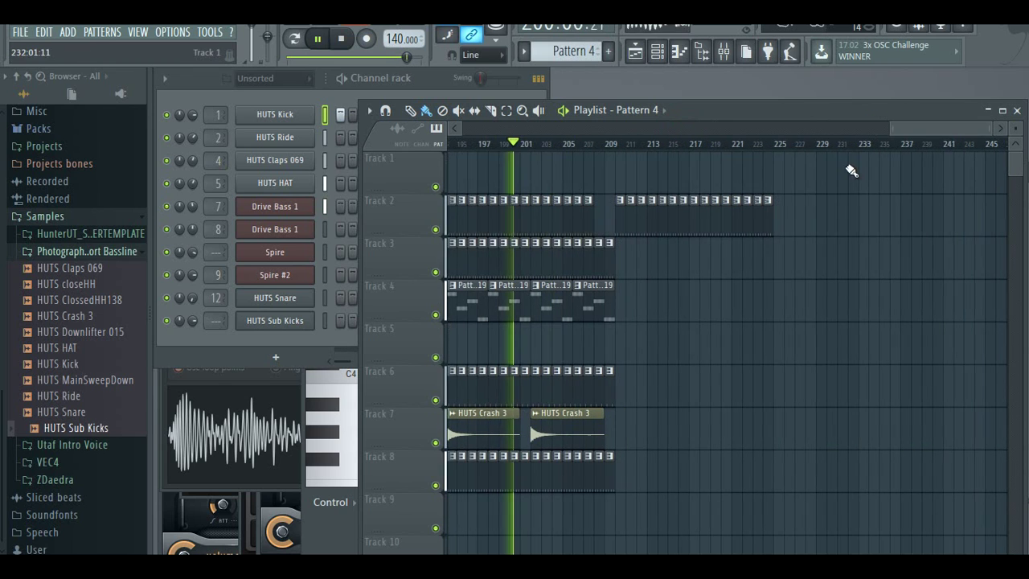
- Add a Pattern 4 clip at bar 225 on Track 2, erasing the stray clip placed on Track 3
left_click(786, 222)
left_click_drag(791, 222, 782, 224)
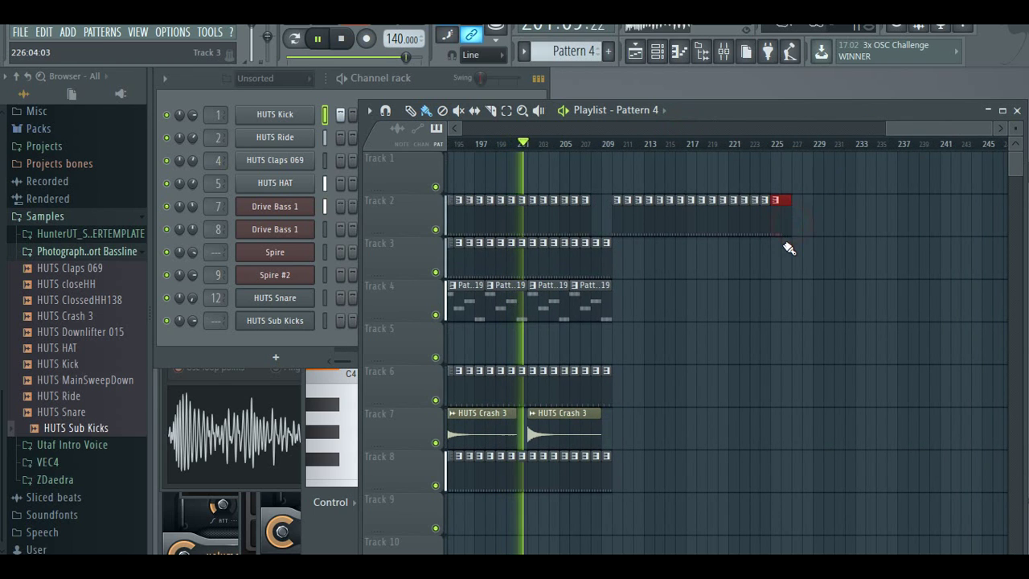
left_click(792, 259)
right_click(793, 260)
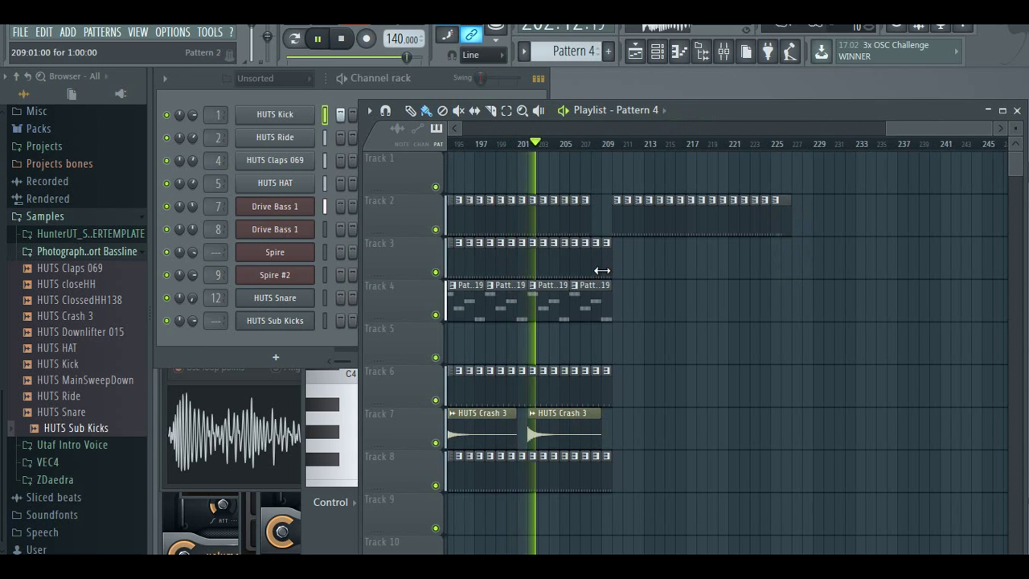
- Paint Pattern 2 clips on Track 3 and four Pattern 19 clips on Track 4, both from bar 210 to bar 226
left_click(602, 270)
left_click_drag(656, 272, 792, 271)
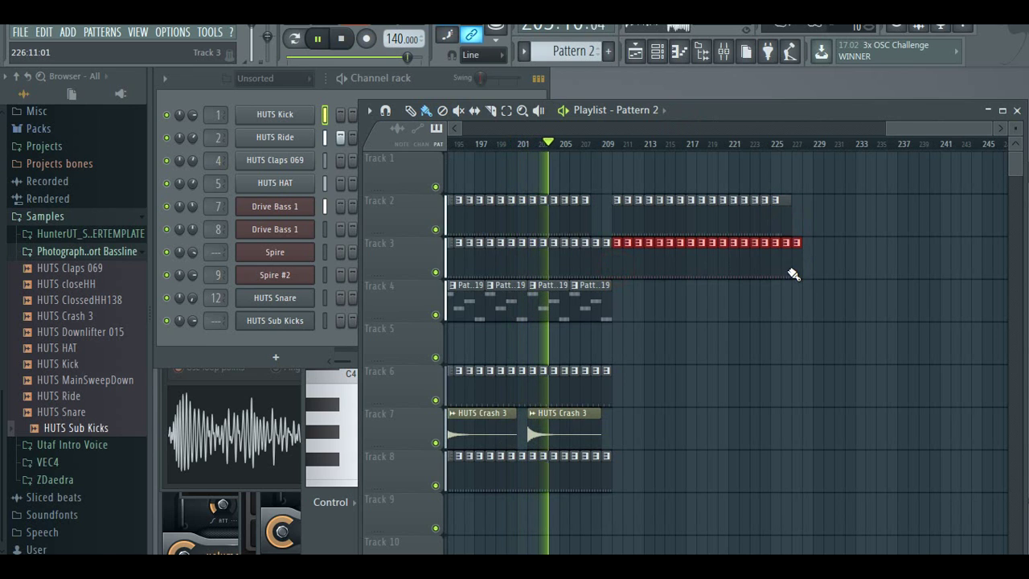
right_click(792, 271)
left_click(600, 303)
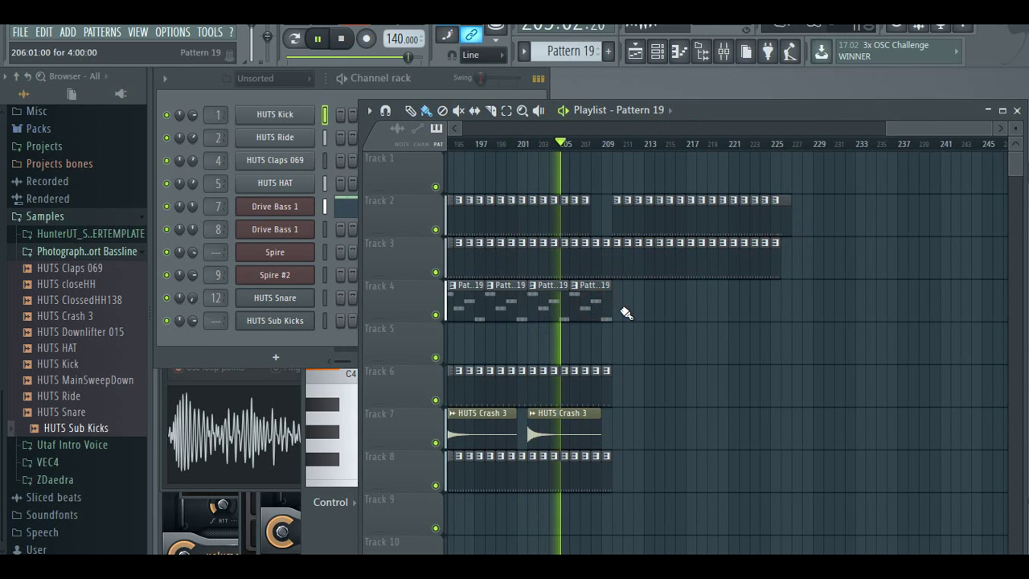
left_click_drag(621, 314, 776, 317)
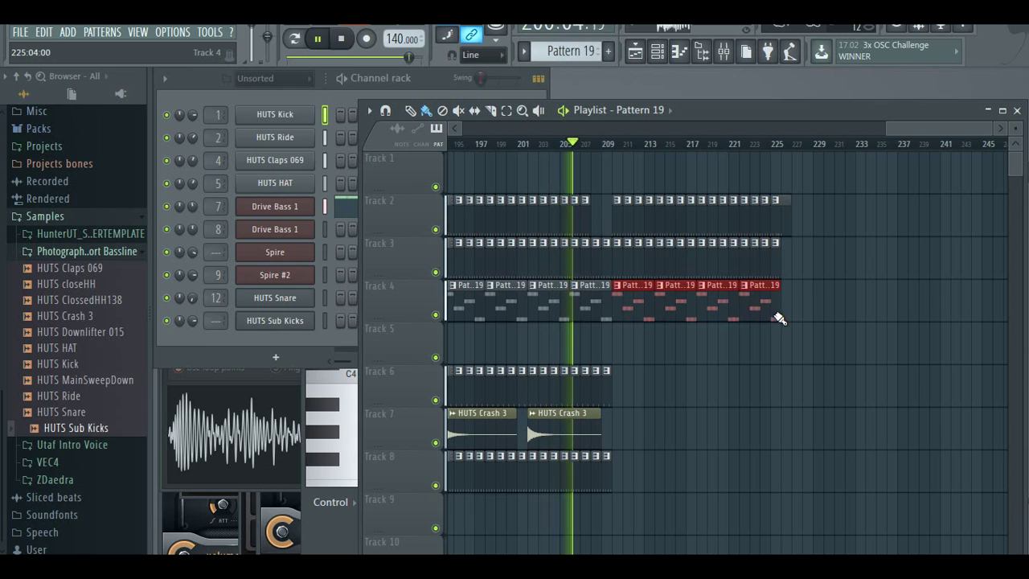
- Paint Pattern 5 clips on Track 6 and Pattern 6 clips on Track 8, both from bar 210 to bar 226
left_click(595, 397)
left_click_drag(616, 399, 774, 399)
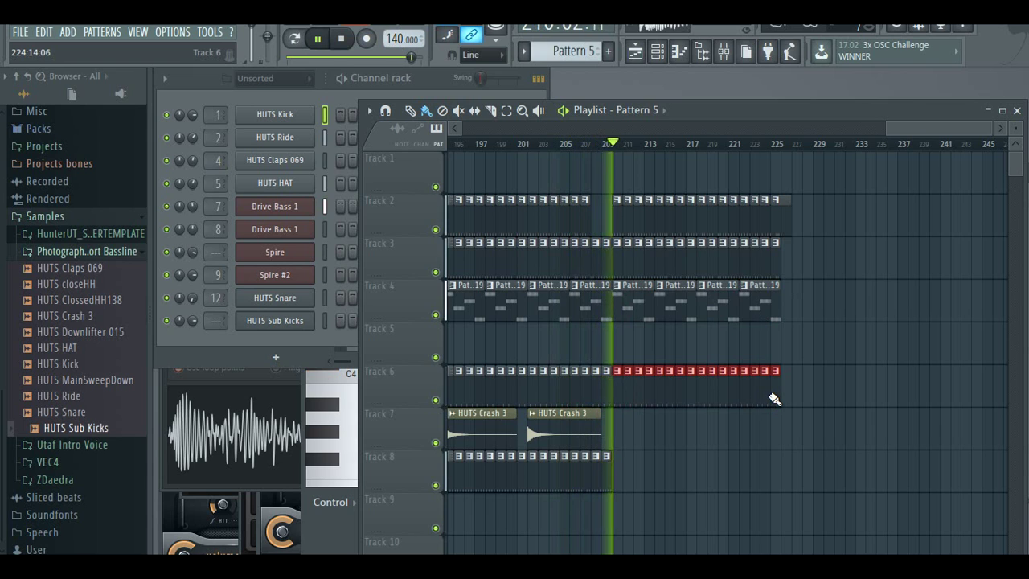
left_click(606, 472)
left_click_drag(619, 479, 774, 477)
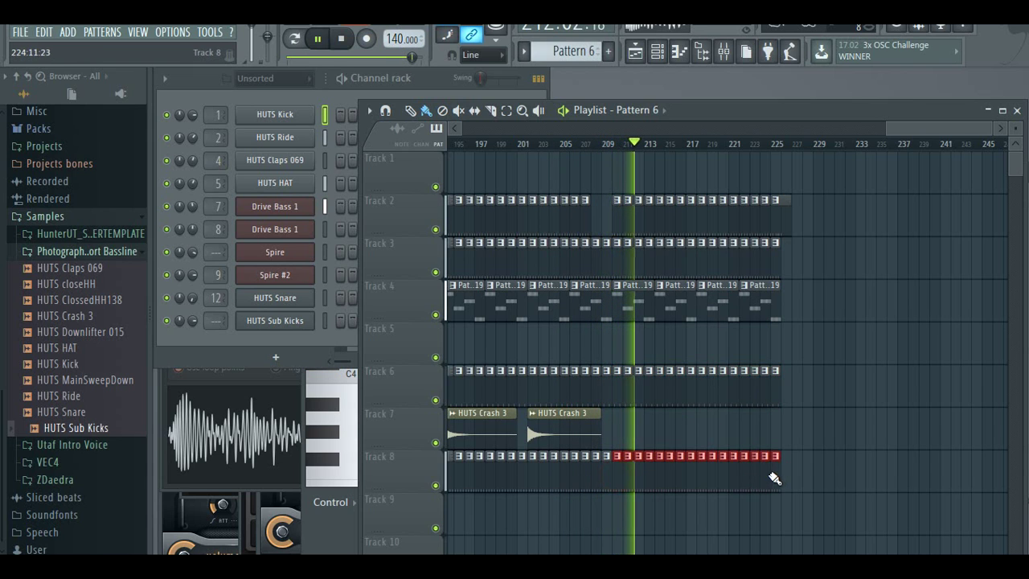
- Place HUTS Crash 3 clips on Track 7 at bars 210, 218 and 226, erasing any stray copies
left_click(592, 435)
mouse_move(609, 437)
left_mouse_down()
mouse_move(642, 434)
mouse_move(632, 437)
left_mouse_up()
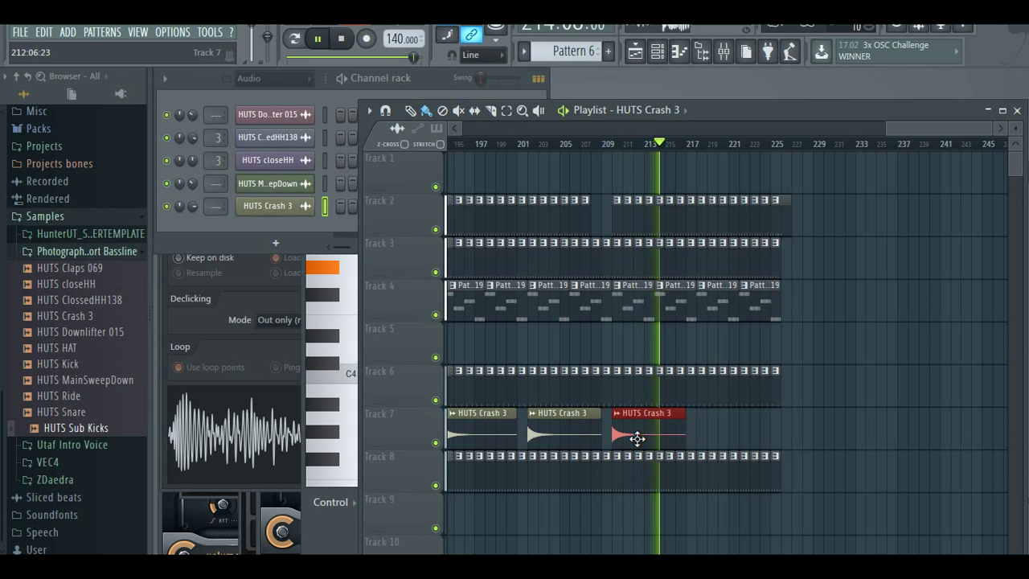
left_click(706, 437)
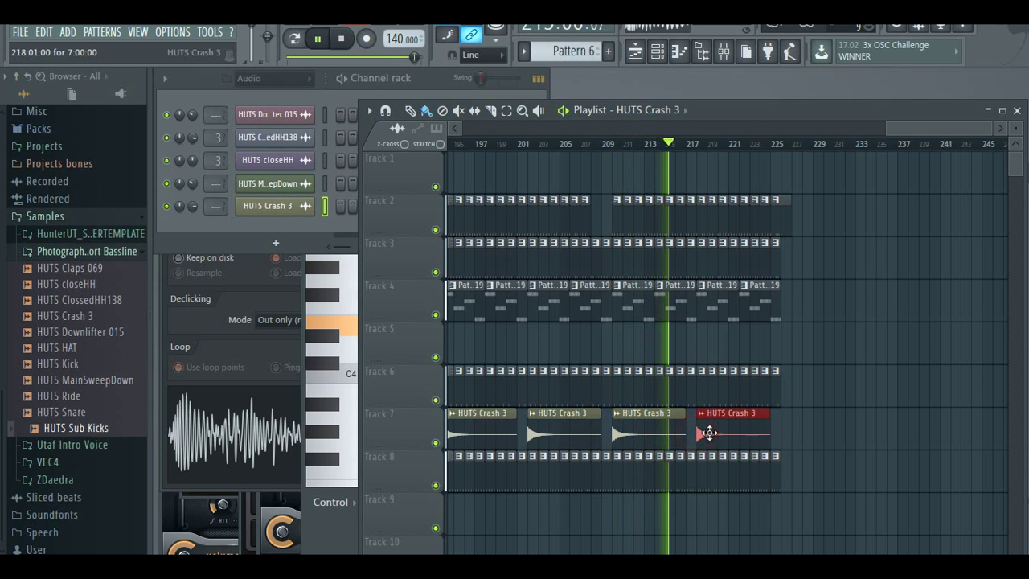
left_click(808, 436)
right_click(828, 436)
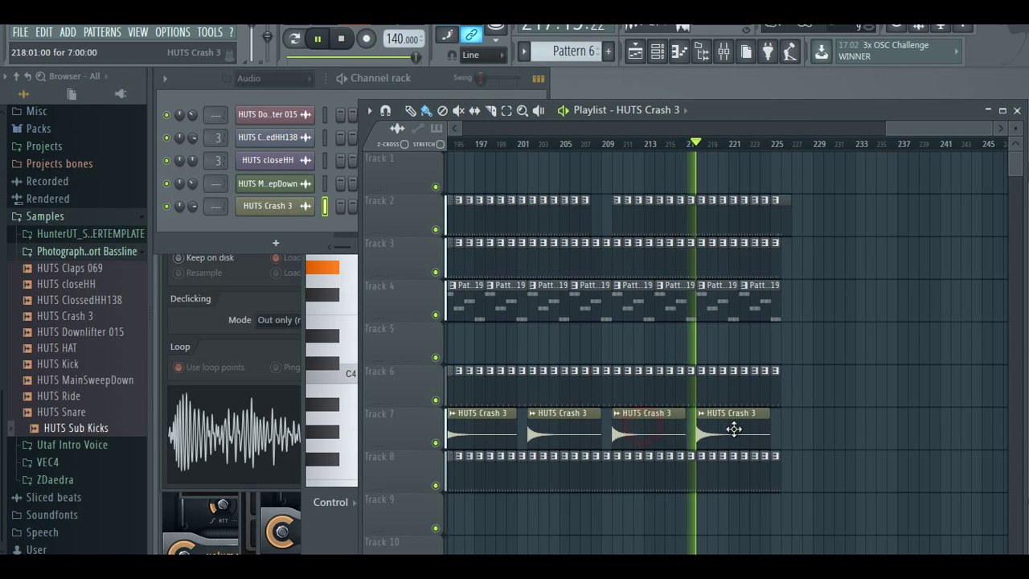
left_click_drag(794, 436, 788, 431)
left_click(814, 337)
right_click(837, 338)
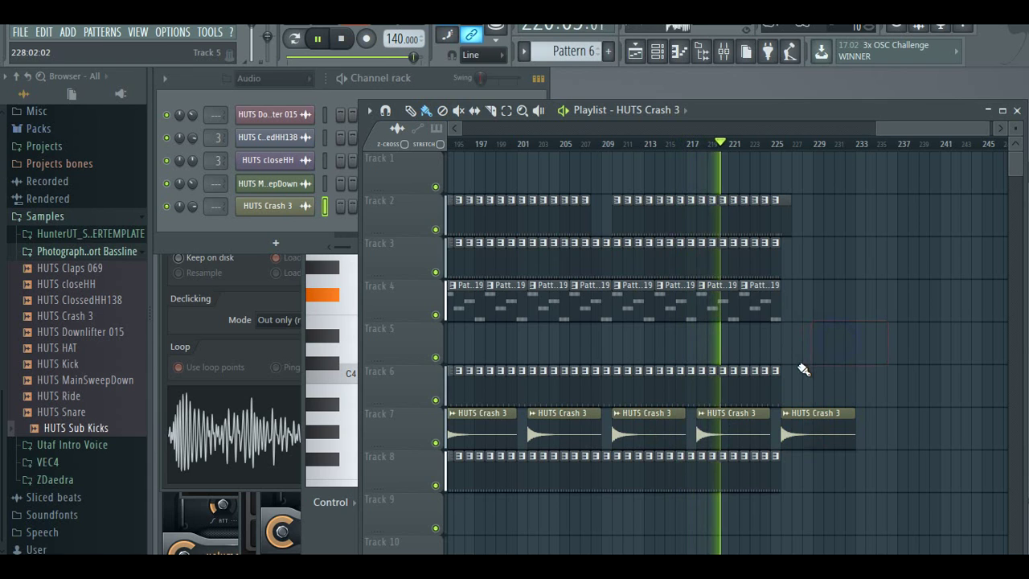
- Add two more Pattern 19 clips on Track 4, at bars 226 and 230
left_click_drag(913, 132, 933, 131)
left_click(672, 304)
left_click(688, 302)
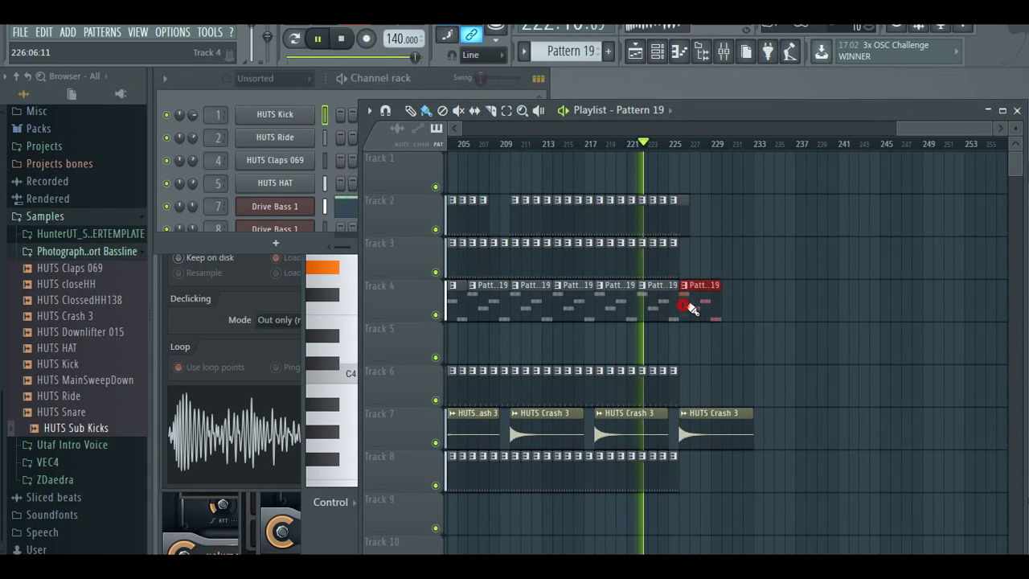
left_click(726, 306)
left_click(736, 332)
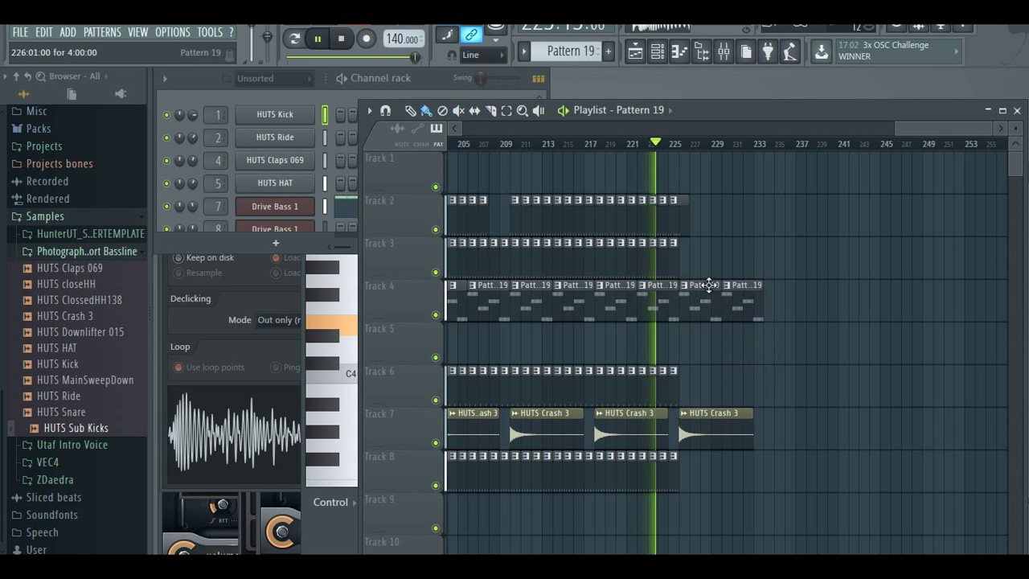
- Pick up Pattern 17 from Track 16 near bar 153, place it on Track 8 halfway through bar 233, and play from bar 233
left_click_drag(909, 126, 696, 133)
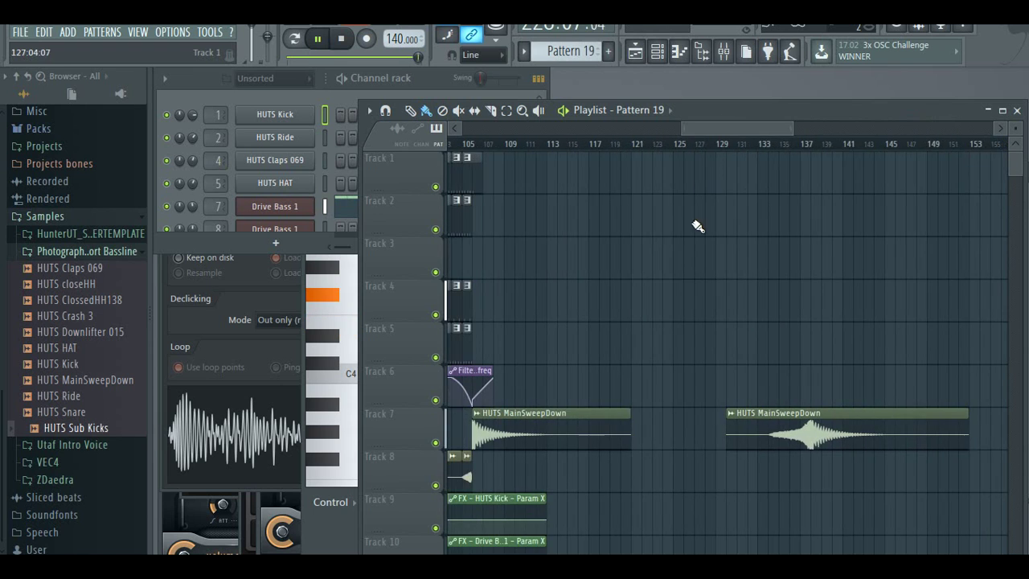
scroll(684, 276, "down", 4)
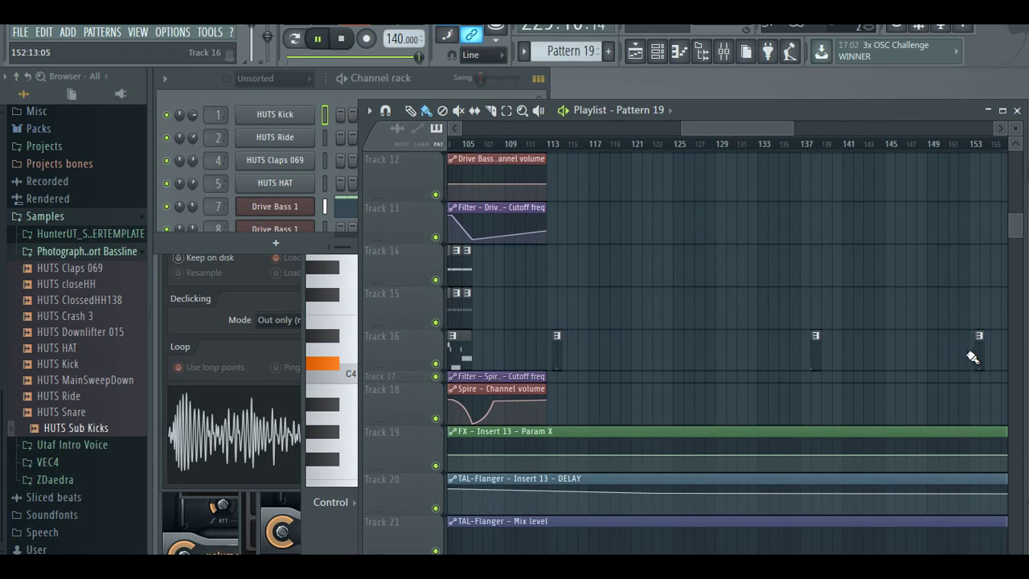
left_click(980, 357)
left_click_drag(713, 125, 916, 138)
scroll(884, 317, "up", 4)
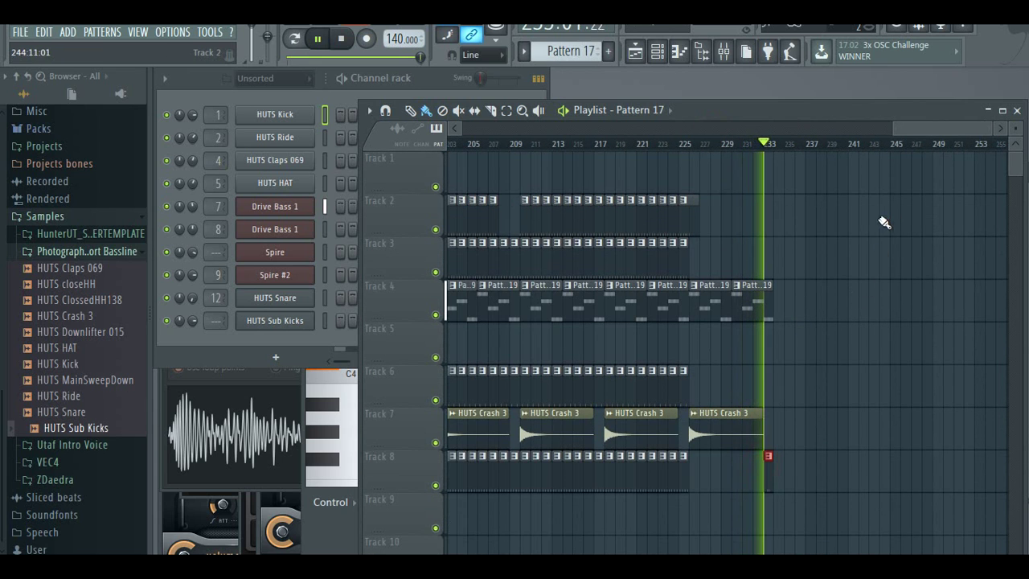
left_click_drag(893, 130, 954, 130)
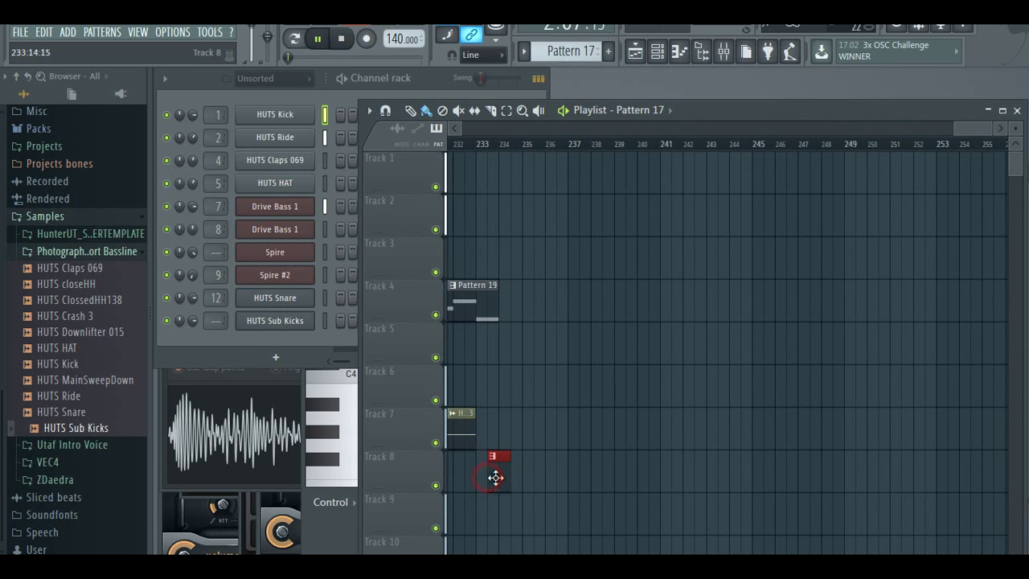
left_click(481, 144)
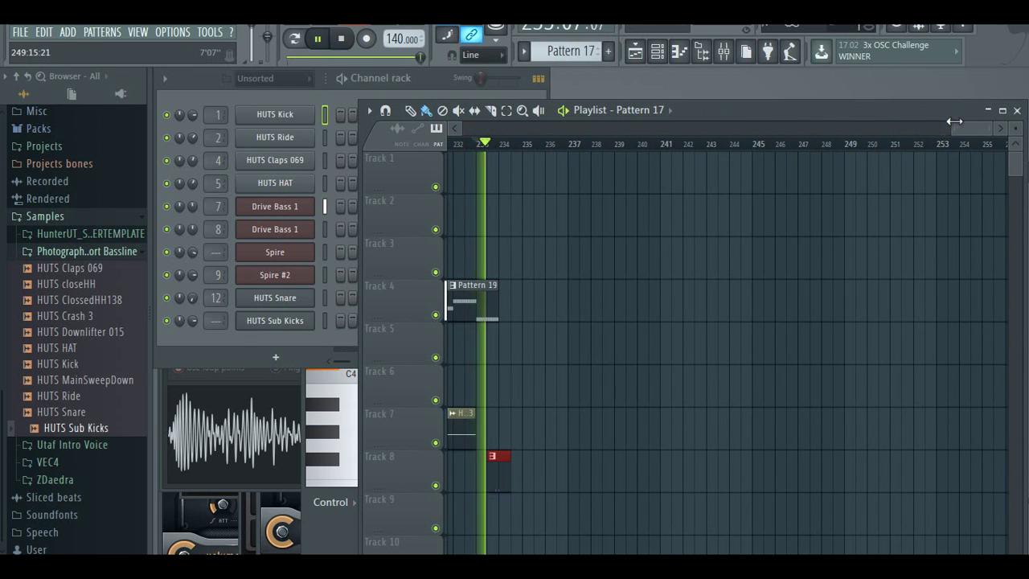
left_click_drag(952, 128, 913, 129)
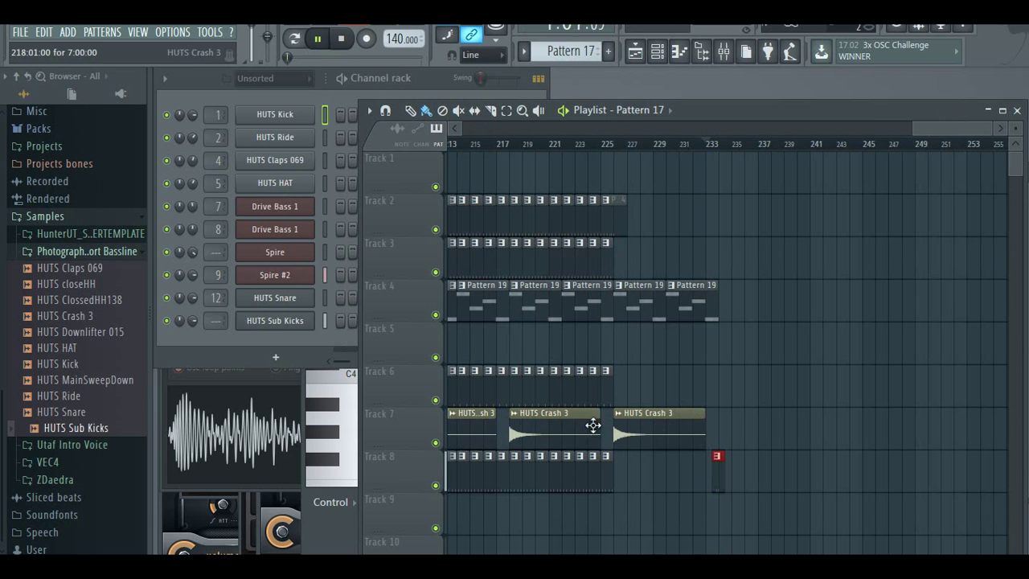
- Place a HUTS MainSweepDown clip at bar 233 and a HUTS Crash 3 clip at bar 241 on Track 7
left_click_drag(938, 132, 917, 90)
left_click(668, 437)
left_click_drag(922, 98, 926, 145)
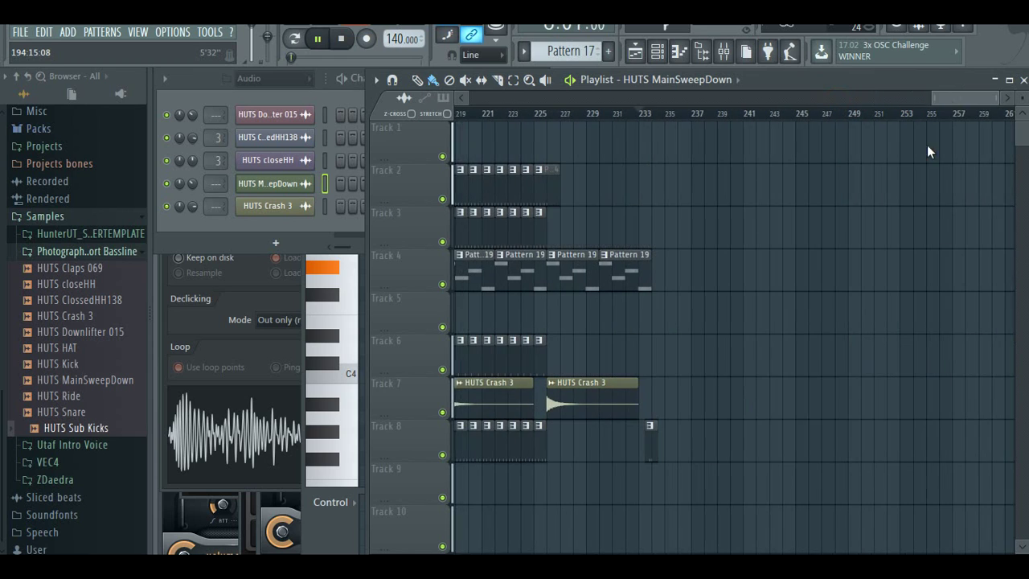
left_click(733, 387)
left_click_drag(740, 401, 681, 394)
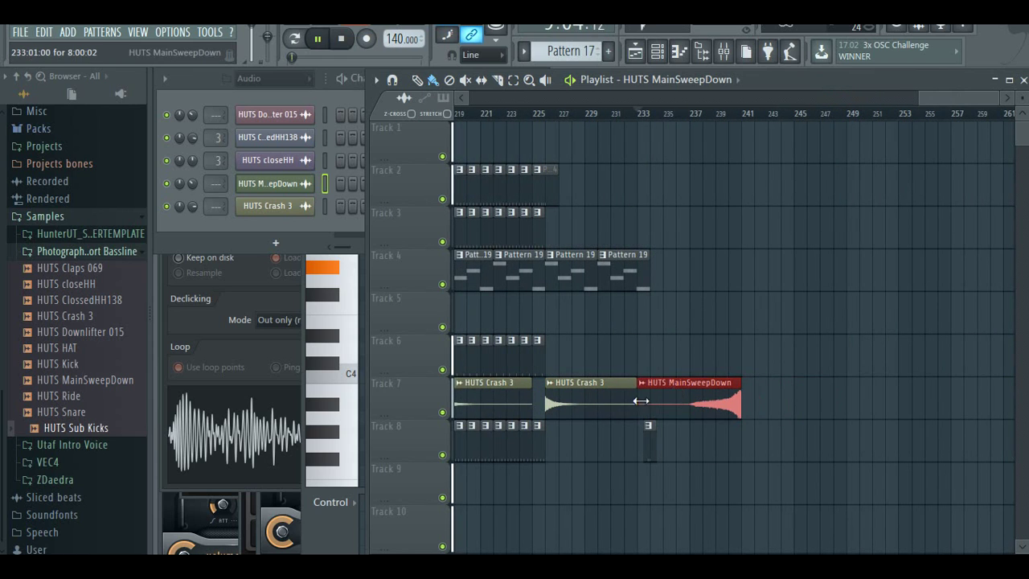
left_click(606, 403)
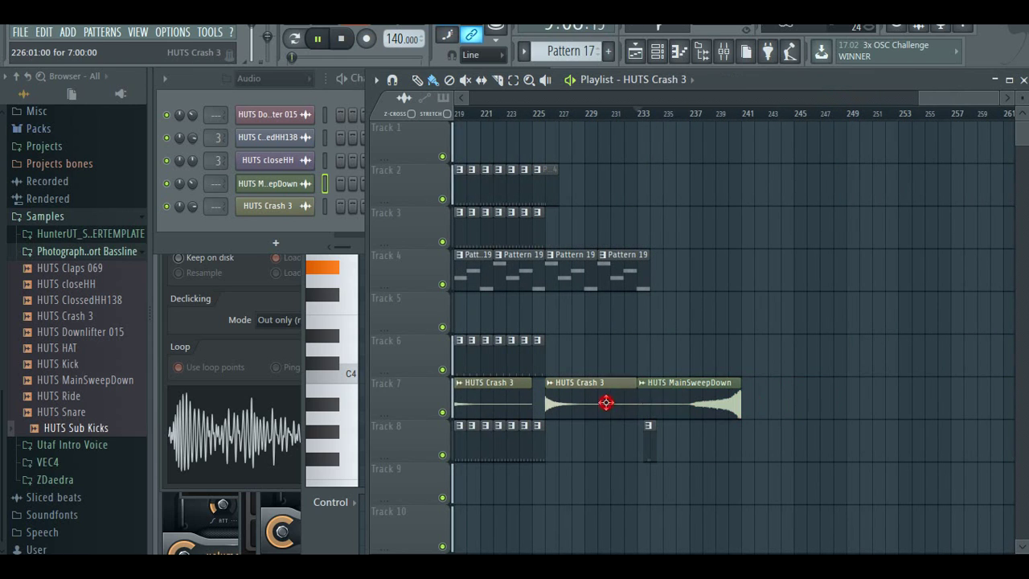
left_click(780, 403)
left_click_drag(786, 394, 749, 390)
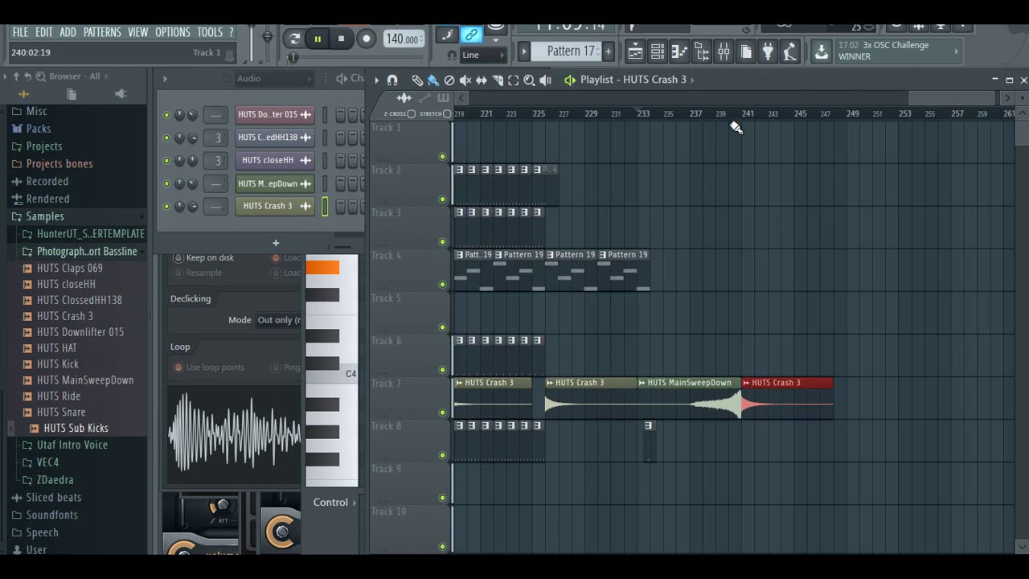
- Paint Pattern 1 clips on Track 2 from bar 242 to bar 253, and shift the Track 7 sweep to bar 234 and its following crash to bar 242
left_click(528, 193)
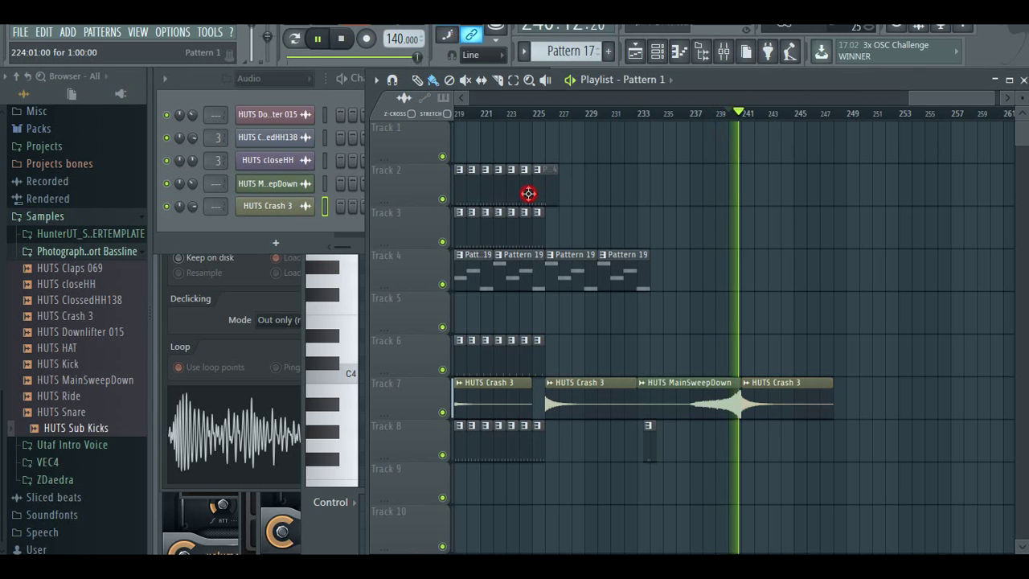
left_click_drag(745, 182, 883, 186)
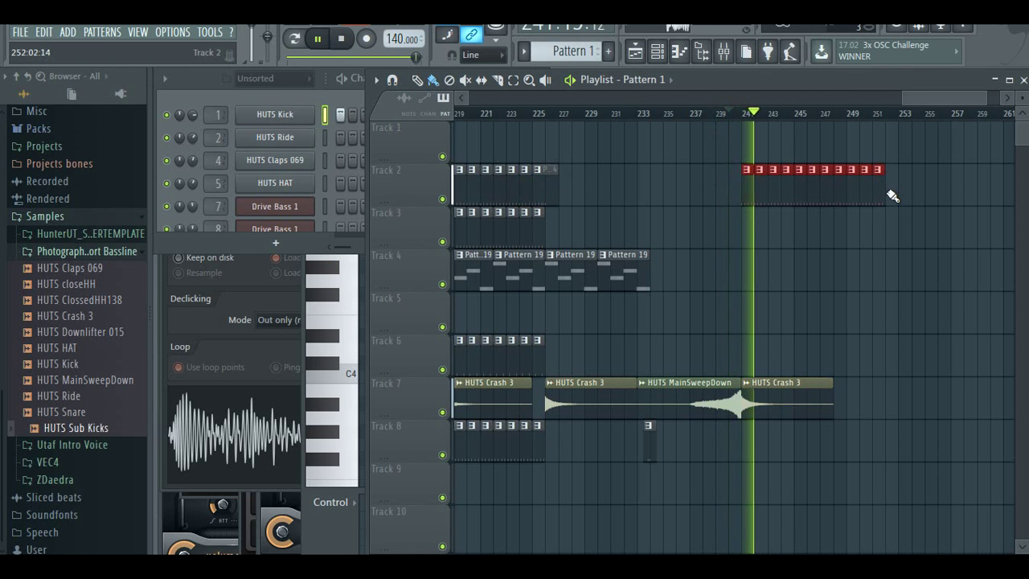
right_click(885, 193)
left_click_drag(759, 188, 892, 190)
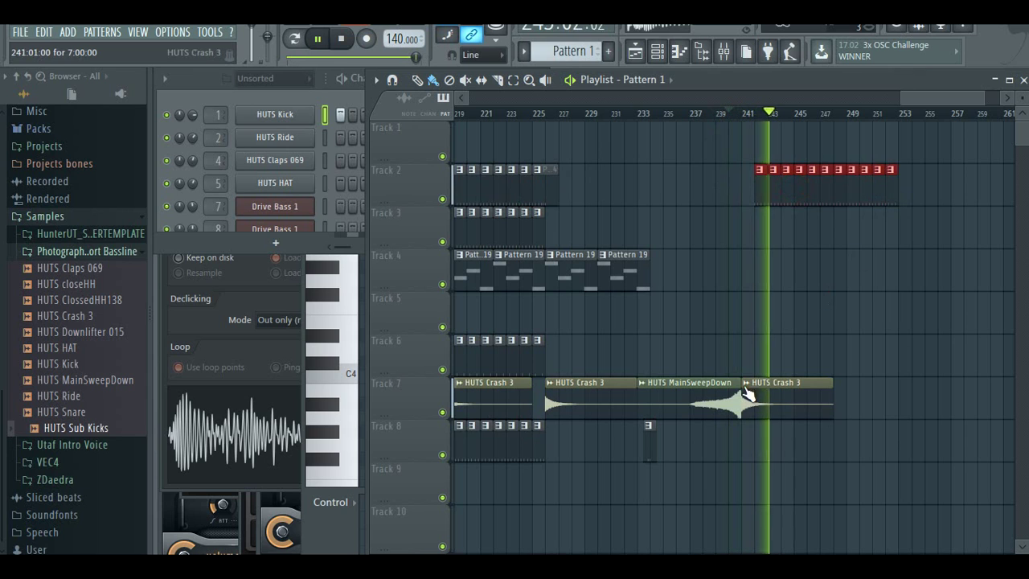
left_click_drag(691, 391, 700, 394)
left_click_drag(782, 404, 797, 404)
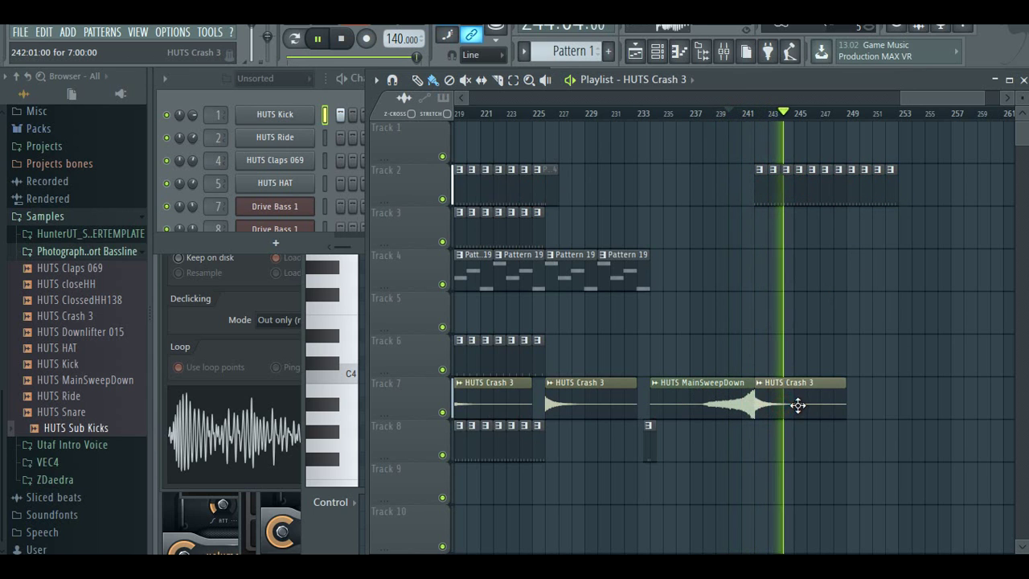
- Extend the Pattern 1 row on Track 2 so that it ends at bar 256
left_click_drag(985, 98, 1013, 111)
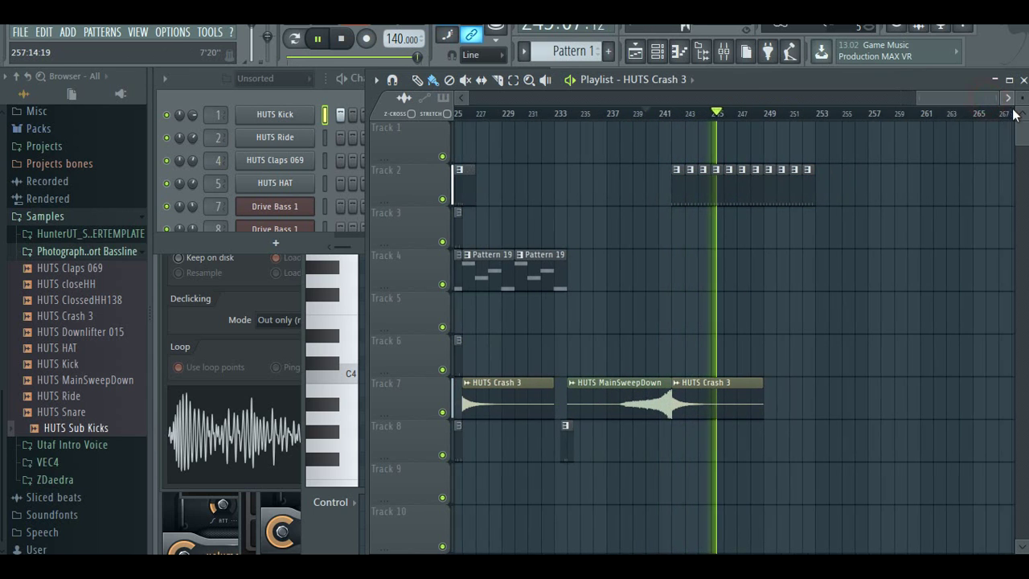
left_click(729, 196)
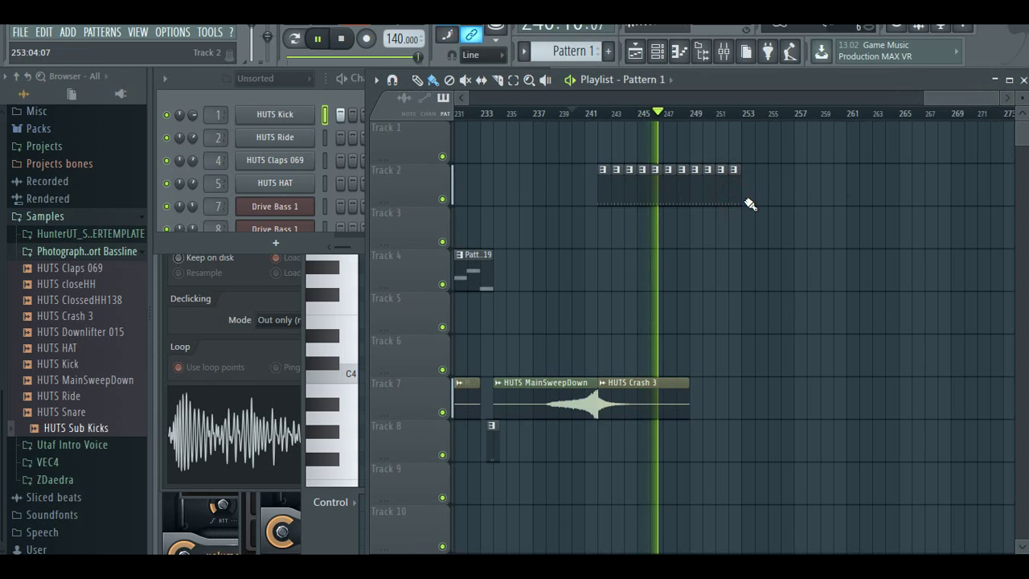
left_click_drag(746, 200, 791, 205)
right_click(793, 203)
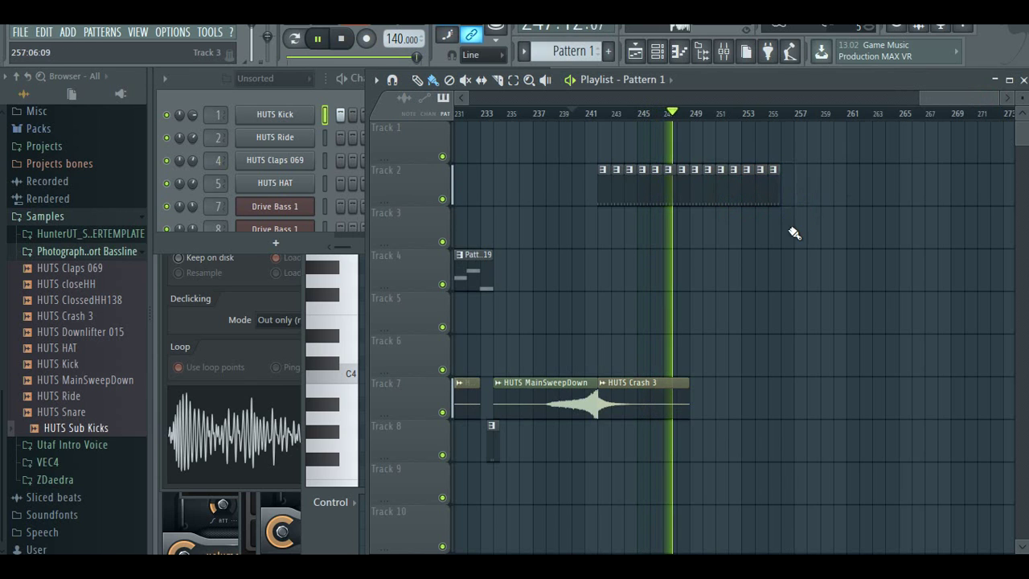
left_click(482, 278)
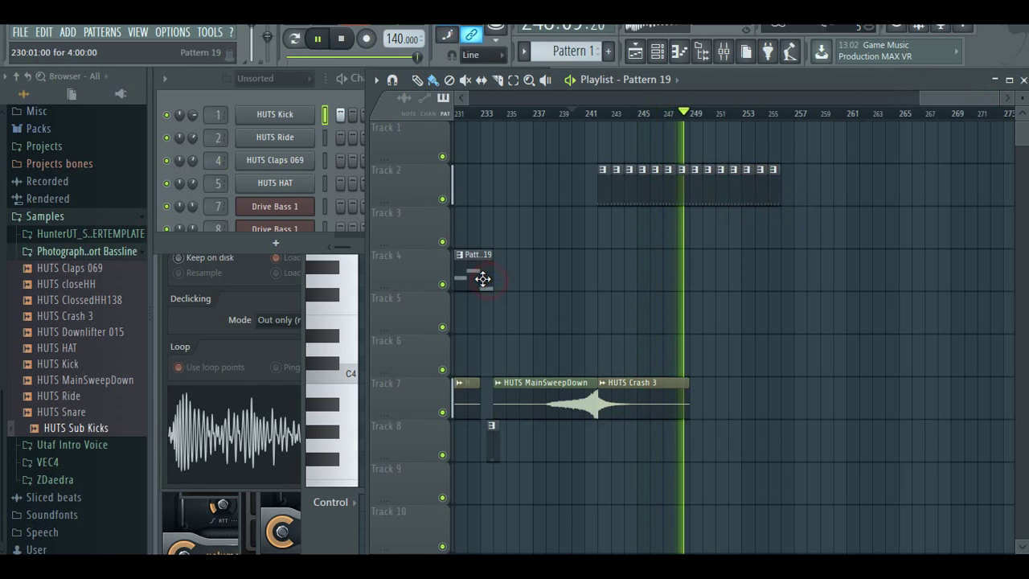
left_click(605, 269)
right_click(633, 274)
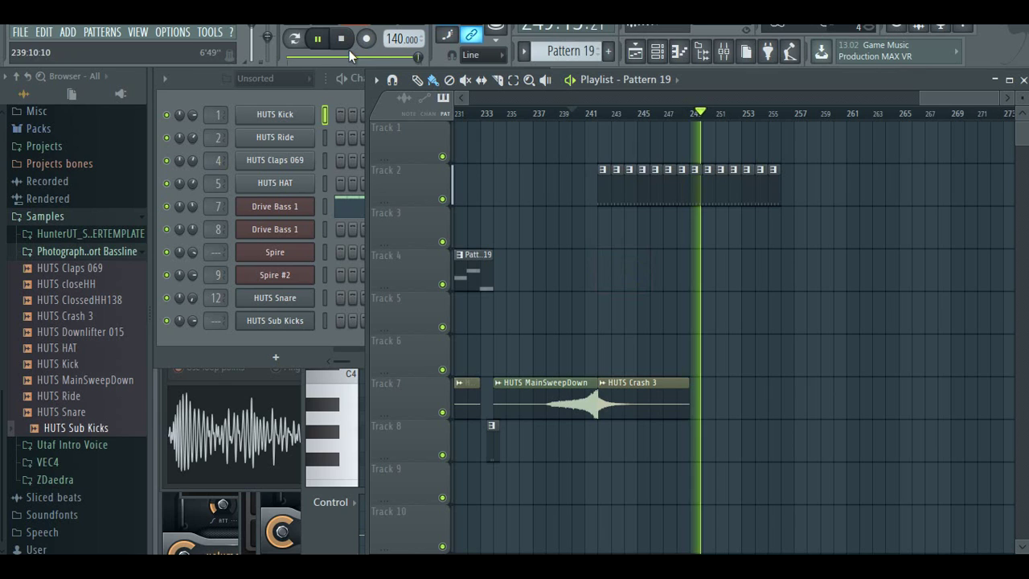
- Paint Pattern 9 clips on Track 4 from bar 242 to bar 273 and play the song from bar 242
left_click(295, 39)
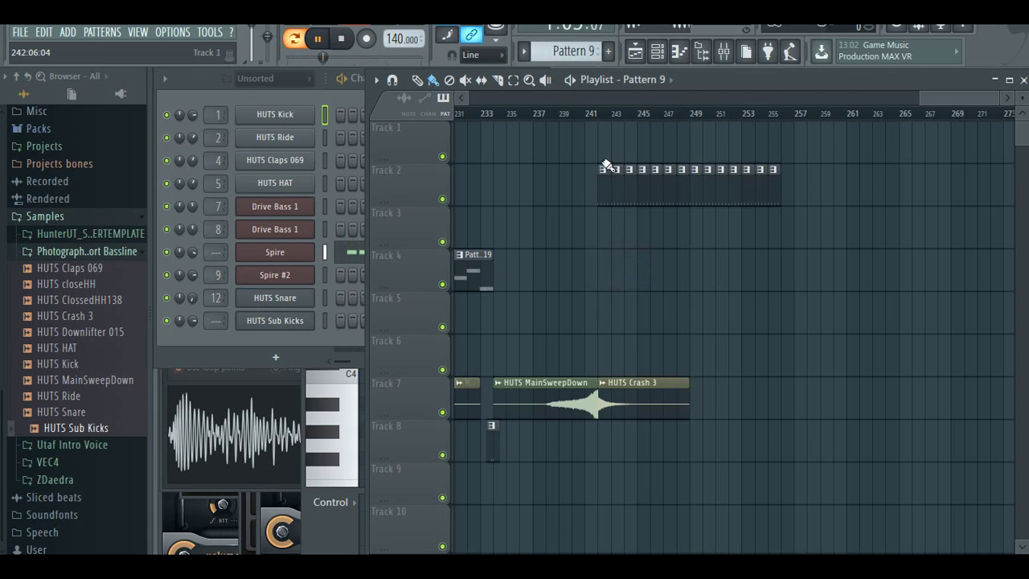
left_click_drag(619, 276, 977, 284)
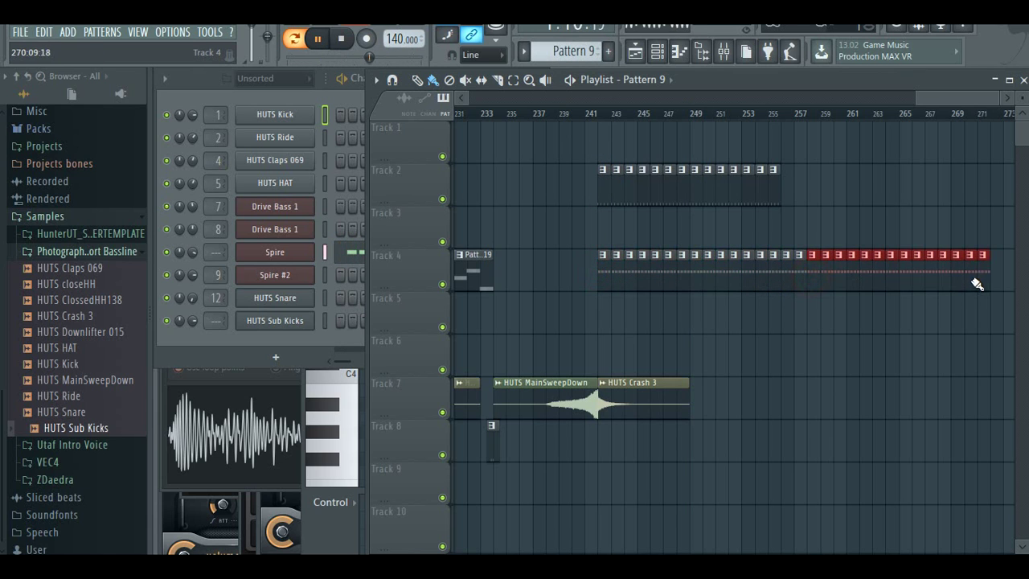
left_click(603, 120)
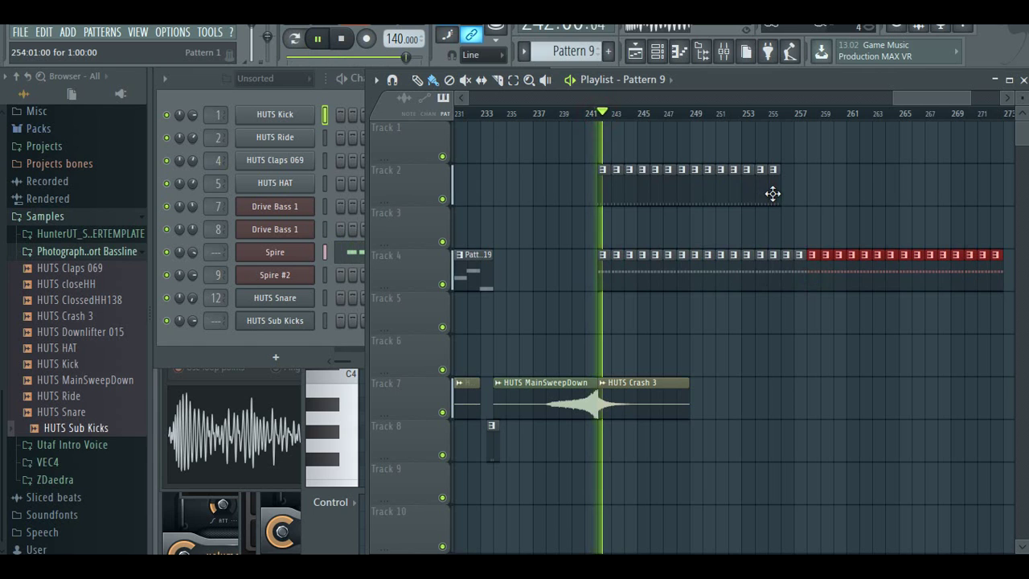
- Paint Pattern 1 clips on Track 2 over bars 257–270 and 273–287, ending the row with a Pattern 4 clip at bar 288
left_click(773, 193)
left_click_drag(794, 196, 958, 200)
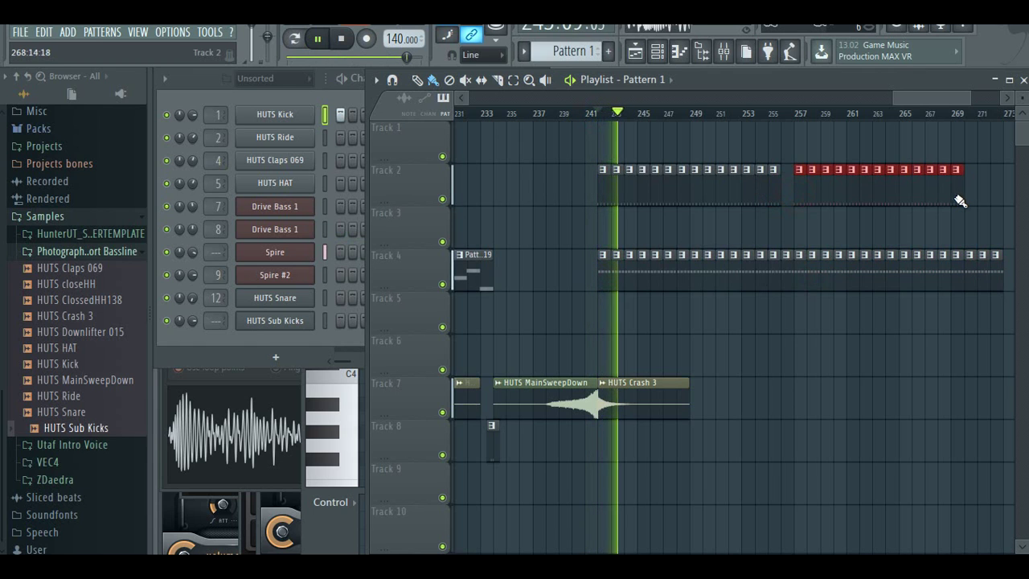
left_click(940, 96)
left_click_drag(940, 96, 957, 96)
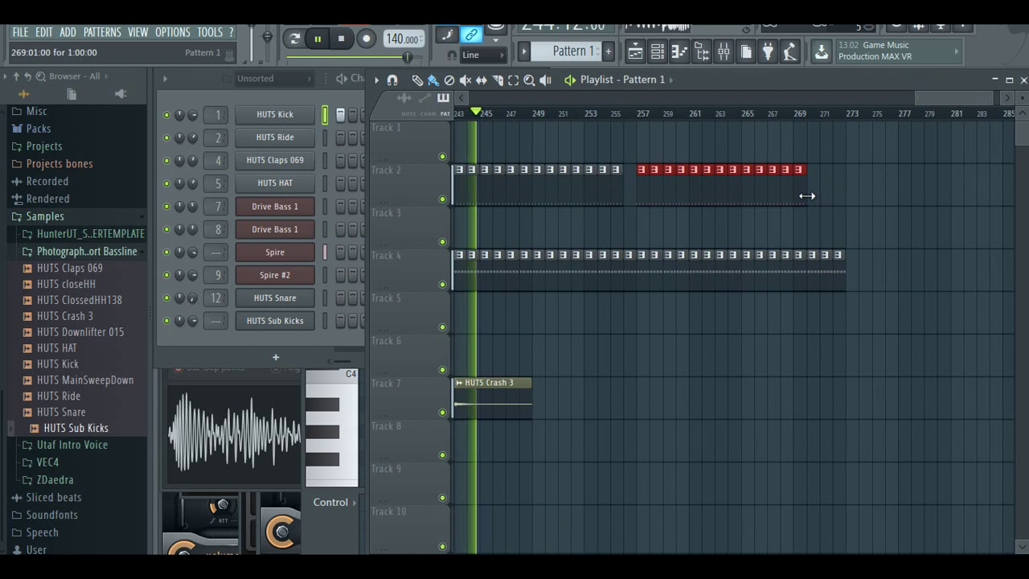
left_click_drag(810, 195, 991, 194)
right_click(828, 196)
mouse_move(931, 98)
left_mouse_down()
mouse_move(948, 97)
mouse_move(860, 98)
mouse_move(974, 98)
mouse_move(932, 104)
left_mouse_up()
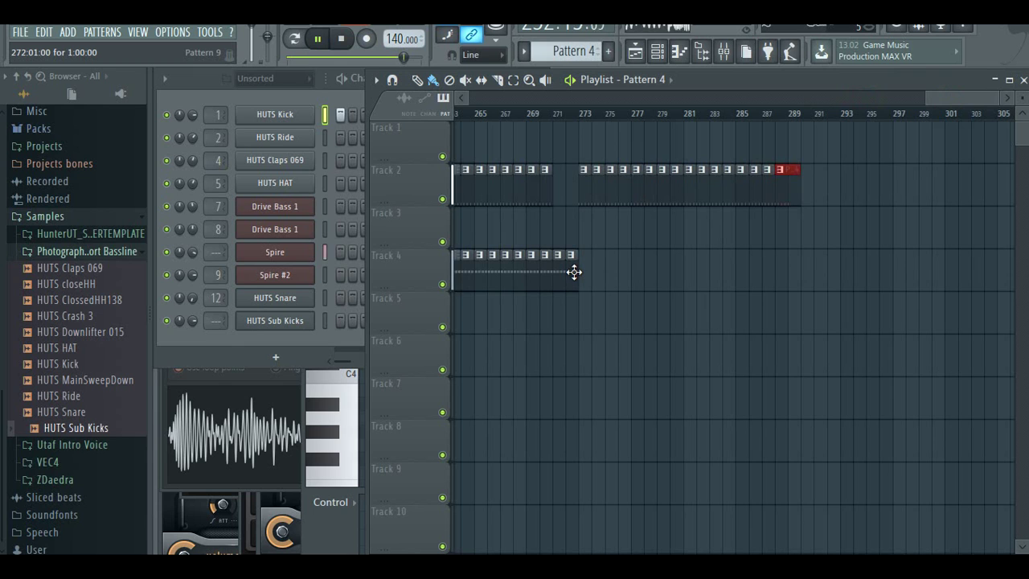
- Extend the Pattern 9 row on Track 4 with one more clip at bar 273
left_click_drag(959, 99, 935, 99)
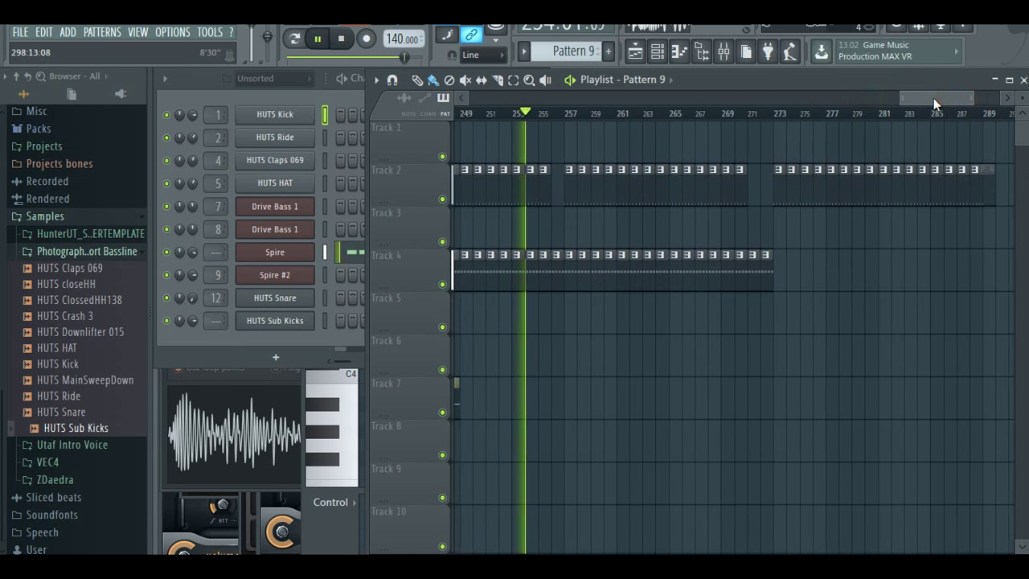
left_click(769, 274)
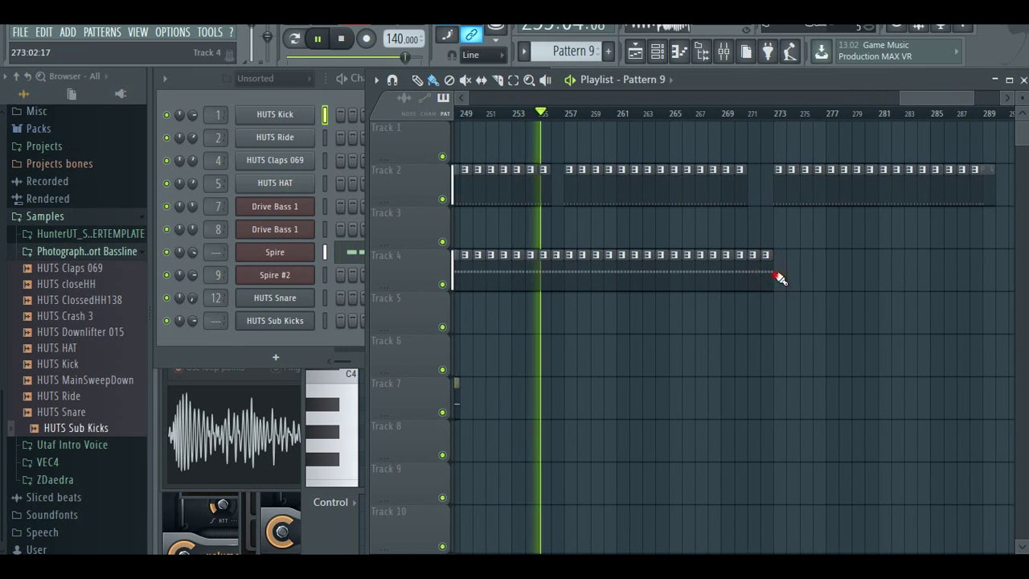
left_click(780, 277)
left_click(808, 243)
right_click(815, 236)
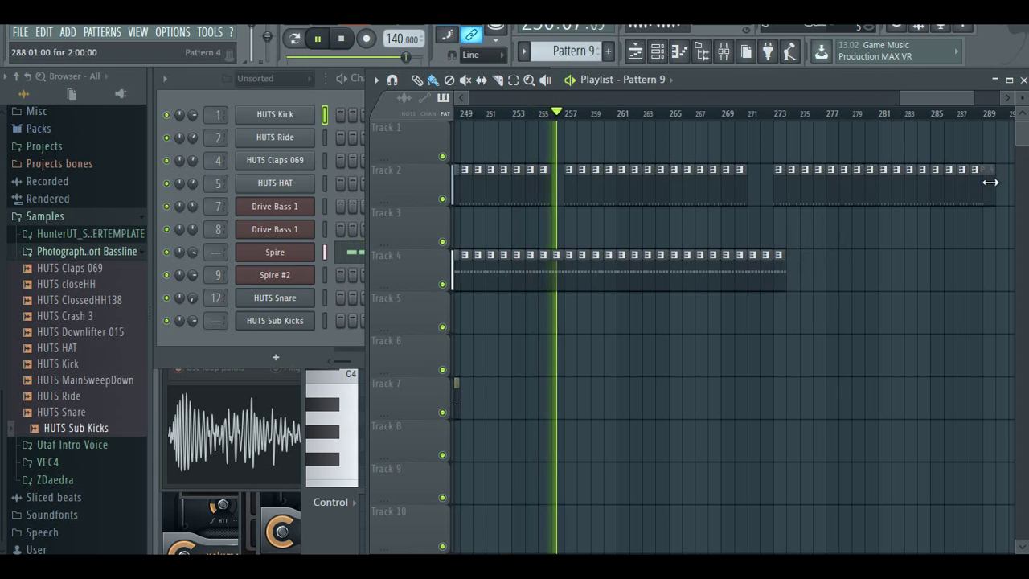
- Move the Pattern 4 clip on Track 2 to bar 289 and fill bar 288 with a Pattern 1 clip
left_click_drag(987, 192, 999, 192)
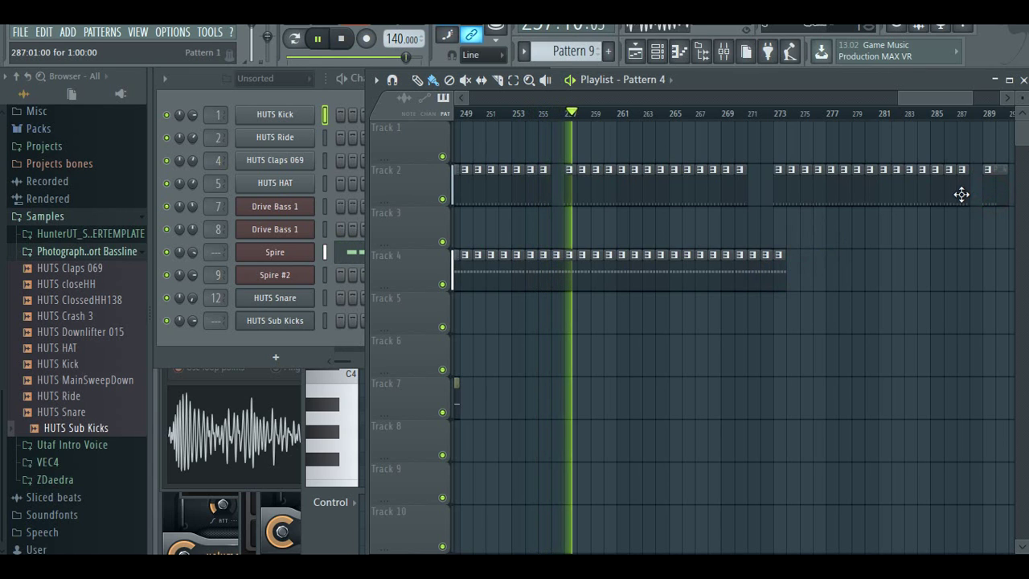
left_click(966, 195)
left_click(974, 195)
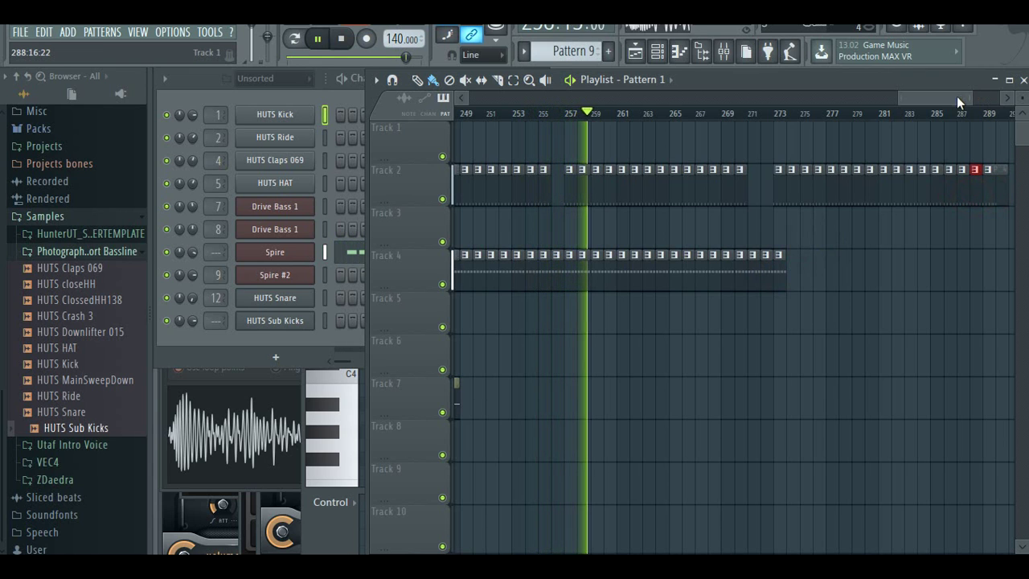
- On Track 2, delete the Pattern 1 clips at bars 273 and 257, and add Pattern 1 clips at bars 271 and 256
left_click_drag(957, 97, 951, 97)
left_click(824, 268)
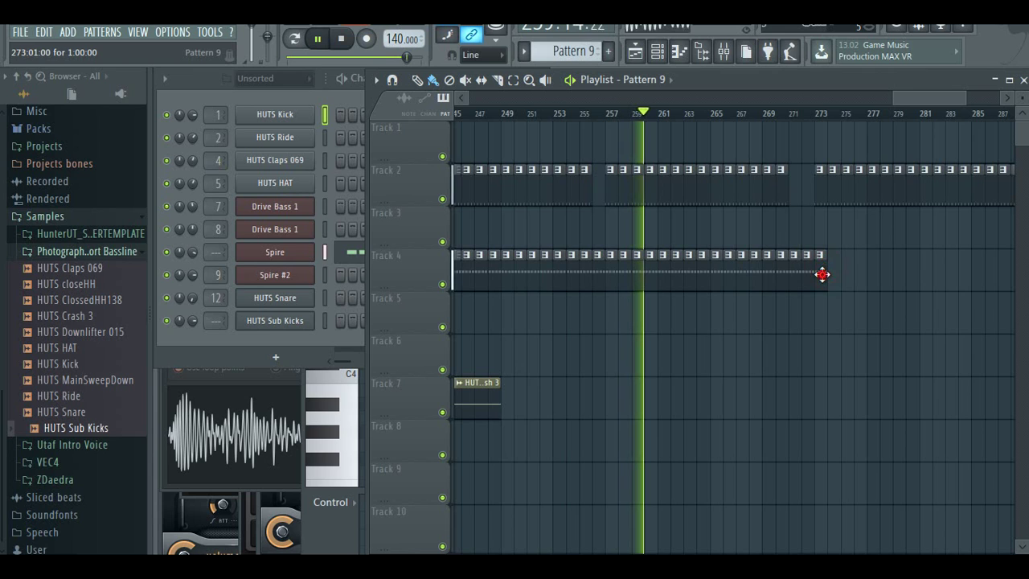
right_click(818, 192)
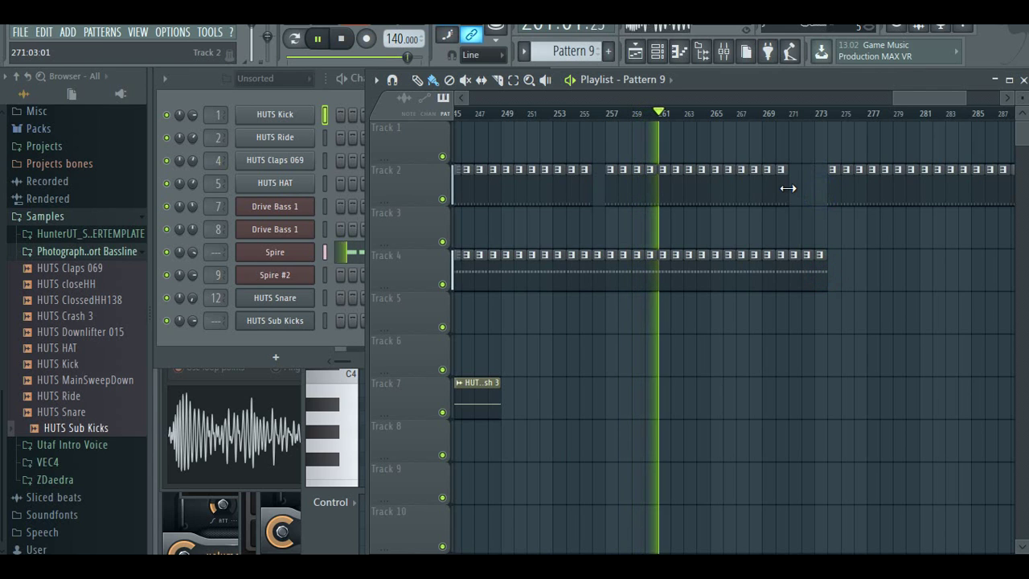
left_click(784, 189)
left_click(794, 193)
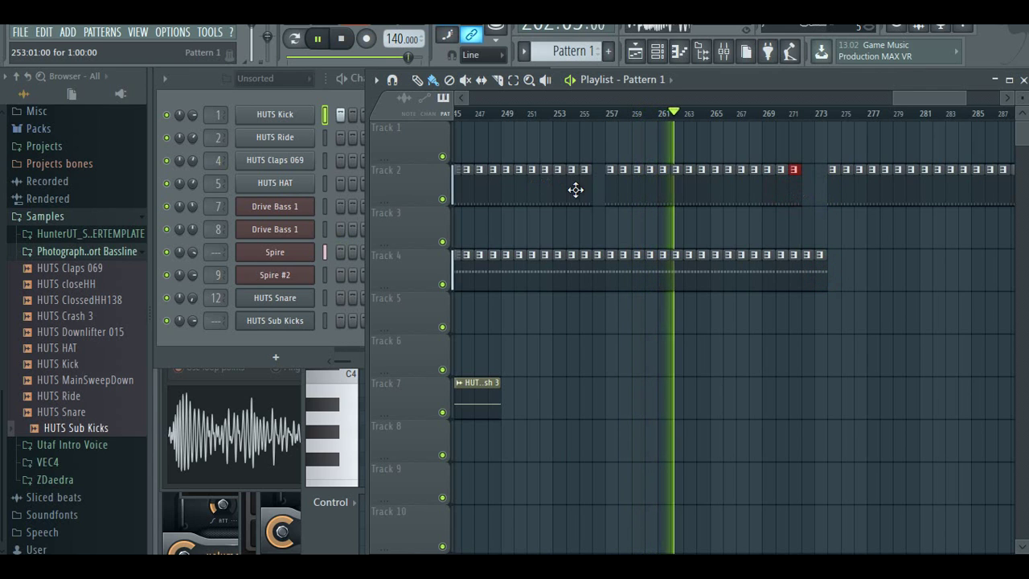
right_click(607, 193)
left_click(595, 194)
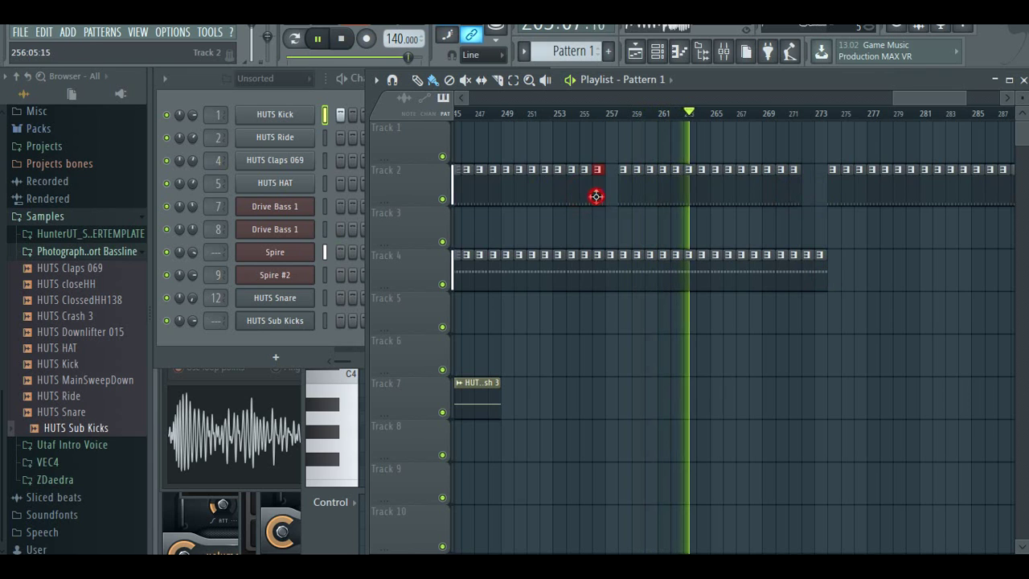
- Place HUTS Crash 3 clips on Track 7 at bars 250, 258, 266 and 274
left_click(819, 280)
left_click(491, 402)
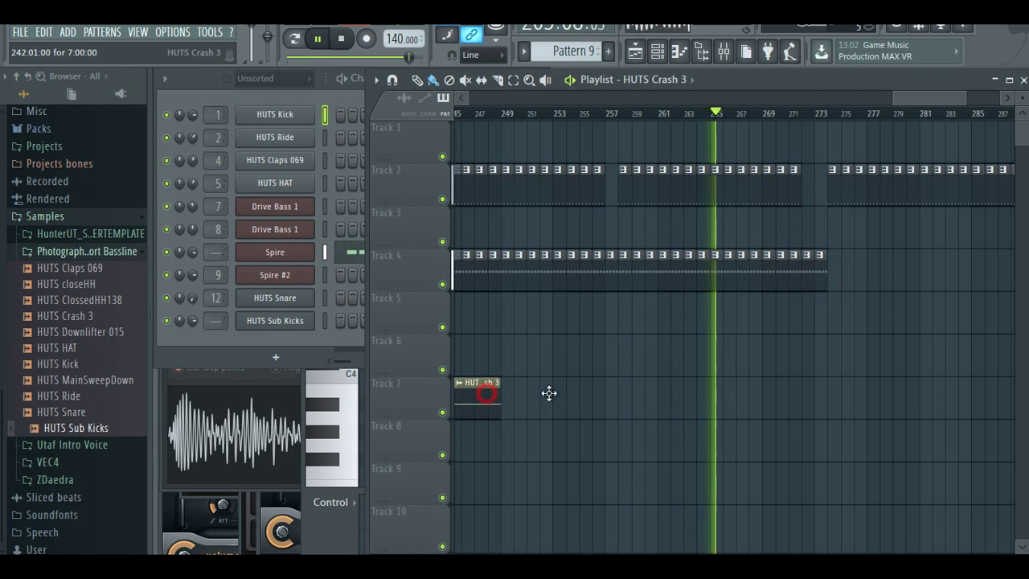
left_click(620, 397)
left_click(729, 397)
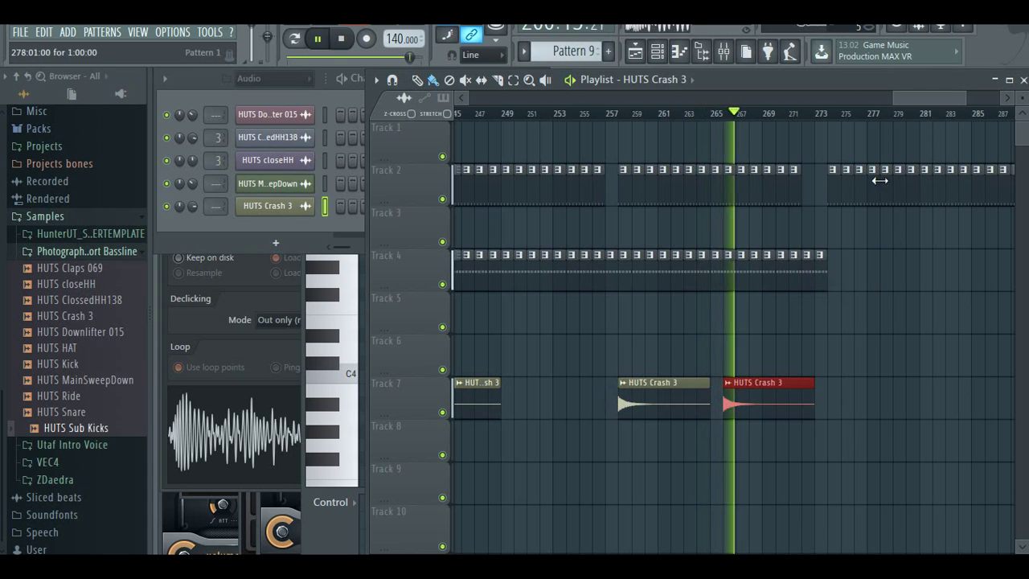
left_click(831, 402)
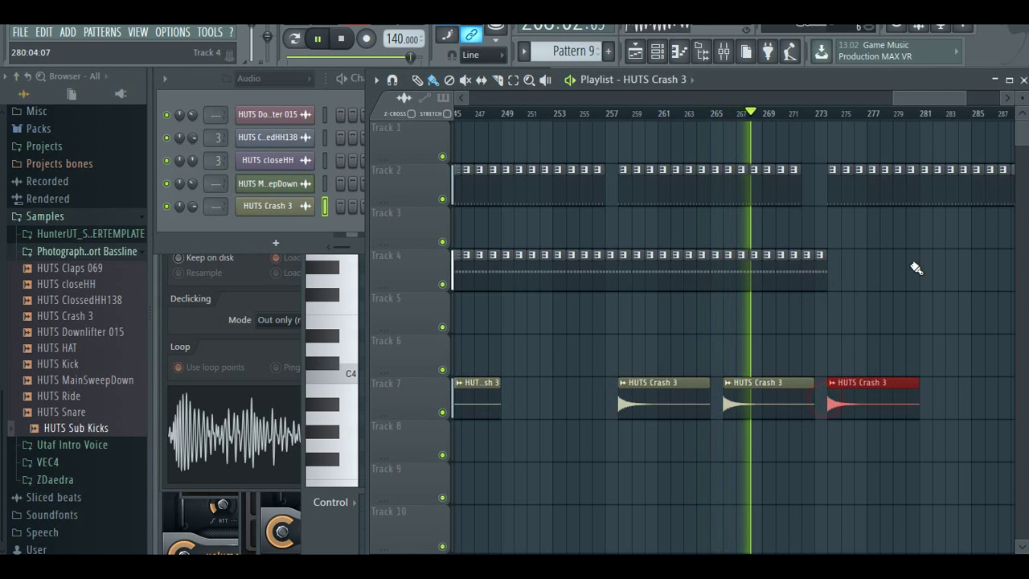
left_click_drag(907, 98, 900, 116)
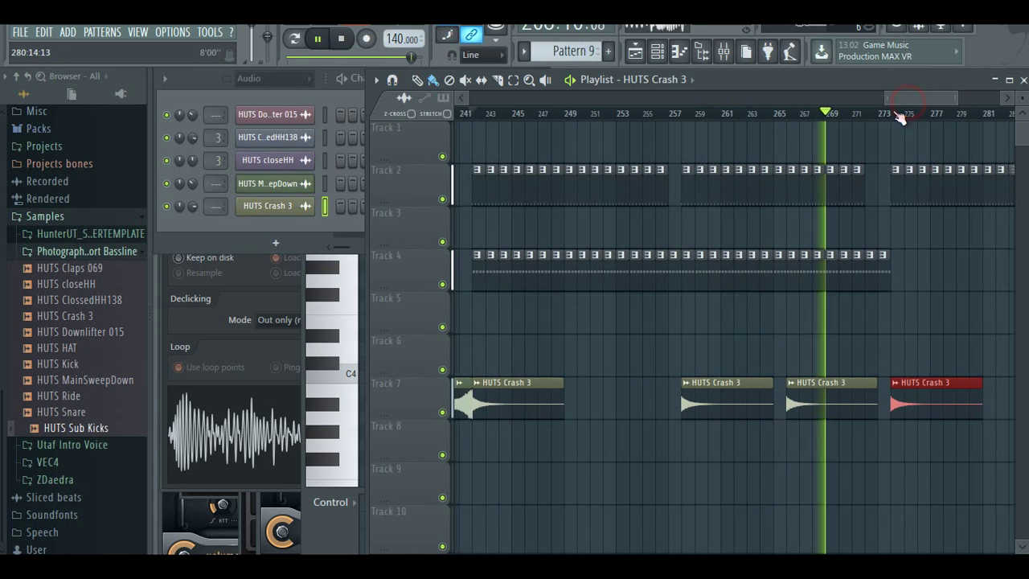
left_click(584, 399)
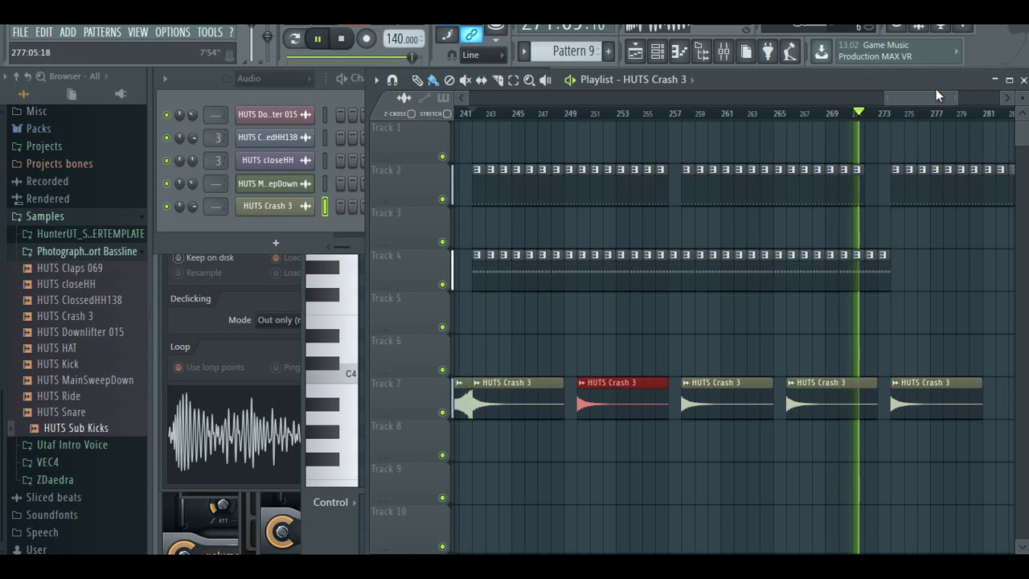
left_click_drag(956, 98, 978, 102)
left_click(925, 321)
right_click(934, 324)
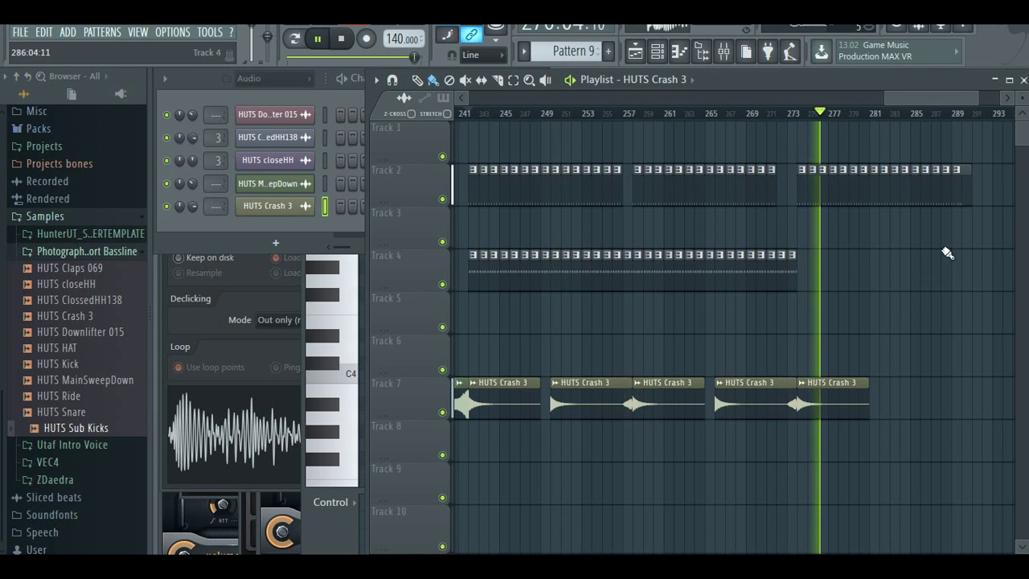
- Paint Pattern 2 clips along Track 3 from bar 242 through bar 288, removing the extra clip at bar 289
left_click_drag(933, 98, 895, 99)
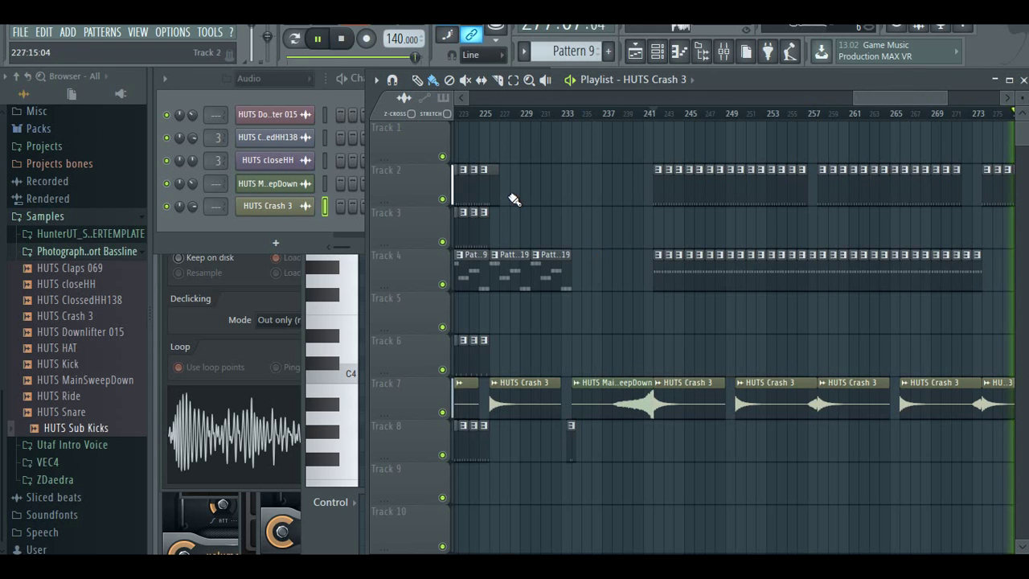
left_click(484, 230)
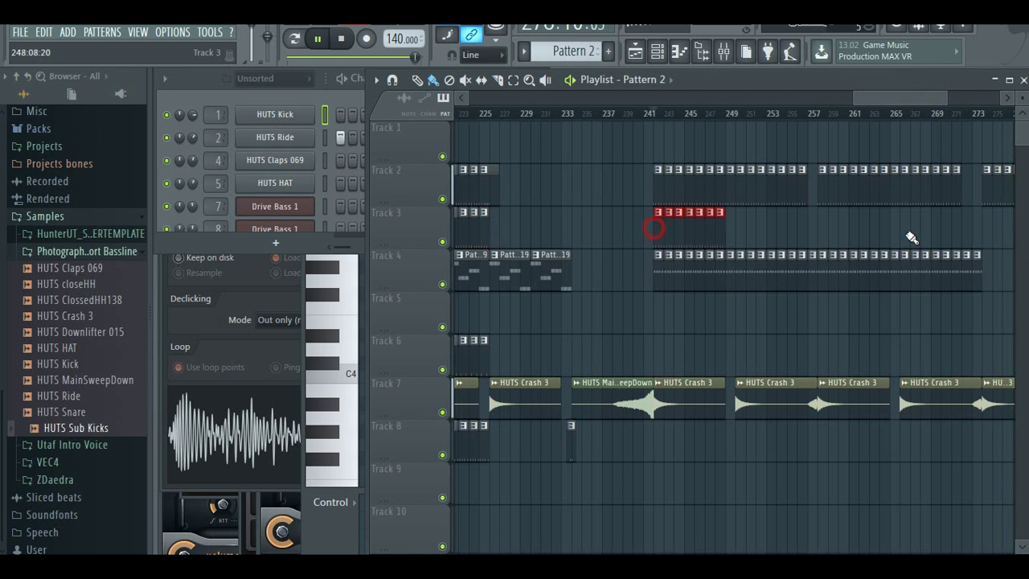
left_click_drag(908, 234, 1025, 233)
left_click_drag(930, 99, 944, 129)
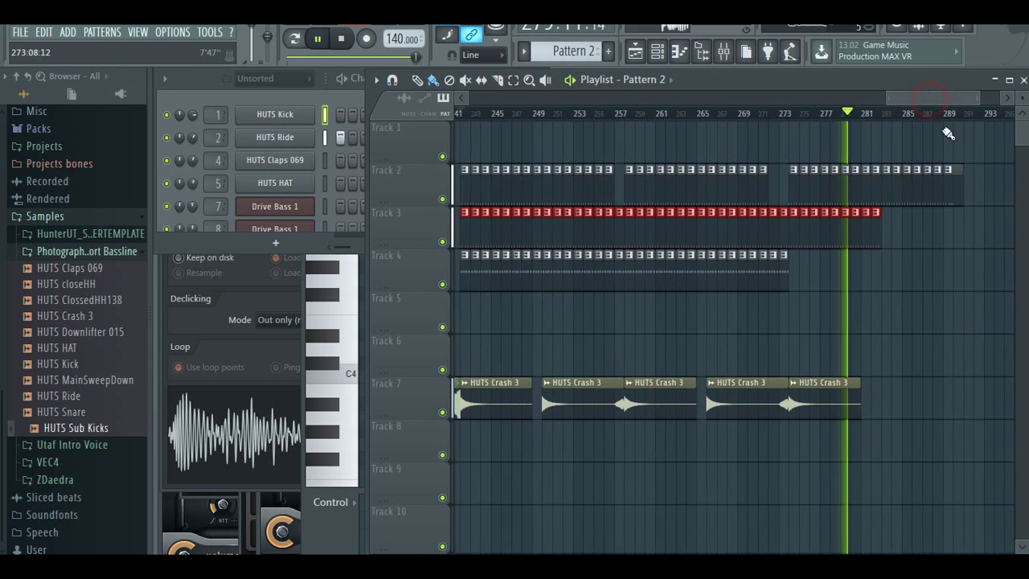
left_click_drag(883, 237, 948, 241)
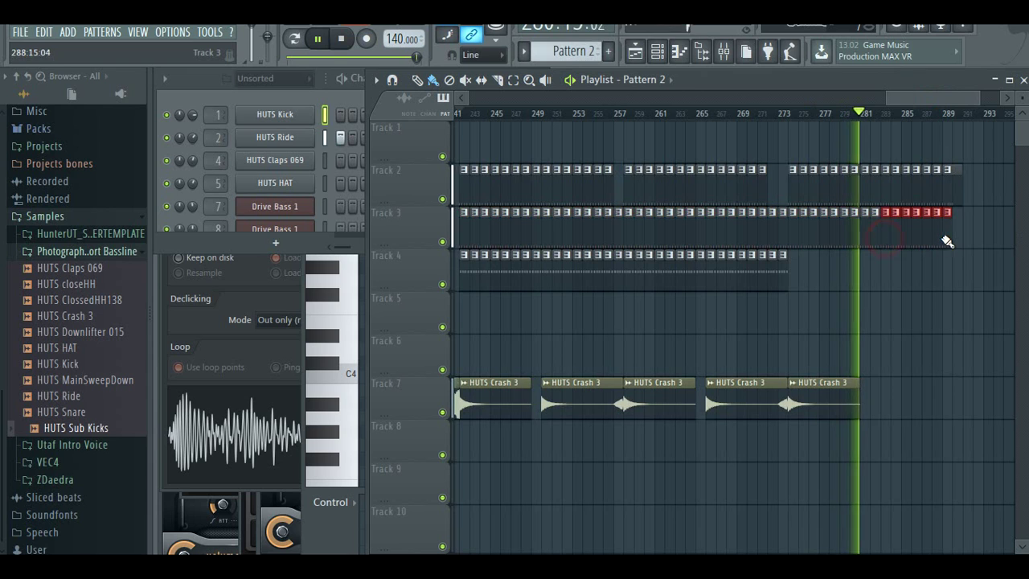
right_click(950, 235)
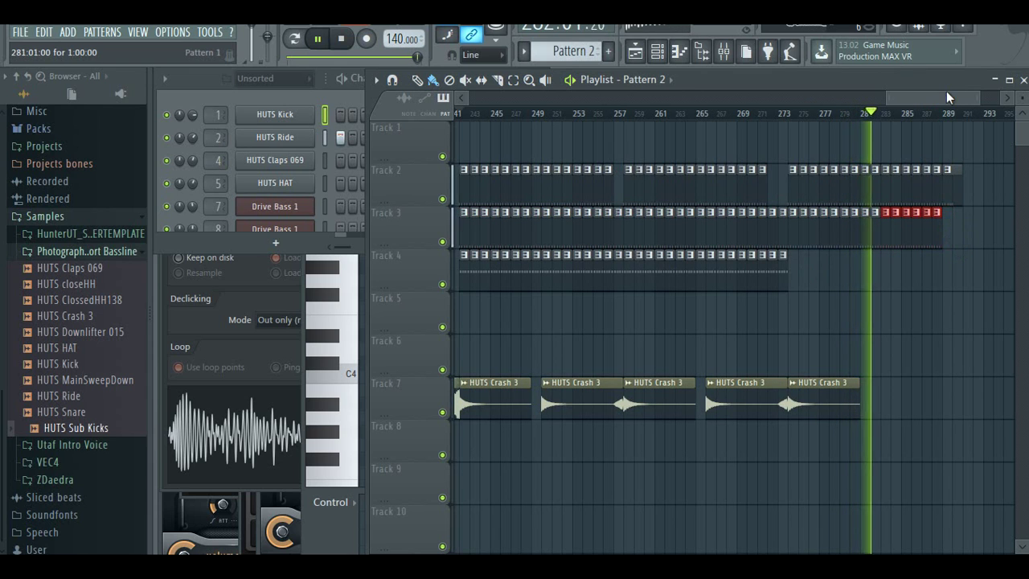
- Paint Pattern 5 clips along Track 5 from bar 242 through bar 288 while the song plays
left_click_drag(942, 97, 915, 103)
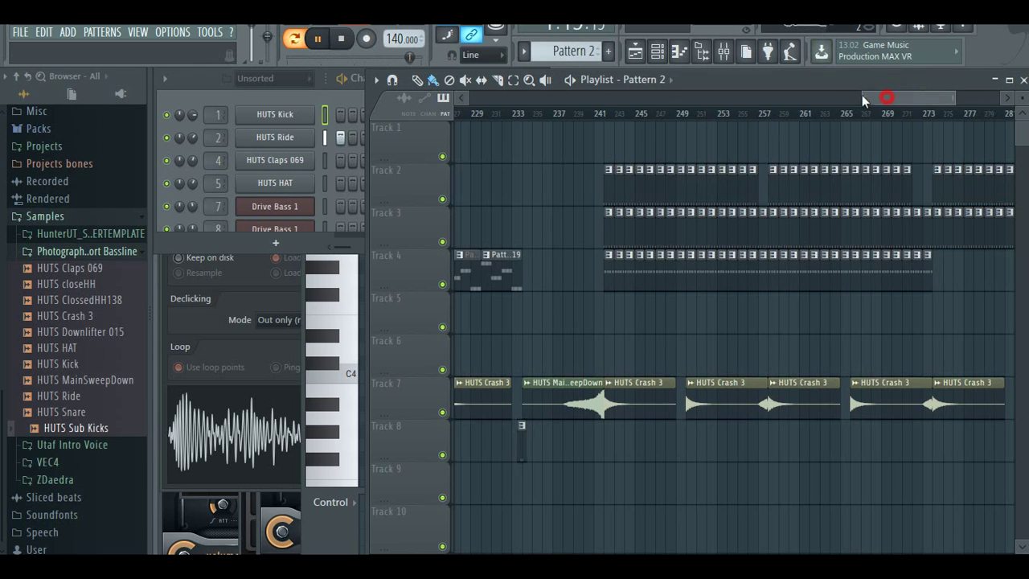
left_click_drag(862, 94, 824, 96)
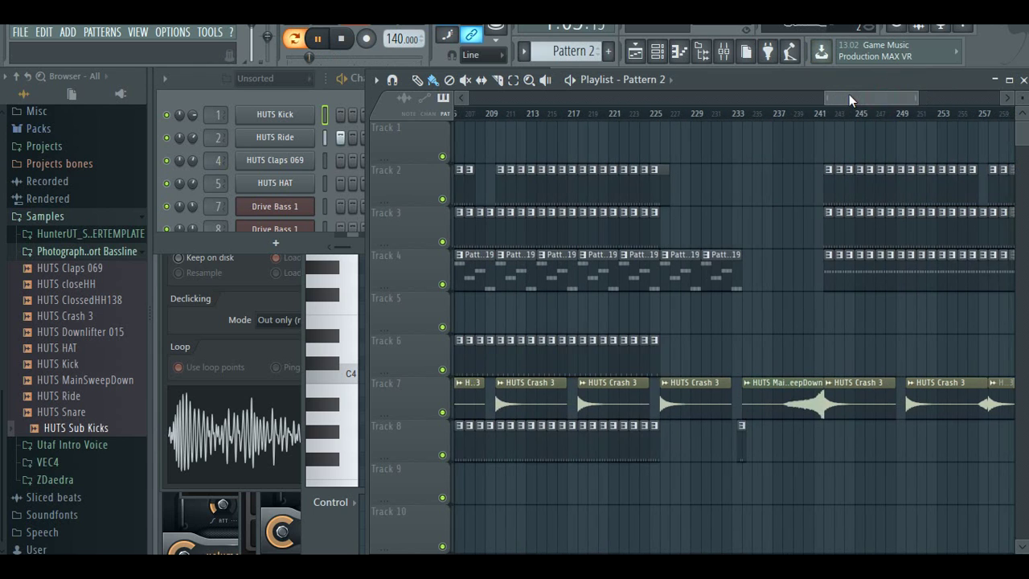
left_click(661, 358)
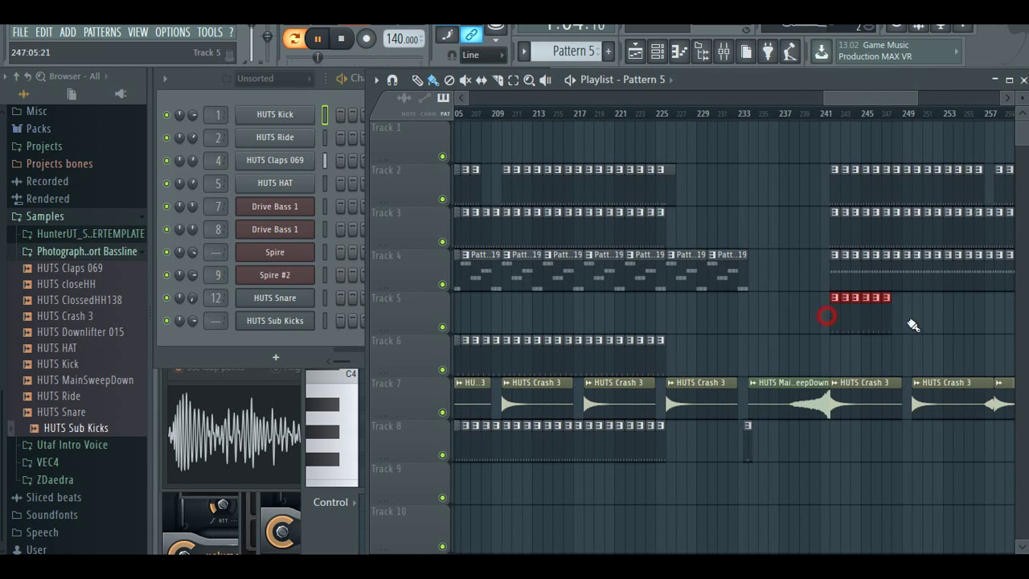
left_click_drag(913, 325, 1020, 316)
left_click(876, 118)
left_click_drag(891, 99, 927, 99)
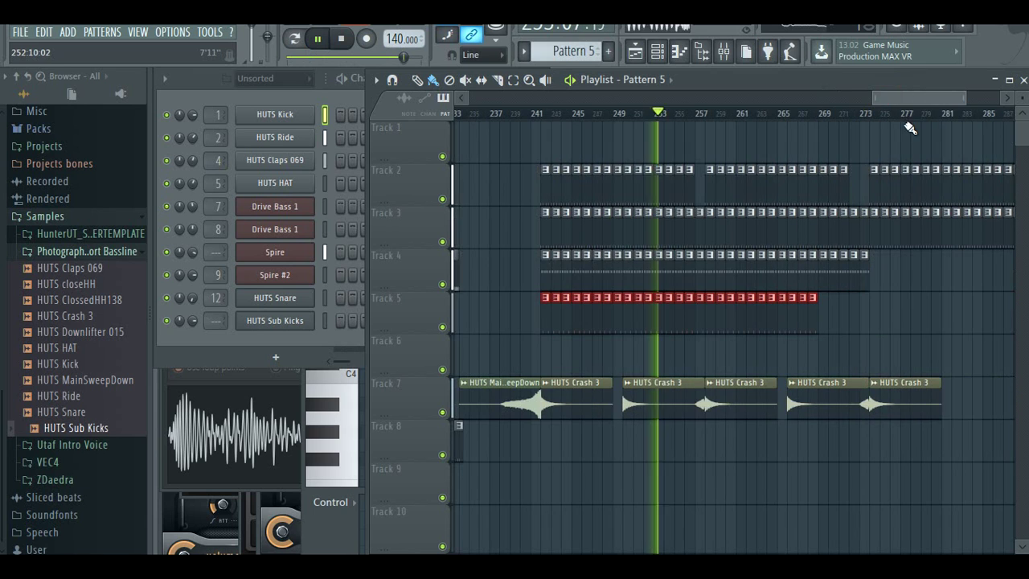
left_click_drag(826, 316, 1009, 316)
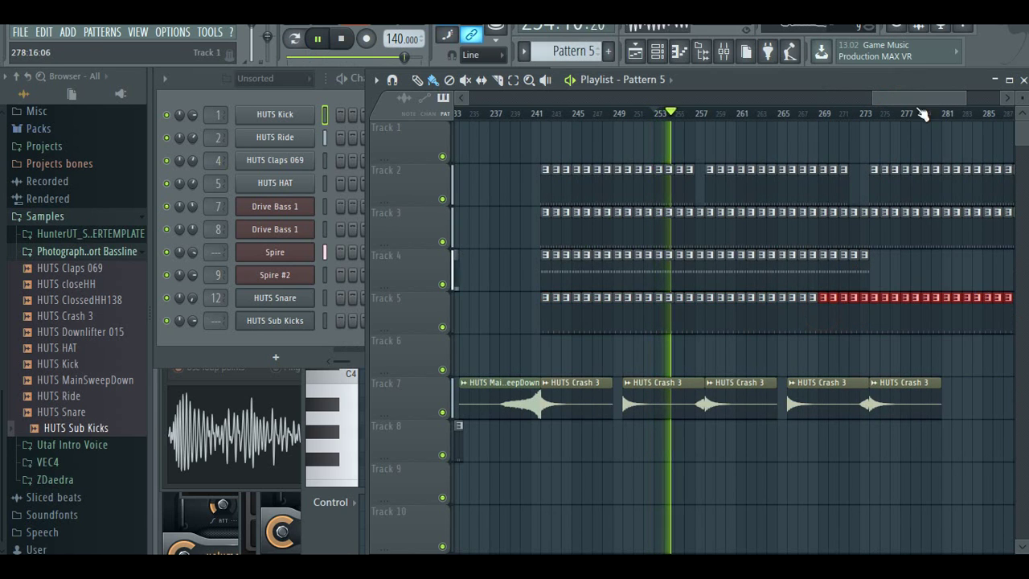
scroll(946, 100, "right", 3)
left_click(833, 325)
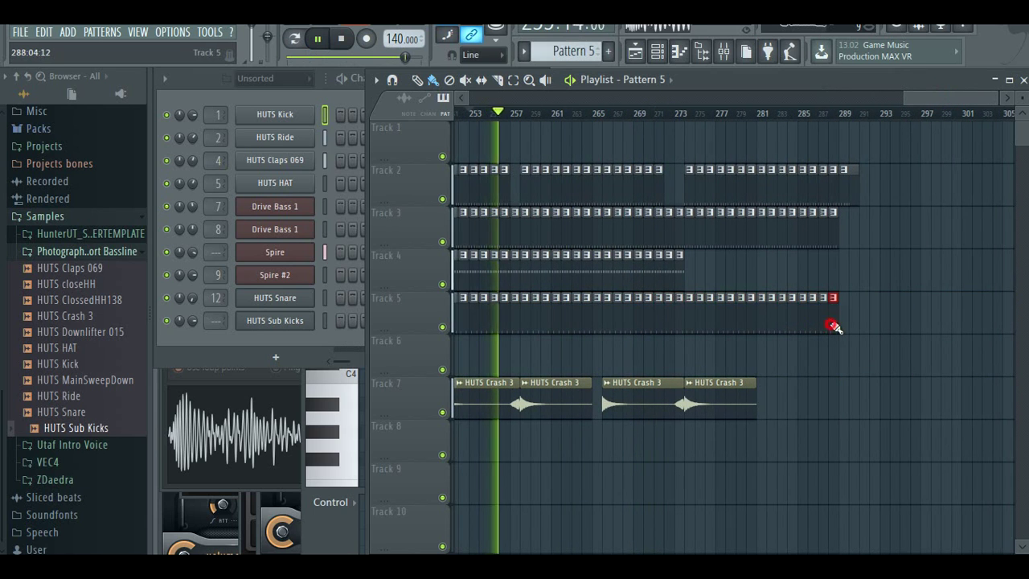
- Paint Pattern 6 clips along Track 6 from bar 242 and trim the row so that it ends with bar 273
scroll(919, 102, "left", 5)
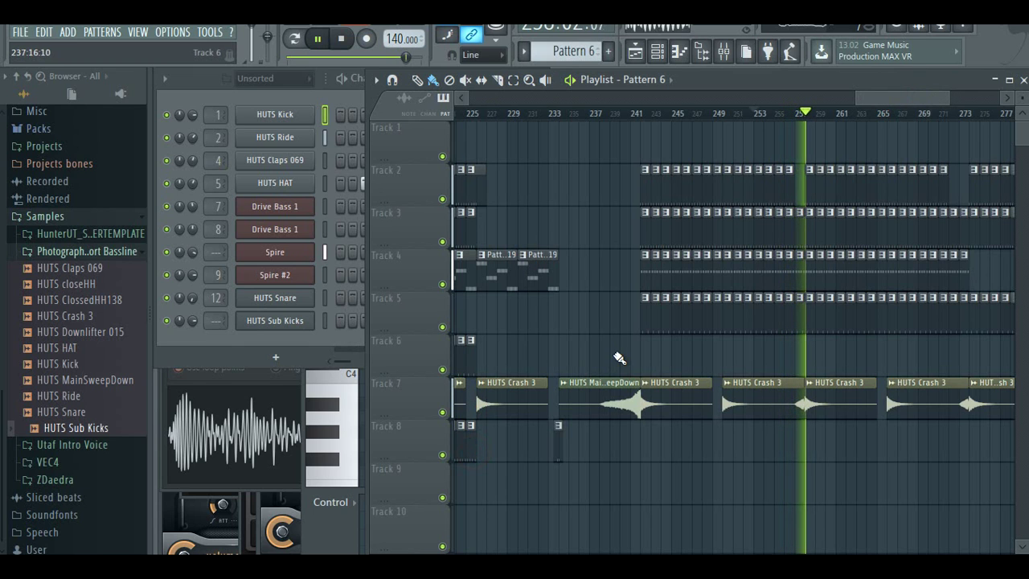
left_click_drag(645, 340, 1008, 340)
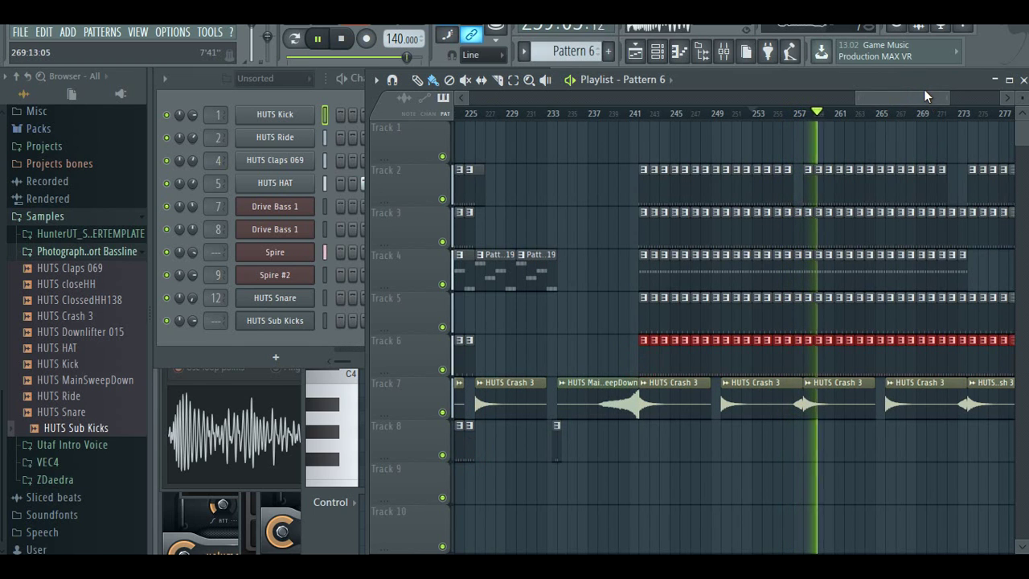
left_click_drag(929, 98, 950, 106)
right_click(900, 361)
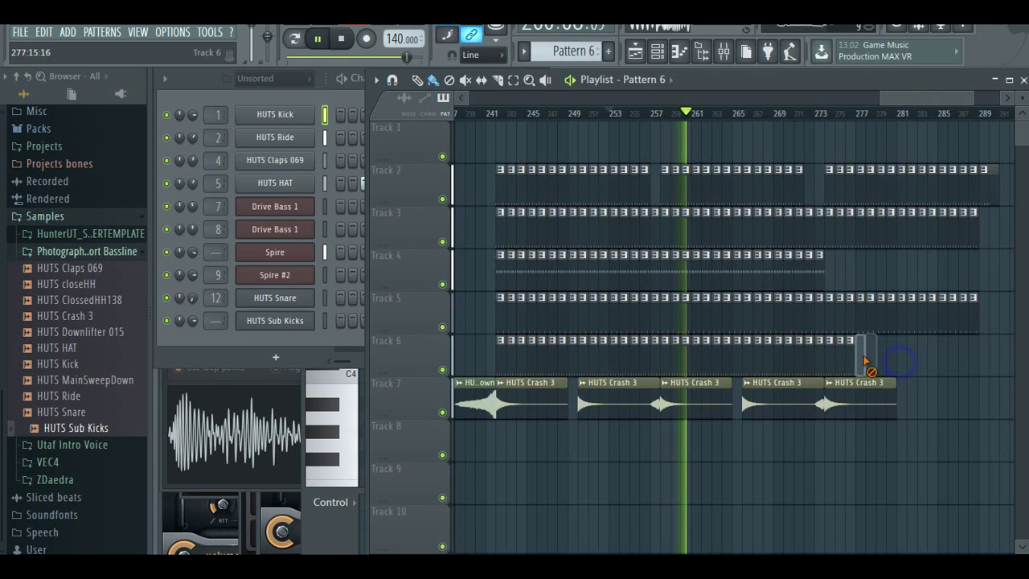
right_click(851, 358)
right_click(842, 359)
right_click(832, 358)
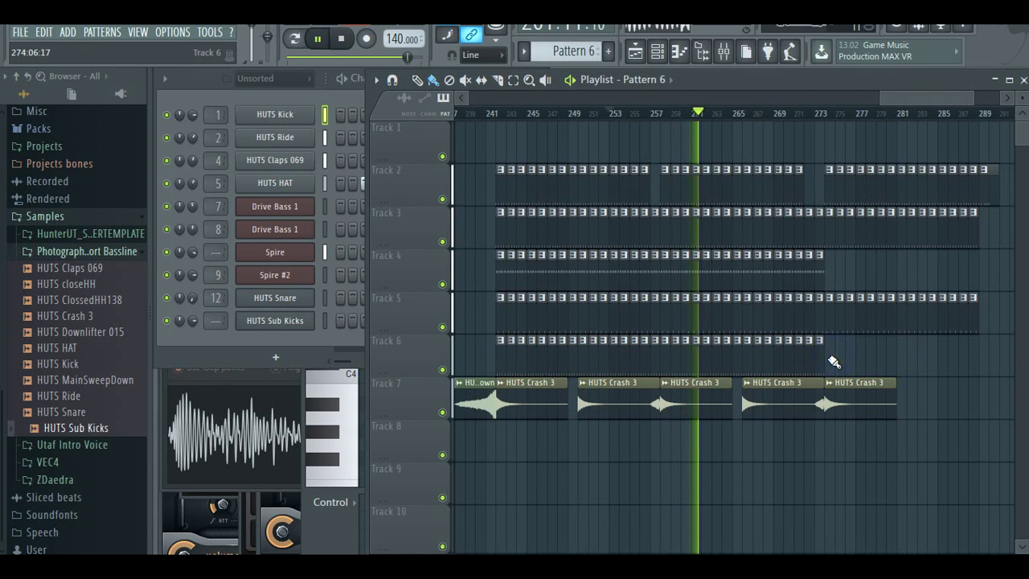
- Switch playback to pattern mode and bring up Pattern 1 in the Channel rack
left_click(294, 37)
left_click(305, 93)
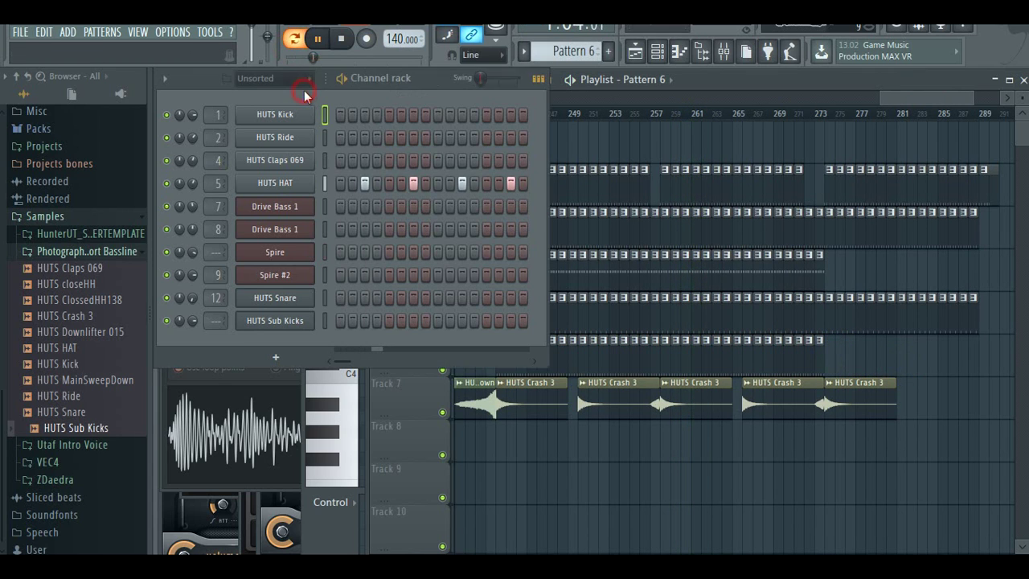
scroll(598, 50, "down", 5)
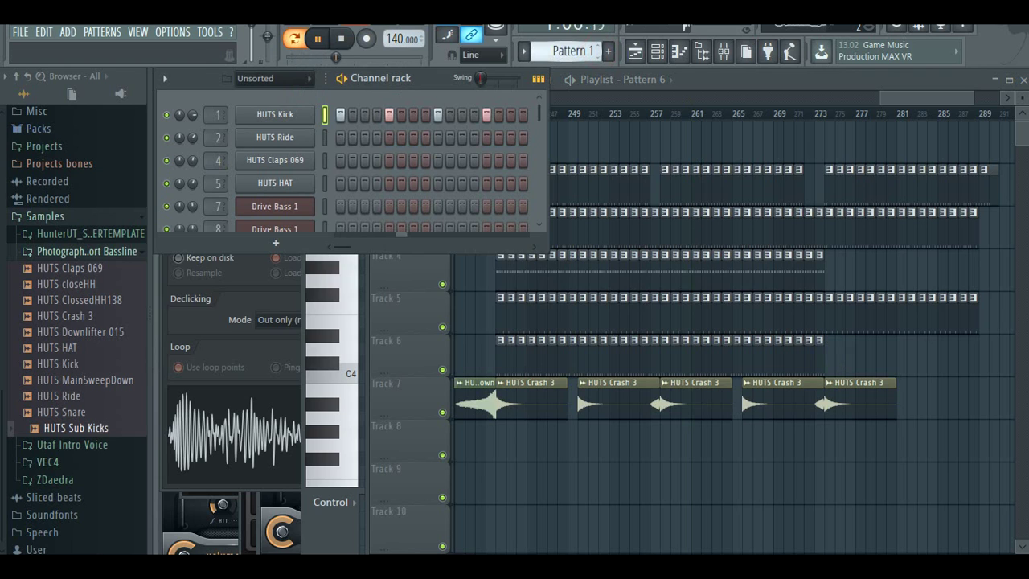
- Paint Pattern 3 clips along Track 8 from bar 274 through bar 288 while the song plays
scroll(570, 51, "up", 2)
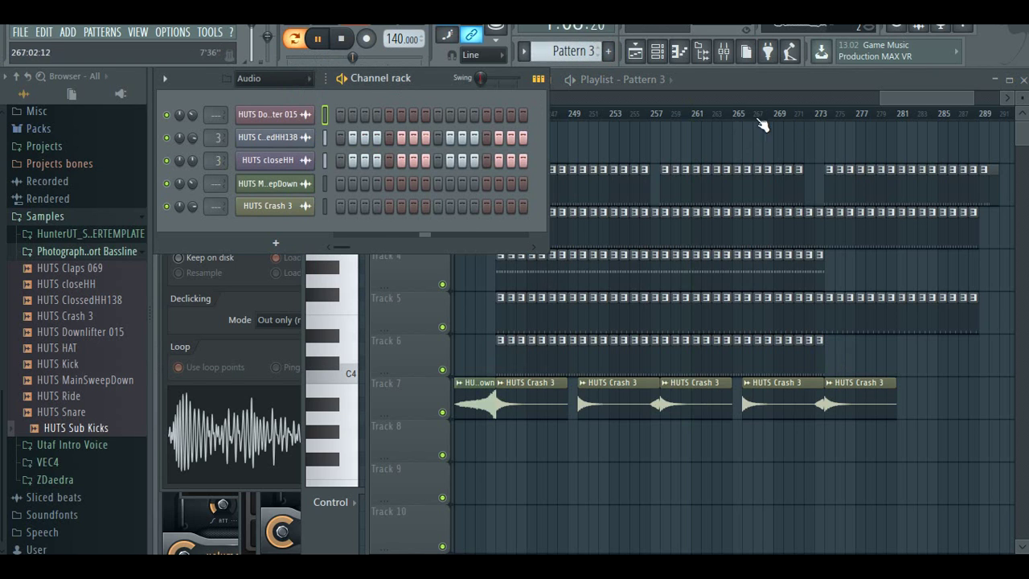
left_click(779, 113)
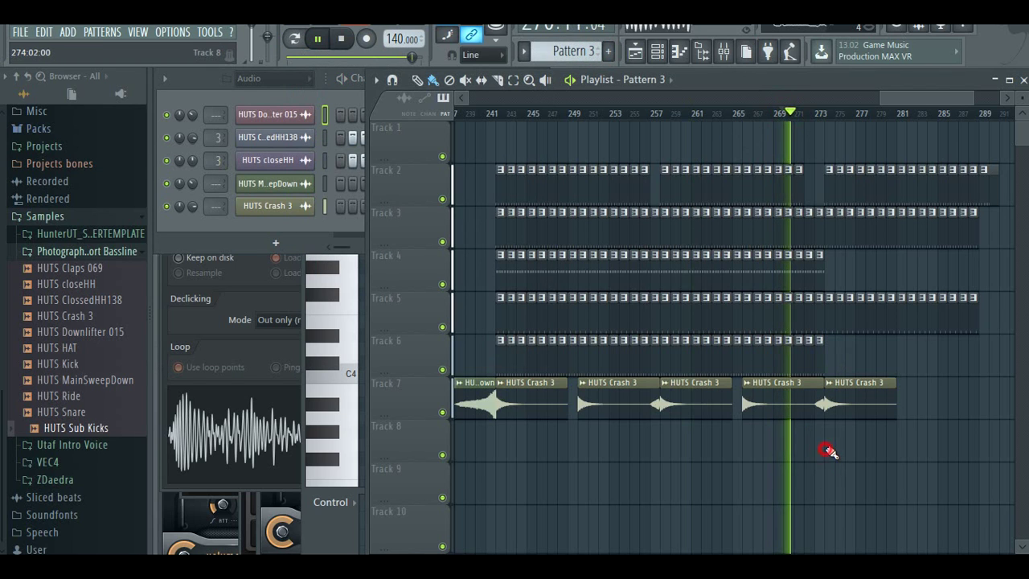
left_click_drag(827, 451, 970, 450)
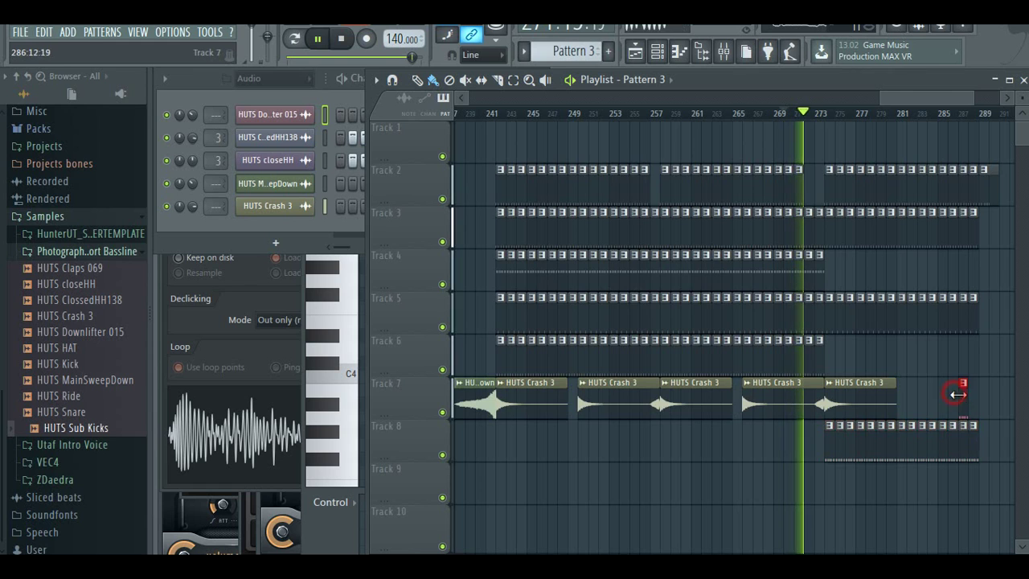
- Audition the patterns in pattern mode, pick Pattern 7 and paint it along Track 1 from bar 242 through bar 288
left_click(340, 103)
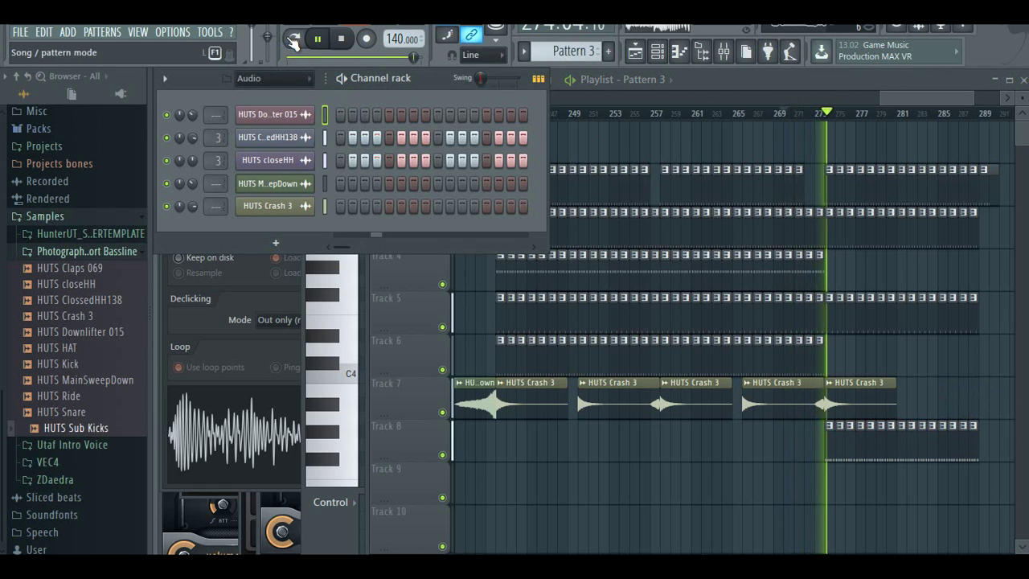
left_click(340, 38)
scroll(572, 51, "up", 1)
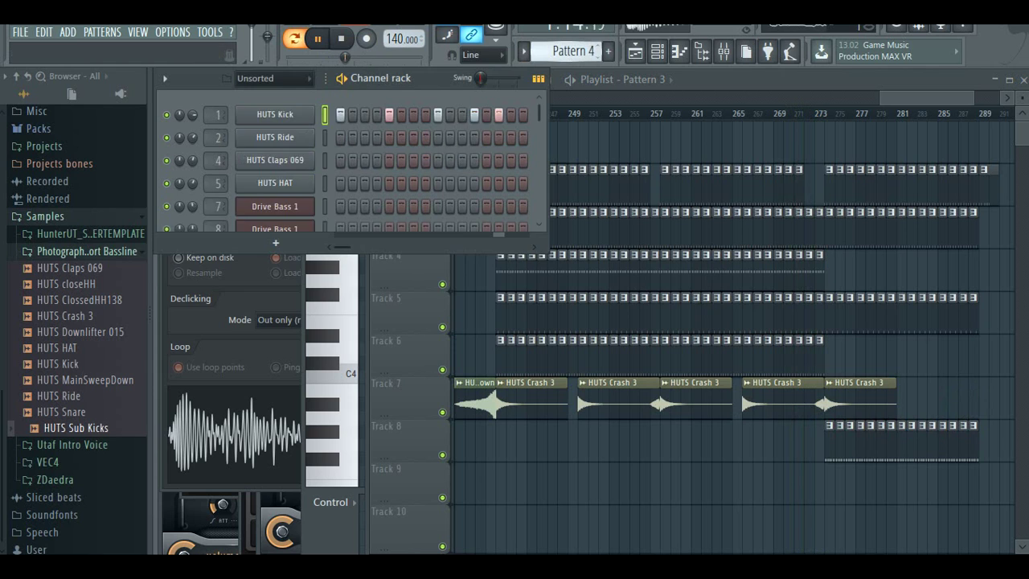
scroll(572, 50, "down", 1)
scroll(573, 50, "down", 2)
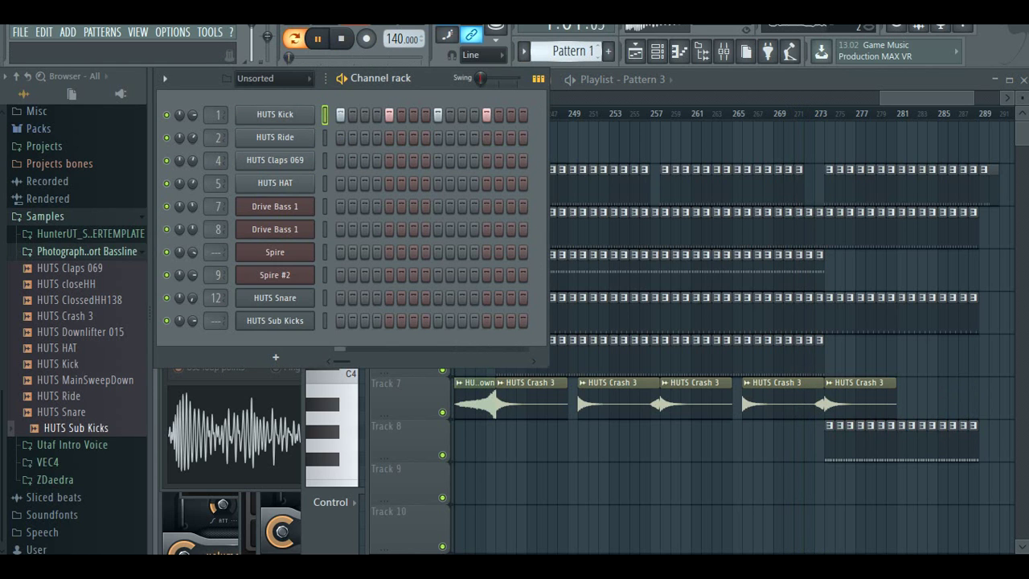
scroll(572, 51, "up", 6)
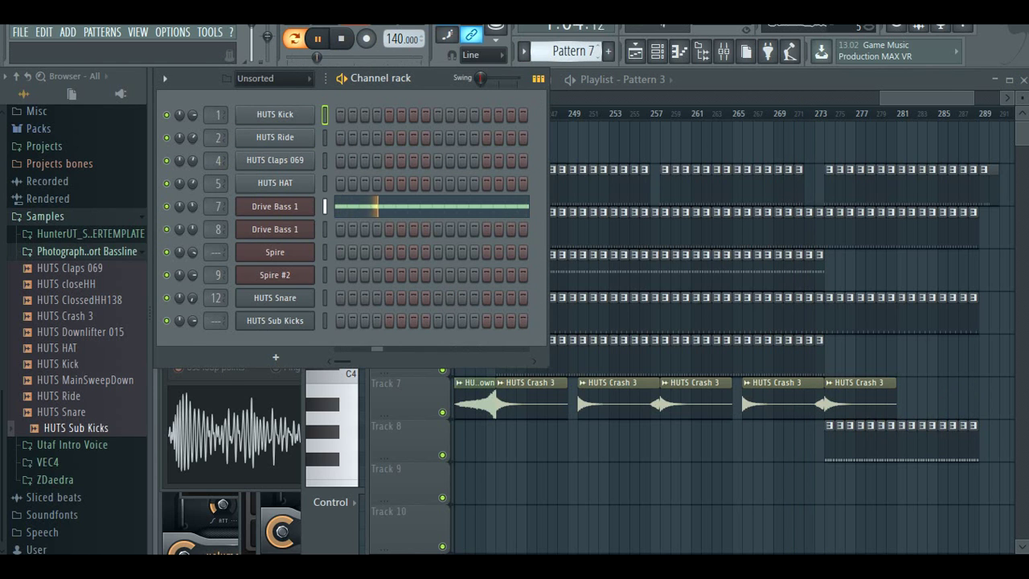
left_click(937, 100)
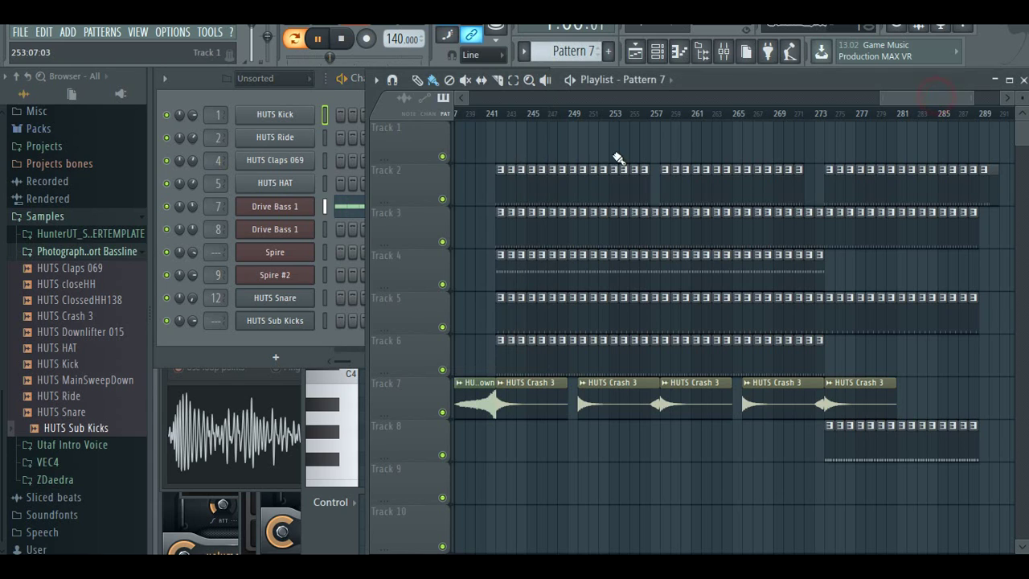
left_click_drag(500, 151, 955, 146)
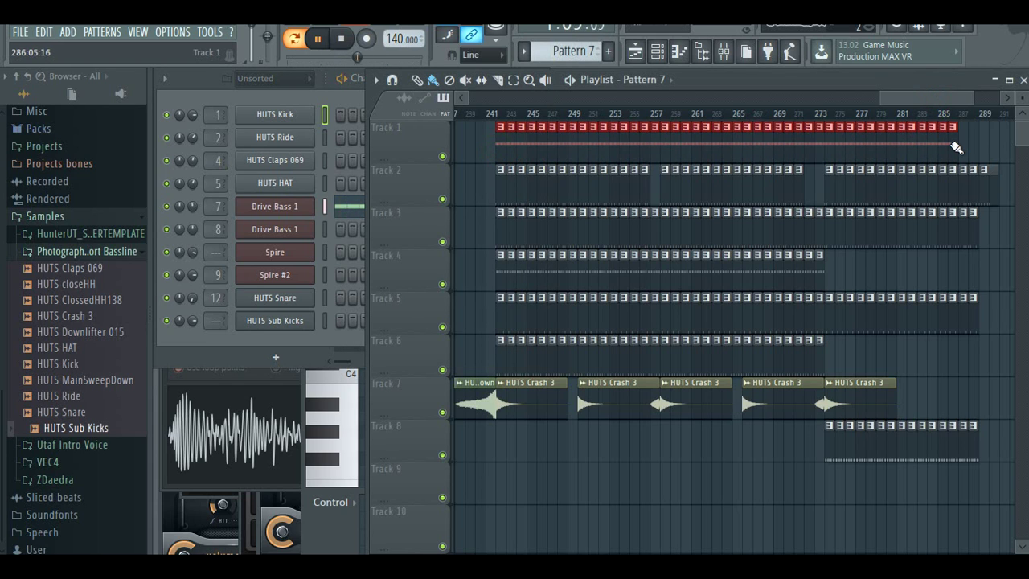
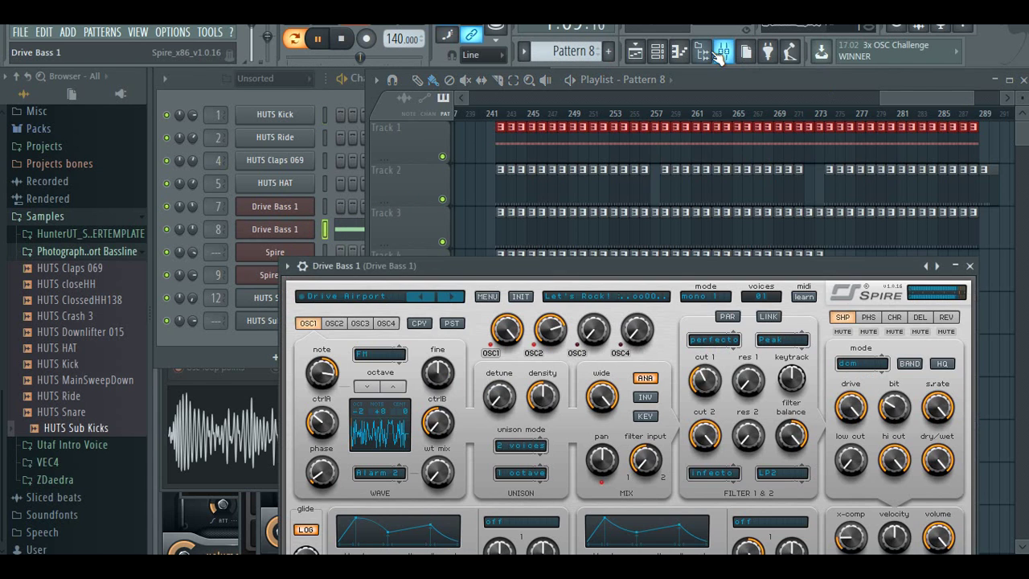
- Load TAL-Flanger into effect slot 5 of the Drive Bass 1 mixer track 8, adjusting its depth and delay before bypassing the slot
left_click(710, 52)
left_click(724, 53)
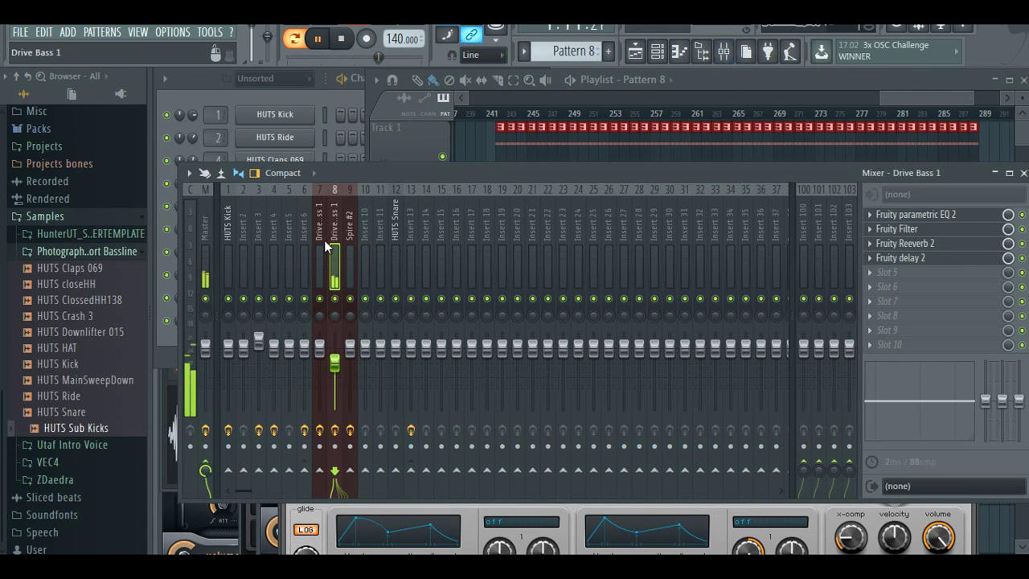
left_click(870, 274)
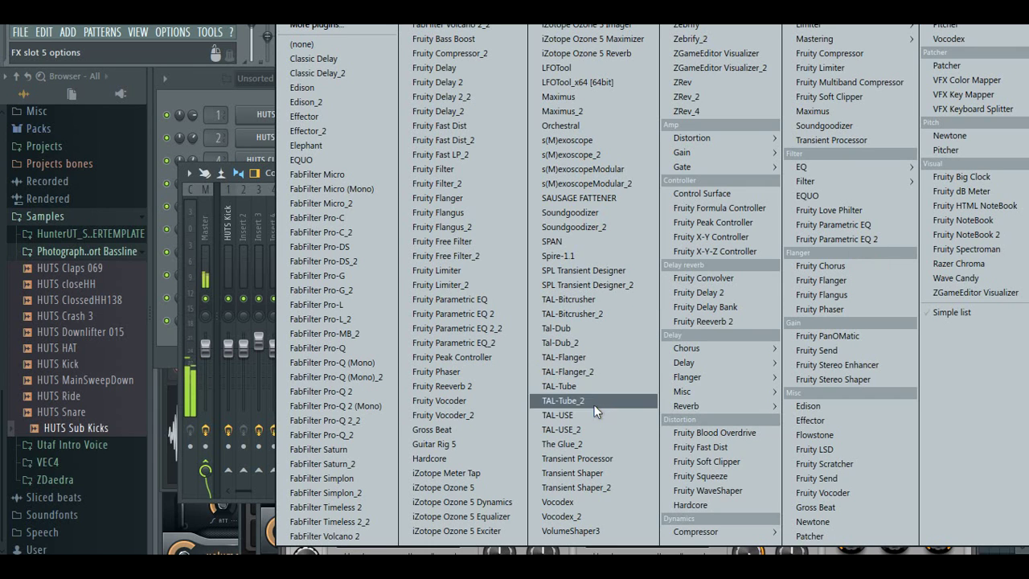
left_click(594, 356)
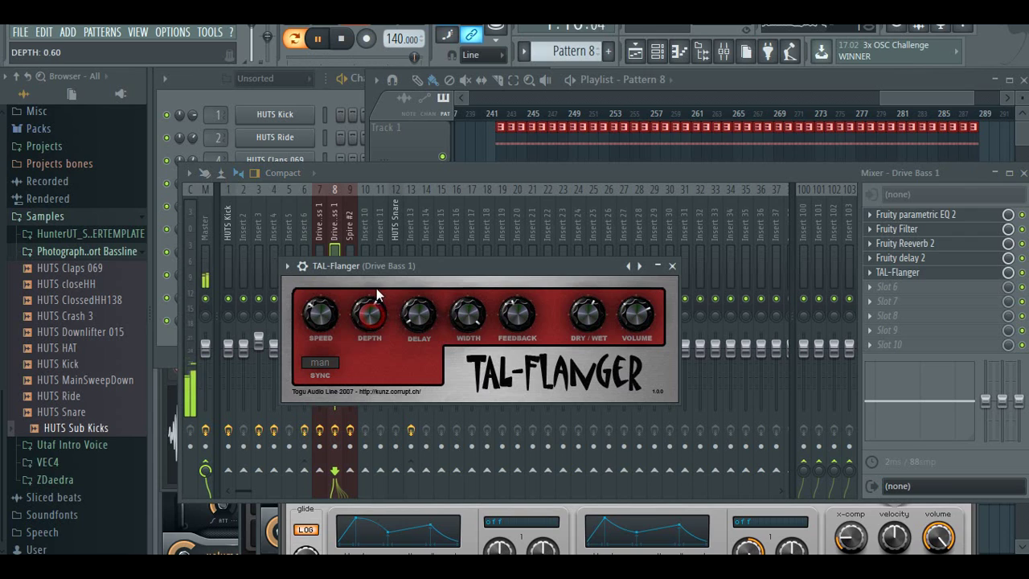
left_click_drag(430, 327, 424, 394)
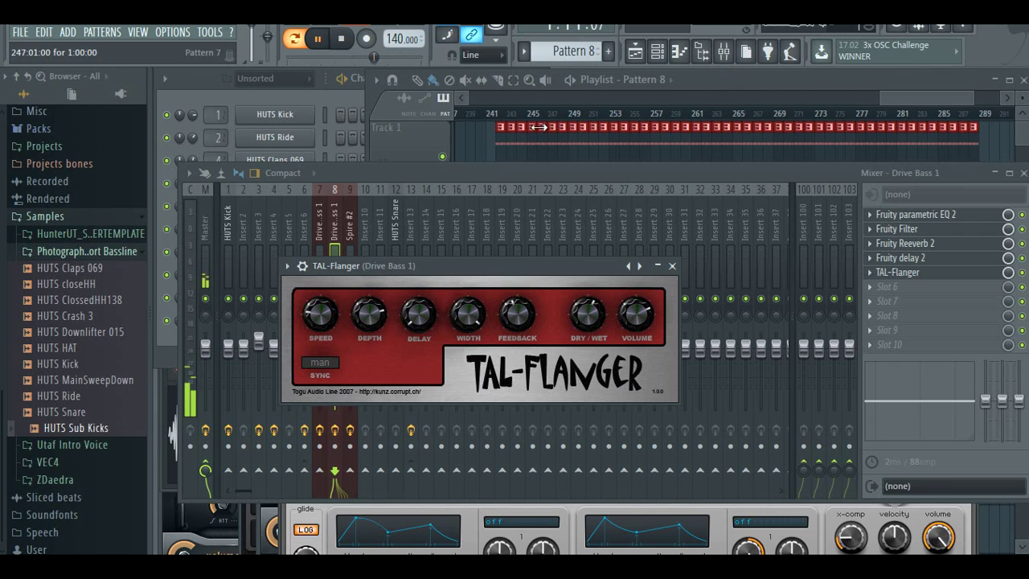
left_click(1021, 272)
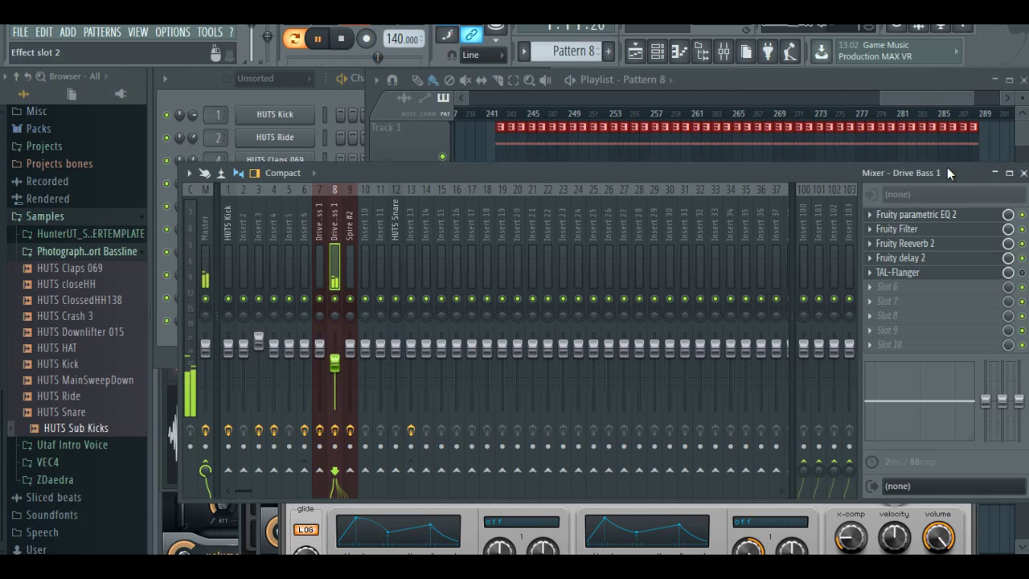
- Paint Pattern 8 clips along Track 9 from bar 242 through bar 288 while the song plays
left_click(910, 83)
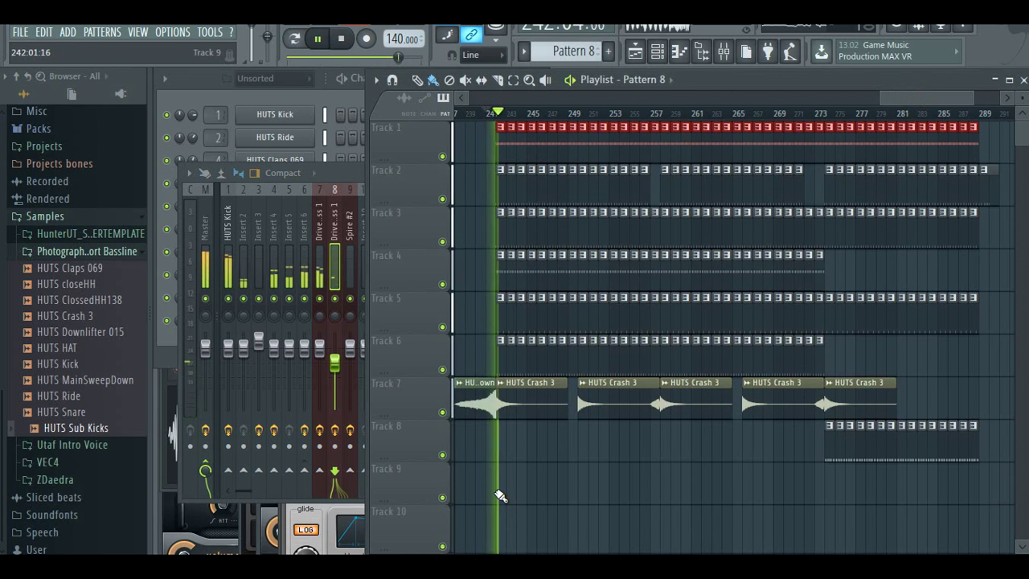
left_click_drag(501, 491, 972, 489)
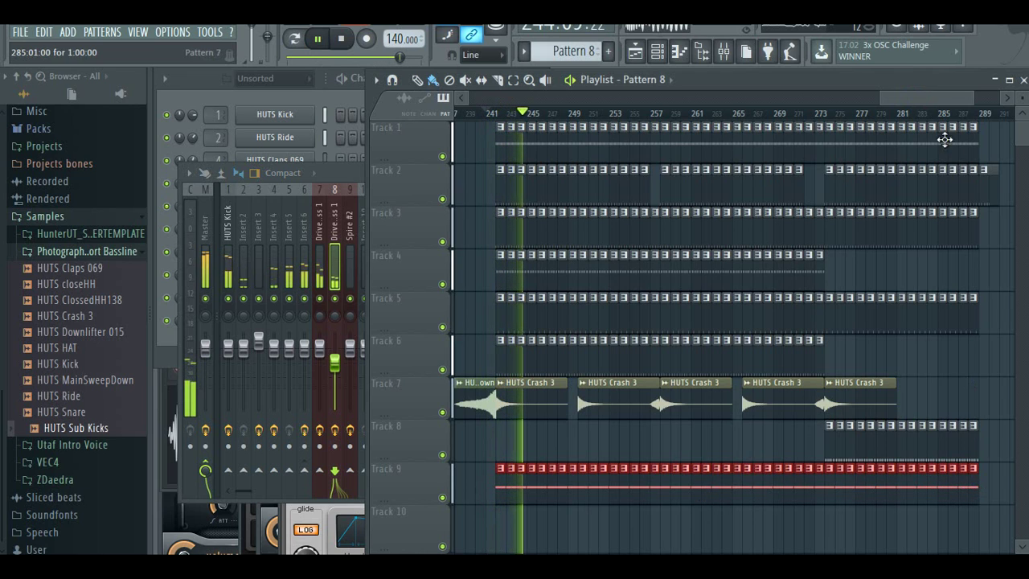
- Extend the Spire #2 filter cutoff automation on Track 17 to about bar 125, adding a low point near bar 120 and a rise at bar 121
left_click(310, 53)
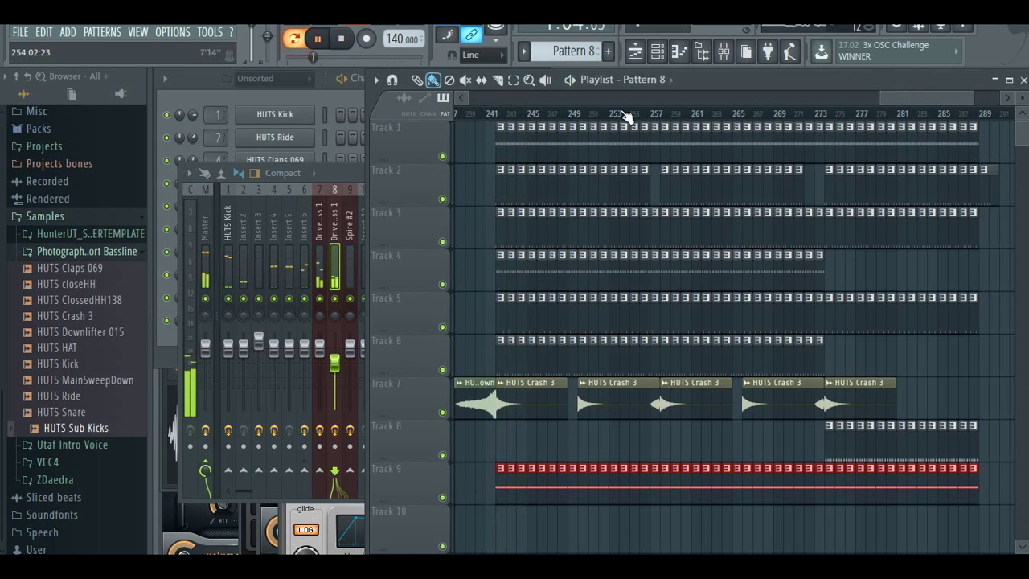
left_click_drag(868, 96, 768, 97)
left_click_drag(523, 102, 642, 112)
scroll(739, 283, "down", 7)
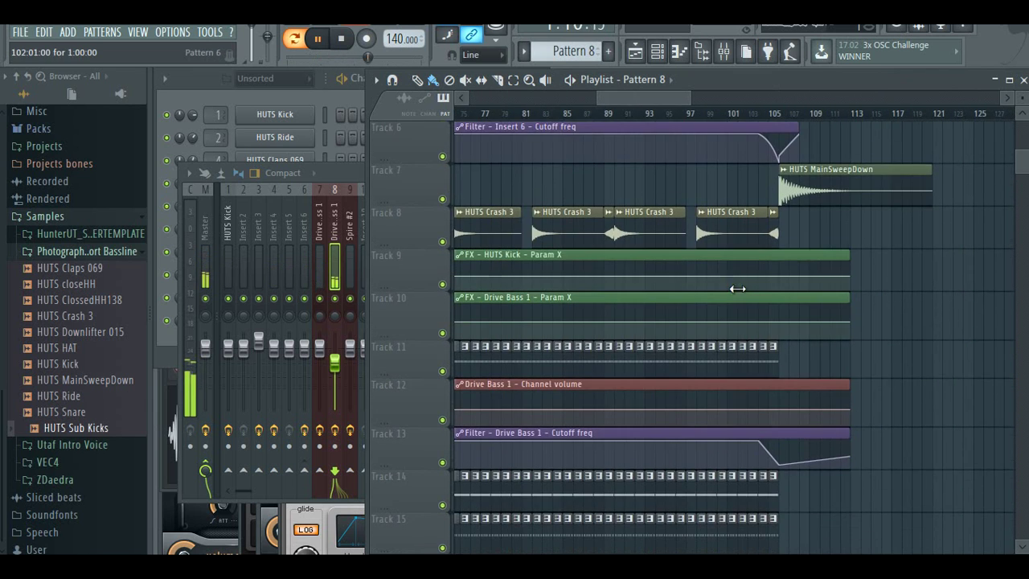
scroll(836, 337, "down", 3)
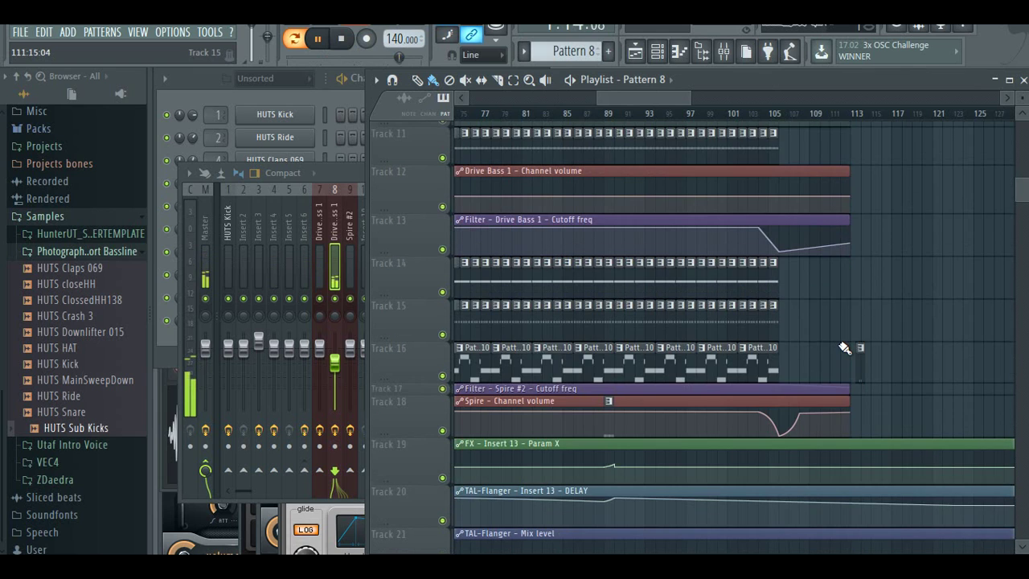
left_click(388, 393)
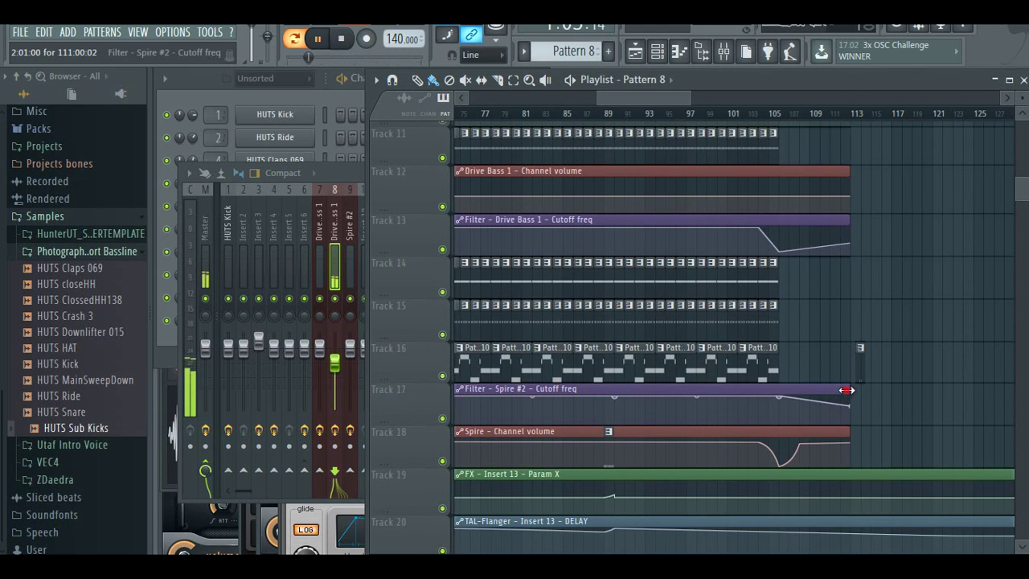
left_click_drag(845, 390, 972, 391)
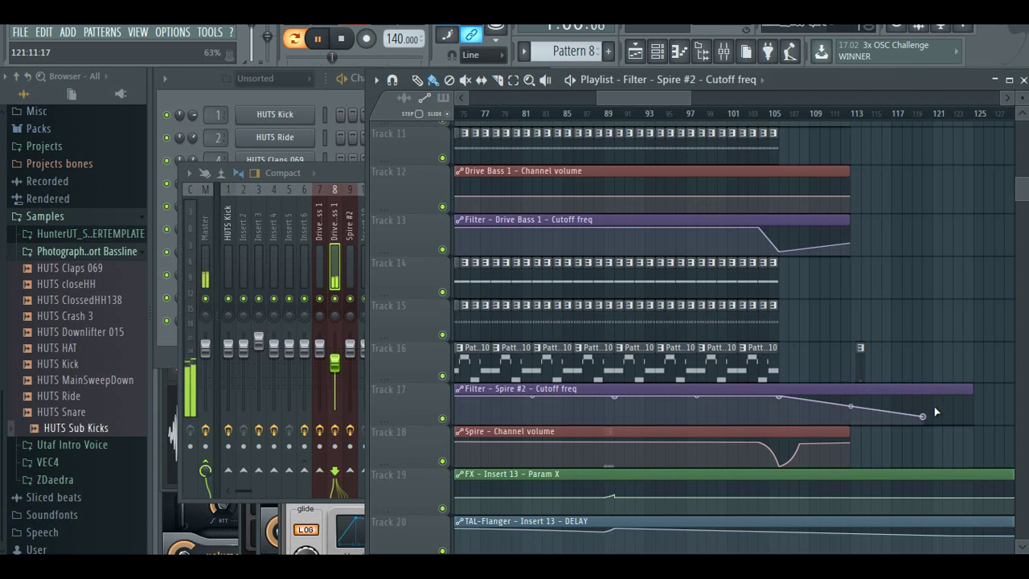
- Play the song from bar 265 to check the newly arranged section
scroll(928, 450, "down", 6)
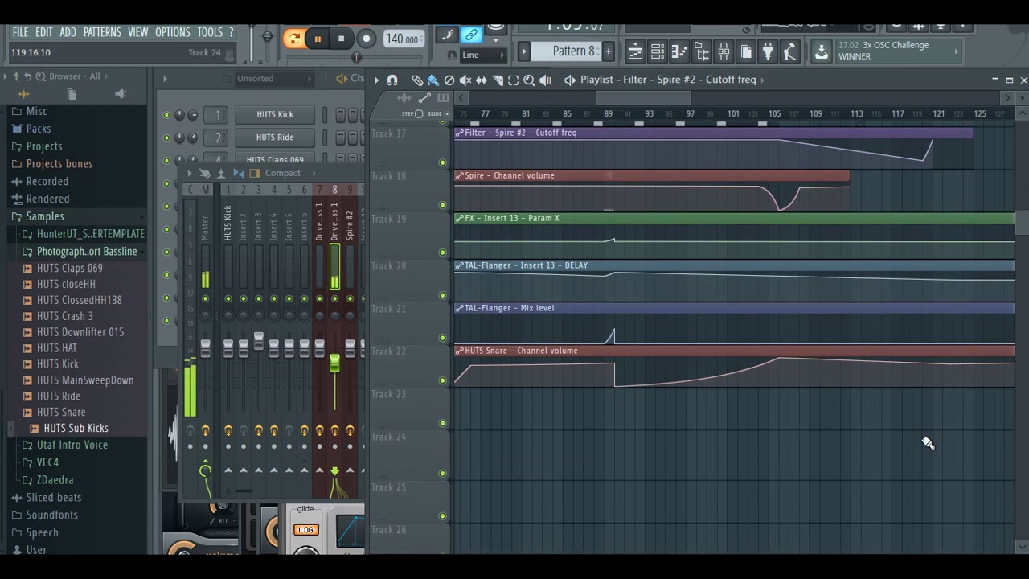
scroll(928, 442, "up", 2)
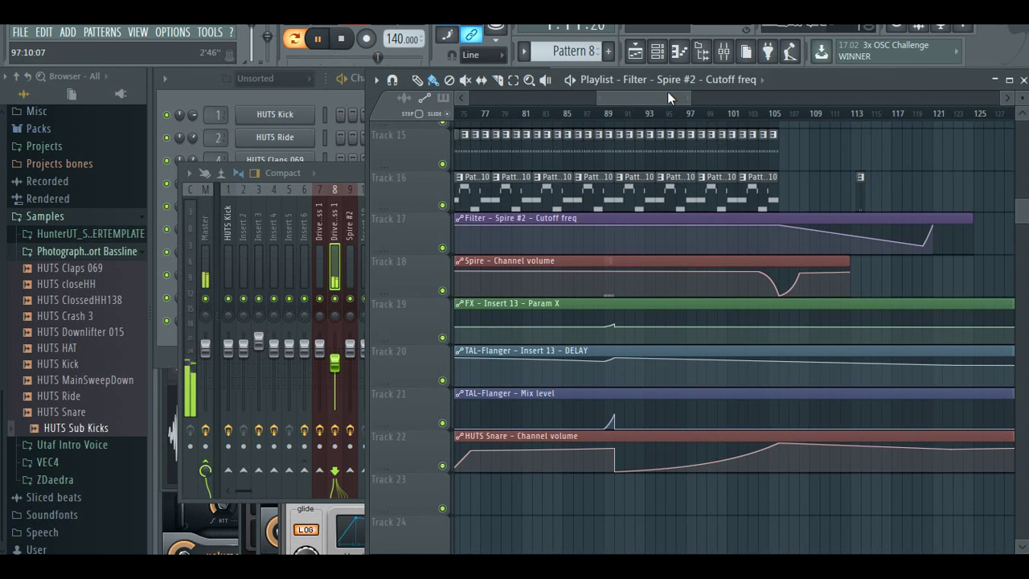
left_click_drag(667, 97, 950, 97)
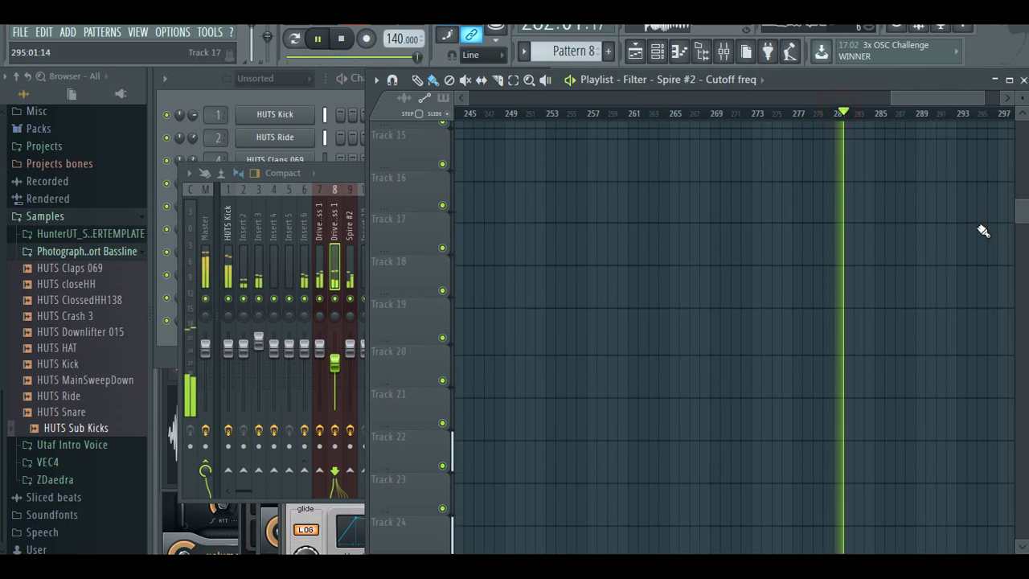
scroll(980, 234, "up", 5)
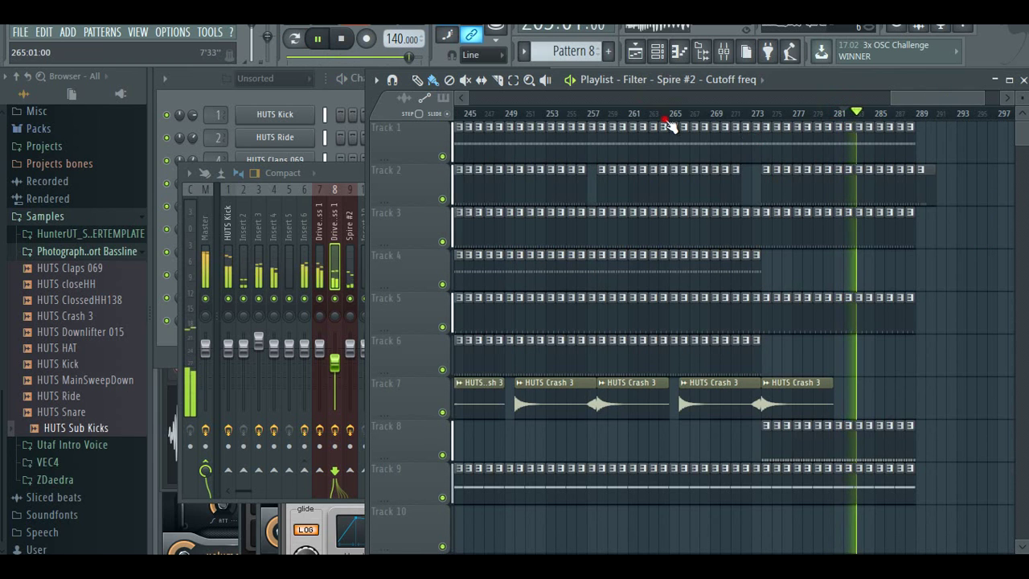
left_click(666, 119)
left_click_drag(923, 98, 898, 98)
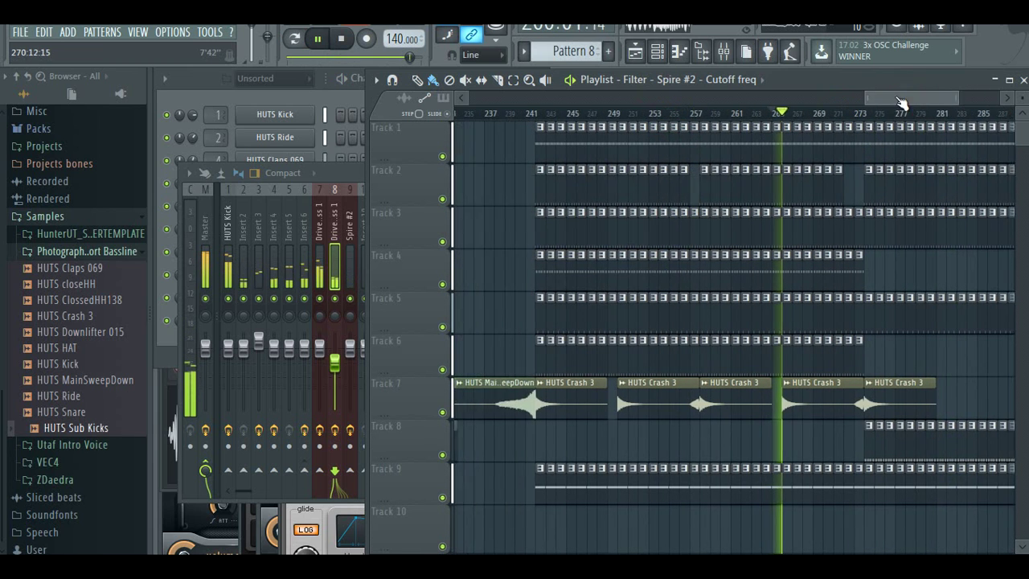
- Return to pattern mode and extend the Drive Bass 1 channel volume automation clip on Track 12 through bar 288
left_click(293, 40)
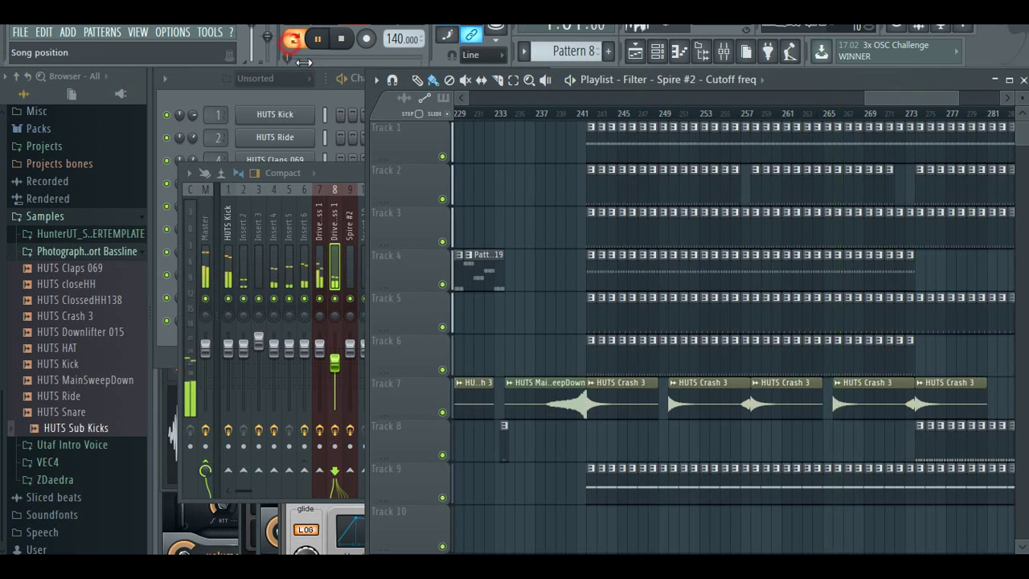
left_click(349, 96)
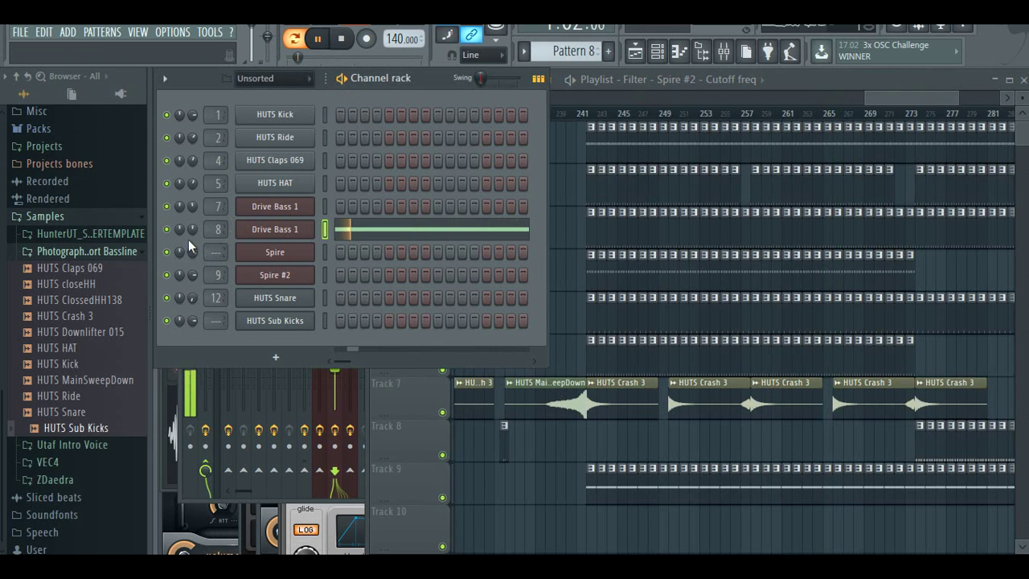
left_click(860, 100)
left_click_drag(815, 98, 470, 99)
scroll(868, 261, "down", 5)
scroll(852, 260, "down", 2)
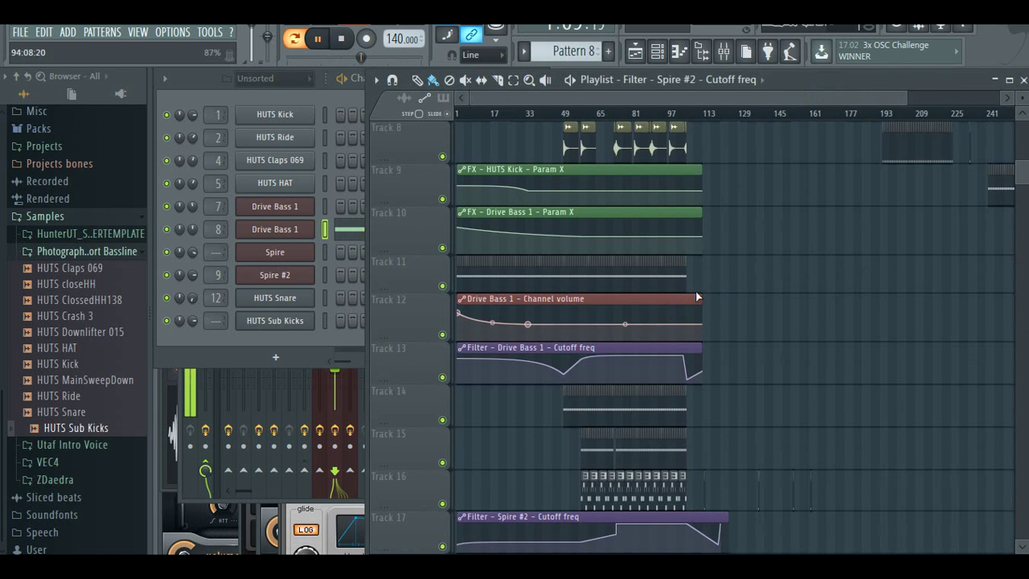
left_click_drag(701, 301, 757, 300)
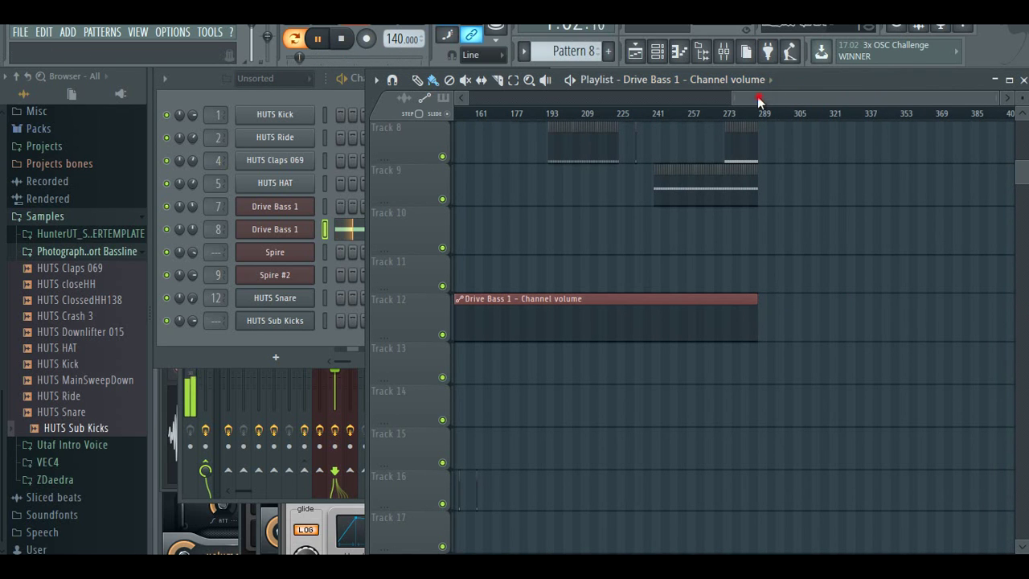
- Look through the earlier automation clips on the playlist tracks from Track 9 down to Track 28
left_click_drag(757, 96, 540, 97)
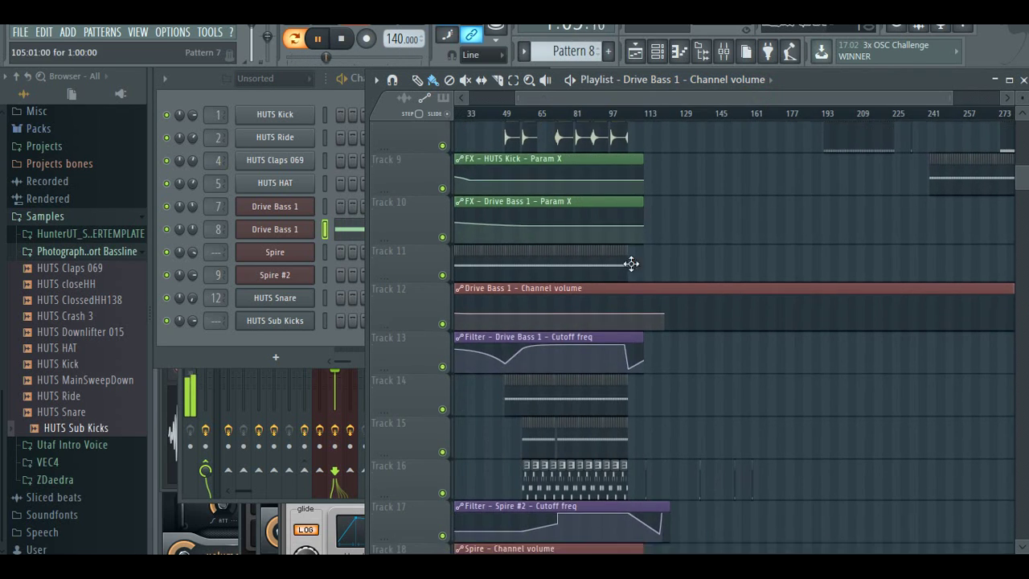
scroll(631, 263, "down", 5)
scroll(643, 317, "down", 8)
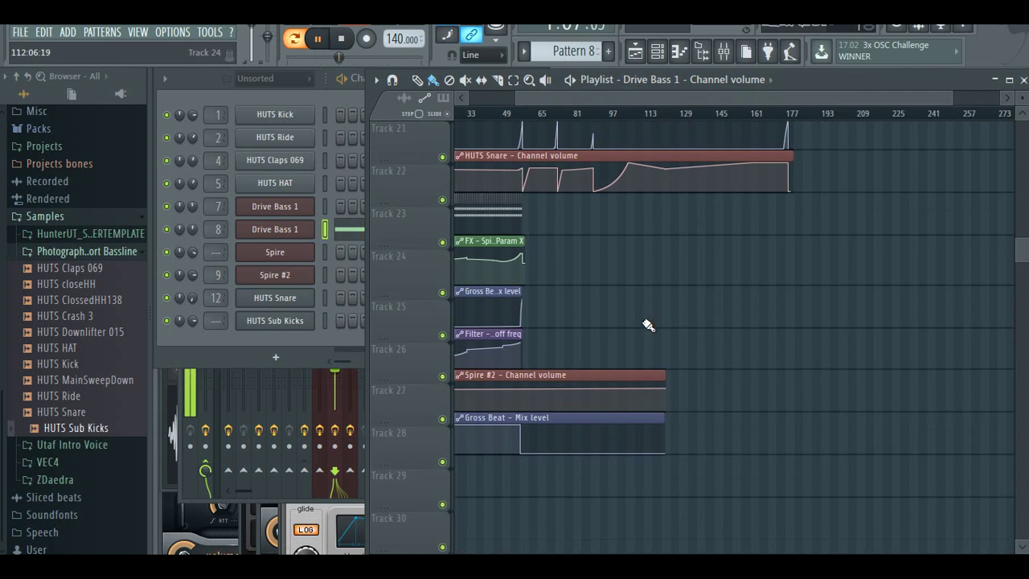
scroll(657, 331, "down", 4)
scroll(655, 333, "up", 14)
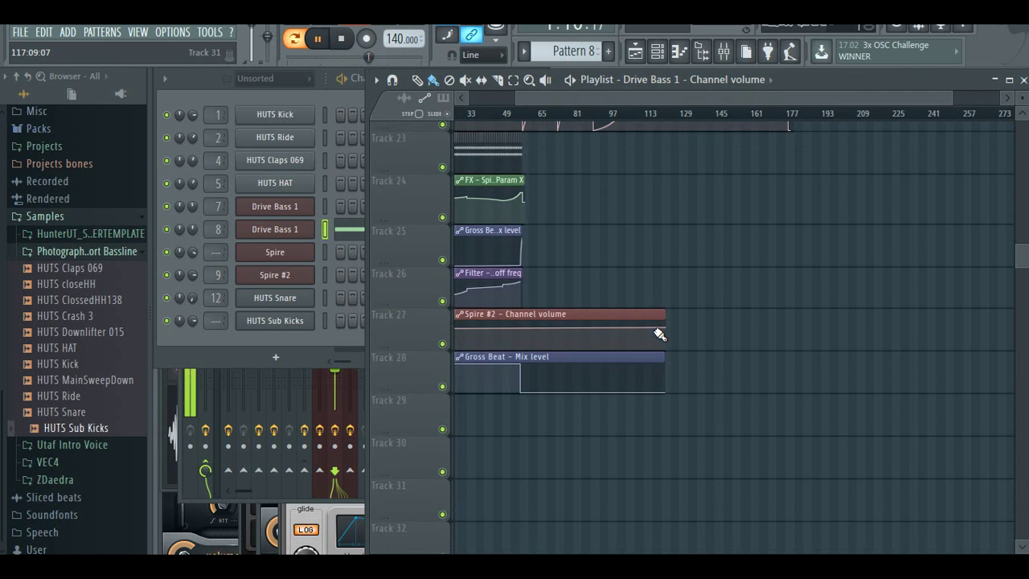
scroll(652, 333, "up", 2)
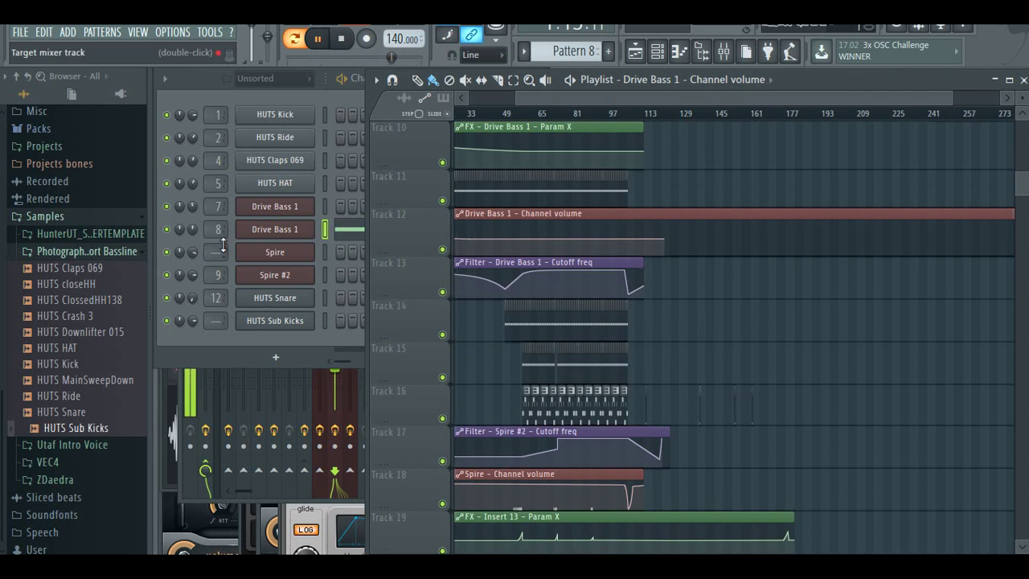
- Create a channel volume automation clip for the Drive Bass 1 channel on mixer track 8 and move it to Track 13
left_click(222, 98)
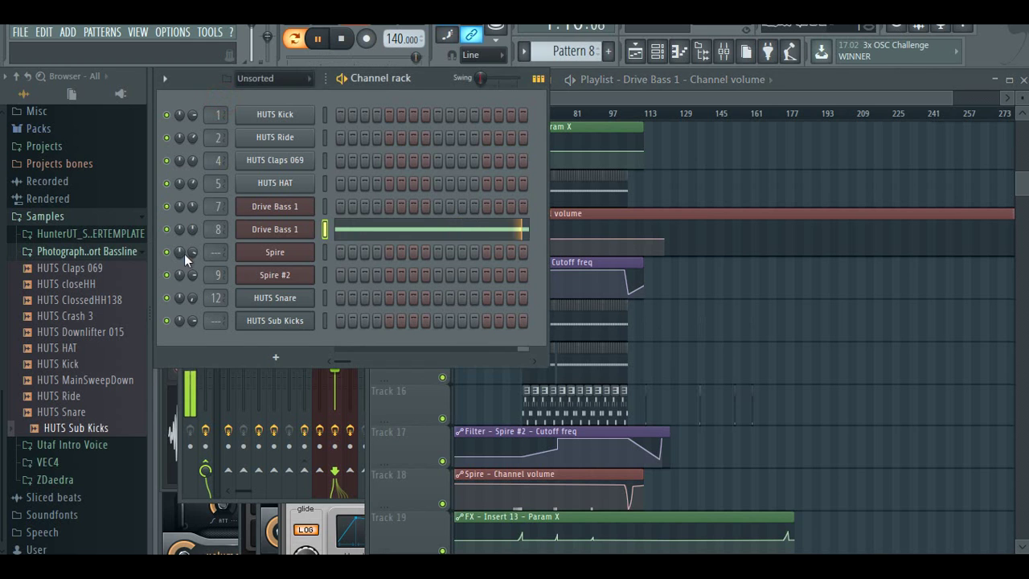
right_click(193, 227)
left_click(269, 327)
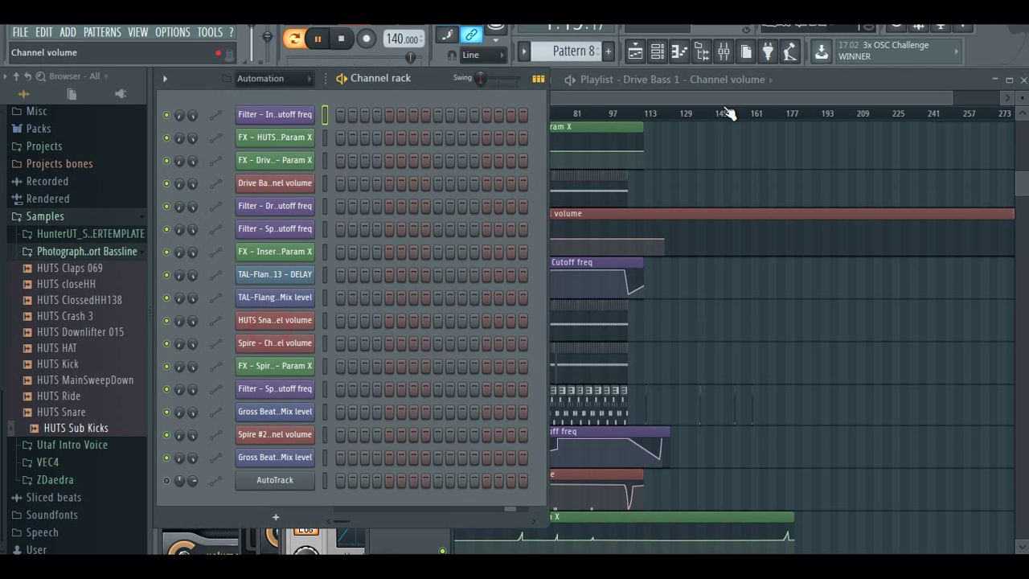
left_click(702, 97)
left_click_drag(788, 101, 841, 102)
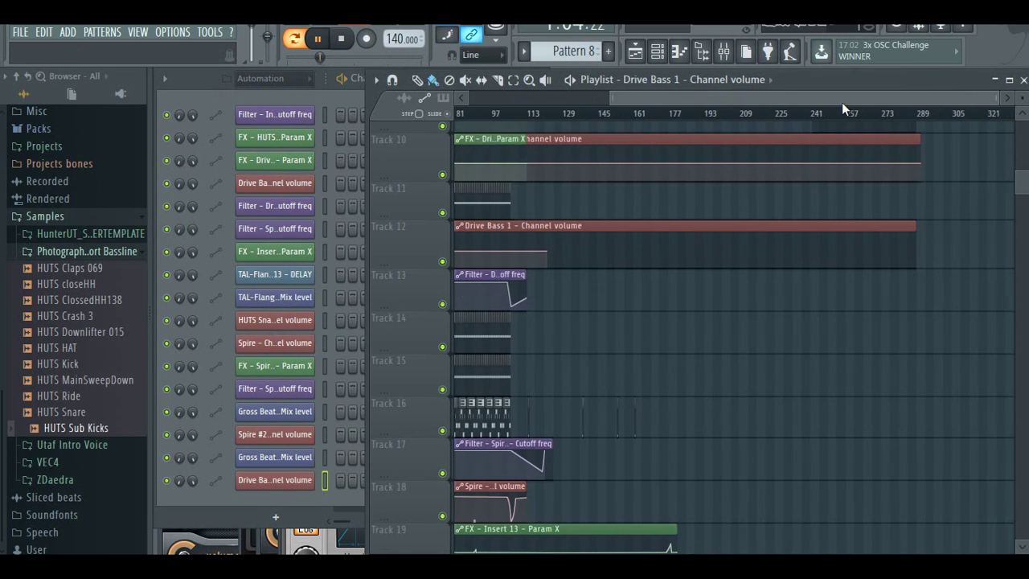
left_click_drag(795, 144, 716, 315)
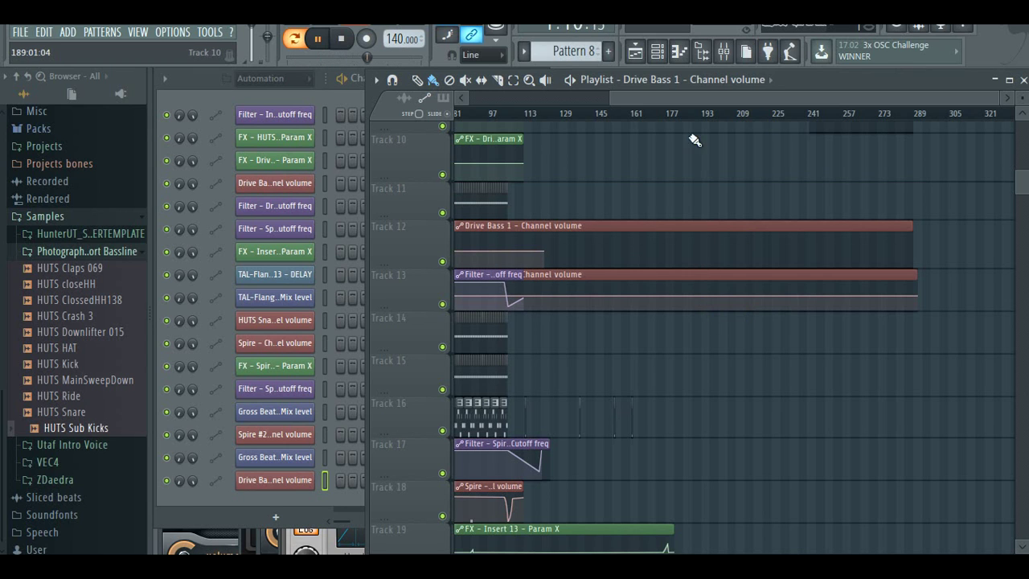
- Enlarge Track 13 and add a vertical step up at bar 242 in its Drive Bass 1 channel volume automation
left_click_drag(610, 100, 819, 97)
left_click(614, 114)
scroll(670, 269, "up", 3)
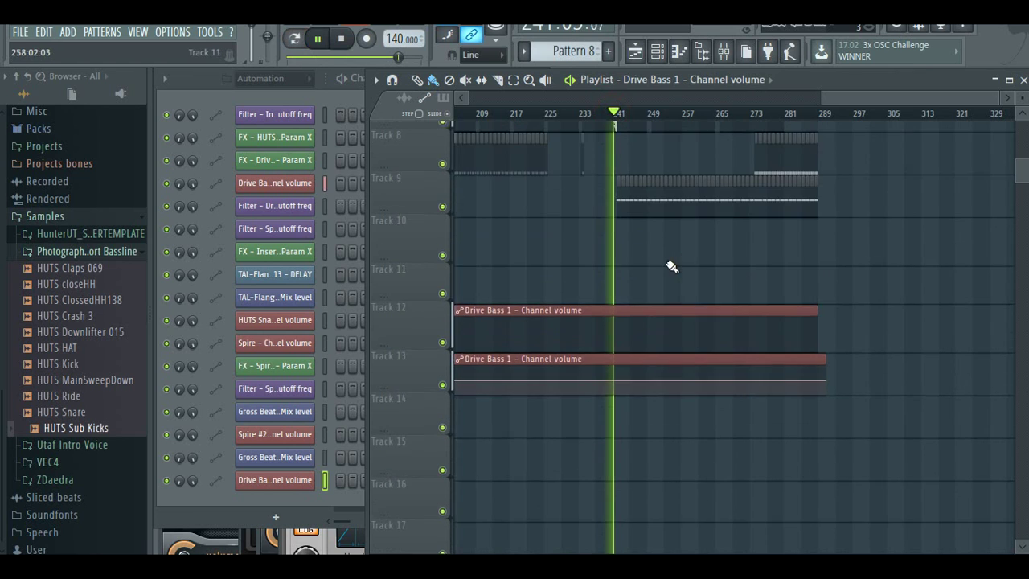
scroll(681, 350, "up", 1)
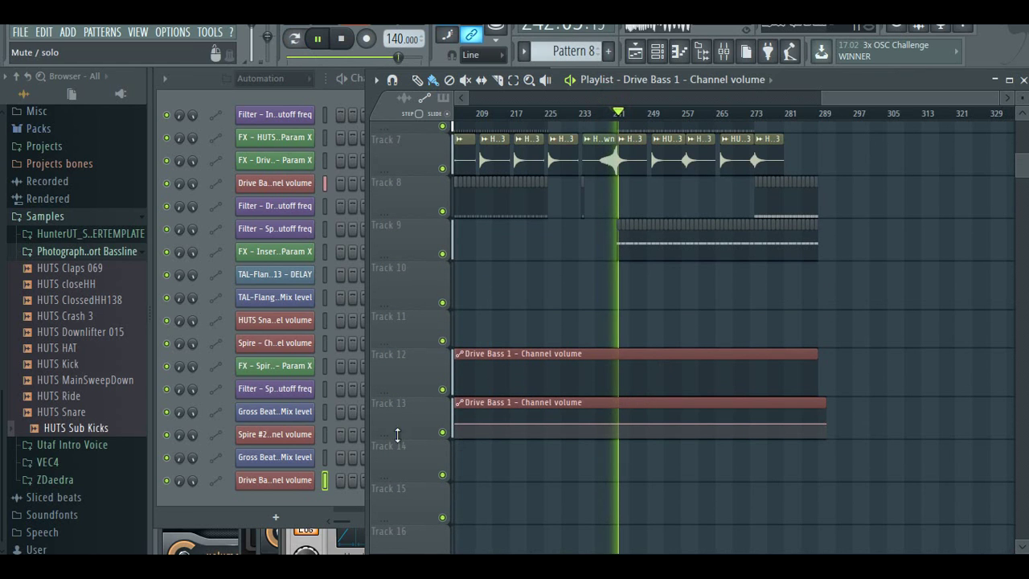
left_click_drag(392, 432, 391, 502)
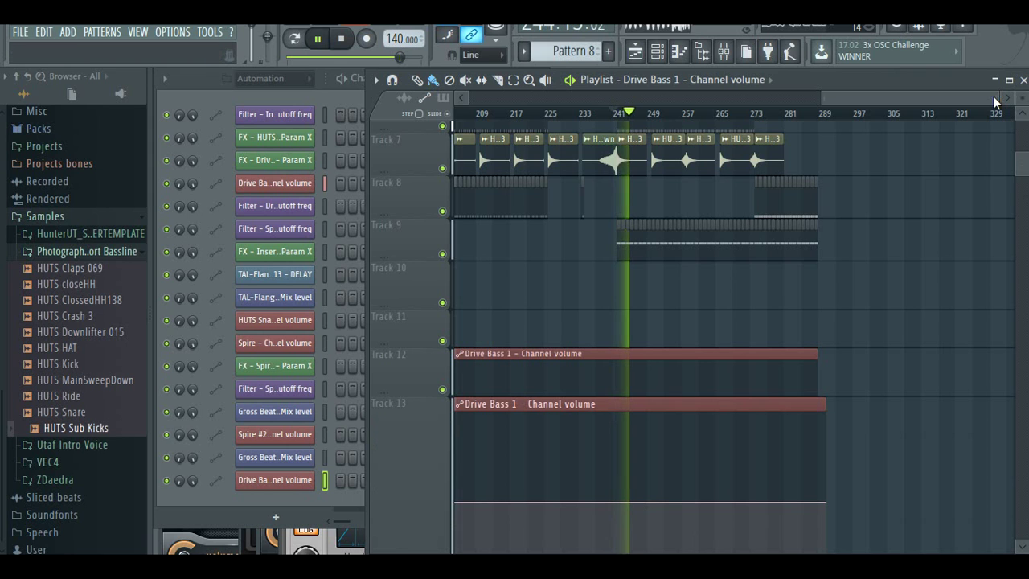
left_click_drag(996, 97, 892, 100)
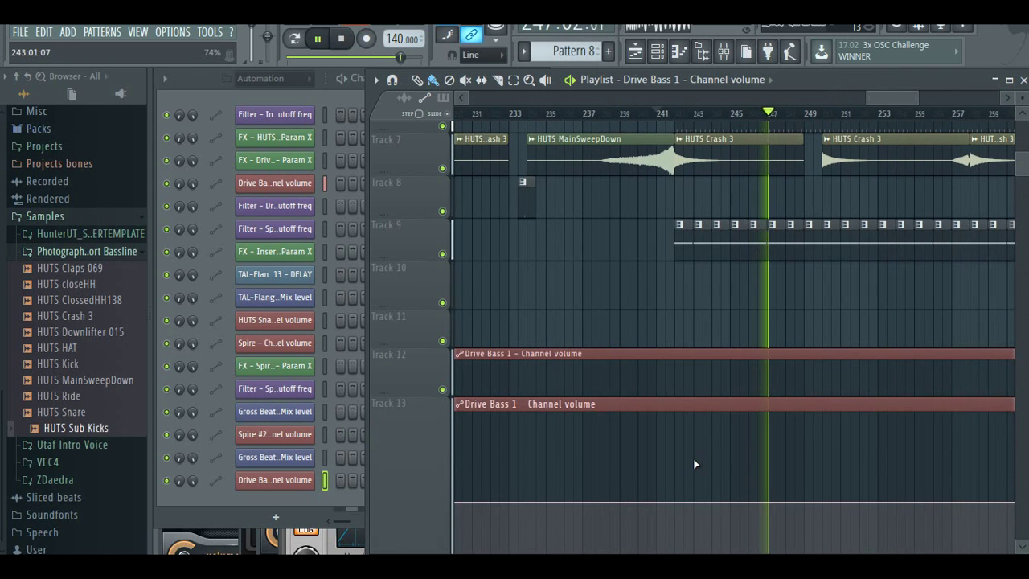
left_click(674, 501)
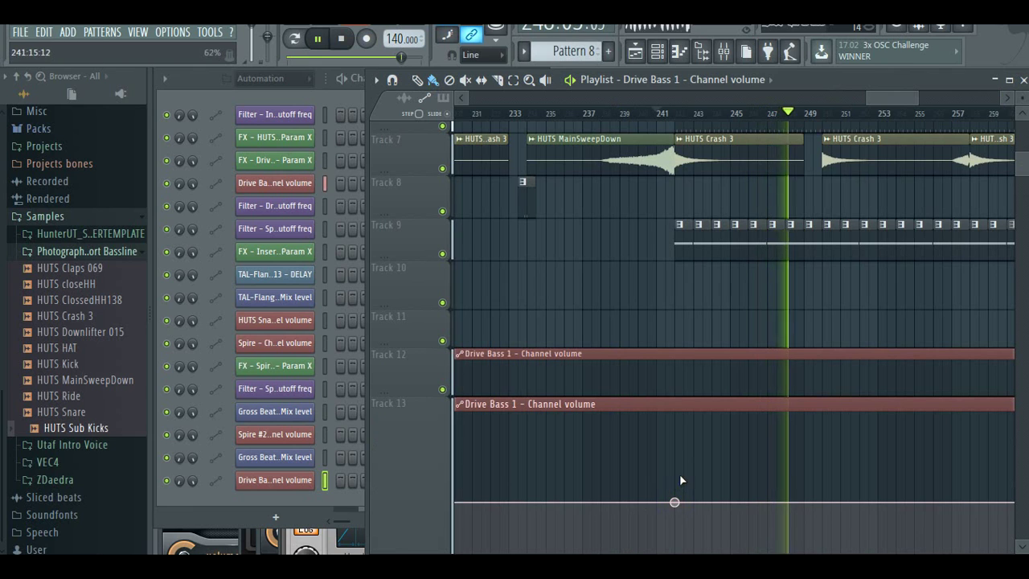
left_click(682, 476)
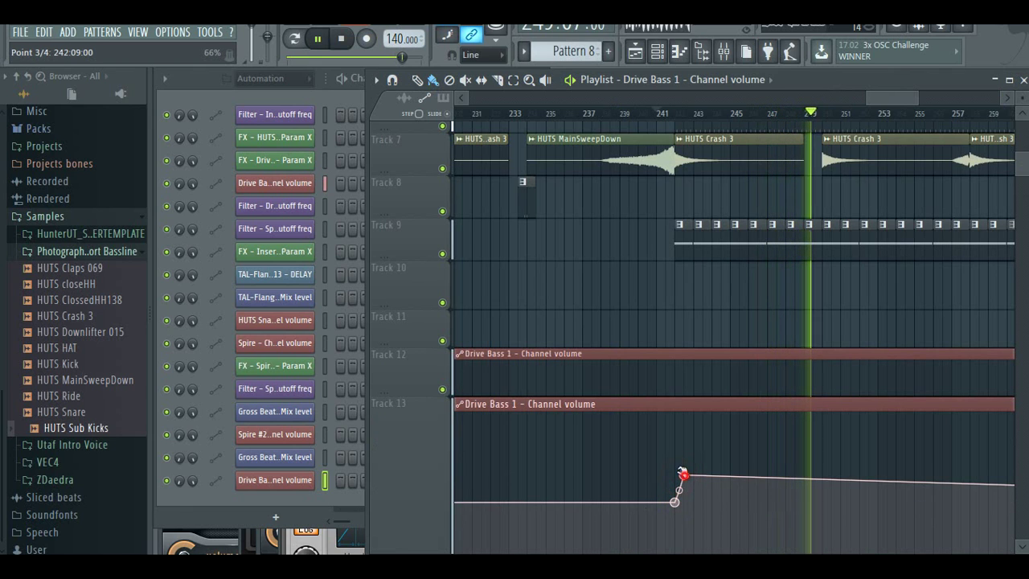
left_click_drag(683, 476, 675, 468)
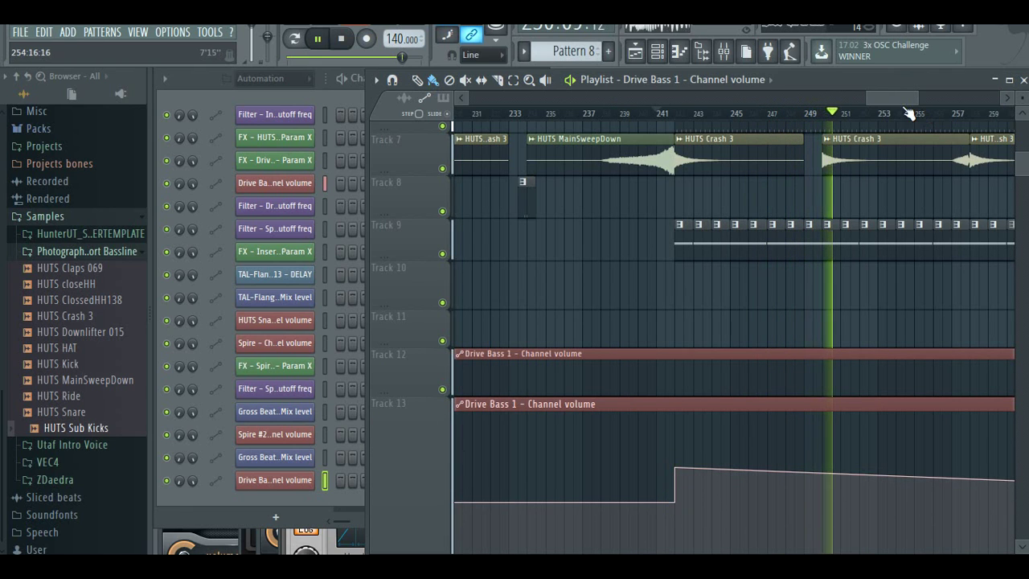
- Add a peak point at about bar 273 in the Track 13 volume automation so the level falls towards the clip's end
left_click_drag(898, 102, 952, 101)
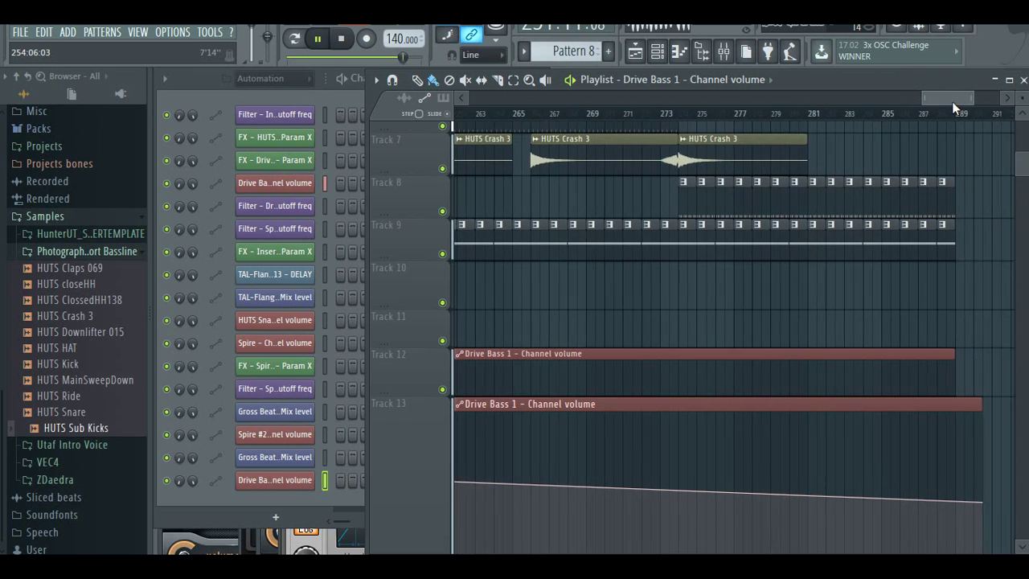
right_click(657, 442)
left_click_drag(659, 442, 656, 460)
- Move the Drive Bass 1 filter cutoff automation clip from Track 13 to Track 14 and extend it to bar 290
left_click_drag(925, 100, 730, 101)
left_click(643, 114)
left_click_drag(836, 94, 650, 110)
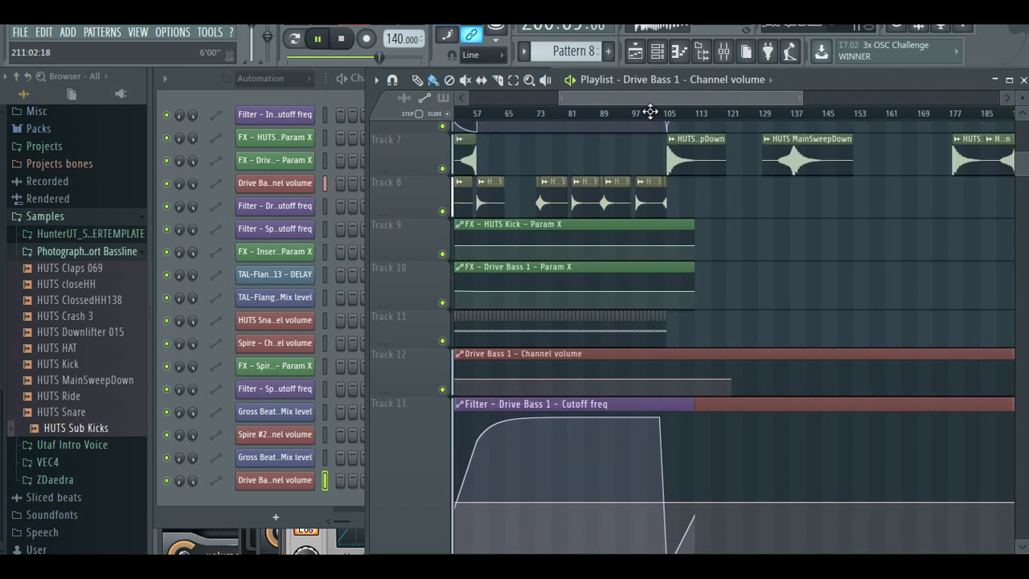
scroll(607, 364, "down", 3)
left_click_drag(630, 278, 623, 516)
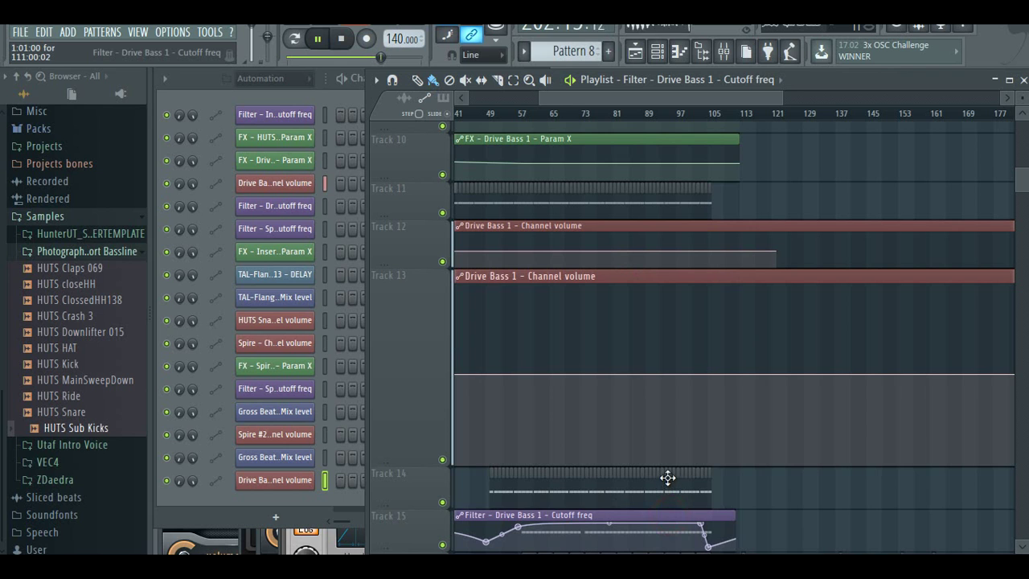
left_click_drag(668, 477, 659, 469)
left_click_drag(735, 475, 890, 469)
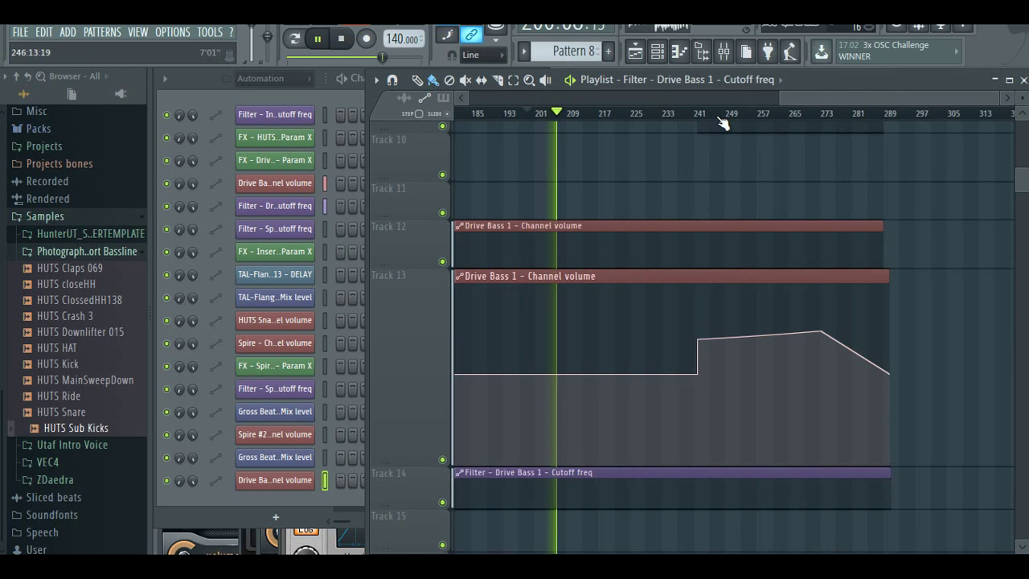
- Add cutoff points near bars 241 and 274 on Track 14, with a fall to about 29% at bar 290
left_click(714, 114)
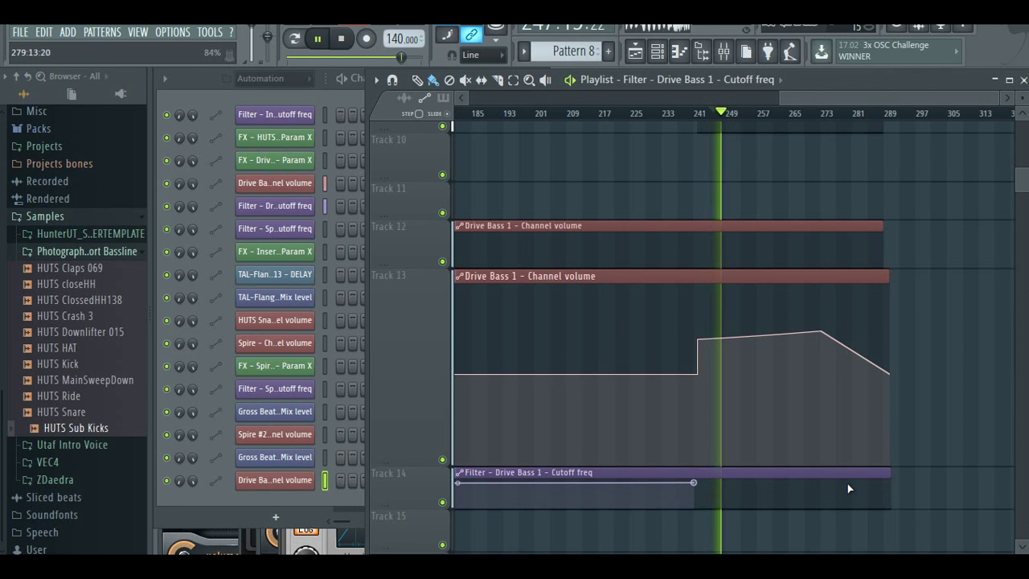
left_click_drag(882, 482, 836, 482)
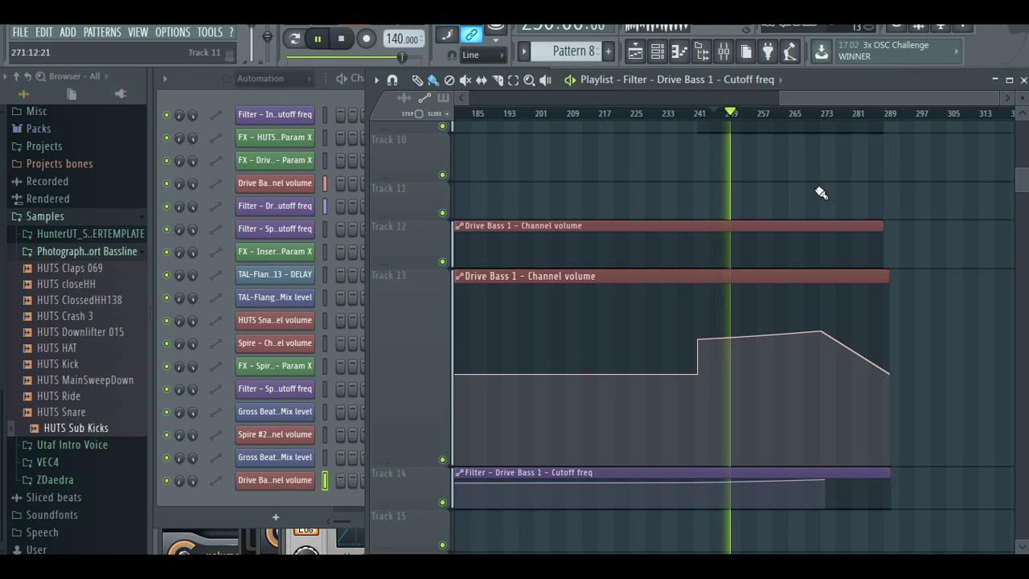
left_click_drag(779, 98, 922, 98)
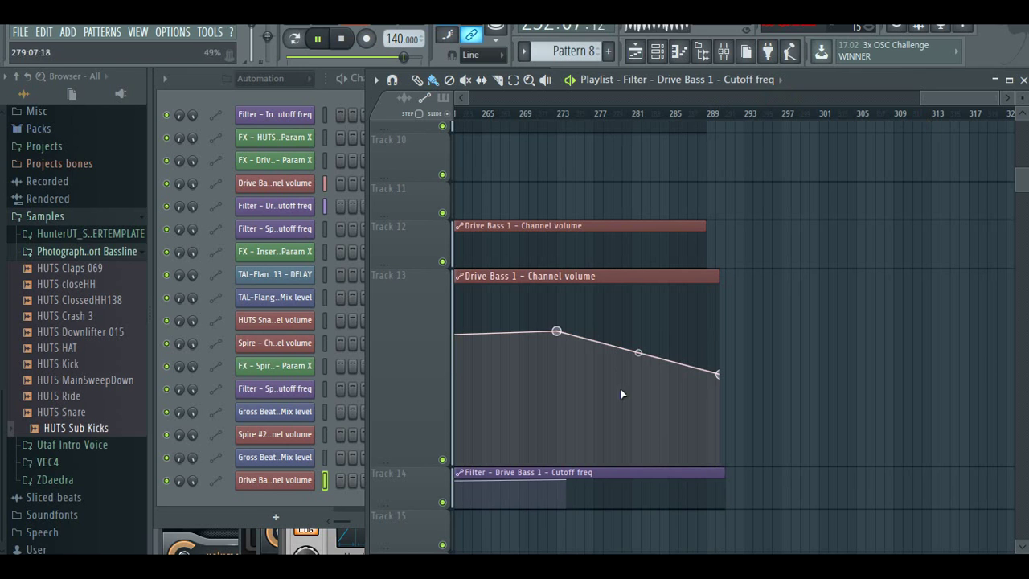
left_click_drag(718, 498, 716, 499)
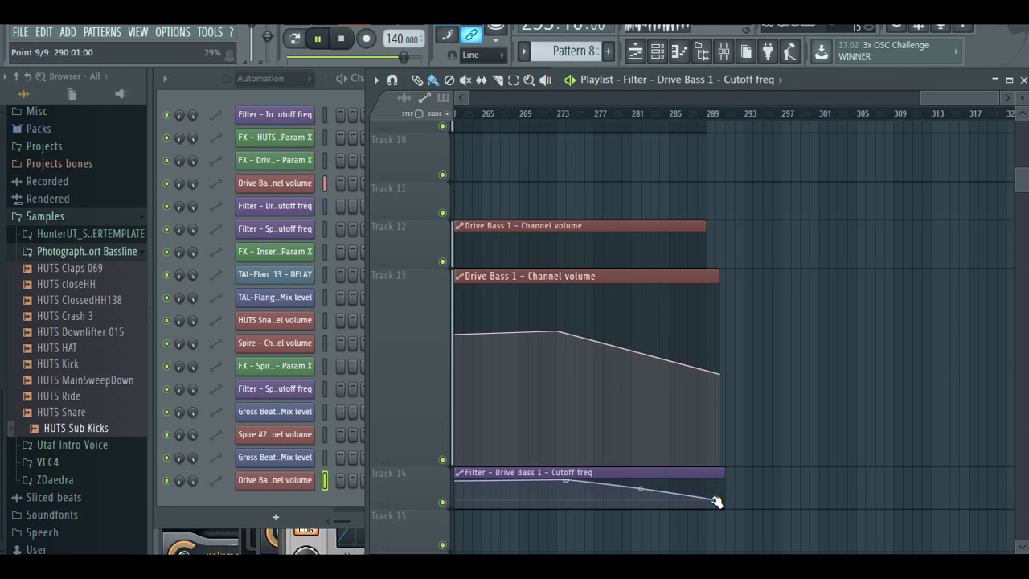
- Bend the closing Track 14 cutoff fall into a downward curve and add a point near bar 272 to ease its start
left_click(556, 113)
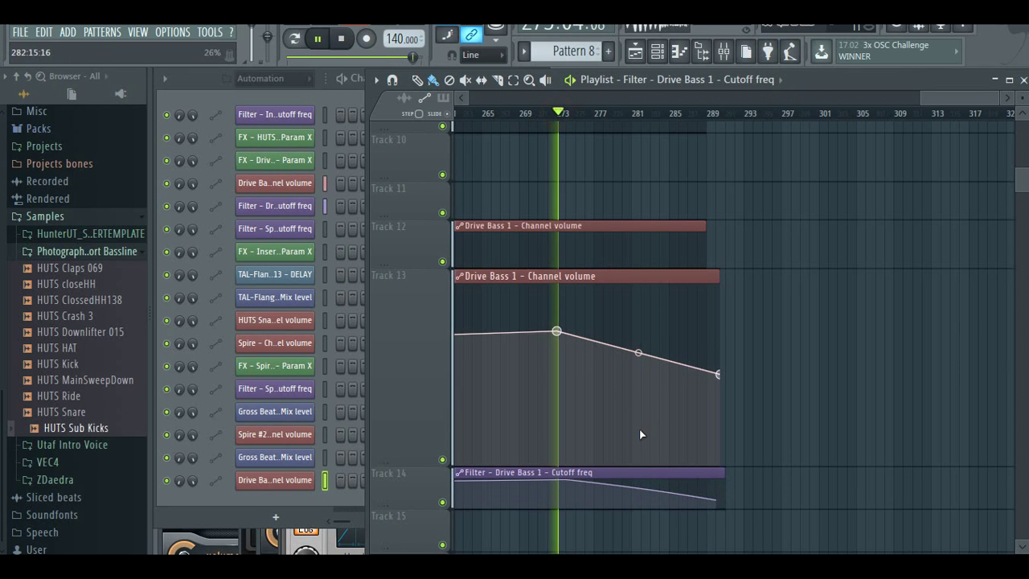
left_click_drag(639, 488, 640, 495)
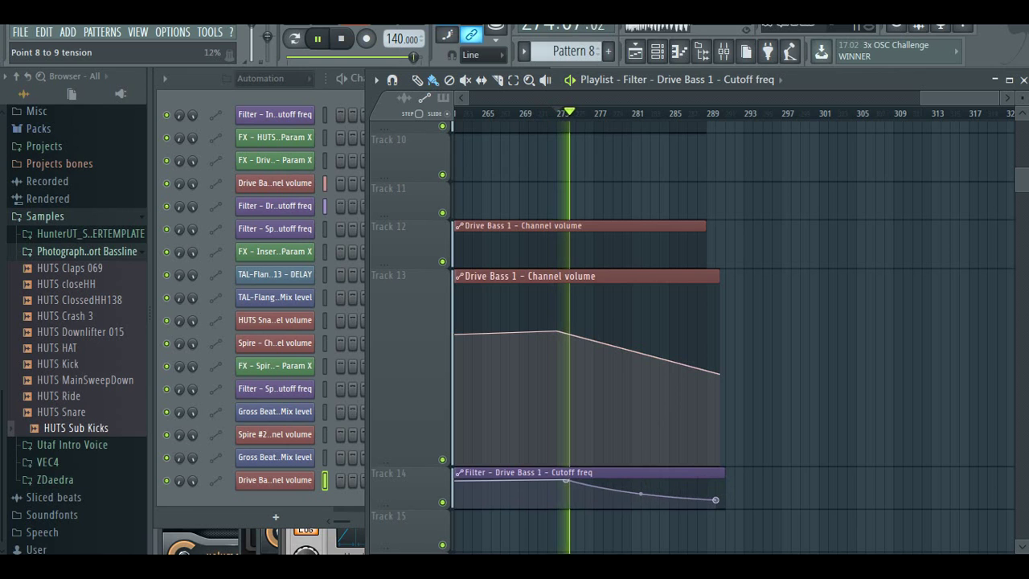
left_click_drag(567, 482, 548, 480)
right_click(556, 482)
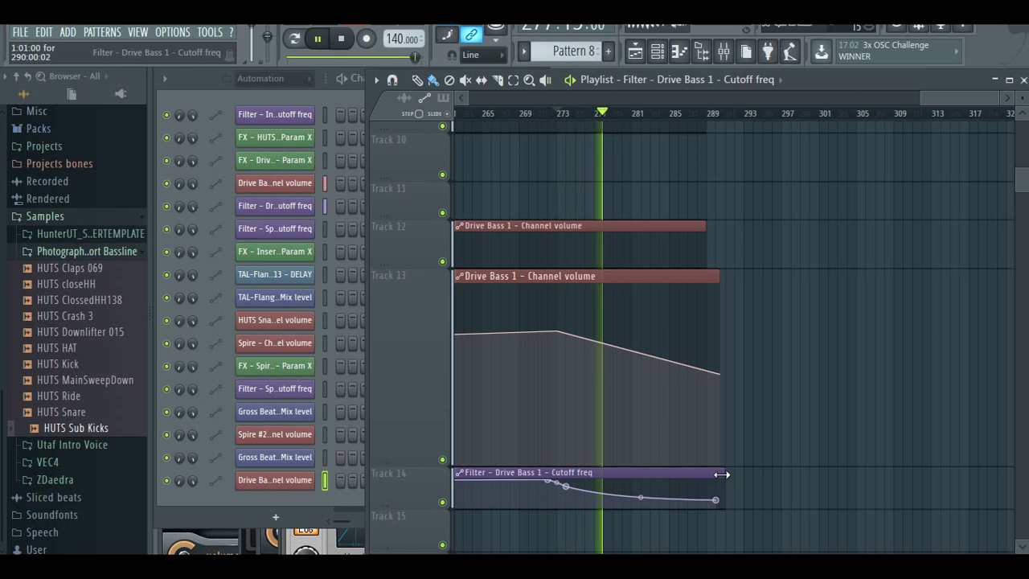
- Place a HUTS Crash 3 clip at bar 290 on Track 7 and delete the stray copy on Track 6
scroll(761, 322, "up", 5)
scroll(762, 321, "up", 3)
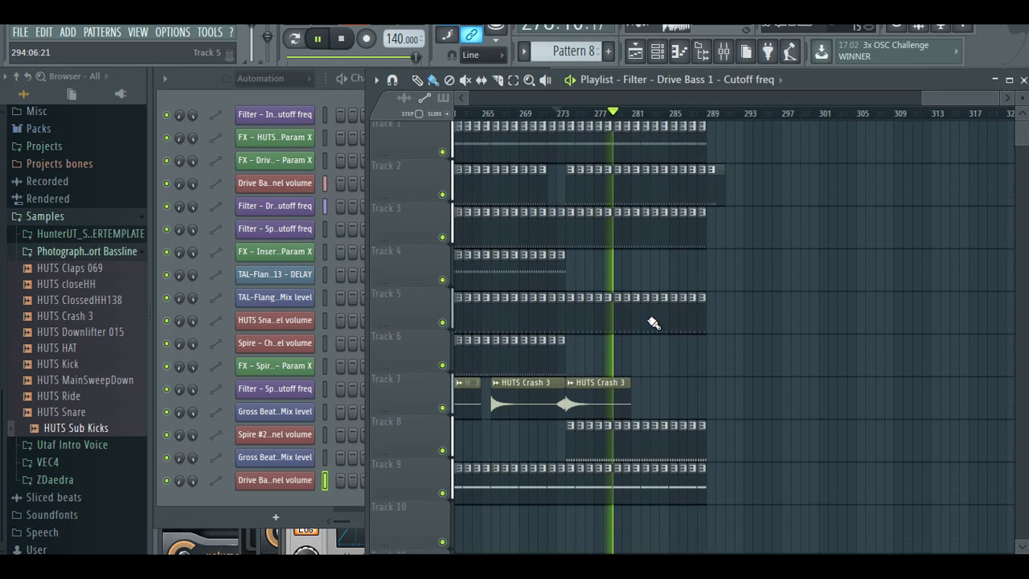
left_click(585, 405)
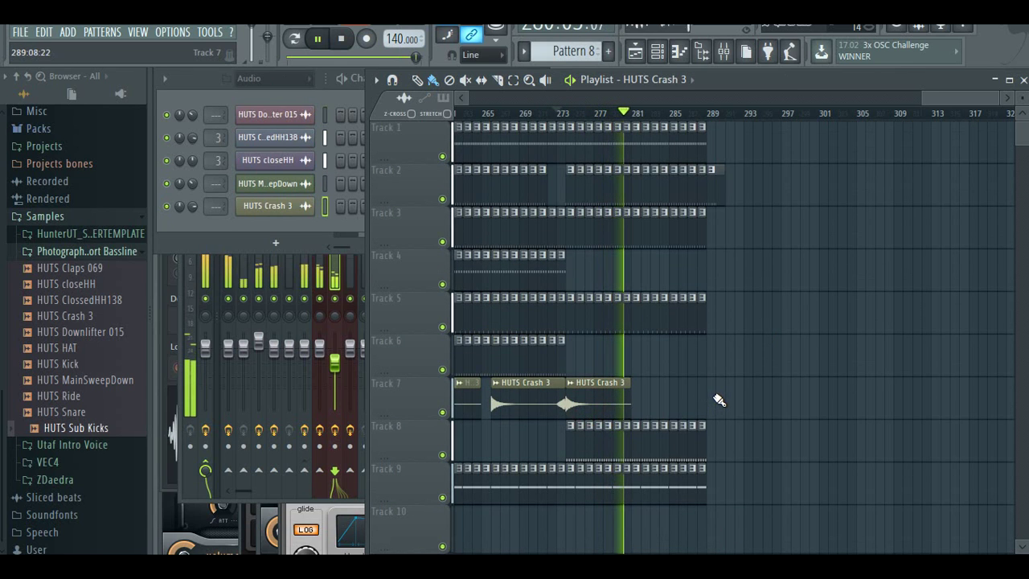
left_click(716, 400)
left_click(793, 348)
right_click(829, 352)
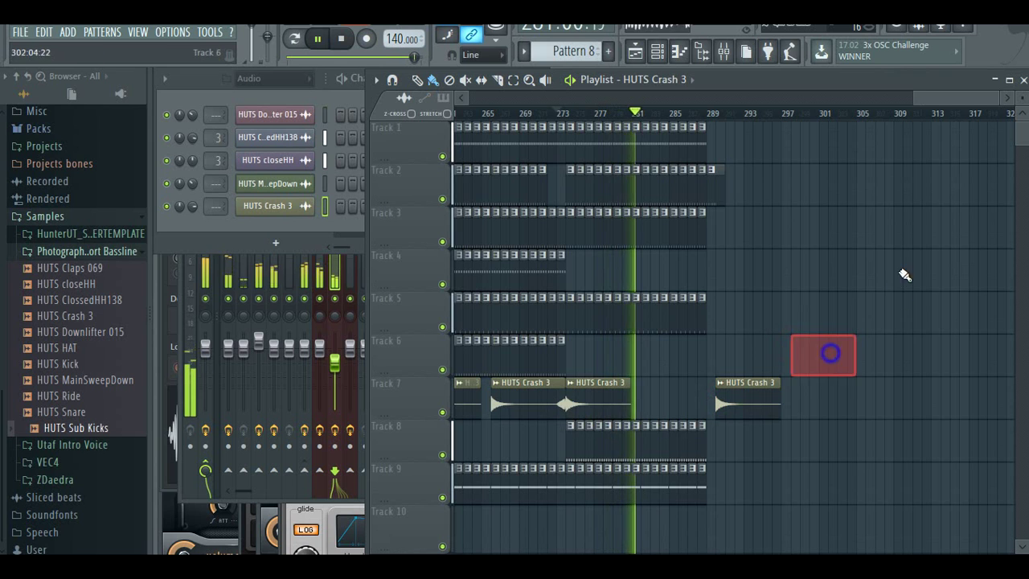
- Move the Insert 6 filter cutoff automation clip from Track 6 to Track 11 and extend it to bar 290
left_click_drag(948, 100, 681, 104)
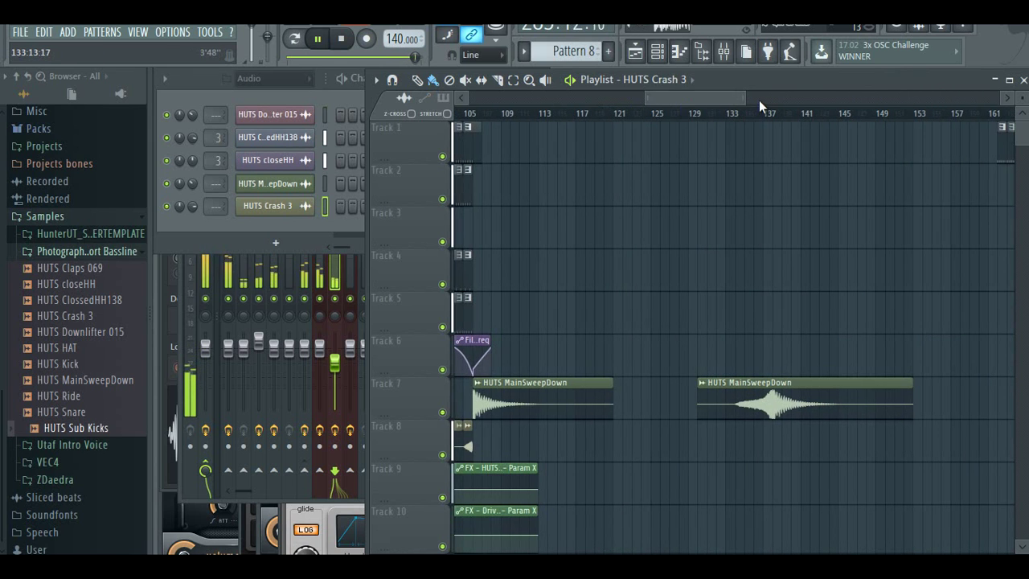
mouse_move(743, 98)
left_mouse_down()
mouse_move(825, 97)
mouse_move(761, 99)
left_mouse_up()
scroll(616, 191, "down", 5)
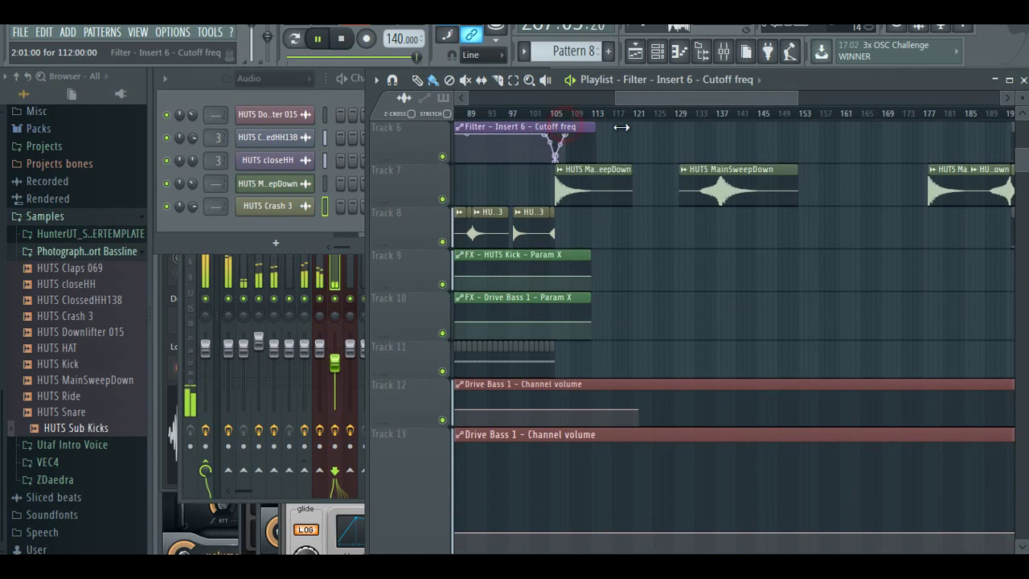
left_click_drag(620, 126, 798, 370)
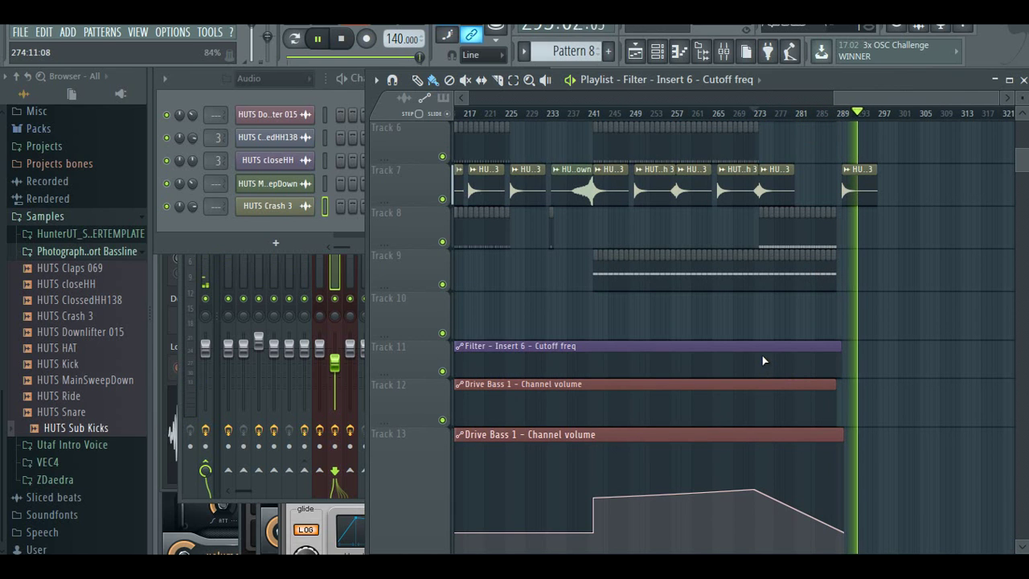
- Add points to the Insert 6 cutoff automation so it curves down from about bar 274 to about 16% at bar 290
right_click(761, 357)
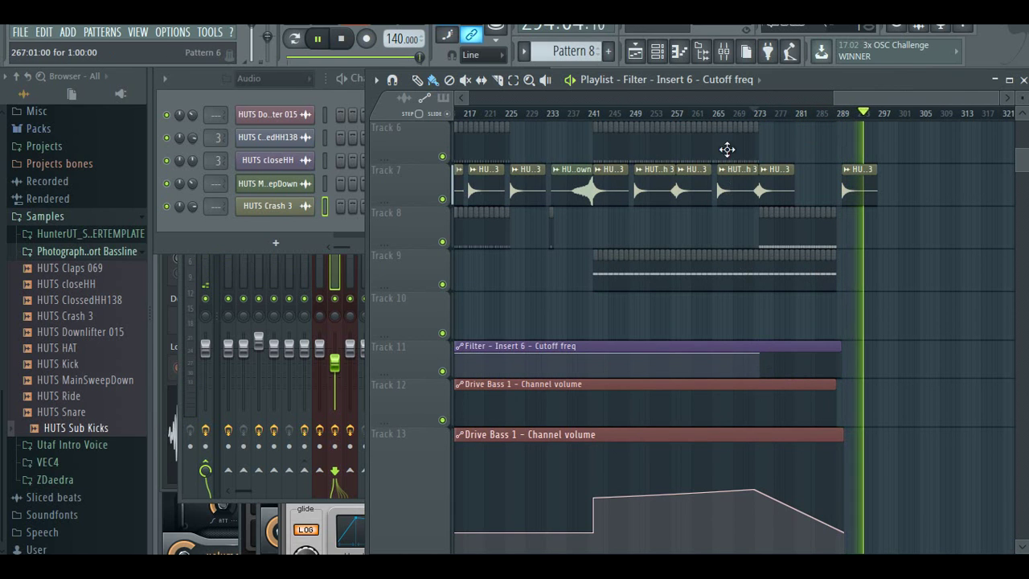
left_click(744, 121)
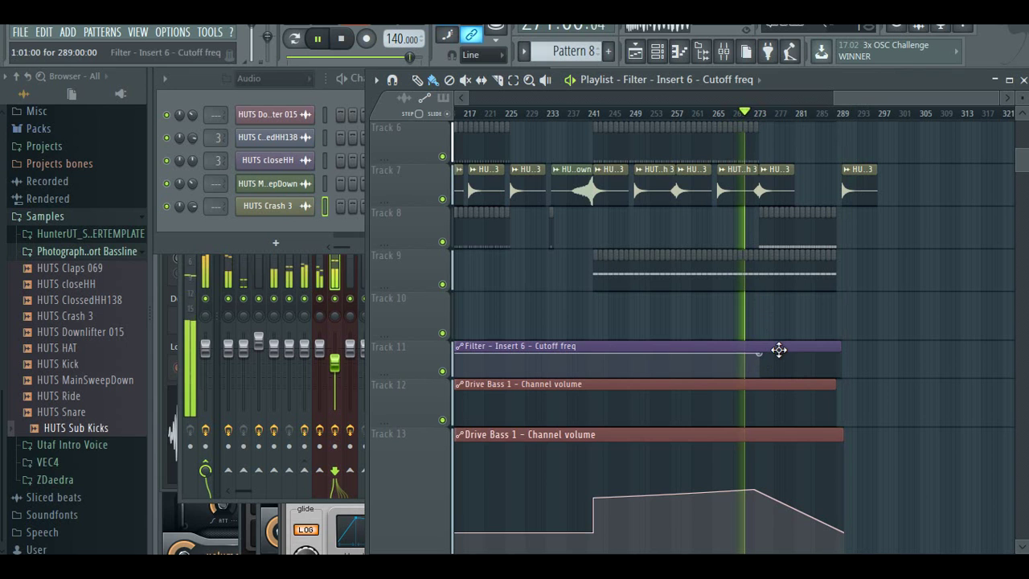
right_click(842, 371)
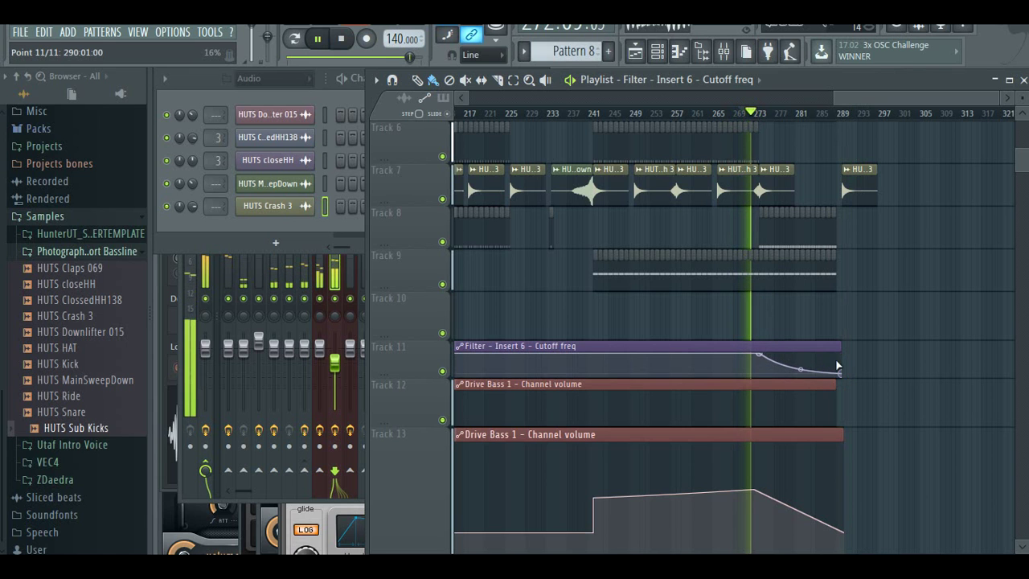
- Extend the pattern rows on Tracks 1, 3, 5, 8 and 9 with one more one-bar clip each at bar 289
scroll(833, 196, "up", 5)
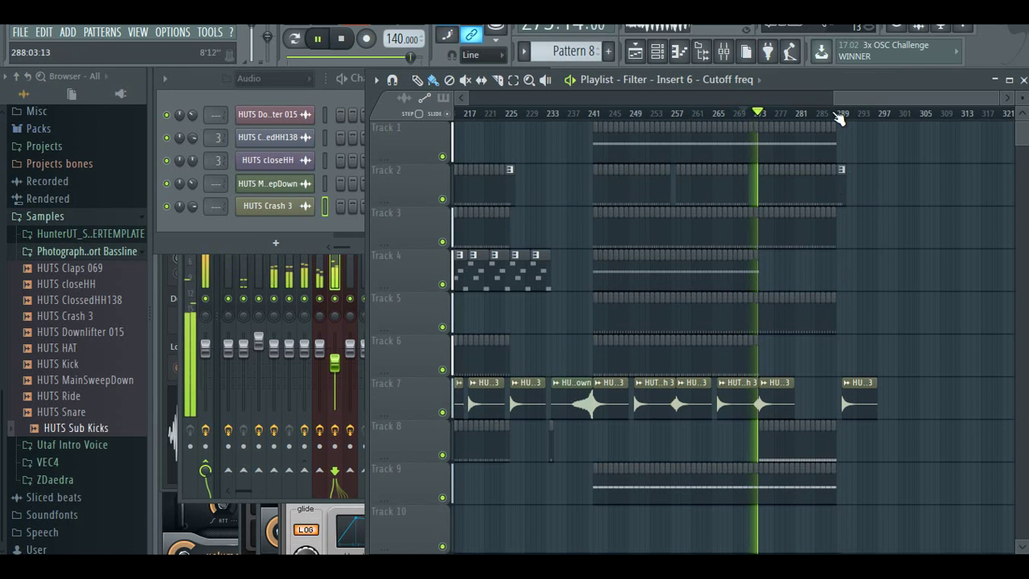
left_click_drag(838, 118, 928, 113)
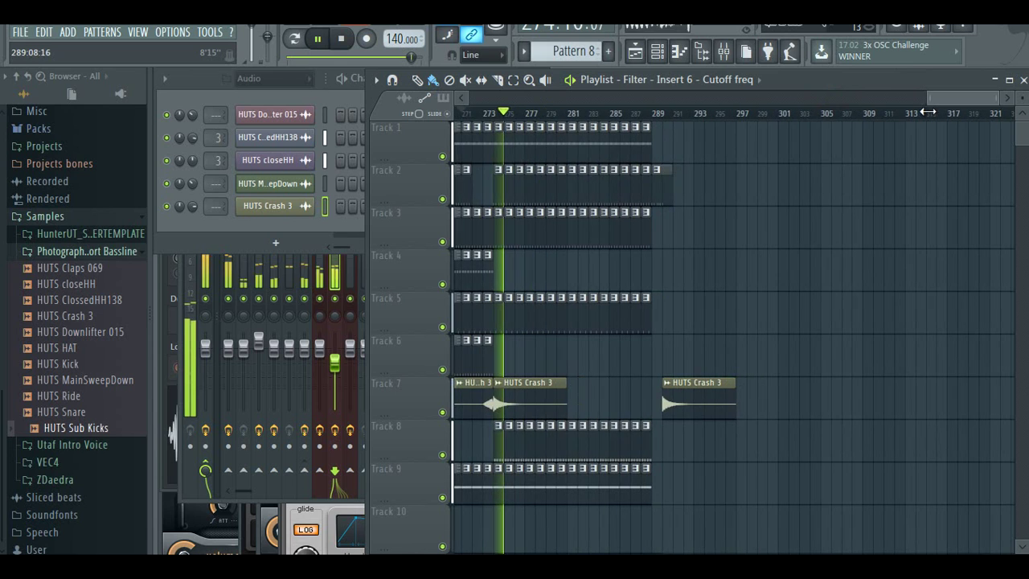
left_click(648, 152)
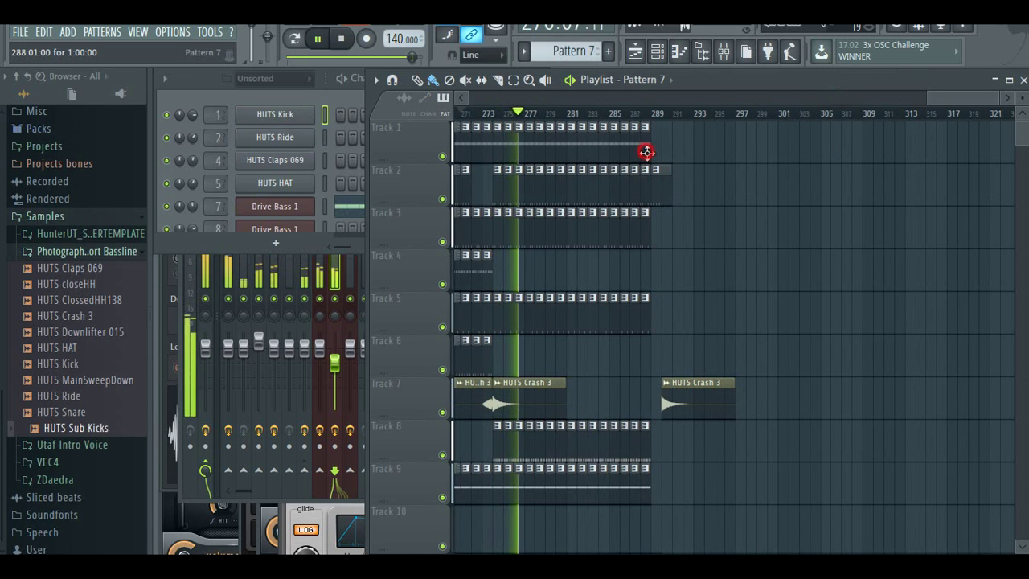
left_click(647, 241)
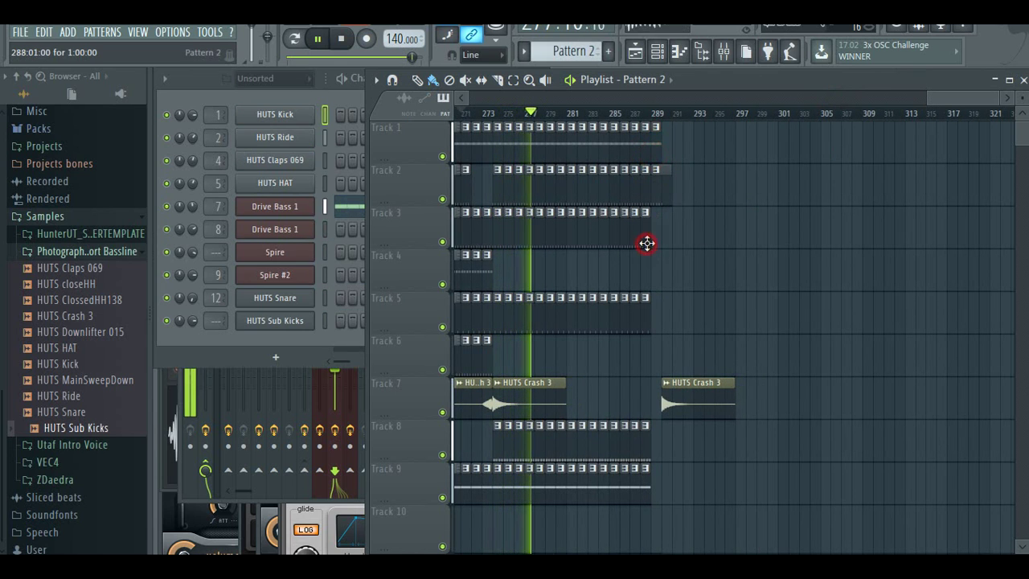
left_click(651, 326)
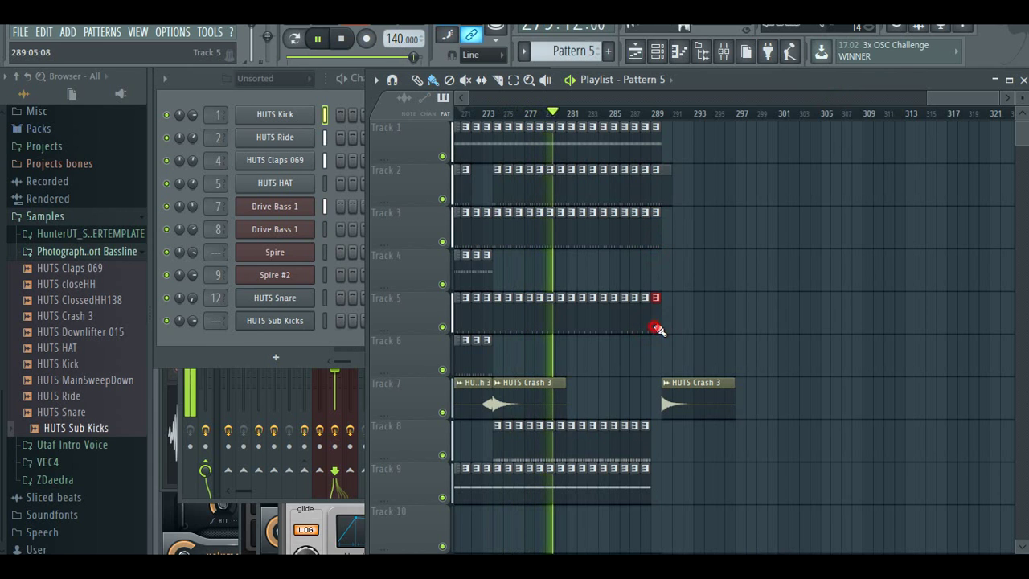
left_click(645, 445)
left_click(658, 448)
left_click(645, 485)
left_click(654, 487)
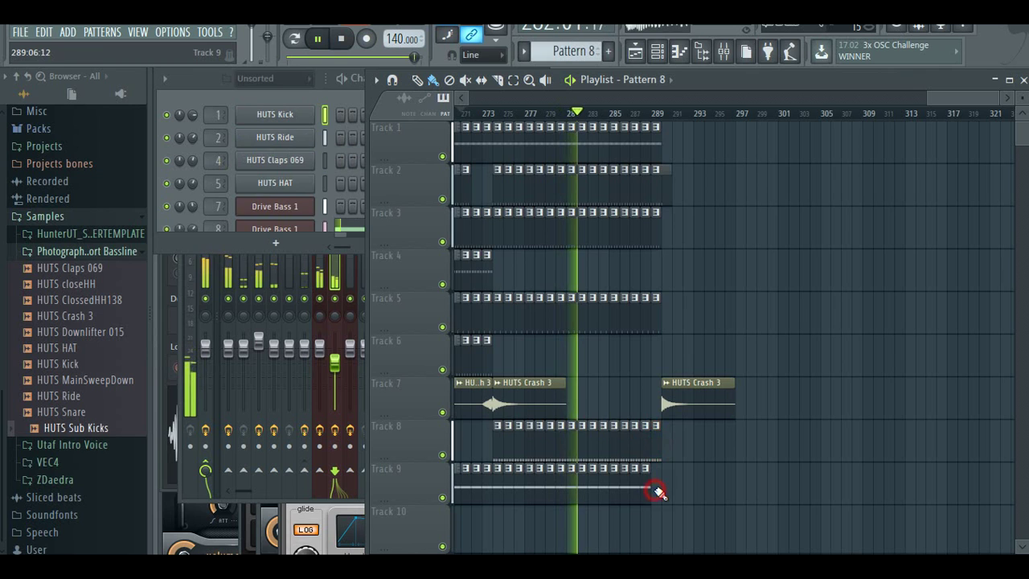
scroll(639, 439, "down", 4)
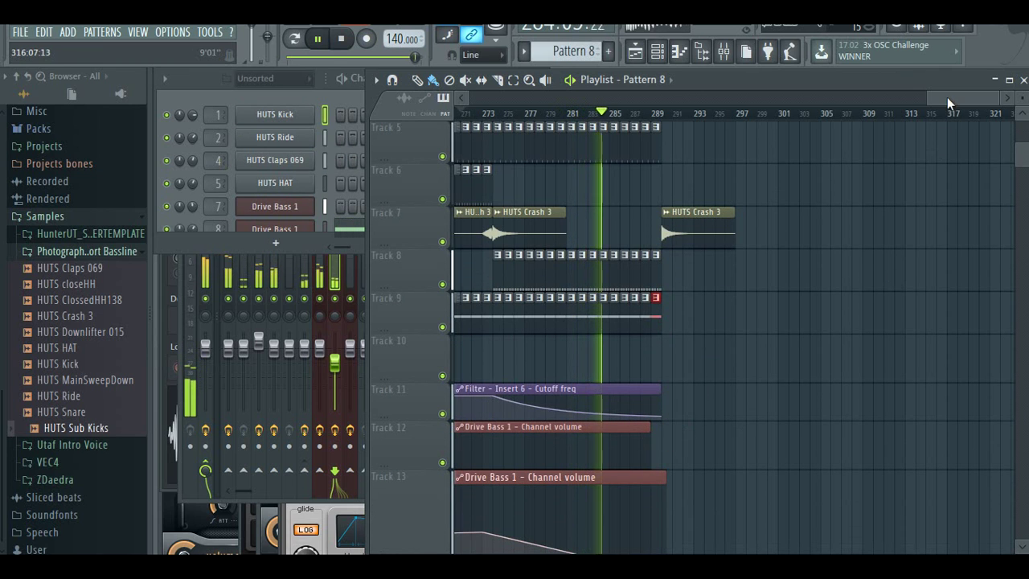
left_click_drag(950, 103, 944, 103)
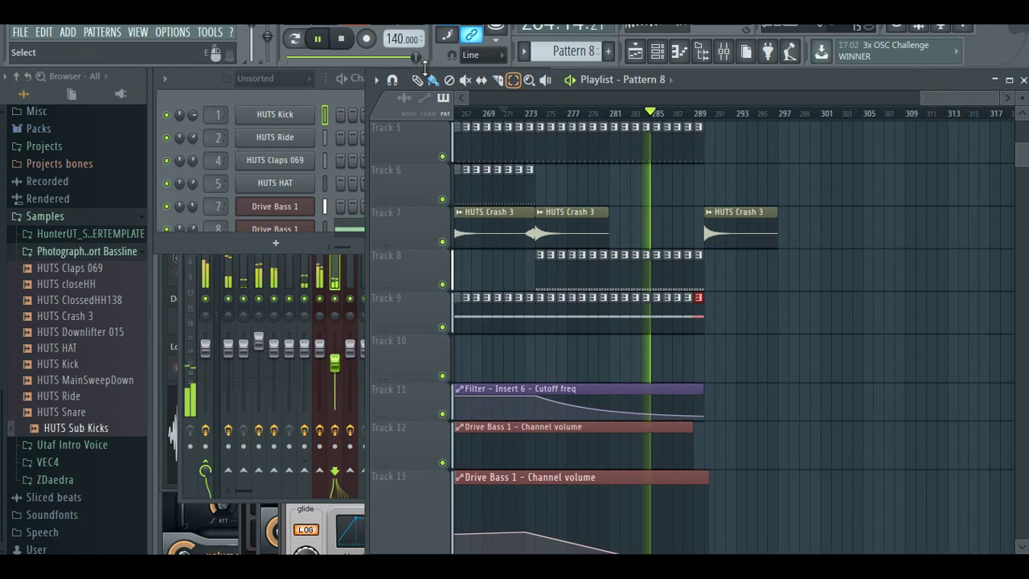
- Raise the last point of the Filter - Insert 6 - Cutoff freq automation to about 44%
left_click(330, 92)
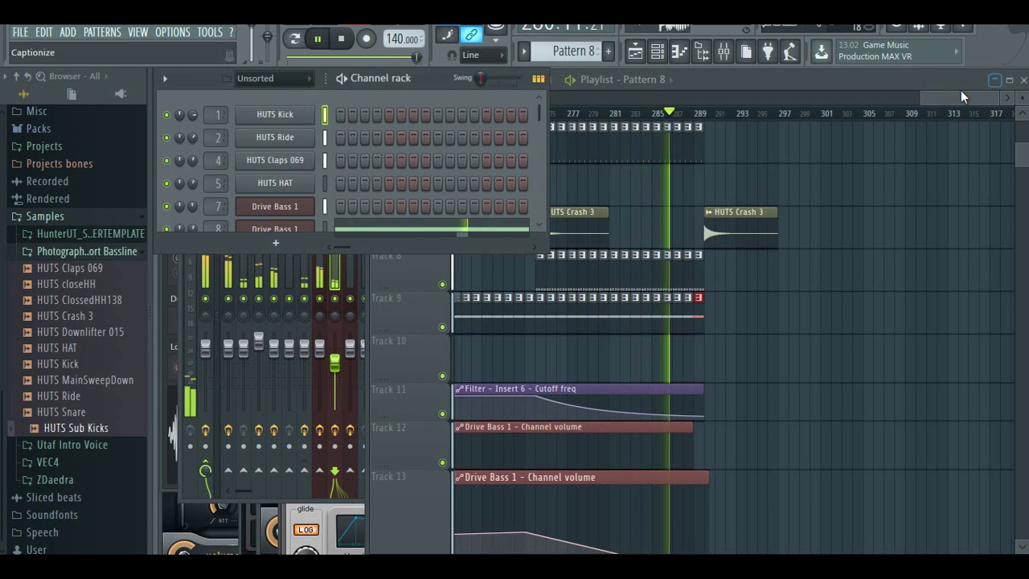
left_click_drag(951, 95, 934, 94)
scroll(838, 238, "down", 4)
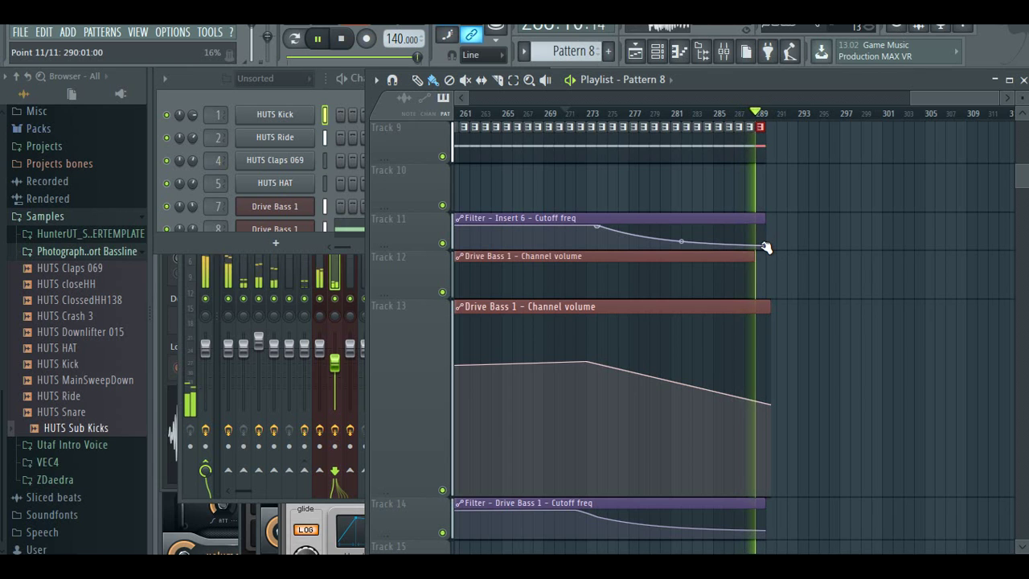
left_click_drag(768, 246, 766, 241)
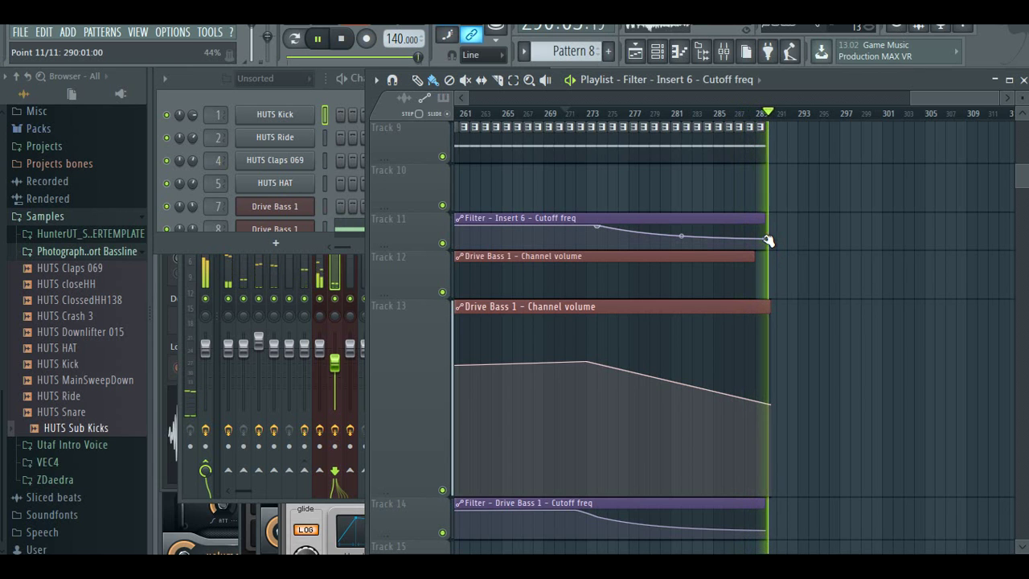
- Replay from around bar 283 and lower the last point of the Filter - Drive Bass 1 - Cutoff freq automation to nearly zero
left_click(683, 113)
scroll(753, 510, "down", 4)
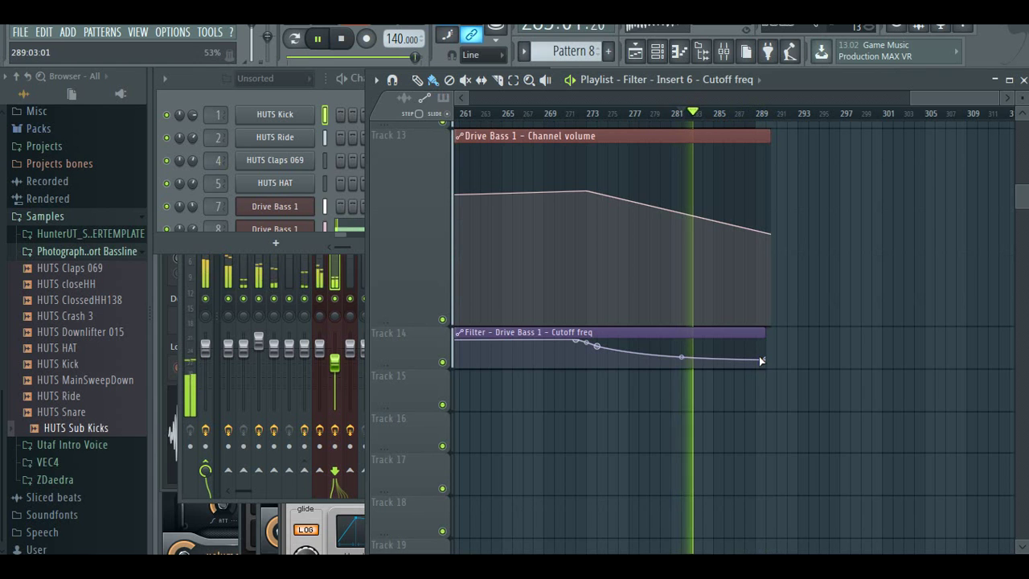
left_click_drag(759, 358, 764, 367)
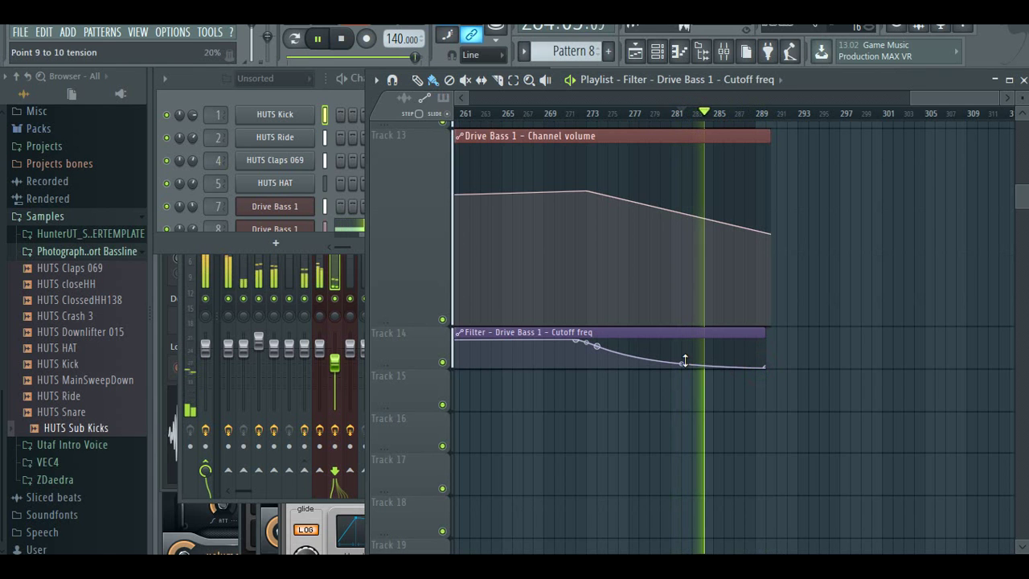
- Extend the FX - HUTS Kick - Param X automation clip on track 9 past the end of the song's patterns
scroll(697, 349, "up", 8)
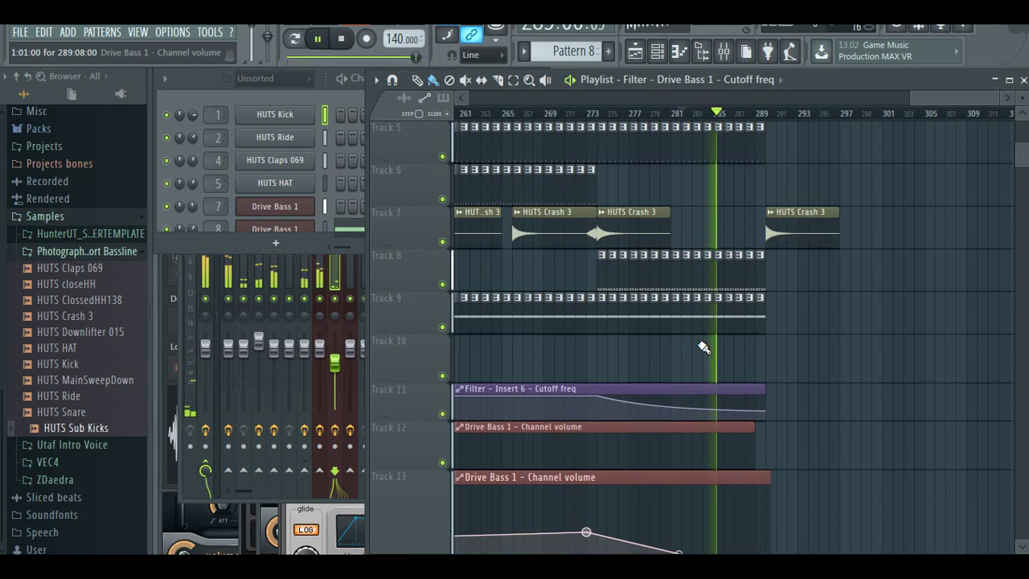
scroll(703, 347, "up", 4)
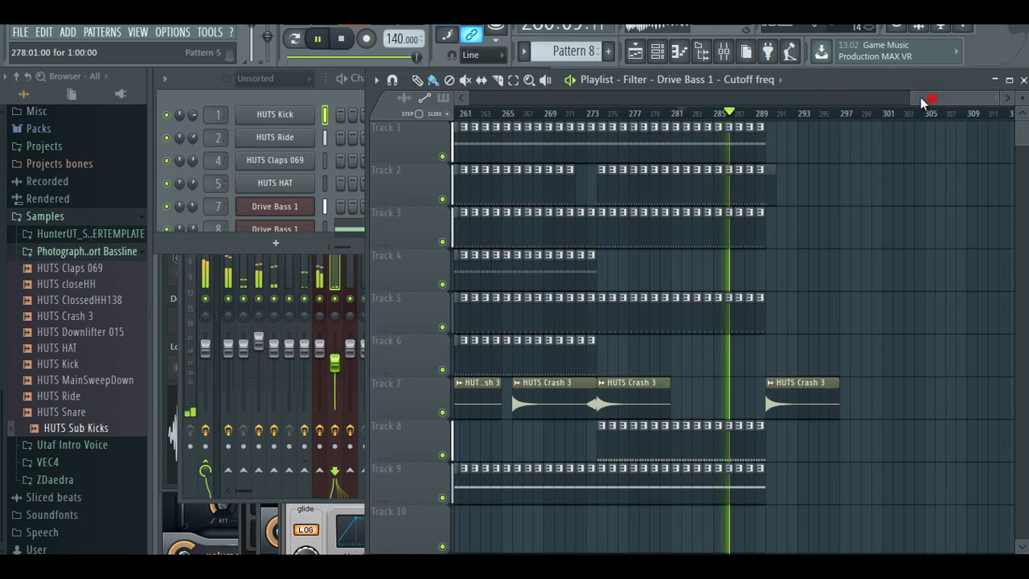
left_click_drag(920, 97, 498, 101)
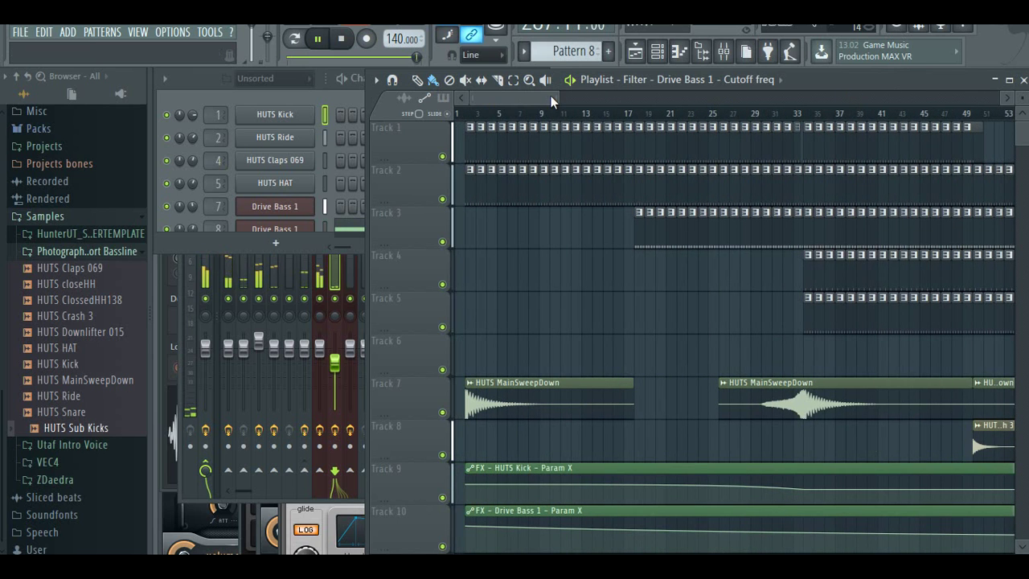
left_click_drag(656, 98, 1000, 97)
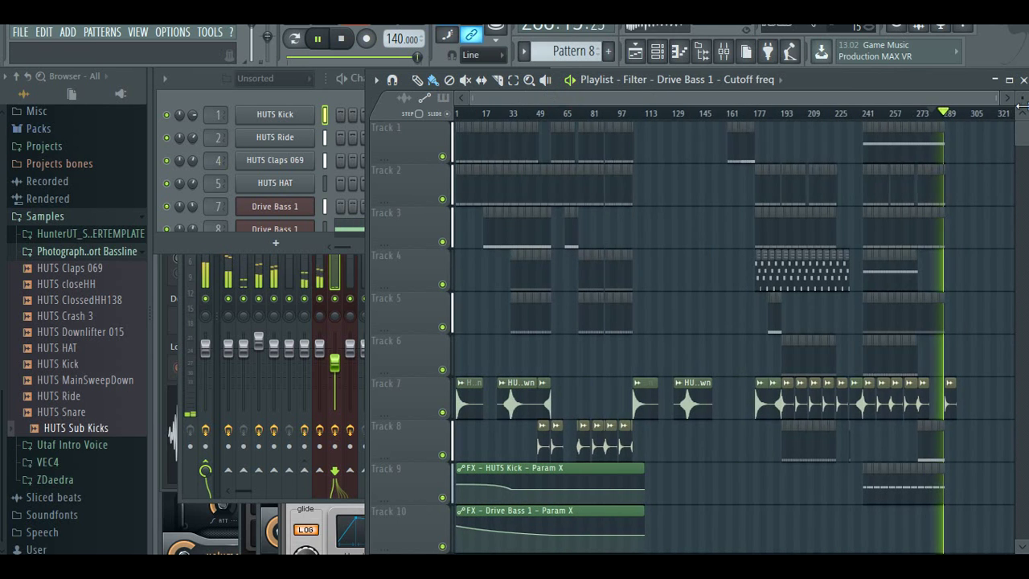
scroll(631, 257, "down", 5)
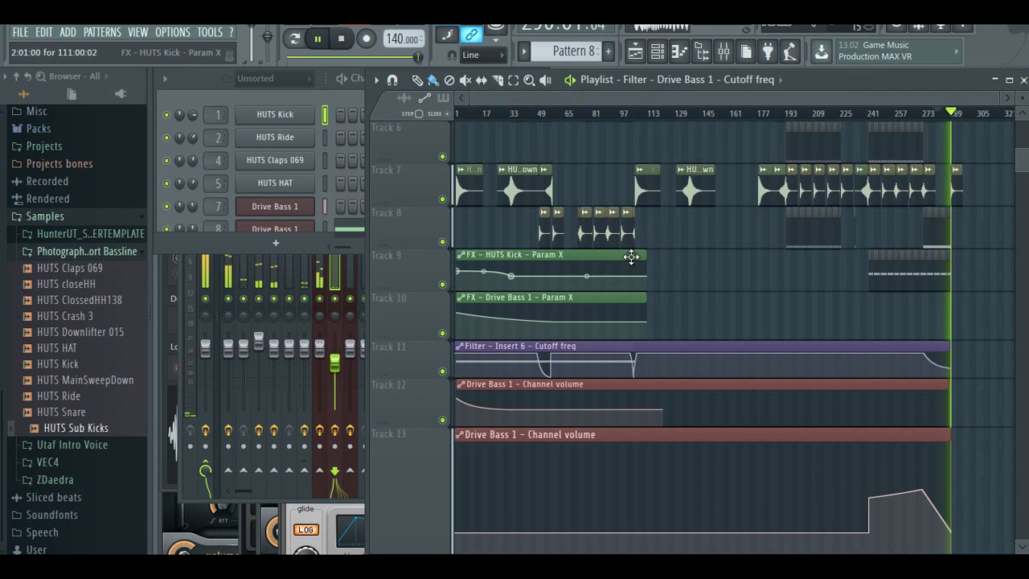
left_click_drag(641, 259, 965, 260)
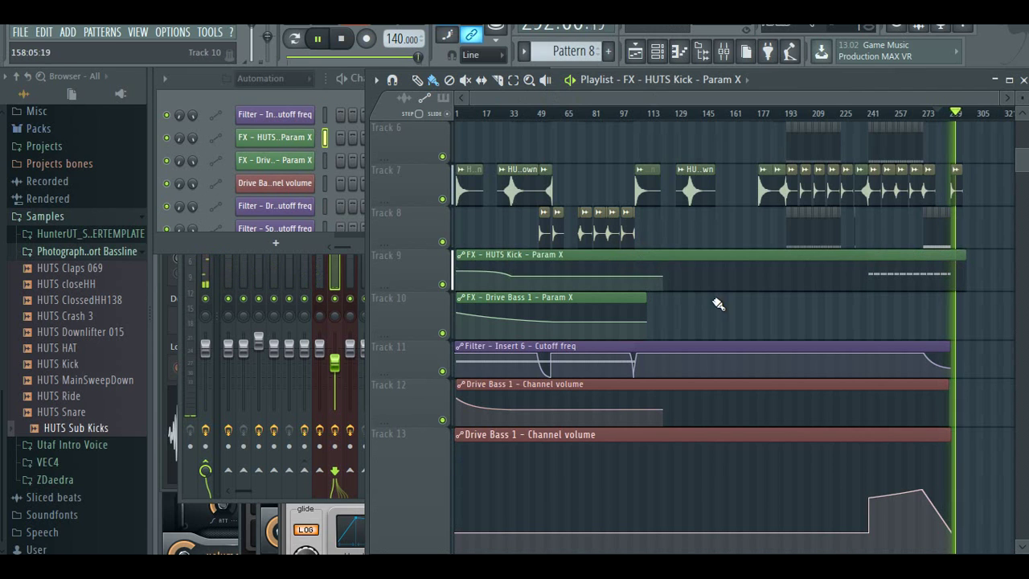
- Extend the FX - Drive Bass 1 - Param X clip past the last patterns, enlarge track 10, and add an end point at 50%
left_click_drag(645, 301, 966, 319)
left_click_drag(399, 334, 399, 532)
left_click(967, 418)
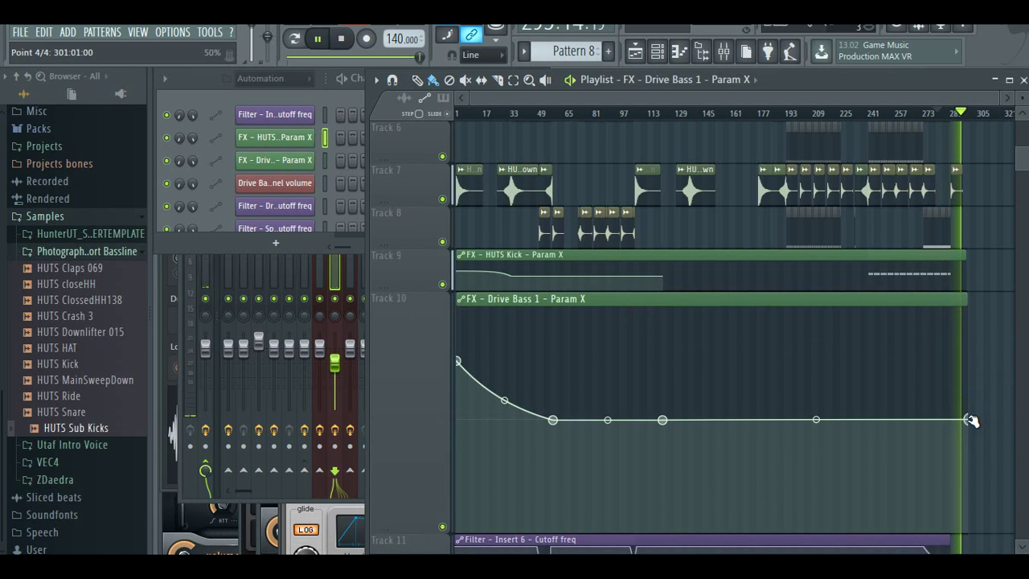
- Swap the two Param X clips between tracks 9 and 10, and add a level end point to the HUTS Kick automation
left_click_drag(574, 275, 575, 354)
right_click(551, 298)
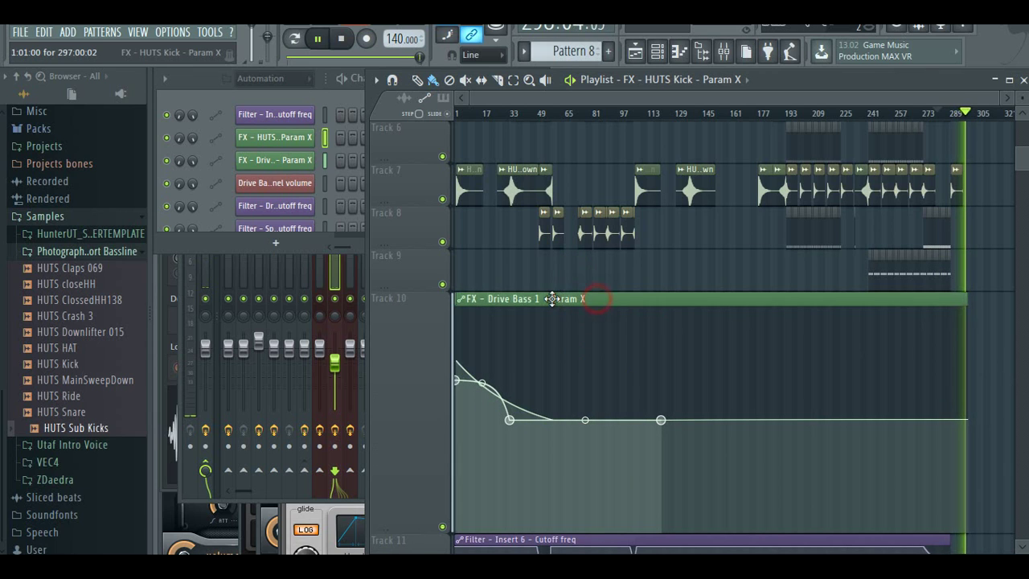
double_click(803, 300)
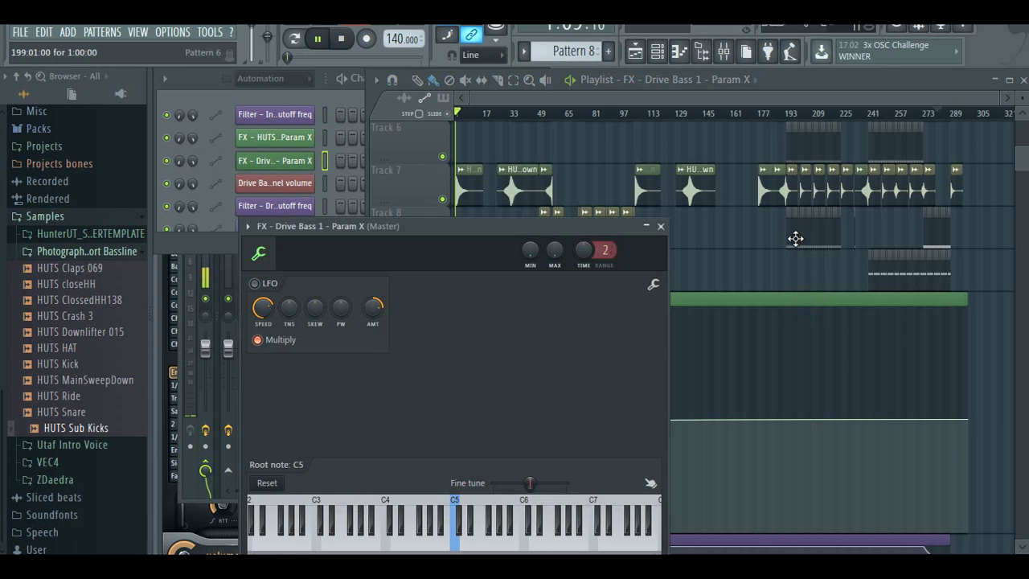
left_click(660, 226)
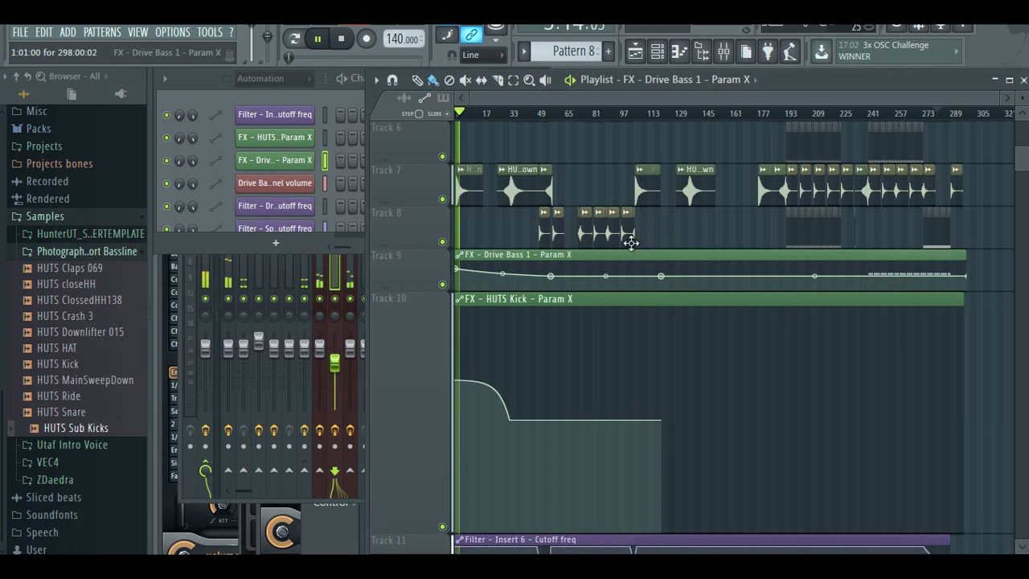
left_click(962, 420)
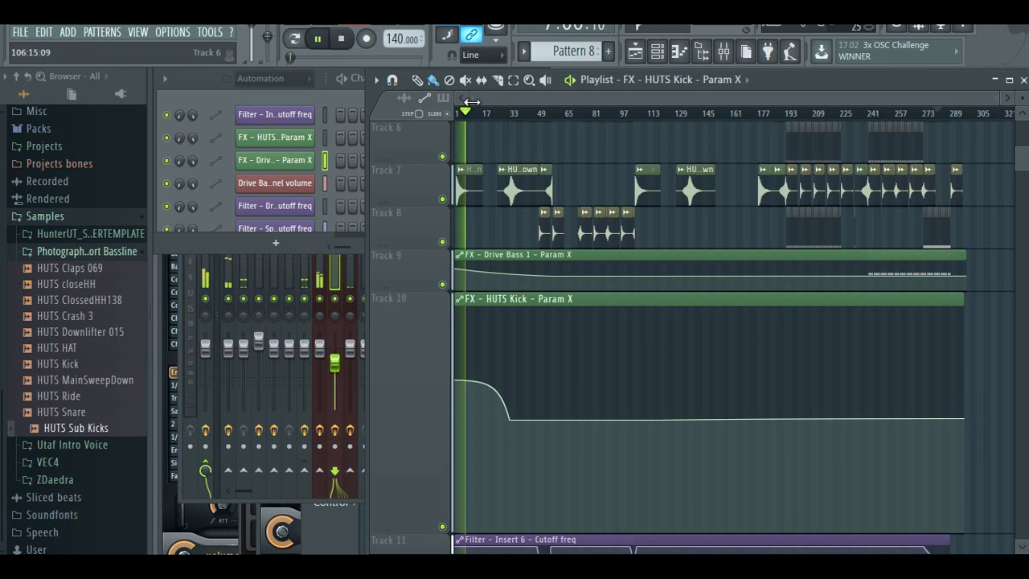
- Add a step up at bar 274 in the HUTS Kick Param X automation and raise its last point to create a gradual rise
left_click_drag(472, 100, 926, 119)
left_click_drag(995, 98, 973, 98)
left_click(539, 113)
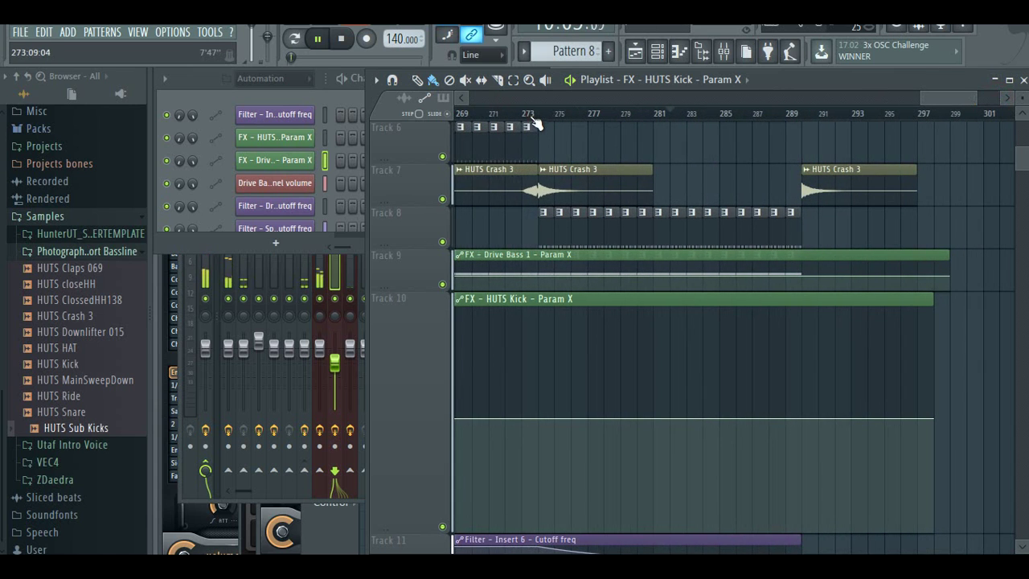
left_click(539, 418)
left_click(538, 394)
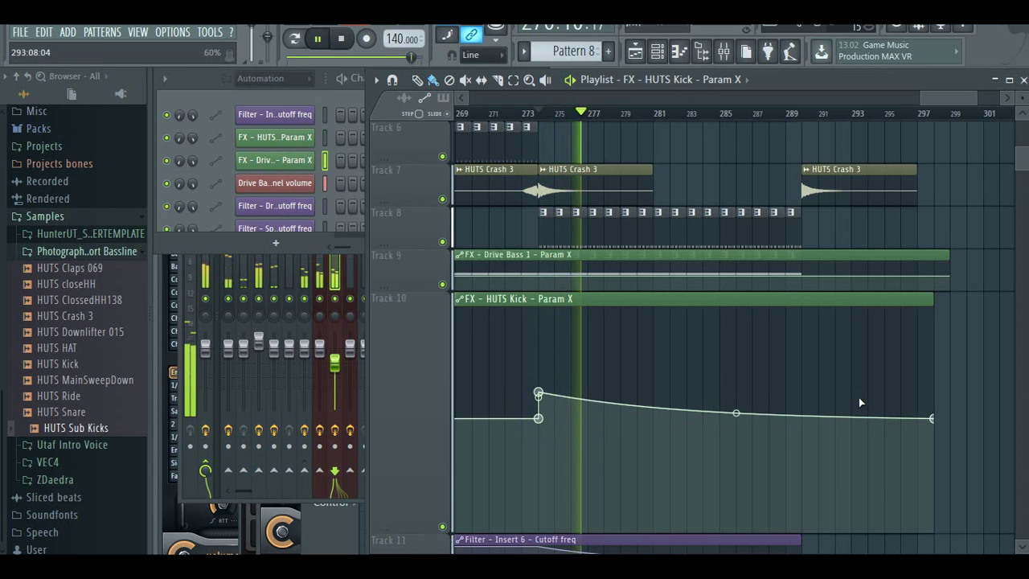
left_click_drag(933, 419, 932, 382)
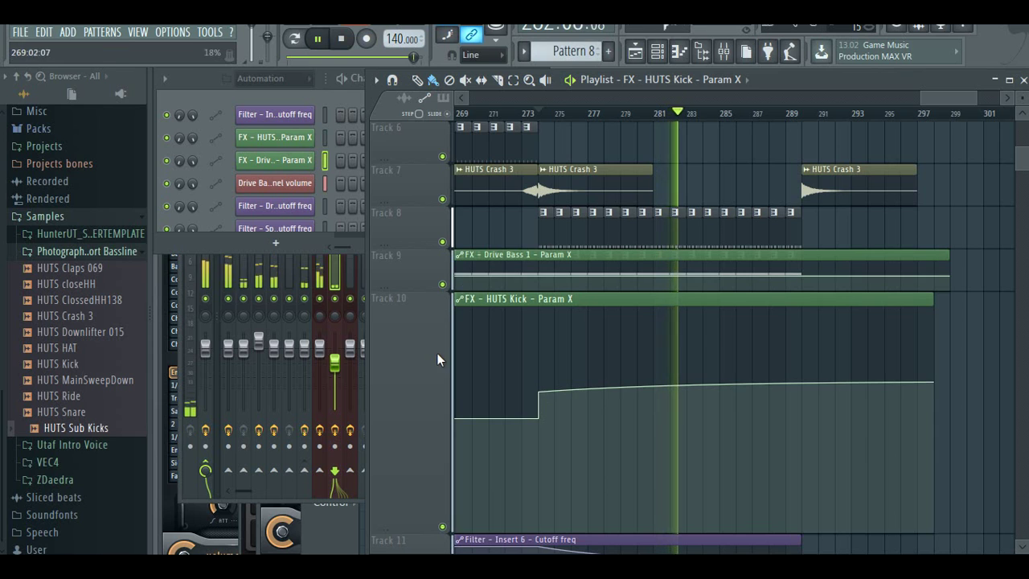
- Move the Drive Bass 1 Param X clip onto track 10, add a step up at bar 274, and raise its last point to 74%
left_click_drag(589, 255, 571, 362)
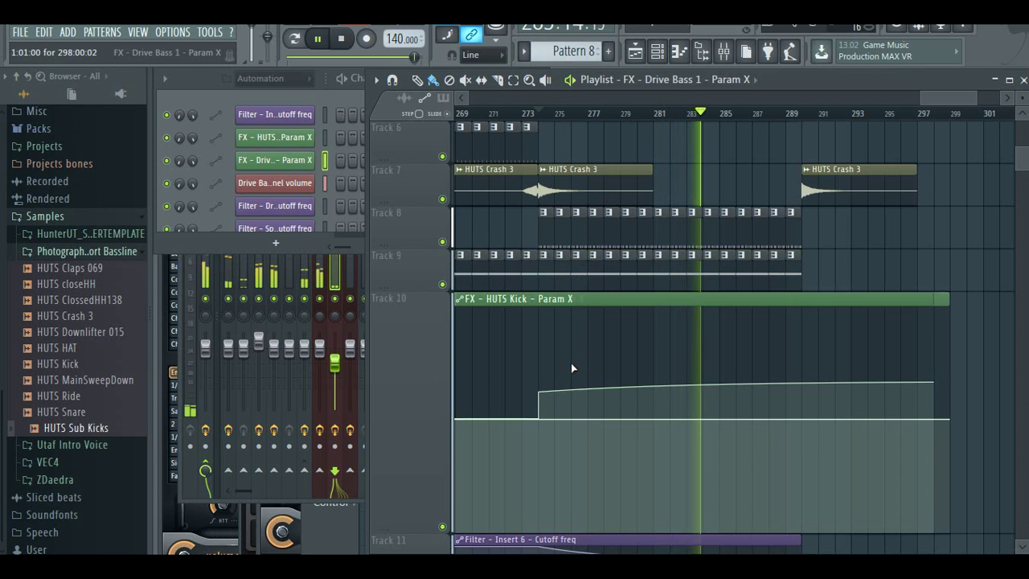
left_click(589, 302)
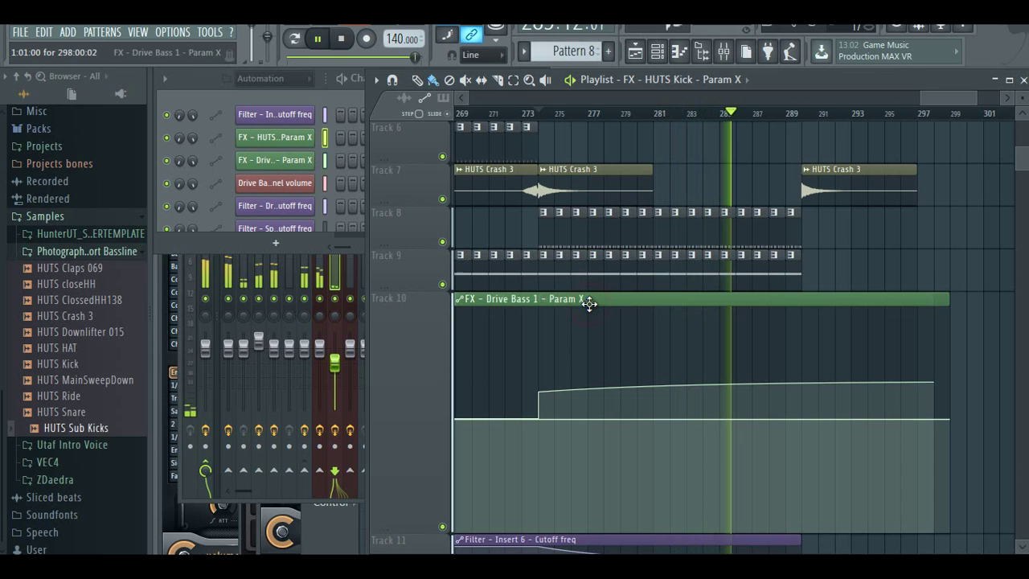
left_click(541, 416)
left_click(546, 395)
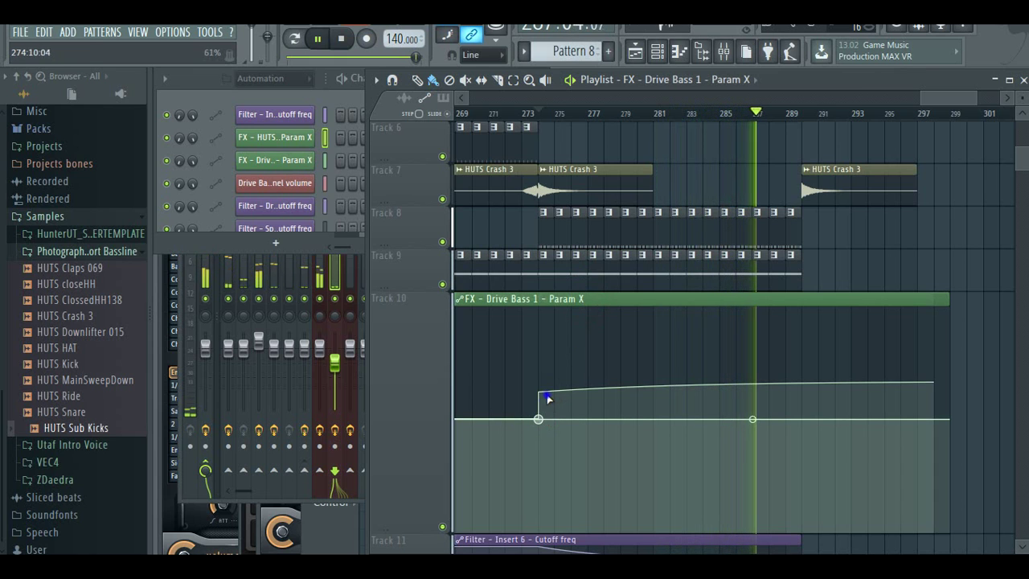
left_click_drag(546, 393, 541, 405)
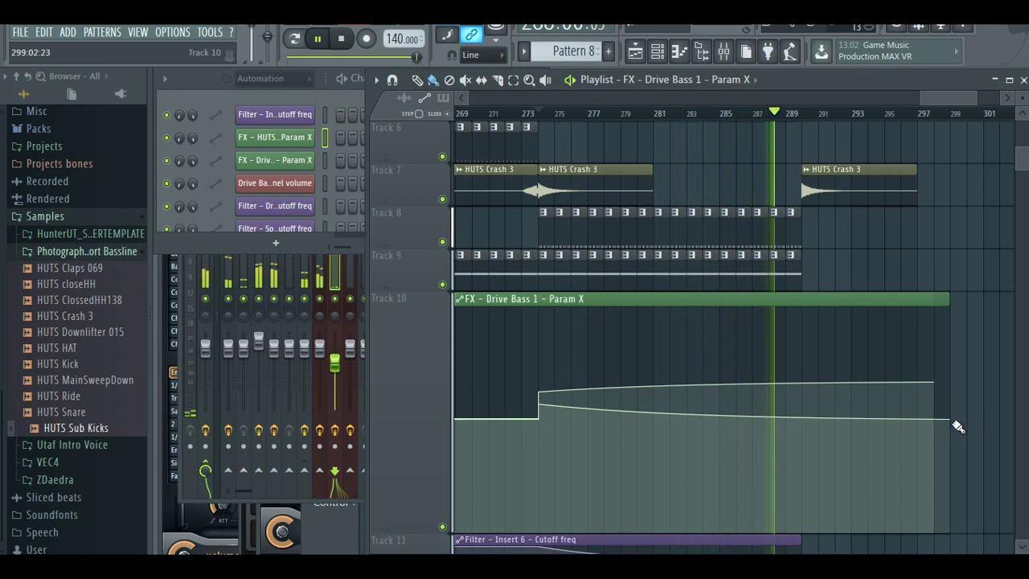
left_click_drag(953, 419, 953, 366)
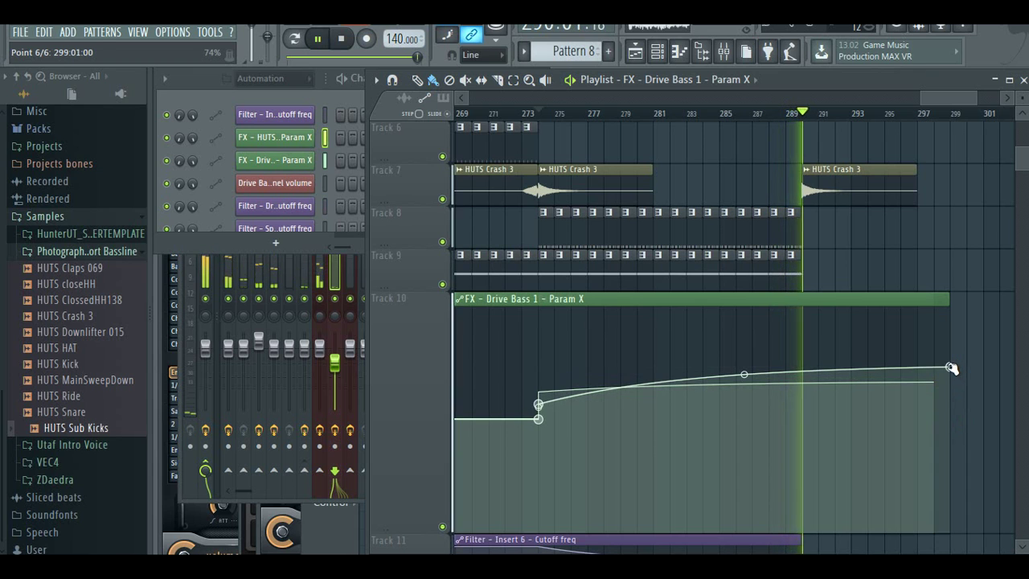
- Play back the outro from several positions, ending at bar 274, to hear the Param X automation
left_click(667, 113)
left_click(737, 112)
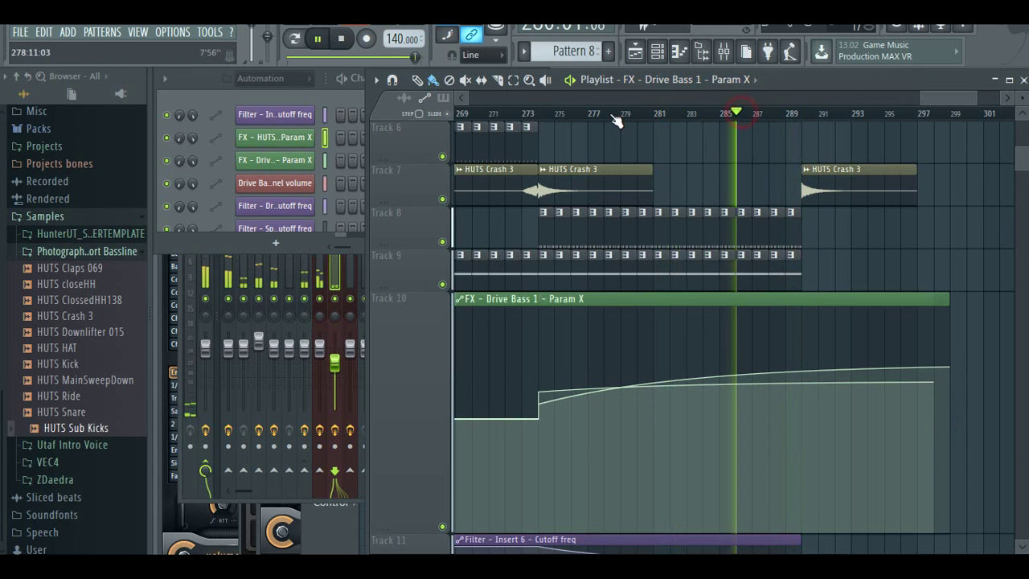
left_click(538, 113)
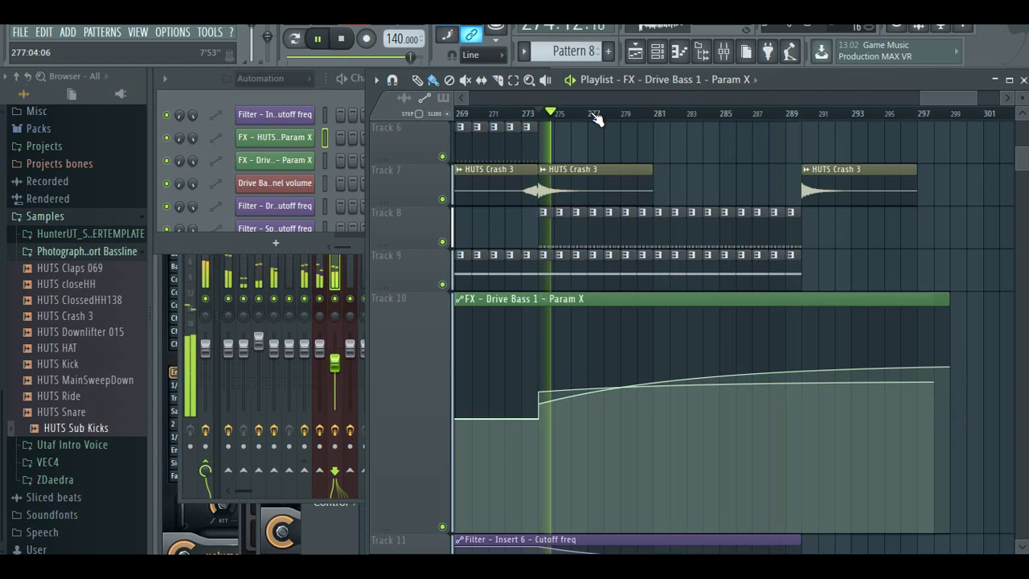
- Shrink tracks 10 and 13 back to compact heights
left_click_drag(384, 529, 391, 336)
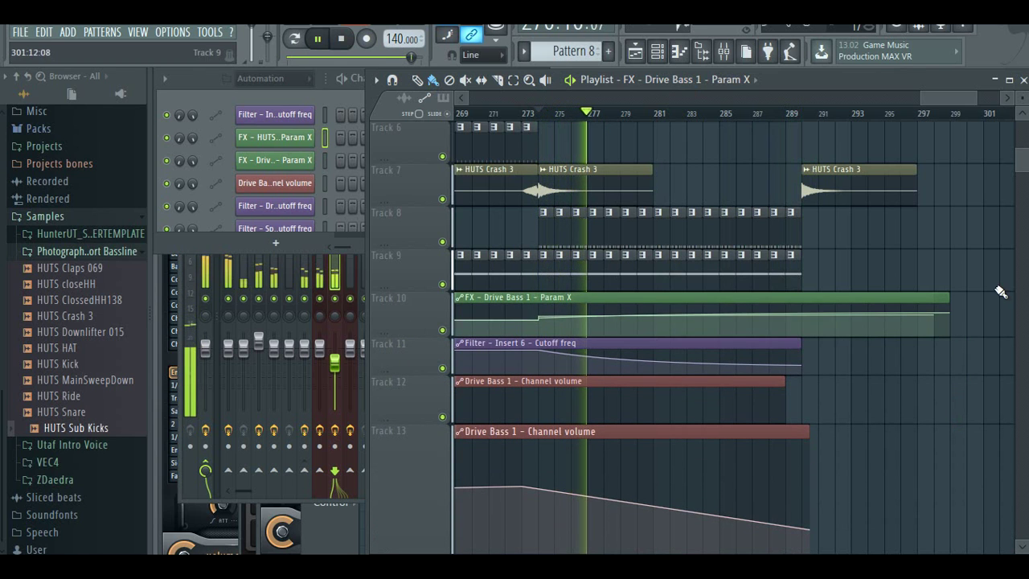
scroll(839, 336, "down", 4)
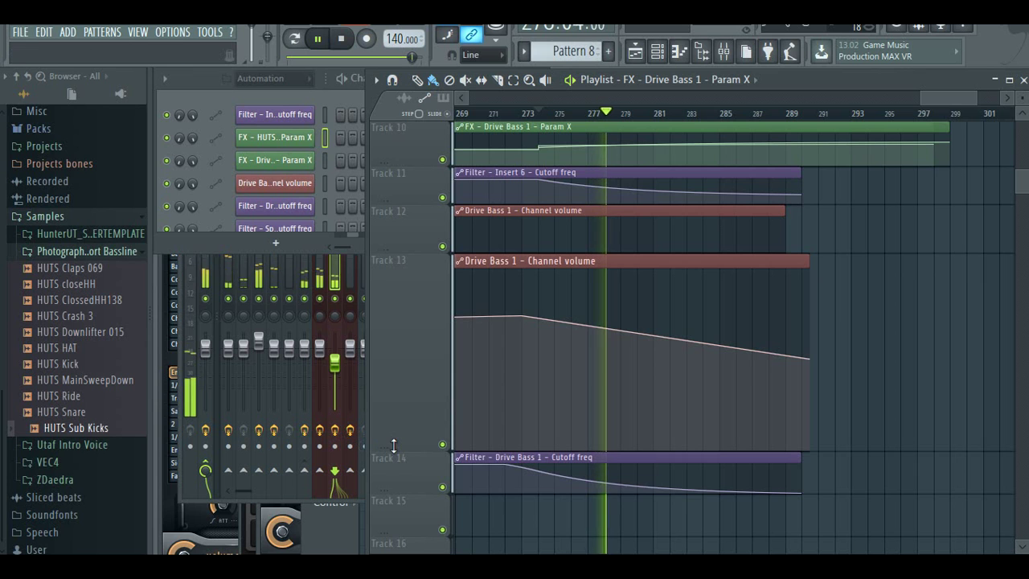
left_click_drag(393, 445, 412, 294)
- Add two Pattern 8 clips on track 9 at bars 240 and 241, directly before the existing row
scroll(749, 372, "up", 7)
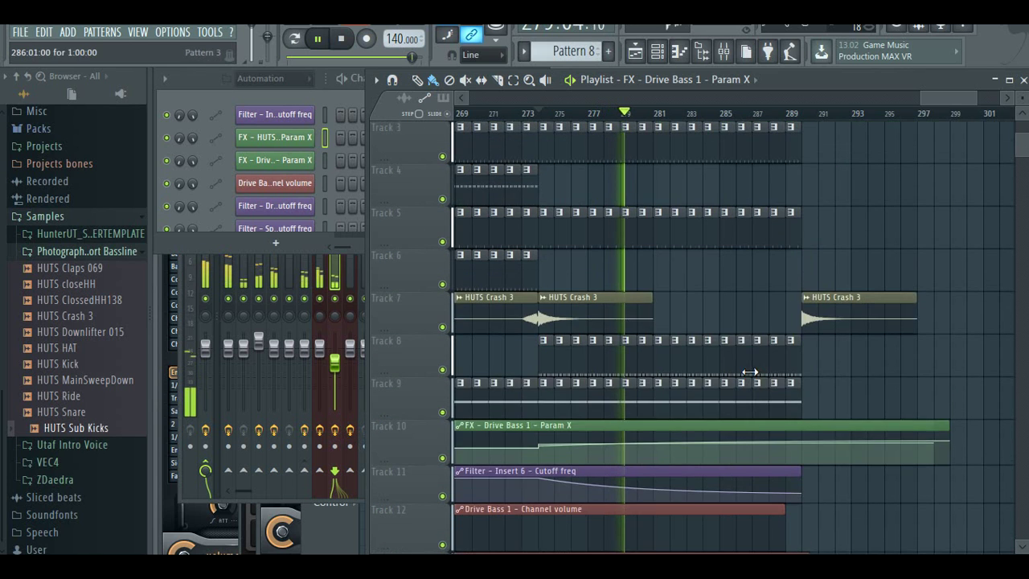
scroll(749, 372, "up", 2)
left_click_drag(942, 97, 839, 133)
scroll(824, 269, "down", 6)
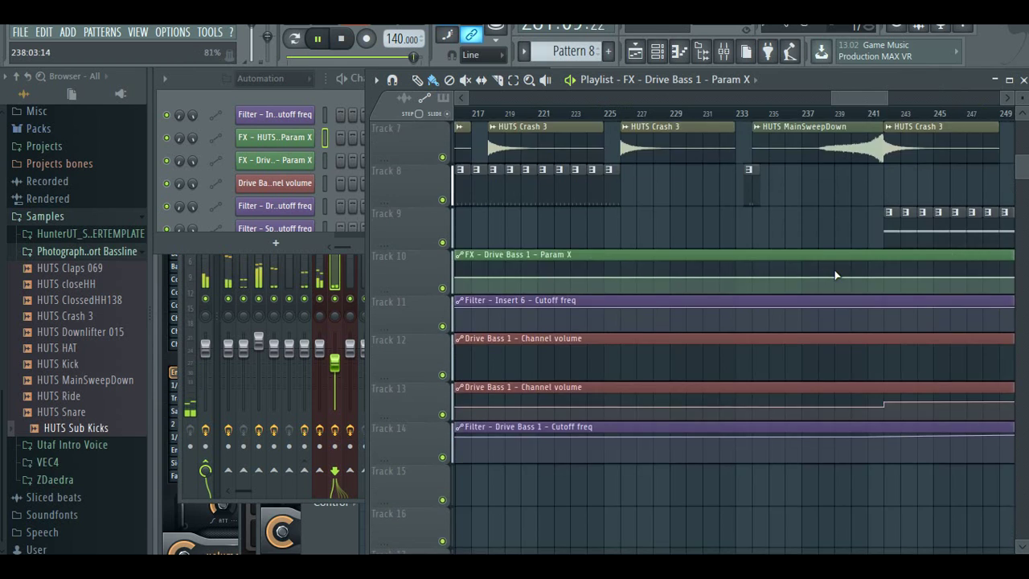
scroll(836, 277, "up", 2)
left_click(887, 318)
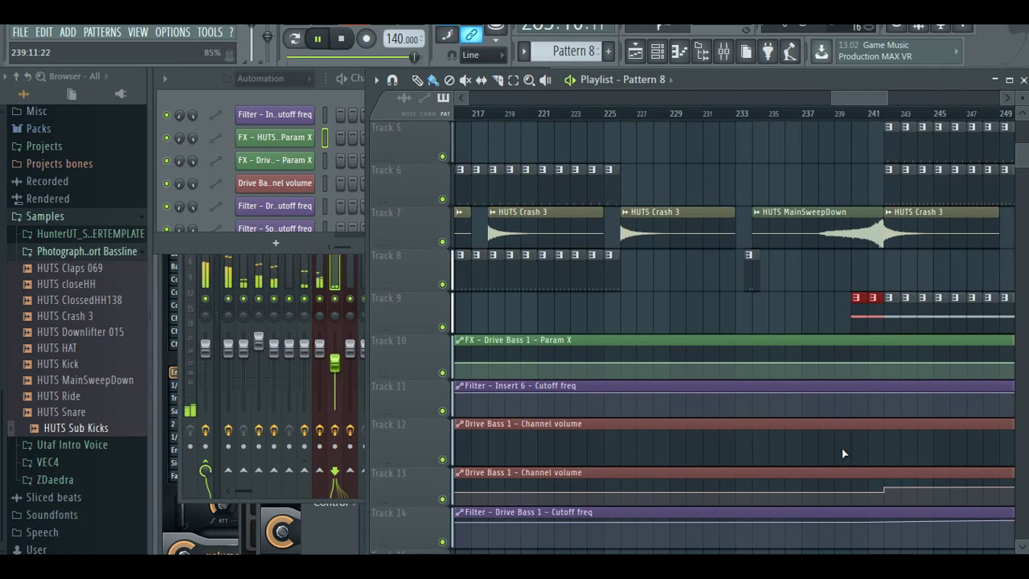
- Add a low point at bar 239 in the Filter - Drive Bass 1 - Cutoff freq automation, ramping up to bar 242, and audition the transition
left_click(836, 532)
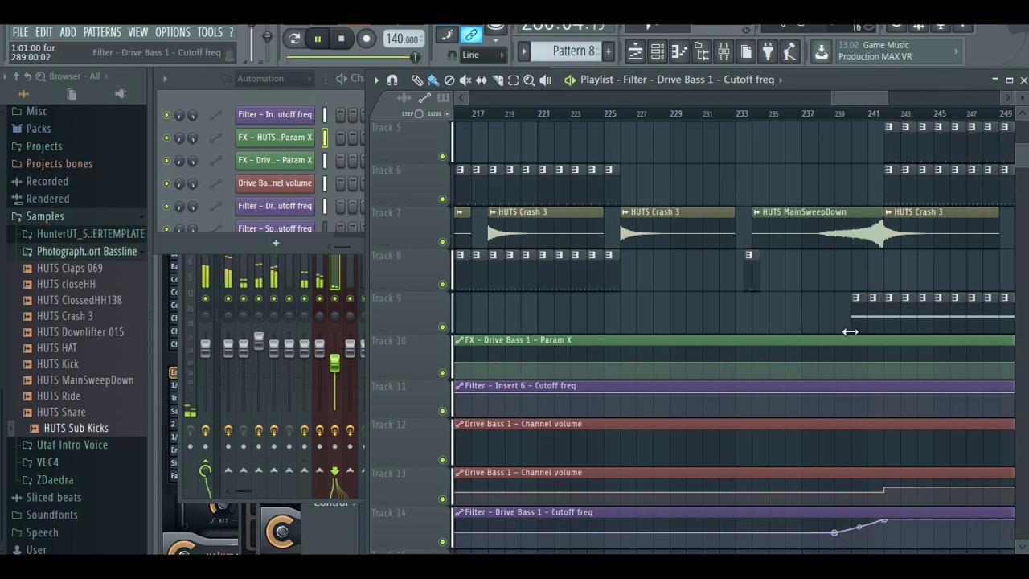
left_click(848, 122)
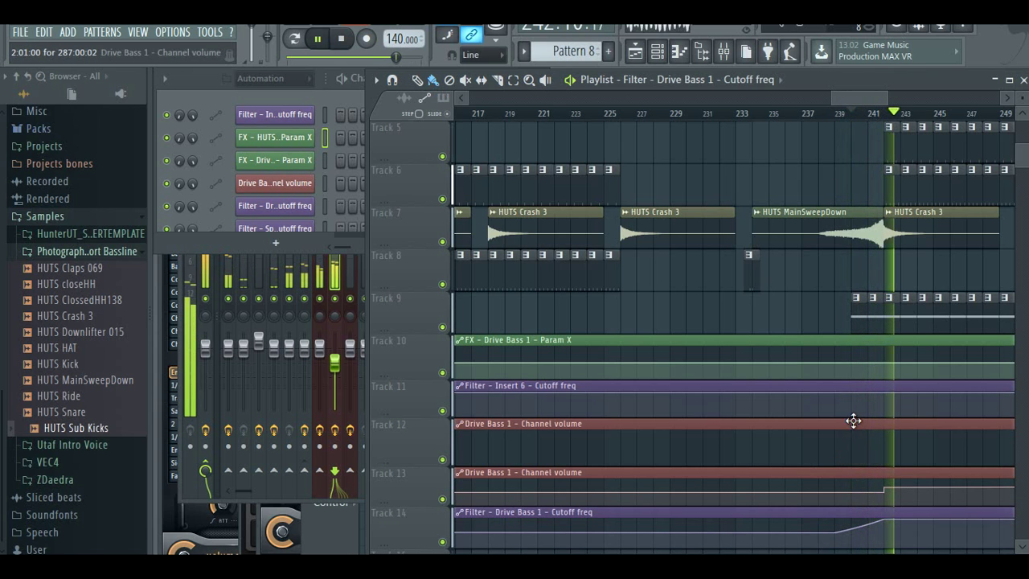
scroll(819, 371, "down", 3)
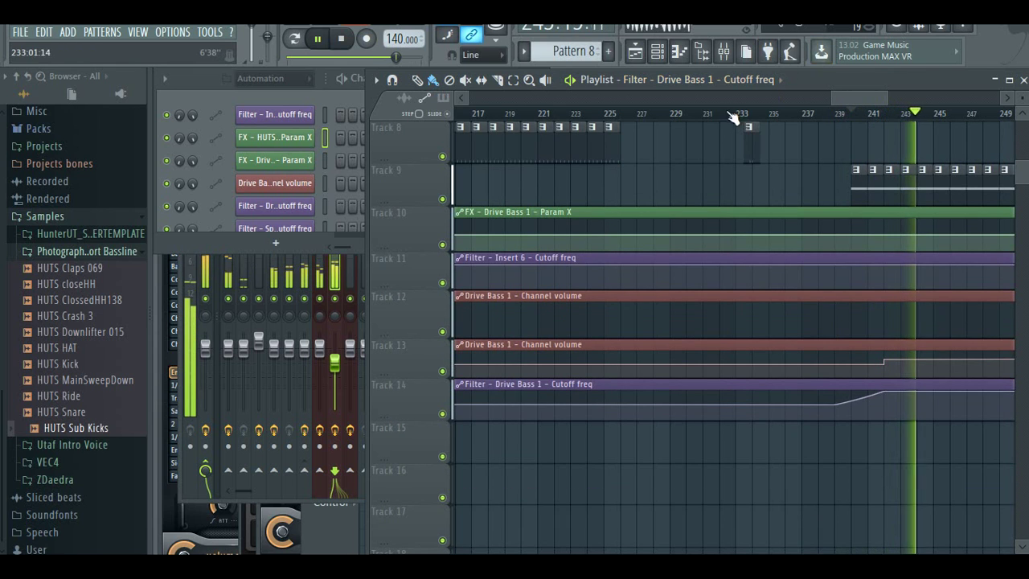
scroll(870, 273, "up", 5)
scroll(870, 286, "up", 1)
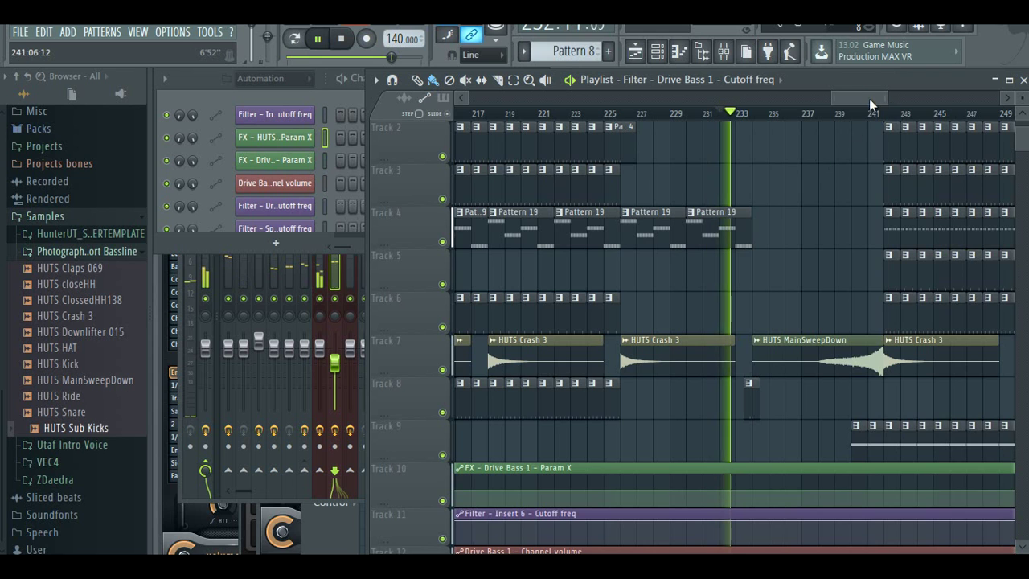
- Pick up Pattern 14 from the clip row on track 23 early in the arrangement and return to the playlist
left_click_drag(869, 98, 570, 102)
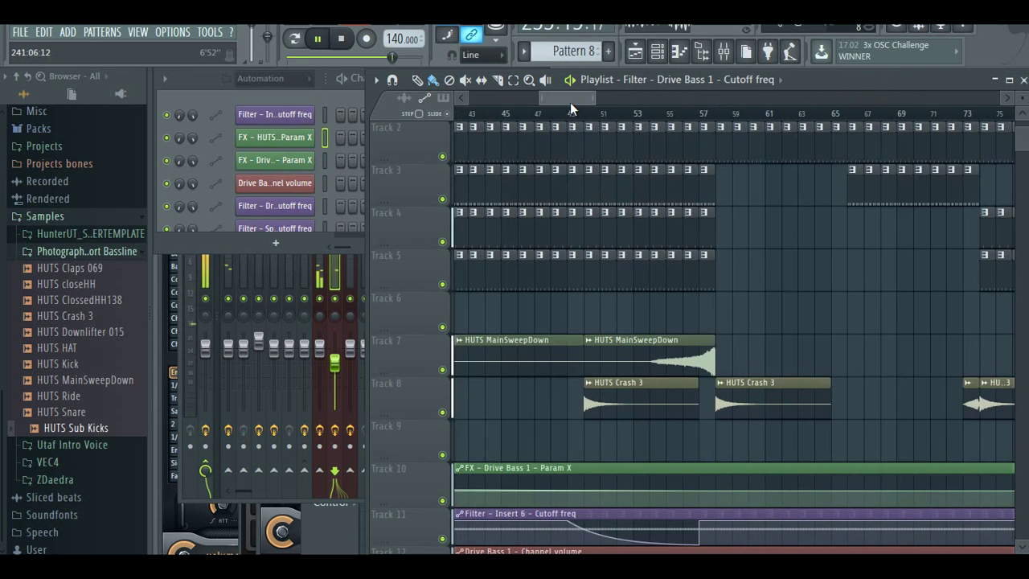
scroll(666, 193, "down", 3)
scroll(659, 200, "up", 1)
scroll(681, 381, "down", 3)
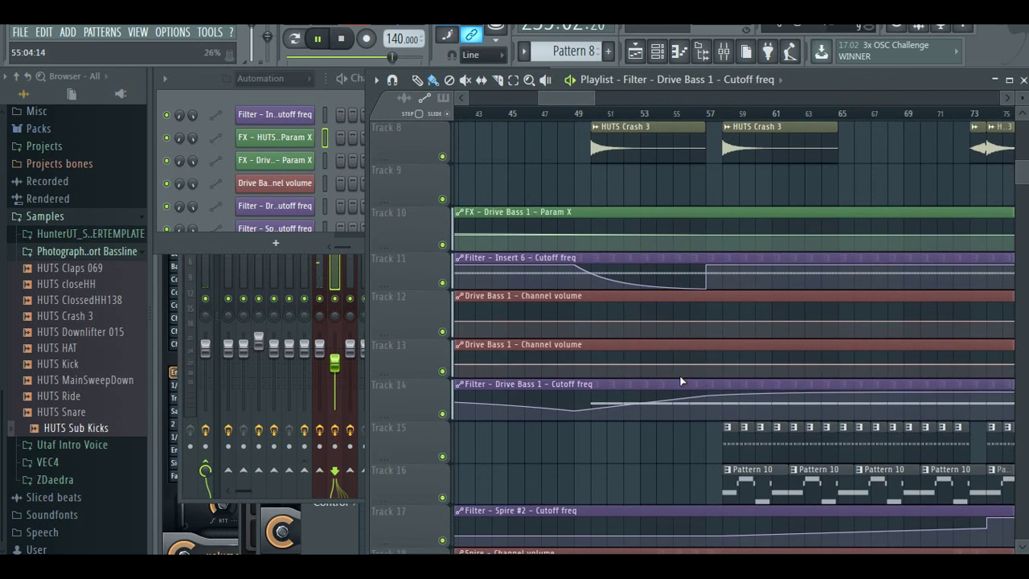
left_click(750, 489)
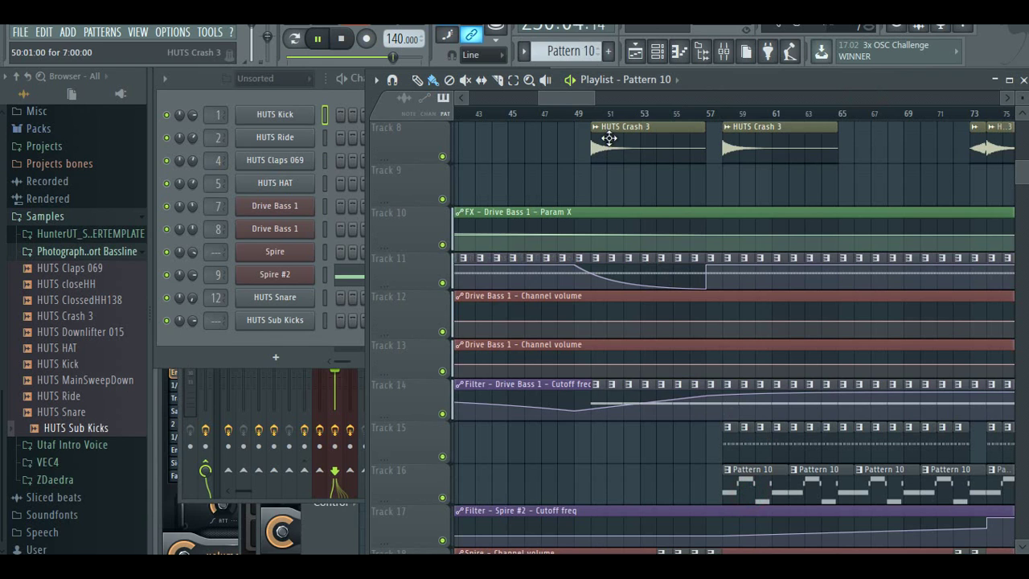
left_click_drag(572, 102, 516, 98)
scroll(647, 292, "down", 10)
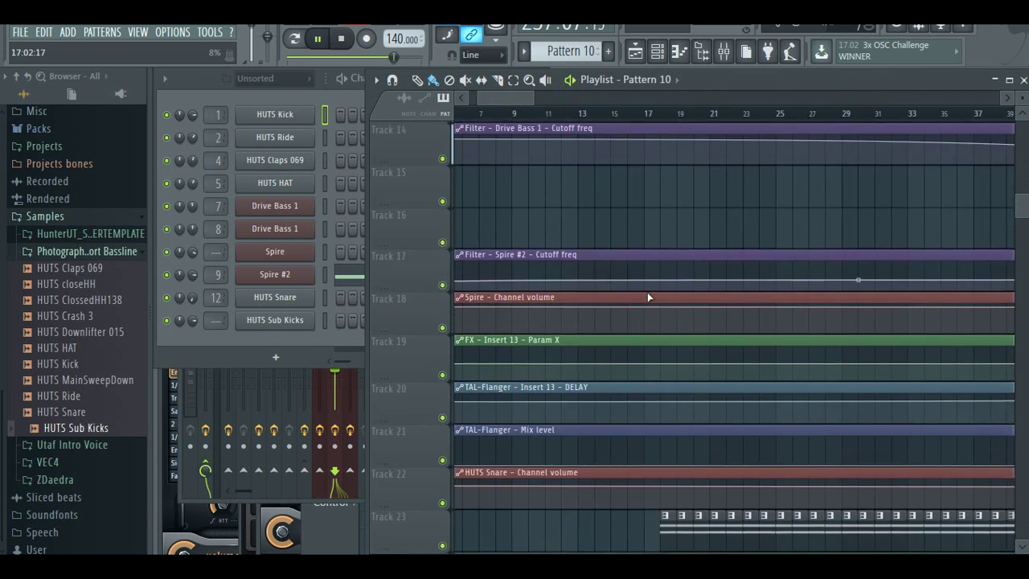
double_click(684, 322)
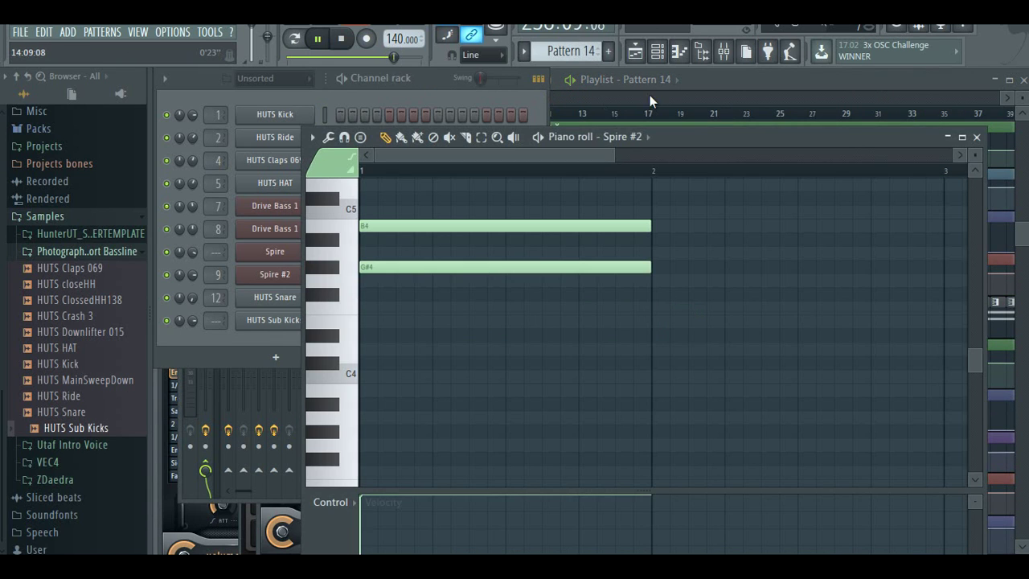
left_click(717, 82)
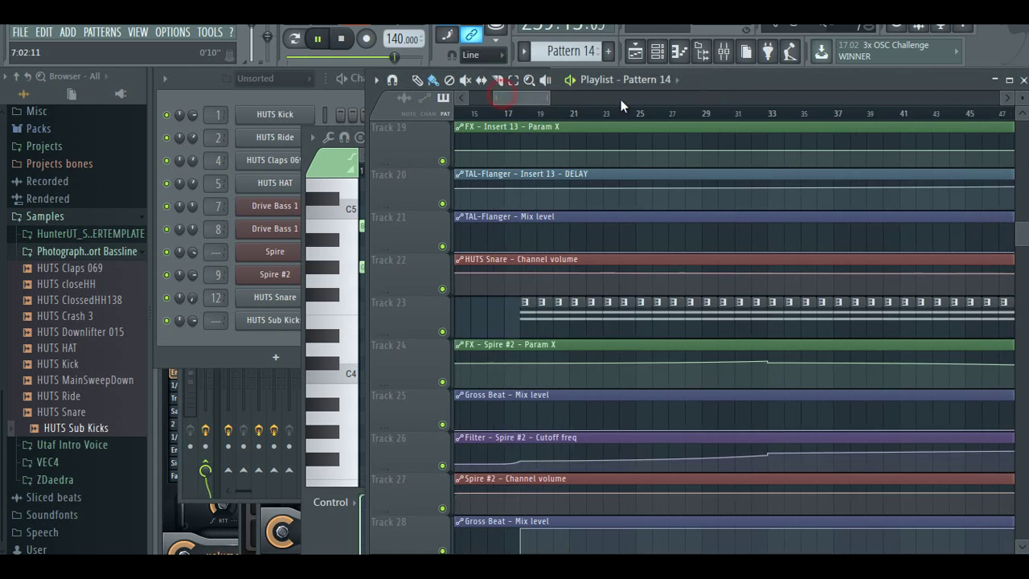
- Fill track 15 with consecutive Pattern 14 clips from bar 242 through bar 288, and solo the track
left_click_drag(621, 106, 887, 98)
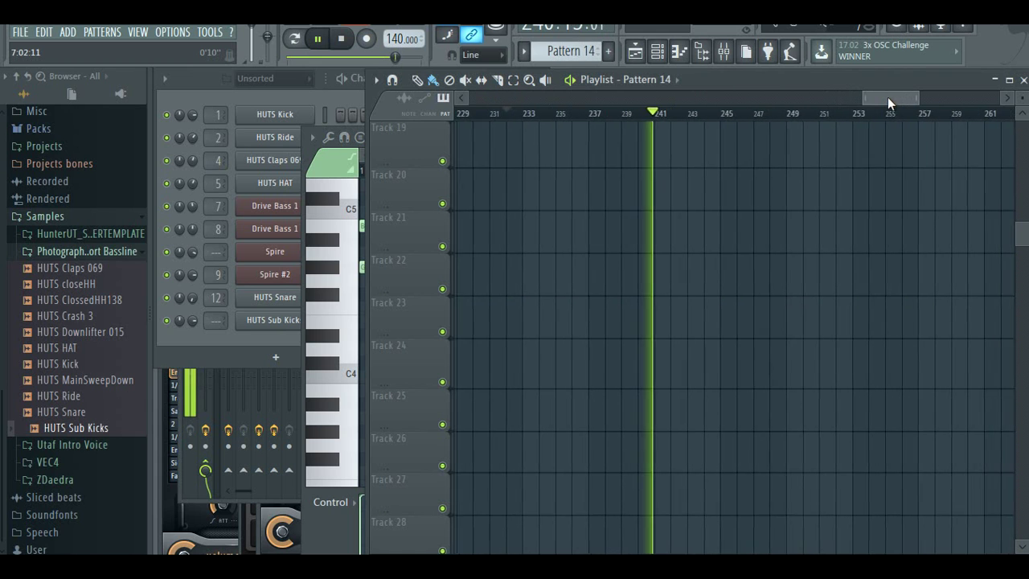
scroll(488, 338, "up", 4)
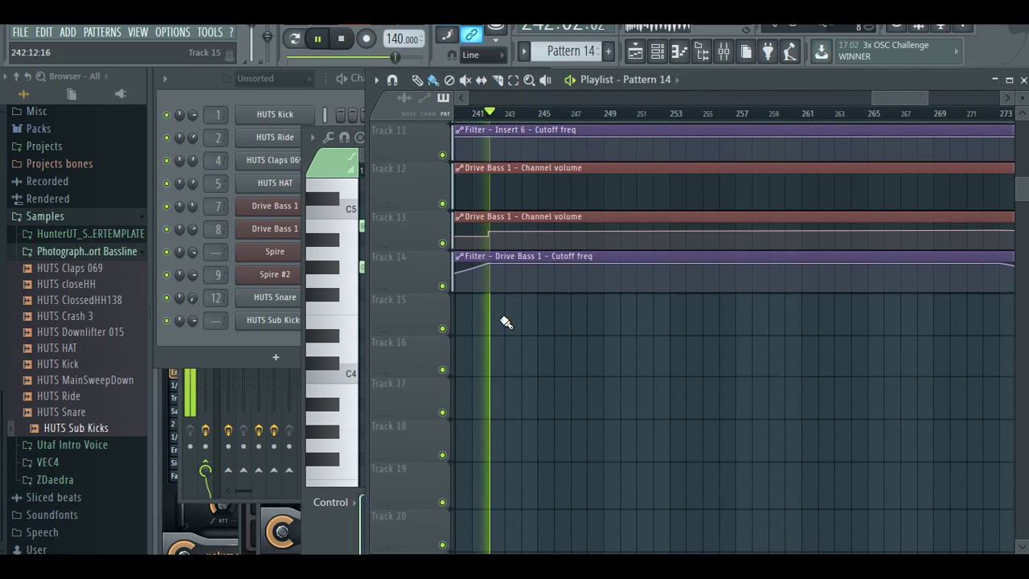
left_click_drag(493, 322, 864, 327)
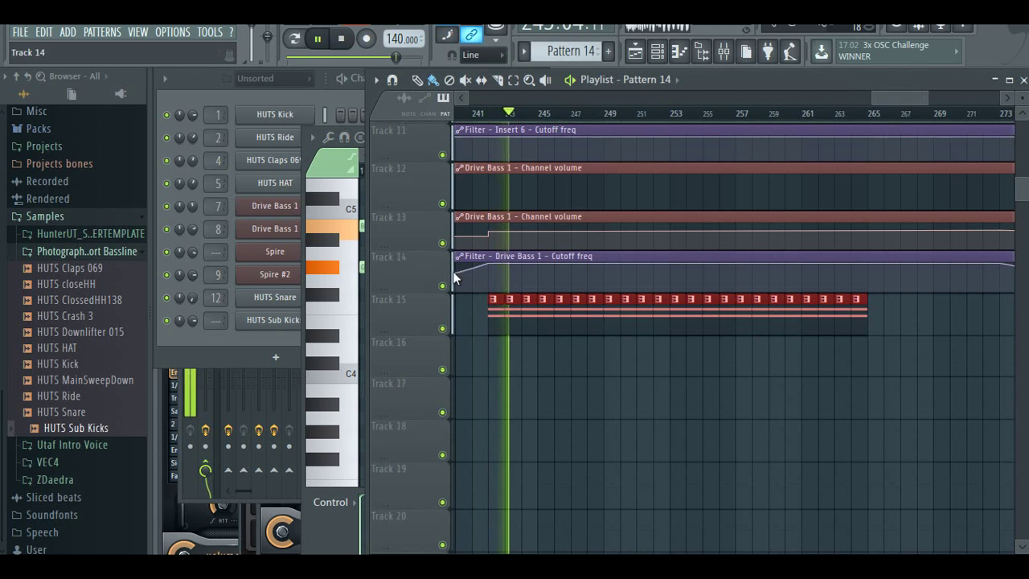
left_click(442, 328, "ctrl")
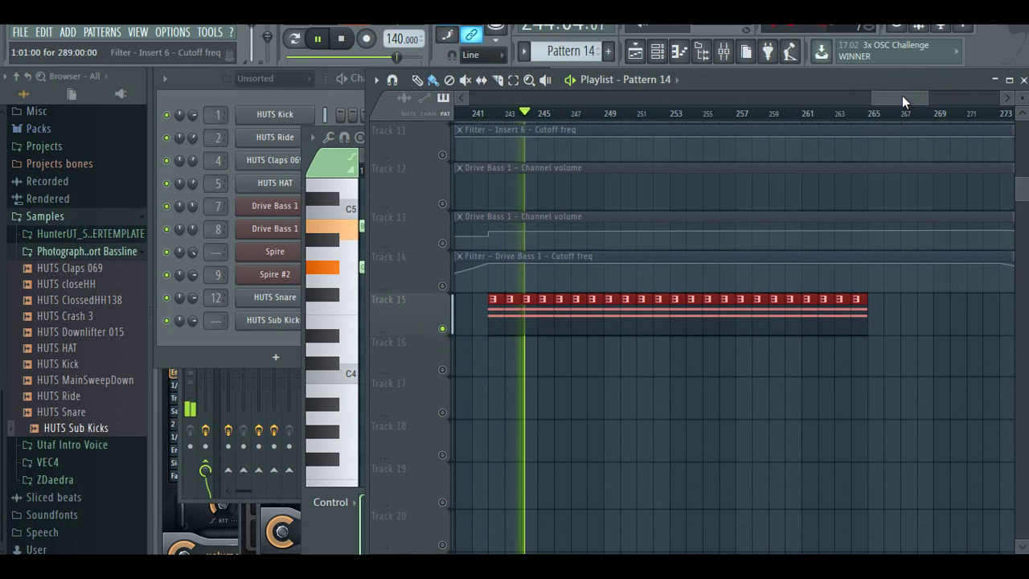
left_click_drag(901, 95, 934, 100)
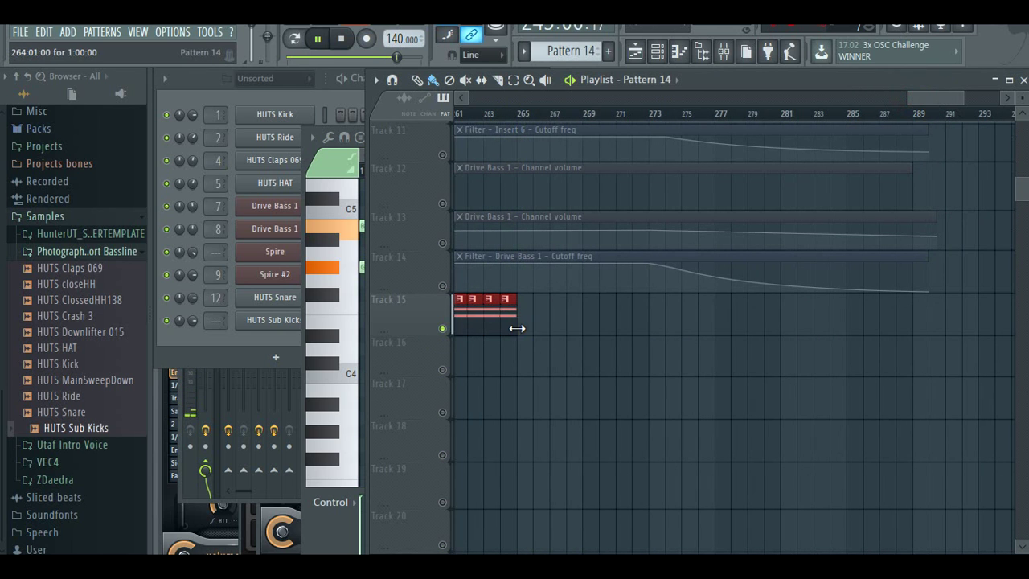
mouse_move(527, 331)
left_mouse_down()
mouse_move(684, 321)
mouse_move(865, 330)
left_mouse_up()
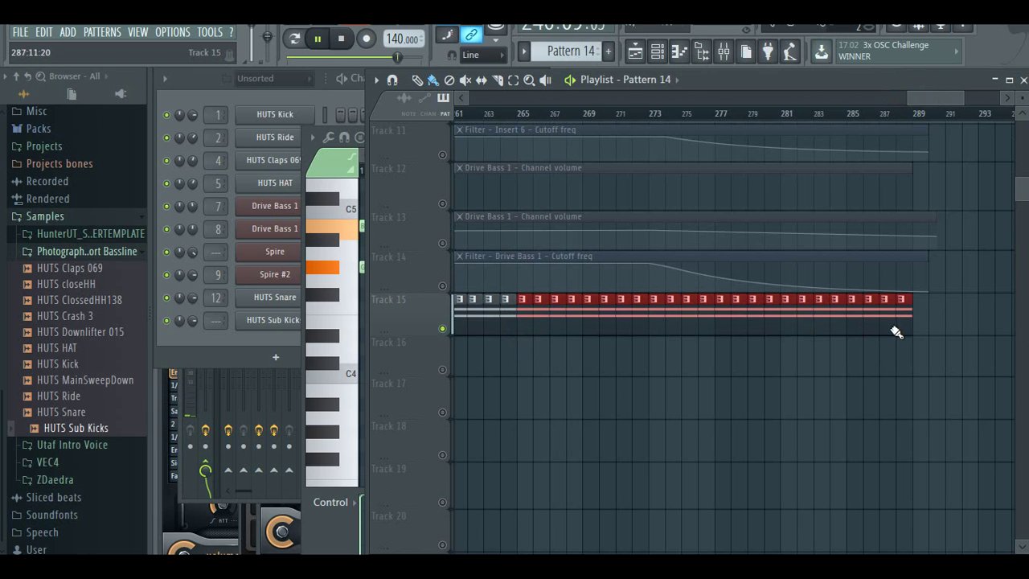
- Unmute track 25, extend its Gross Beat - Mix level automation to about bar 275, and hold it high until about bar 234 before dropping to zero
left_click_drag(908, 102, 468, 98)
scroll(926, 331, "down", 3)
scroll(914, 353, "down", 3)
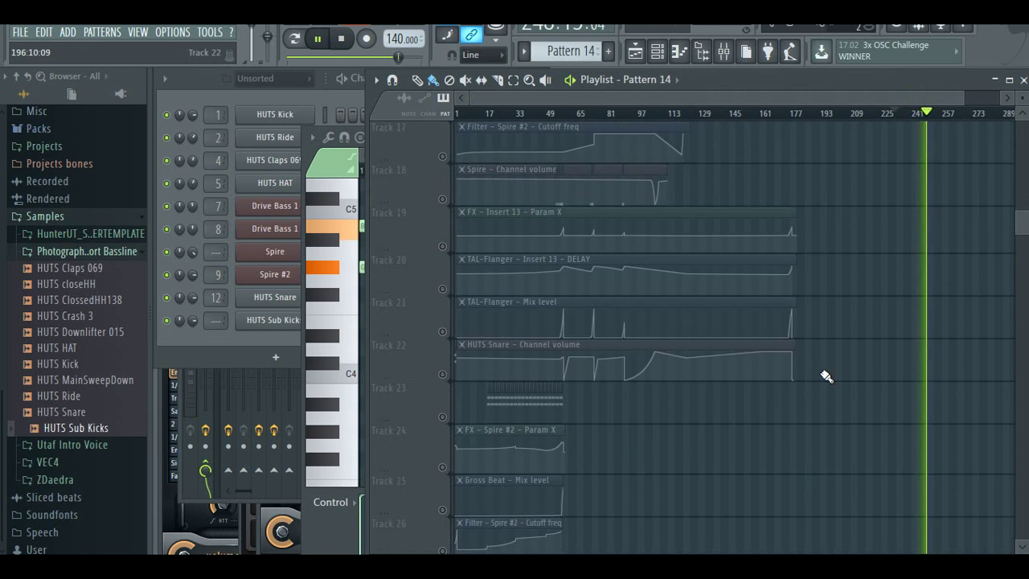
scroll(804, 387, "down", 4)
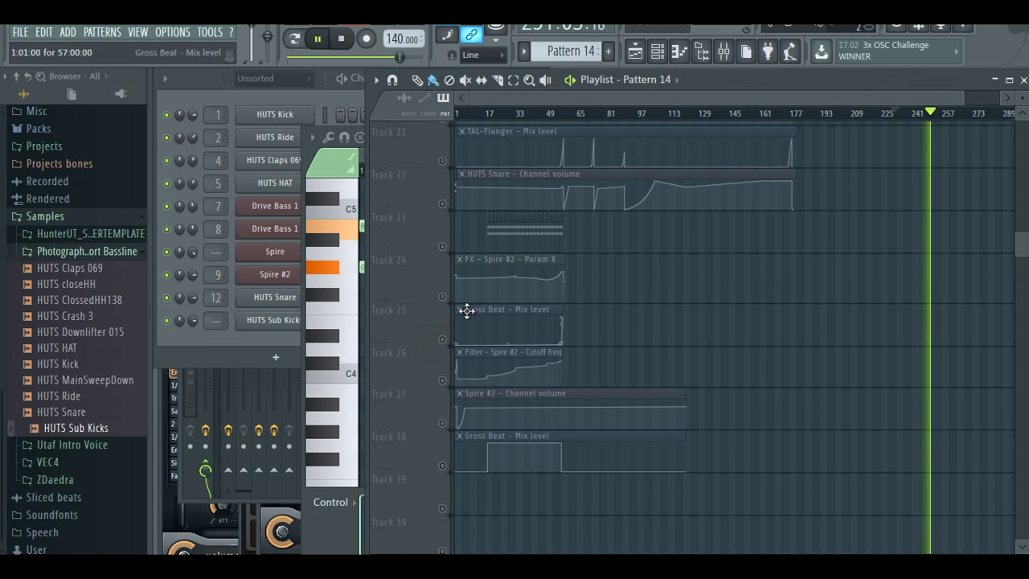
left_click(443, 339)
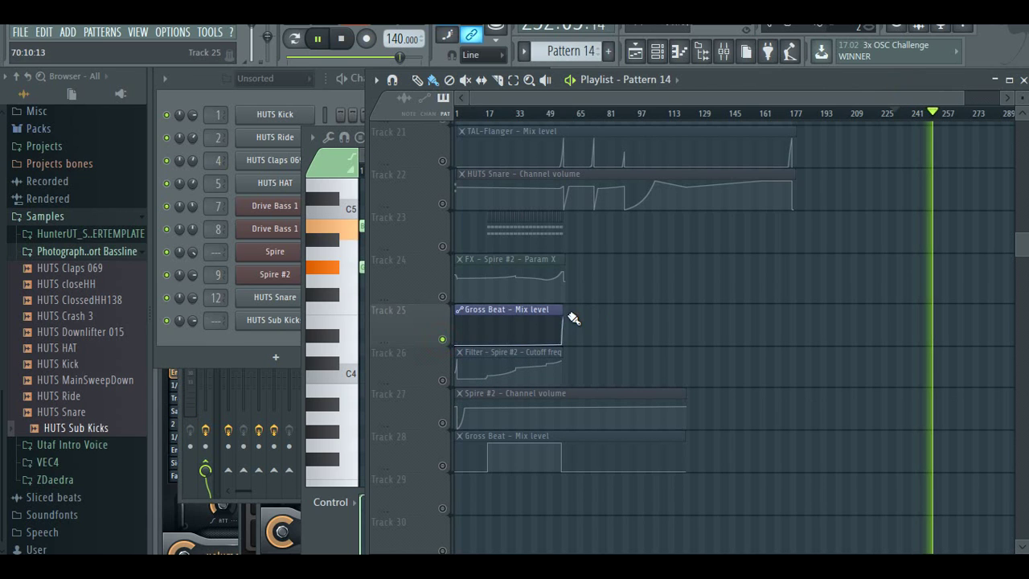
left_click_drag(561, 313, 973, 318)
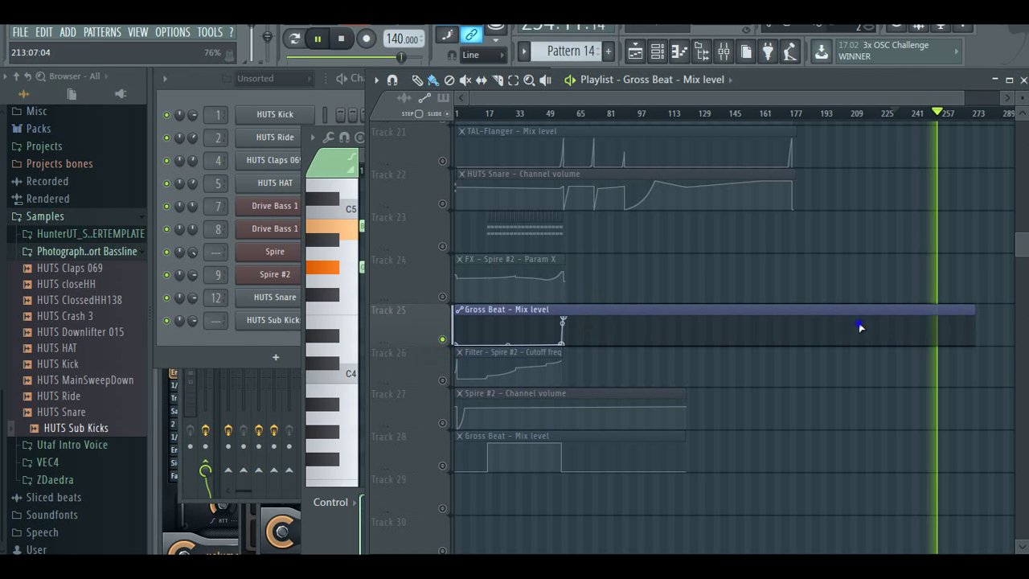
left_click_drag(858, 324, 884, 305)
scroll(904, 322, "up", 6)
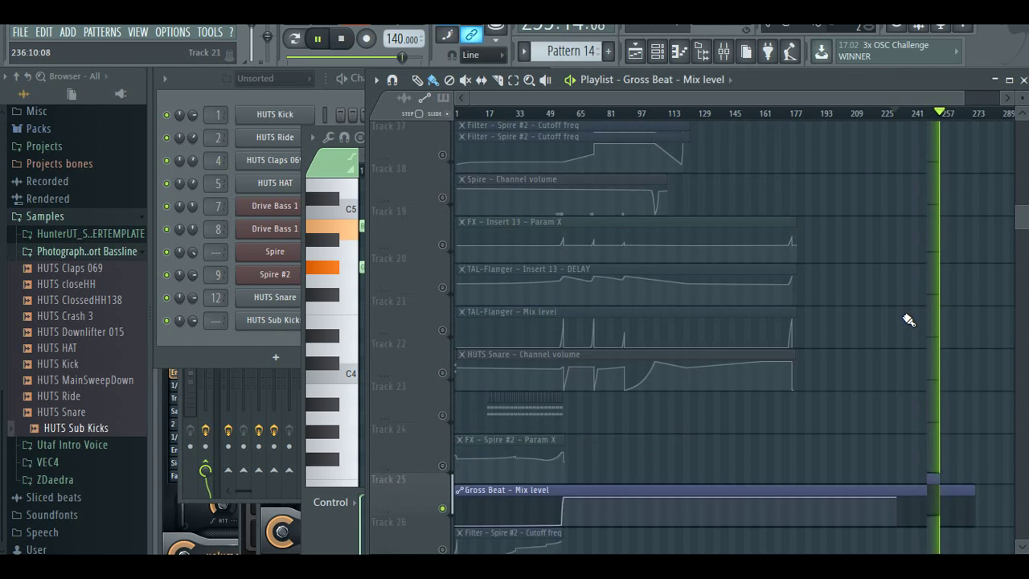
scroll(906, 331, "down", 2)
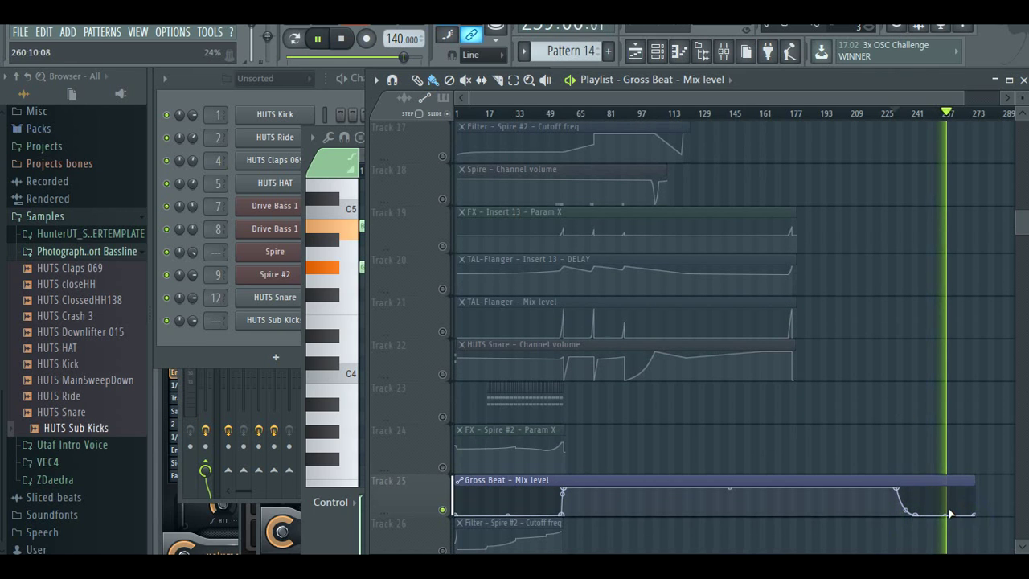
- Extend track 28's Gross Beat - Mix level automation to about bar 274, unmute it, and curve it from low at bar 229 up to full
scroll(950, 513, "down", 3)
left_click_drag(685, 479, 873, 487)
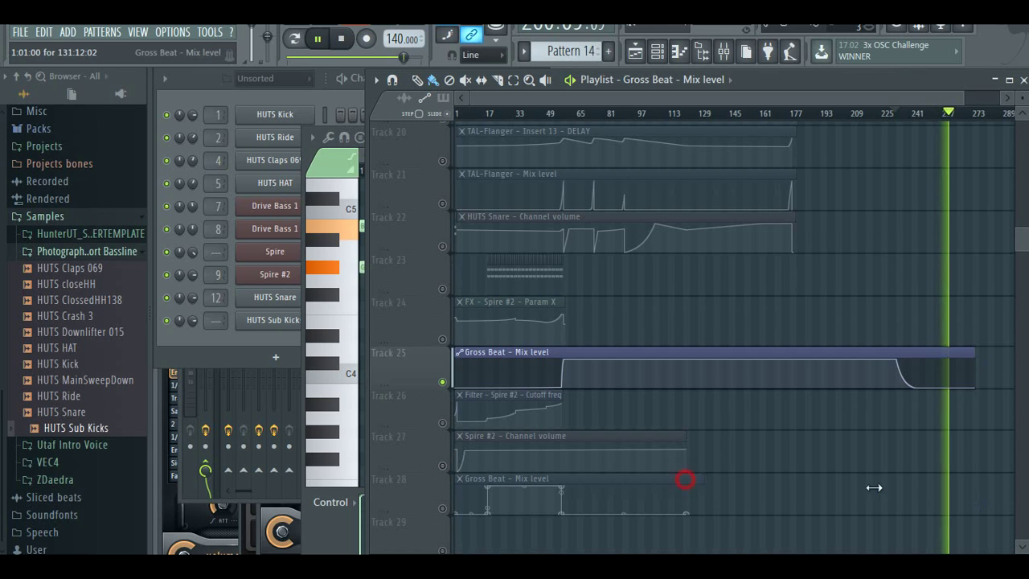
right_click(892, 509)
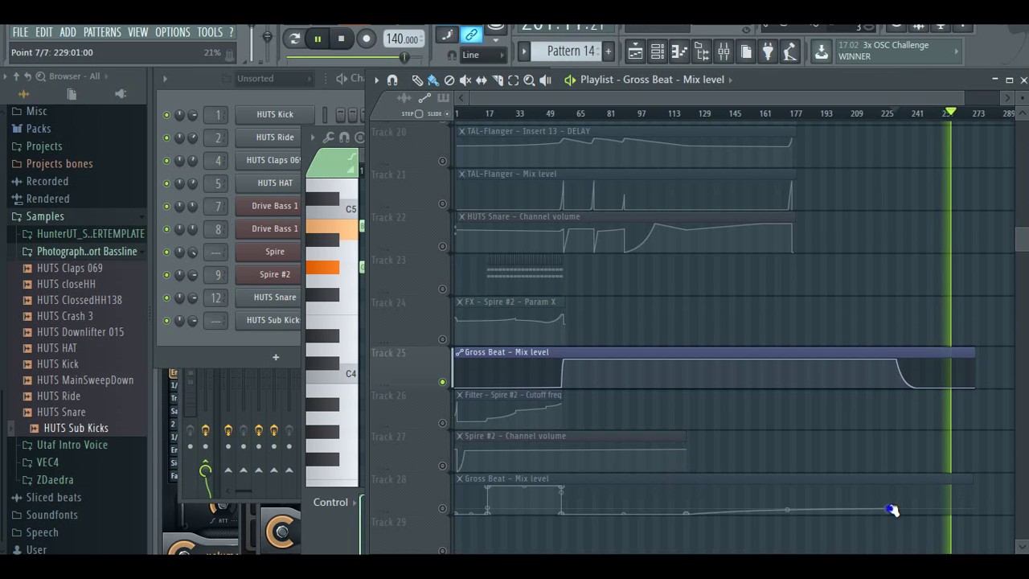
left_click(453, 517)
left_click_drag(920, 487, 921, 476)
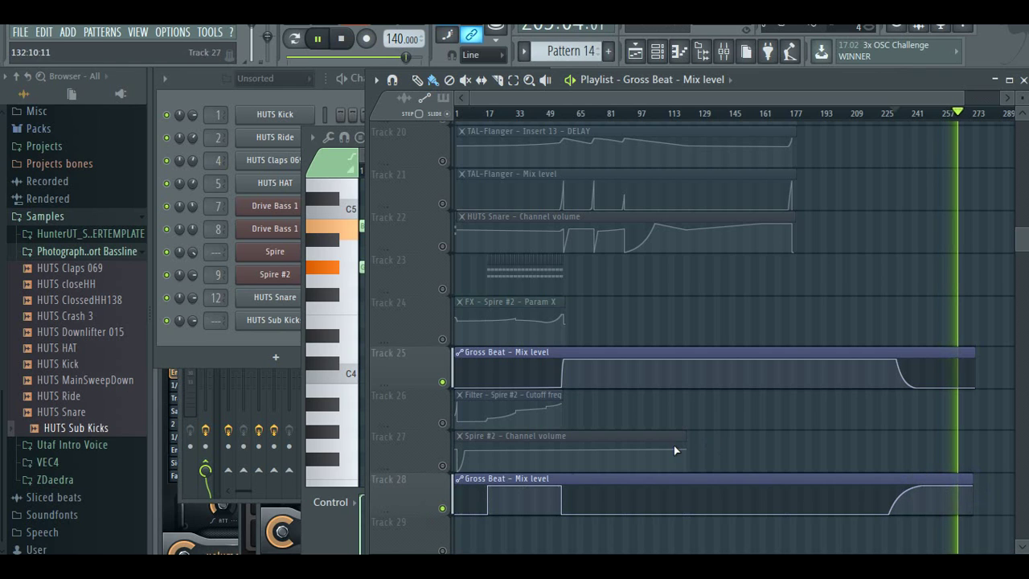
- Unmute tracks 27 and 26, and extend the Filter - Spire #2 - Cutoff freq automation to about bar 274 with a high point at bar 240
left_click(446, 458)
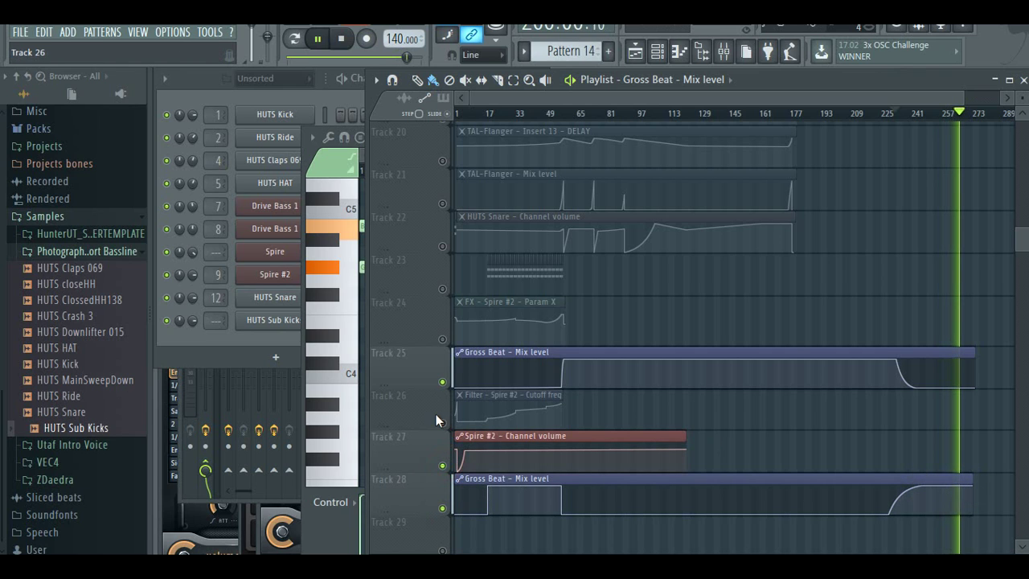
left_click(442, 419)
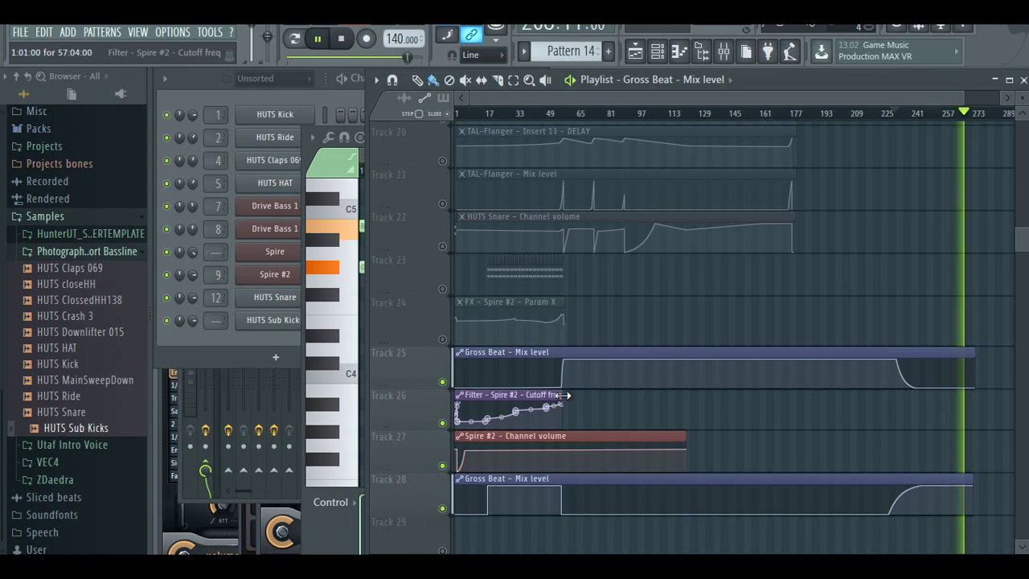
left_click_drag(560, 394, 876, 389)
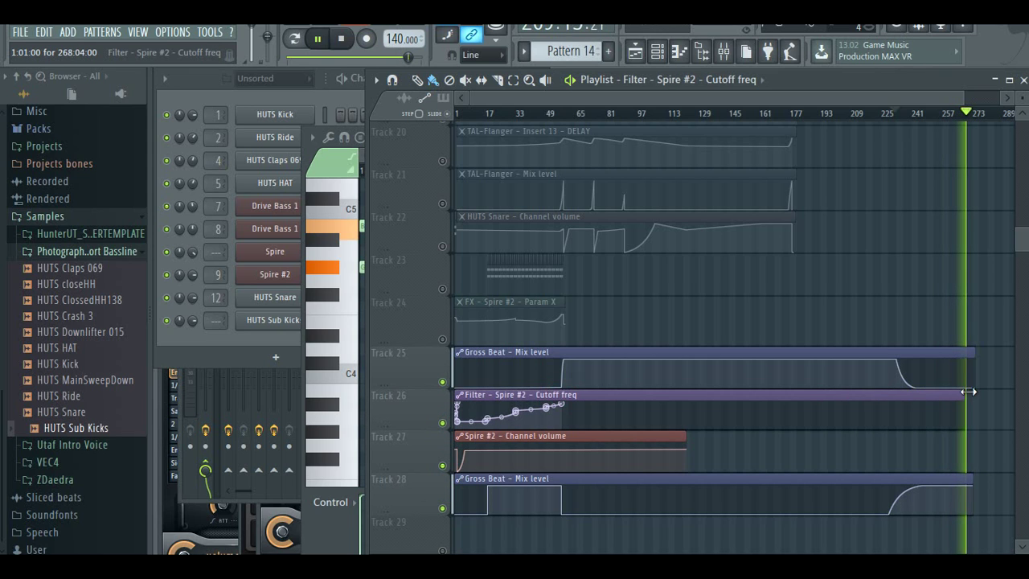
left_click_drag(968, 391, 972, 394)
right_click(906, 407)
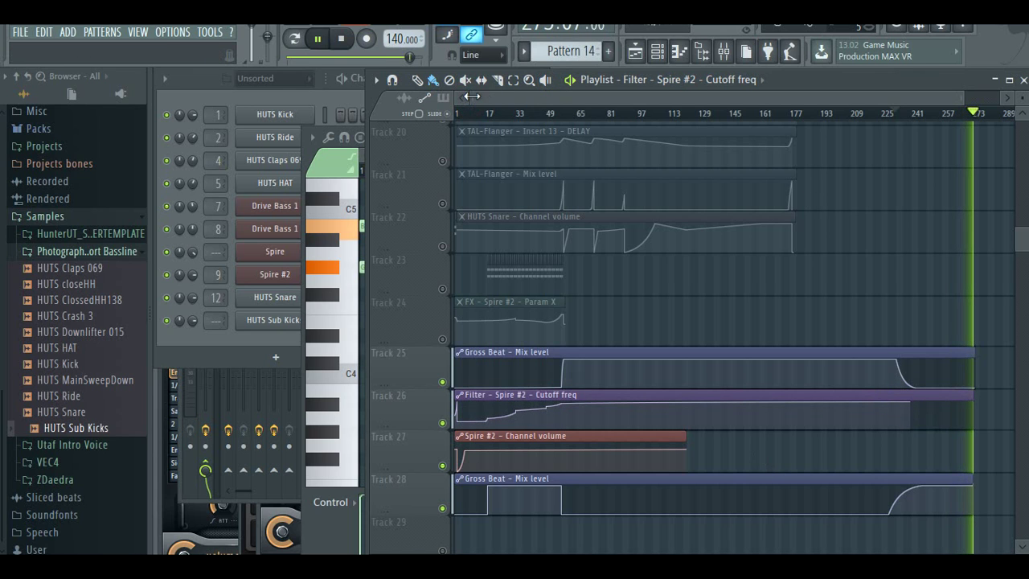
- Play back from about bar 238 and reshape both Gross Beat - Mix level automations into abrupt steps at bar 242, track 25 down and track 28 up
left_click_drag(470, 98, 669, 92)
left_click_drag(760, 93, 840, 94)
scroll(571, 261, "up", 1)
scroll(572, 265, "up", 12)
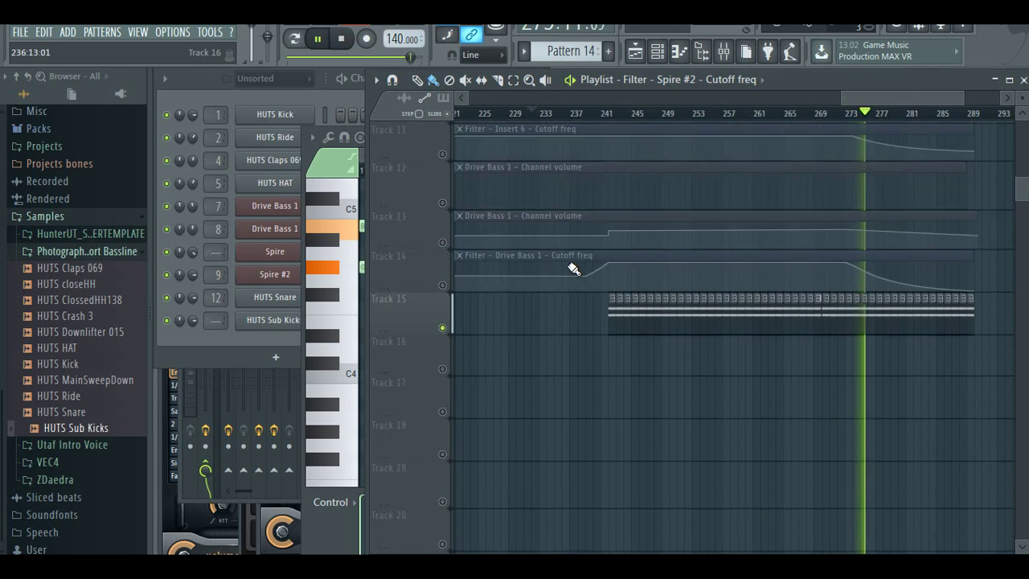
left_click(575, 114)
scroll(603, 338, "down", 18)
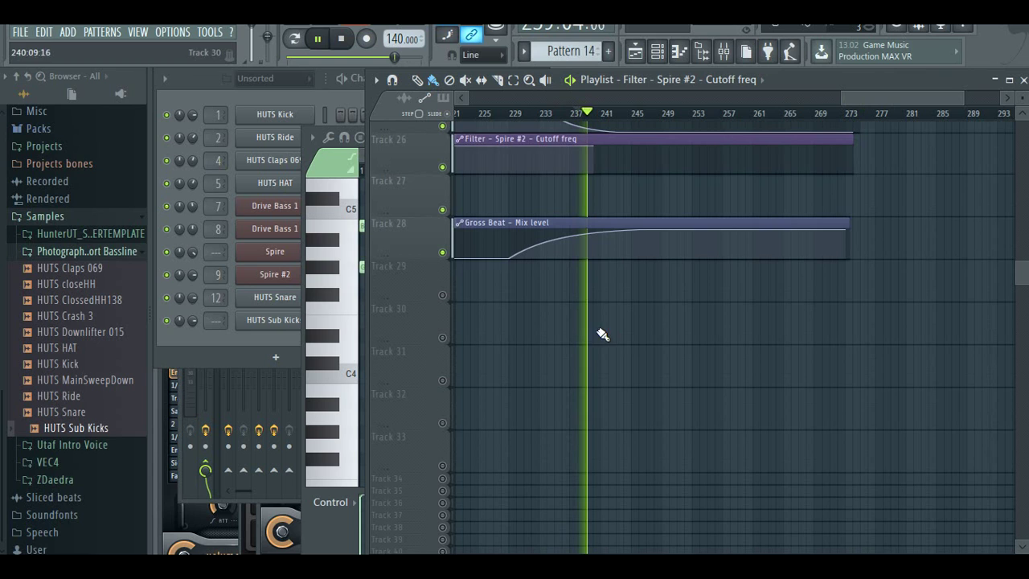
mouse_move(607, 257)
left_mouse_down()
mouse_move(611, 231)
mouse_move(609, 274)
left_mouse_up()
right_click(613, 234)
left_click(610, 259)
scroll(610, 273, "up", 4)
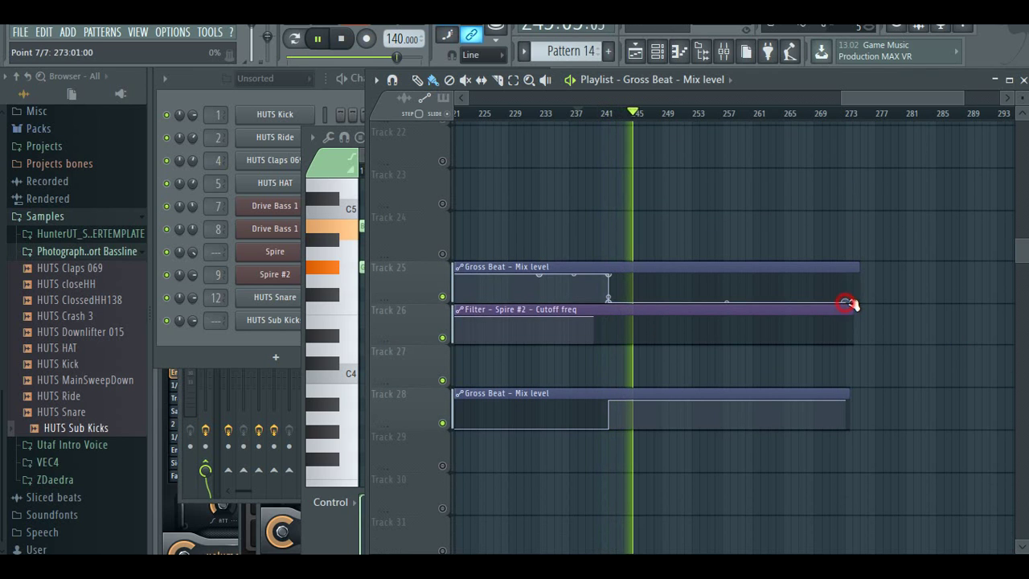
- Lower Filter - Spire #2 - Cutoff freq to about 53% at bar 242, and slope it down to near zero at about bar 275
right_click(613, 331)
left_click_drag(614, 332, 608, 327)
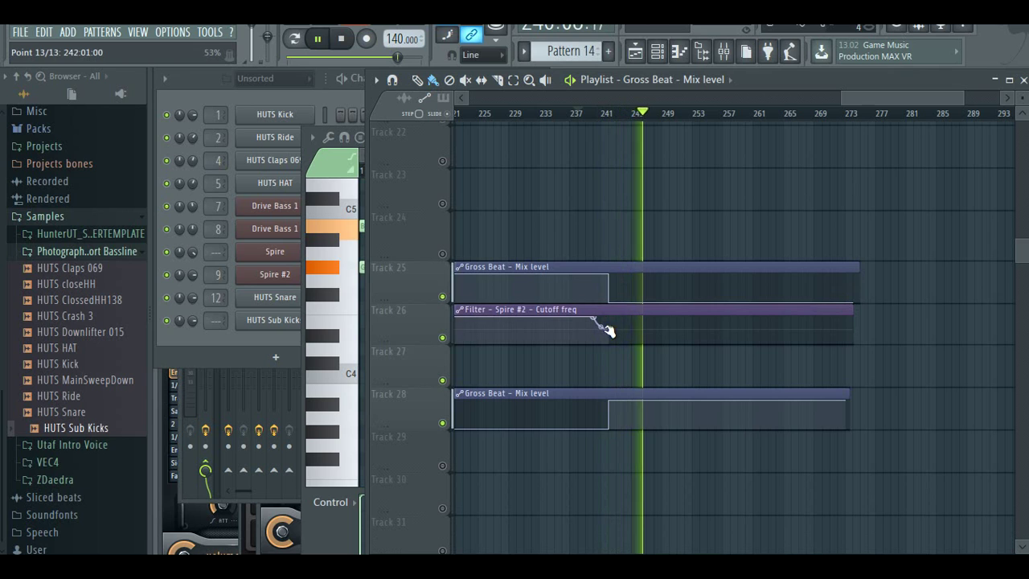
right_click(845, 334)
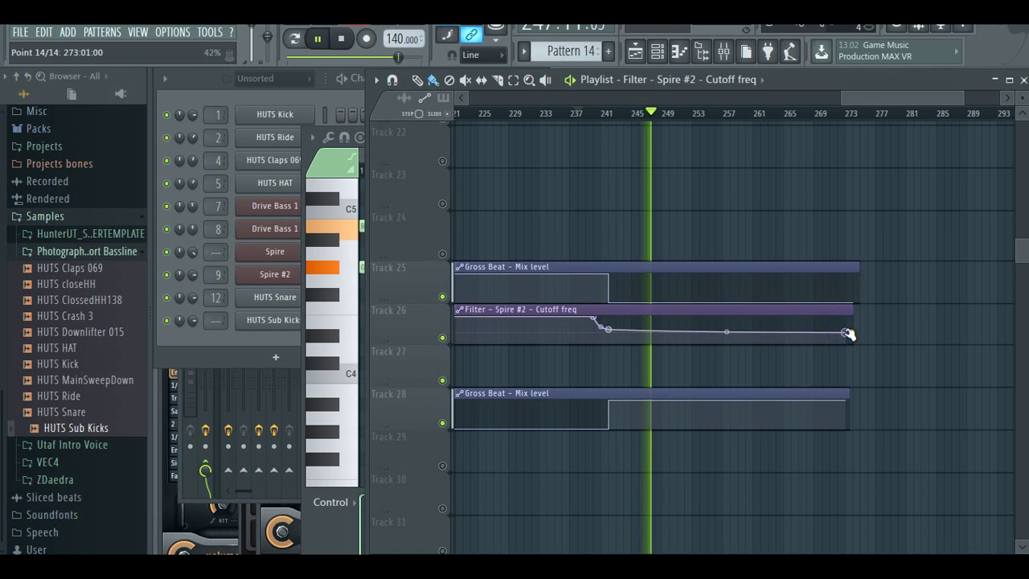
left_click_drag(847, 336, 854, 338)
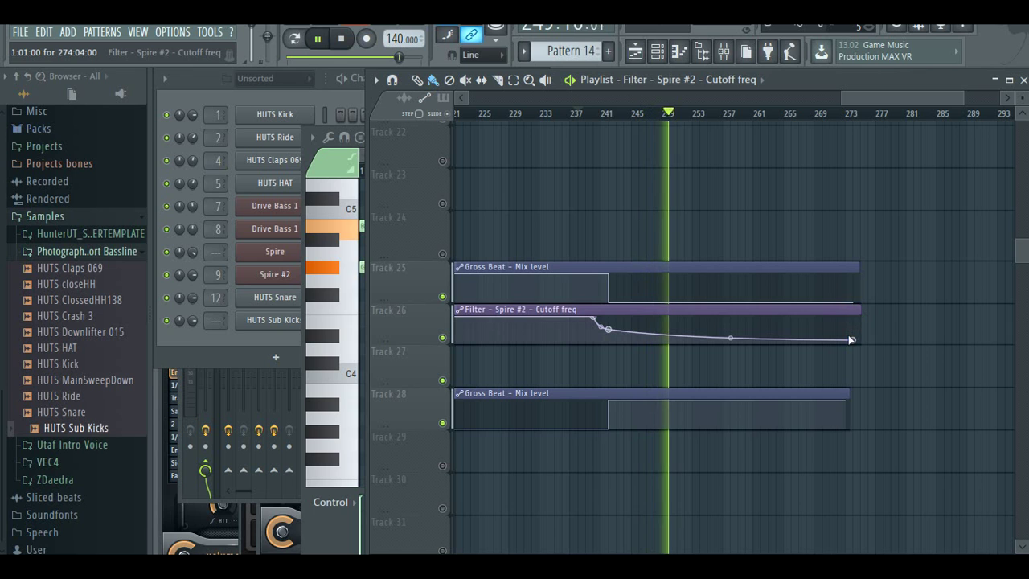
left_click_drag(851, 340, 861, 343)
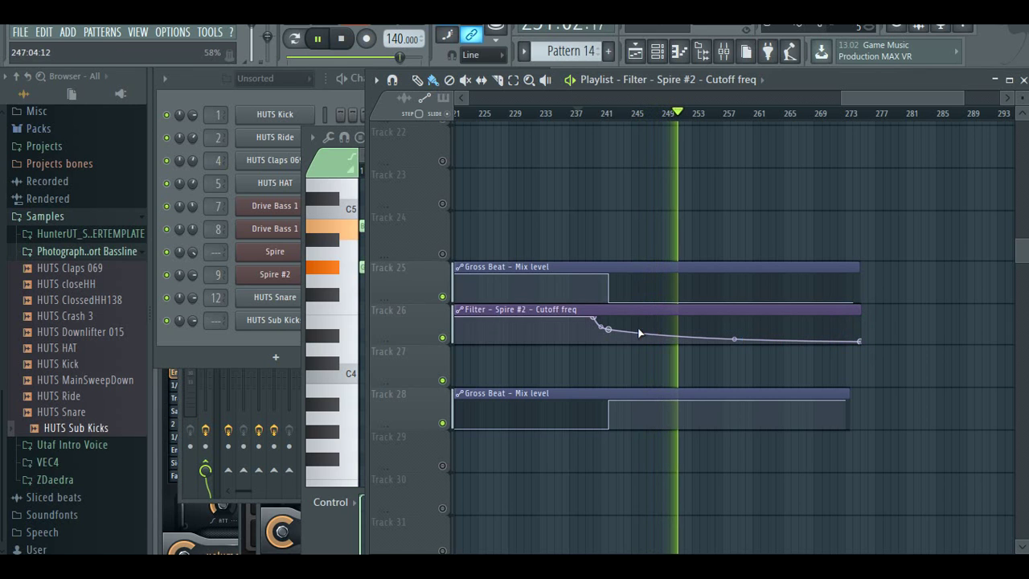
- Switch to pattern playback and bring up the Spire #2 insert's effects in the mixer
left_click(728, 58)
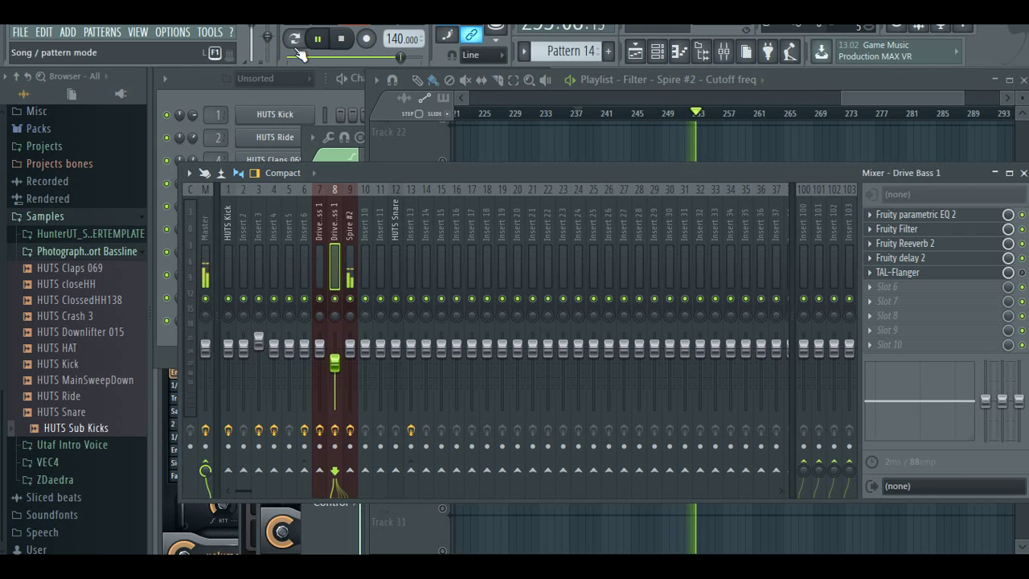
left_click(352, 231)
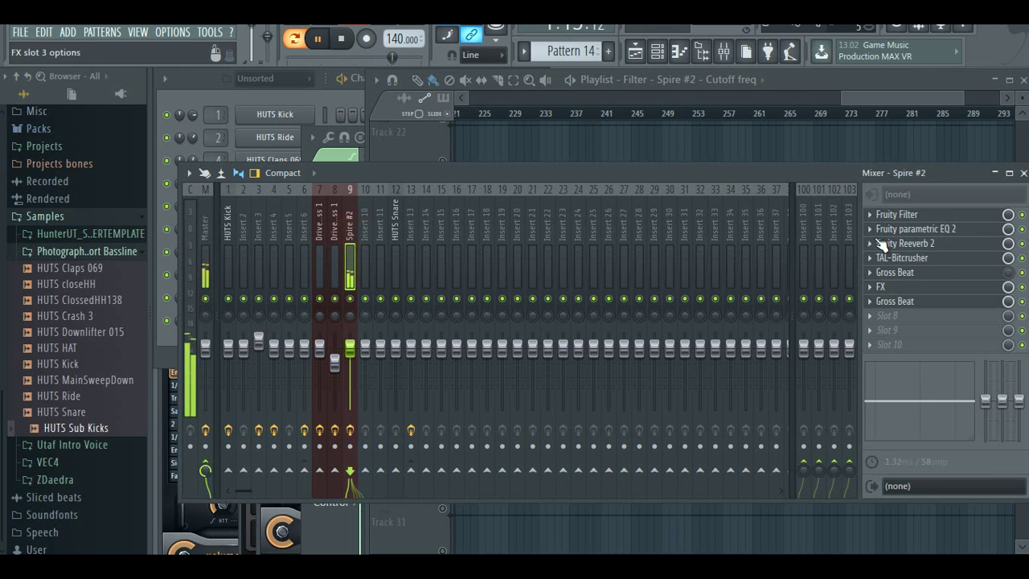
left_click(908, 303)
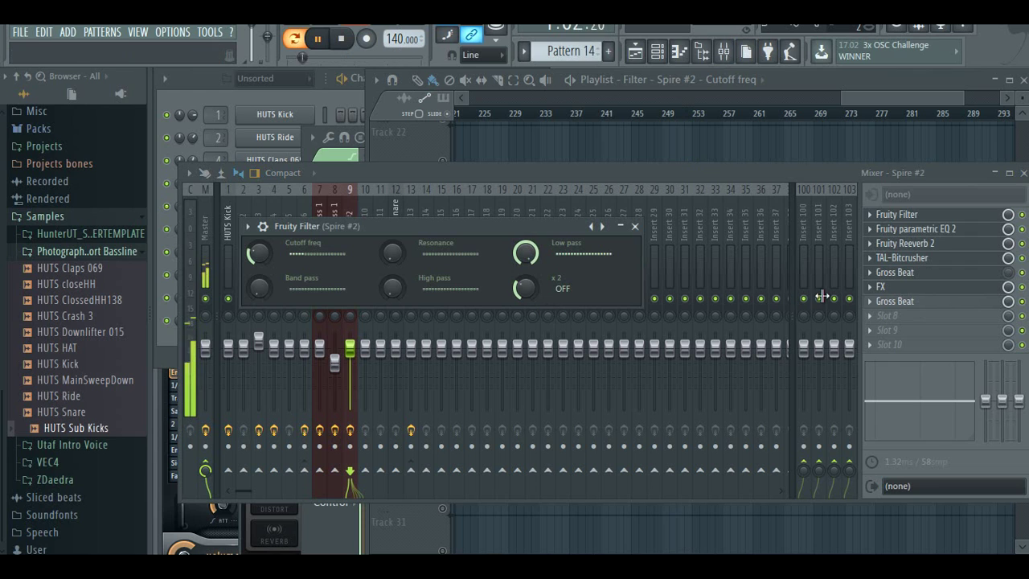
left_click(873, 300)
left_click(884, 297)
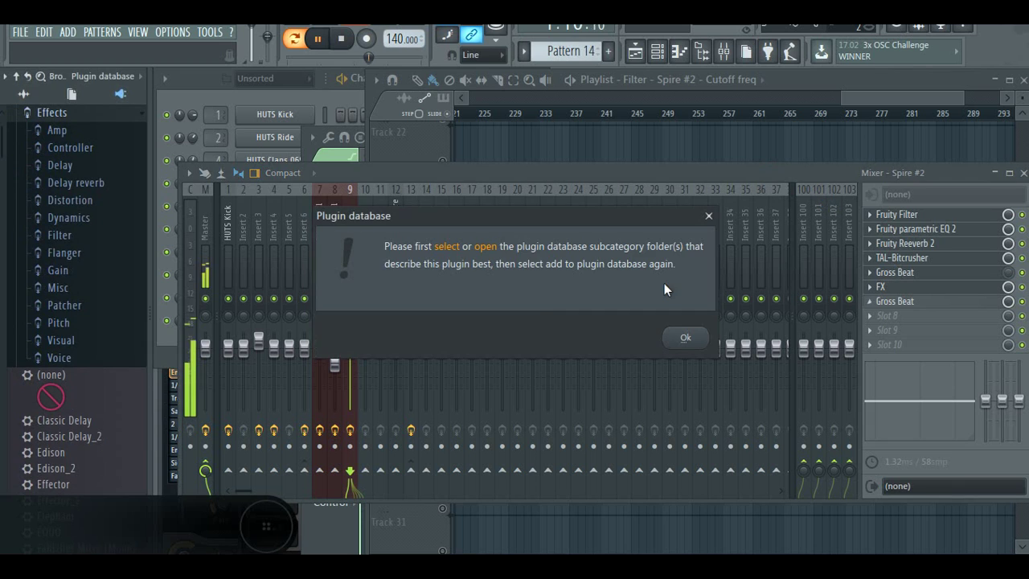
left_click(690, 340)
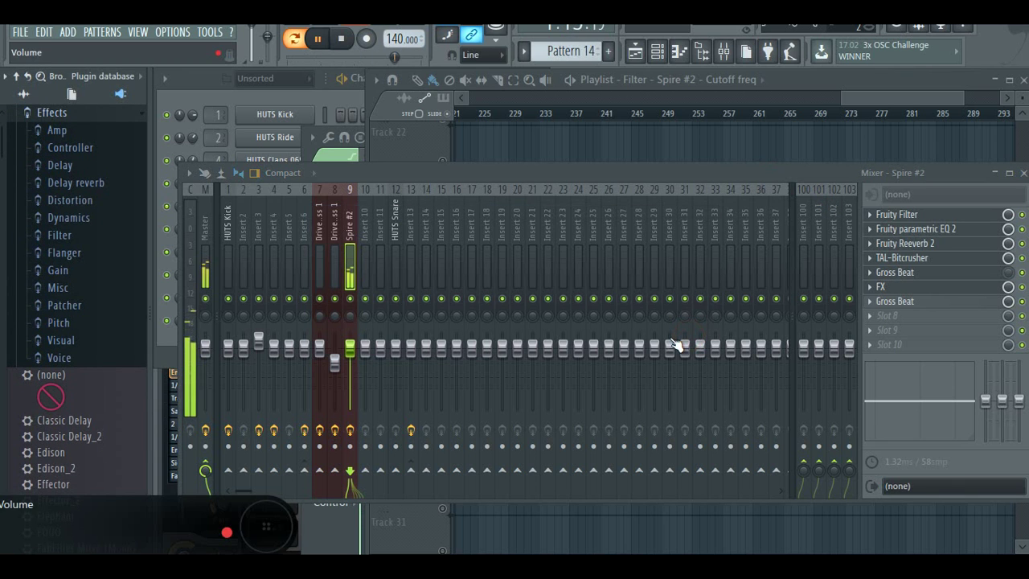
scroll(91, 305, "up", 1)
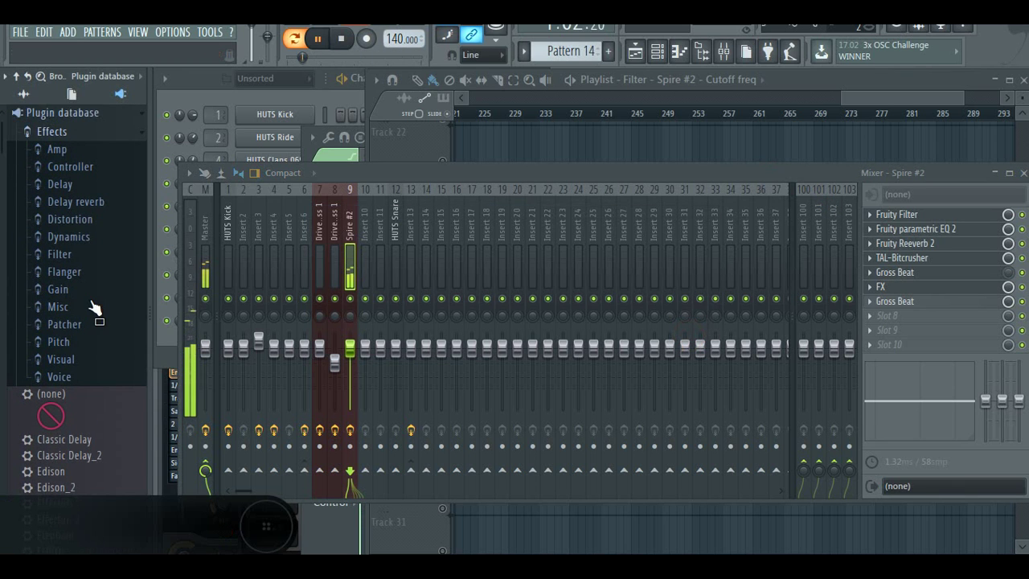
left_click(72, 114)
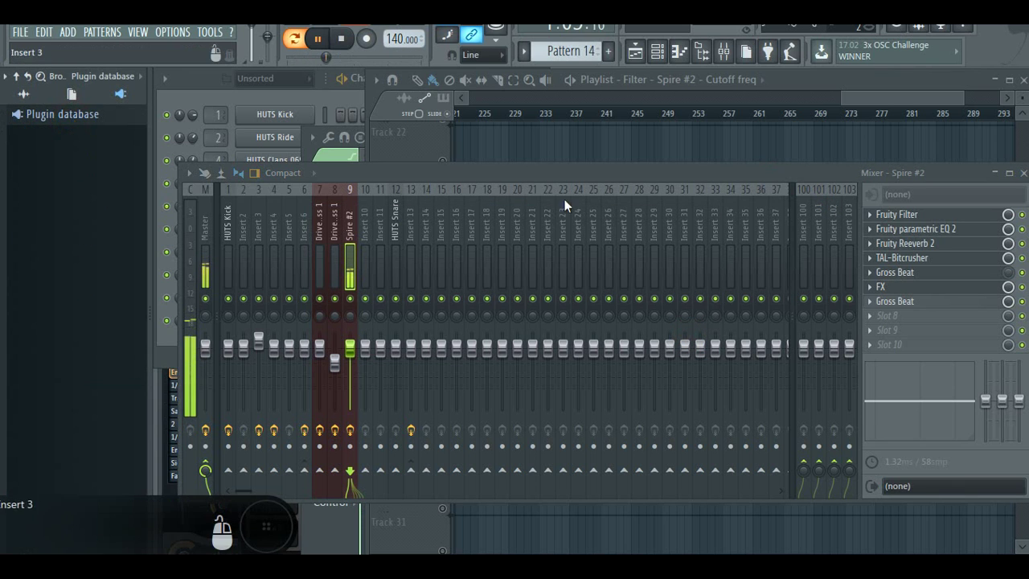
left_click(23, 95)
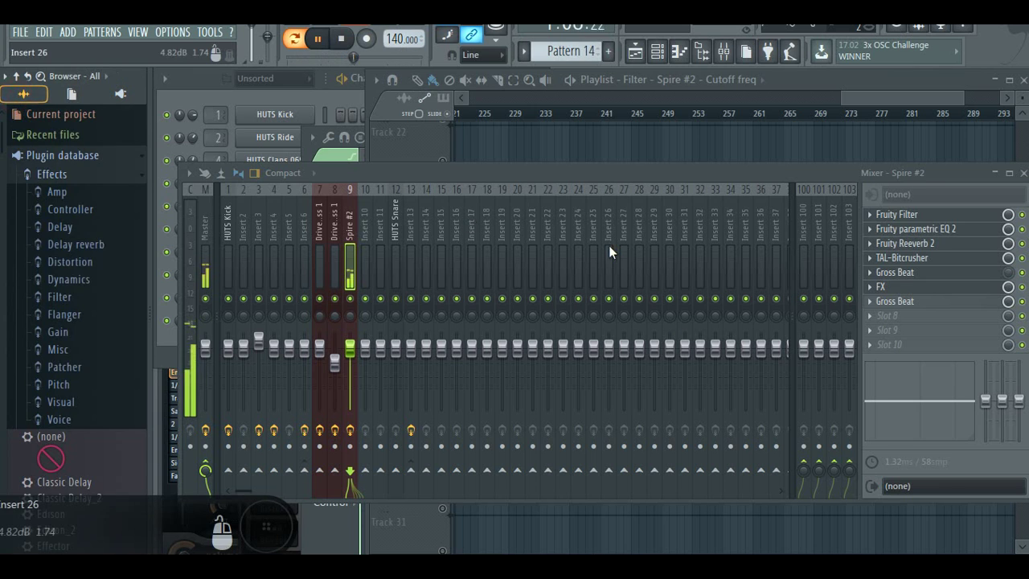
left_click(76, 156)
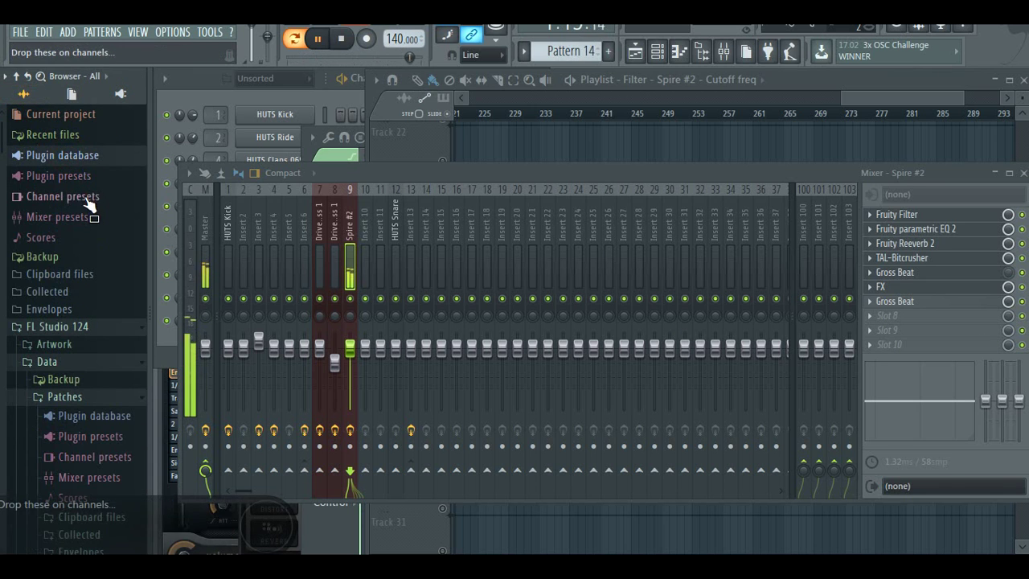
left_click(80, 327)
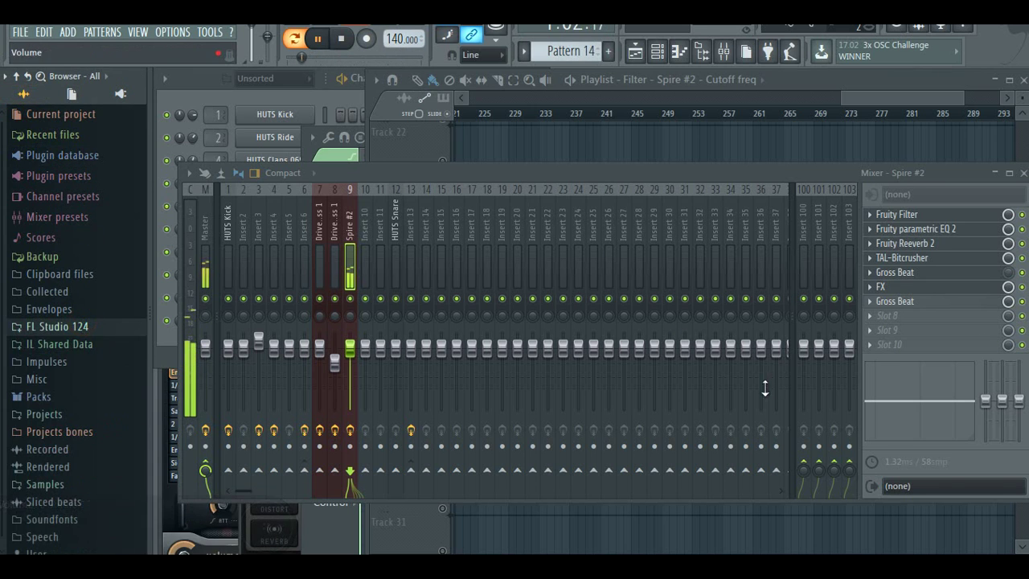
- Open the second Gross Beat on Spire #2 and raise the starting point of its Volume: Empty envelope
left_click(894, 304)
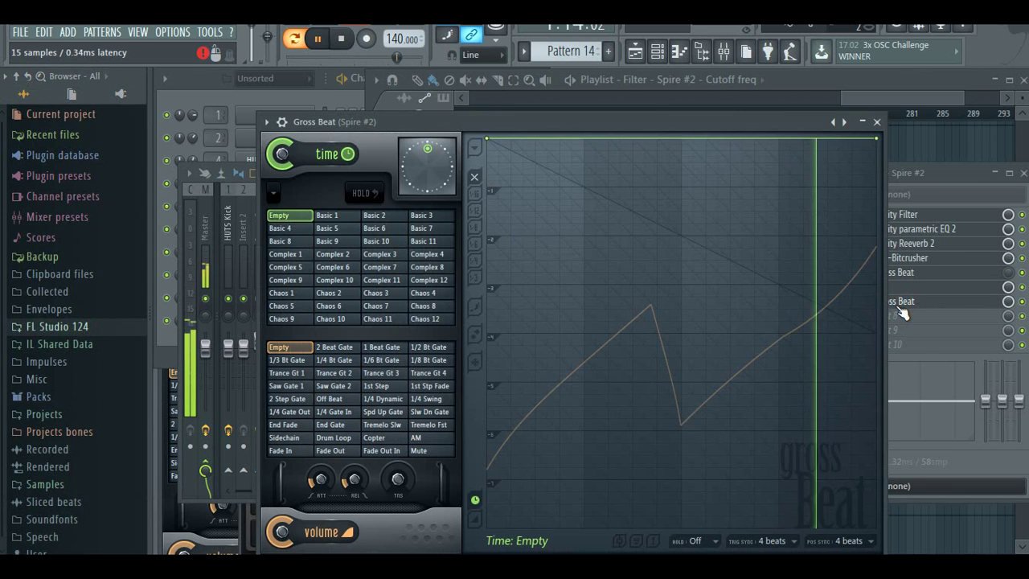
left_click(285, 347)
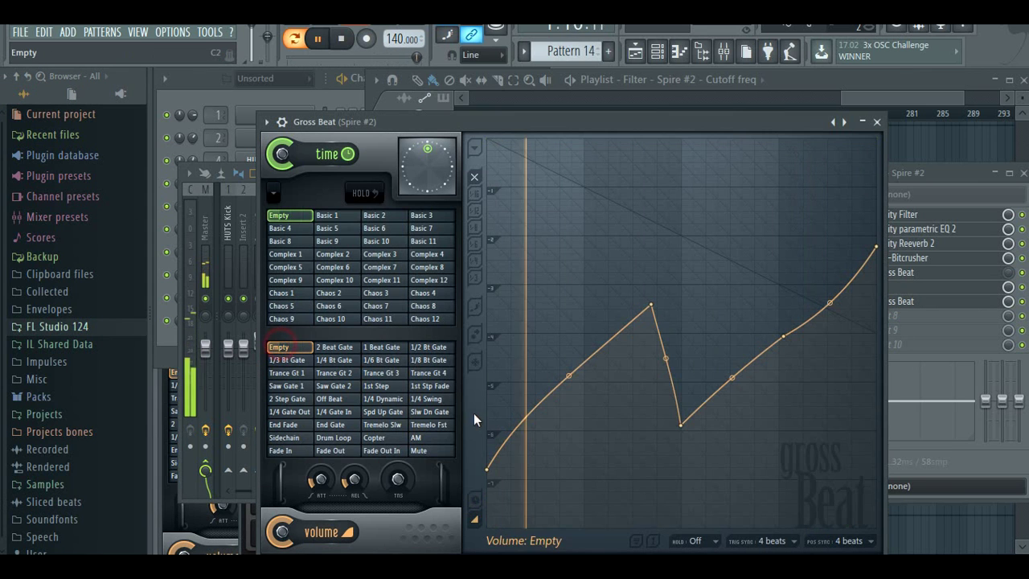
left_click_drag(487, 468, 488, 432)
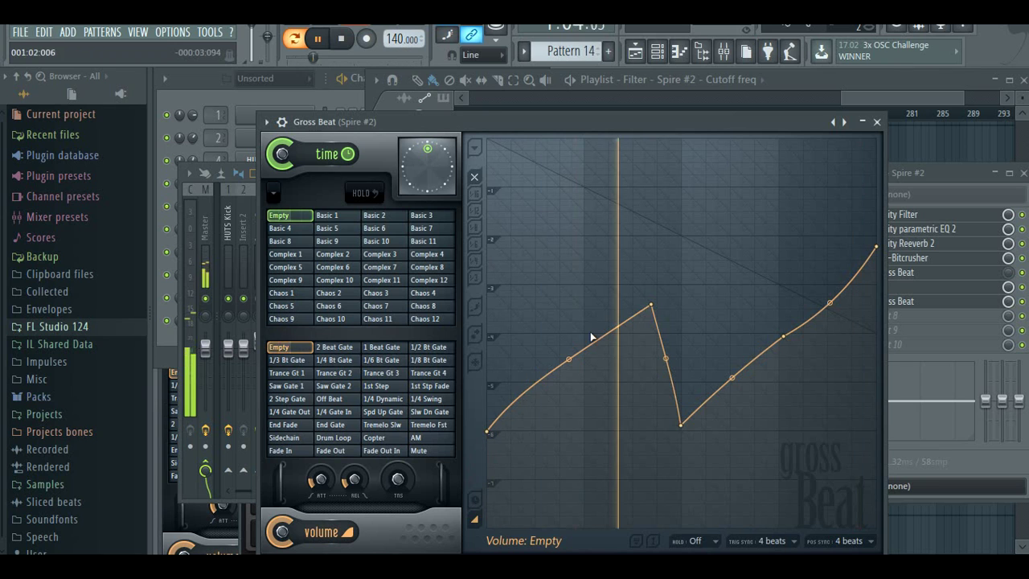
left_click_drag(592, 326, 587, 318)
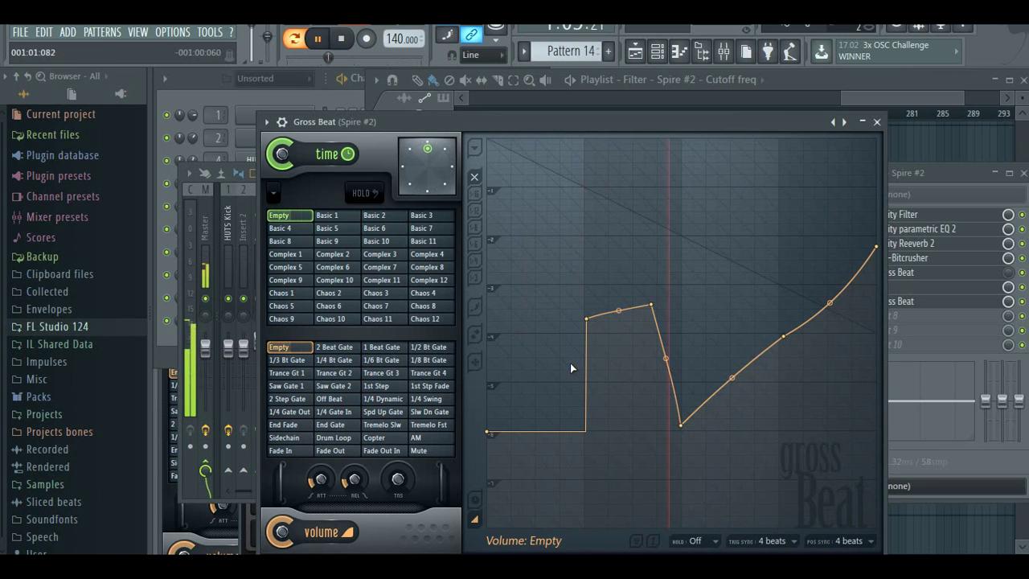
right_click(588, 319)
left_click(611, 259)
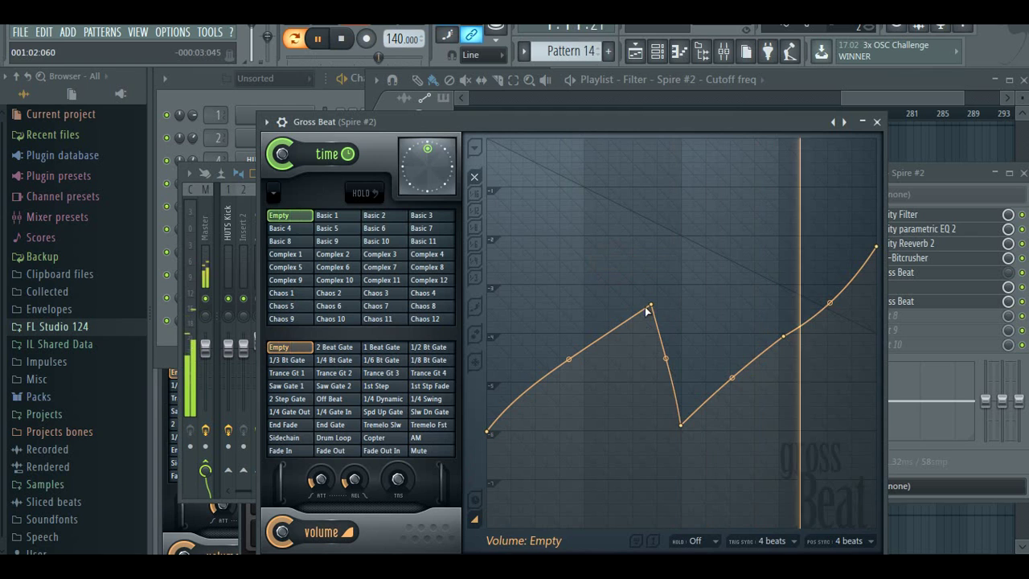
- Shift the envelope's first peak to the start of beat 2, and move the point near beat 4 earlier and higher
left_click_drag(651, 304, 583, 306)
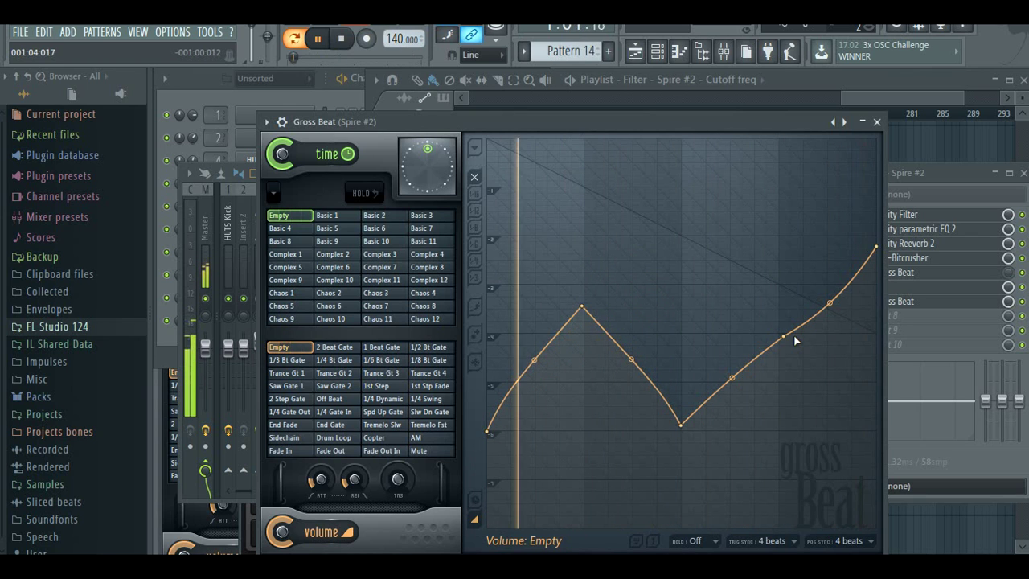
left_click_drag(782, 335, 747, 311)
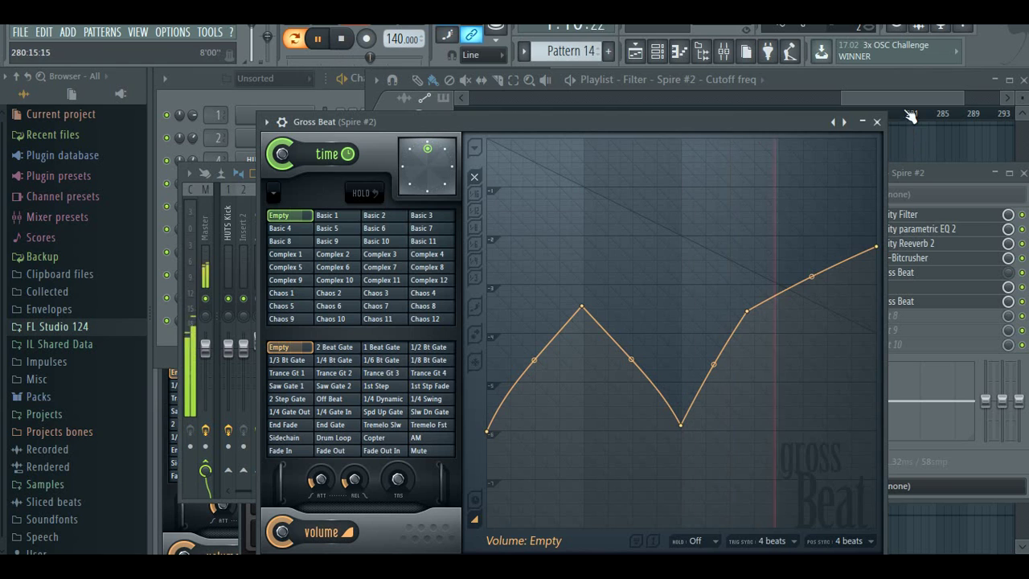
- Play the song in the playlist from about bar 241 and unmute tracks 3 and 4
left_click(884, 98)
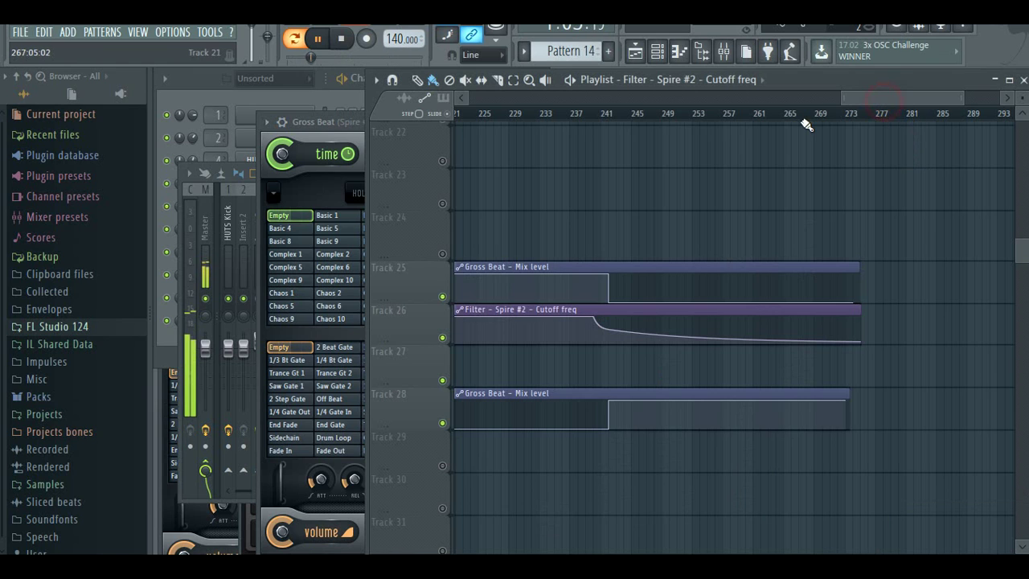
left_click(603, 114)
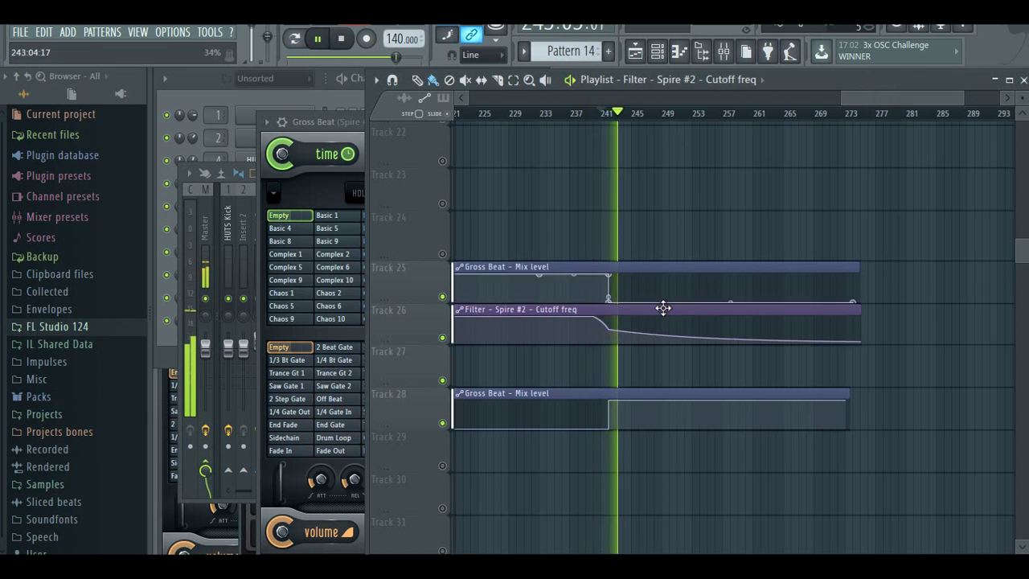
scroll(661, 305, "up", 5)
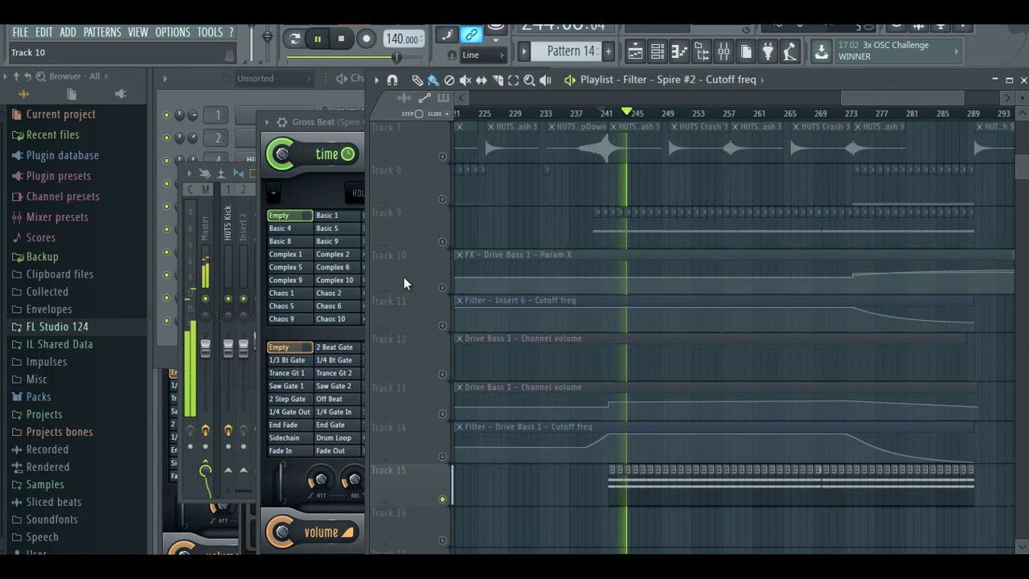
scroll(420, 196, "up", 2)
right_click(422, 164)
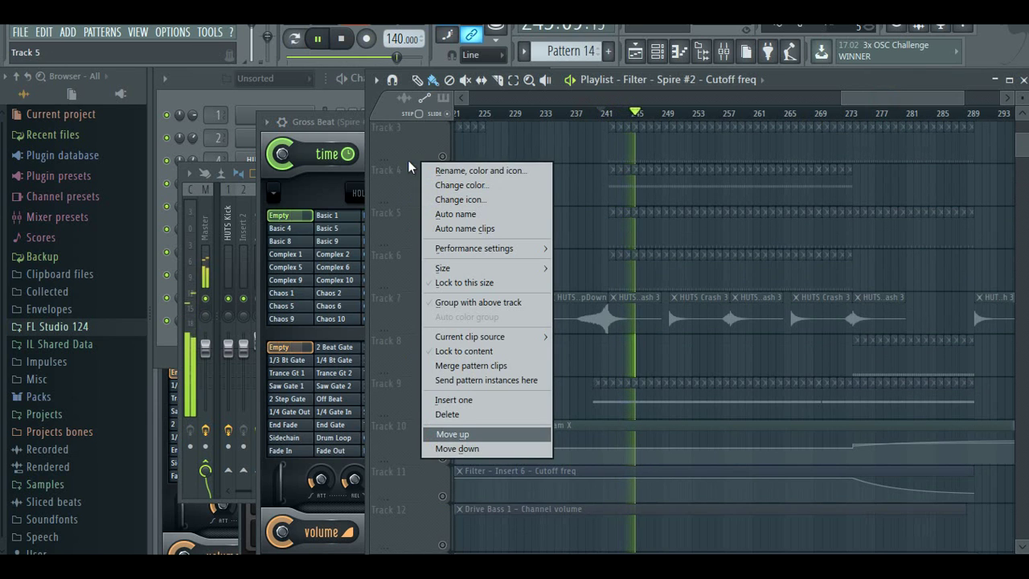
left_click(408, 154)
left_click(445, 156)
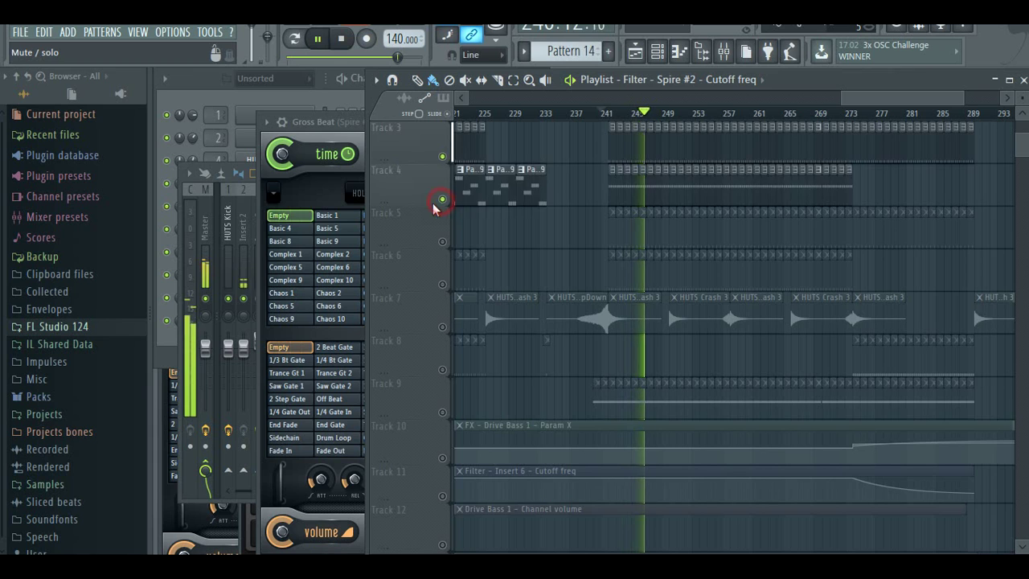
left_click(442, 199)
- Unmute tracks 2 and 1, and bring all the remaining playlist tracks back in
scroll(432, 209, "up", 2)
left_click(443, 200)
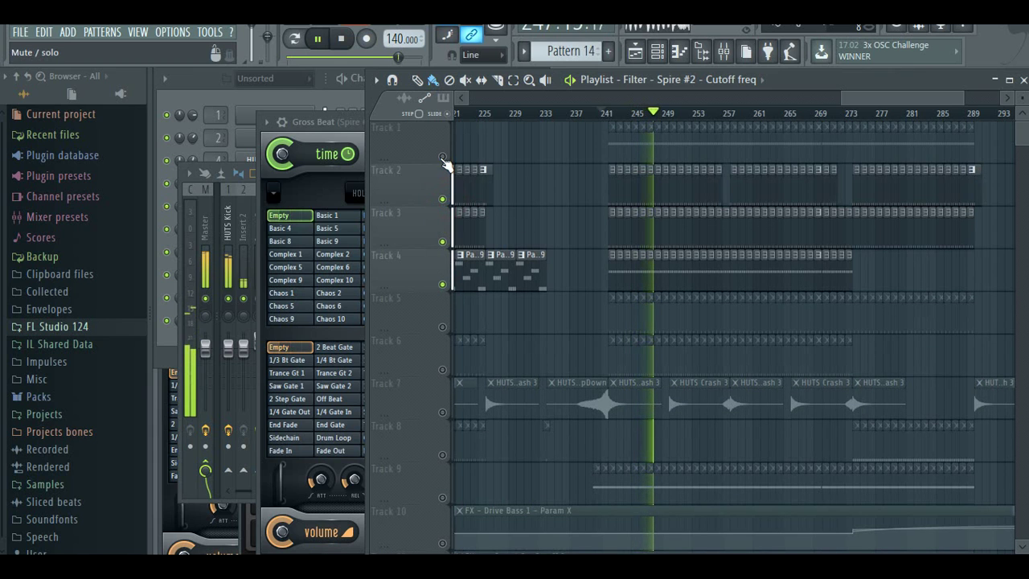
left_click(440, 156)
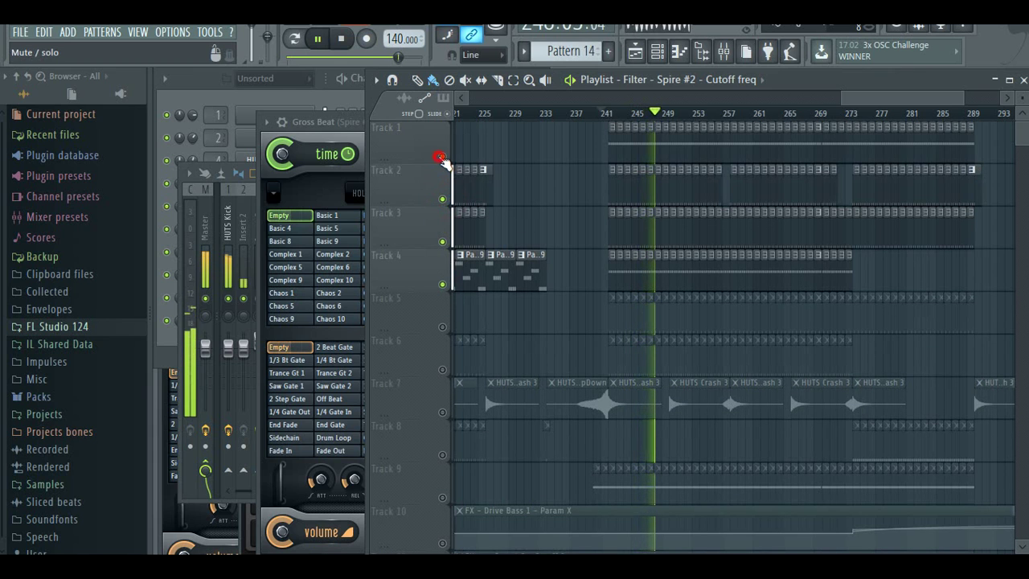
left_click(445, 328)
right_click(444, 328)
right_click(444, 327)
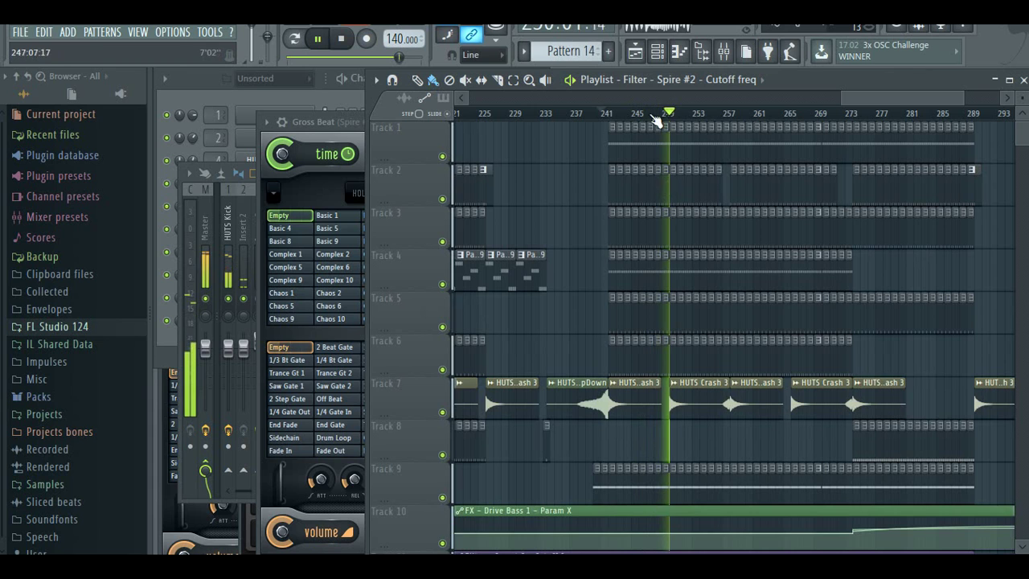
- Play from about bar 243, raise the Filter - Spire #2 - Cutoff freq point at bar 242, and bend its falling curve upward for a gradual decline
left_click(619, 113)
scroll(707, 257, "down", 7)
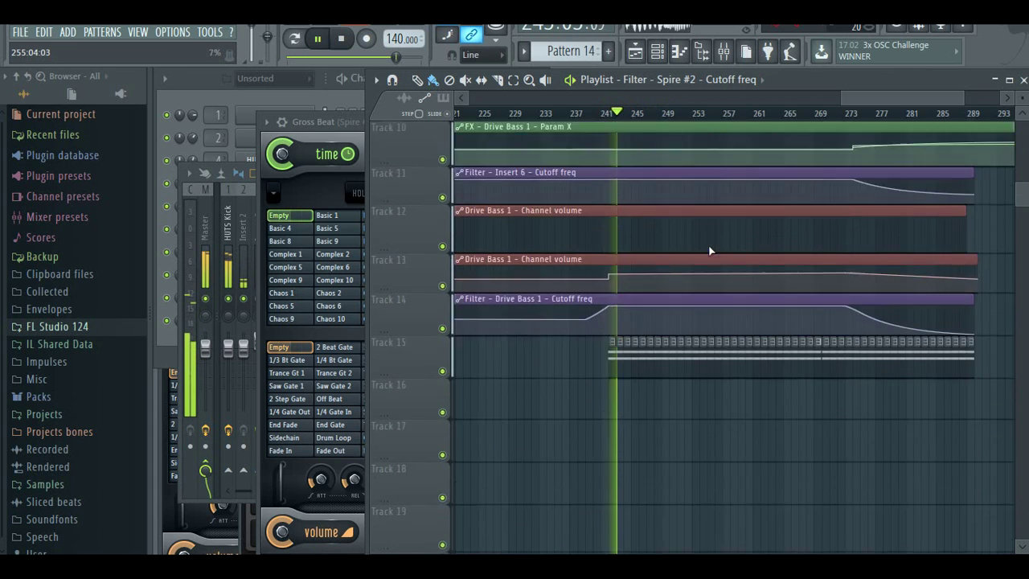
scroll(698, 269, "down", 1)
left_click_drag(609, 202, 613, 193)
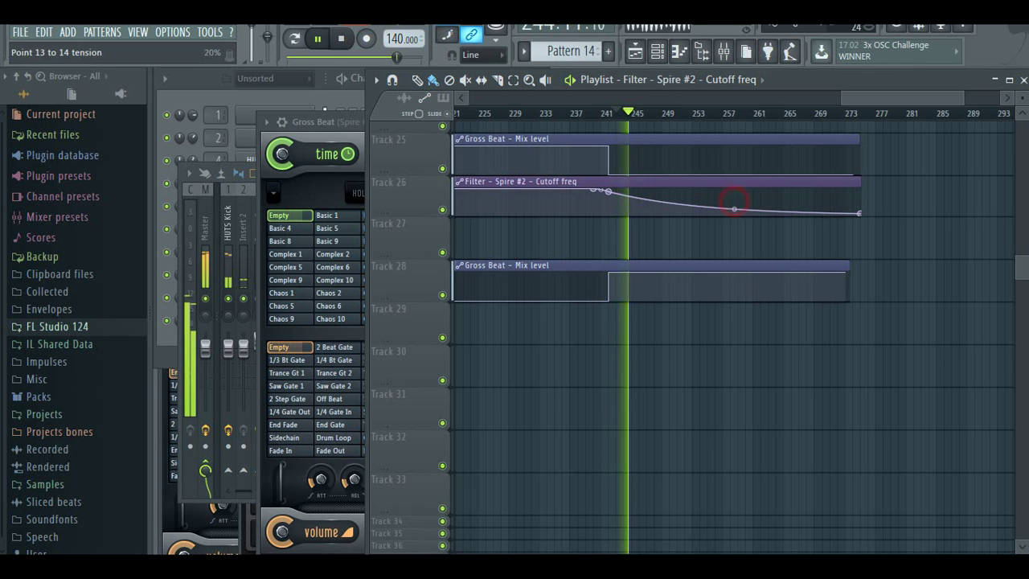
left_click_drag(734, 201, 734, 193)
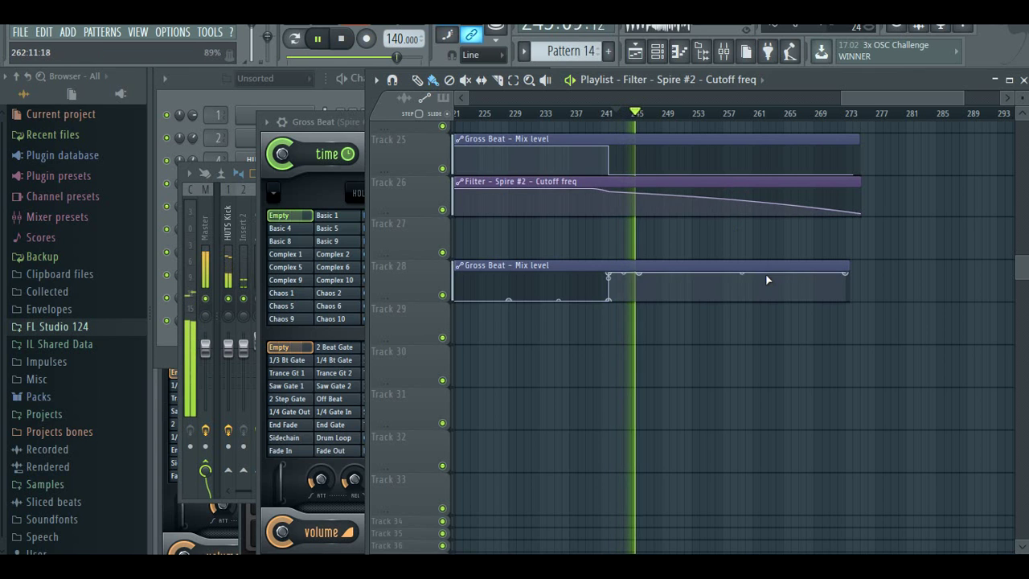
- Play from about bar 269, extend the Filter - Spire #2 - Cutoff freq automation to bar 288, and add a low point near bar 273
scroll(761, 282, "up", 1)
left_click(822, 114)
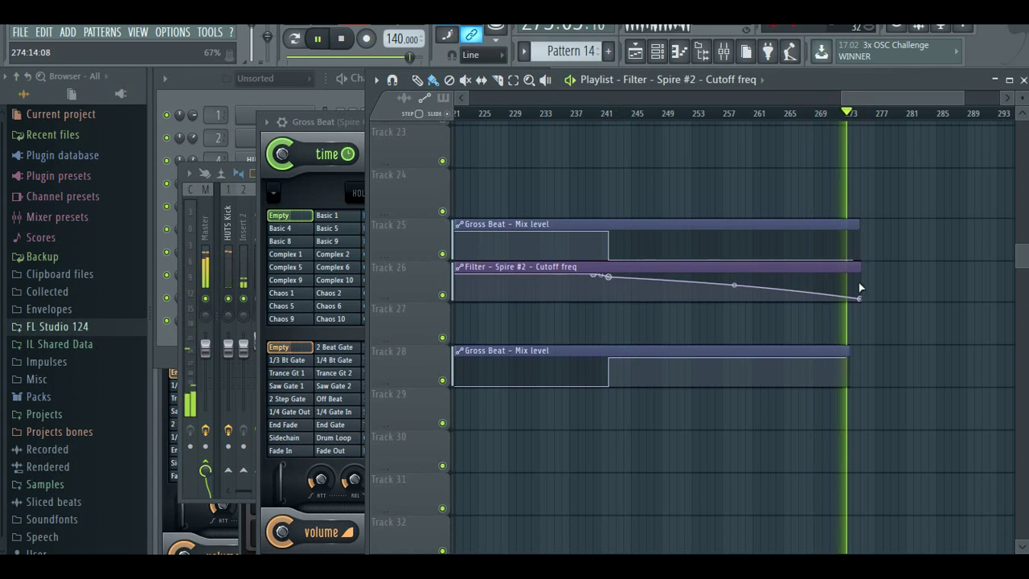
left_click_drag(864, 296, 967, 302)
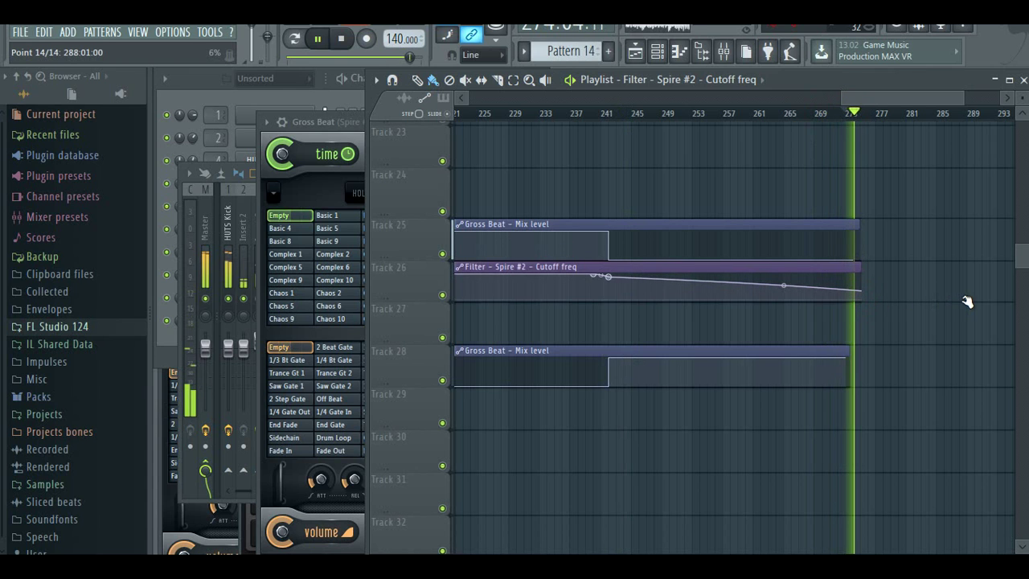
left_click_drag(861, 270, 967, 287)
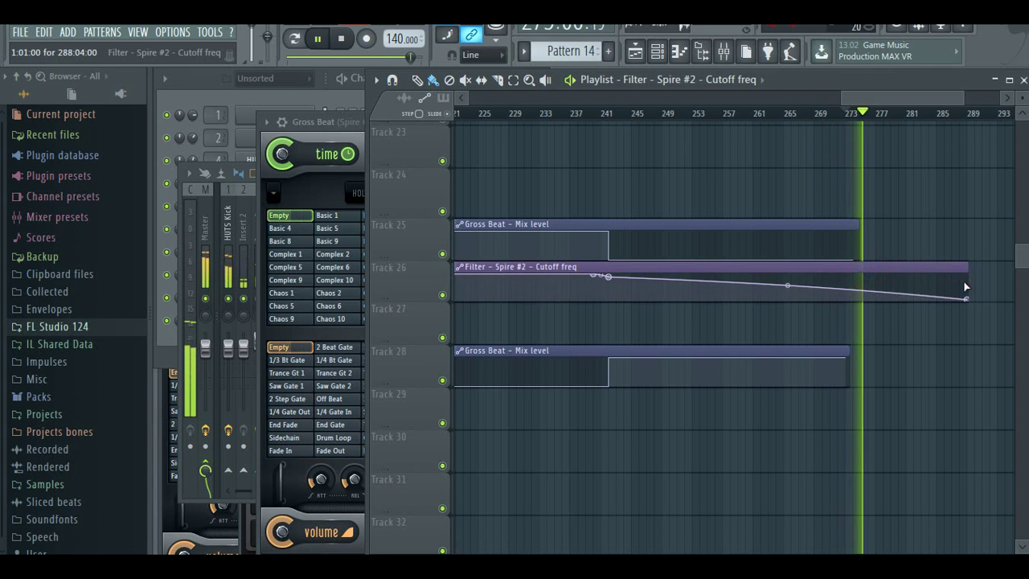
left_click(850, 299)
- Extend the FX - Spire #2 - Param X automation clip on track 24 to about bar 289
left_click_drag(829, 102, 464, 105)
scroll(823, 280, "up", 1)
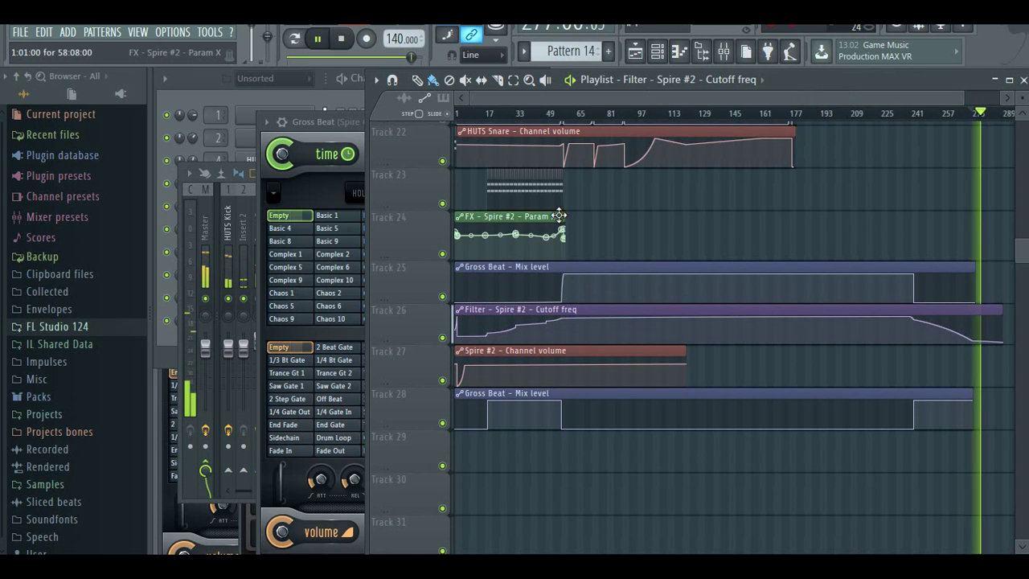
left_click_drag(565, 216, 993, 235)
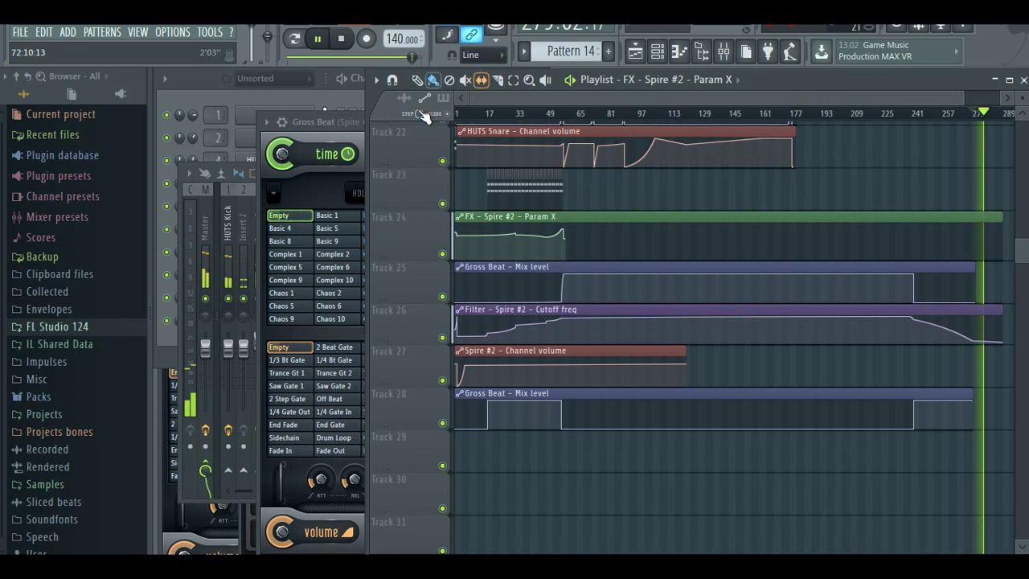
- Play back from about bar 255 and enlarge the height of track 24 with the Param X automation
left_click_drag(472, 104, 867, 113)
left_click(635, 115)
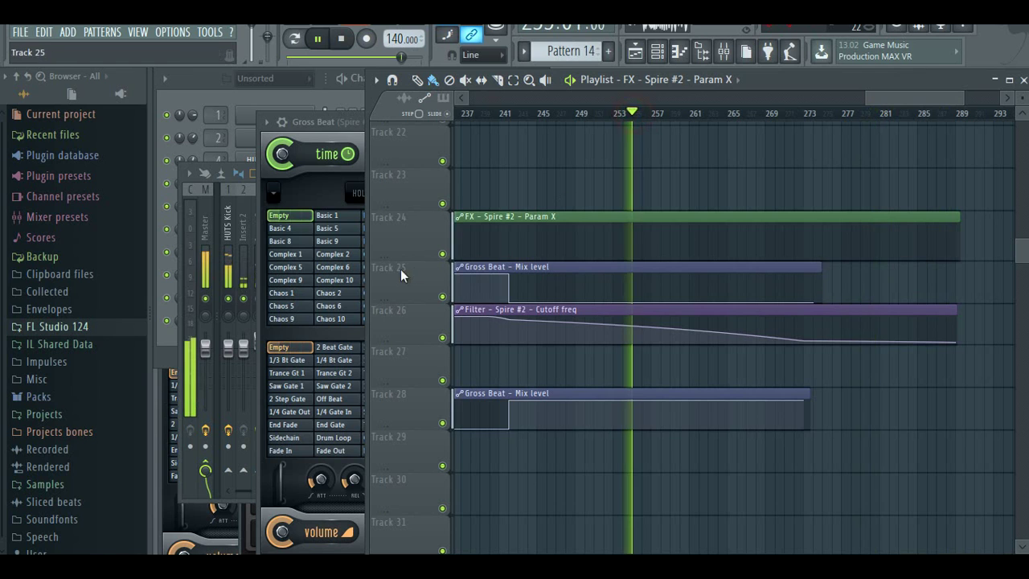
left_click_drag(397, 259, 436, 453)
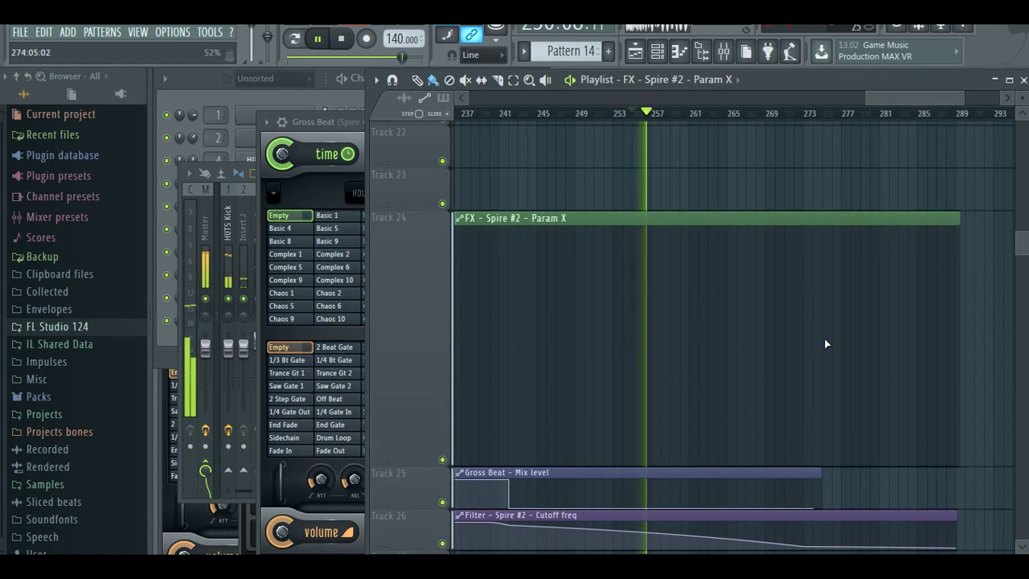
- Raise the FX - Spire #2 - Param X automation to 58% up to bar 274, followed by a gradual climb to 68% at bar 289
left_click_drag(813, 341, 814, 328)
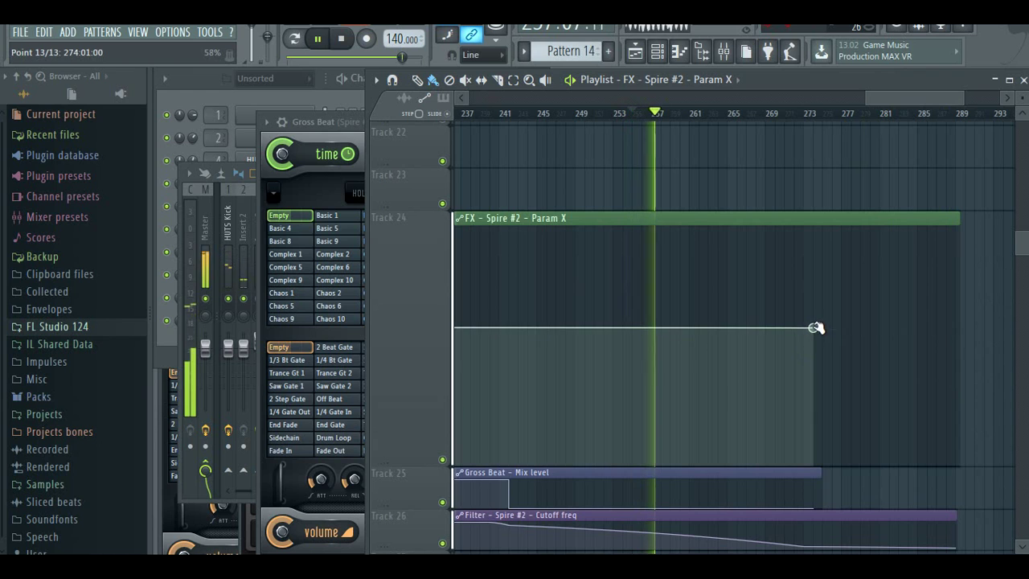
left_click(827, 116)
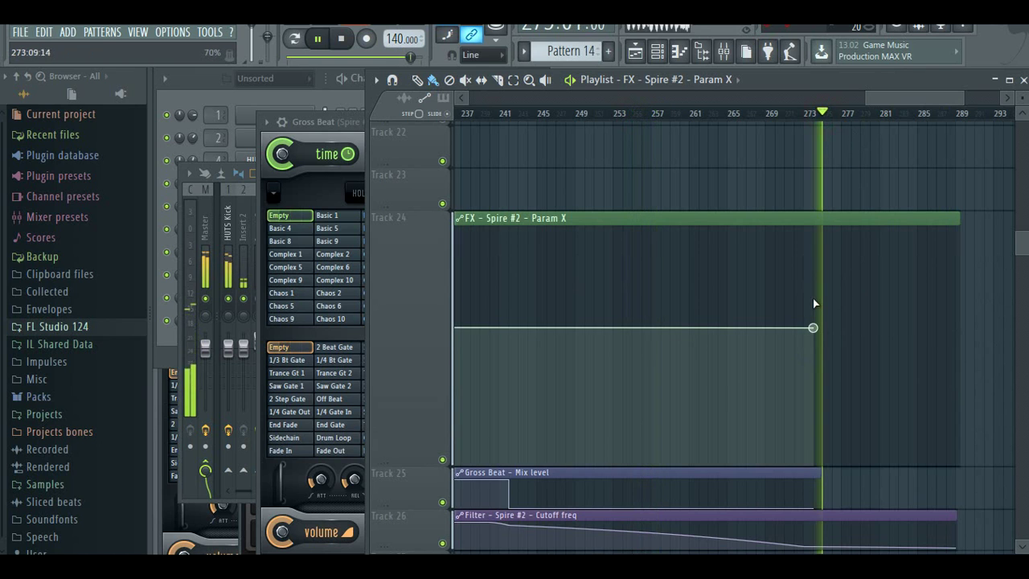
left_click(956, 296)
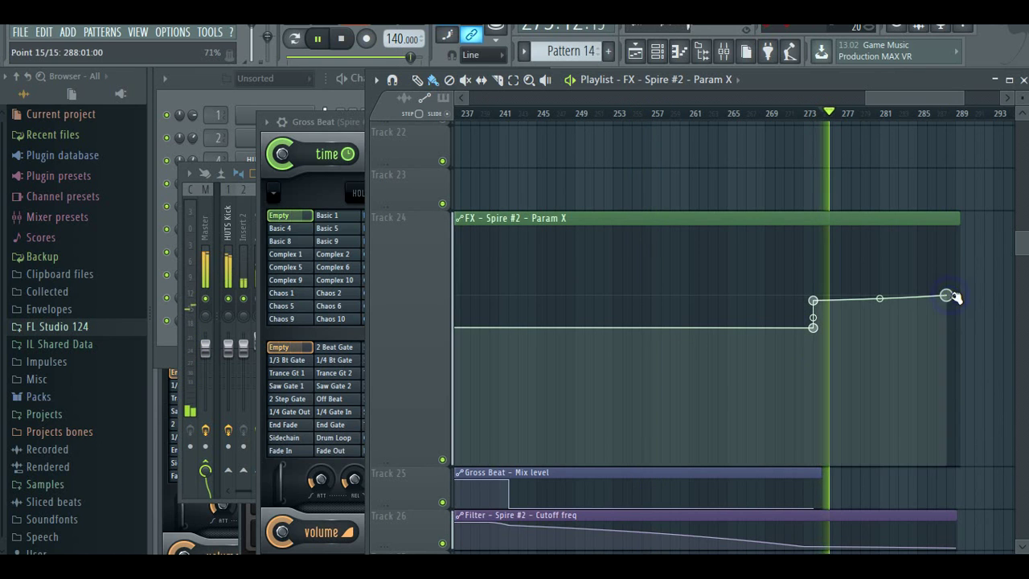
left_click_drag(813, 304, 813, 313)
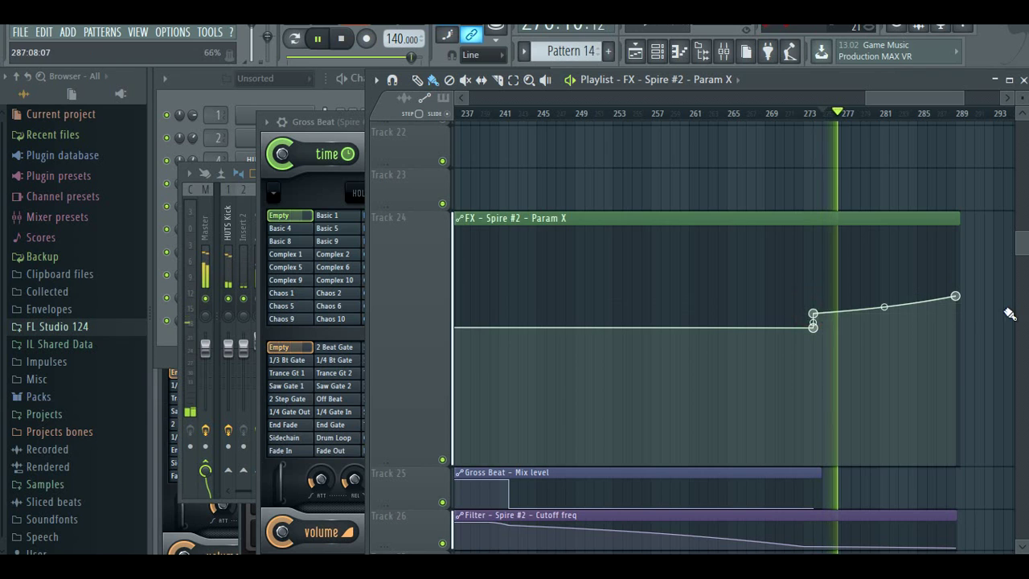
left_click_drag(957, 297, 955, 302)
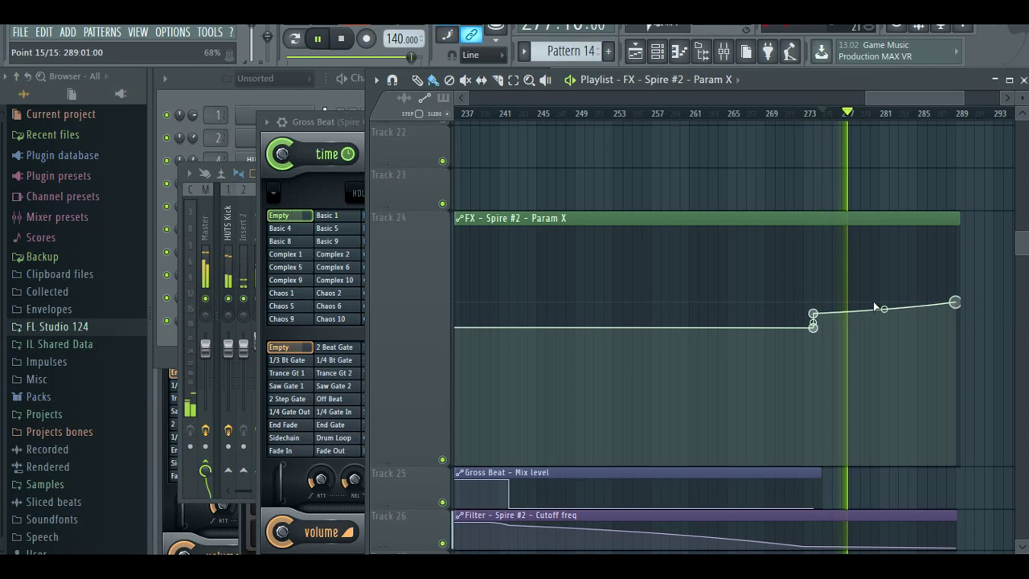
left_click_drag(814, 317, 814, 322)
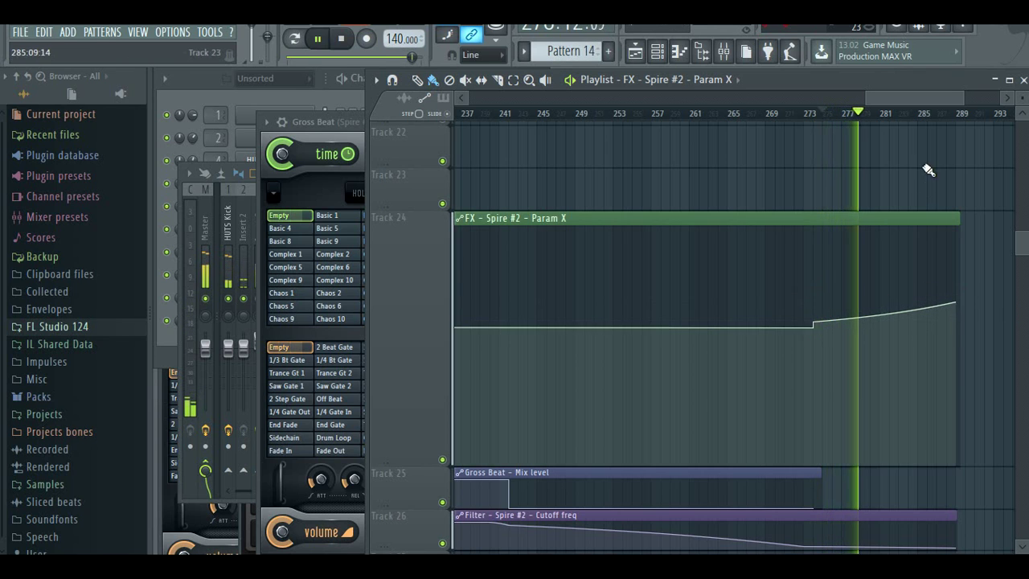
- Lift the Param X automation to a slightly higher plateau from about bar 241 to bar 274, and play from about bar 244
right_click(499, 327)
mouse_move(814, 328)
left_mouse_down()
mouse_move(813, 311)
mouse_move(814, 321)
mouse_move(814, 313)
mouse_move(829, 320)
mouse_move(812, 323)
left_mouse_up()
right_click(509, 312)
left_click(528, 113)
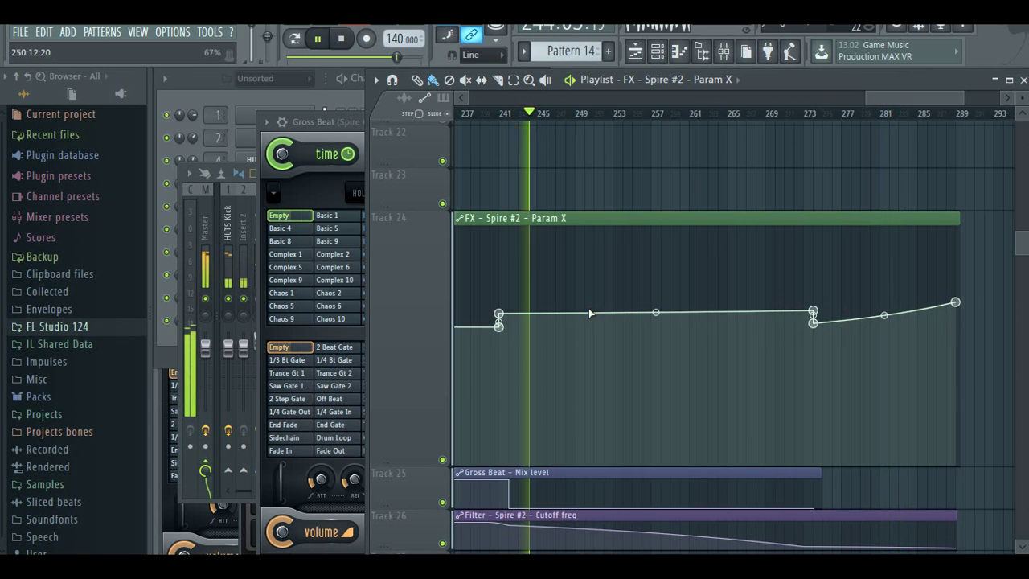
- Reduce the height of track 24 to 152% and play back from about bar 282
left_click_drag(401, 337, 400, 265)
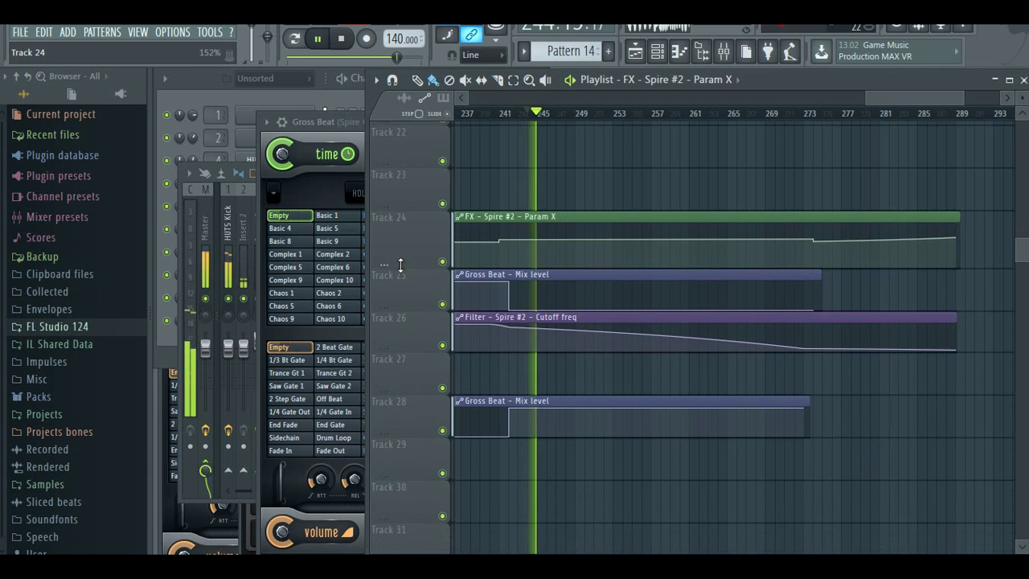
left_click(889, 113)
scroll(858, 432, "up", 10)
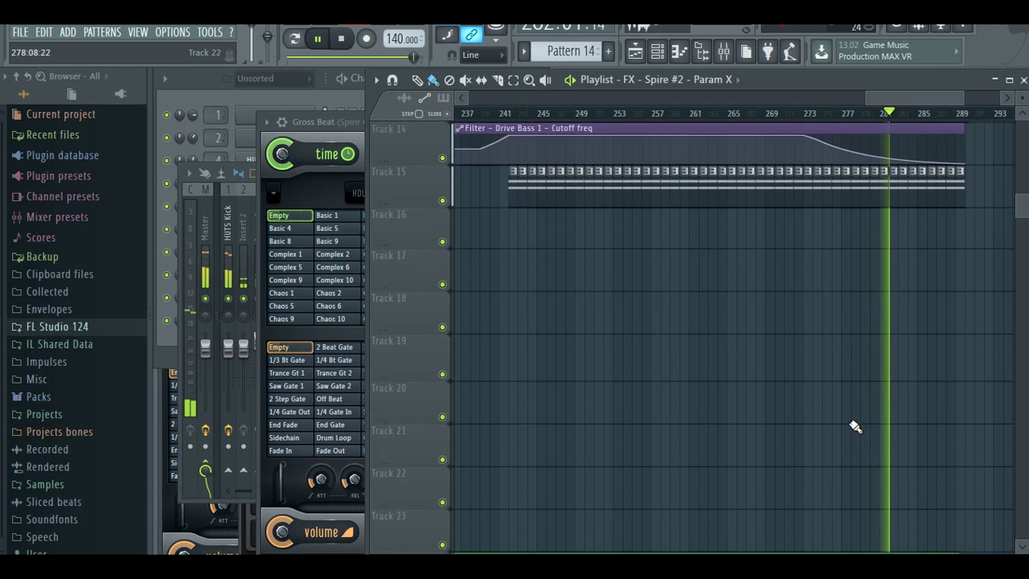
- Switch playback to pattern mode and select the empty Pattern 20
left_click_drag(923, 97, 295, 94)
left_click(874, 114)
left_click(298, 91)
left_click(296, 41)
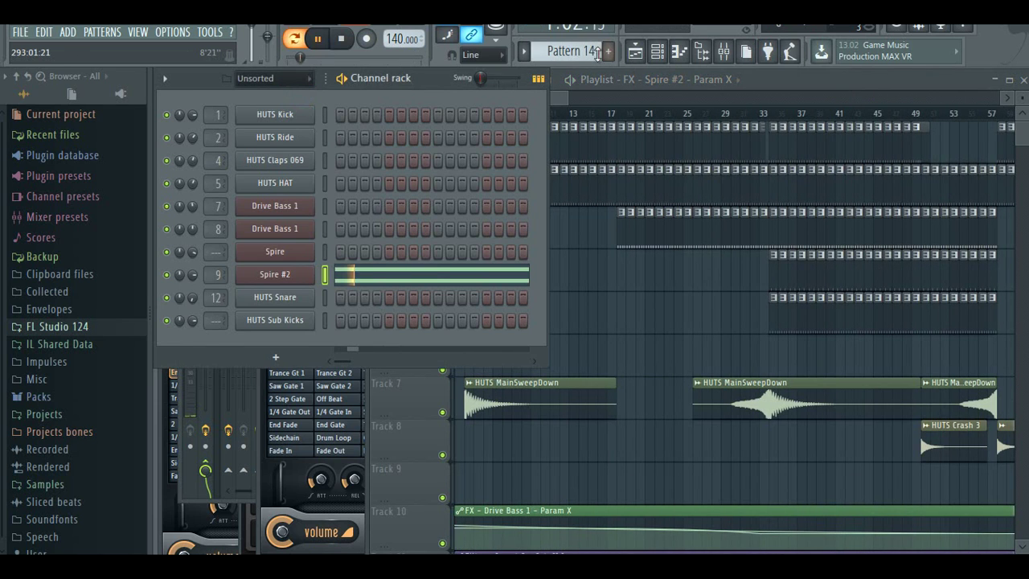
mouse_move(588, 53)
left_mouse_down()
mouse_move(588, 24)
mouse_move(571, 47)
left_mouse_up()
right_click(303, 229)
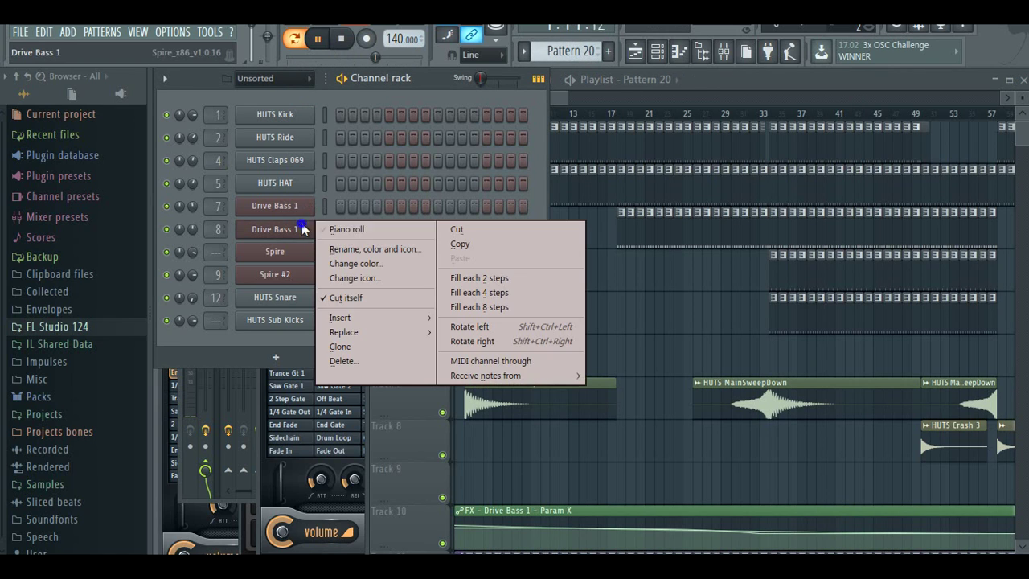
left_click(554, 102)
left_click_drag(555, 100, 584, 100)
- Copy all Spire G#4 notes from Pattern 9 into Pattern 20
scroll(764, 494, "down", 5)
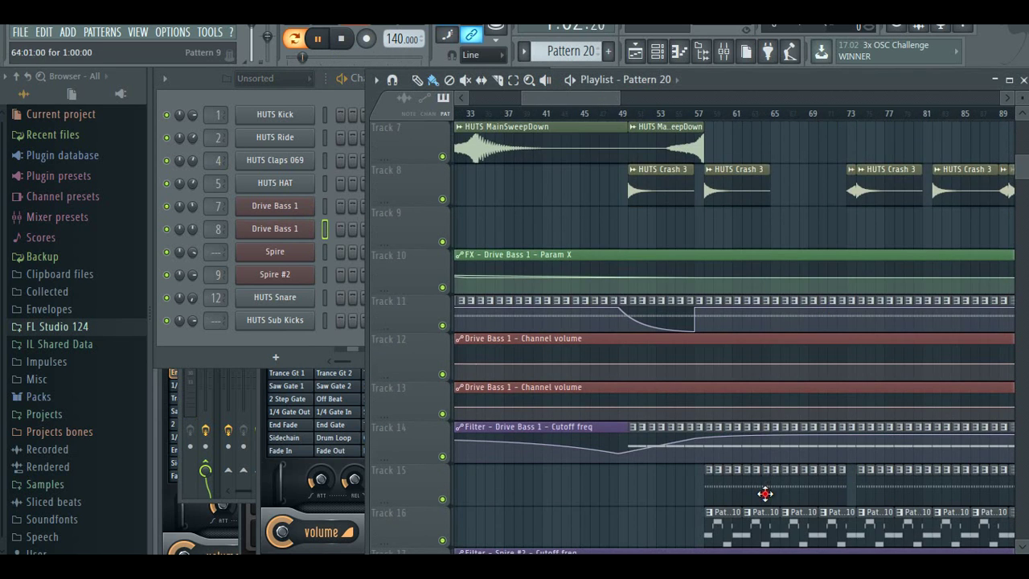
double_click(765, 494)
key("ctrl+a")
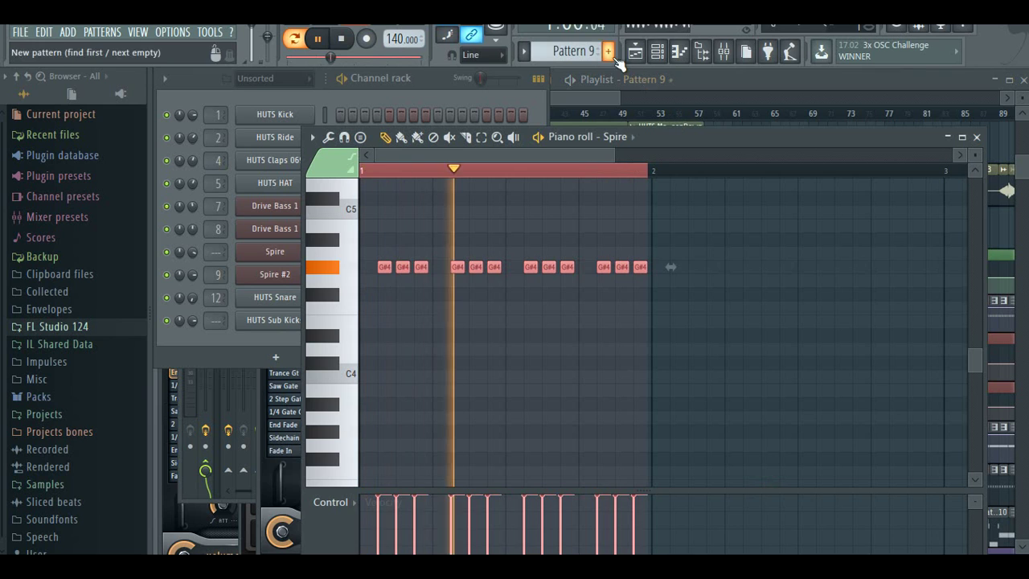
left_click_drag(591, 53, 591, 23)
key("ctrl+v")
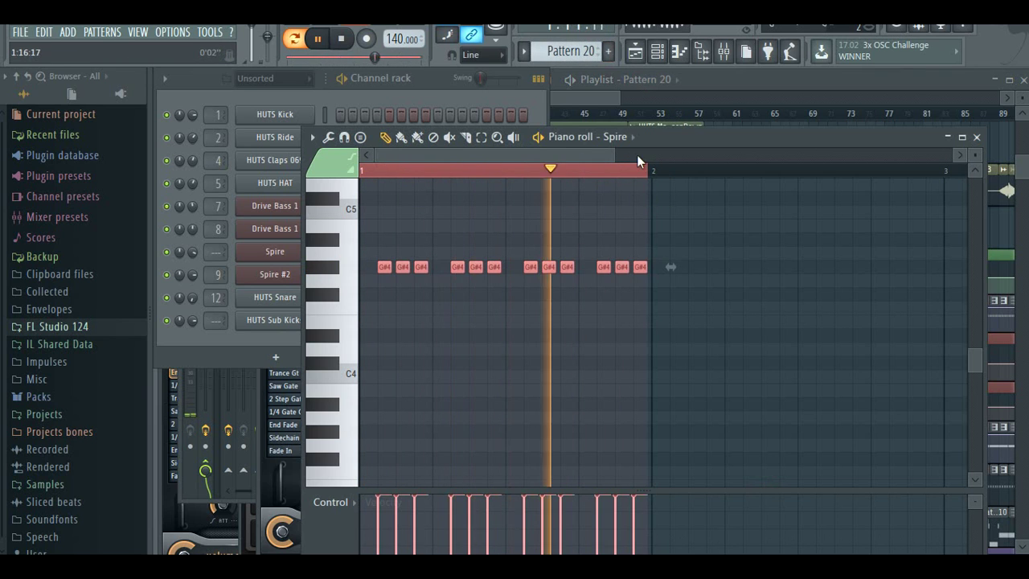
- Duplicate the one-bar Spire phrase into bar 2 of Pattern 20 and transpose the copy down to E4
left_click(652, 171)
left_click_drag(526, 158, 593, 159)
key("ctrl+b")
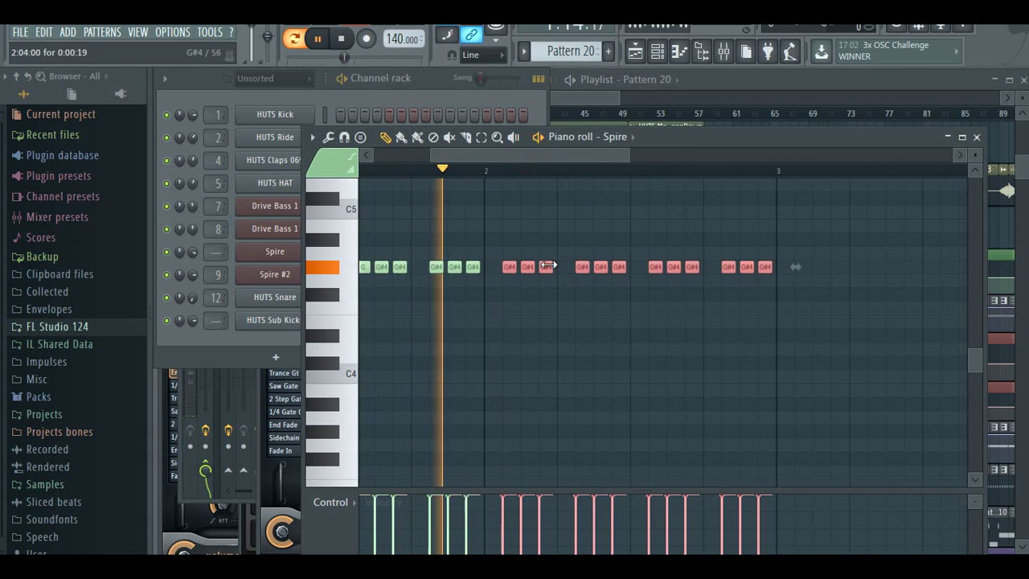
left_click_drag(530, 266, 529, 321)
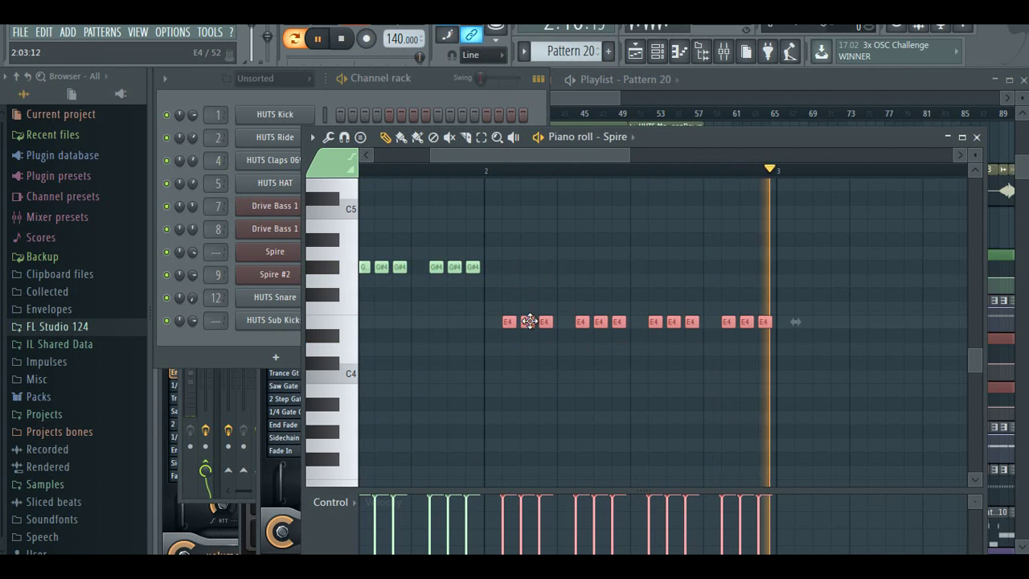
- Duplicate the Spire phrase into bars 3 and 4 of Pattern 20, transposing the copies to F#4 and D#4 respectively
left_click_drag(555, 156, 625, 163)
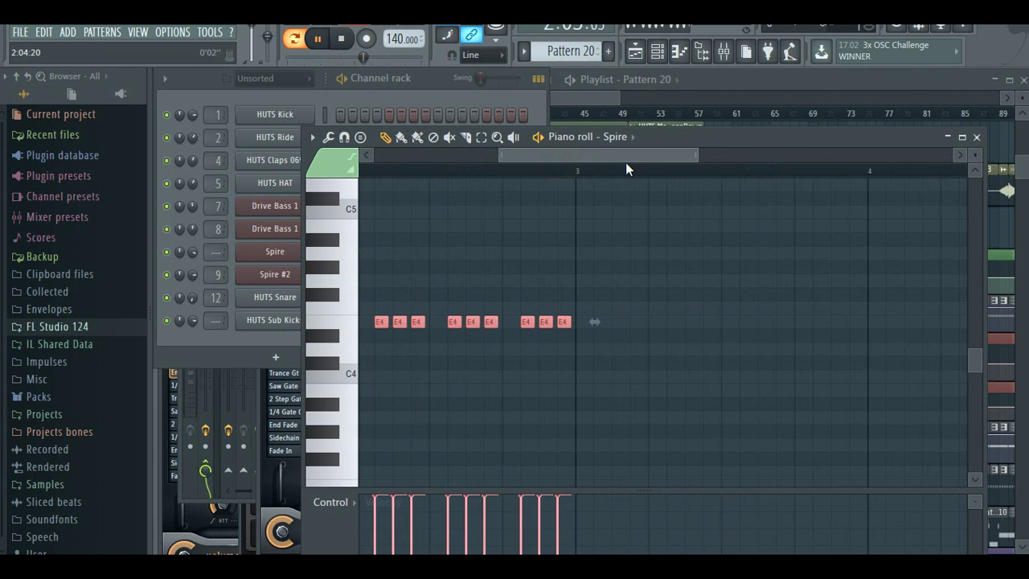
key("ctrl+b")
mouse_move(595, 317)
left_mouse_down()
mouse_move(593, 239)
mouse_move(592, 306)
left_mouse_up()
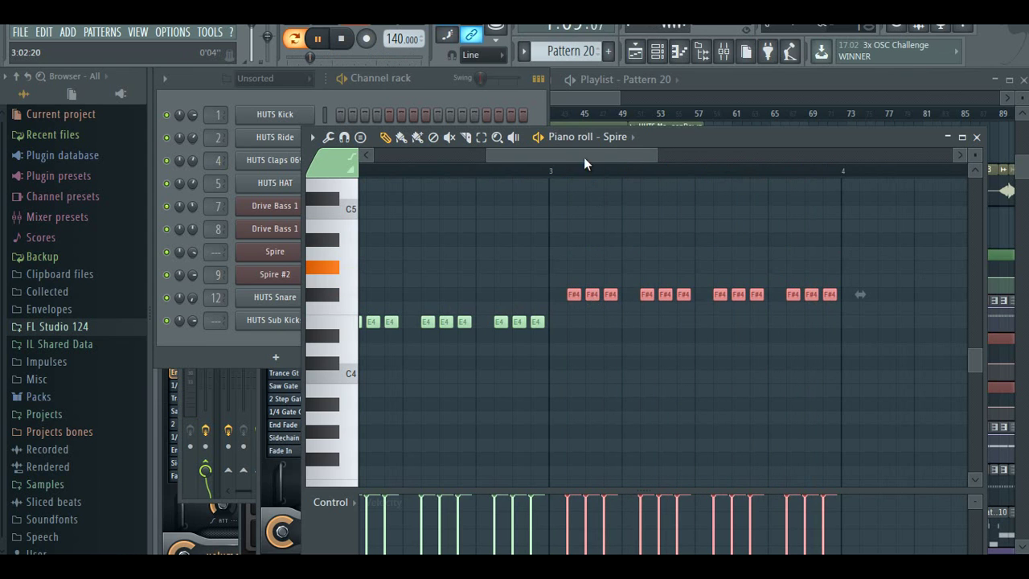
left_click_drag(584, 158, 643, 162)
key("ctrl+b")
left_click_drag(679, 295, 682, 335)
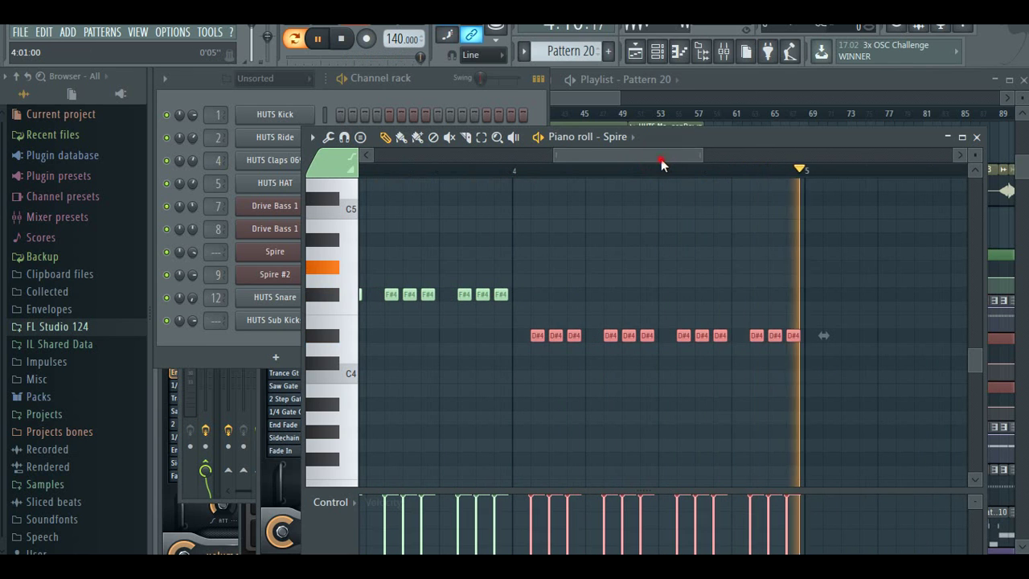
- Place consecutive Pattern 20 clips on playlist track 9 from bar 178 to about bar 206
left_click_drag(662, 158, 668, 158)
left_click_drag(662, 96, 770, 115)
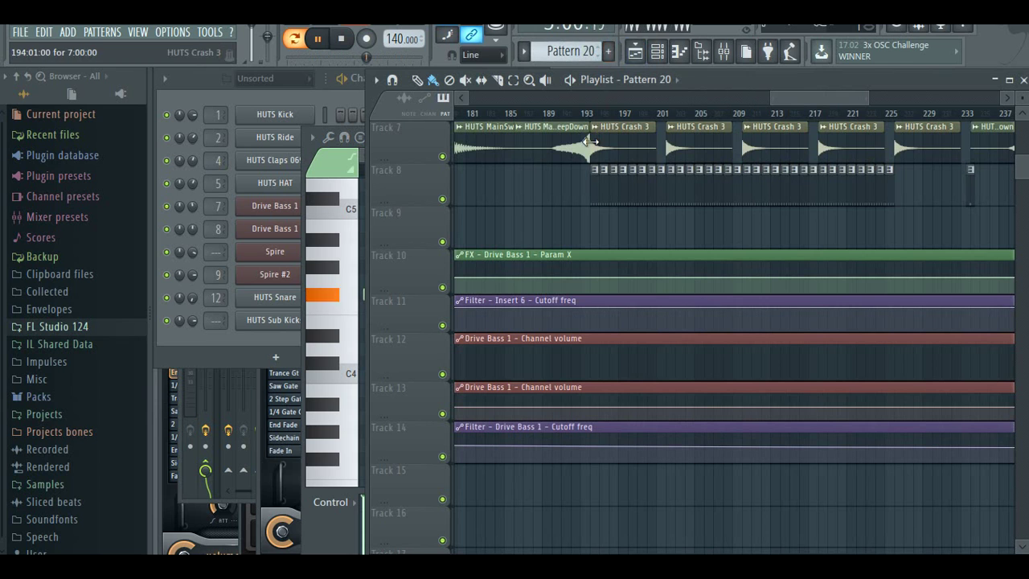
left_click(572, 115)
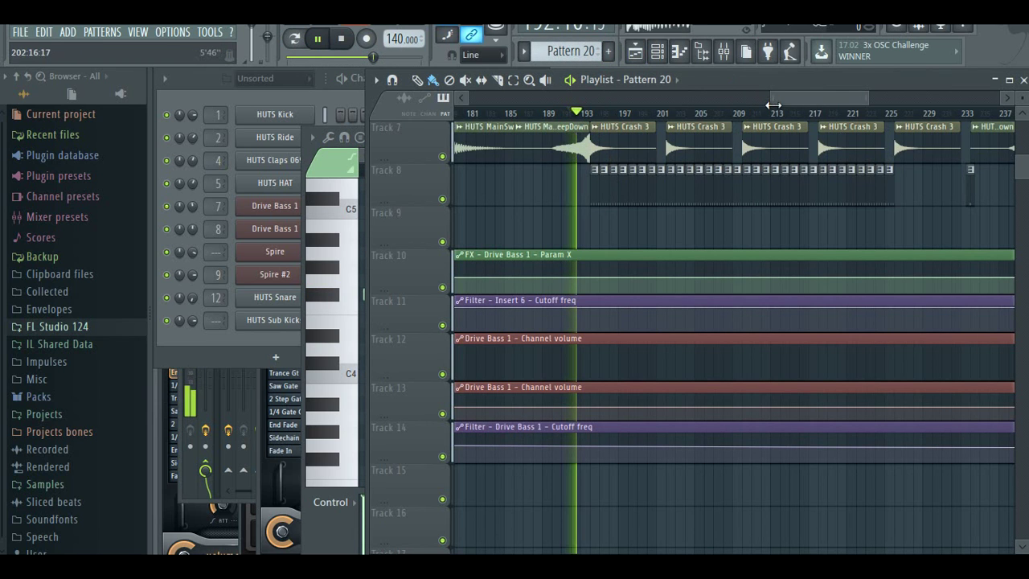
left_click_drag(801, 100, 747, 100)
scroll(754, 139, "up", 5)
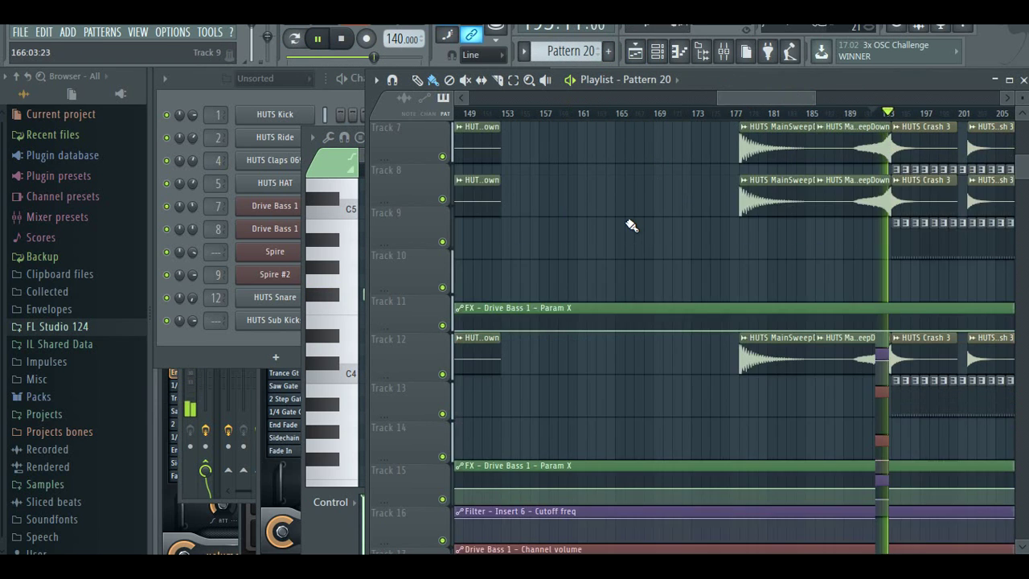
left_click(706, 115)
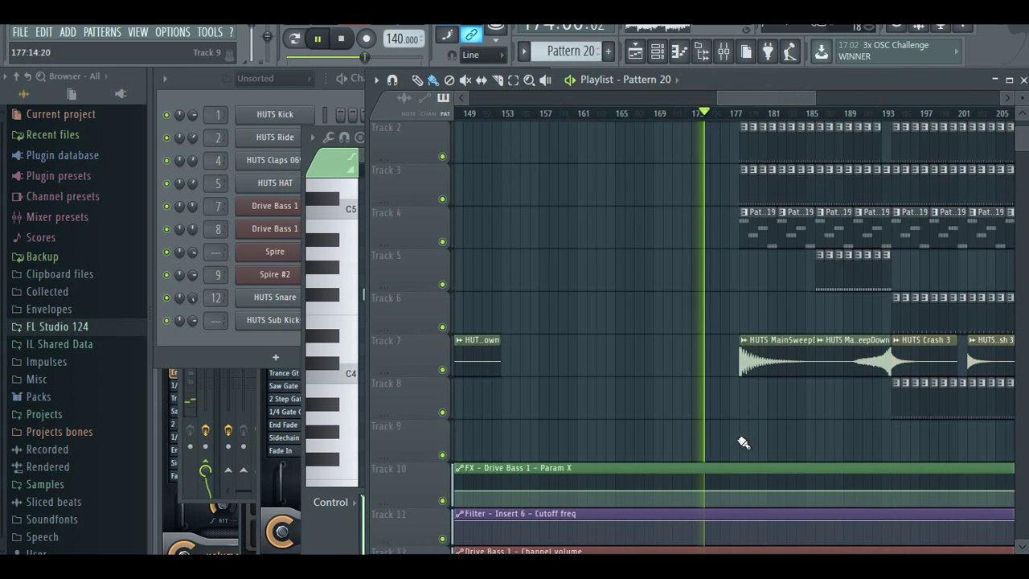
left_click_drag(739, 437, 1006, 442)
- Play from about bar 177 and continue the Pattern 20 clips on track 9 to about bar 234
left_click(758, 114)
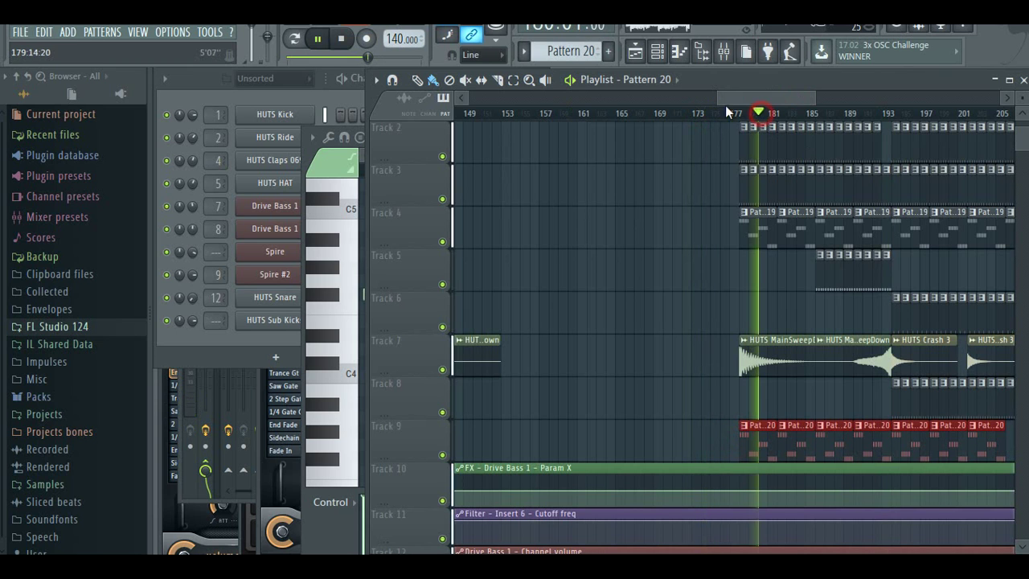
left_click(730, 115)
left_click_drag(753, 98, 809, 100)
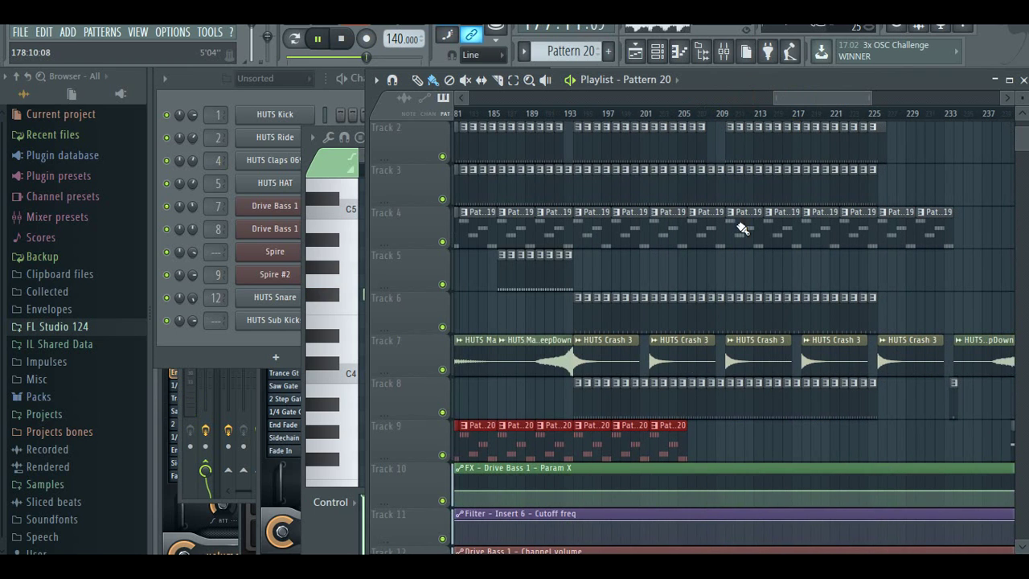
left_click(693, 447)
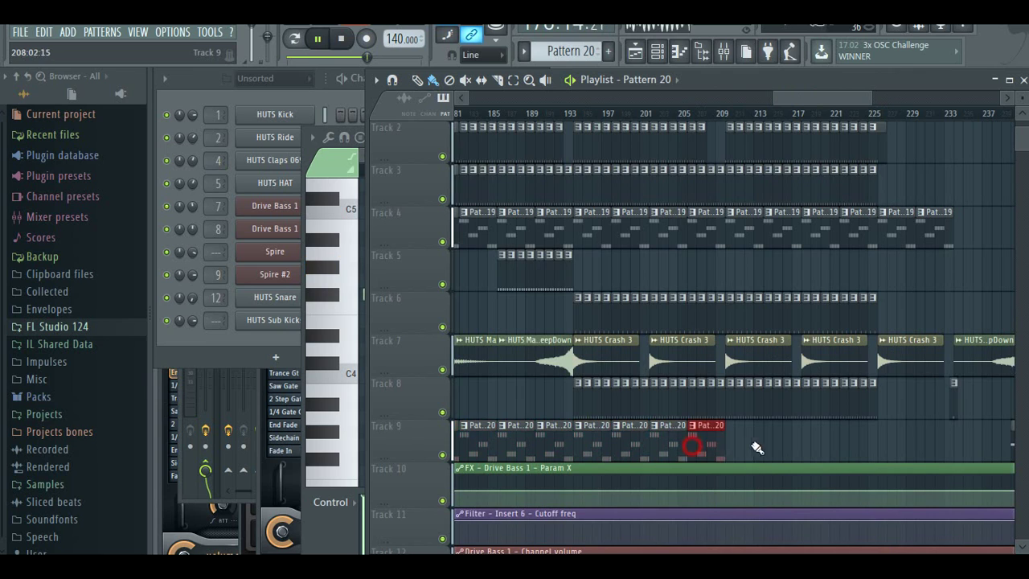
left_click(912, 443)
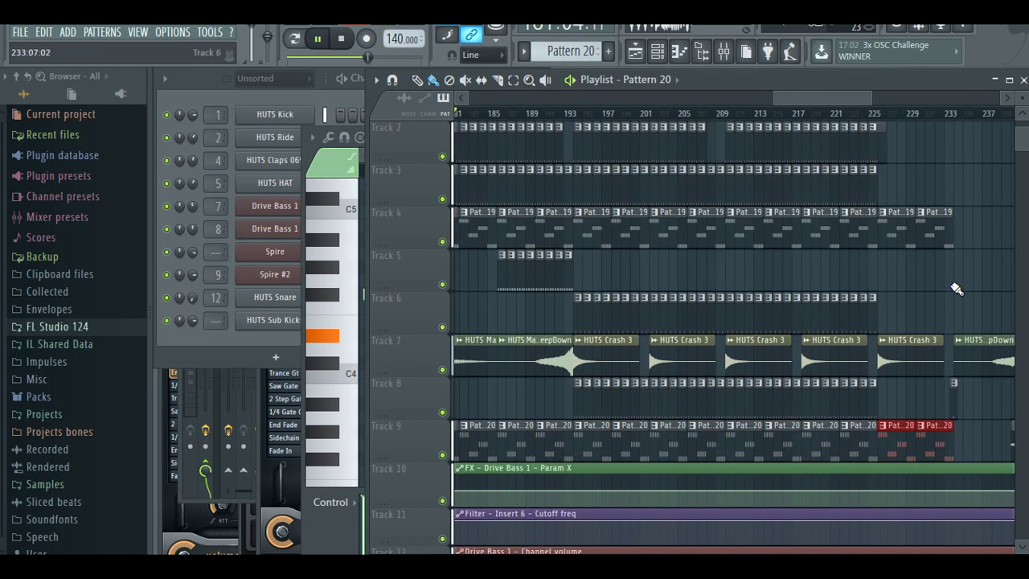
- Transpose the bar 4 Spire notes of Pattern 20 up to C#5 and close the piano roll
double_click(553, 438)
left_click(299, 39)
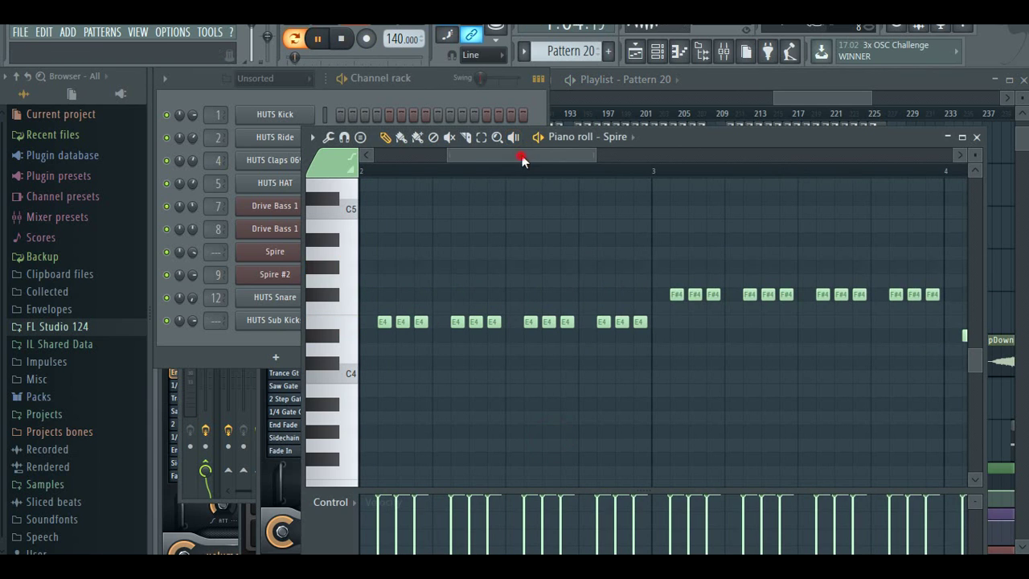
left_click_drag(522, 155, 815, 195)
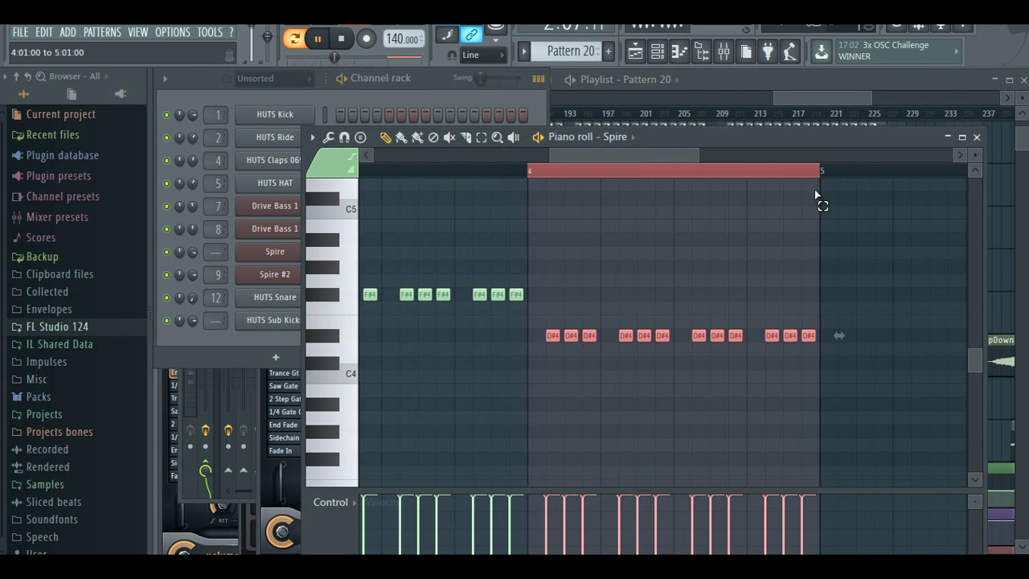
scroll(588, 461, "up", 3)
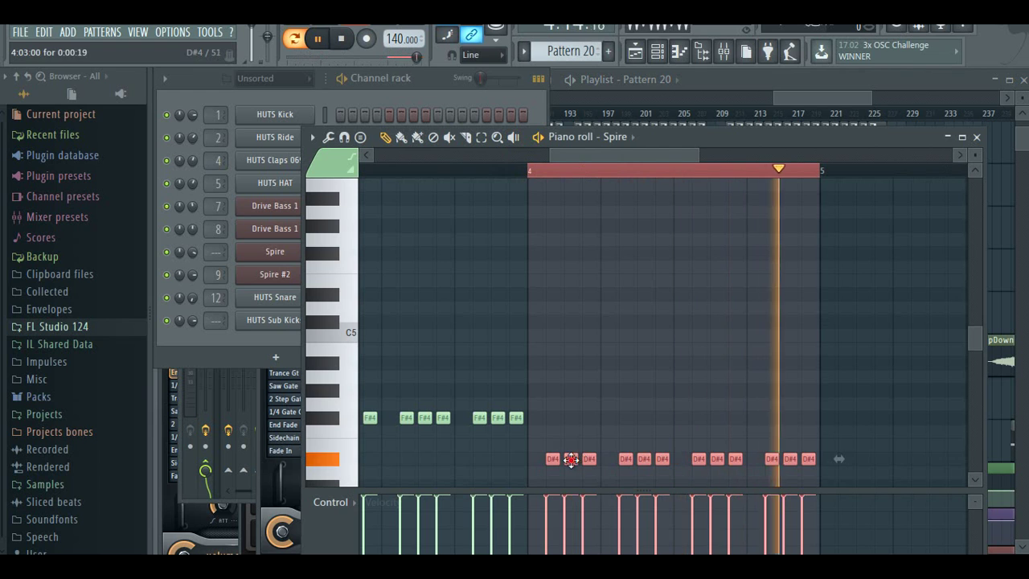
left_click_drag(571, 460, 581, 324)
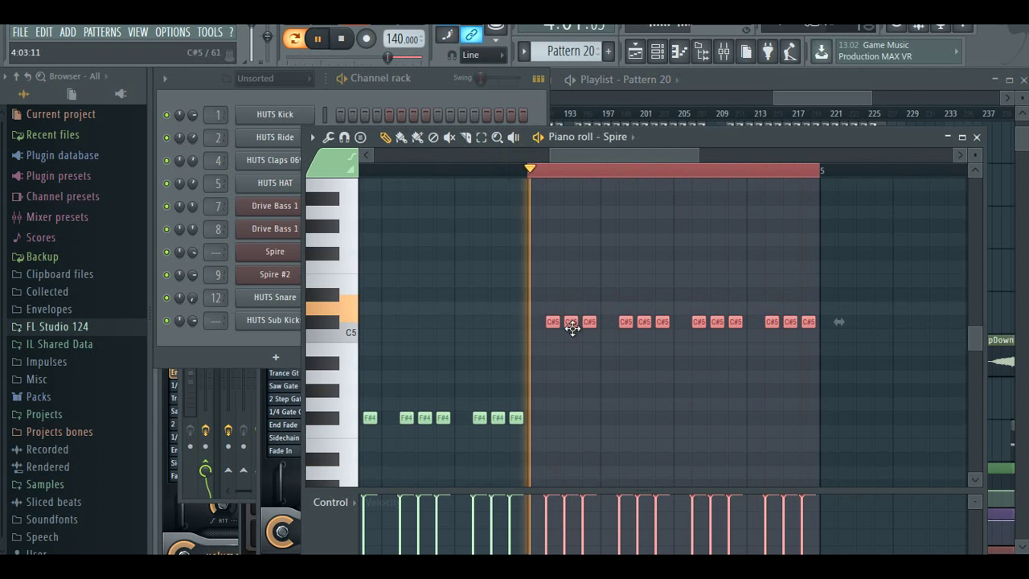
left_click_drag(820, 171, 852, 193)
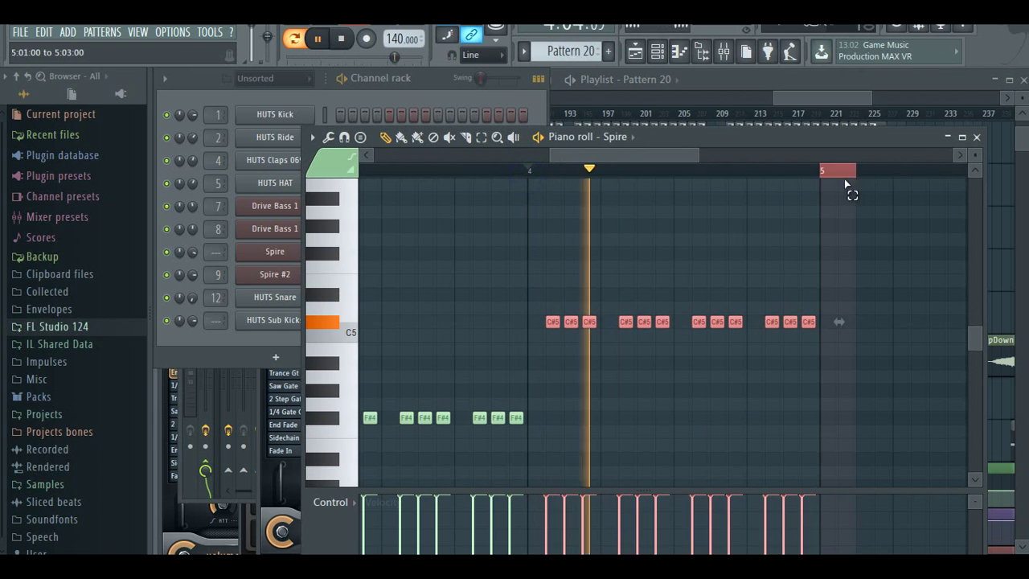
left_click(977, 137)
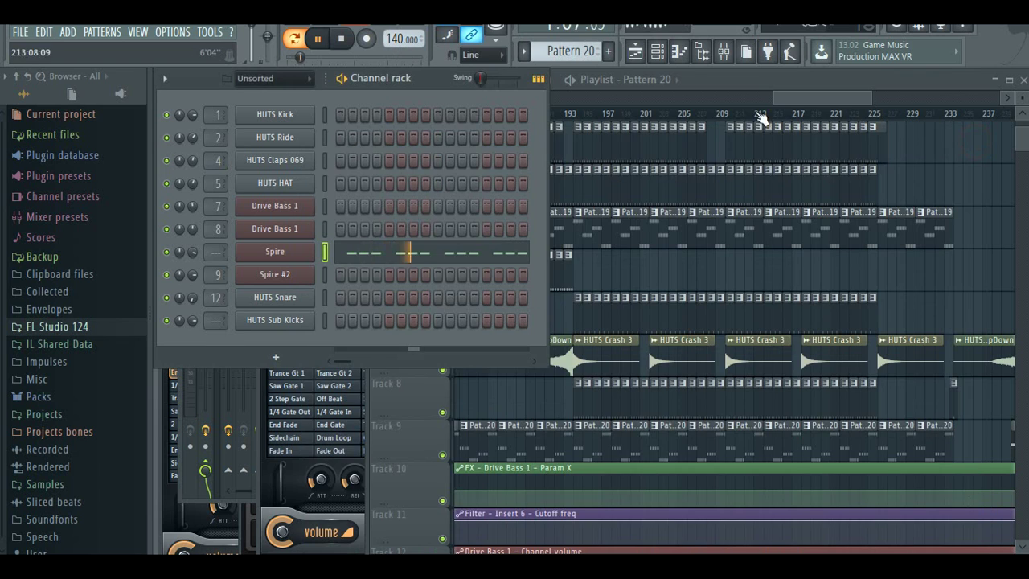
- Play the song from about bar 194 and about bar 199 to check the new Spire line in the arrangement
left_click(787, 108)
left_click(580, 112)
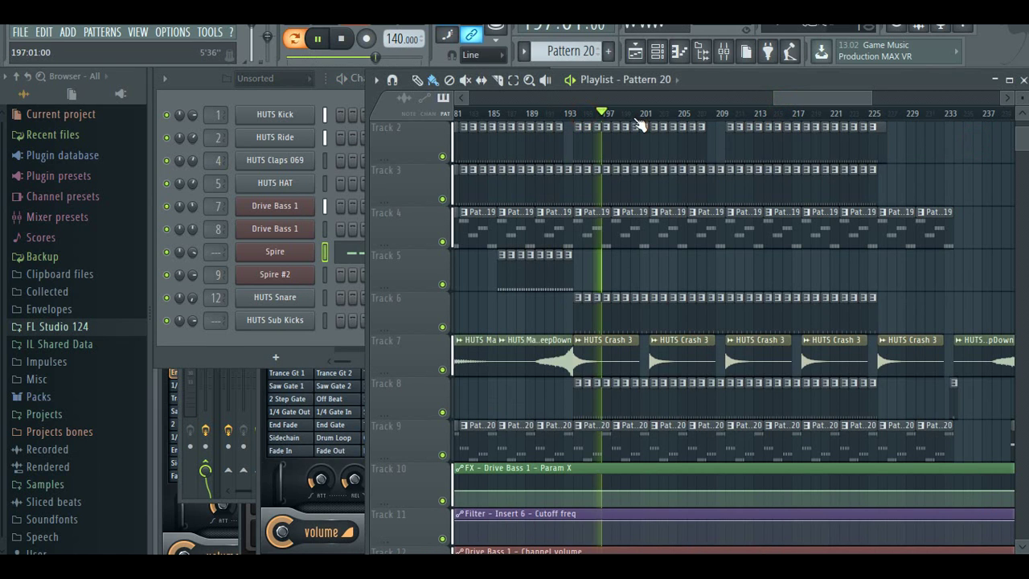
left_click(641, 118)
left_click(629, 114)
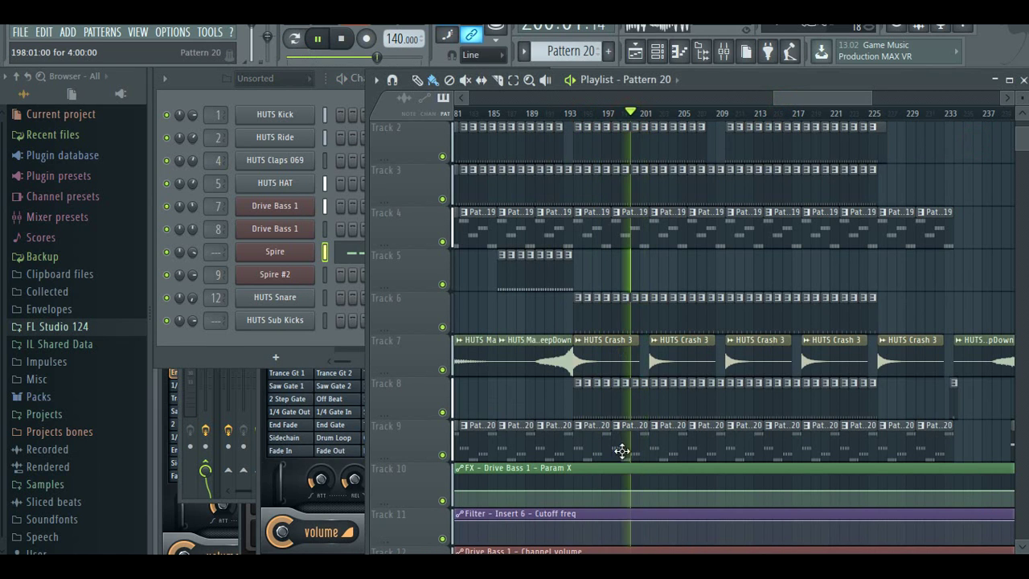
- Transpose the bar 4 Spire notes of Pattern 20 down to C5 and return to the playlist
double_click(625, 448)
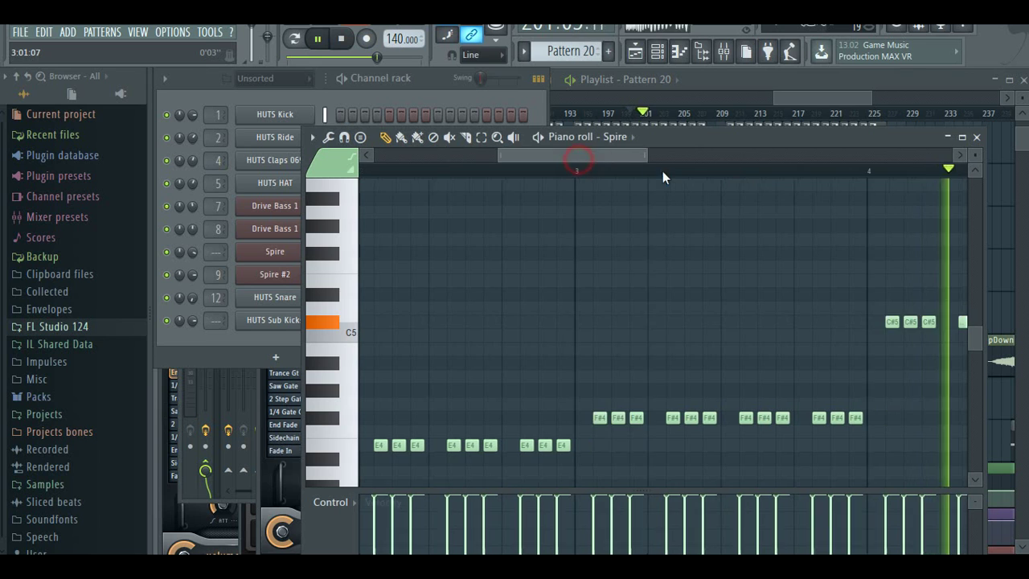
left_click(295, 45)
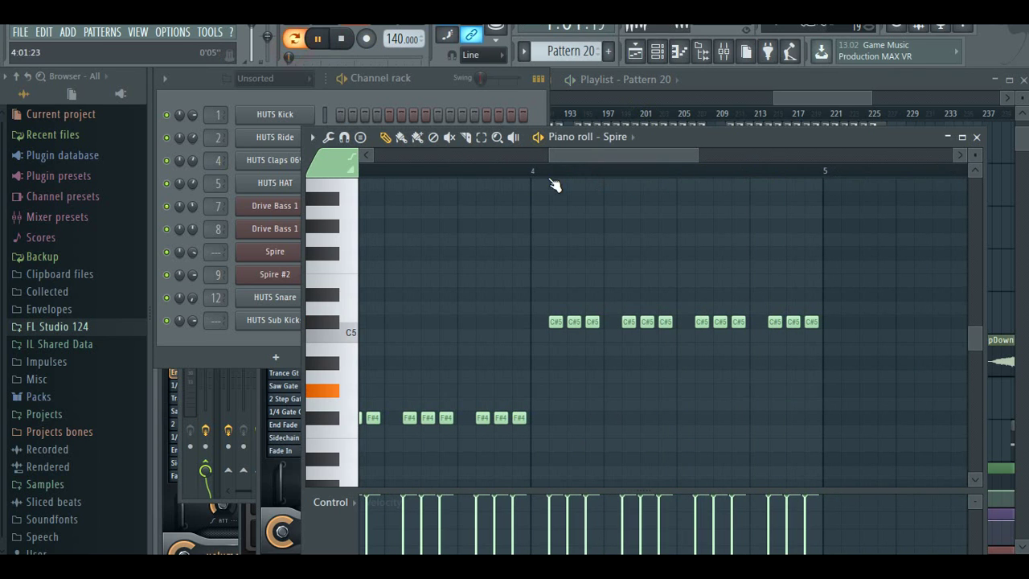
left_click_drag(530, 173, 820, 222)
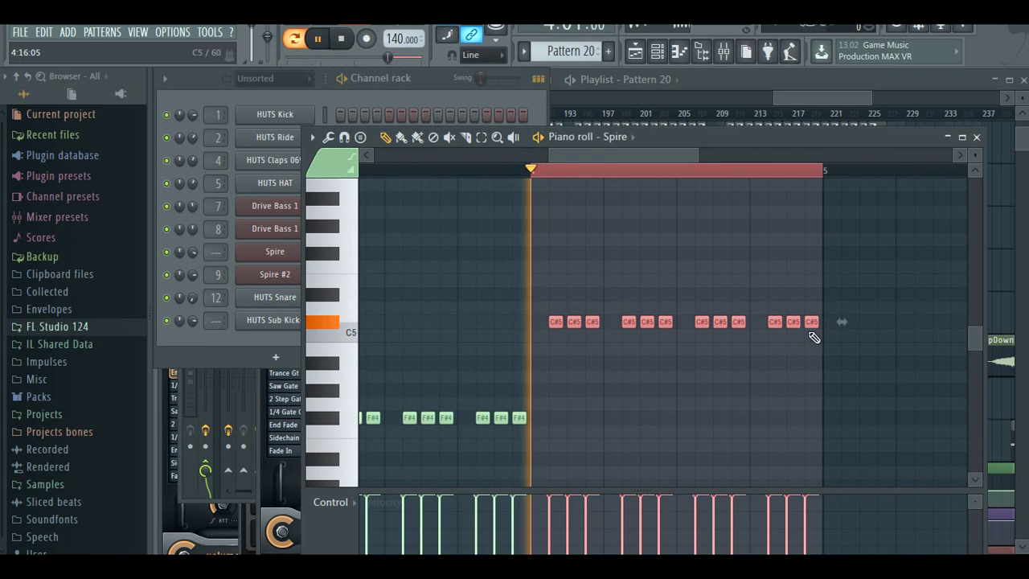
left_click_drag(808, 337, 807, 350)
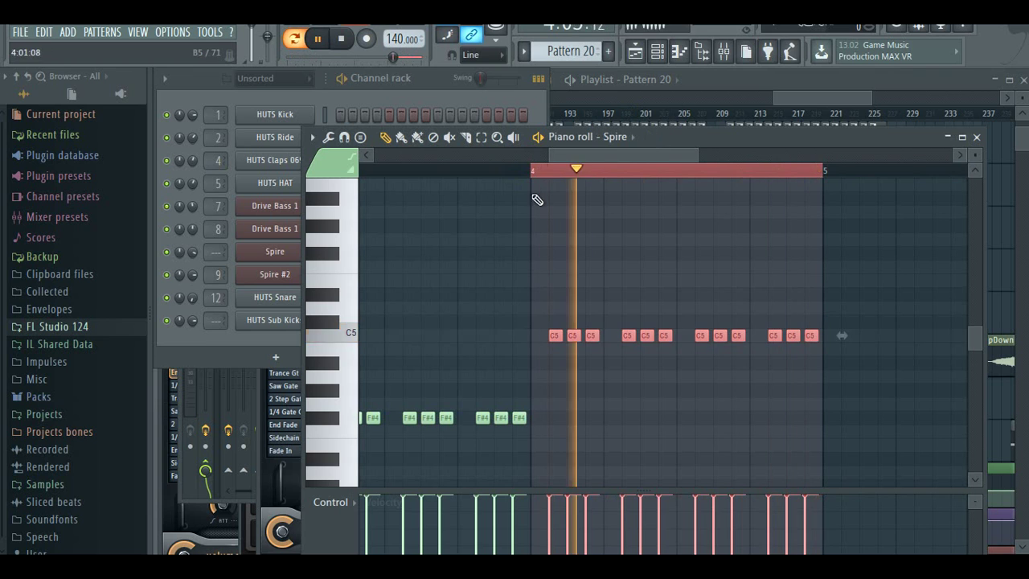
left_click(698, 126)
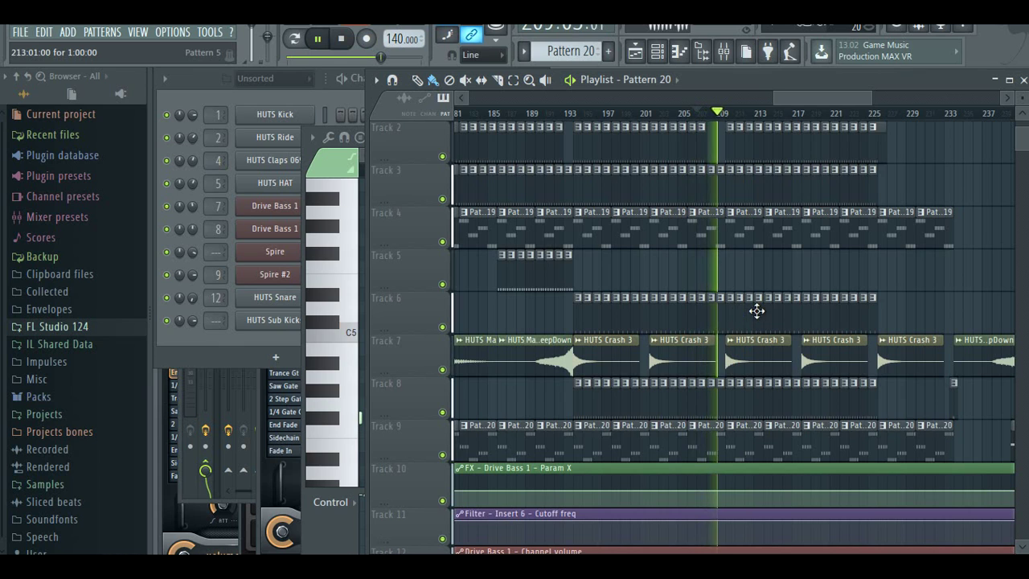
- Play the song from bar 178 to check the changed Spire line against the other tracks
left_click_drag(831, 99, 799, 101)
left_click(593, 113)
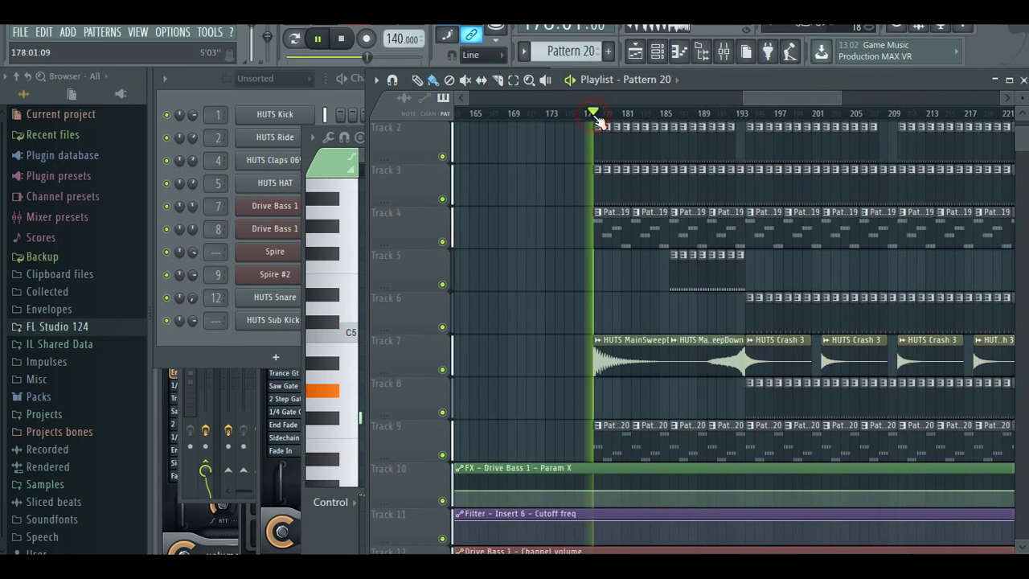
scroll(563, 188, "down", 3)
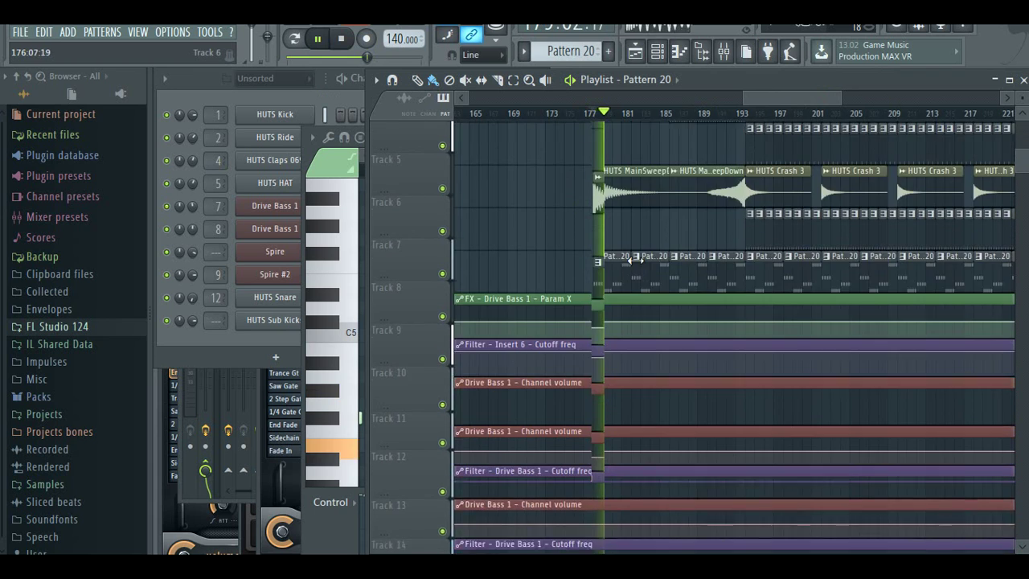
scroll(640, 267, "up", 4)
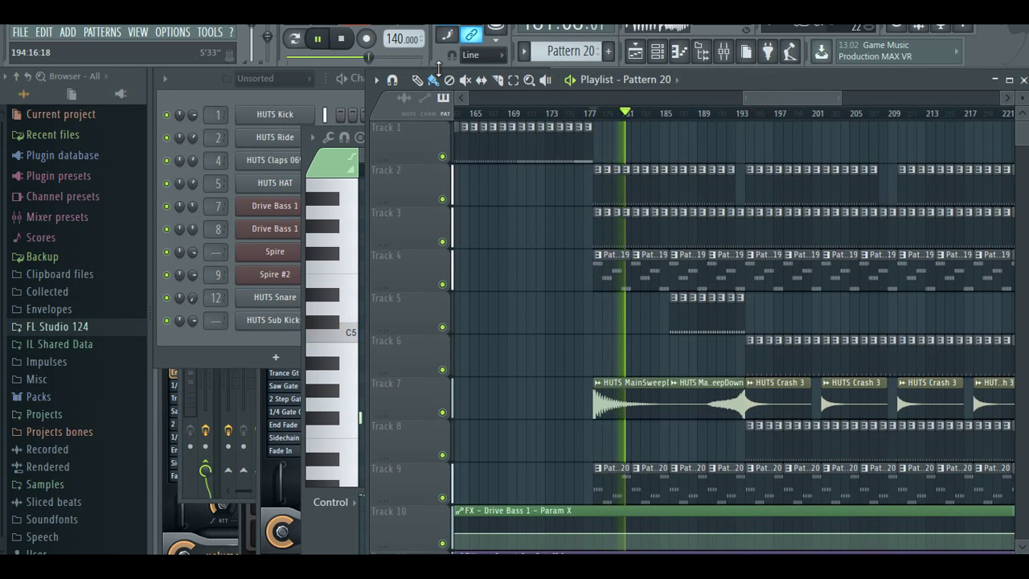
- Switch to pattern playback, create Pattern 21 and add a new Spire channel to it
left_click(344, 94)
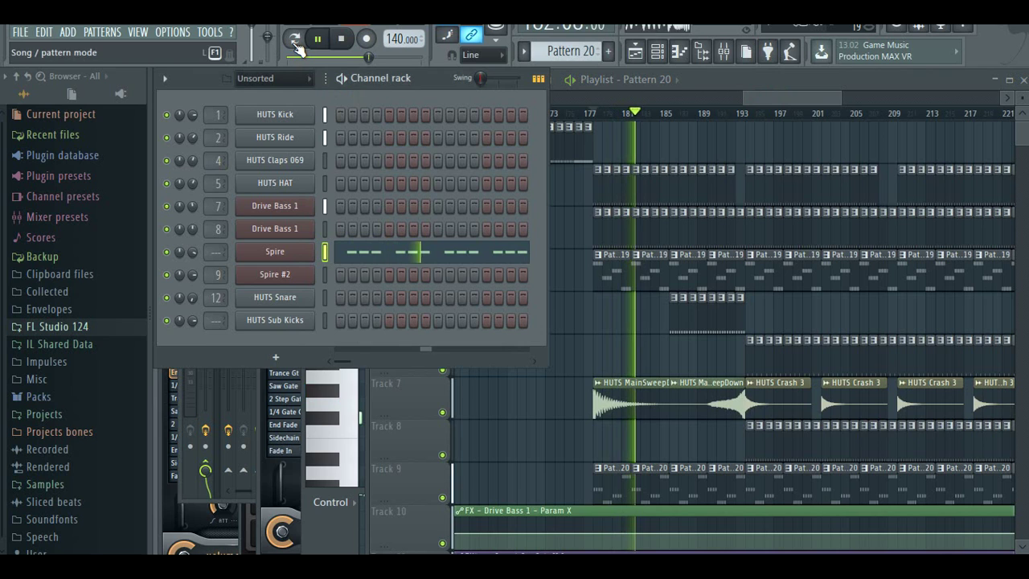
left_click(295, 42)
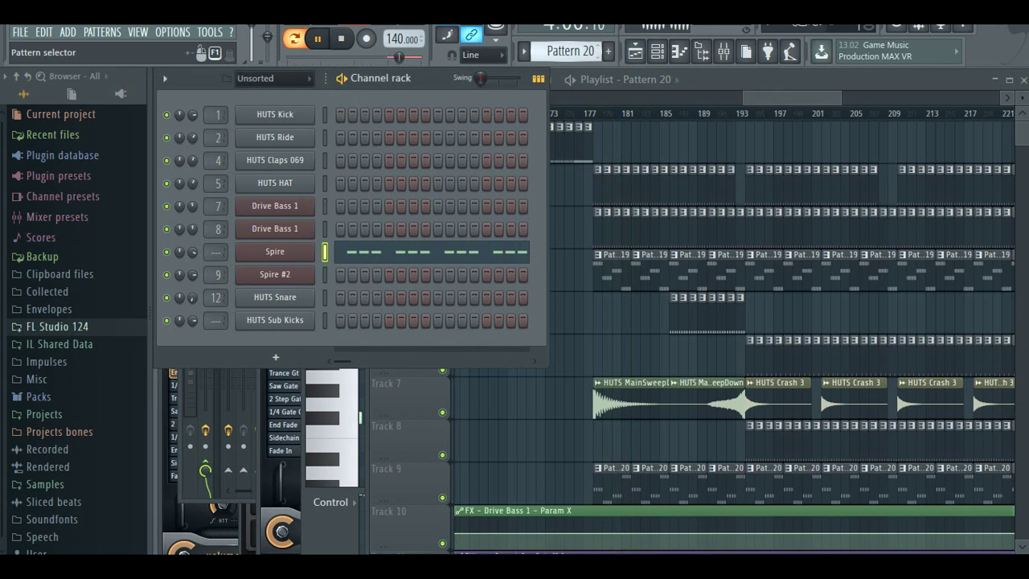
left_click(609, 51)
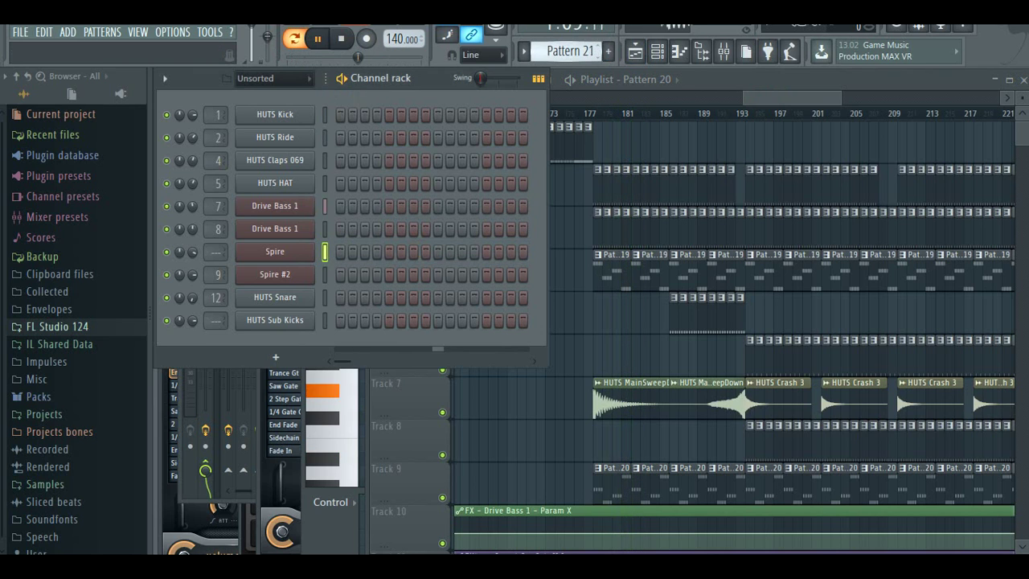
left_click(292, 363)
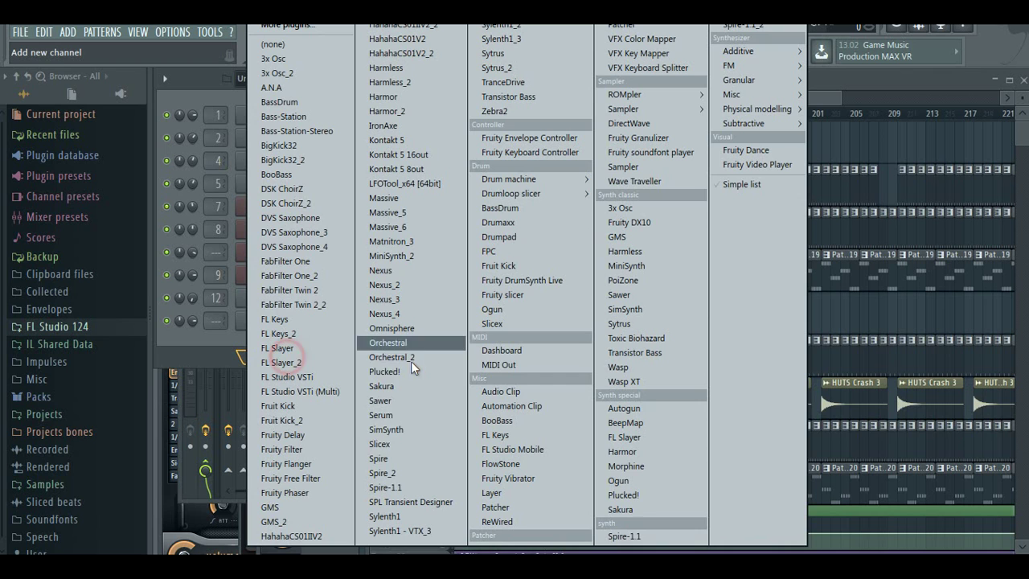
left_click(404, 458)
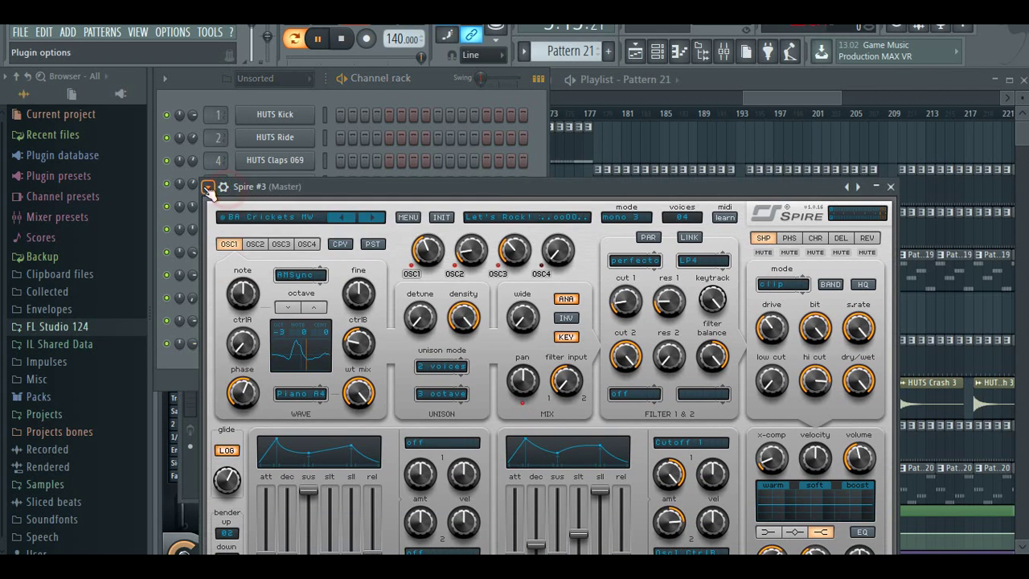
- Load the SUB BREAK preset into the new Spire channel
left_click(207, 186)
mouse_move(231, 232)
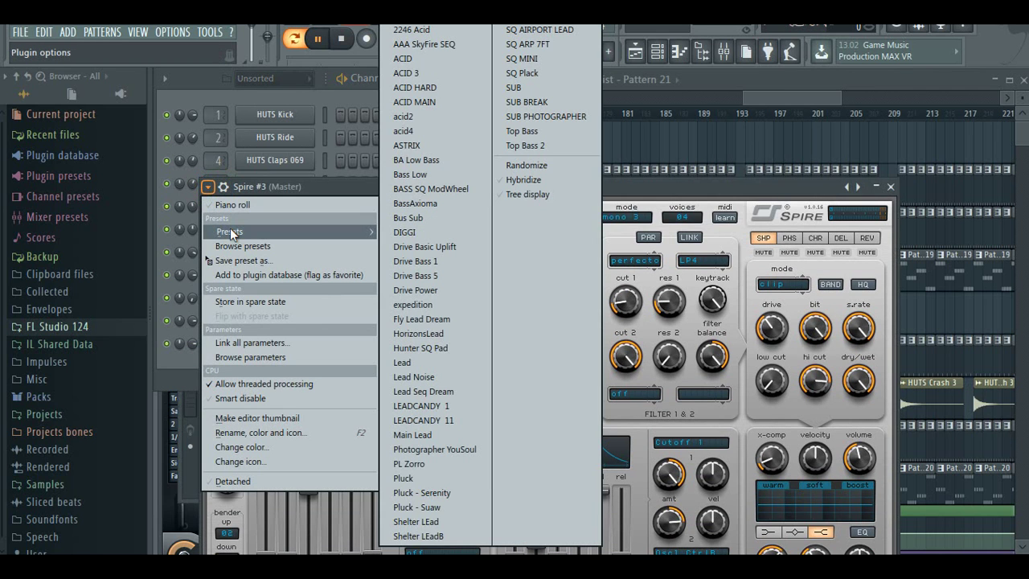
left_click(515, 102)
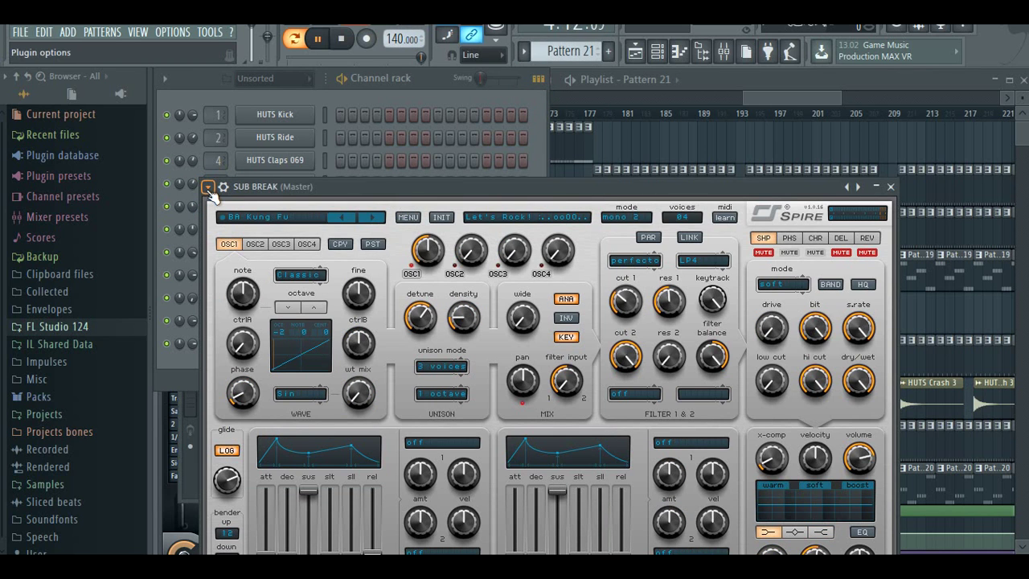
- Open the SUB BREAK piano roll and draw a G#4 note that spans exactly bar 1
left_click(207, 187)
left_click(223, 207)
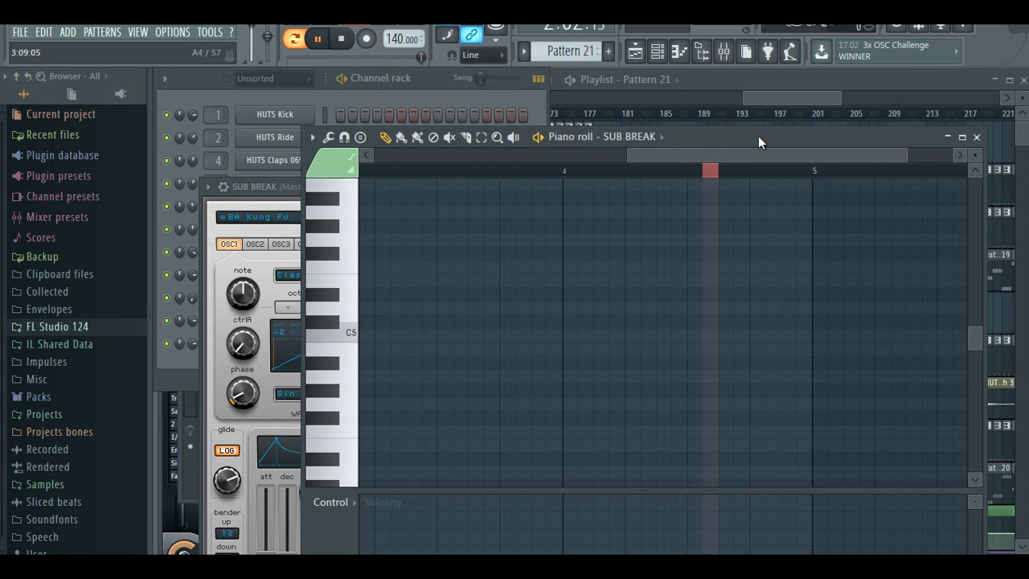
left_click_drag(723, 158, 355, 289)
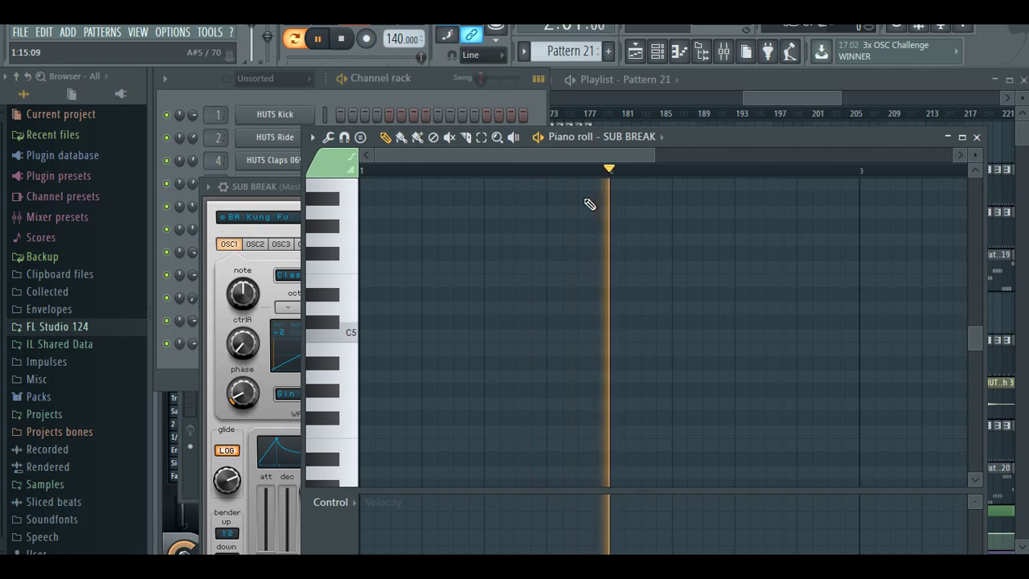
left_click_drag(352, 339, 604, 393)
left_click(367, 392)
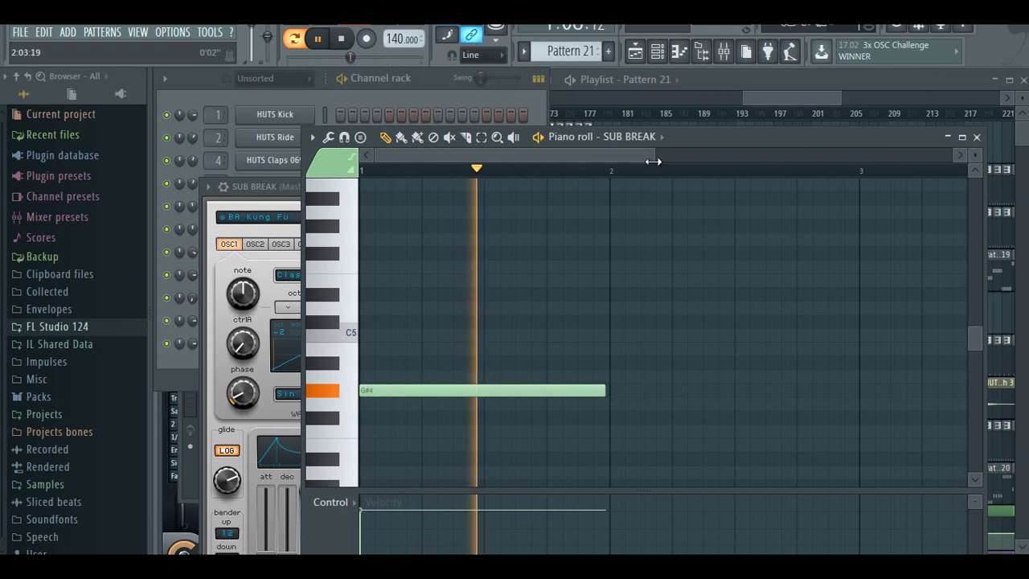
left_click_drag(652, 158, 487, 175)
left_click(596, 391)
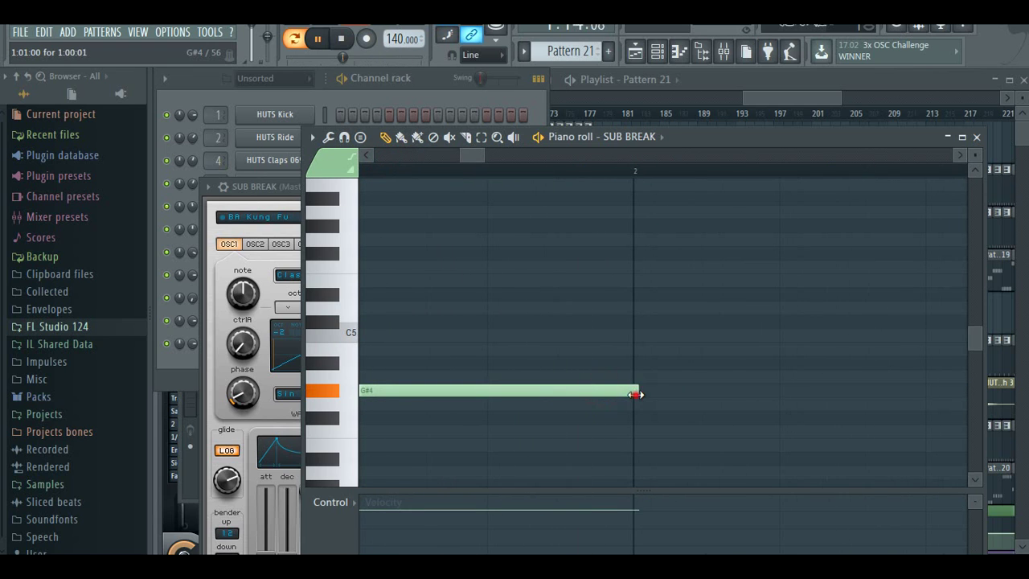
left_click_drag(636, 394, 632, 394)
left_click_drag(476, 161, 135, 162)
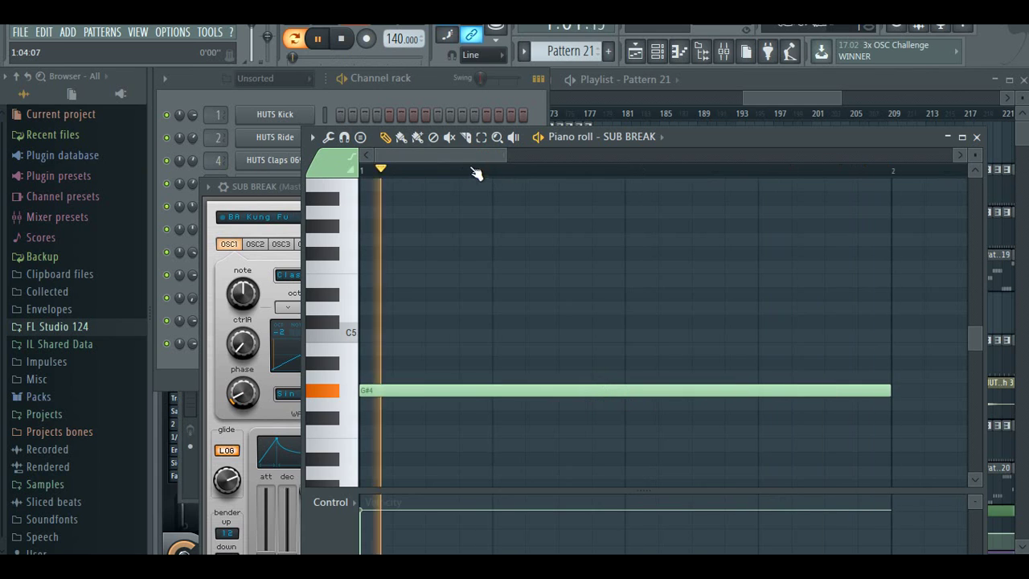
- Add an E4 note from just before bar 2 and lengthen it to end at the start of bar 3
left_click_drag(504, 156, 615, 181)
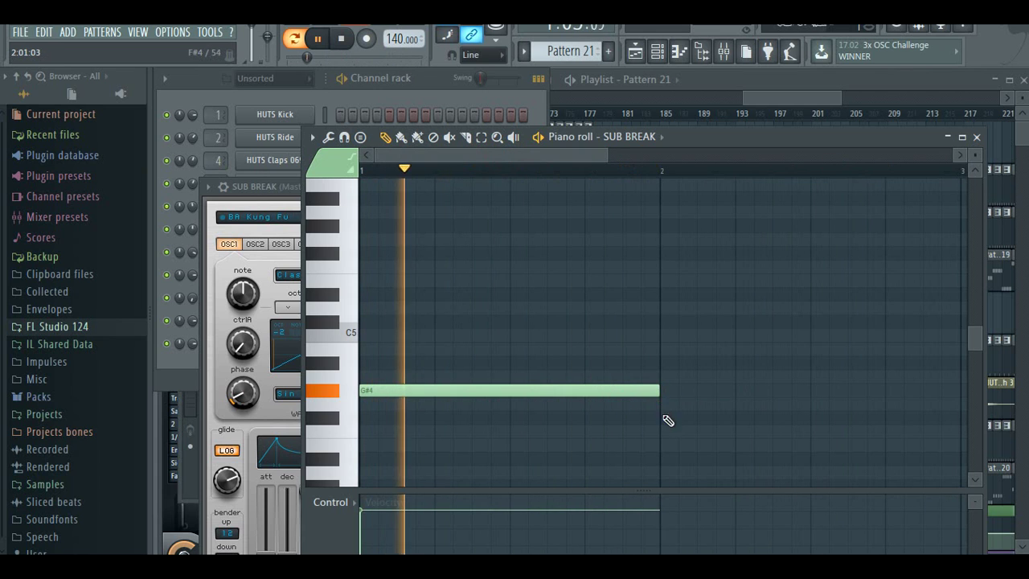
left_click_drag(666, 418, 673, 466)
left_click_drag(581, 161, 659, 162)
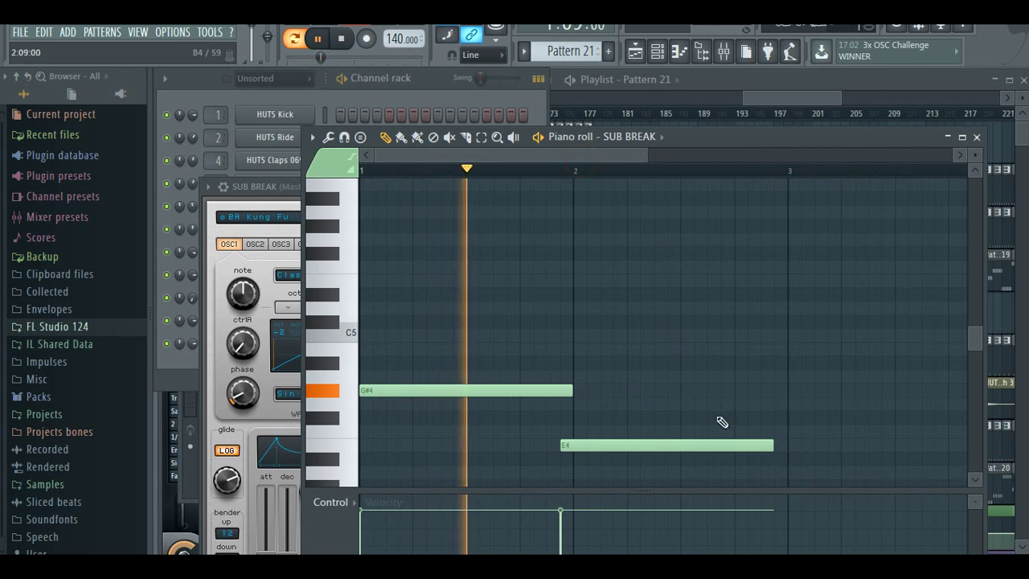
mouse_move(773, 444)
left_mouse_down()
mouse_move(764, 441)
mouse_move(788, 447)
left_mouse_up()
- Add an F#4 note ending at bar 4 and a C#4 note ending at bar 5, each starting slightly before its bar
scroll(795, 385, "down", 1)
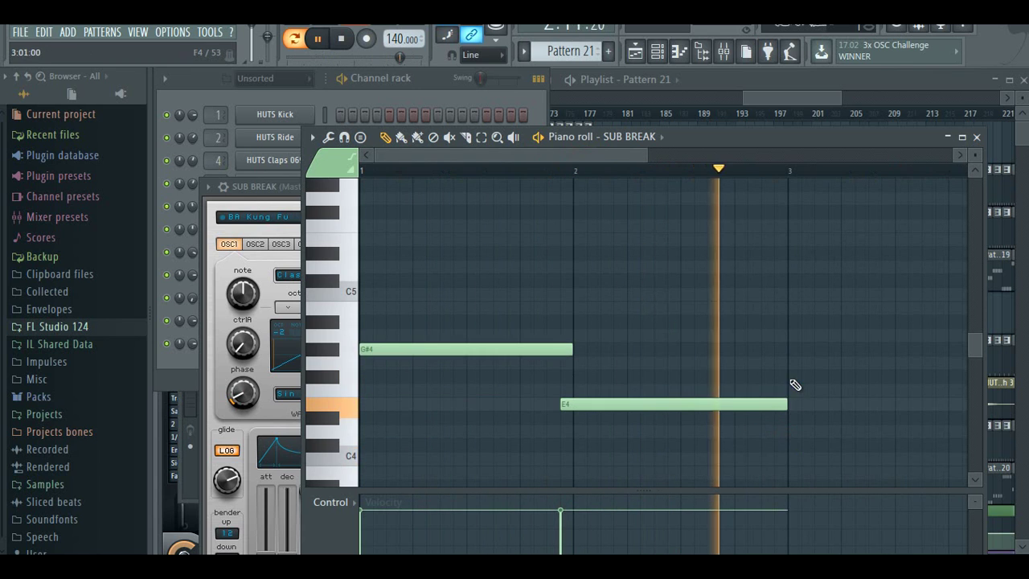
left_click(780, 376)
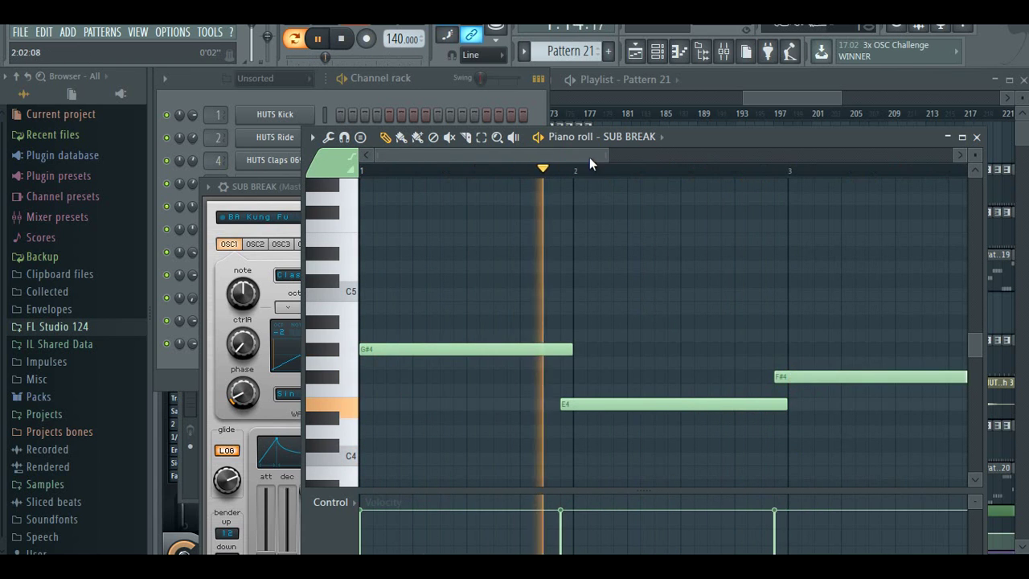
left_click_drag(590, 161, 623, 161)
left_click(856, 323)
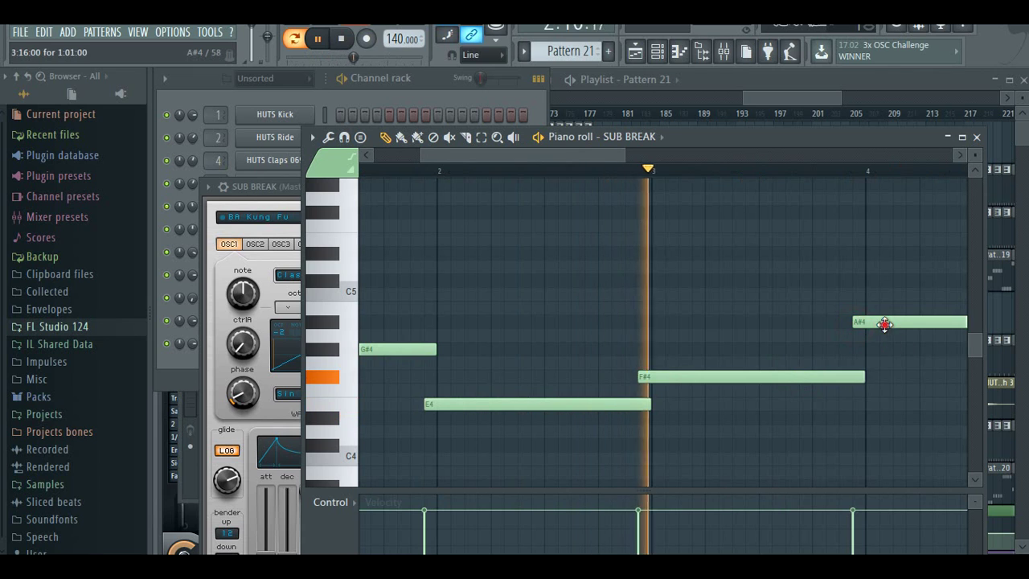
left_click_drag(884, 324, 881, 451)
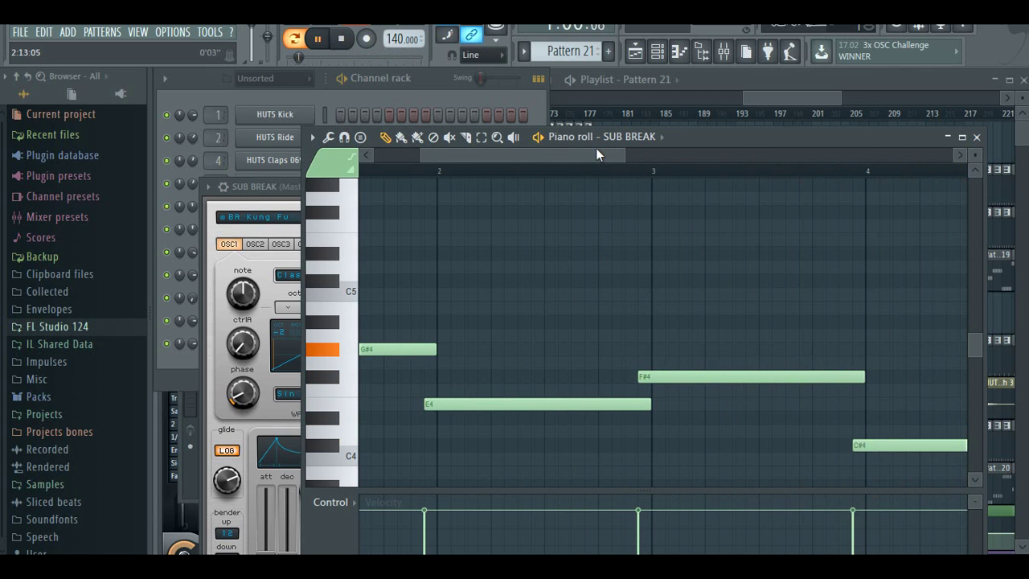
left_click_drag(596, 152, 743, 181)
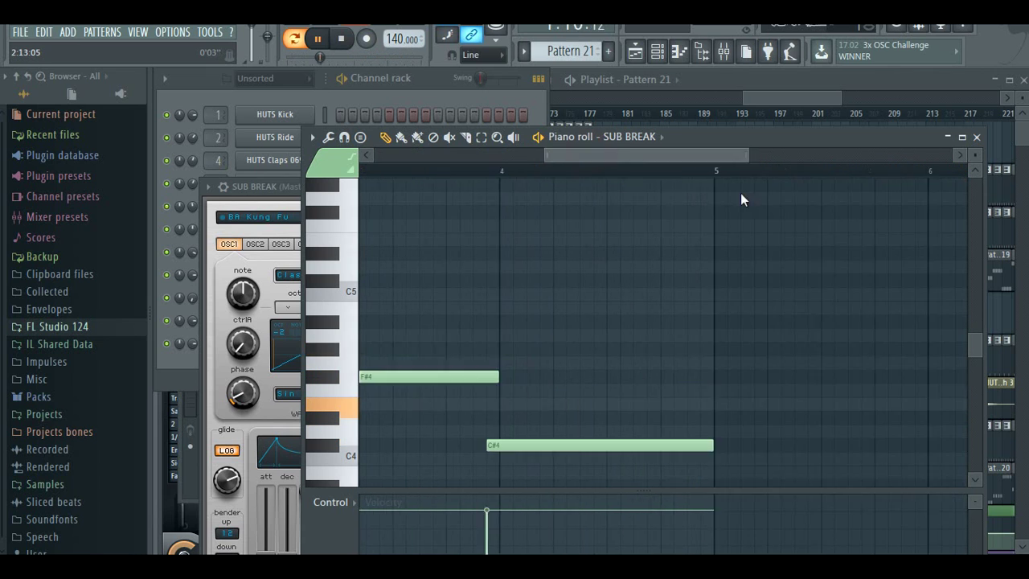
- Route the SUB BREAK channel to mixer insert 14 and load Fruity Reeverb 2 in its first effect slot
left_click(165, 352)
left_click(258, 345)
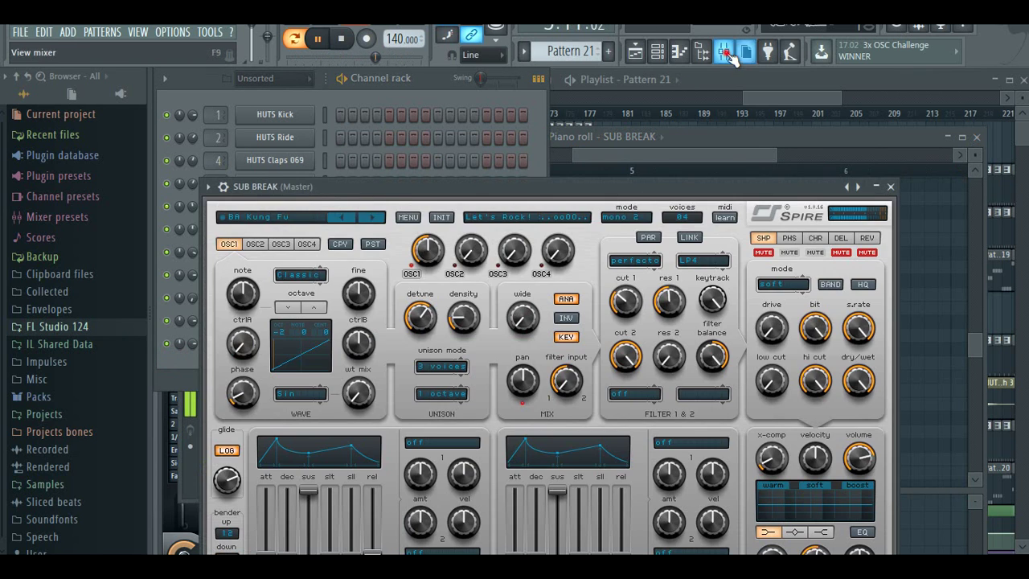
left_click(723, 50)
right_click(412, 230)
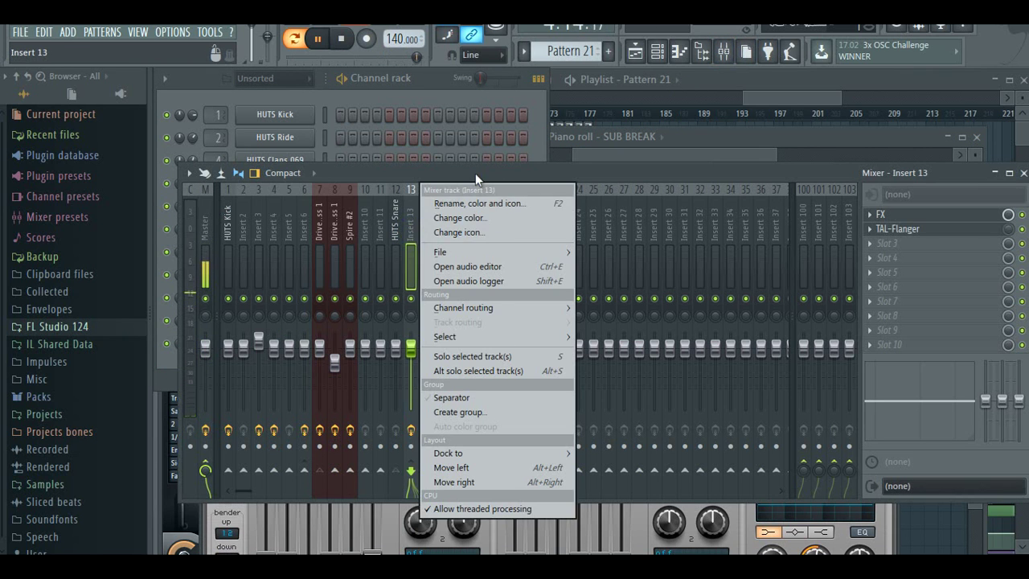
left_click(561, 175)
right_click(426, 233)
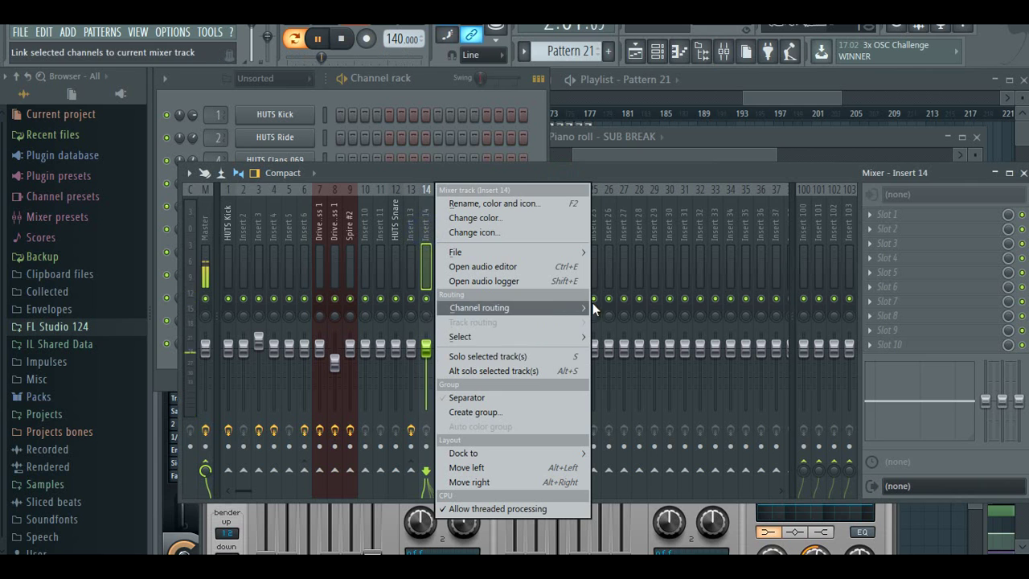
mouse_move(498, 306)
left_click(723, 309)
left_click(875, 216)
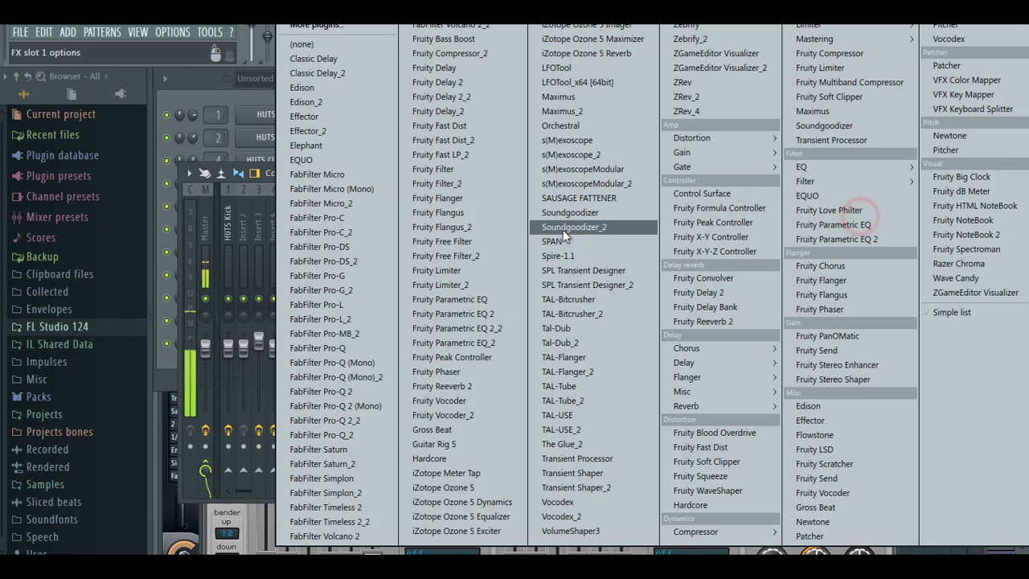
left_click(469, 386)
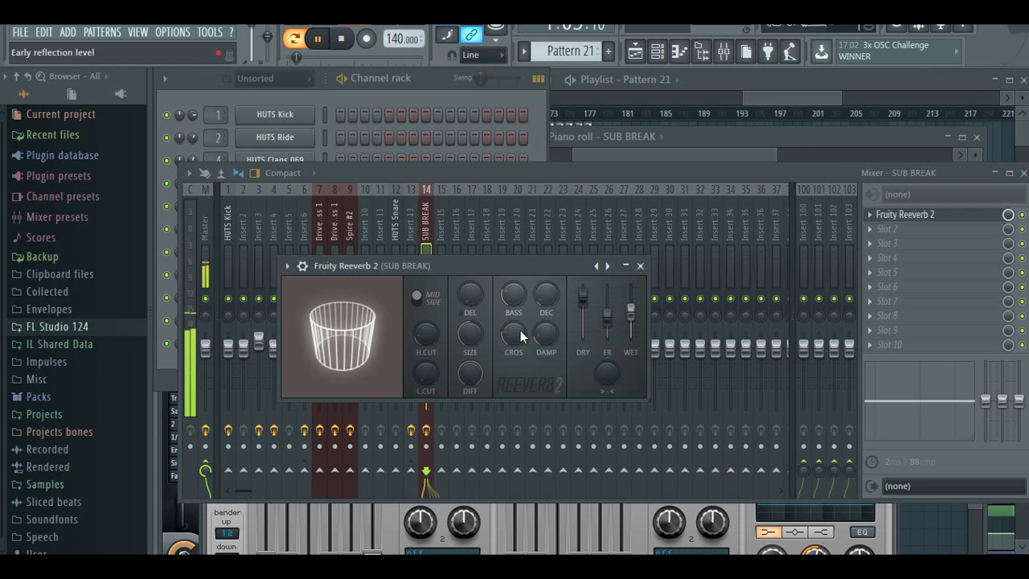
- Return to the playlist and play the song from about bar 119 to review the middle section's clips and automation
left_click(817, 99)
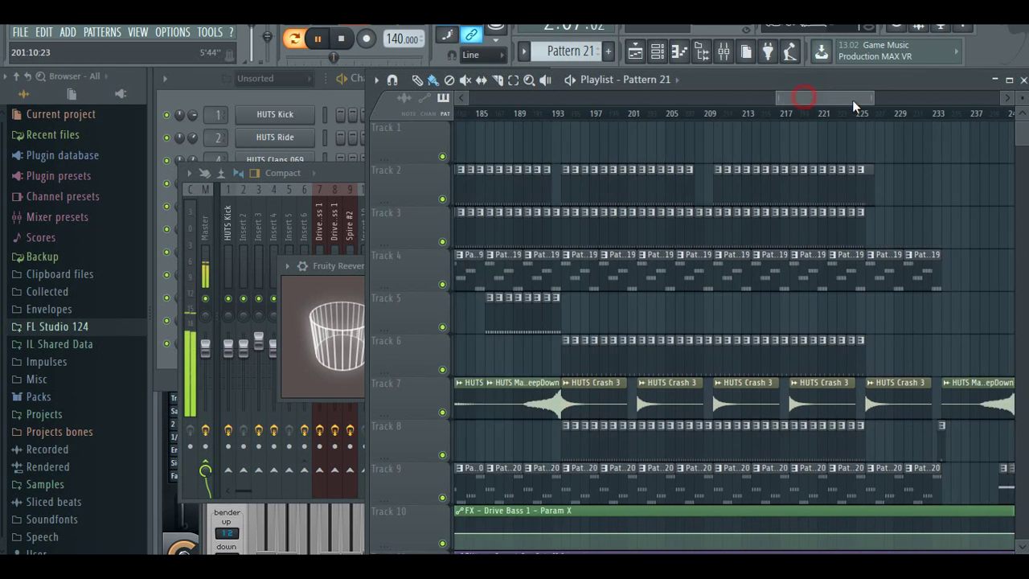
left_click_drag(855, 102, 722, 98)
left_click(580, 114)
left_click(578, 112)
scroll(623, 217, "down", 7)
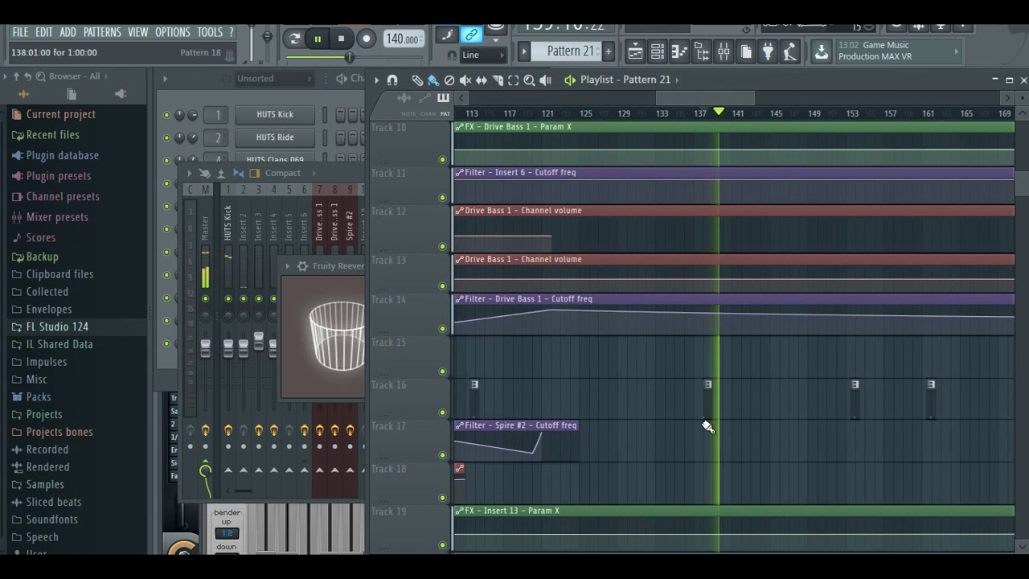
left_click(529, 119)
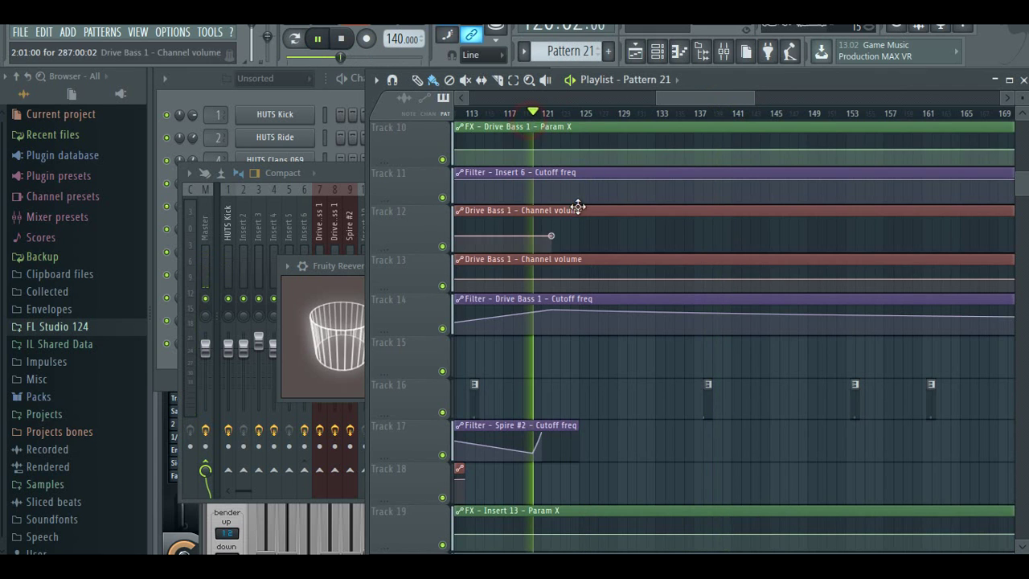
- Place eight back-to-back Pattern 21 clips on Track 18 from bar 122 to bar 154, auditioning the song to find the start
left_click(548, 114)
scroll(573, 152, "up", 9)
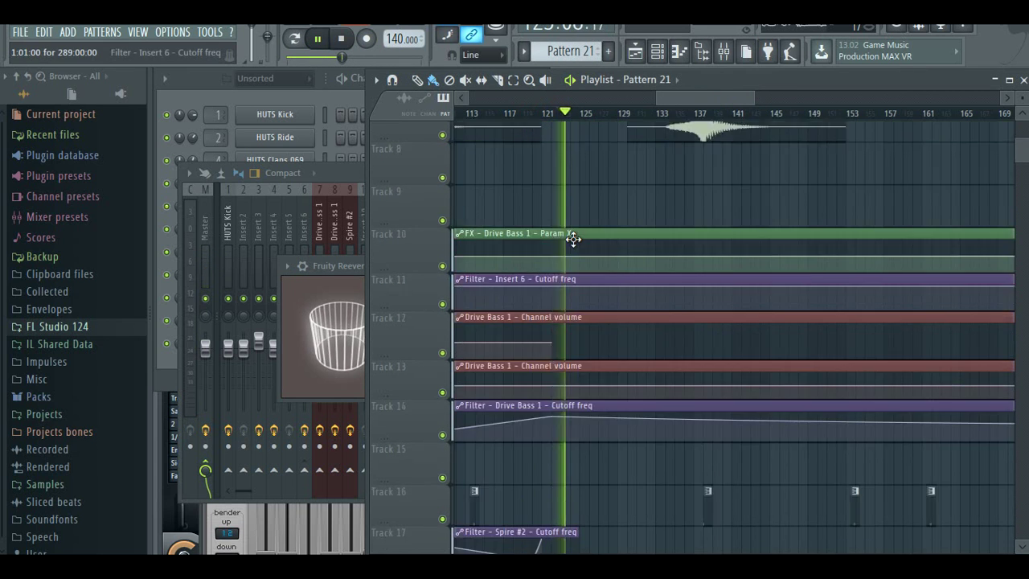
scroll(572, 239, "down", 12)
left_click_drag(712, 96, 689, 97)
left_click(594, 114)
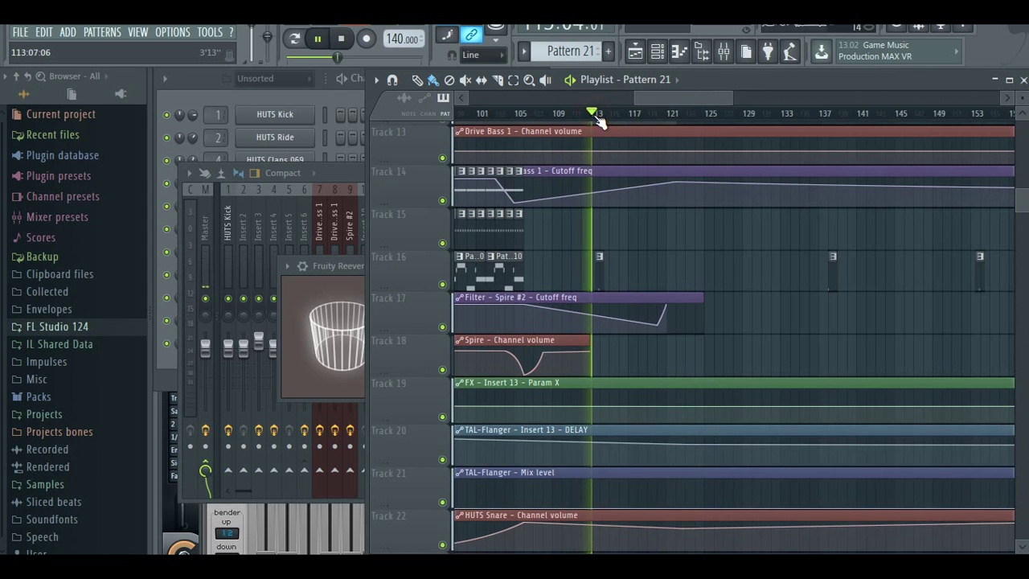
left_click(682, 113)
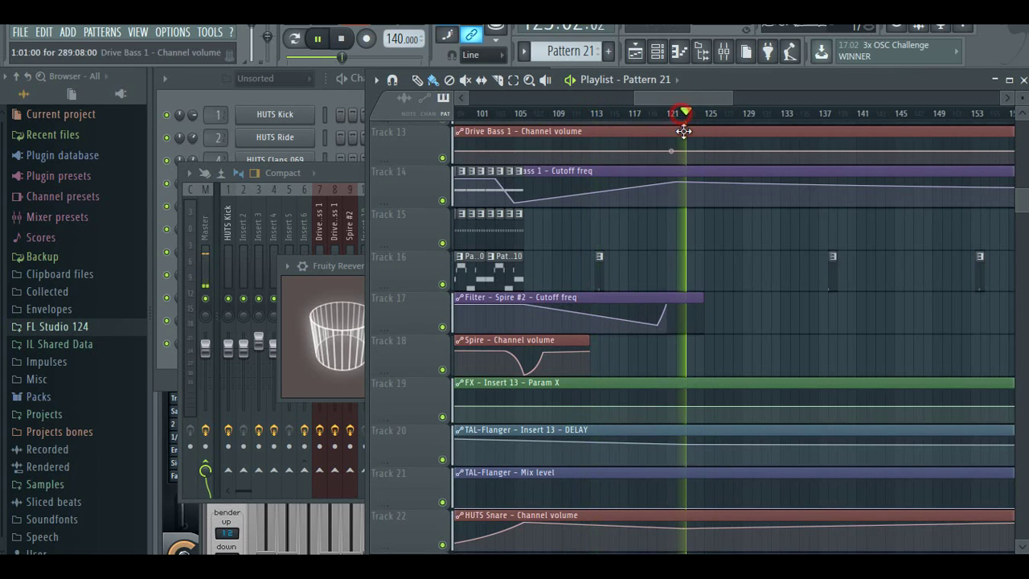
left_click_drag(691, 361, 957, 366)
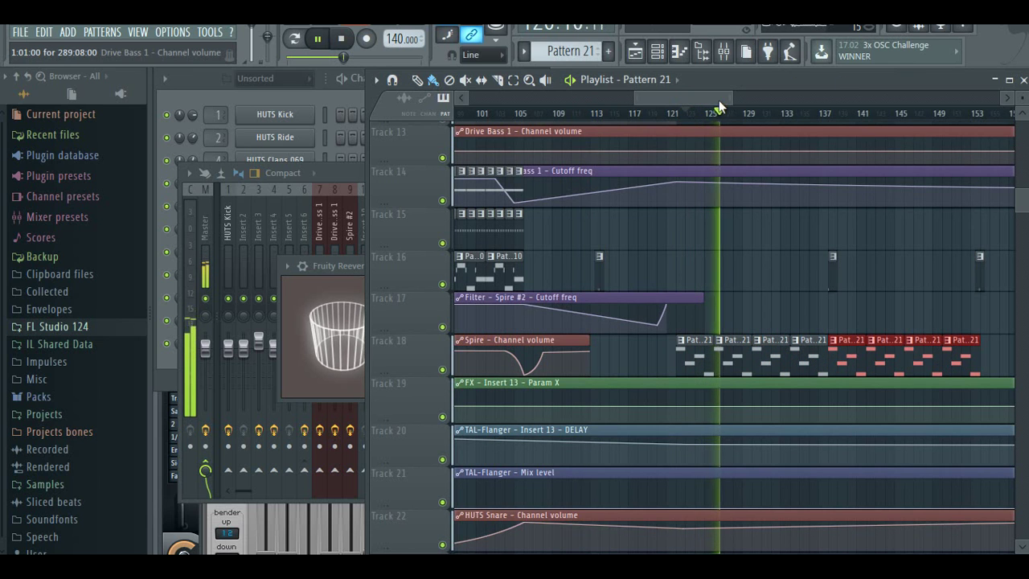
left_click_drag(719, 100, 760, 102)
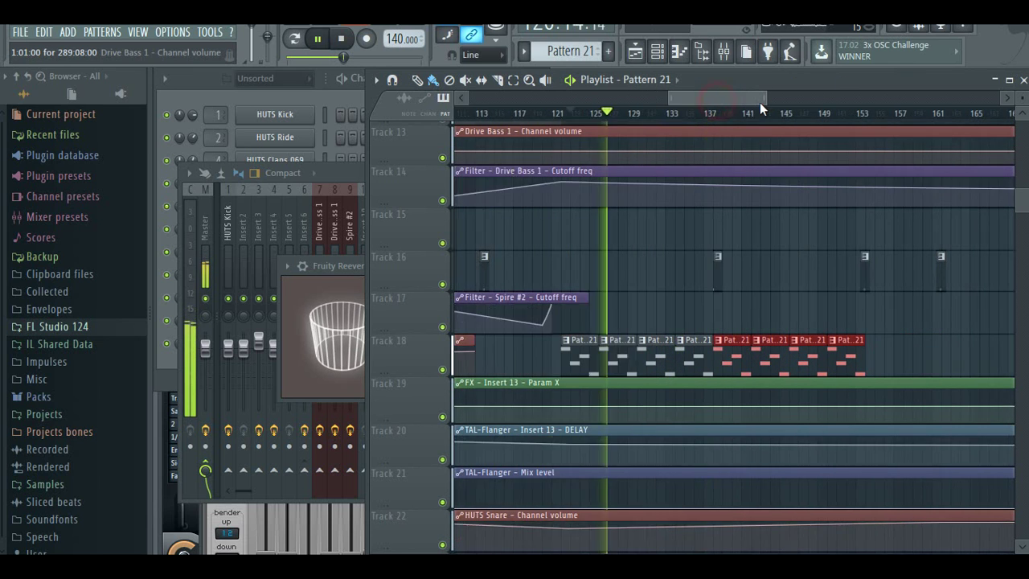
- Create an empty Pattern 22 in pattern mode and open the SUB BREAK channel's piano roll
left_click(346, 97)
left_click(297, 41)
left_click_drag(593, 52, 593, 43)
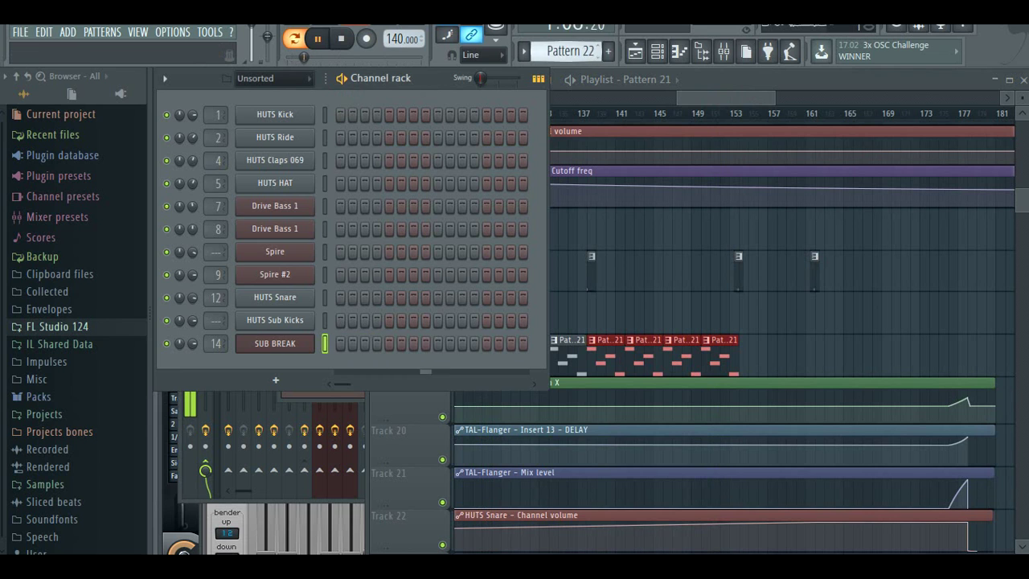
right_click(293, 343)
left_click(322, 345)
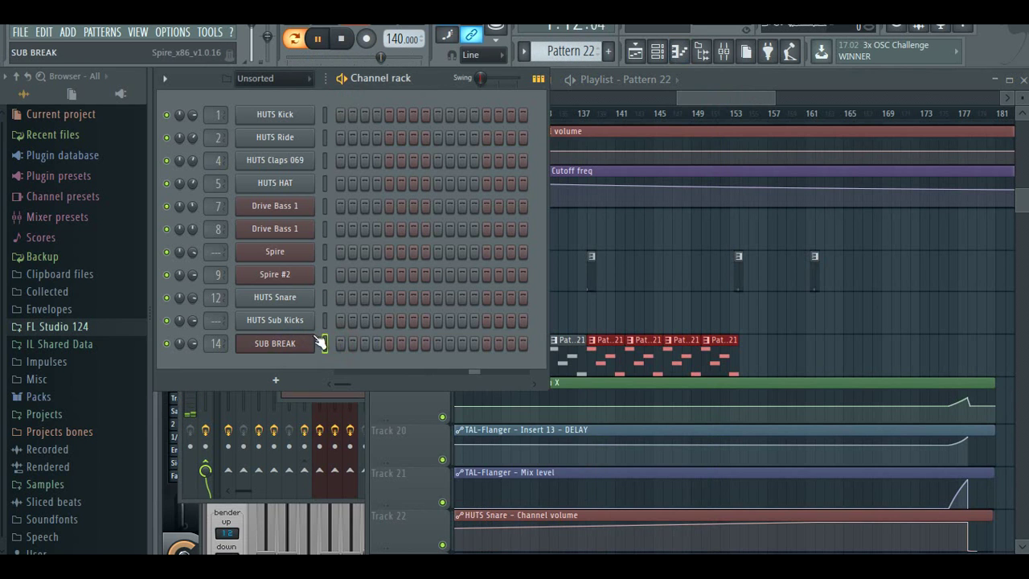
right_click(315, 342)
left_click(343, 347)
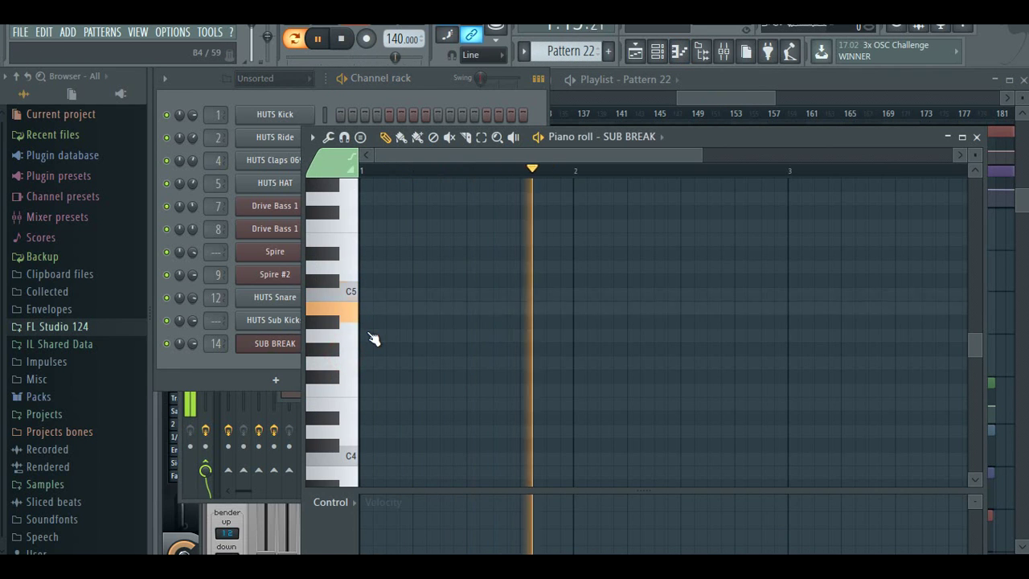
- Add a G#4 note at bar 1 and lengthen it to eight bars, ending at bar 9
left_click(368, 346)
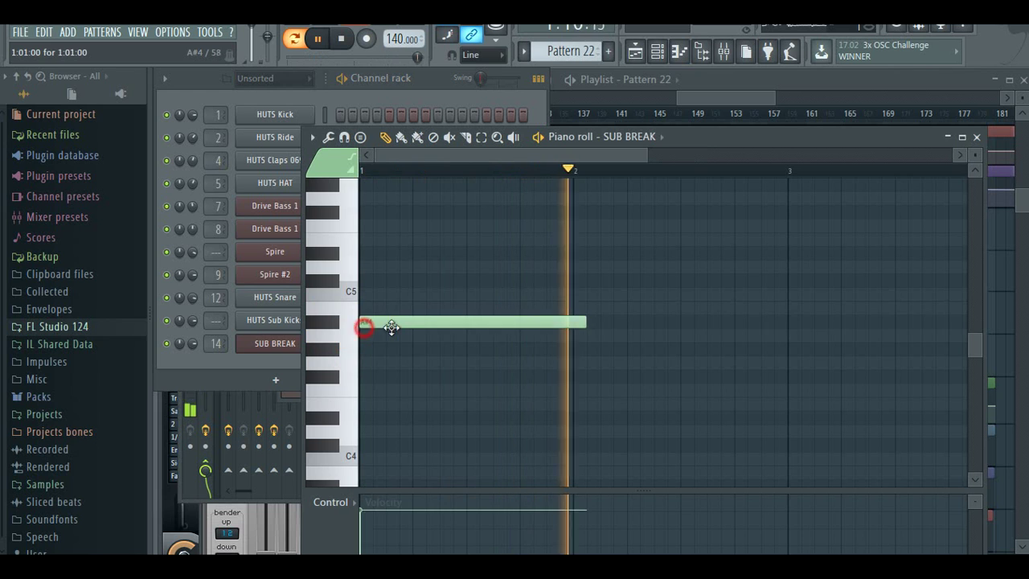
left_click(441, 351)
left_click_drag(585, 351, 717, 383)
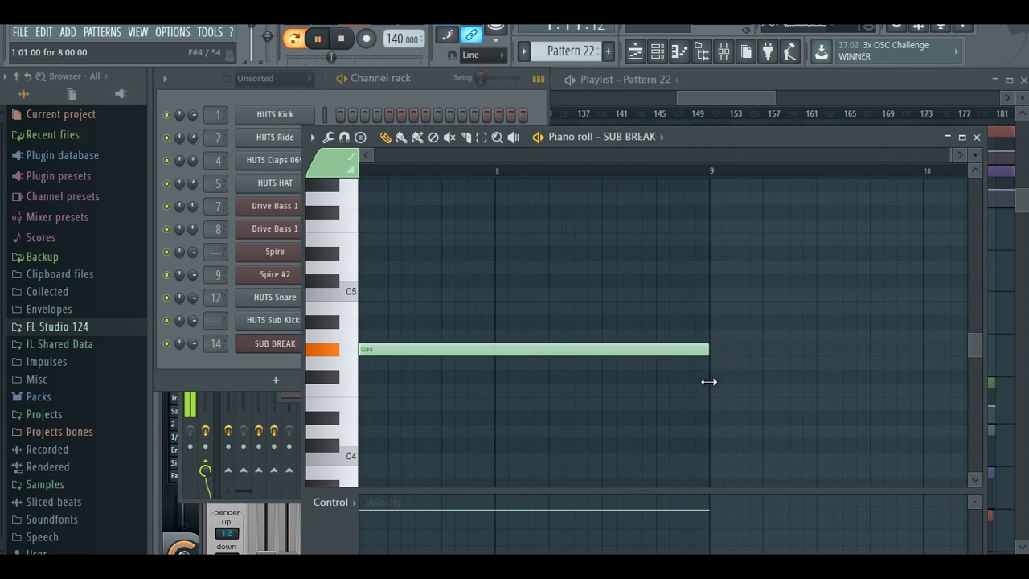
- Place Pattern 22 on Track 18 from bar 114 to 122 and three more copies from bar 154 to 178
left_click(706, 103)
left_click(593, 310)
mouse_move(633, 310)
left_mouse_down()
mouse_move(397, 310)
mouse_move(643, 327)
mouse_move(622, 368)
left_mouse_up()
left_click(581, 113)
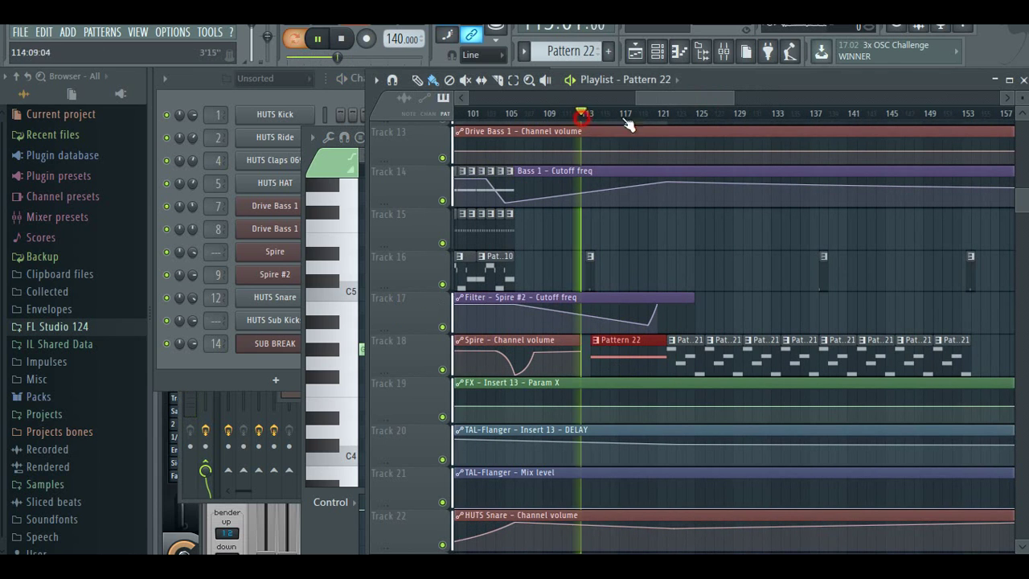
left_click_drag(663, 104, 743, 125)
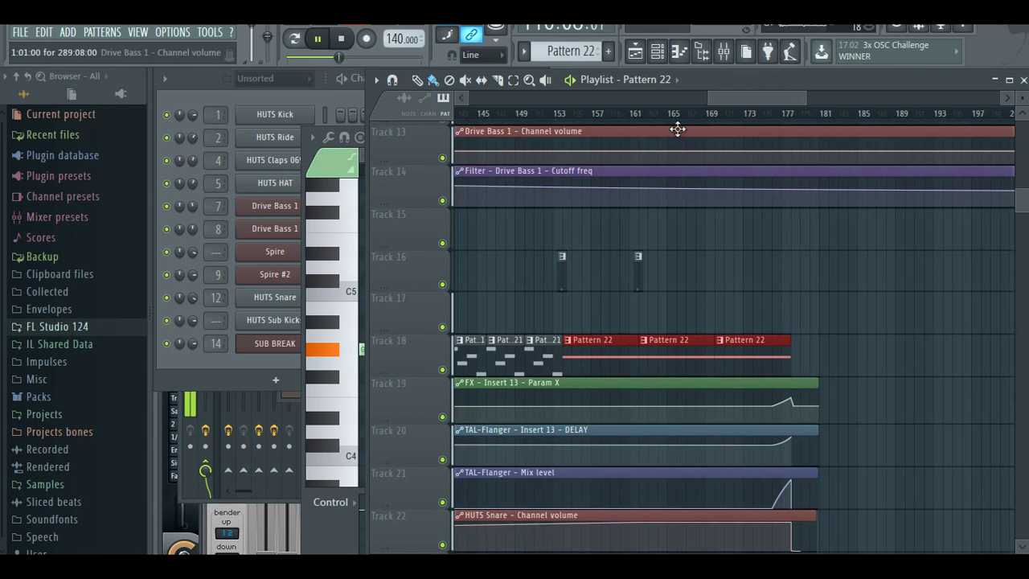
left_click(805, 325)
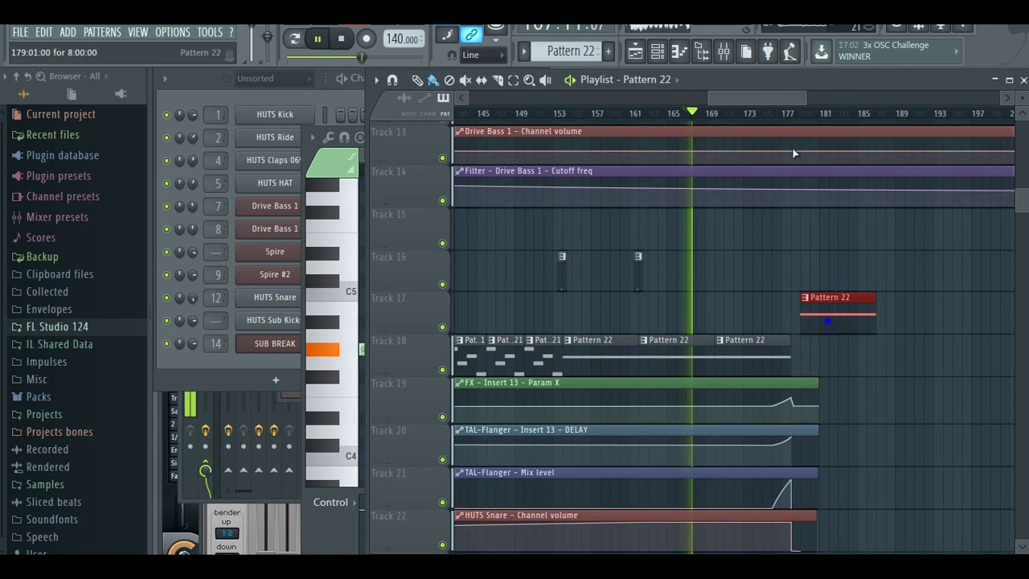
key("ctrl+z")
left_click(763, 115)
left_click_drag(756, 99, 764, 142)
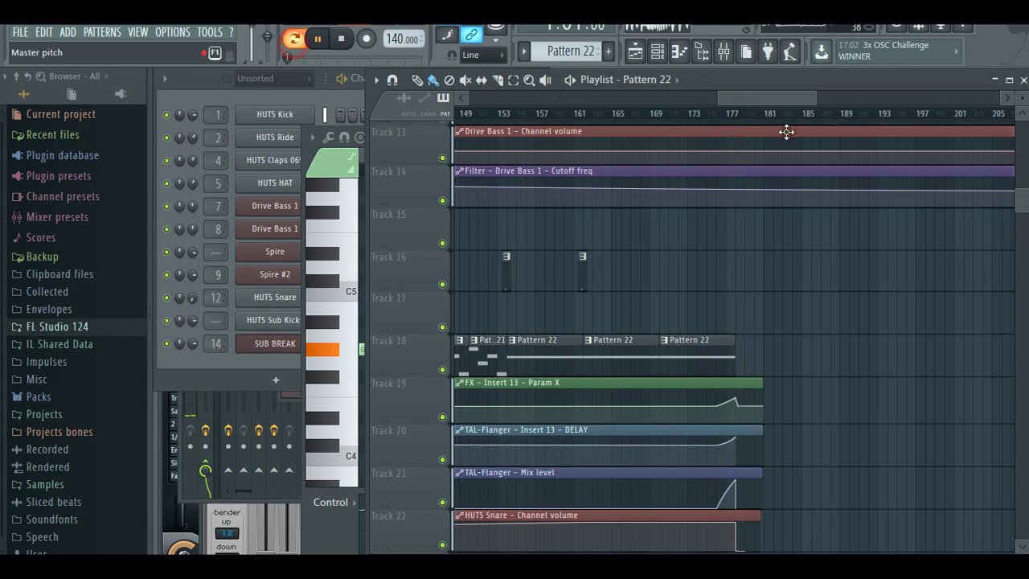
- Route the SUB BREAK mixer insert to Insert 13 instead of the Master and play the song from about bar 176
left_click(727, 54)
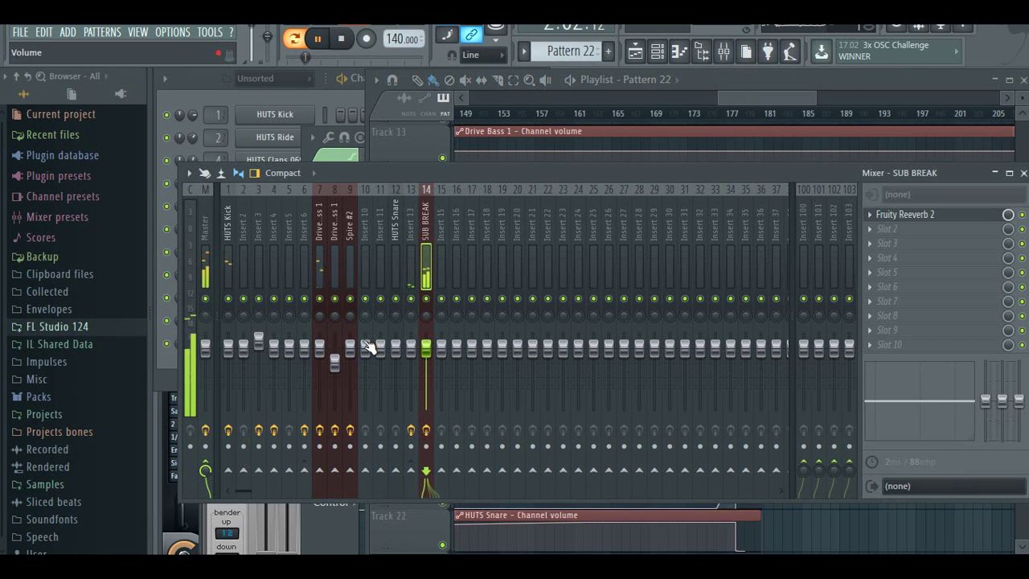
left_click(395, 217)
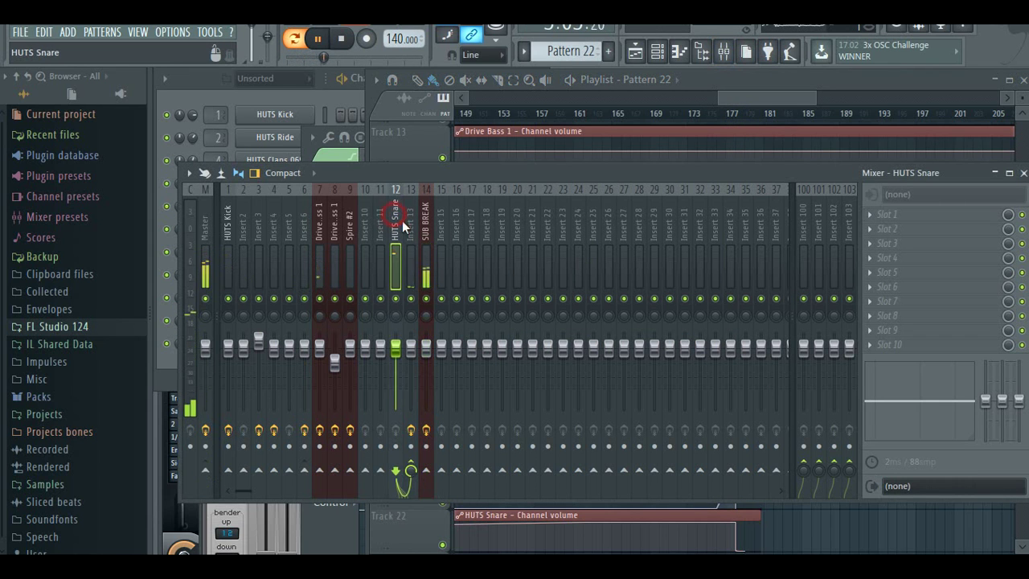
left_click(412, 230)
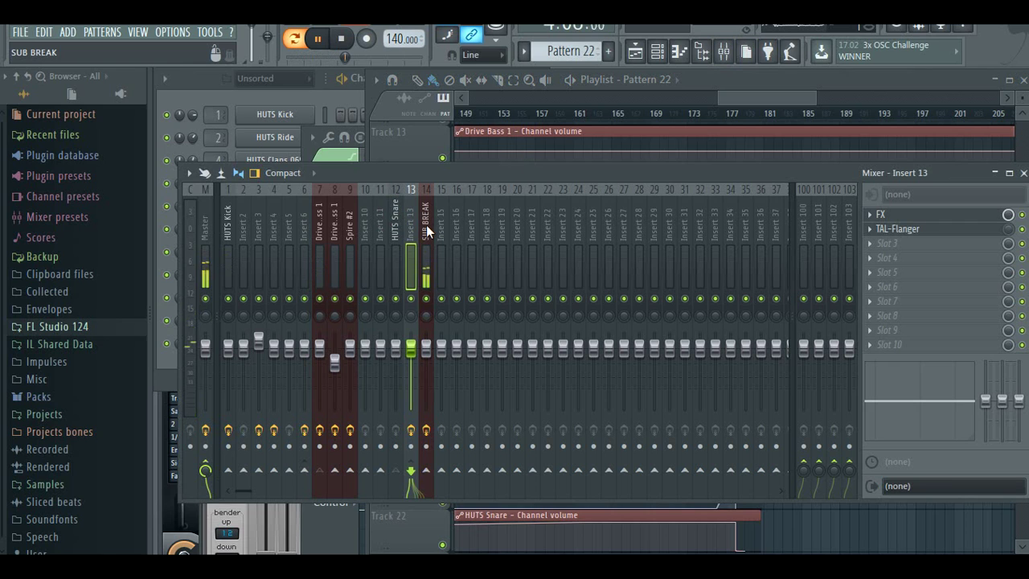
left_click(426, 227)
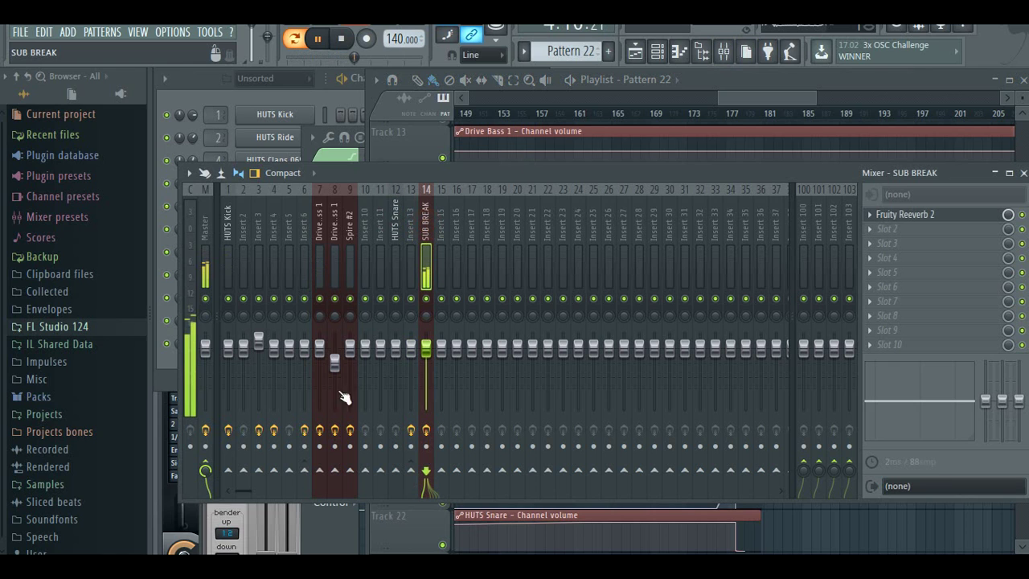
left_click(206, 466)
left_click(411, 471)
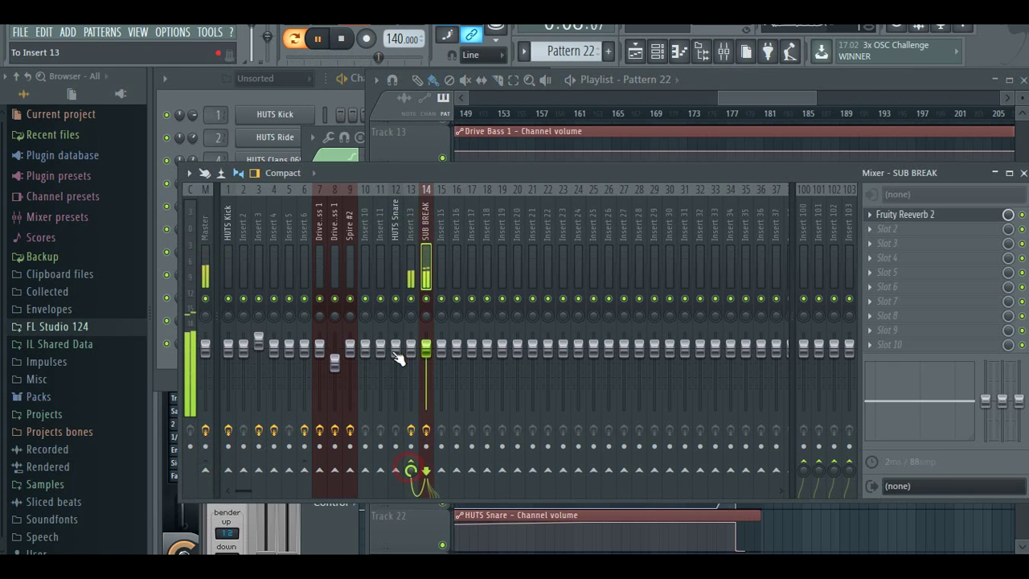
left_click(411, 224)
left_click(759, 101)
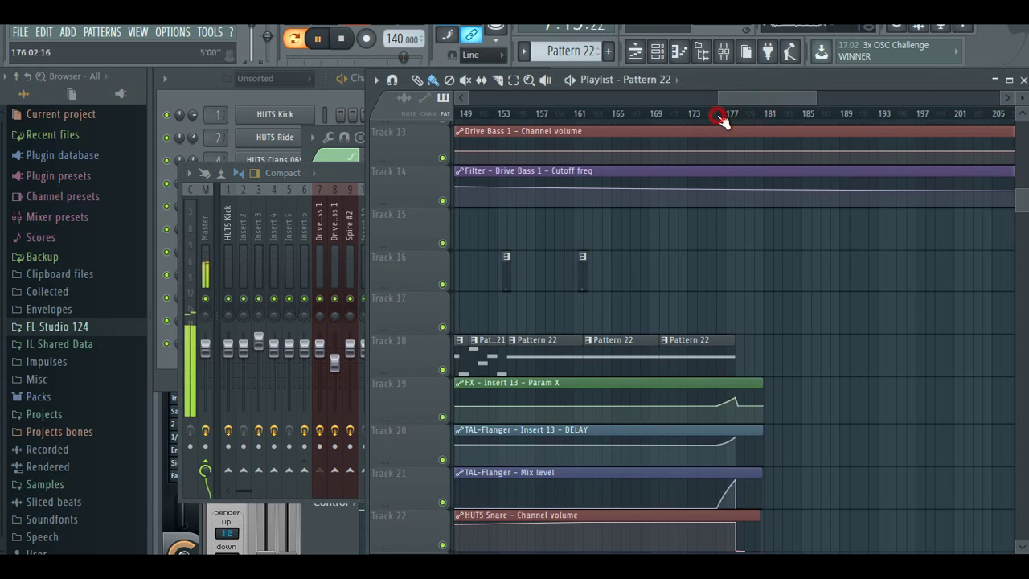
left_click(718, 117)
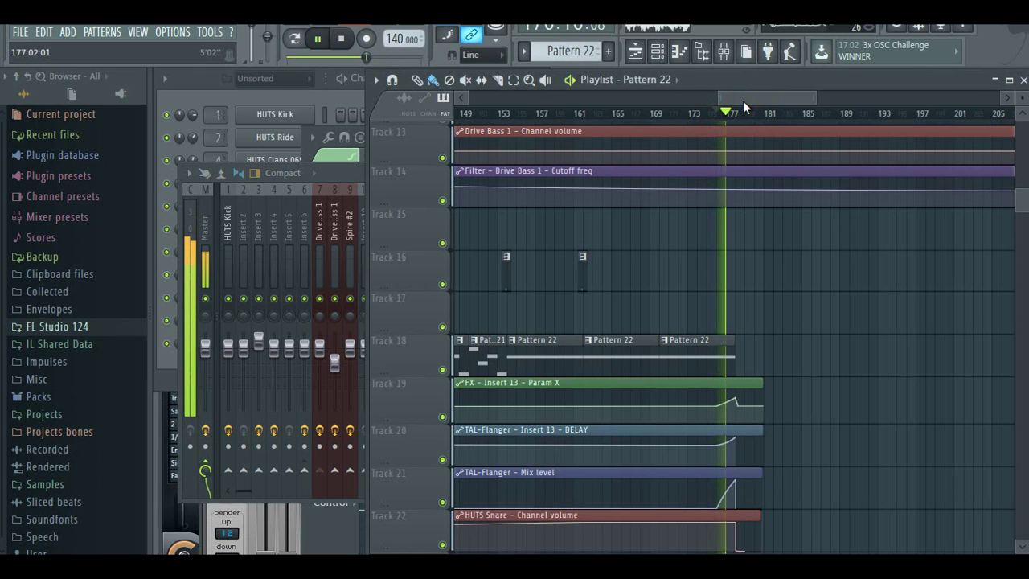
- Create an empty Pattern 23 in pattern mode and add a new Spire instrument channel
left_click(291, 42)
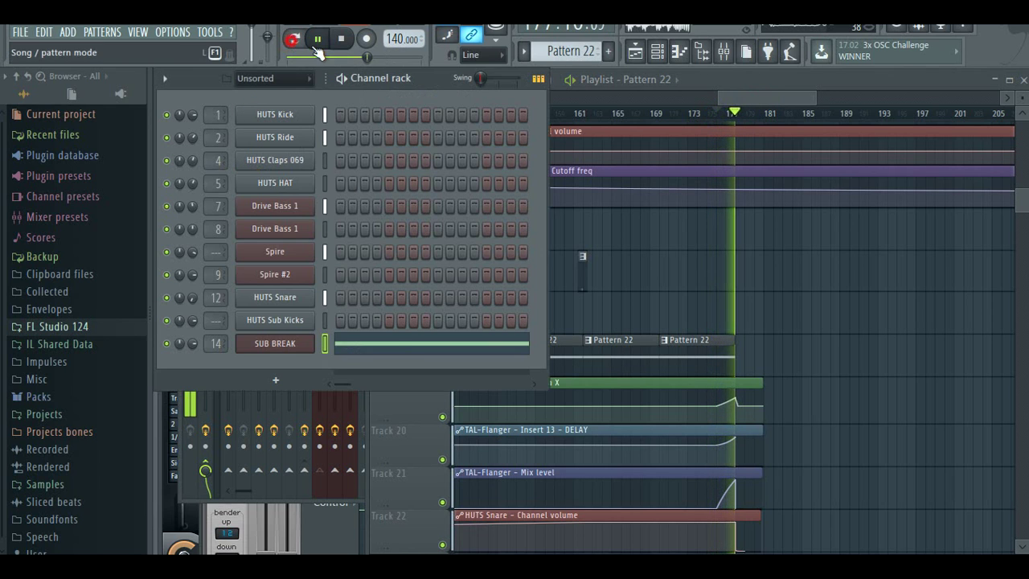
left_click_drag(596, 52, 597, 45)
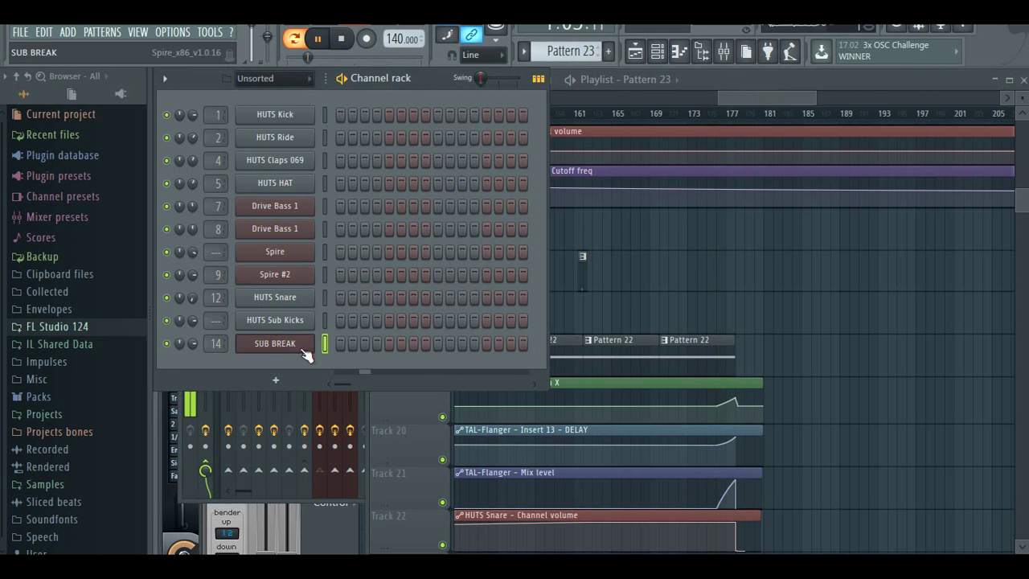
left_click(276, 379)
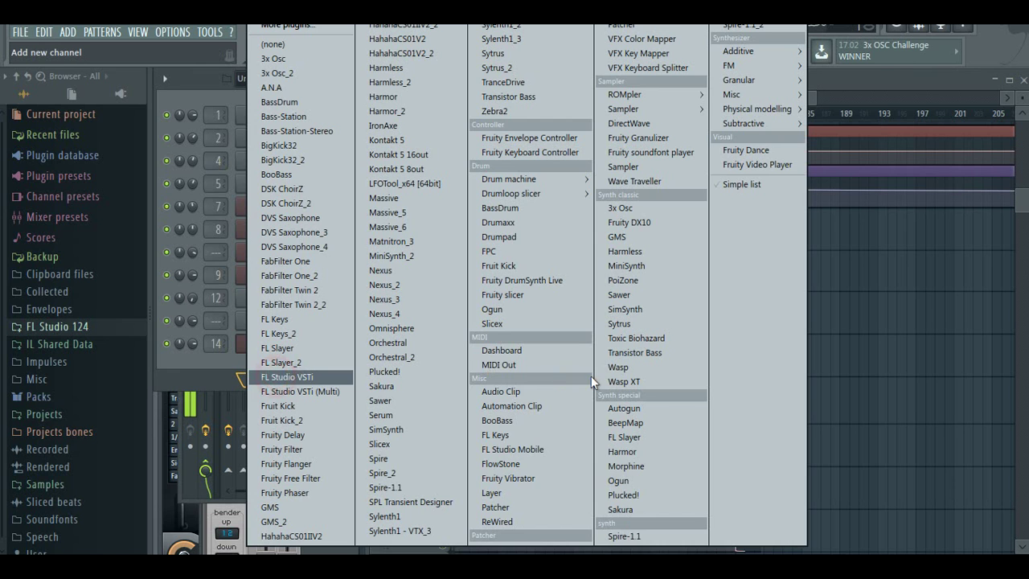
left_click(421, 458)
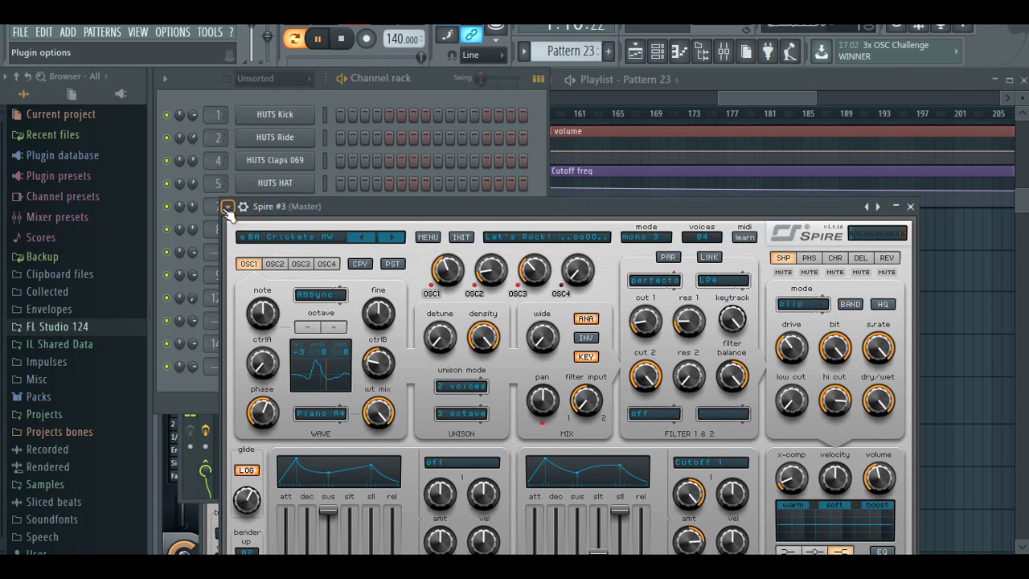
- Load the SQ AIRPORT LEAD preset into the new Spire channel
left_click(227, 208)
mouse_move(314, 251)
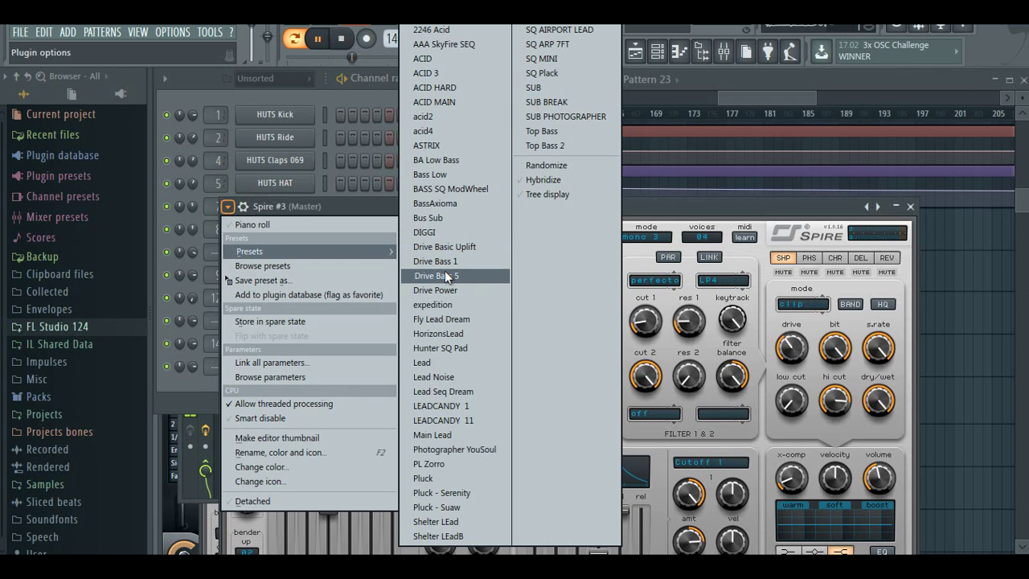
left_click(345, 40)
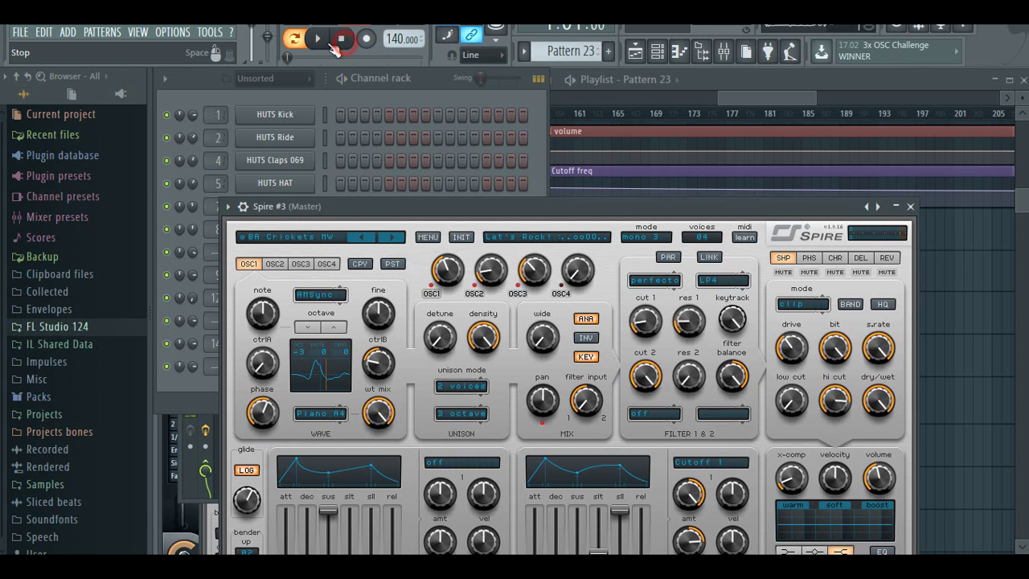
left_click(228, 207)
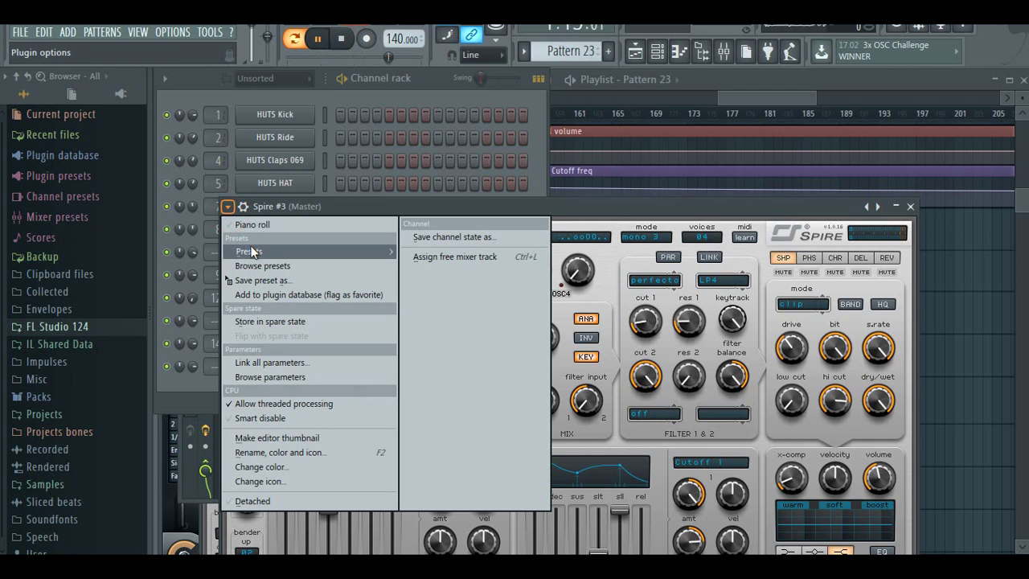
mouse_move(251, 252)
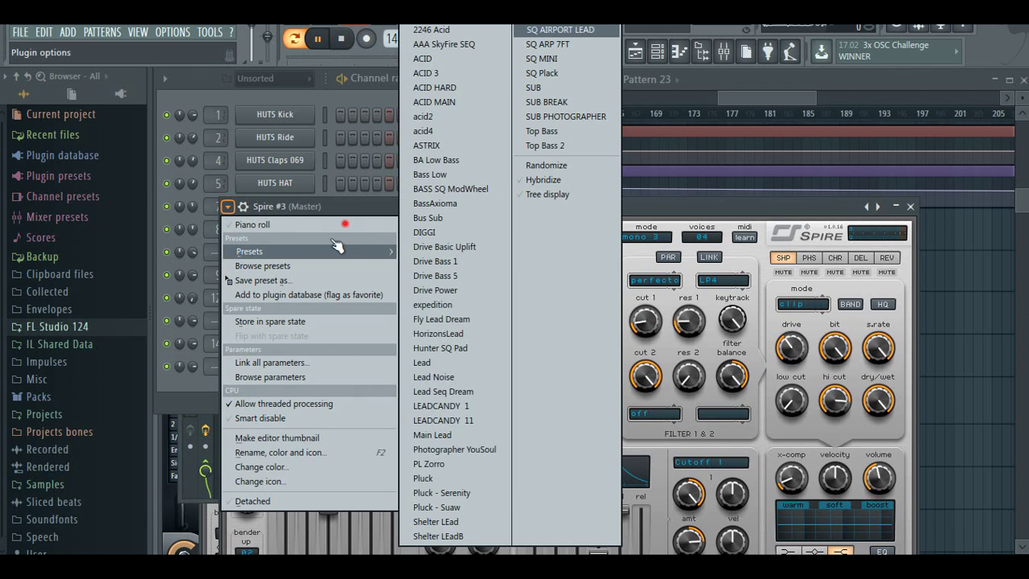
left_click(560, 30)
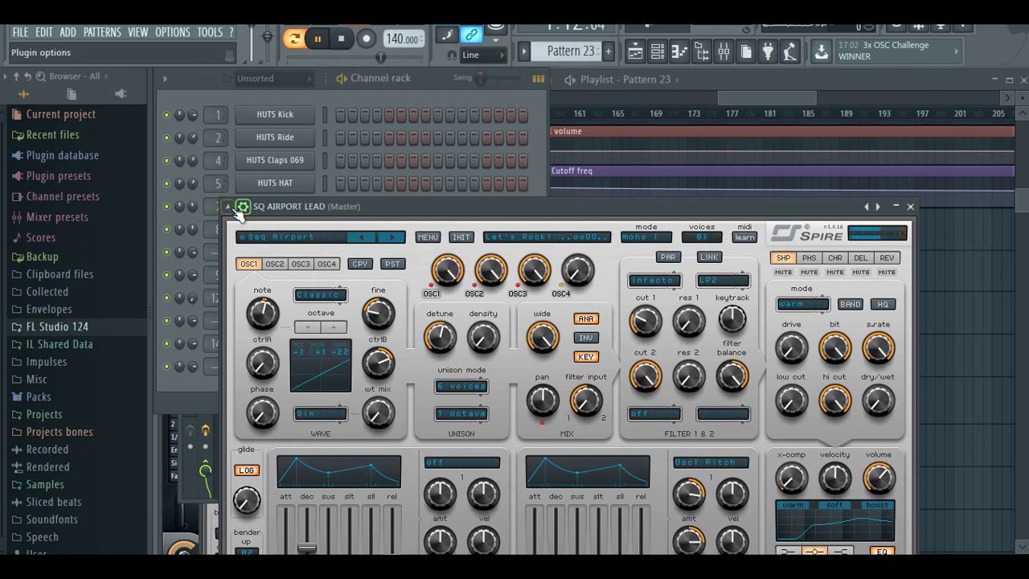
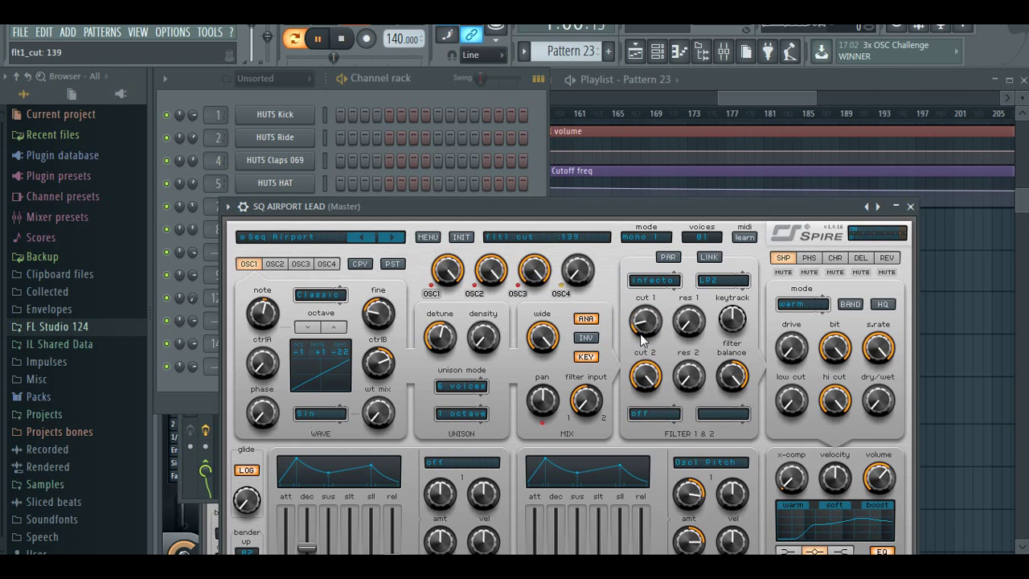
- Open the SQ AIRPORT LEAD channel's piano roll at bar 1 and audition the keys around B4 and A#4
left_click(228, 209)
left_click(265, 225)
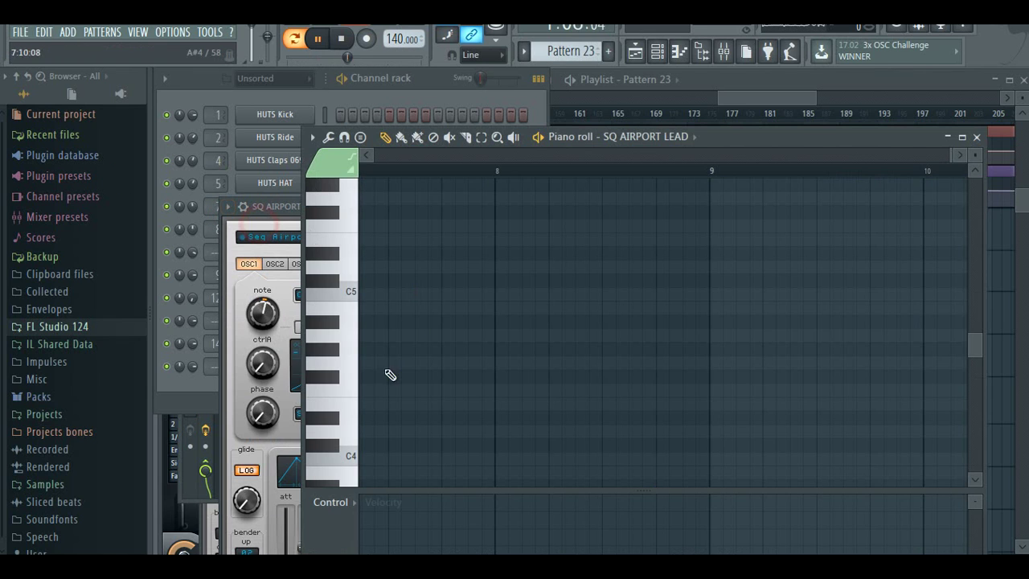
left_click(380, 156)
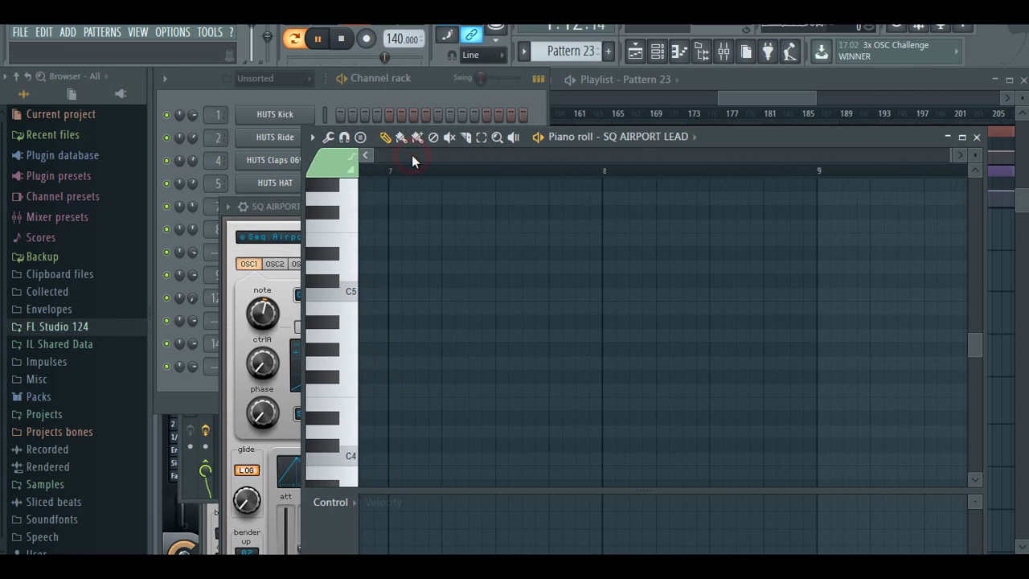
left_click_drag(923, 157, 482, 159)
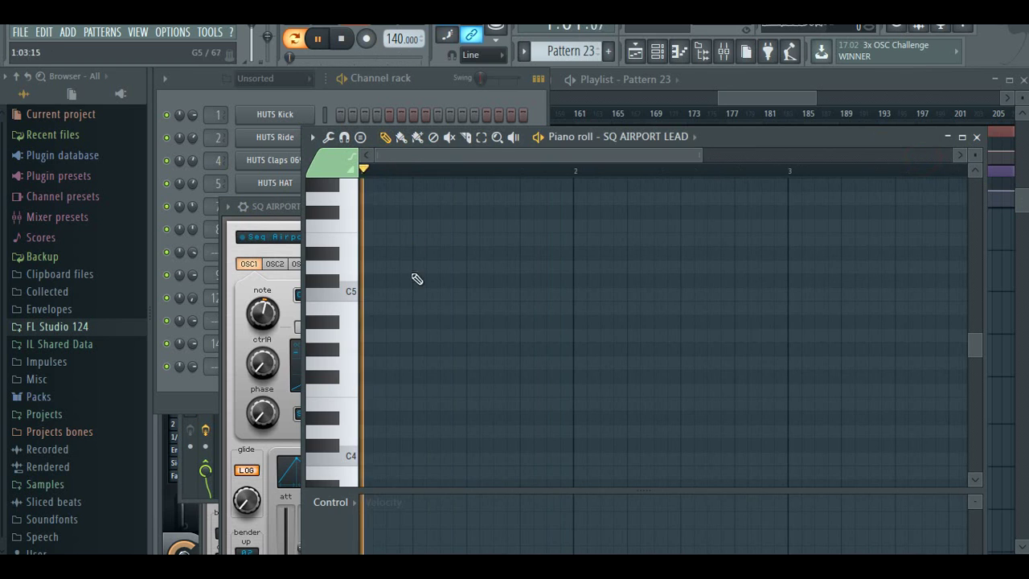
left_click(354, 334)
left_click(354, 312)
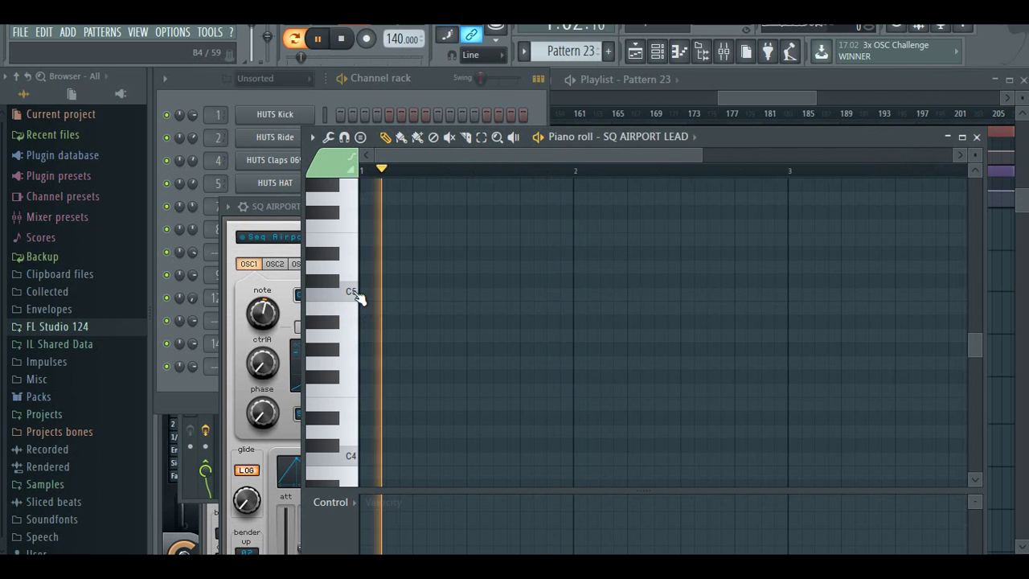
- Stop playback, place a C#5 note at the start of bar 1 and shorten it to two steps
left_click(368, 282)
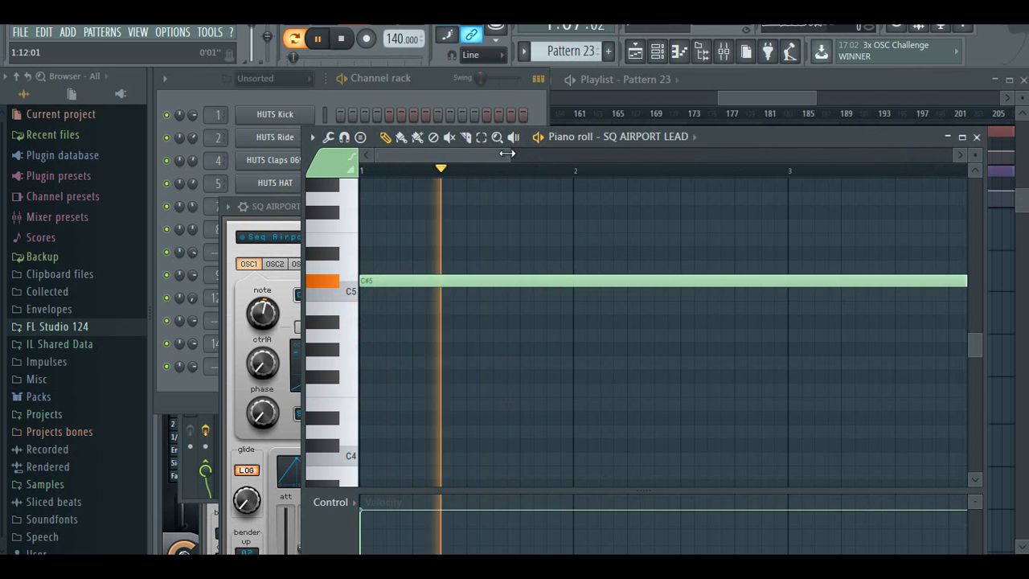
right_click(390, 283)
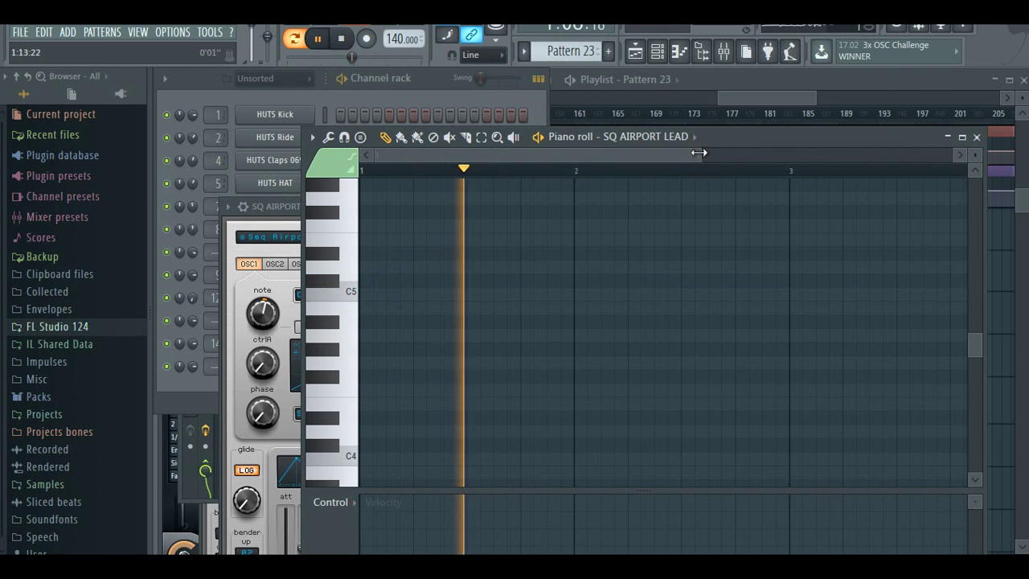
left_click_drag(698, 154, 990, 165)
left_click(344, 45)
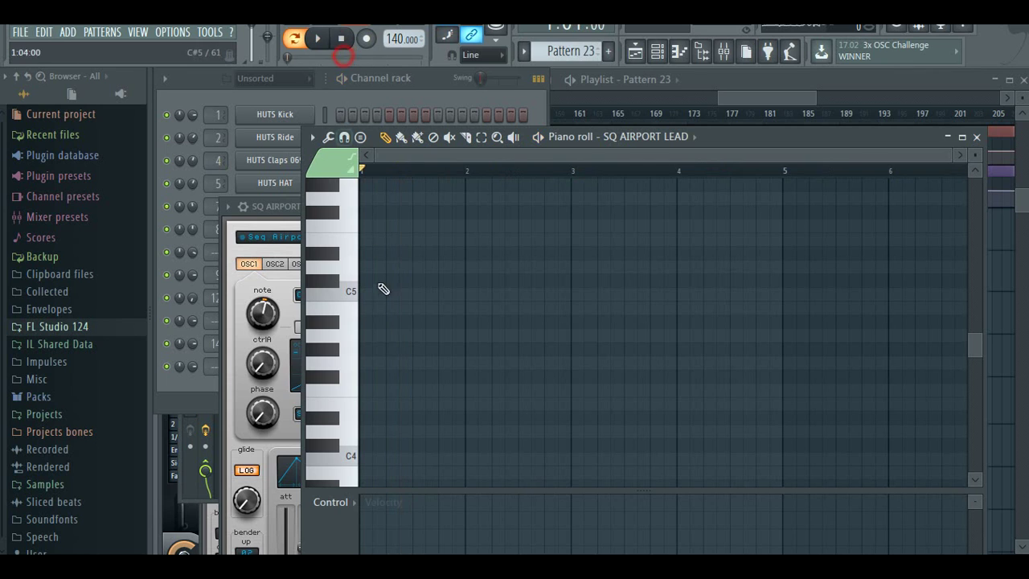
left_click(375, 272)
left_click_drag(391, 269, 382, 291)
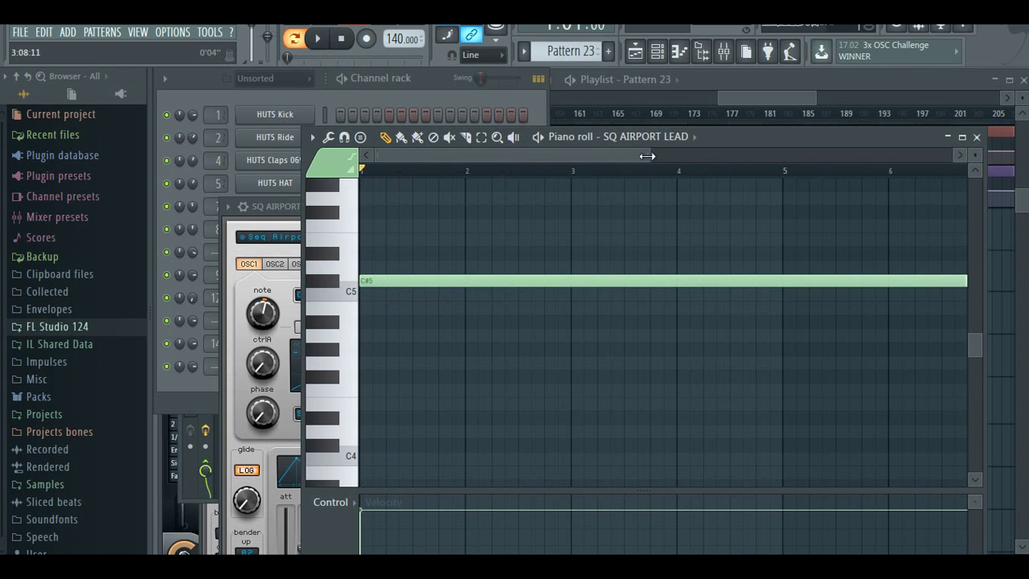
left_click_drag(647, 156, 780, 156)
left_click_drag(934, 275, 772, 281)
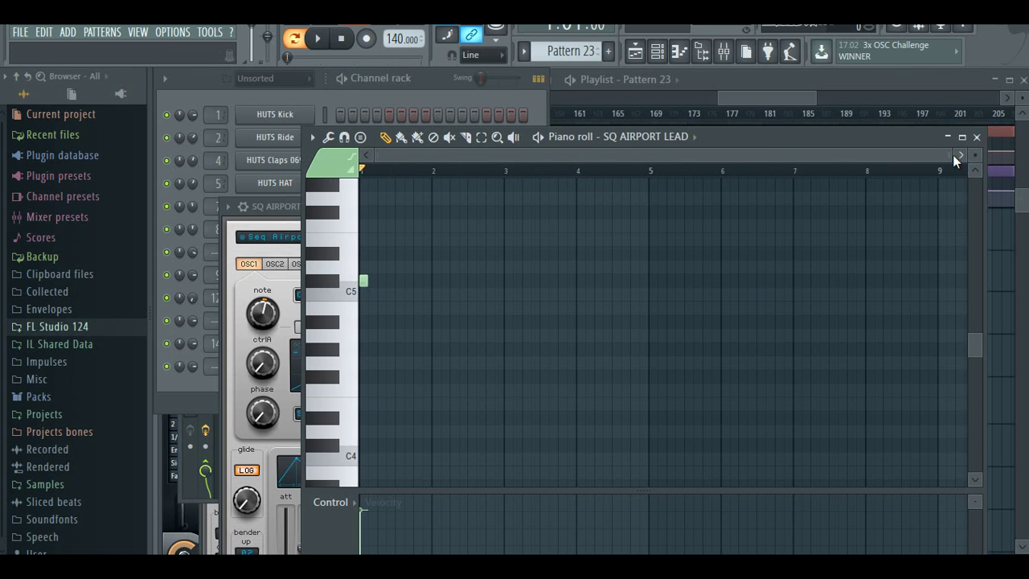
left_click_drag(952, 154, 643, 156)
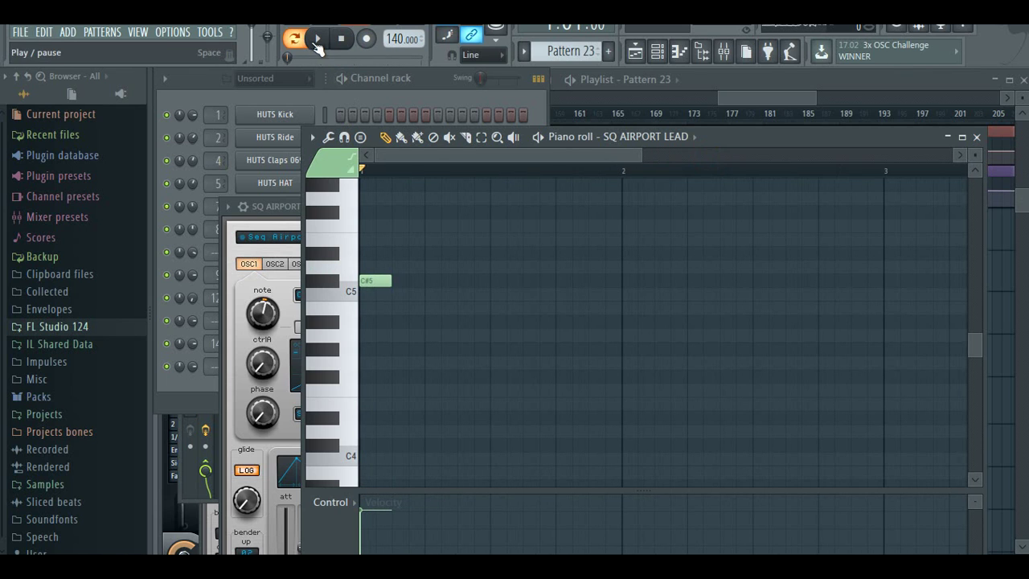
- Fill the rest of bar 1 with six more two-step C#5 notes and a closing D#5
left_click(405, 280)
left_click(438, 280)
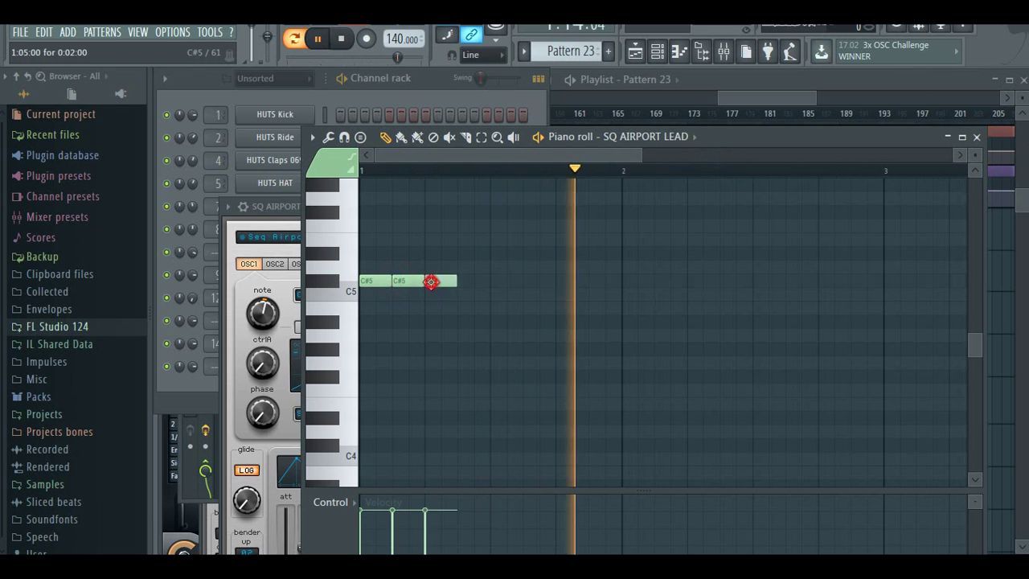
left_click(471, 282)
left_click(504, 282)
left_click(537, 282)
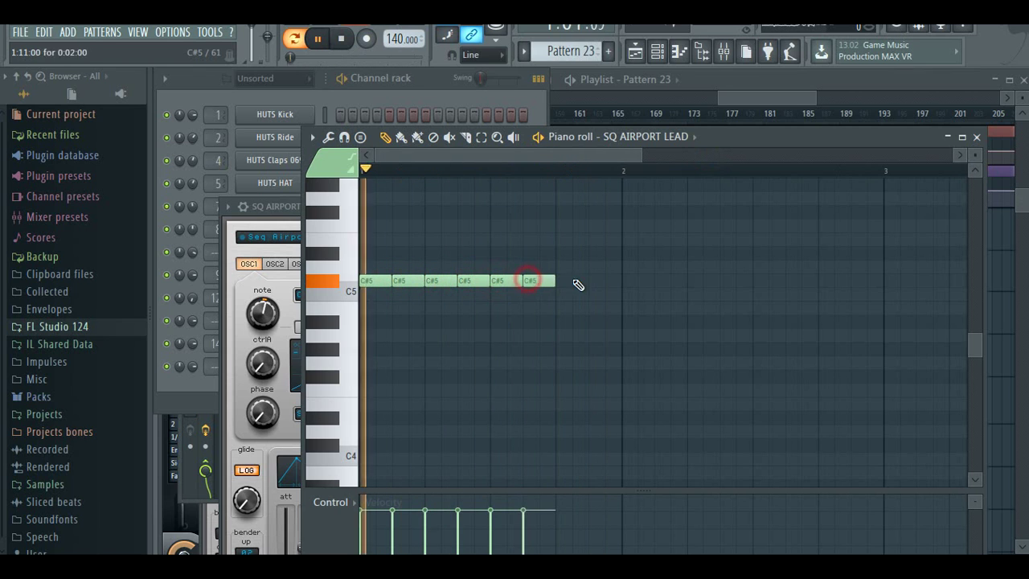
left_click(571, 281)
left_click(605, 253)
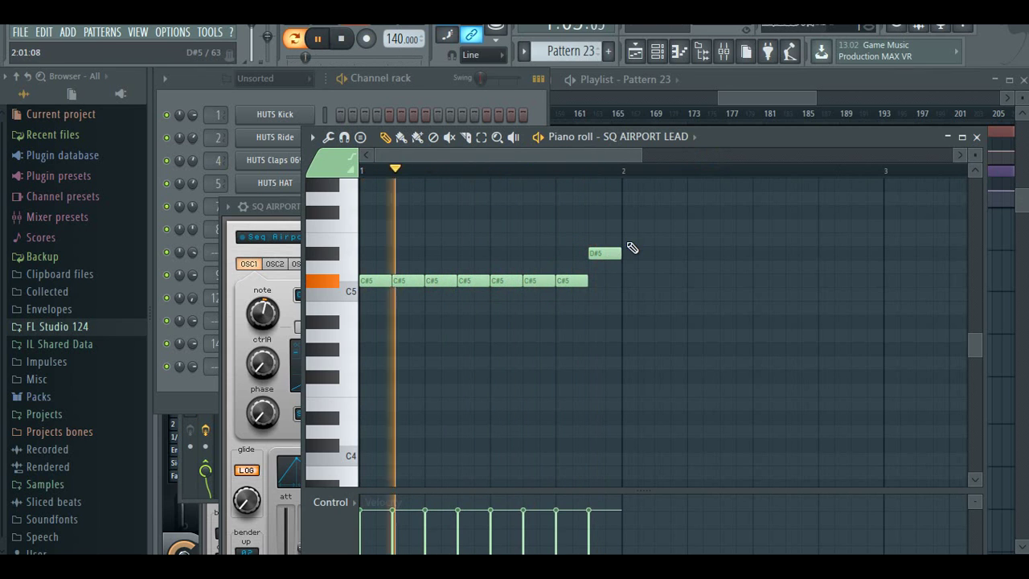
- Fill bar 2 with seven two-step E5 notes and a closing D#5
left_click(638, 240)
left_click(666, 240)
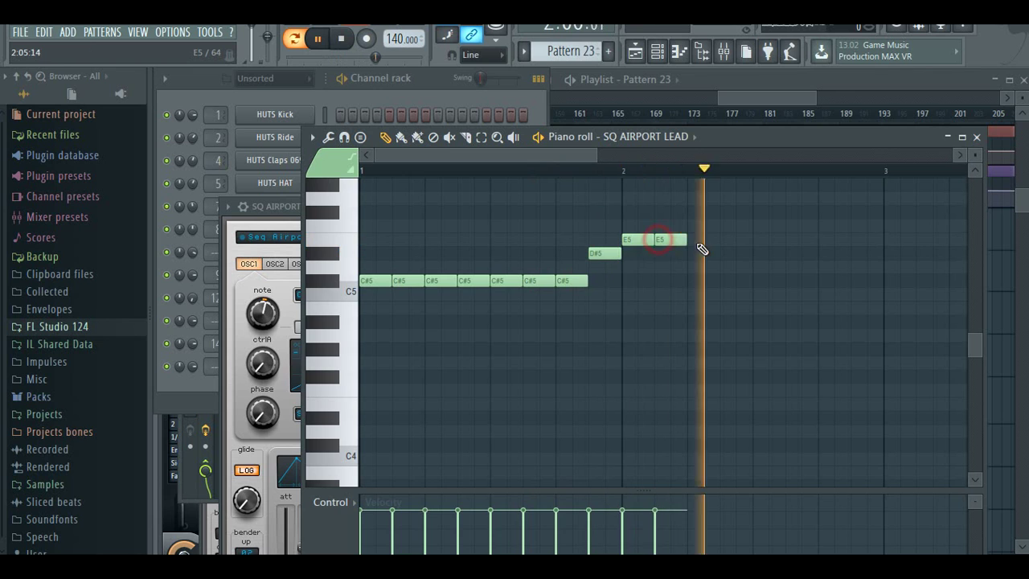
left_click(710, 240)
mouse_move(720, 241)
left_mouse_down()
mouse_move(701, 240)
mouse_move(843, 240)
left_mouse_up()
left_click(743, 242)
left_click(410, 139)
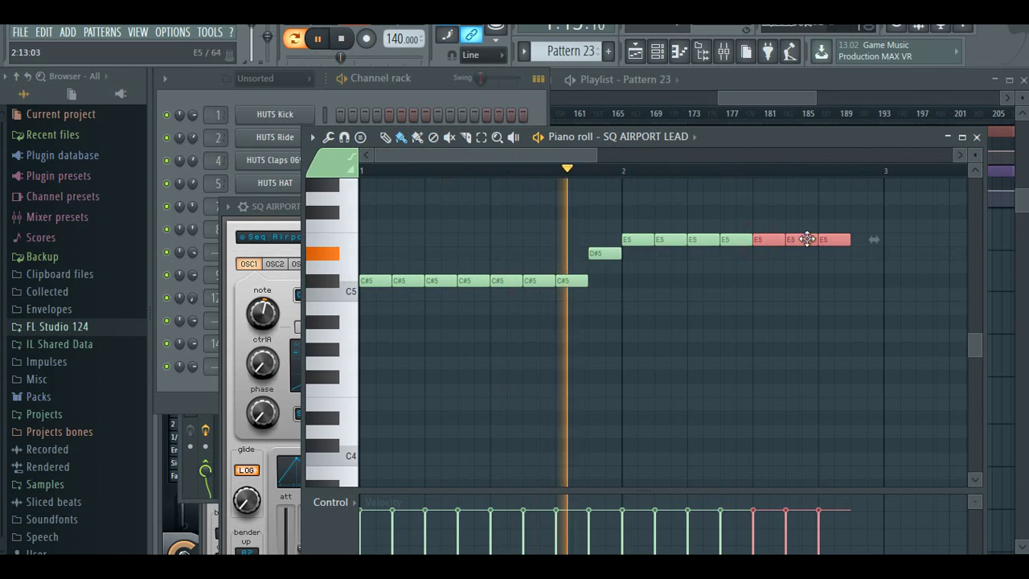
left_click(385, 139)
left_click_drag(418, 158, 495, 155)
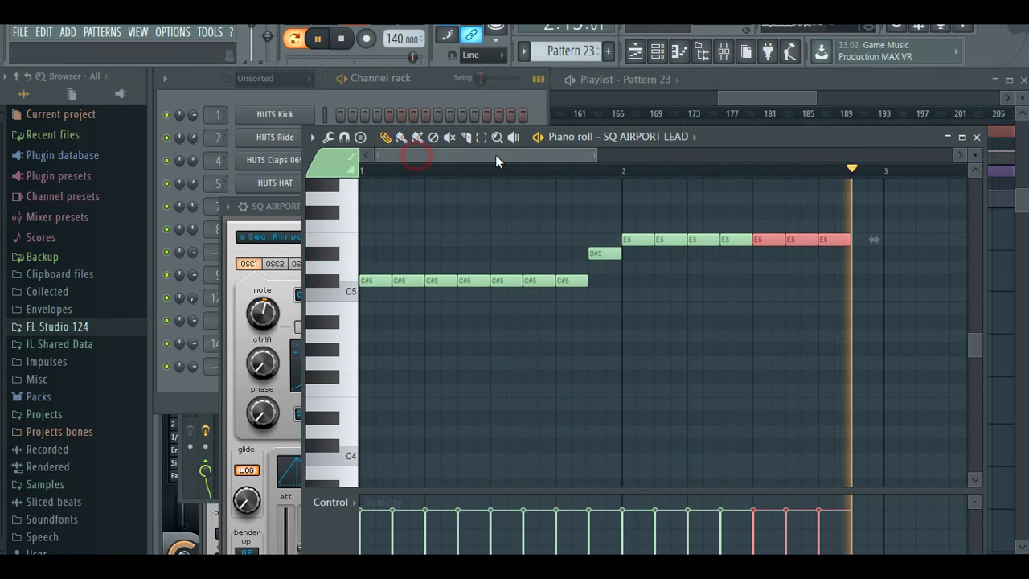
left_click(639, 253)
mouse_move(634, 155)
left_mouse_down()
mouse_move(690, 168)
mouse_move(704, 157)
left_mouse_up()
left_click(417, 137)
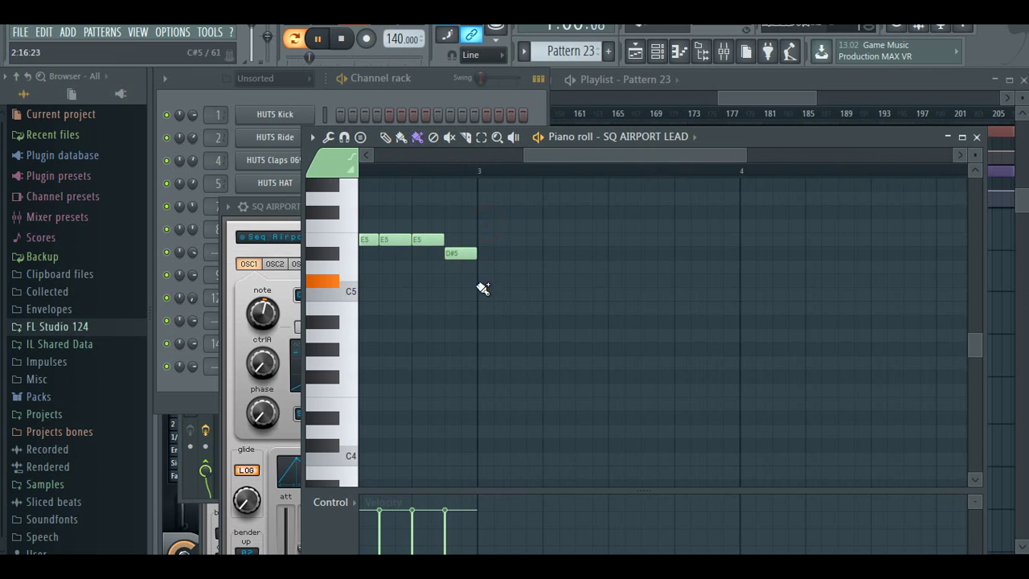
left_click_drag(498, 310, 705, 321)
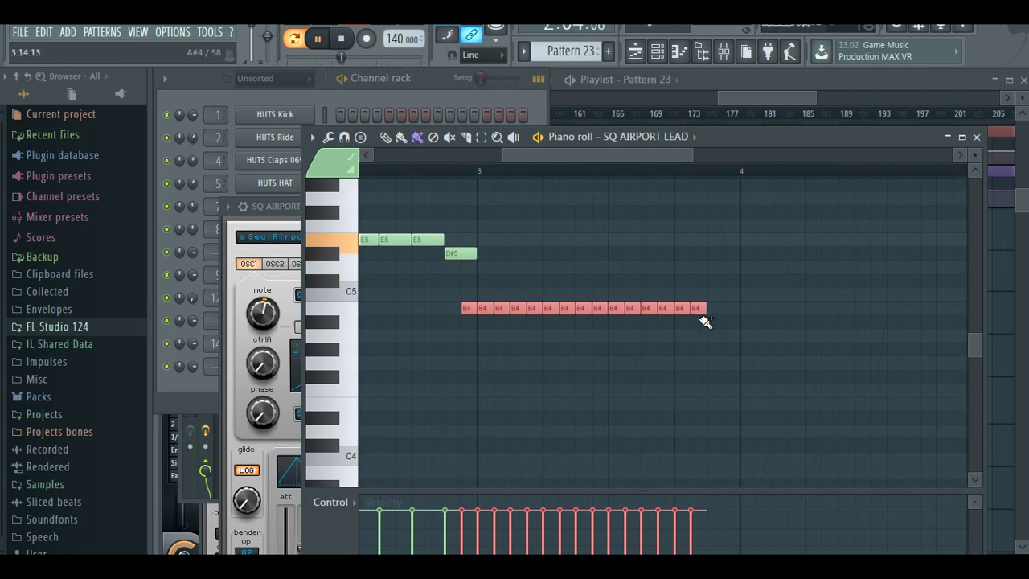
left_click(386, 138)
left_click_drag(768, 325, 472, 312)
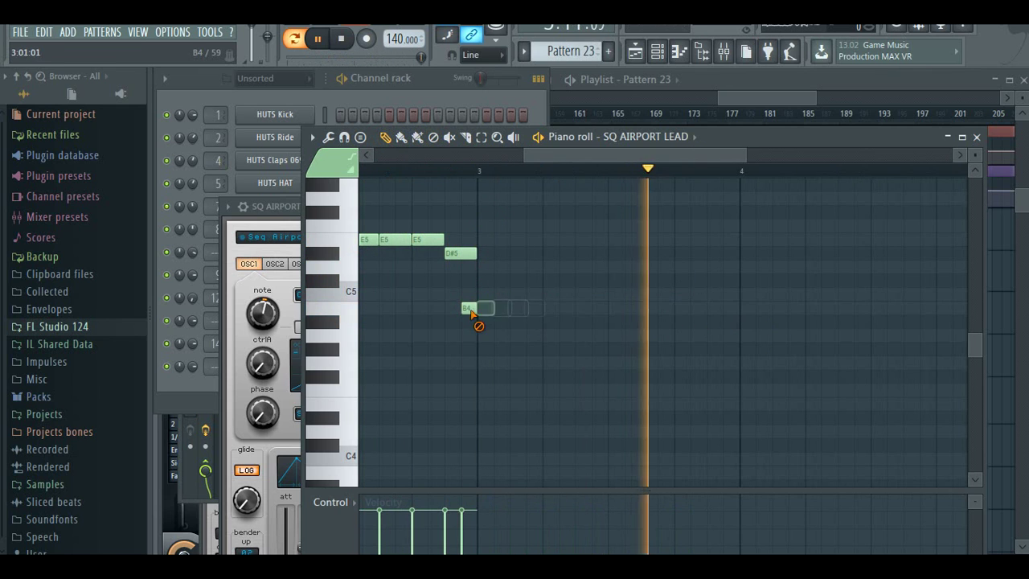
- Fill bar 3 with two-step B4 notes and move the last note of the bar up to D#5
left_click(480, 310)
left_click(522, 313)
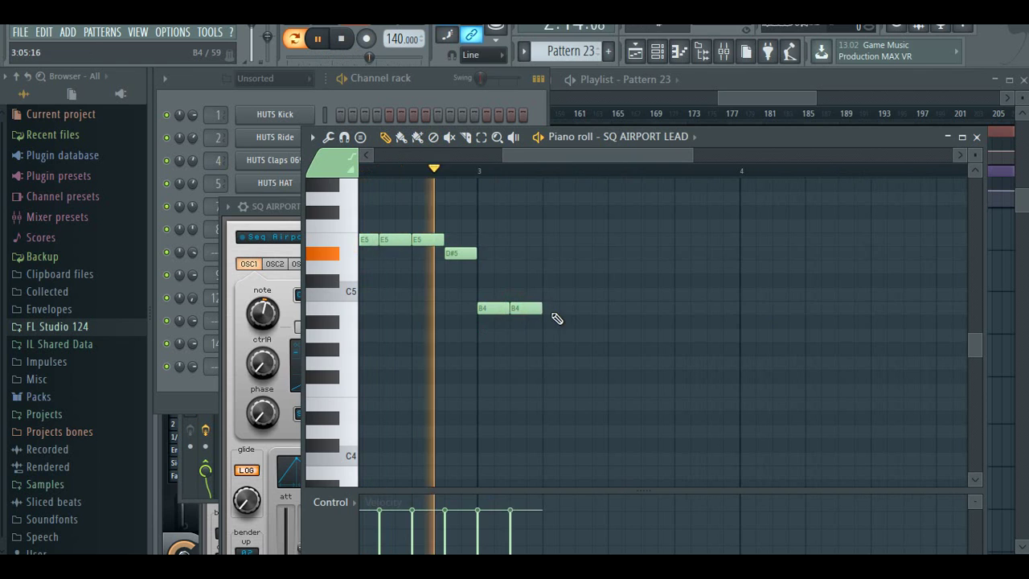
left_click(554, 314)
left_click(582, 309)
left_click(615, 309)
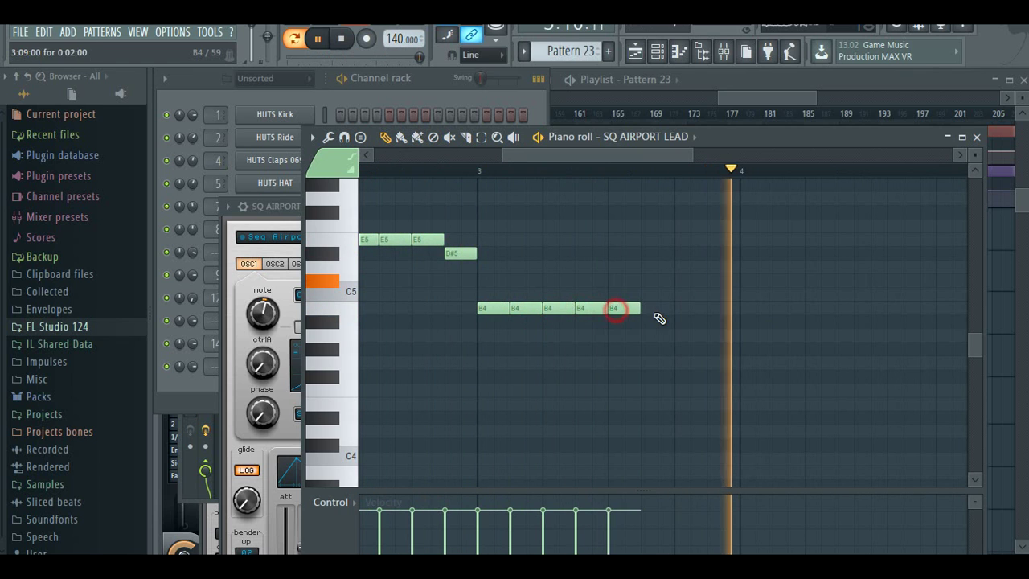
left_click(711, 308)
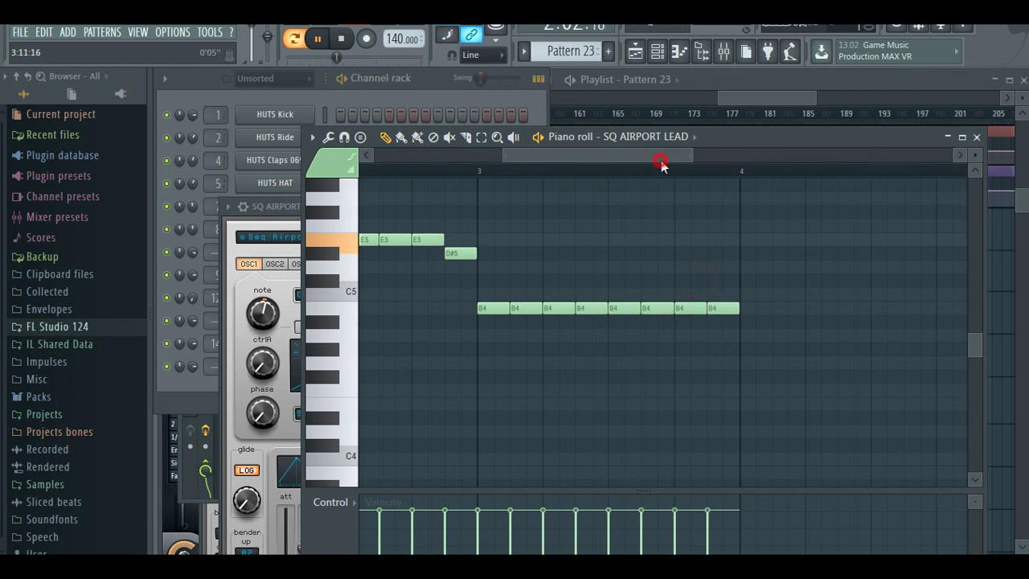
scroll(676, 250, "right", 1)
left_click_drag(677, 308, 676, 256)
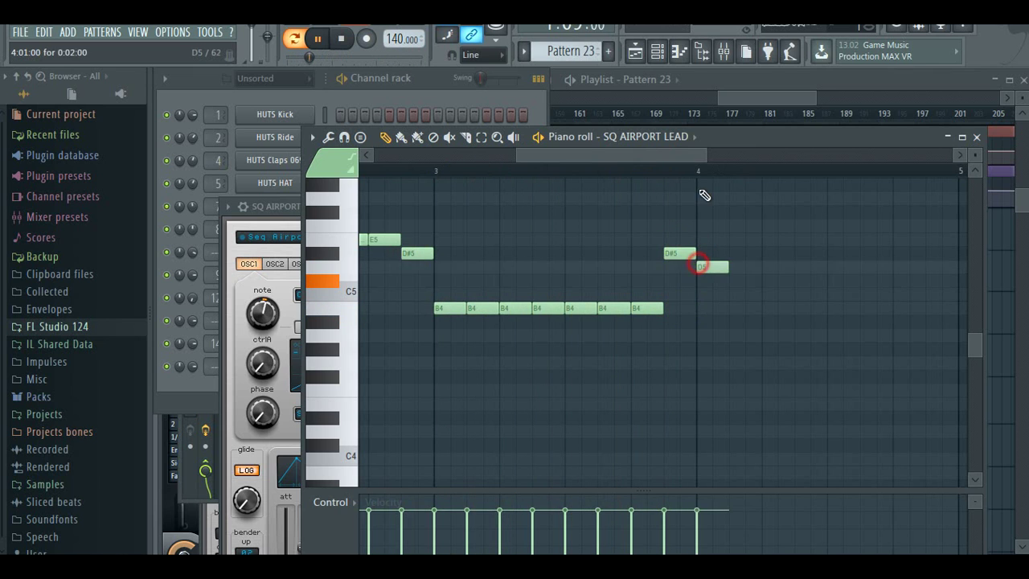
- Fill bar 4 with eight two-step C#5 notes
left_click_drag(661, 149, 692, 153)
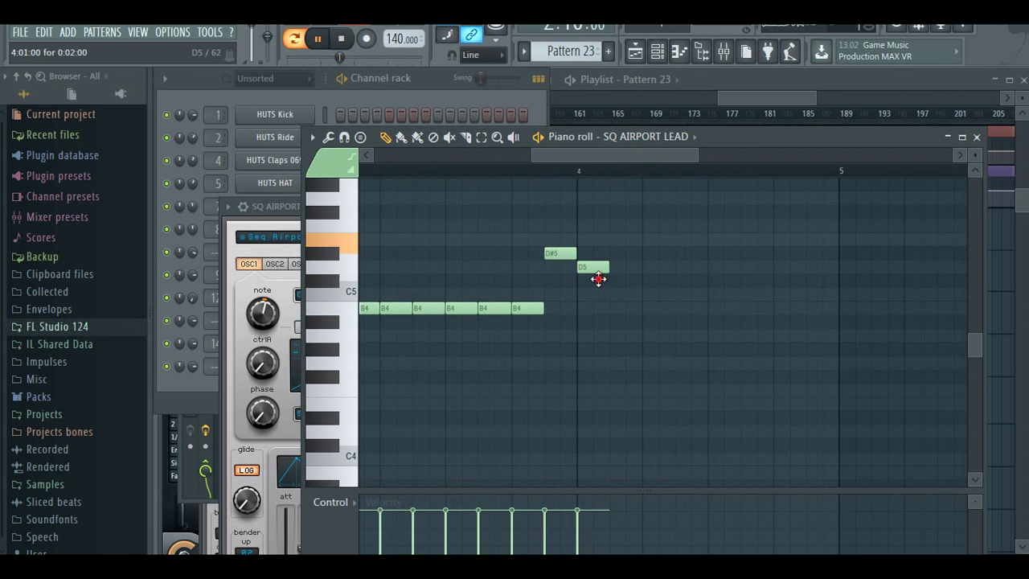
left_click_drag(598, 279, 598, 292)
left_click_drag(620, 155, 638, 166)
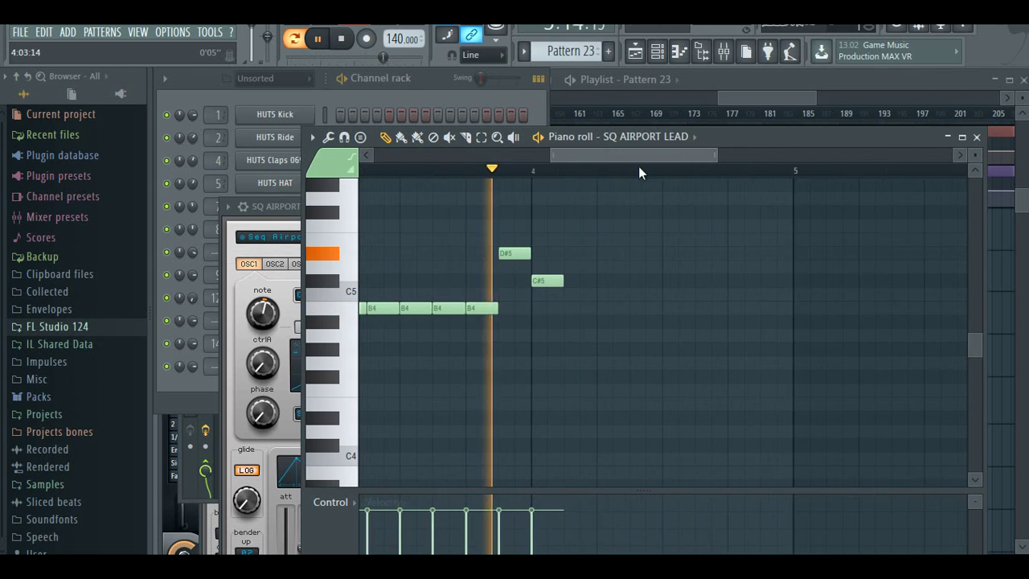
left_click(546, 285)
mouse_move(546, 285)
left_mouse_down()
mouse_move(692, 293)
mouse_move(756, 281)
left_mouse_up()
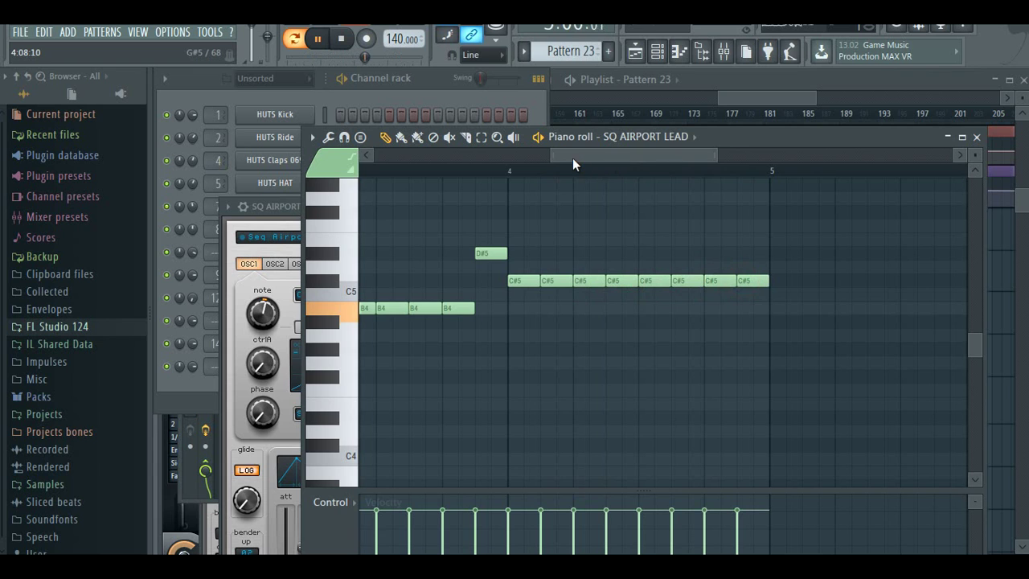
- Copy the notes of bars 1 and 2 and paste them at bar 5
left_click_drag(548, 158, 220, 184)
left_click_drag(615, 173, 320, 186)
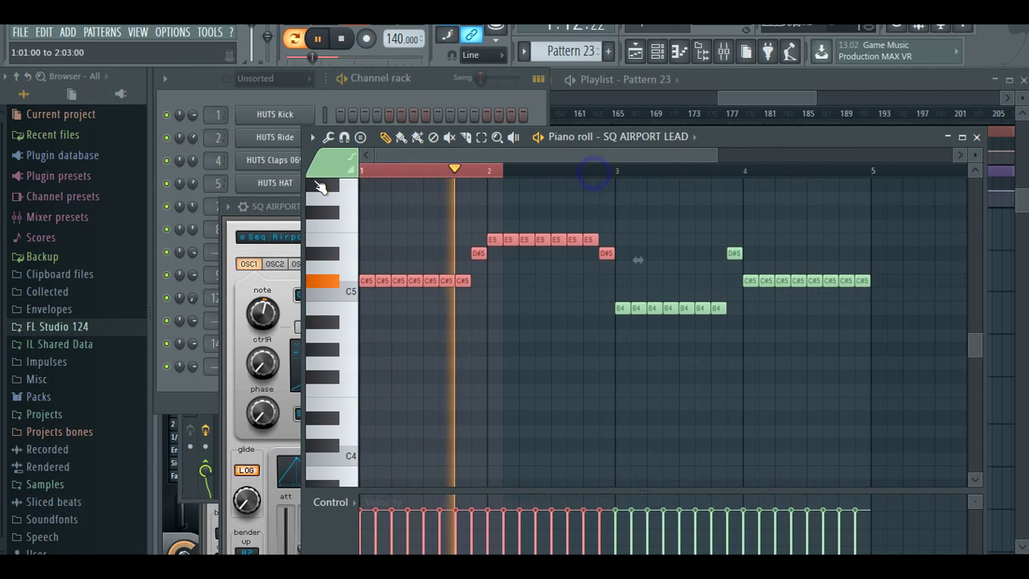
left_click_drag(508, 153, 699, 173)
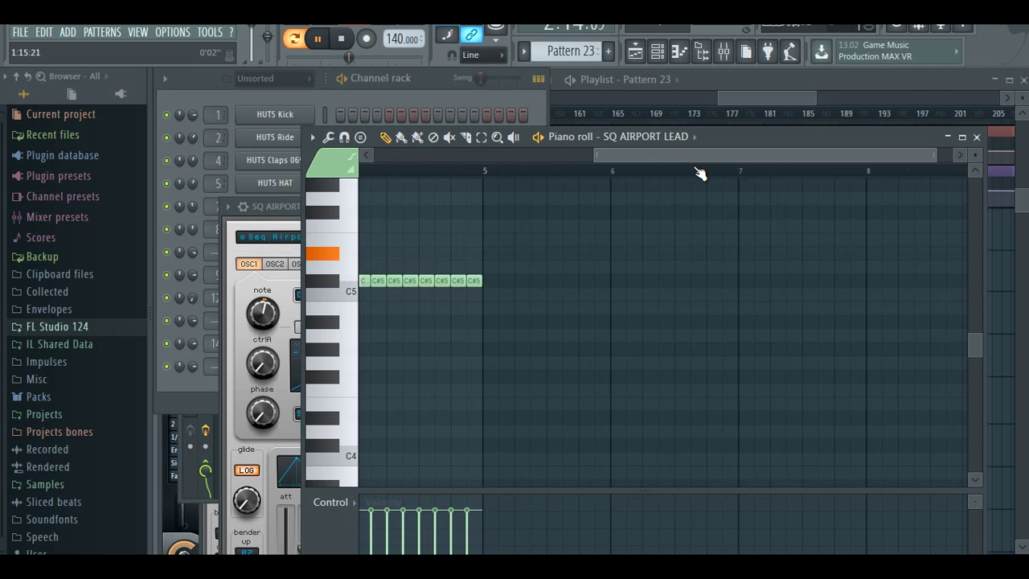
key("ctrl+v")
left_click(717, 307)
right_click(726, 309)
- Raise the last note of bar 6 to G#5 and fill bar 7 with seven F#5 notes and a closing F5
left_click_drag(730, 248, 741, 198)
left_click(744, 212)
left_click(761, 214)
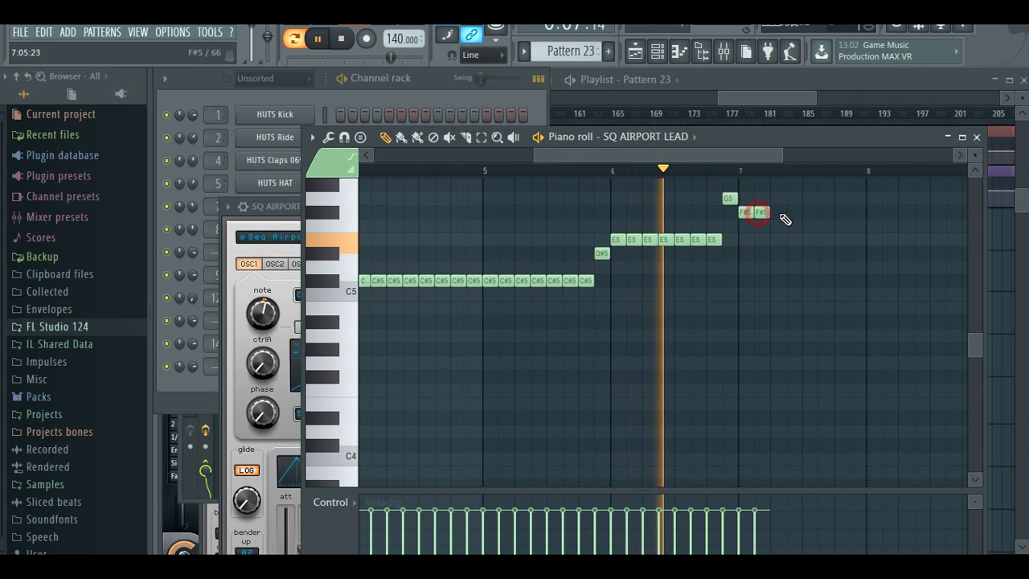
left_click(774, 214)
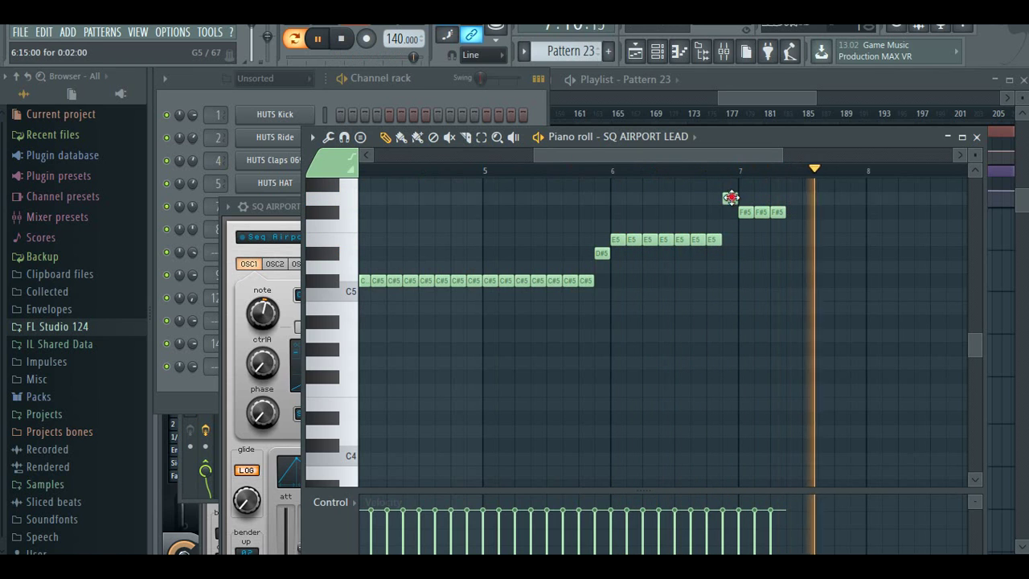
left_click_drag(730, 199, 730, 182)
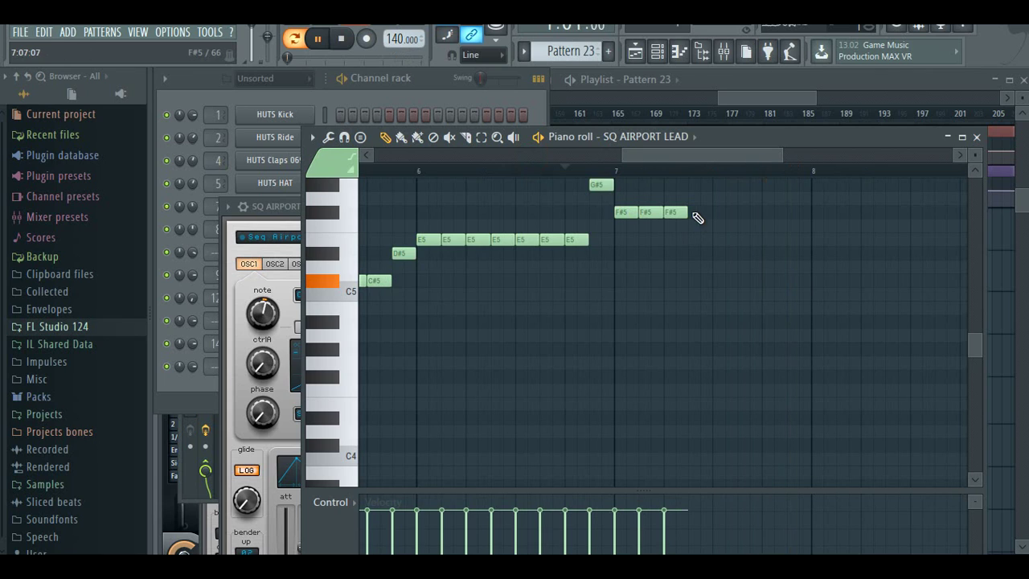
left_click(746, 213)
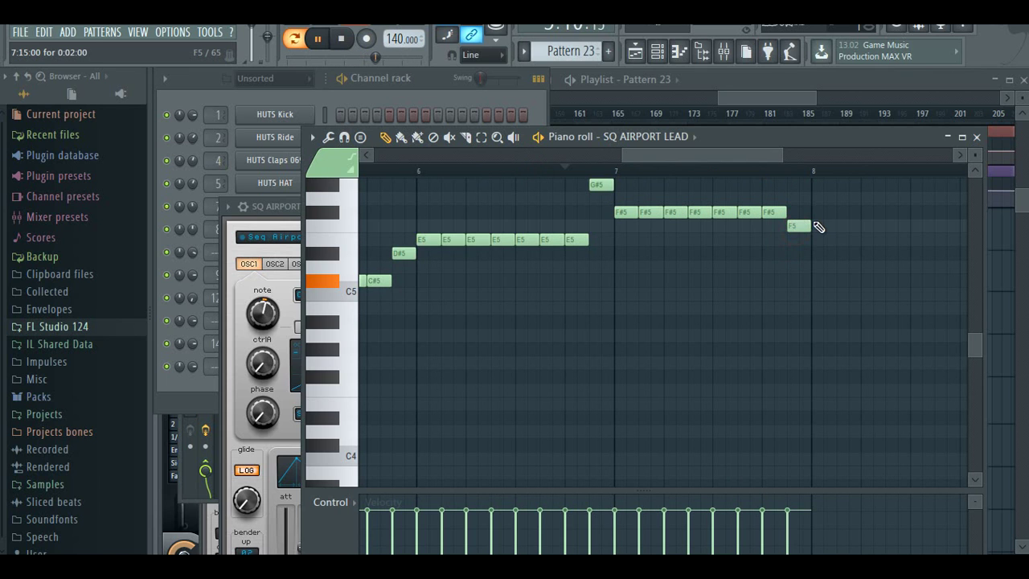
- Lower the last note of bar 7 to D#5
left_click(763, 167)
left_click_drag(762, 157, 783, 157)
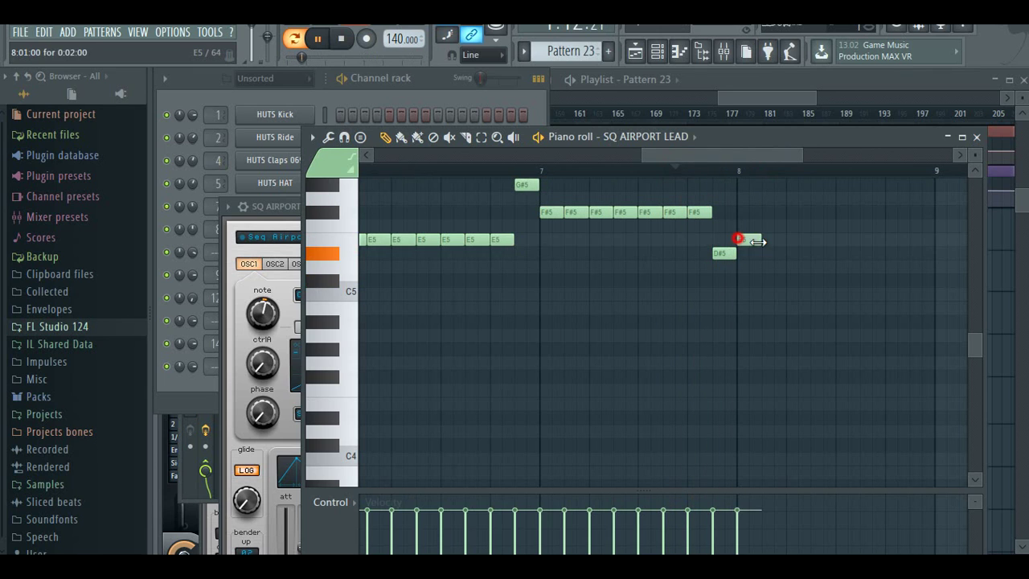
left_click(766, 239)
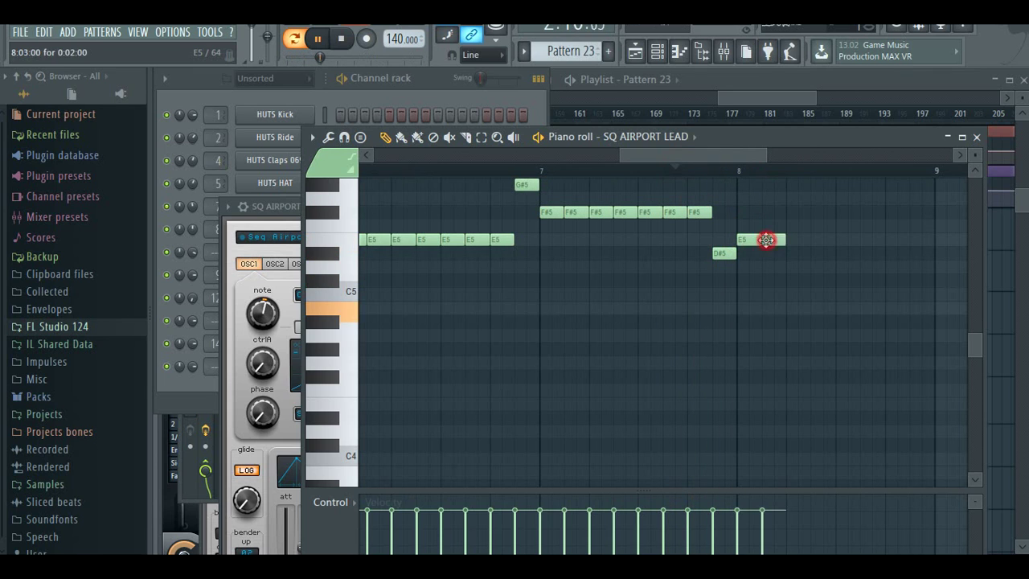
left_click(786, 239)
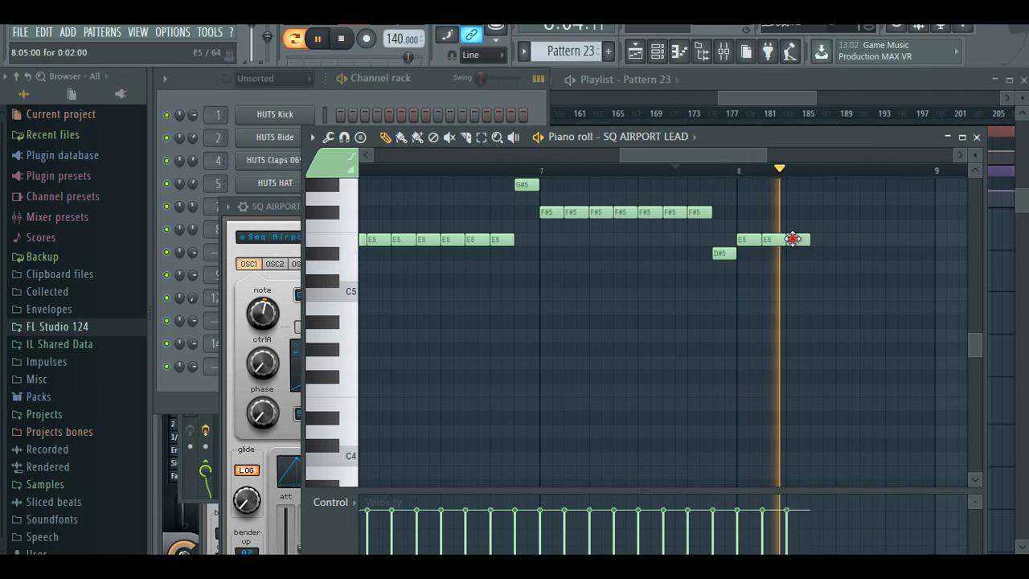
right_click(783, 244)
- Fill bar 8 with eight two-step C#5 notes
left_click(736, 280)
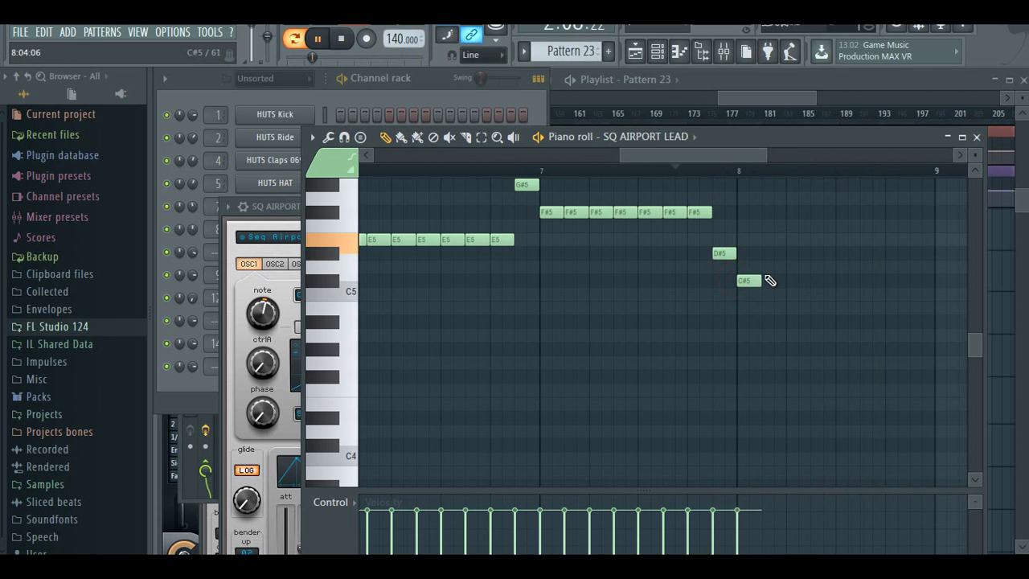
left_click(767, 281)
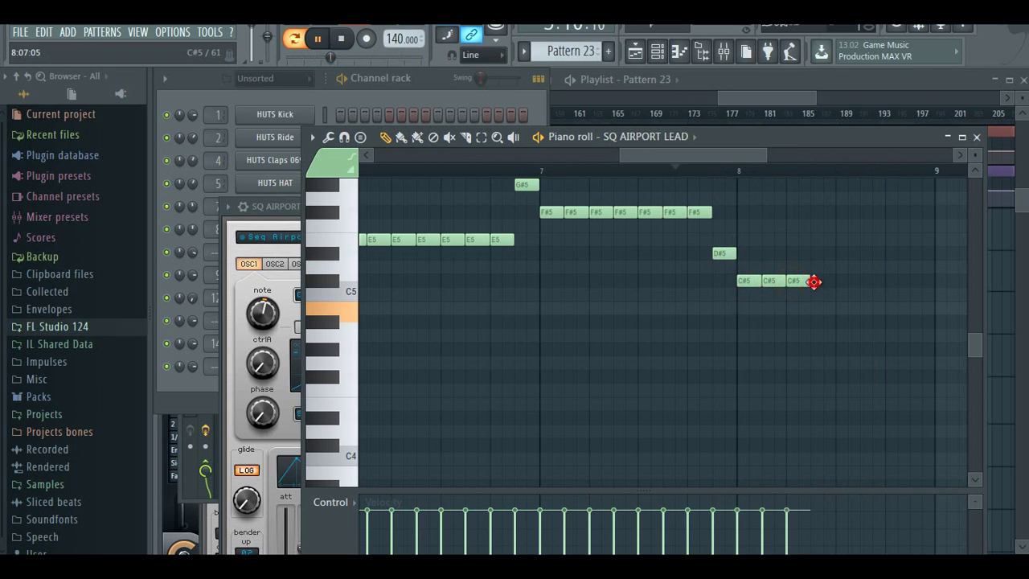
left_click(815, 281)
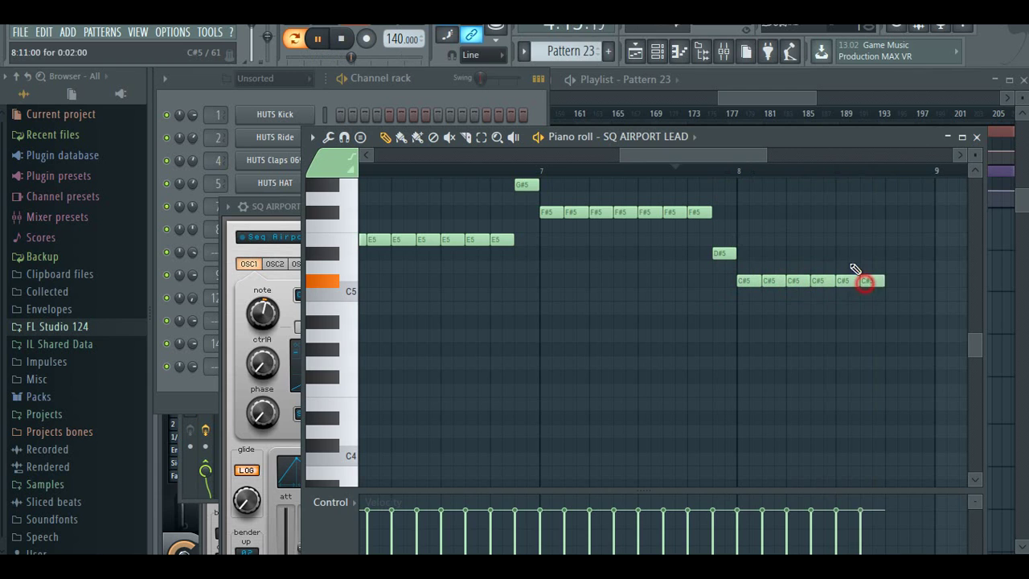
left_click(912, 282)
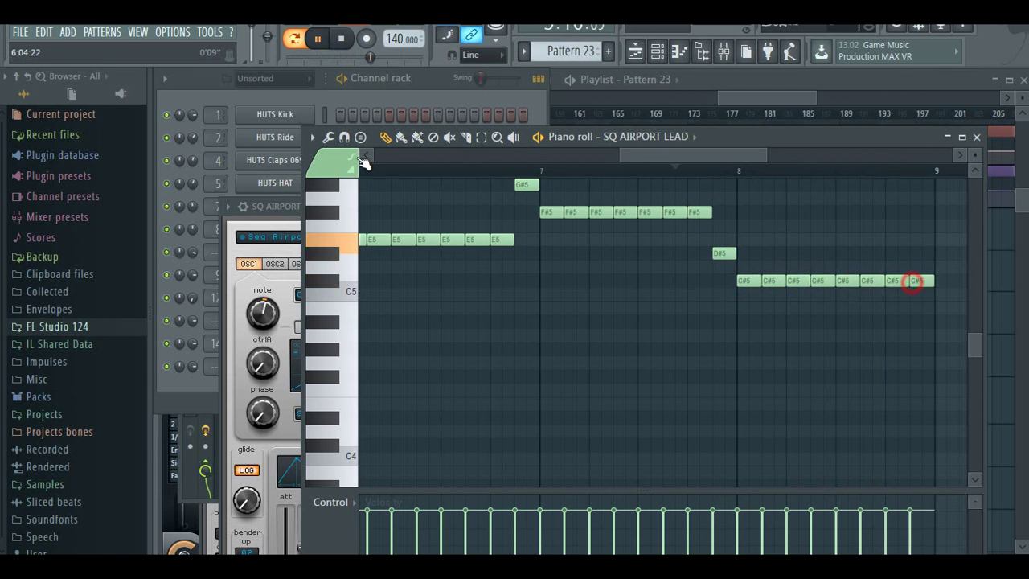
- Unmute the delay in the SQ AIRPORT LEAD synth and create an automation clip for its delay mute
left_click(239, 286)
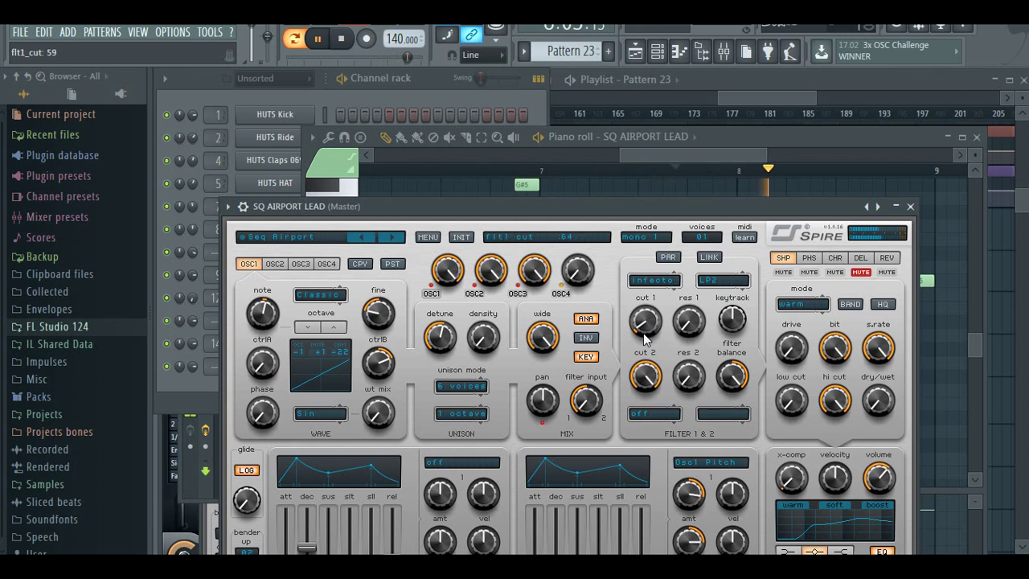
left_click(208, 32)
mouse_move(345, 188)
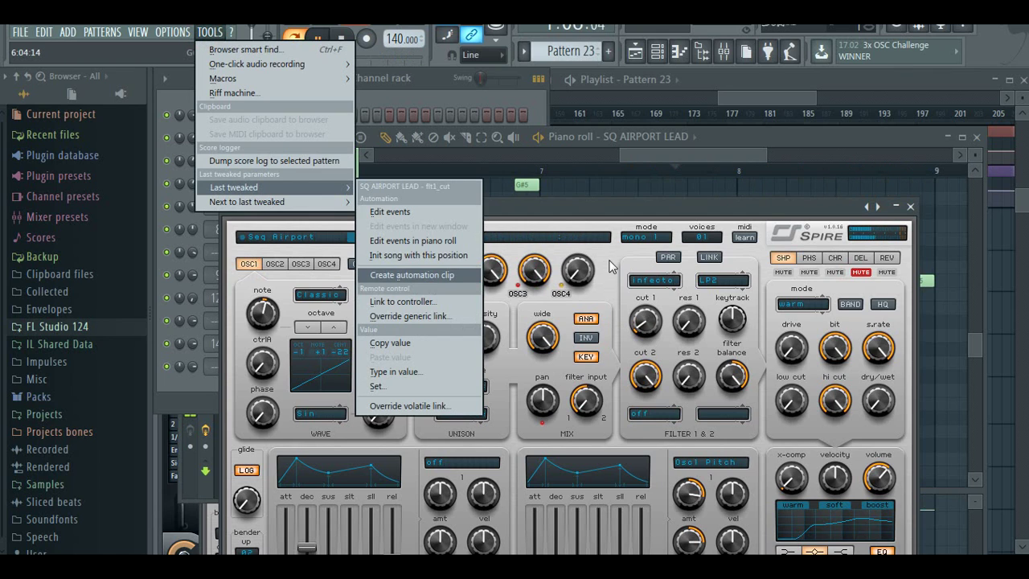
left_click(856, 275)
left_click(209, 33)
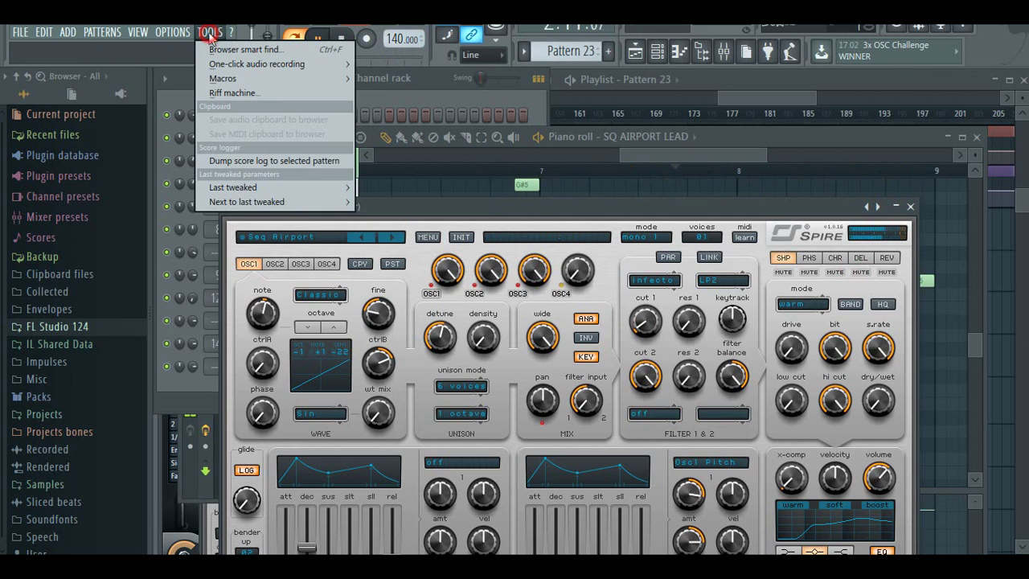
mouse_move(350, 187)
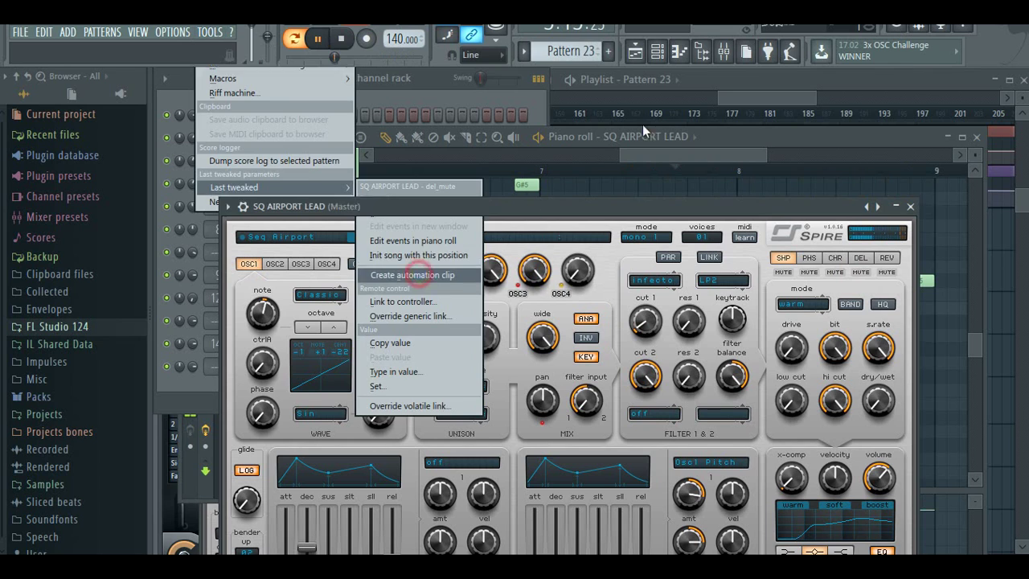
left_click(412, 274)
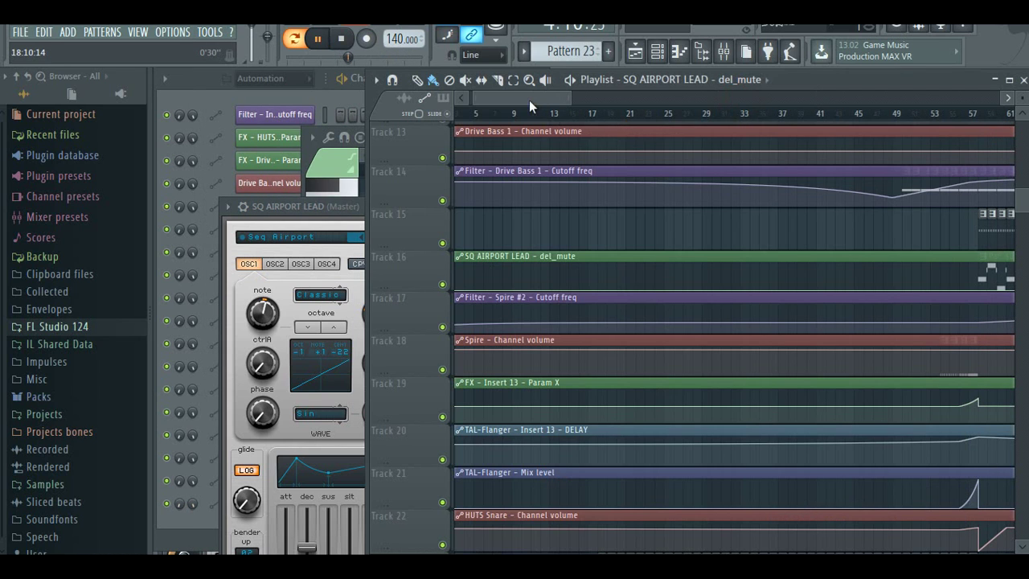
- Play the arrangement from bar 149 with Pattern 23 as the active pattern, and return playback to pattern mode
left_click_drag(529, 100, 731, 110)
left_click(696, 113)
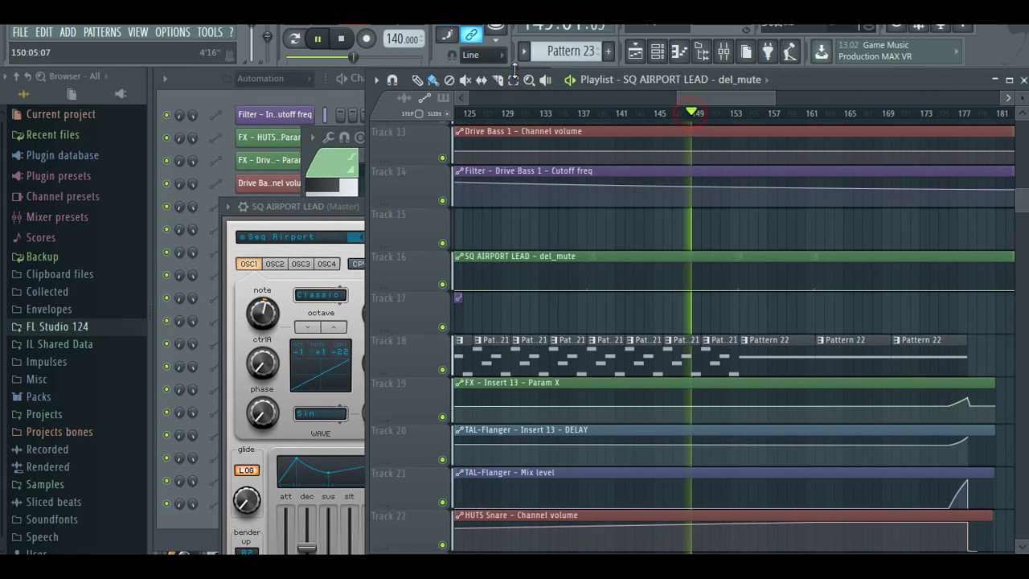
left_click(595, 51)
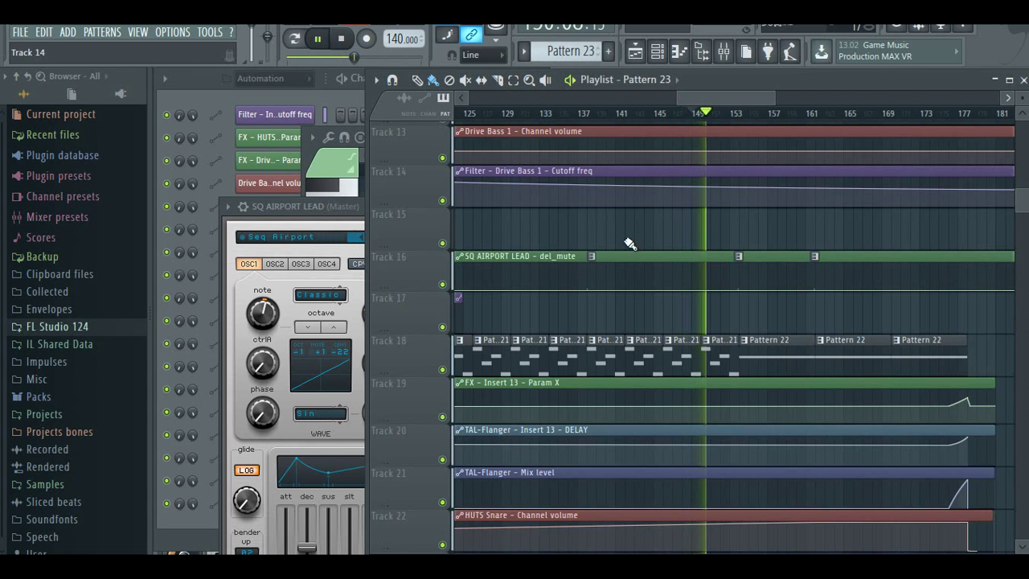
scroll(657, 190, "down", 2)
scroll(659, 185, "down", 2)
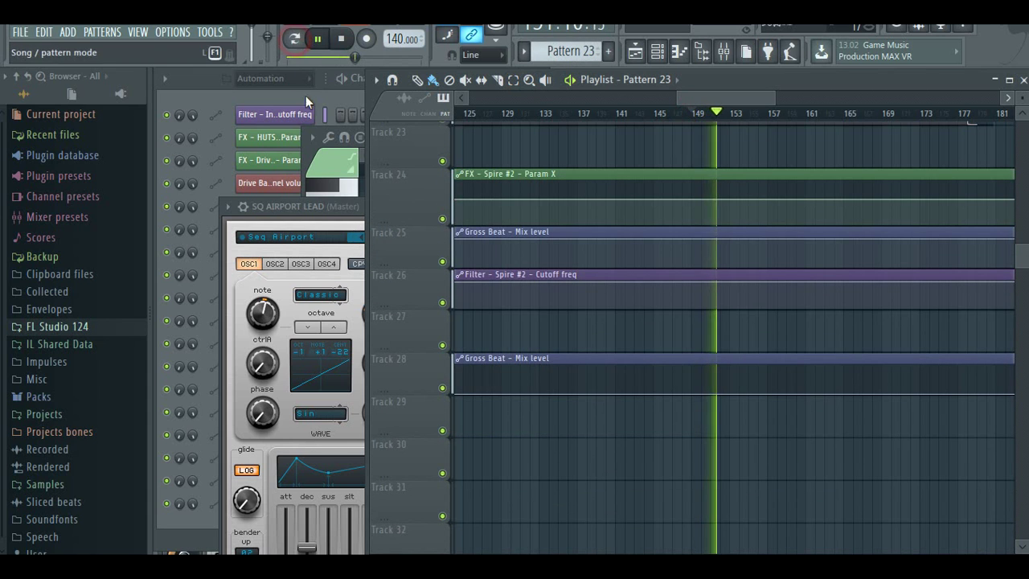
left_click(305, 97)
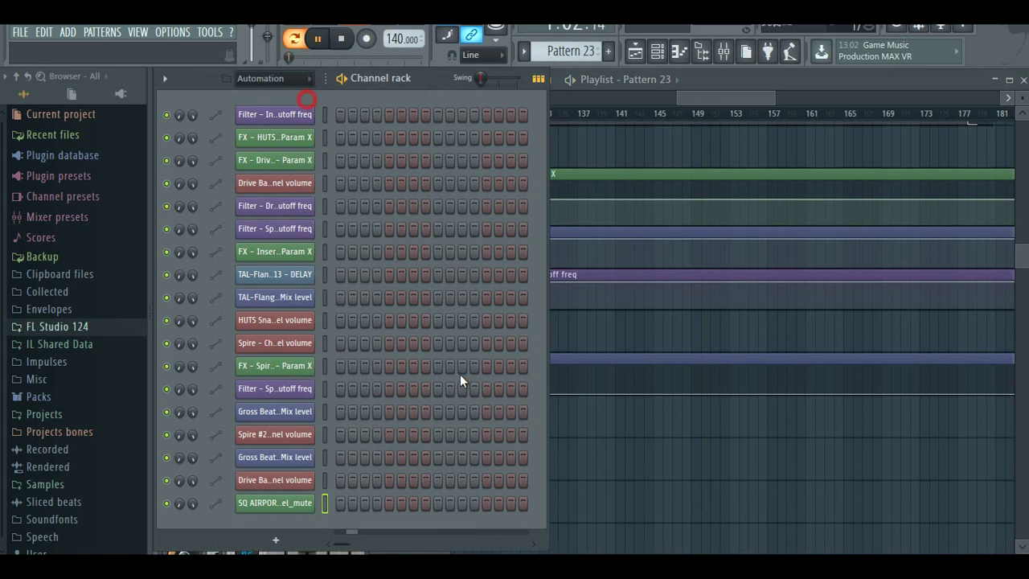
- Open Pattern 23's SQ AIRPORT LEAD notes and lower the whole melody by one semitone
left_click(696, 330)
double_click(719, 330)
key("ctrl+a")
left_click_drag(512, 313, 514, 327)
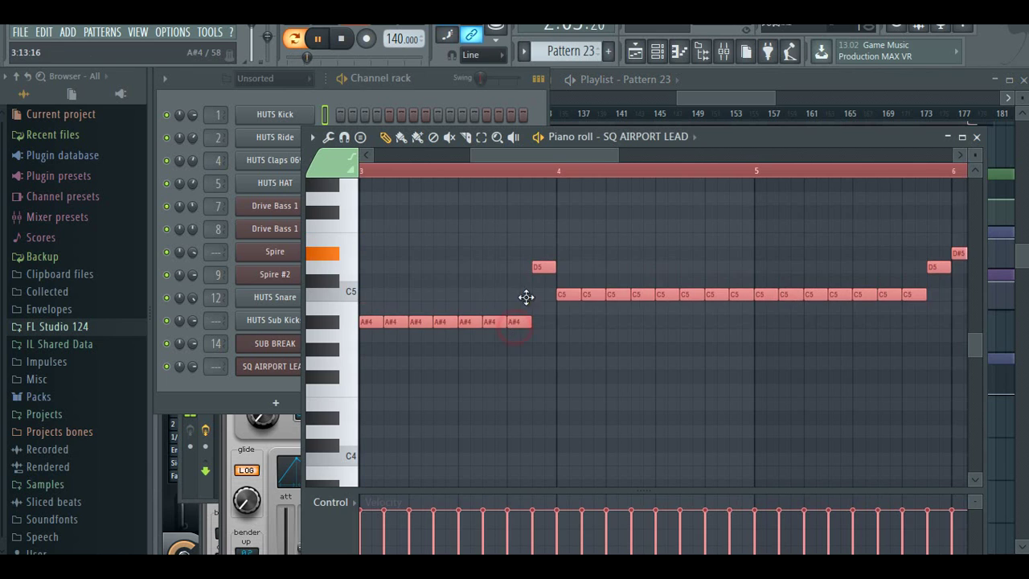
- Return to song playback and place Pattern 23 on Track 23 of the playlist at bar 121
left_click(710, 94)
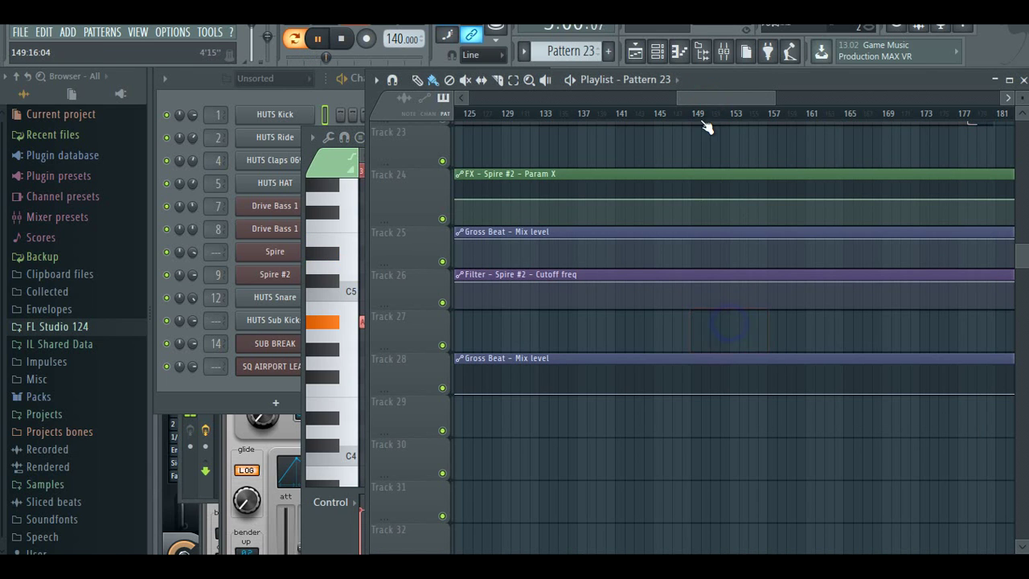
left_click(699, 112)
left_click_drag(713, 99, 691, 114)
scroll(601, 224, "up", 4)
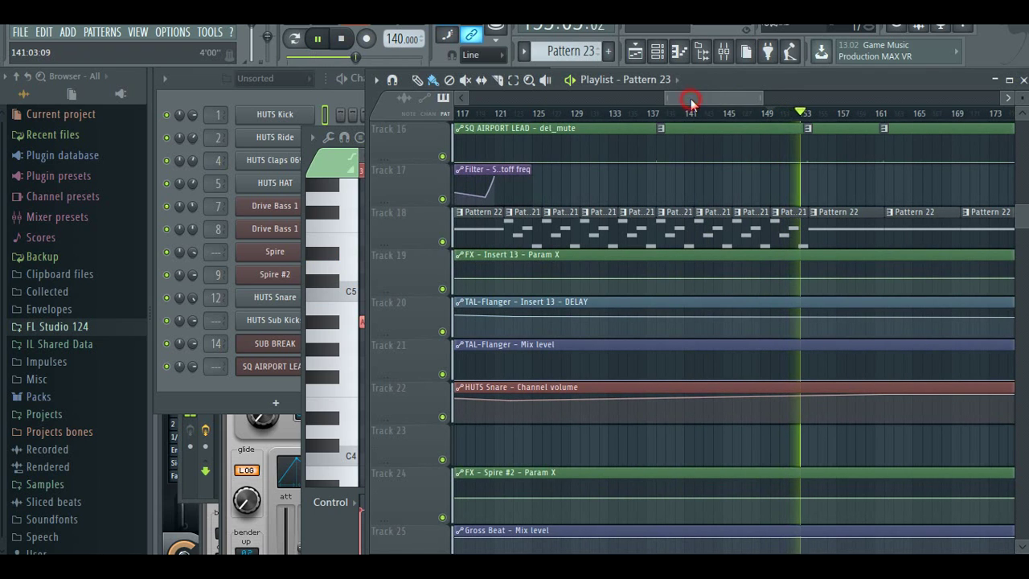
left_click(769, 114)
left_click_drag(726, 100, 713, 101)
left_click(558, 453)
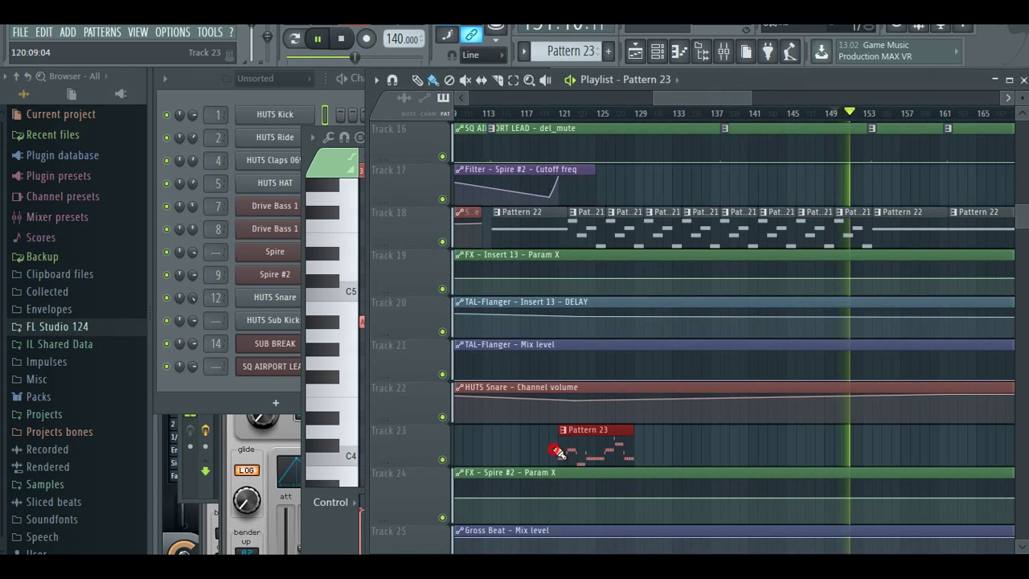
- Try the second SUB BREAK note of Pattern 21 at D#4 and put it back to E4
double_click(588, 237)
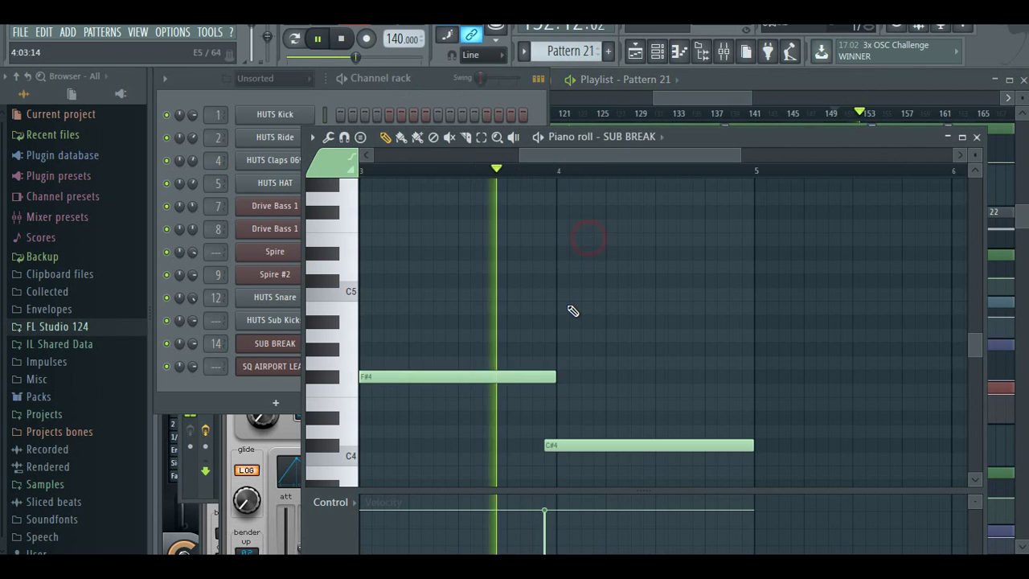
left_click_drag(560, 405, 562, 419)
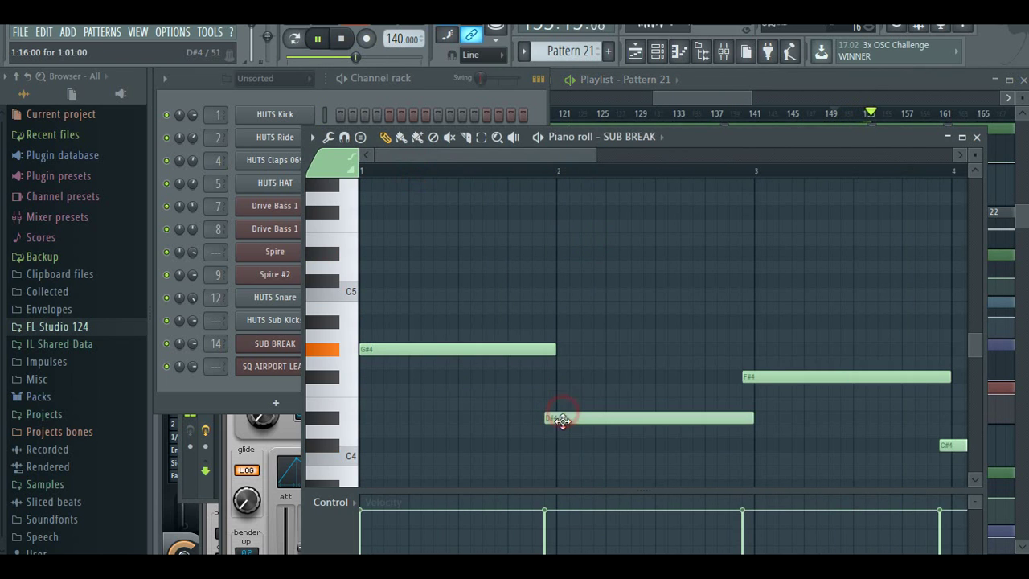
left_click(483, 171)
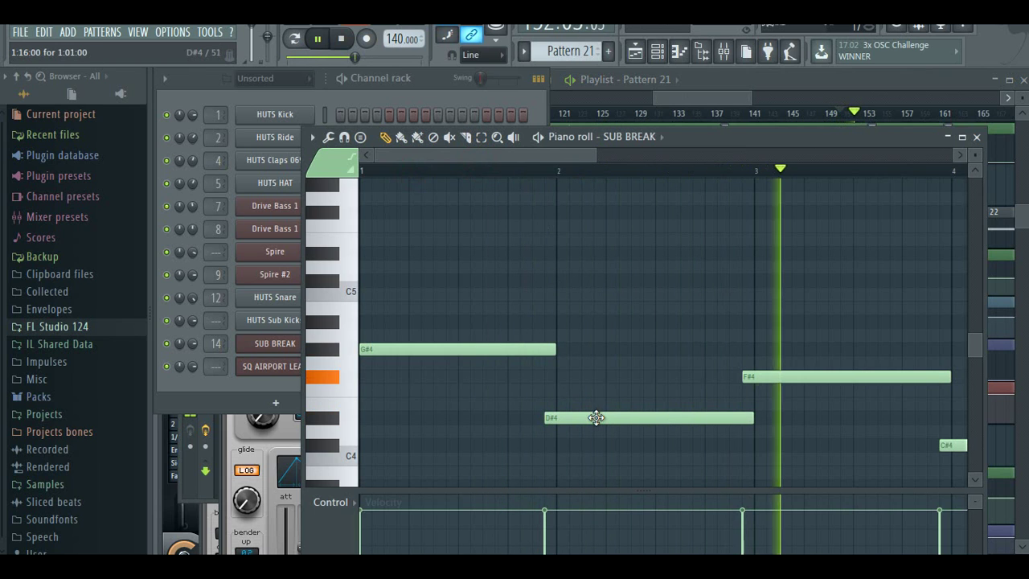
left_click_drag(597, 417, 603, 404)
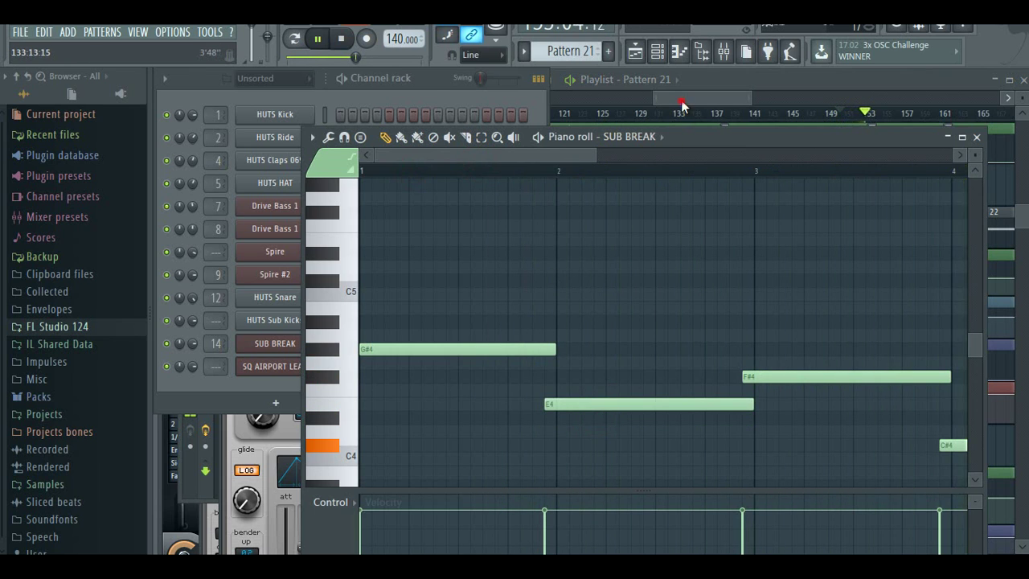
- Solo Track 23, play it from bar 122 and open the Pattern 23 lead notes for checking
key("F5")
right_click(442, 456)
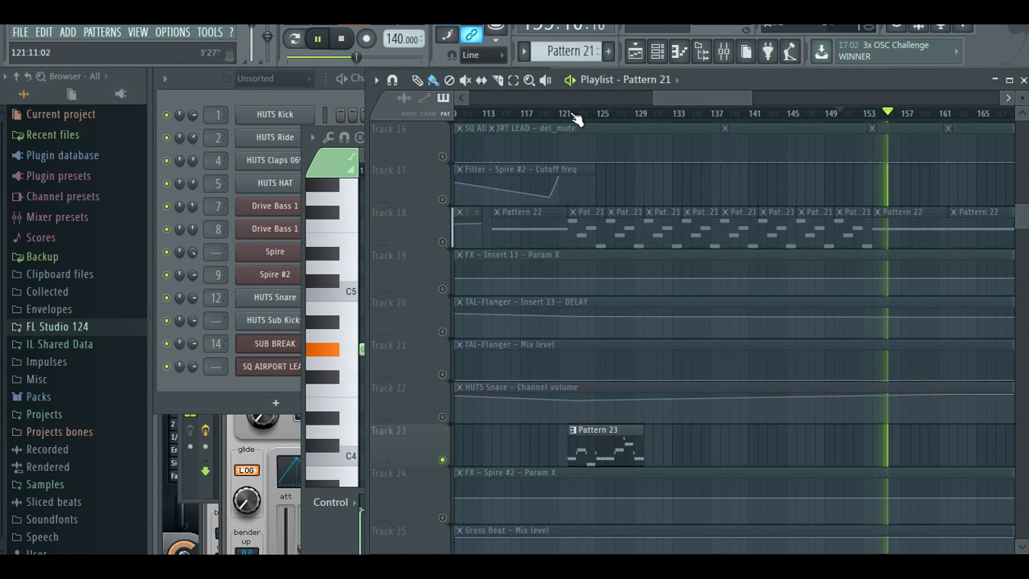
left_click(568, 113)
double_click(600, 446)
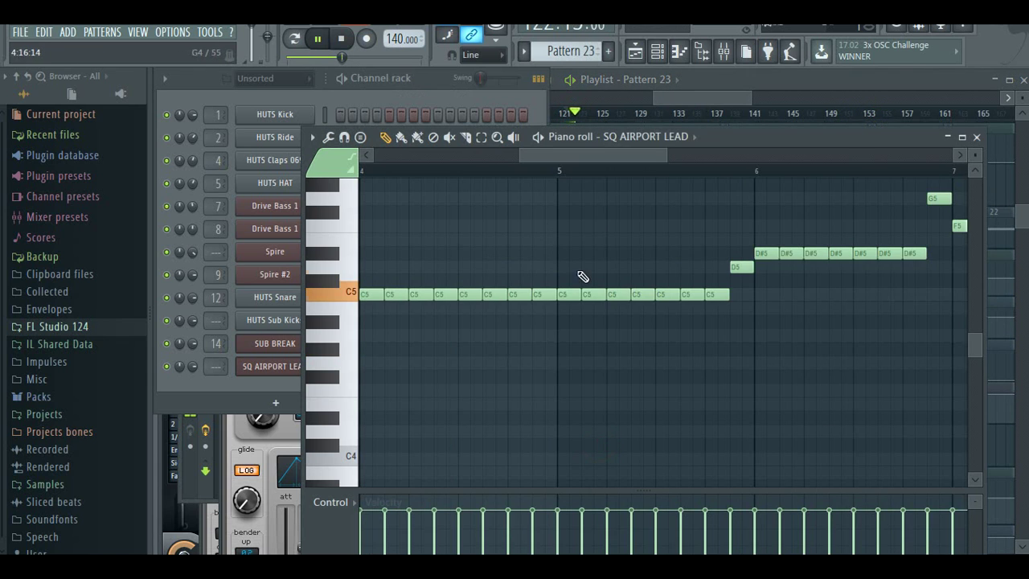
- Fill Track 23 from bar 106 to bar 122 with Pattern 23 clips trimmed to half a bar, and unsolo the track
left_click_drag(748, 98, 692, 98)
left_click_drag(968, 447, 590, 447)
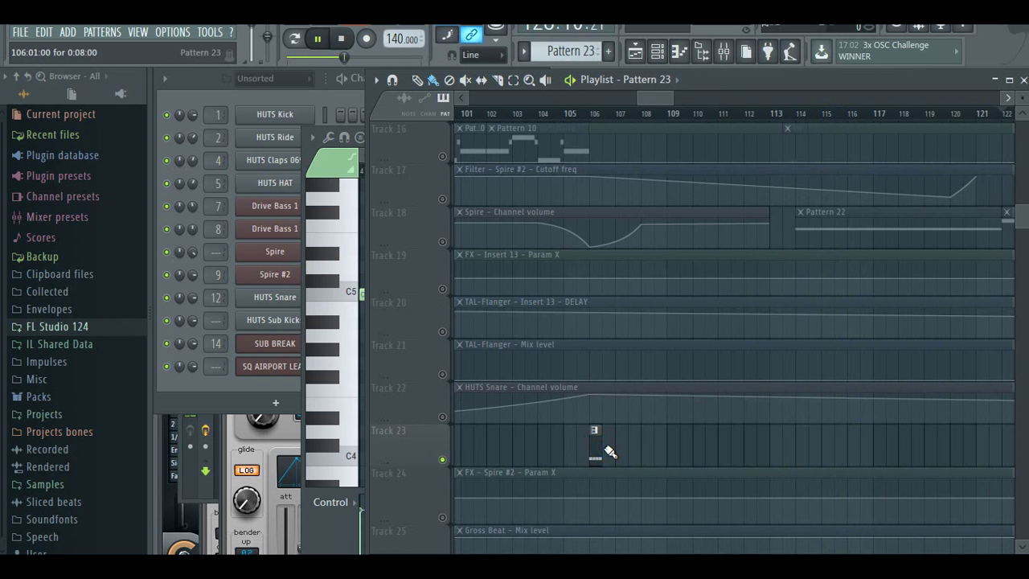
left_click_drag(876, 447, 892, 447)
left_click(556, 119)
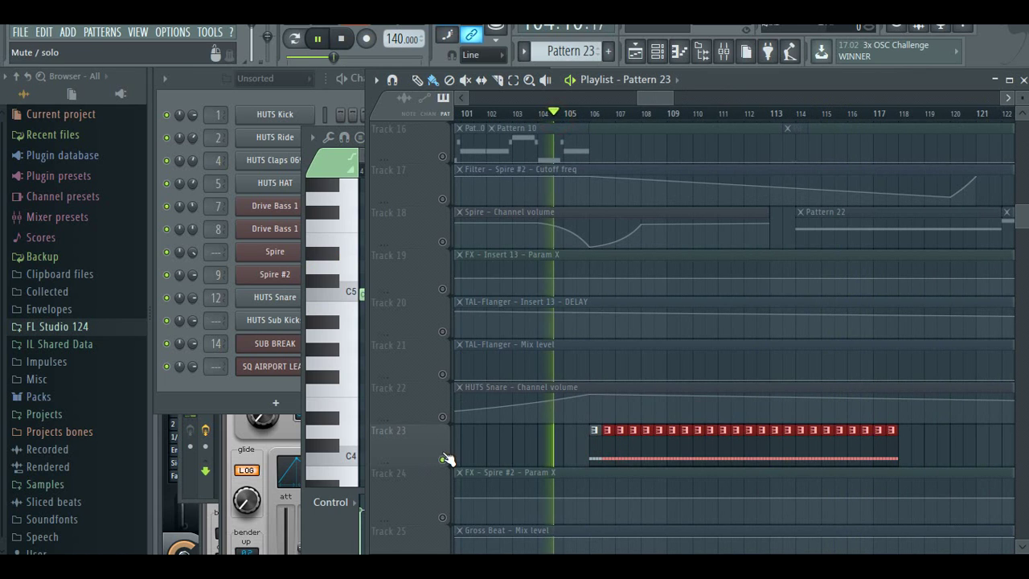
right_click(443, 459)
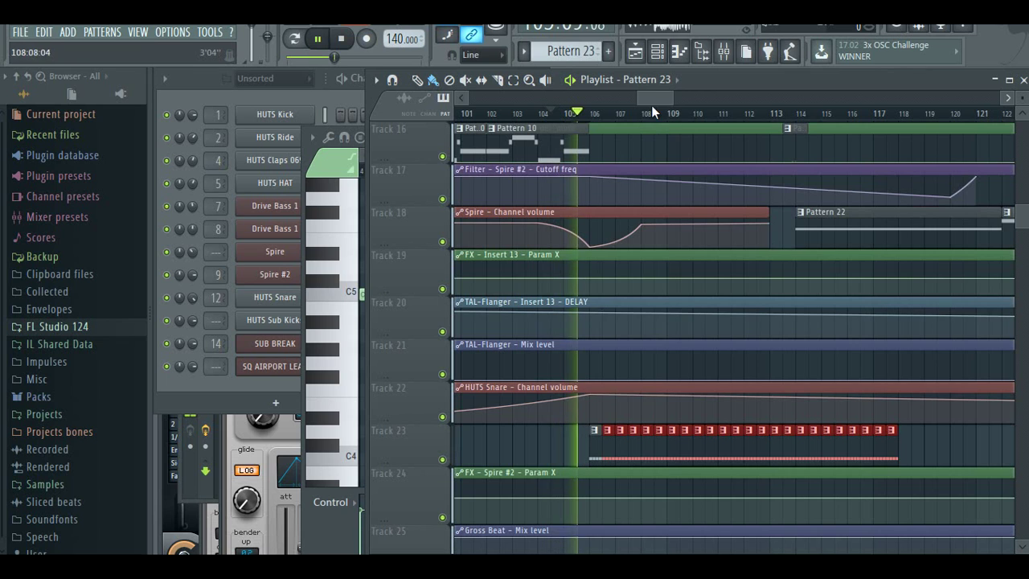
left_click_drag(651, 97, 657, 98)
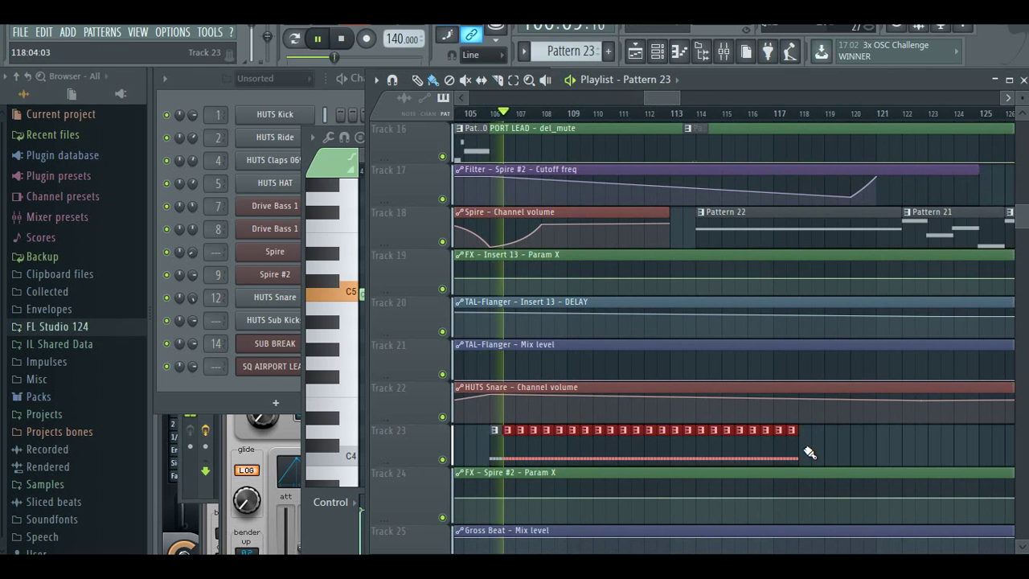
left_click_drag(804, 450, 902, 451)
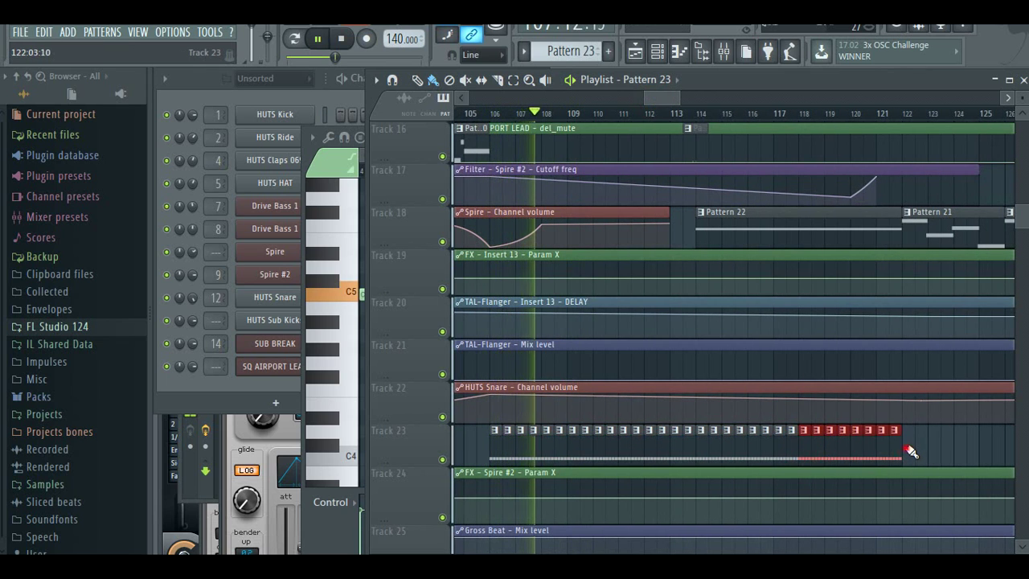
- Place four full eight-bar Pattern 23 clips back to back on Track 23, starting at bars 122, 130, 138 and 146
left_click(908, 448)
right_click(910, 448)
left_click(911, 448)
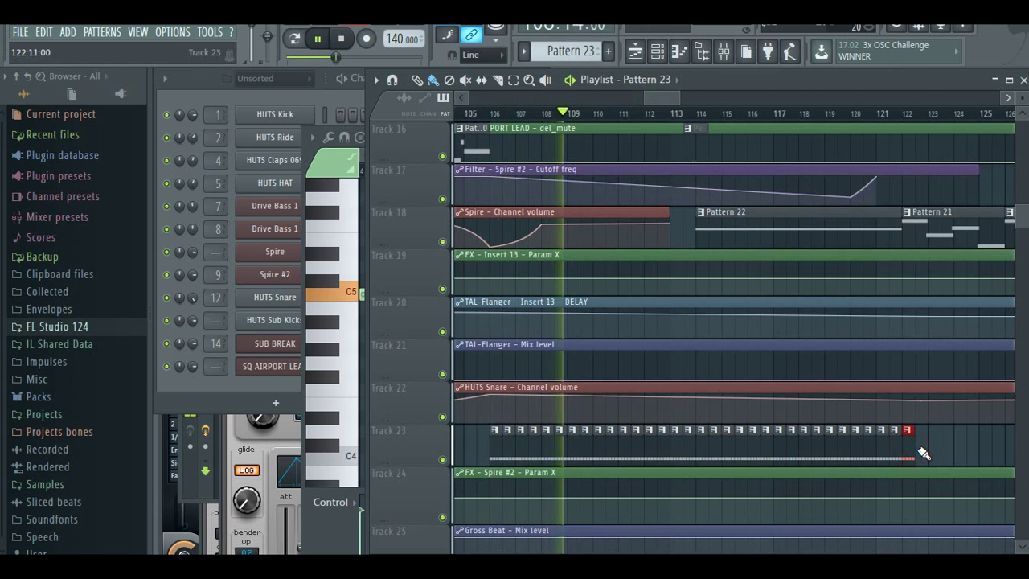
left_click_drag(914, 449, 893, 455)
left_click(905, 456)
left_click(894, 449)
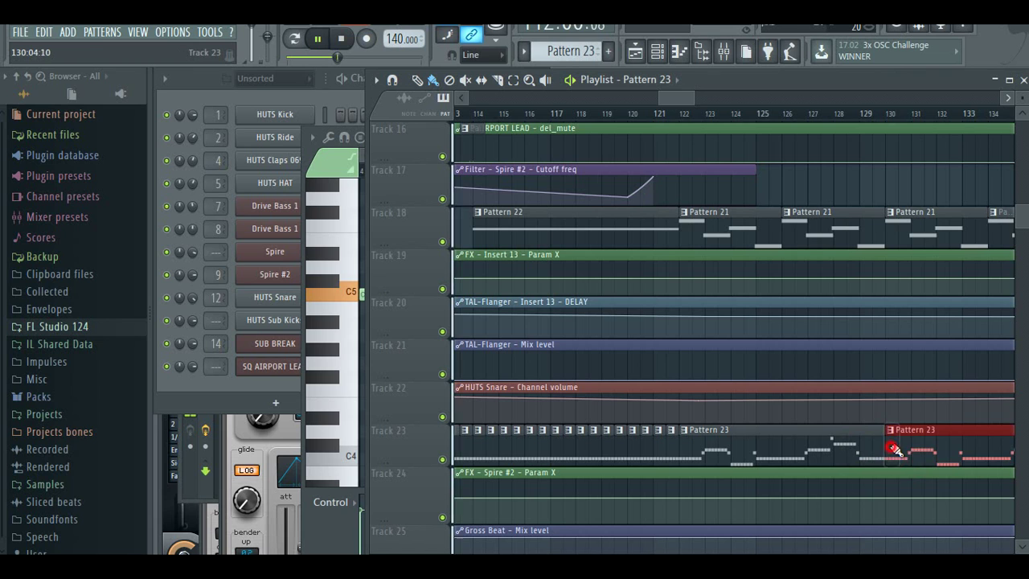
left_click_drag(692, 99, 728, 99)
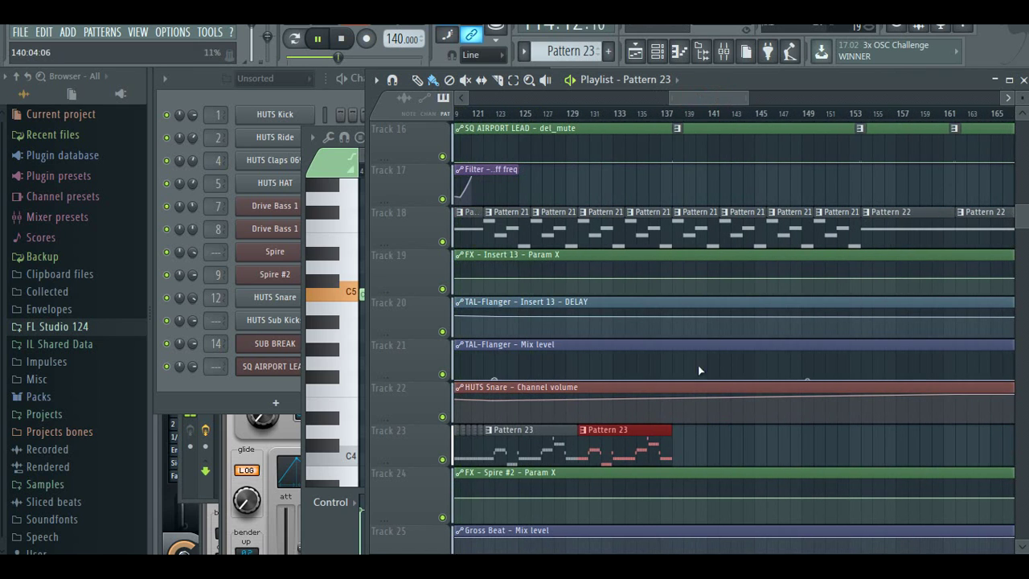
left_click(683, 450)
left_click(805, 452)
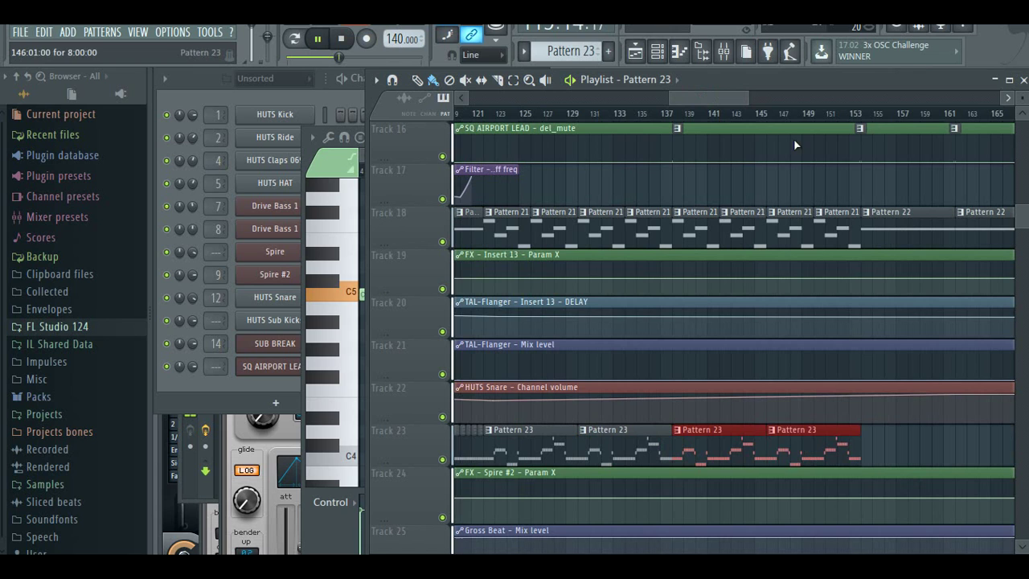
- Fill Track 23 from bar 154 to bar 178 with back-to-back Pattern 23 clips trimmed to half a bar
mouse_move(738, 97)
left_mouse_down()
mouse_move(730, 98)
mouse_move(745, 99)
left_mouse_up()
left_click(531, 449)
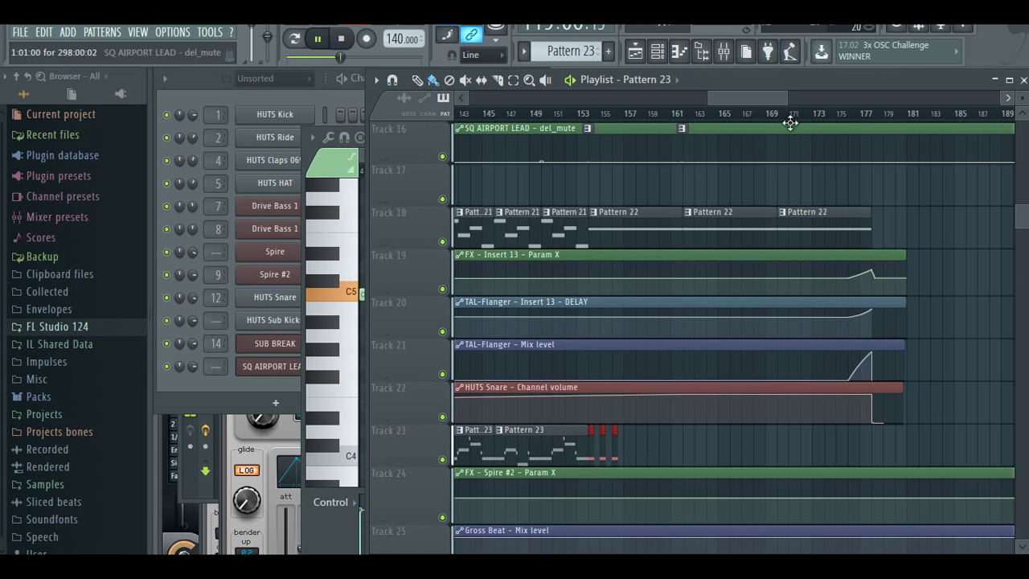
left_click_drag(783, 97, 756, 100)
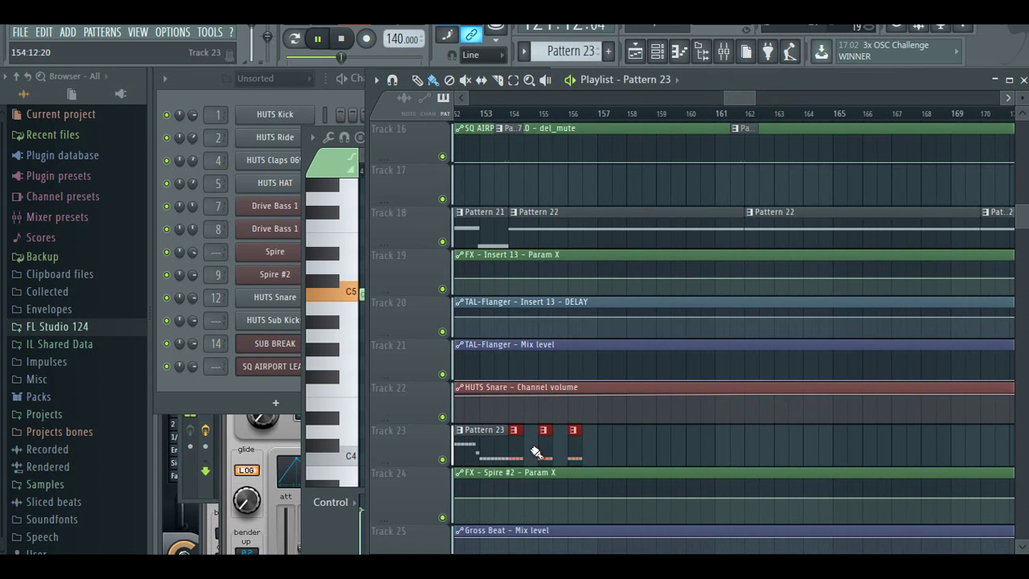
left_click_drag(655, 454, 900, 455)
left_click_drag(741, 107, 765, 105)
left_click_drag(557, 456, 738, 451)
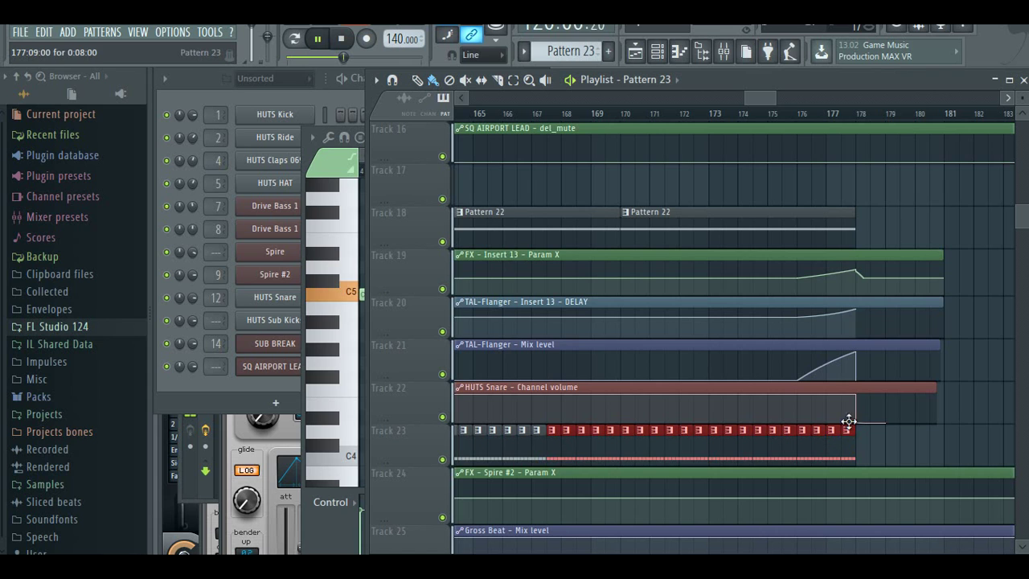
left_click_drag(767, 97, 715, 100)
left_click(643, 434)
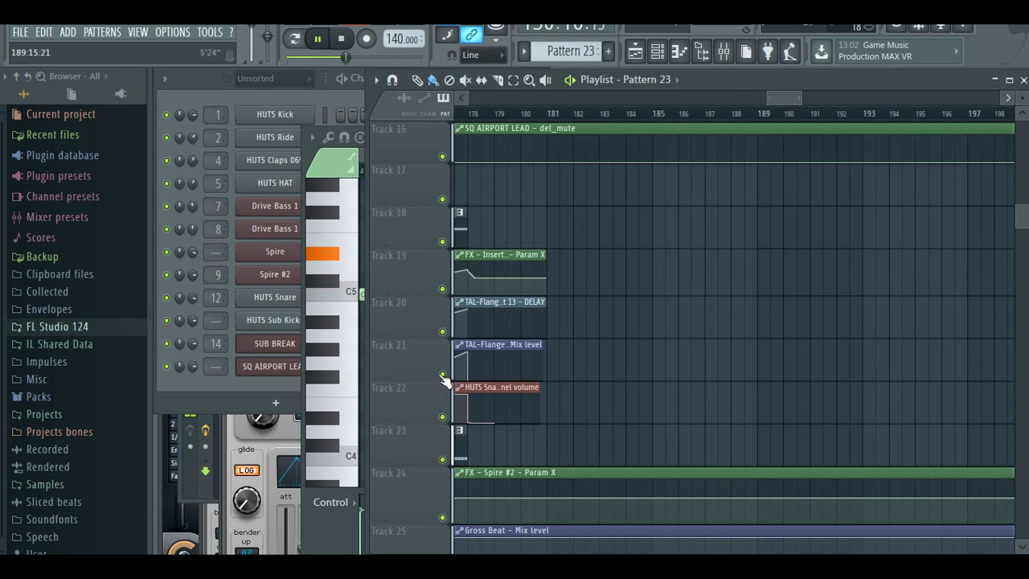
left_click(487, 447)
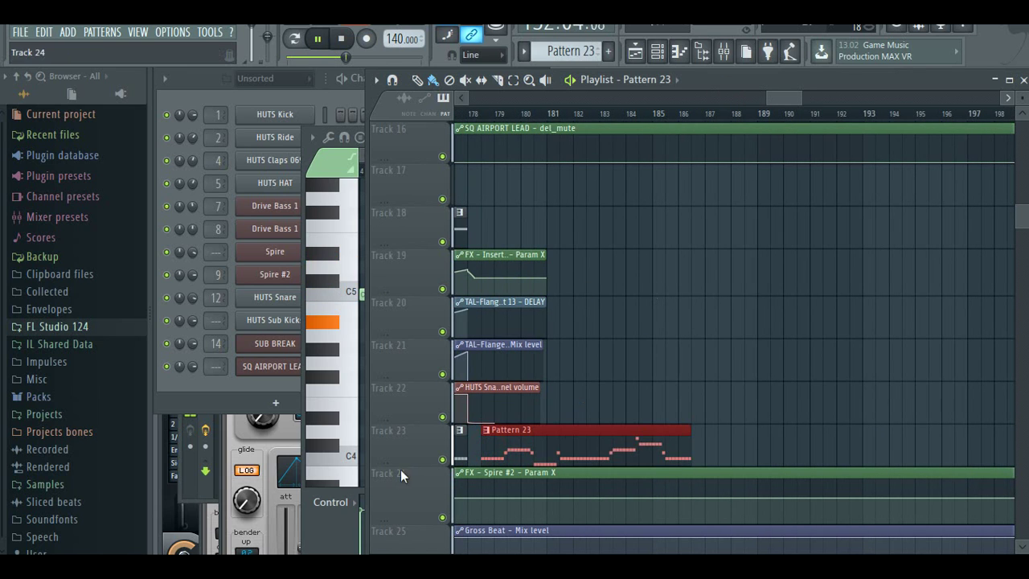
left_click(466, 444)
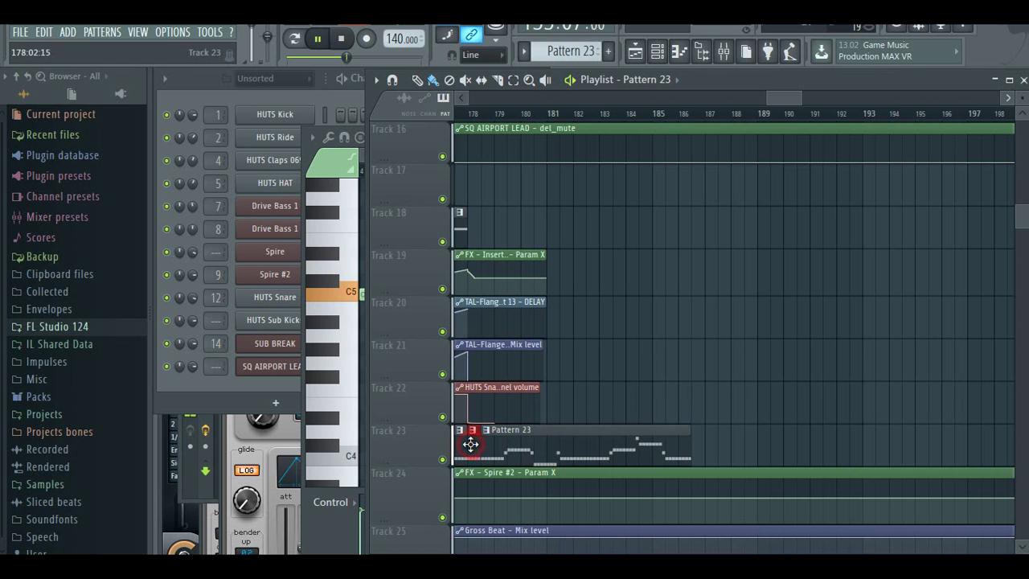
left_click_drag(795, 99, 781, 99)
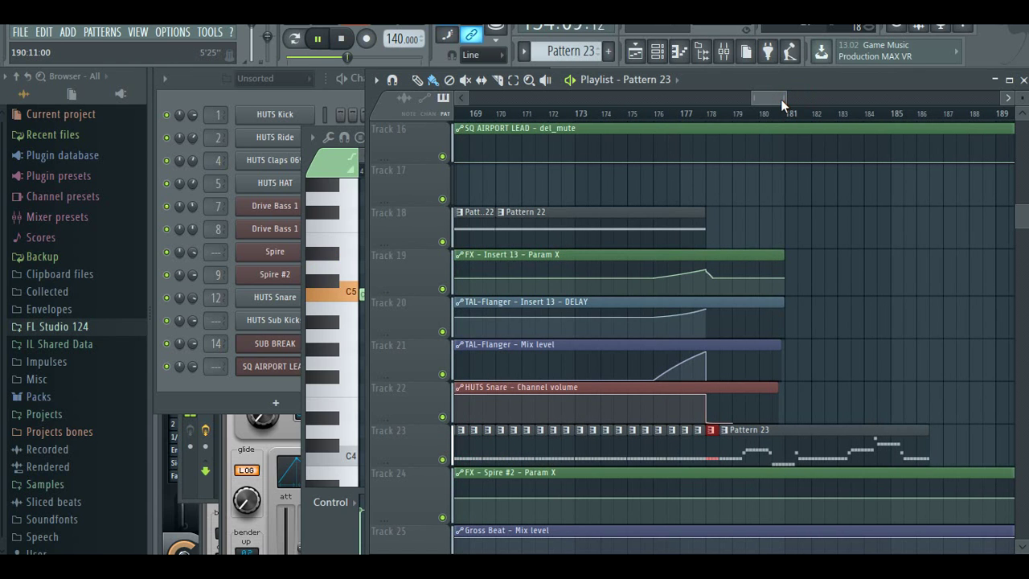
right_click(713, 455)
right_click(737, 462)
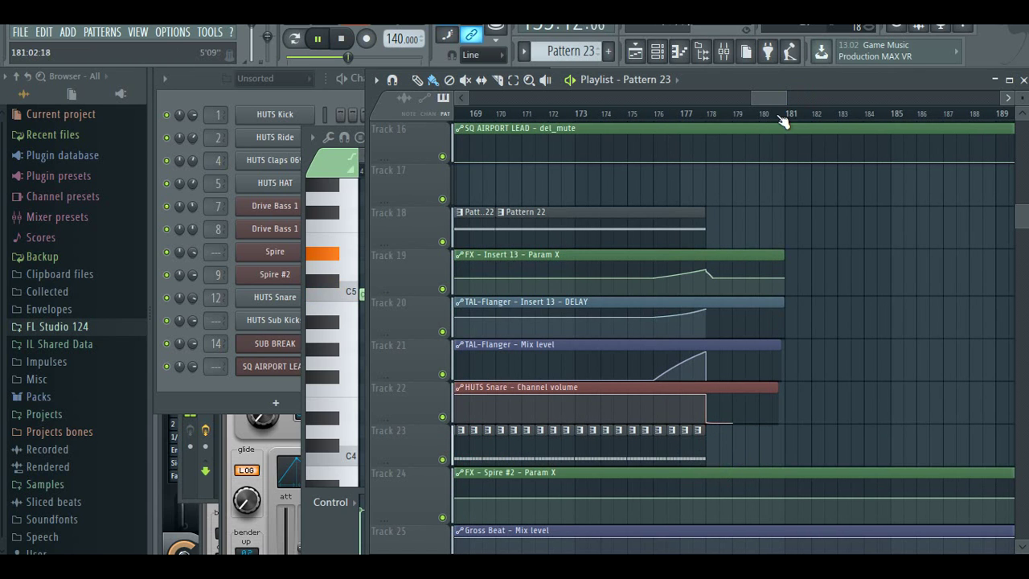
- Place full eight-bar Pattern 23 clips back to back on Track 23 from bar 178 to bar 242
left_click_drag(749, 95, 770, 98)
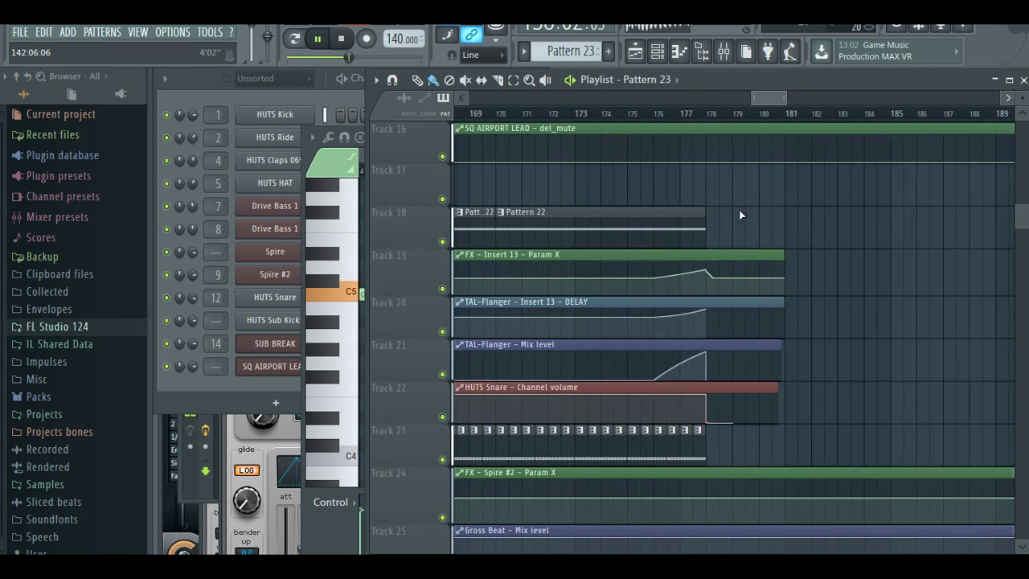
left_click_drag(770, 446, 752, 441)
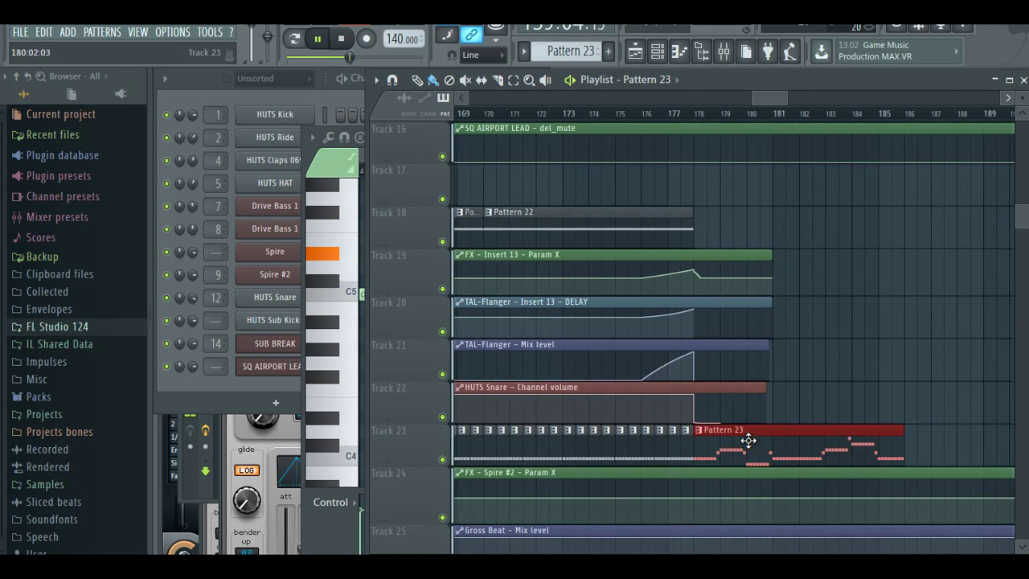
left_click_drag(784, 99, 837, 98)
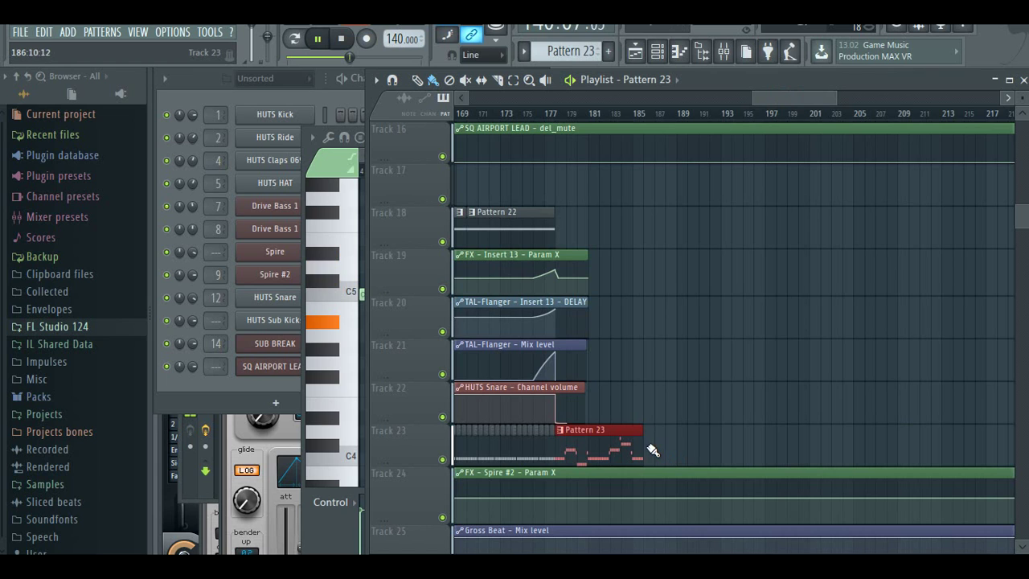
left_click(653, 450)
left_click_drag(741, 450, 1003, 450)
left_click_drag(808, 105, 872, 105)
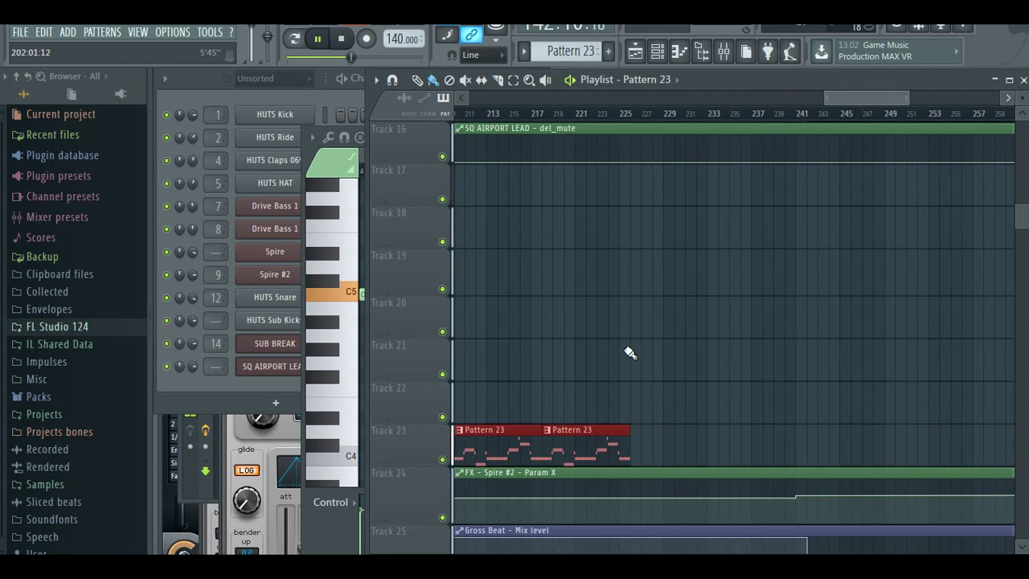
mouse_move(610, 459)
left_mouse_down()
mouse_move(723, 459)
mouse_move(817, 426)
left_mouse_up()
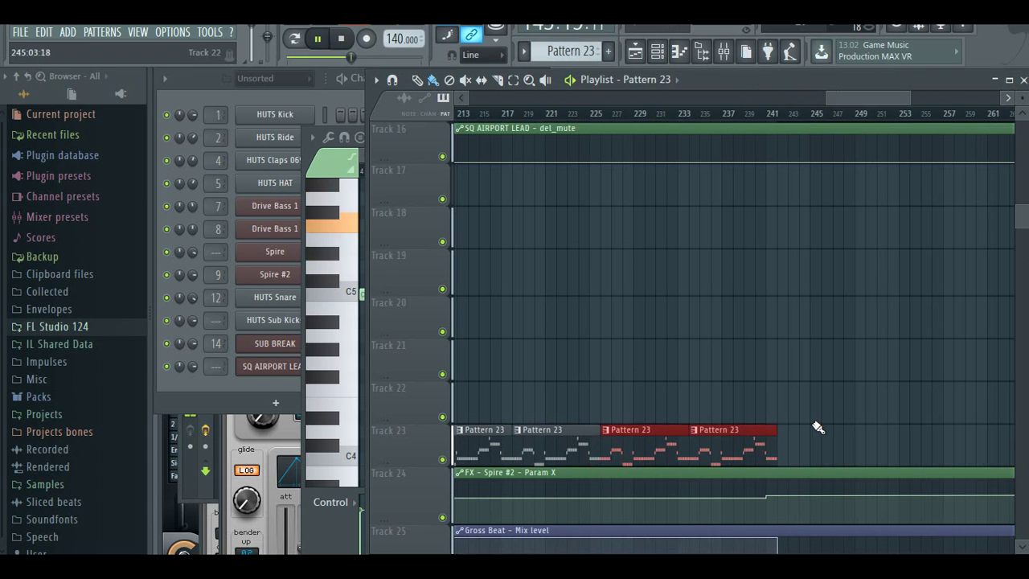
left_click(829, 367)
right_click(858, 367)
- Switch to the empty Pattern 25 and open the piano roll of the Spire #2 channel
scroll(837, 352, "down", 7)
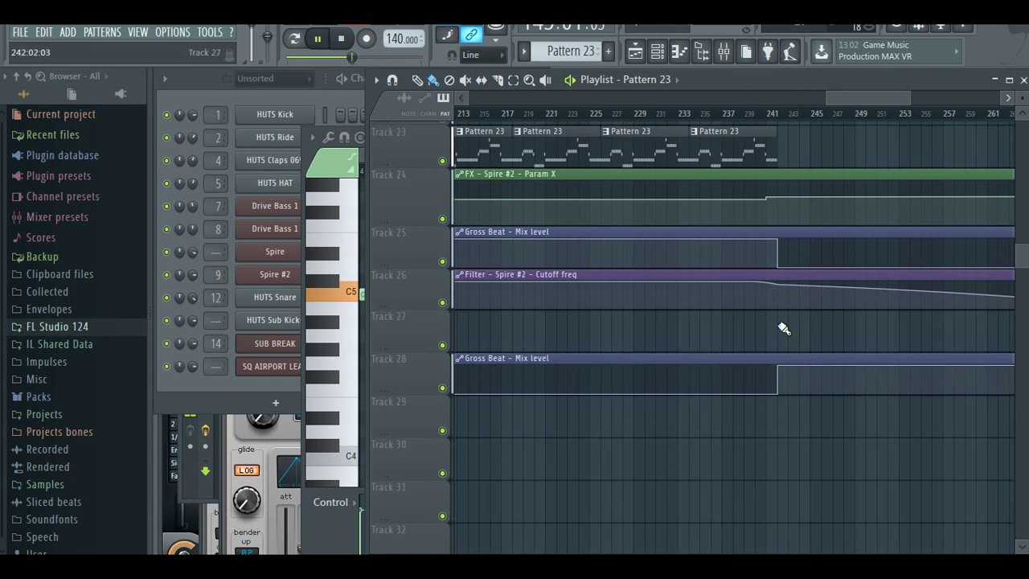
scroll(783, 329, "up", 4)
left_click(290, 93)
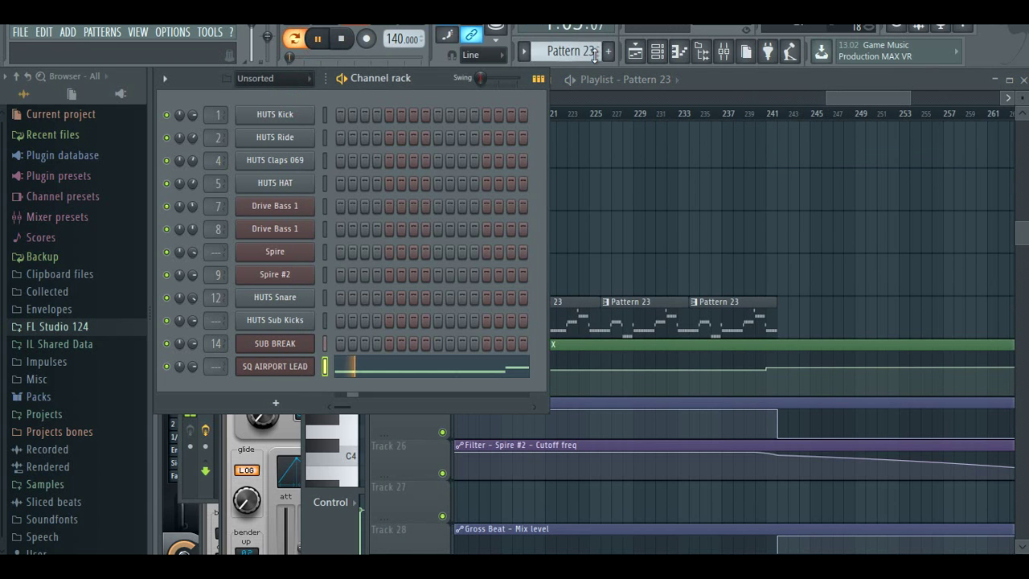
left_click_drag(595, 55, 594, 45)
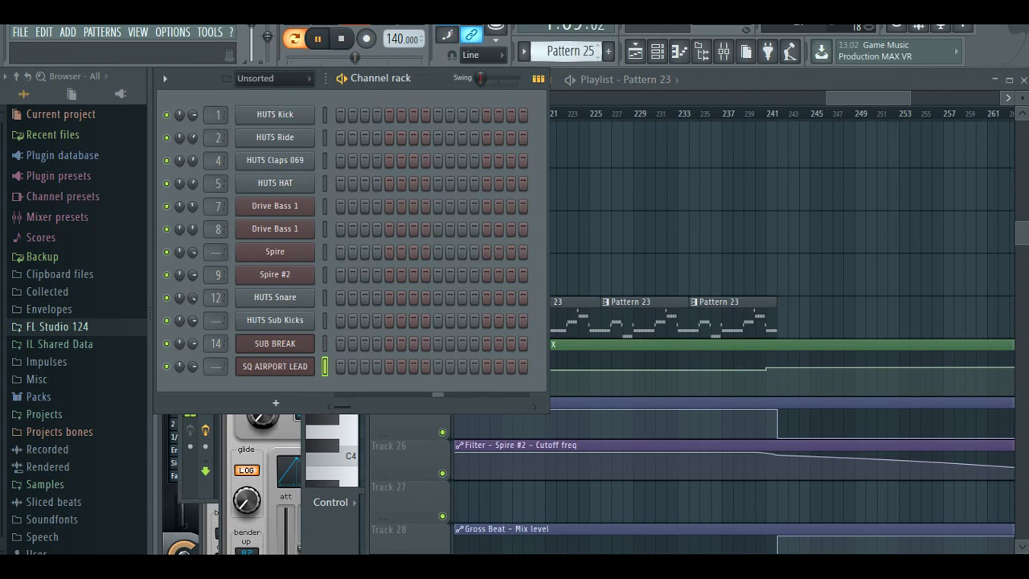
right_click(291, 253)
right_click(285, 278)
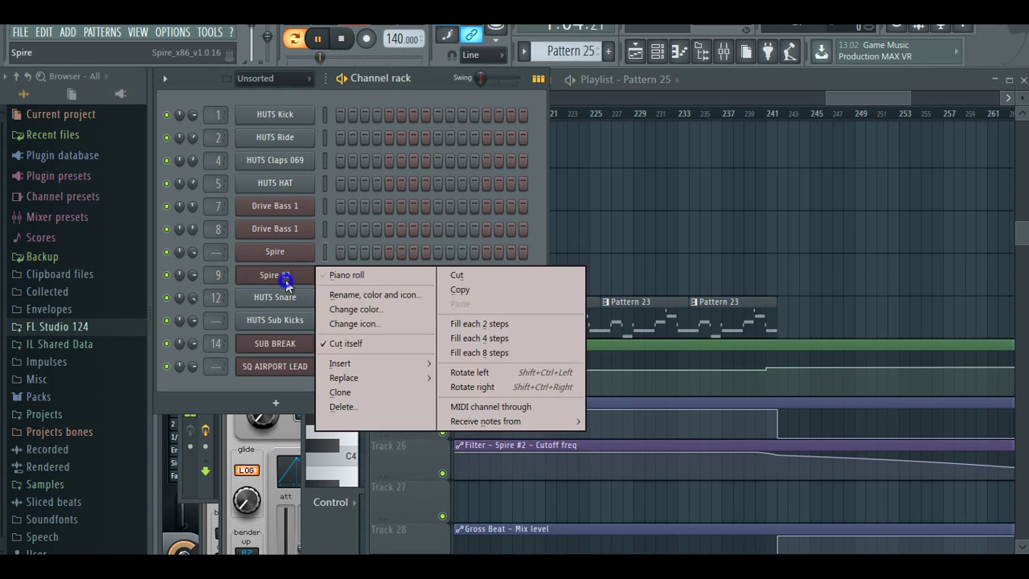
left_click(363, 276)
- Draw the notes of bars 1 and 2: G#4 for 14 steps, A#4 for 2, B4 for 14 and A#4 for 2
left_click_drag(827, 155, 470, 157)
left_click_drag(344, 306, 382, 352)
left_click(366, 335)
left_click_drag(567, 350, 532, 350)
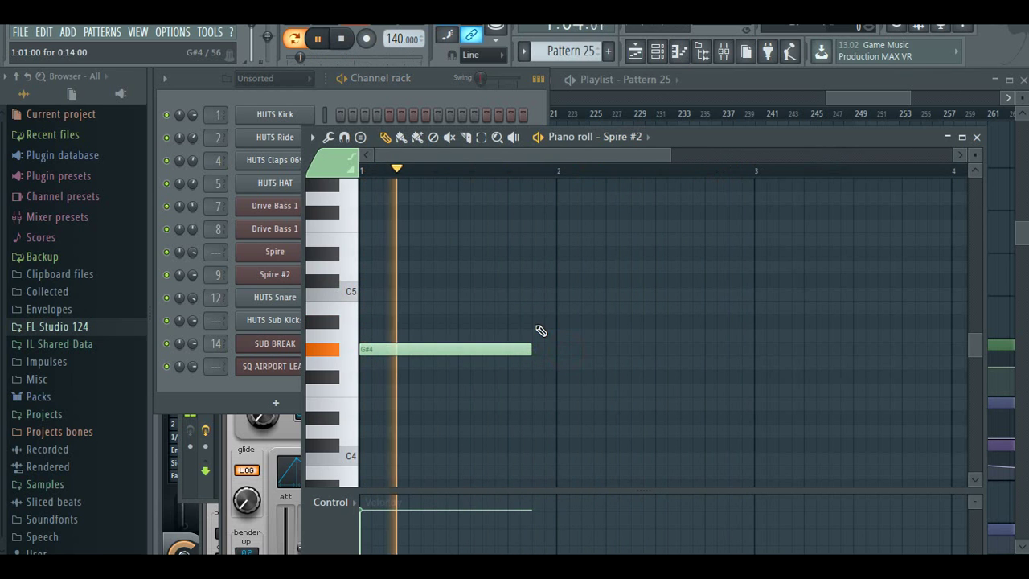
left_click(545, 323)
left_click_drag(700, 321, 554, 321)
left_click(567, 307)
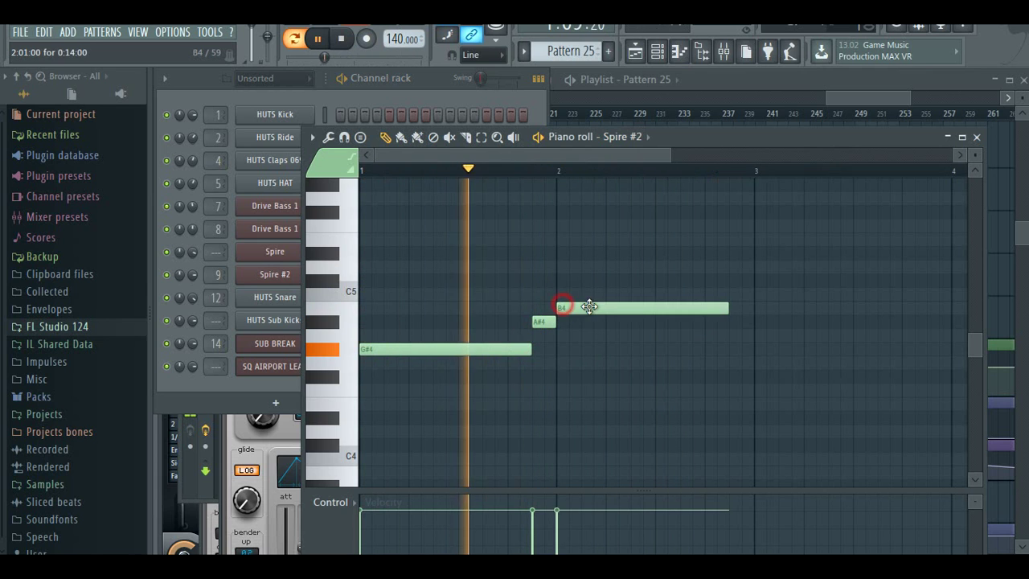
left_click(727, 323)
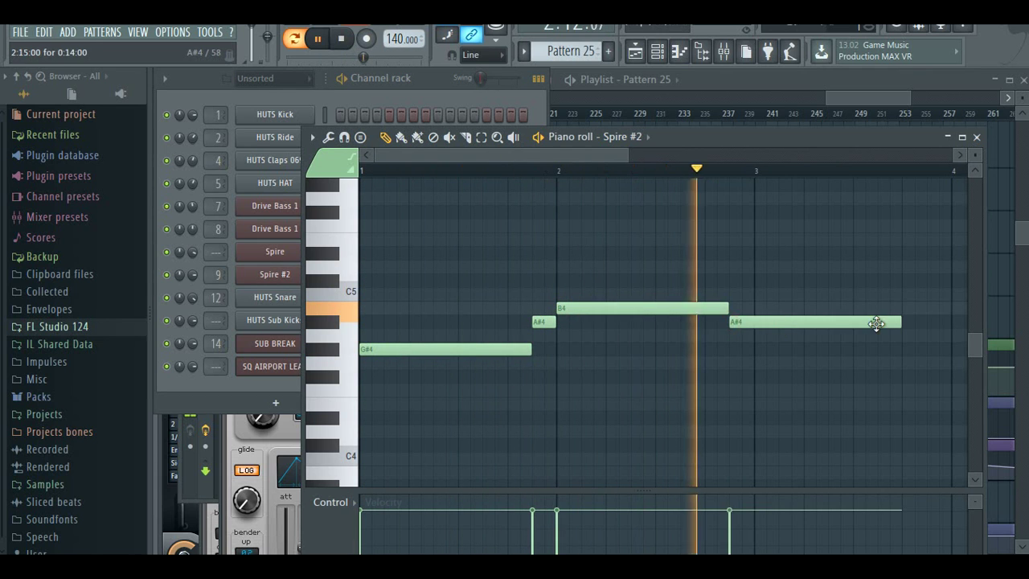
left_click_drag(899, 322, 755, 333)
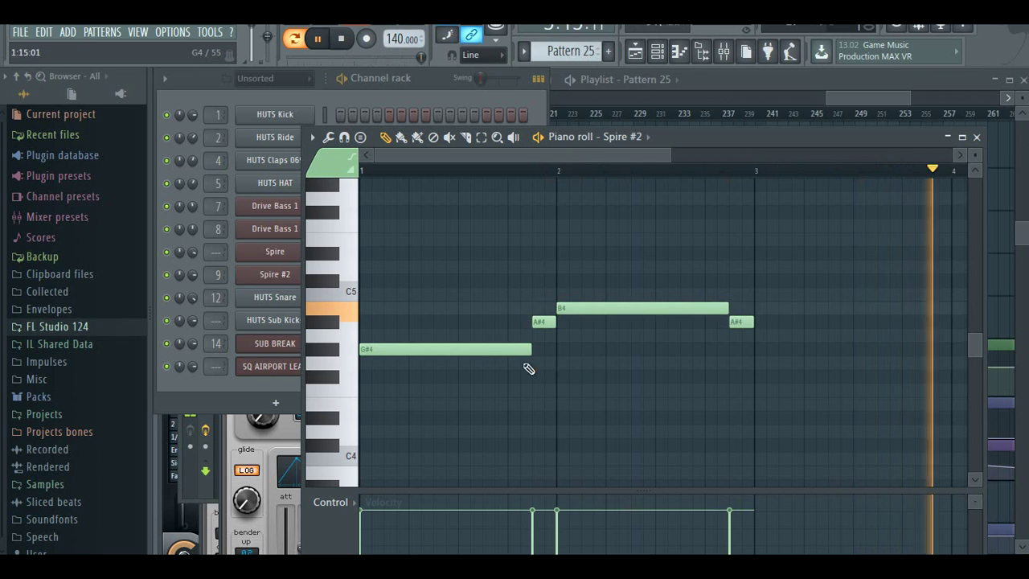
- Add a 14-step F#4 and a 2-step A#4 in bar 3, and a G#4 filling all of bar 4
left_click(757, 377)
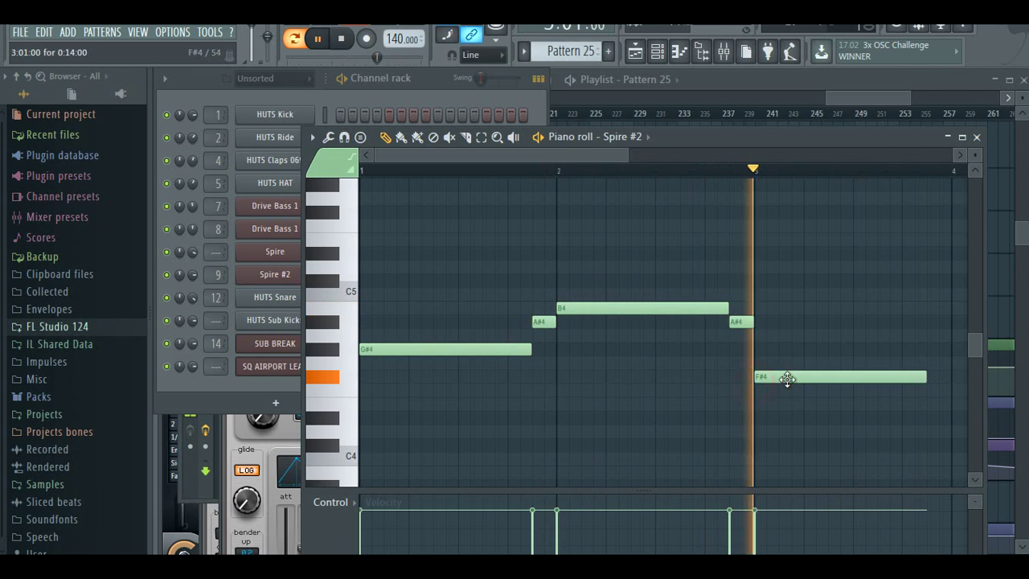
left_click_drag(622, 157, 667, 161)
left_click(606, 323)
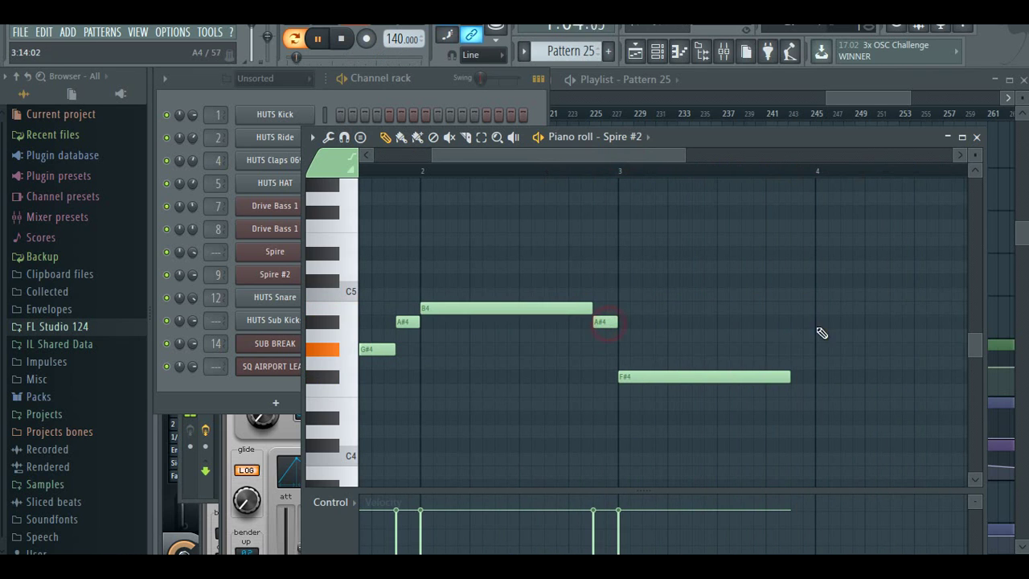
left_click_drag(790, 323, 804, 323)
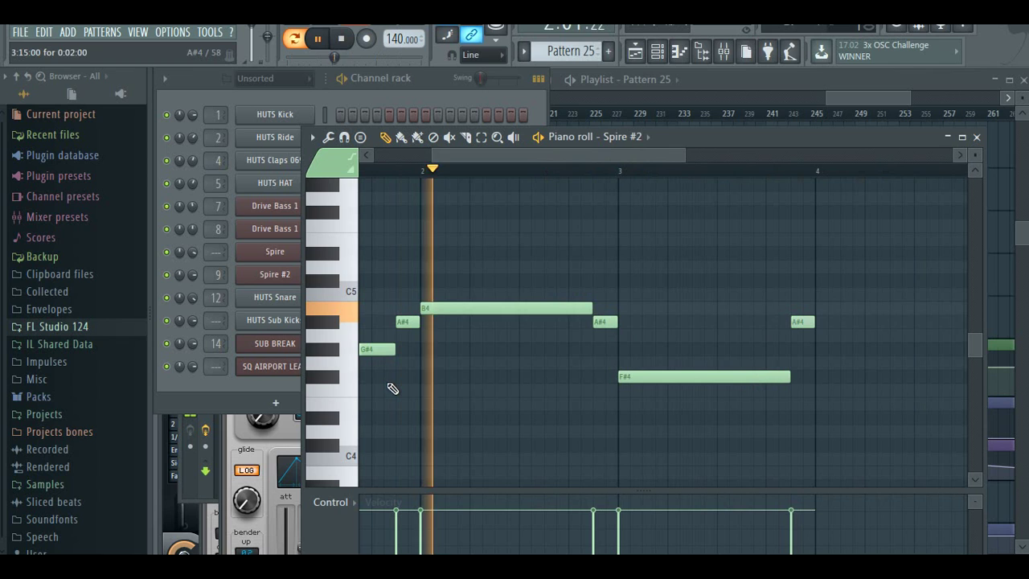
left_click(383, 349)
left_click(818, 350)
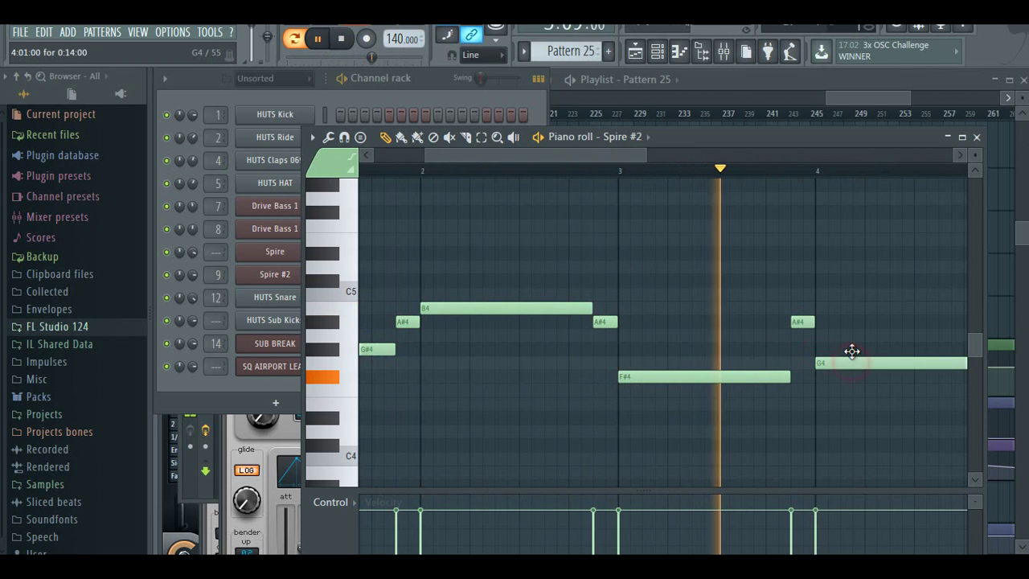
left_click_drag(635, 155, 670, 155)
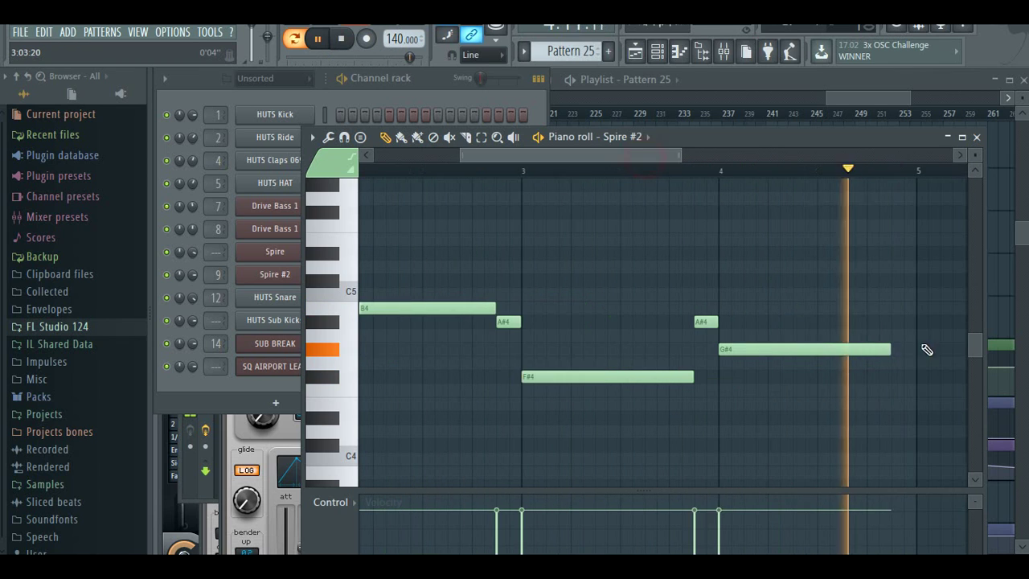
left_click(888, 348)
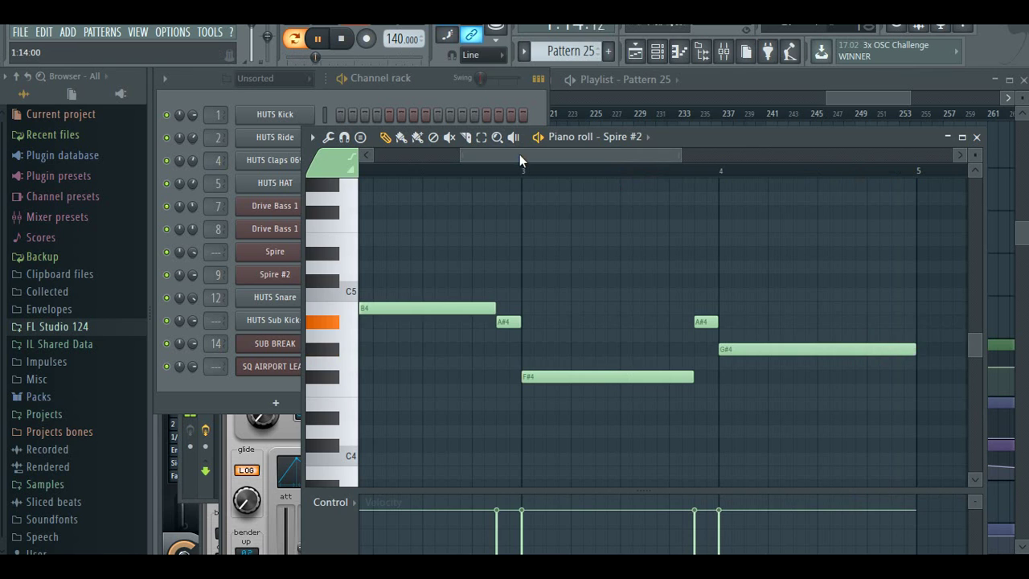
- Copy the notes of bars 1 and 2 into bars 5 and 6, and clear the time selection
left_click_drag(519, 155, 434, 155)
left_click_drag(753, 173, 356, 174)
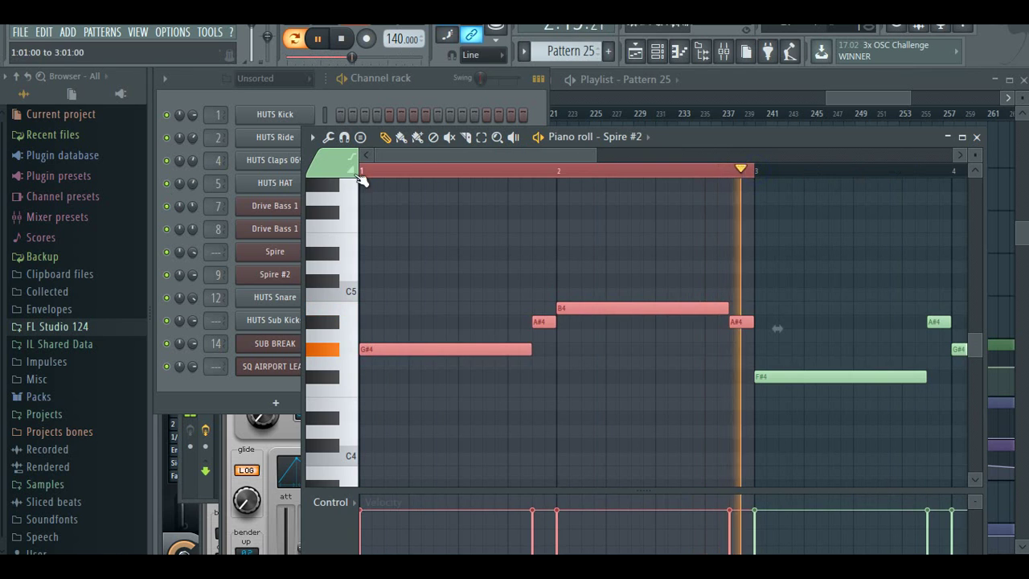
left_click(646, 157)
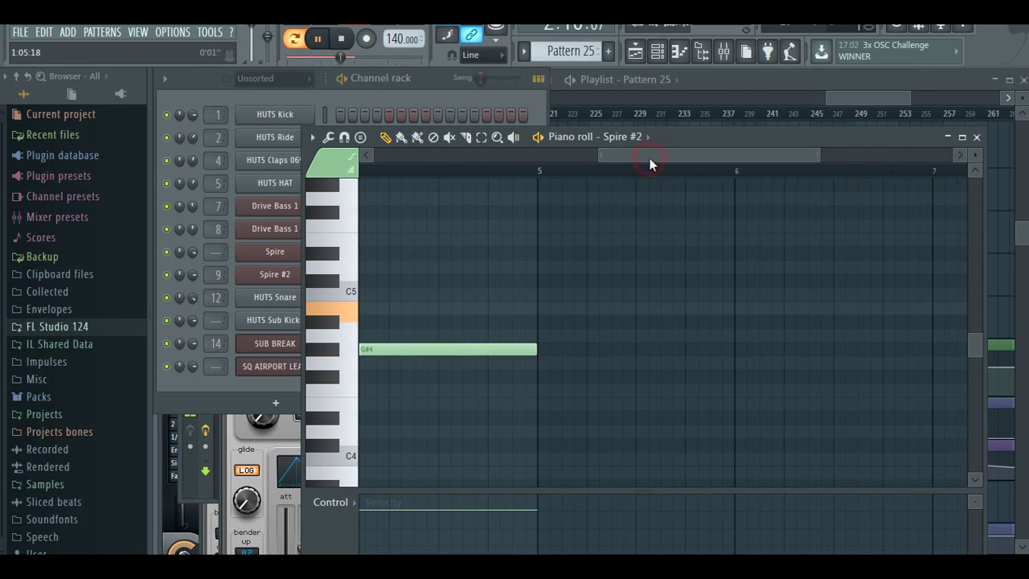
key("ctrl+v")
left_click_drag(471, 160, 96, 190)
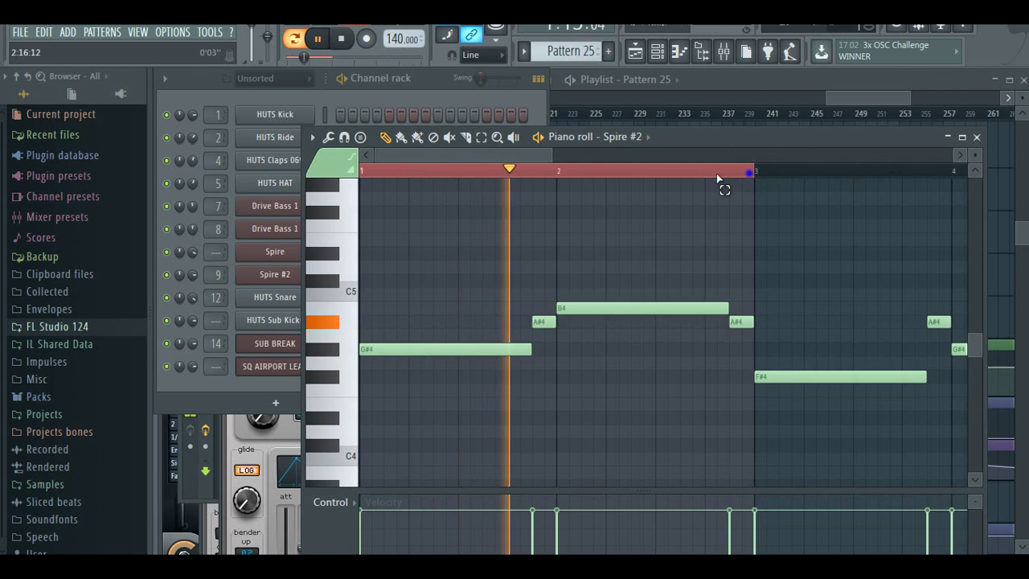
right_click(749, 173)
- End bar 6 with a 2-step D#5 note in place of the copied A#4
left_click_drag(489, 160, 701, 154)
left_click(743, 241)
right_click(758, 246)
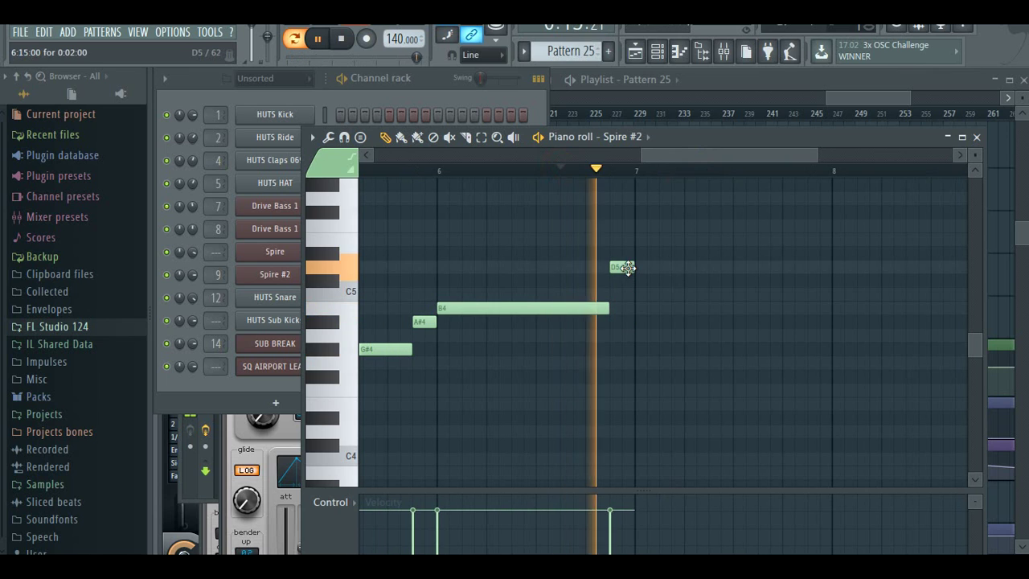
left_click(621, 266)
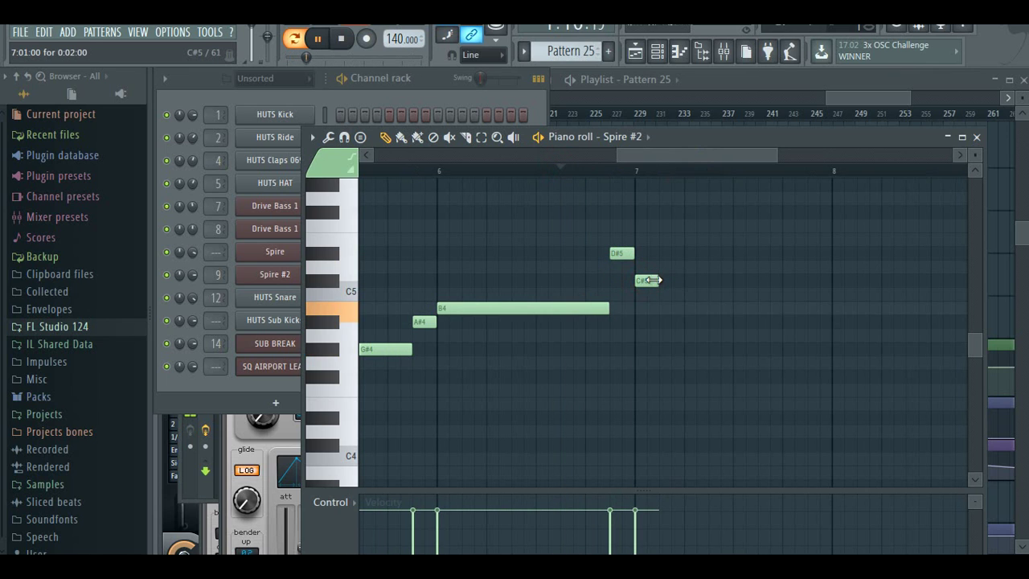
- Add a 14-step C#5 and a 2-step A#4 in bar 7, and a G#4 filling all of bar 8
left_click_drag(853, 287, 837, 285)
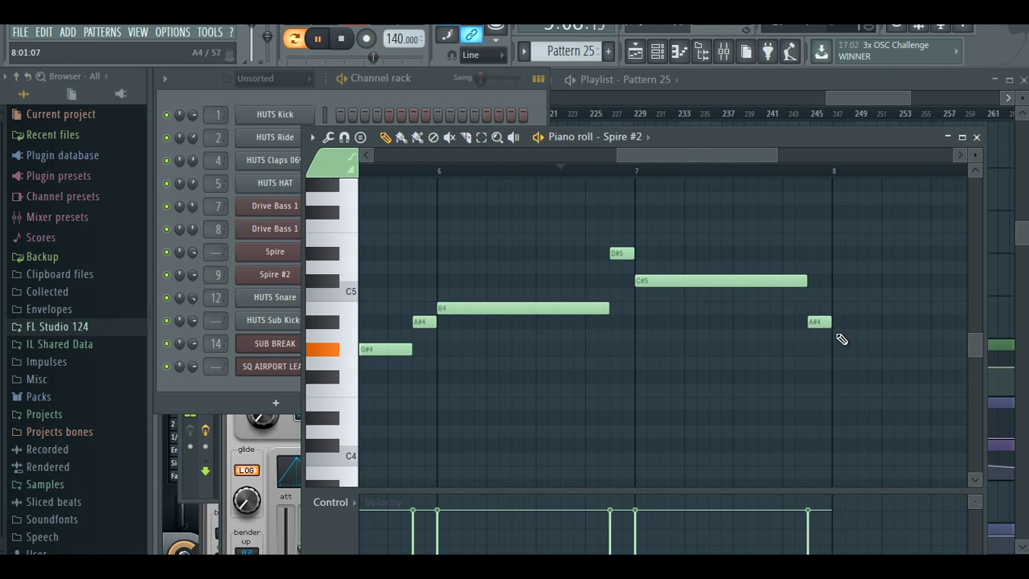
left_click_drag(820, 322, 821, 376)
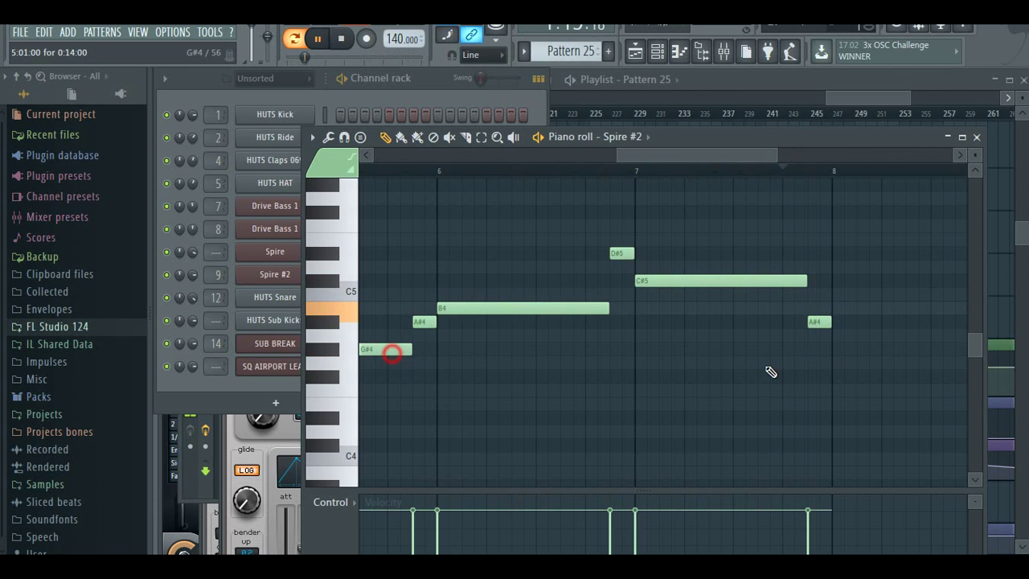
left_click(836, 349)
left_click_drag(693, 155, 759, 163)
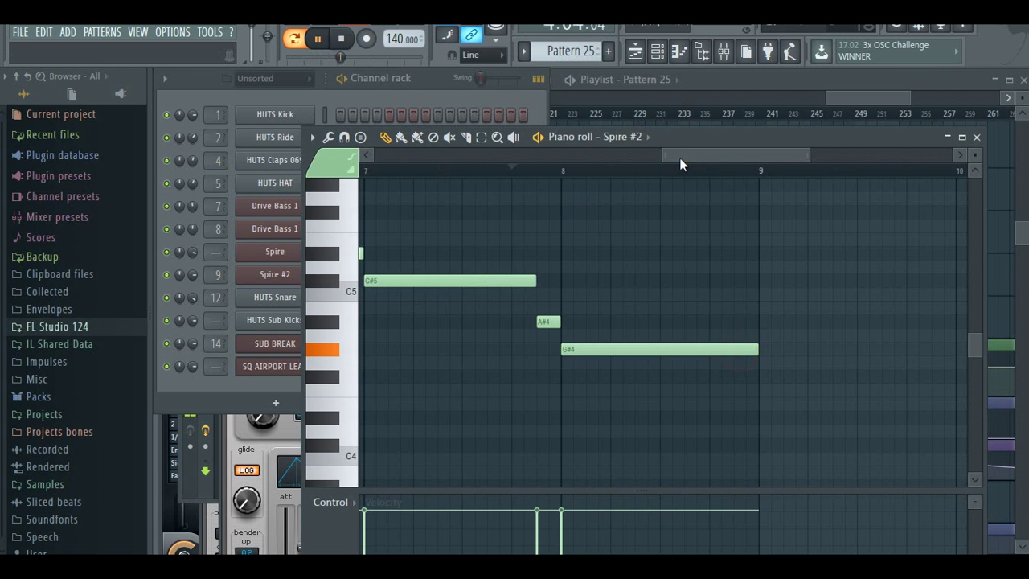
- Find the run of Pattern 23 clips starting at bar 122 in the playlist and play the song from there
left_click_drag(839, 99, 868, 101)
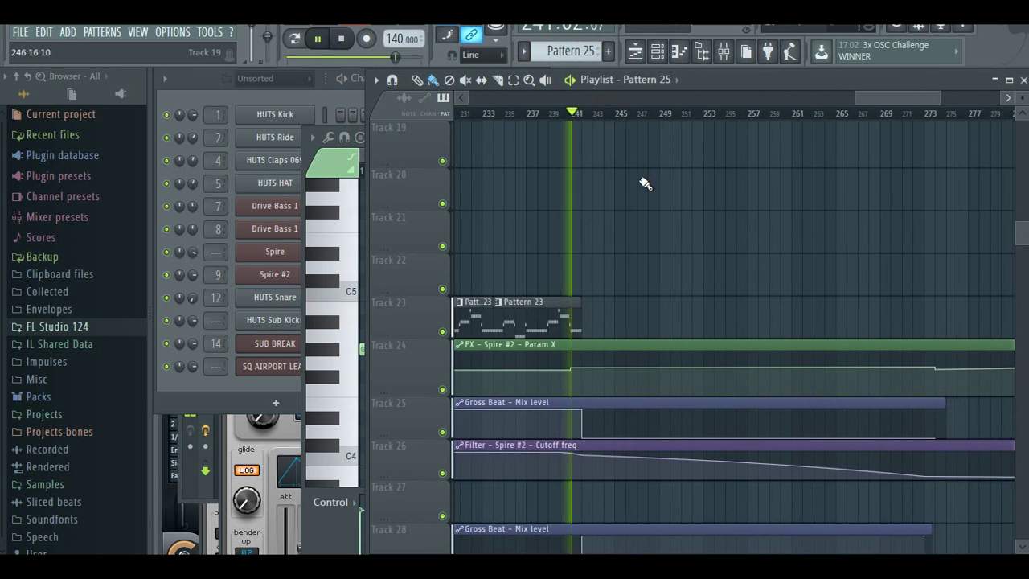
scroll(645, 184, "down", 5)
left_click_drag(880, 104, 758, 100)
scroll(778, 221, "up", 6)
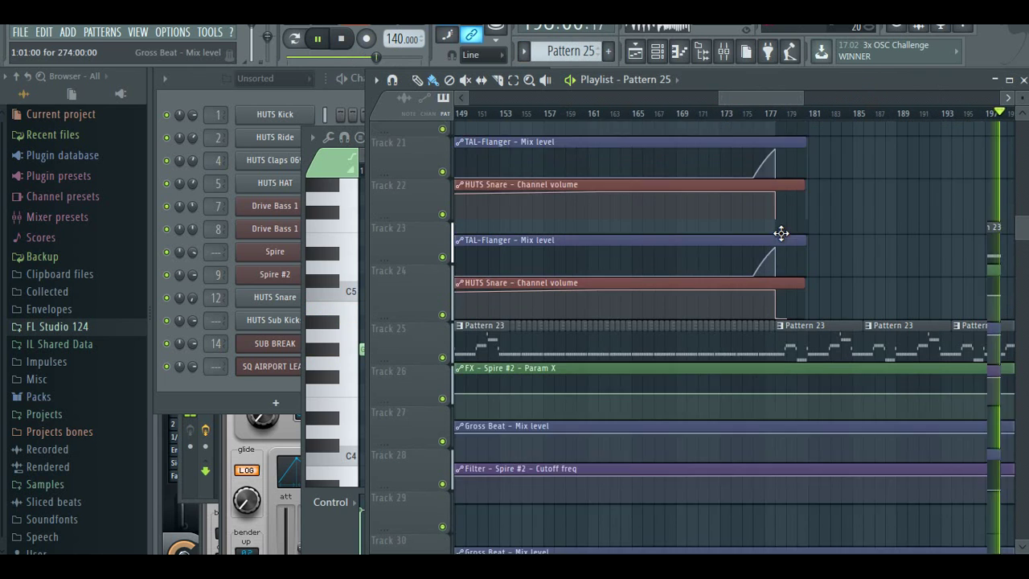
left_click(664, 114)
left_click_drag(791, 103, 768, 101)
left_click_drag(701, 103, 698, 104)
left_click(687, 114)
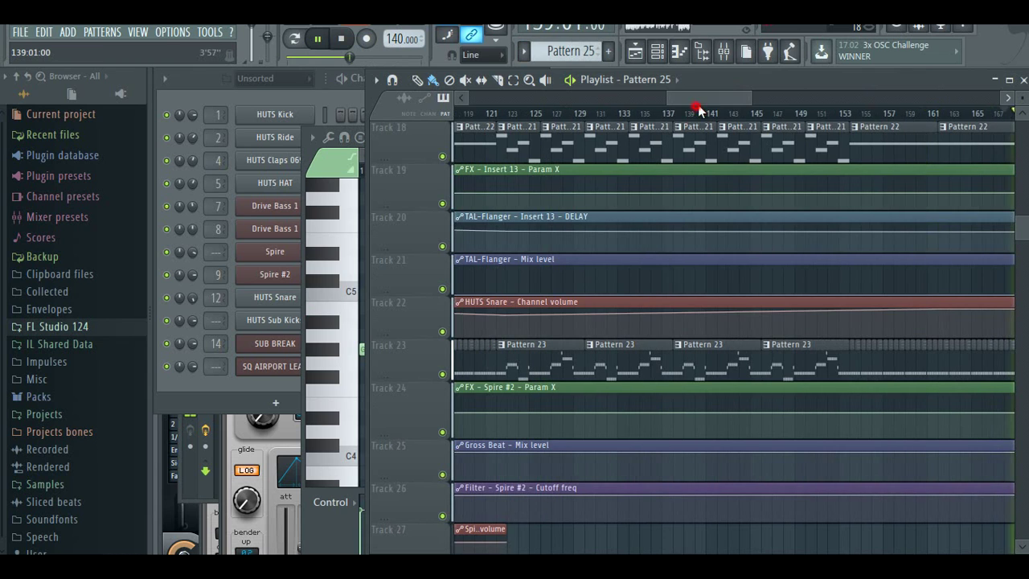
left_click(497, 113)
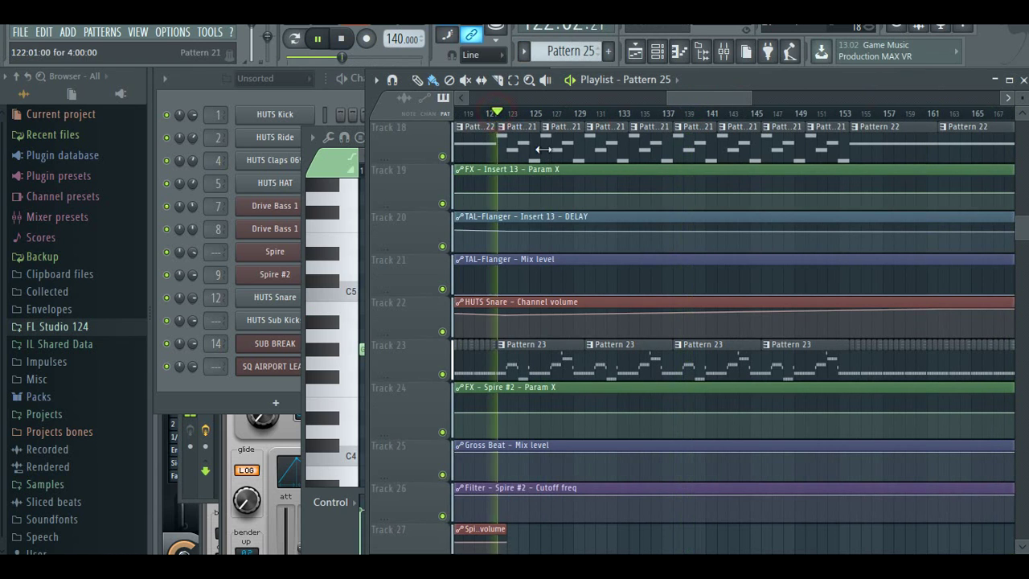
- Place three Pattern 25 clips on Track 29, at bars 130, 138 and 146, with playback moved to just before bar 138
scroll(542, 271, "down", 5)
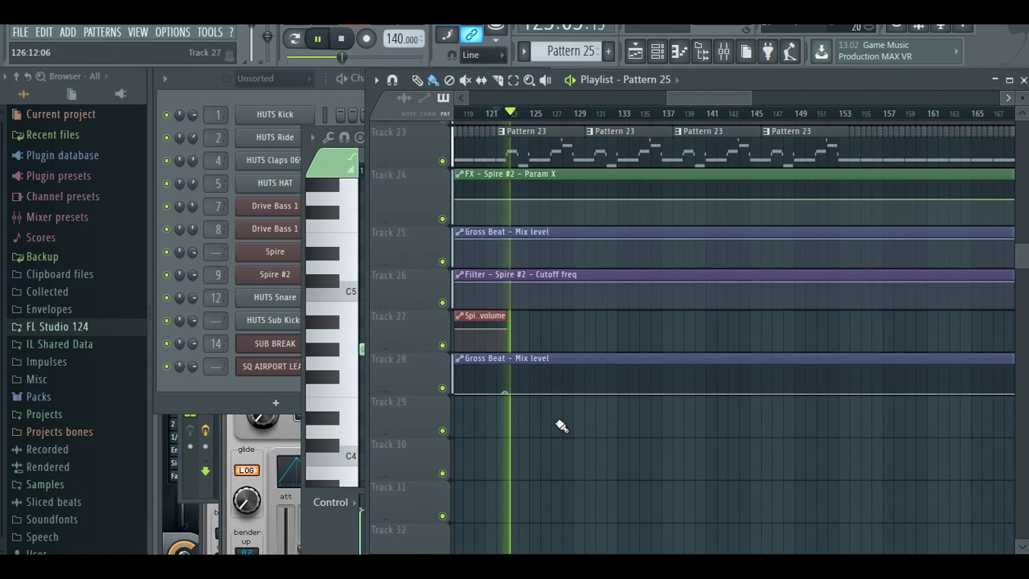
left_click(652, 114)
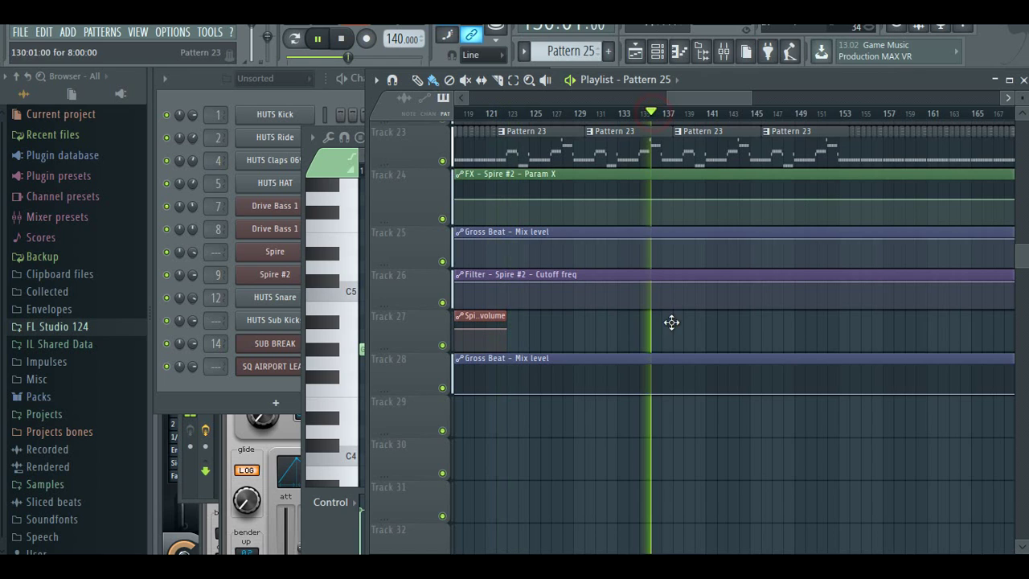
left_click(672, 415)
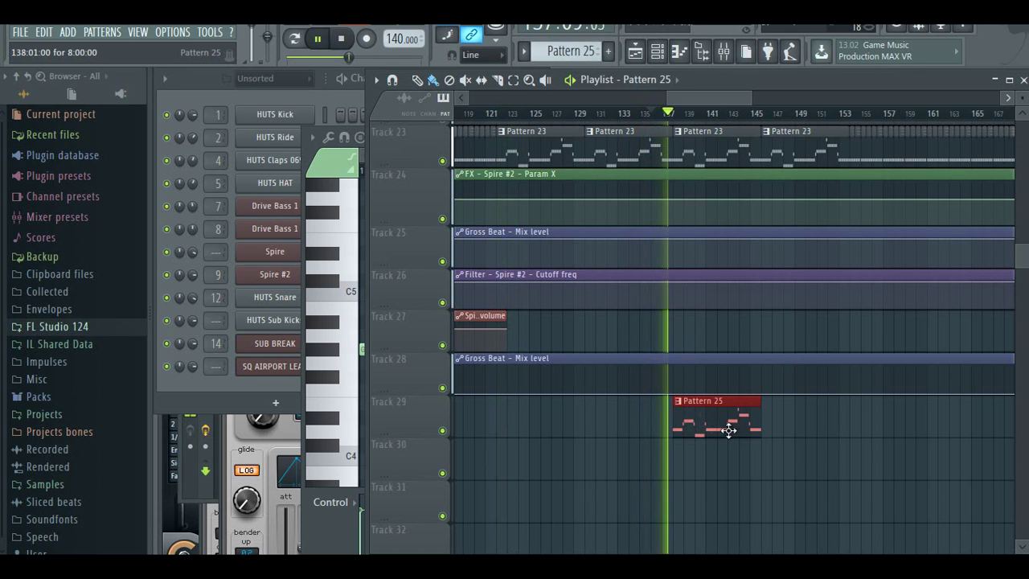
key("ctrl+b")
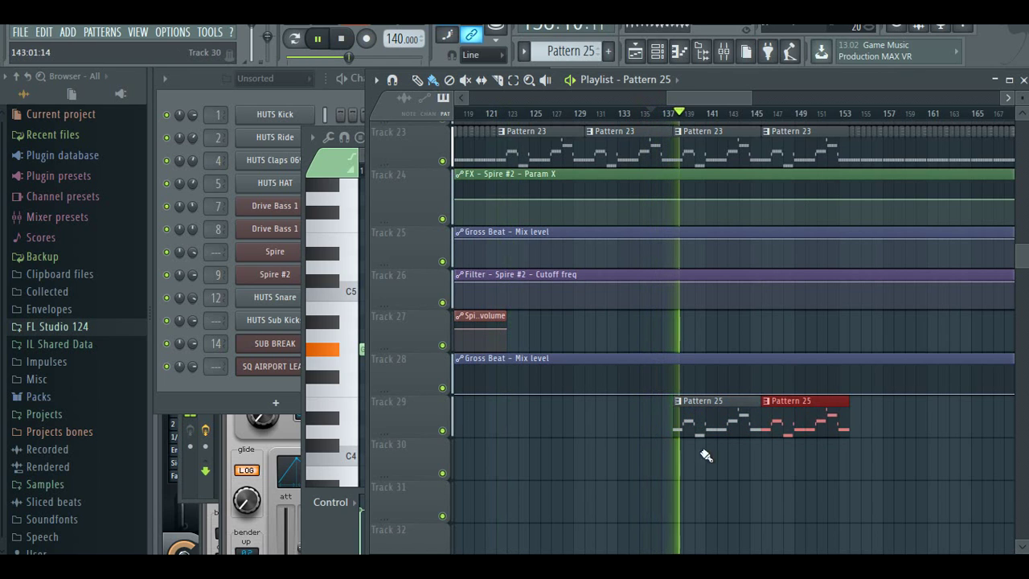
left_click(643, 463)
left_click_drag(683, 459, 632, 407)
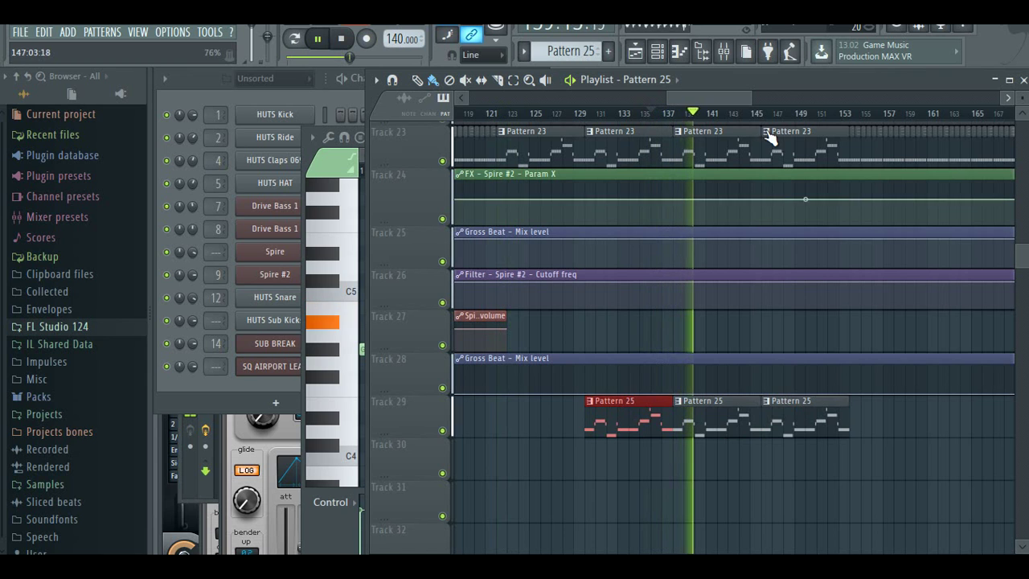
- Look through the playlist tracks from Track 1 down to the Pattern 23 lead on Track 23 during playback
left_click_drag(733, 97, 712, 97)
scroll(722, 280, "up", 2)
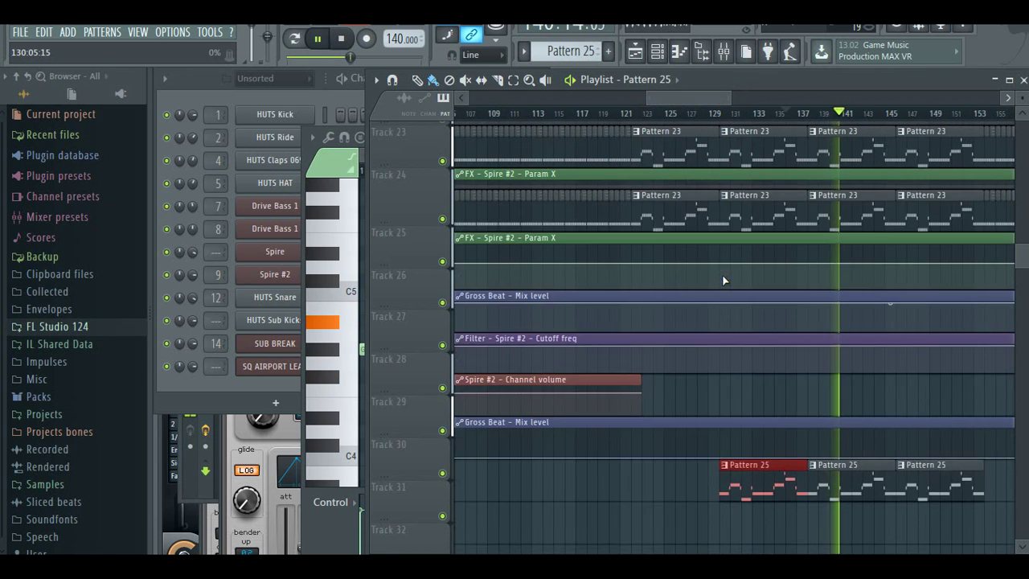
scroll(742, 251, "up", 15)
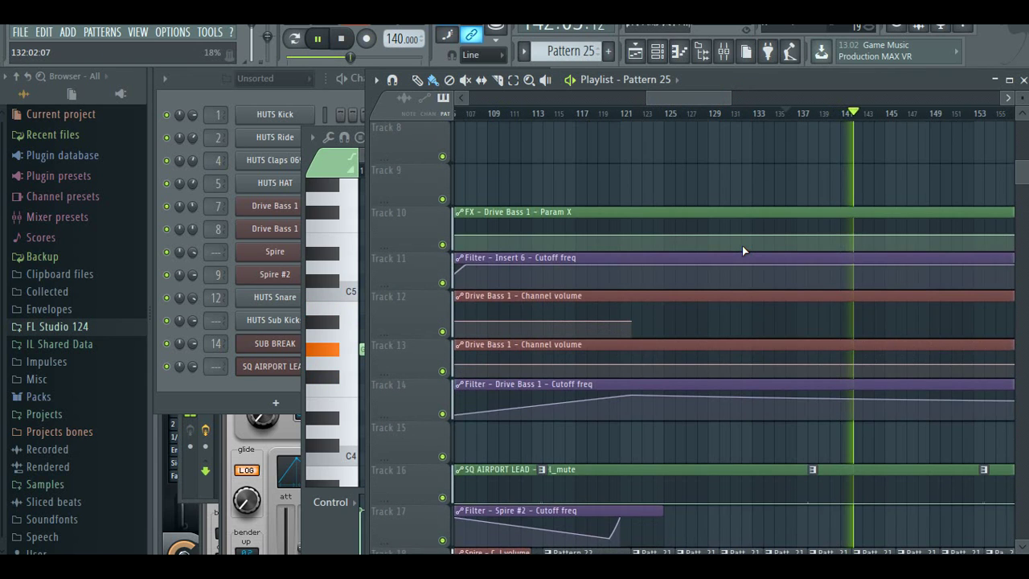
scroll(741, 248, "up", 7)
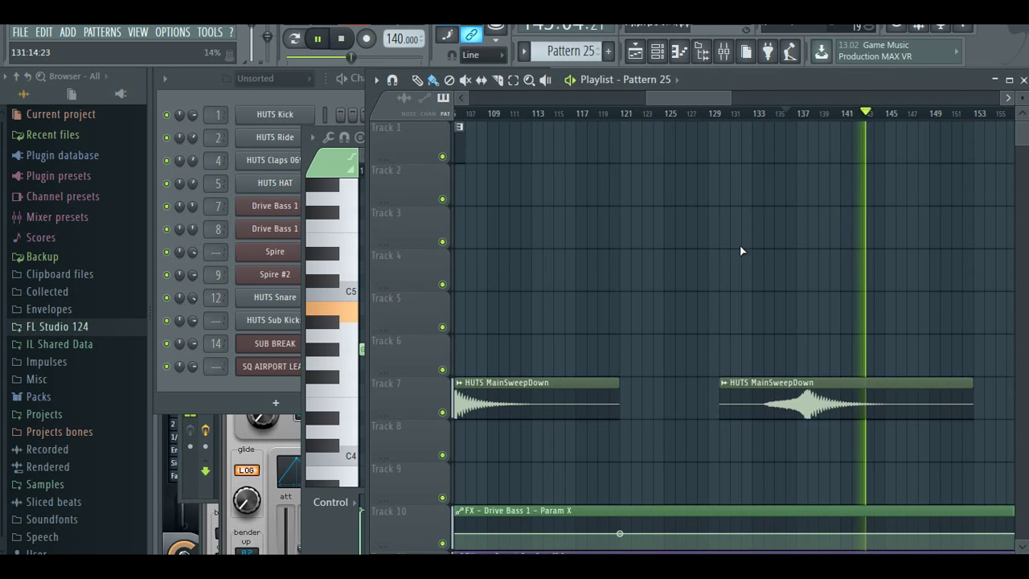
scroll(728, 249, "down", 17)
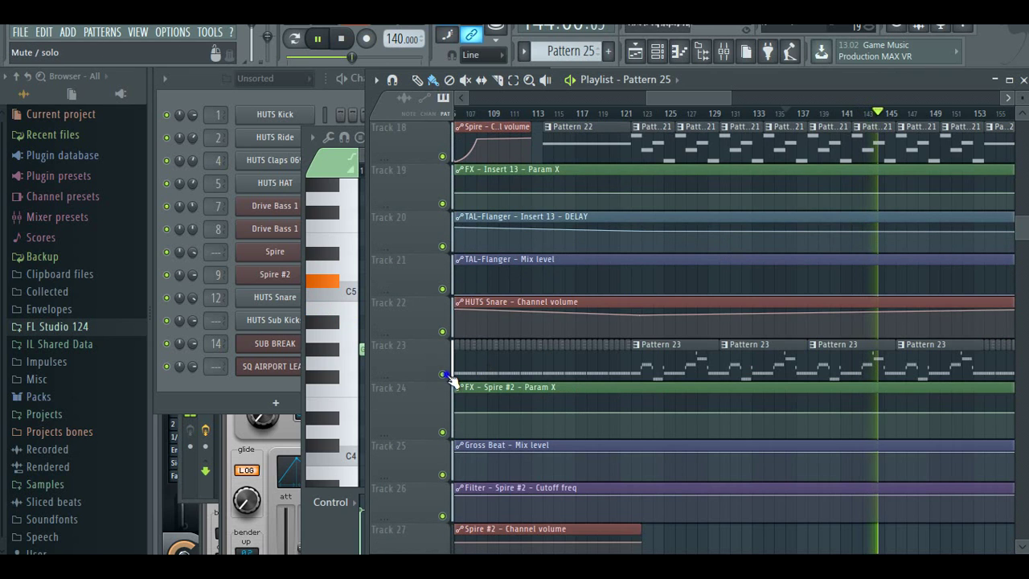
- Solo Track 23, open Pattern 23, and create a channel volume automation clip for SQ AIRPORT LEAD
right_click(447, 374)
double_click(761, 353)
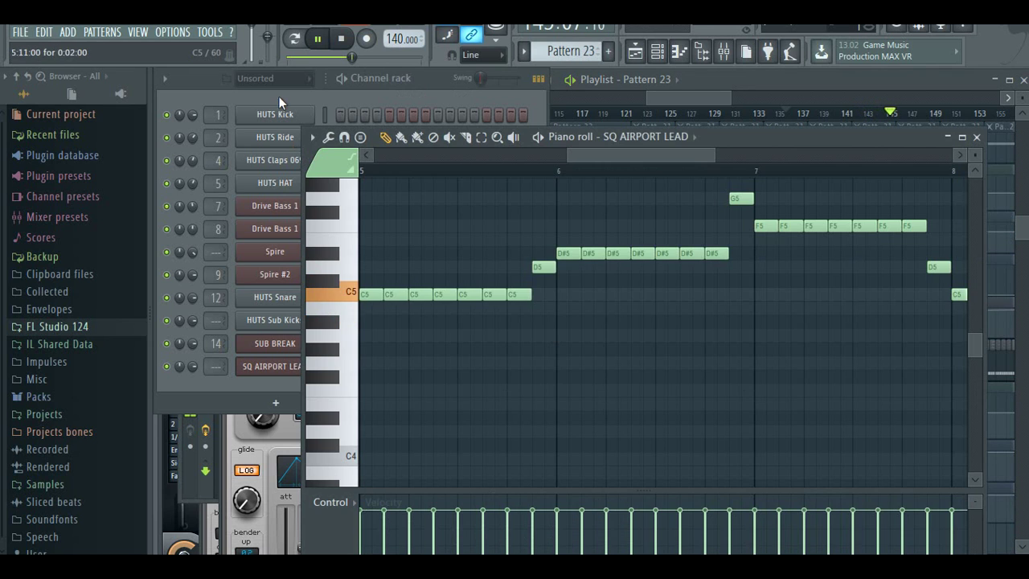
left_click(229, 234)
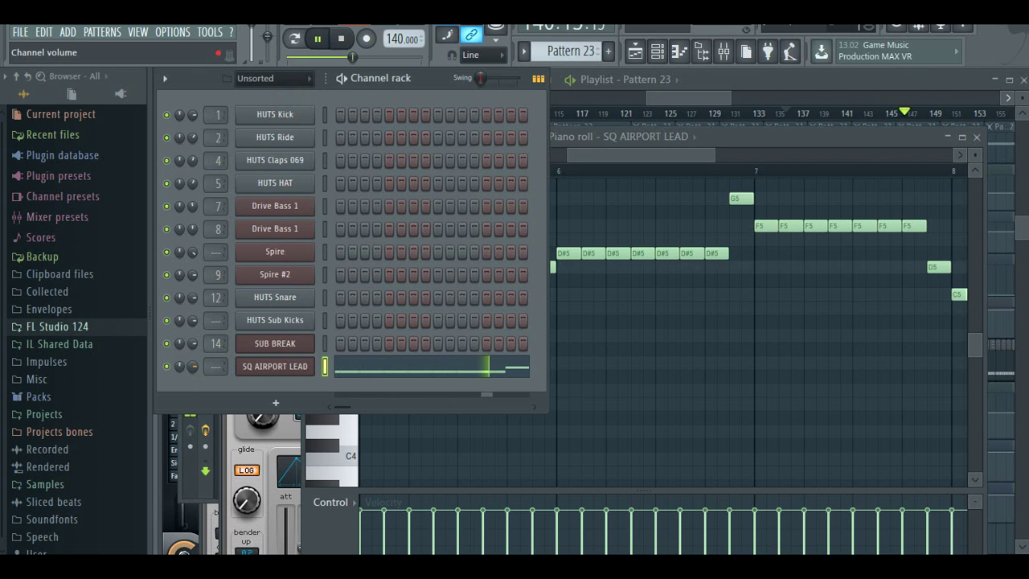
left_click(209, 32)
mouse_move(328, 187)
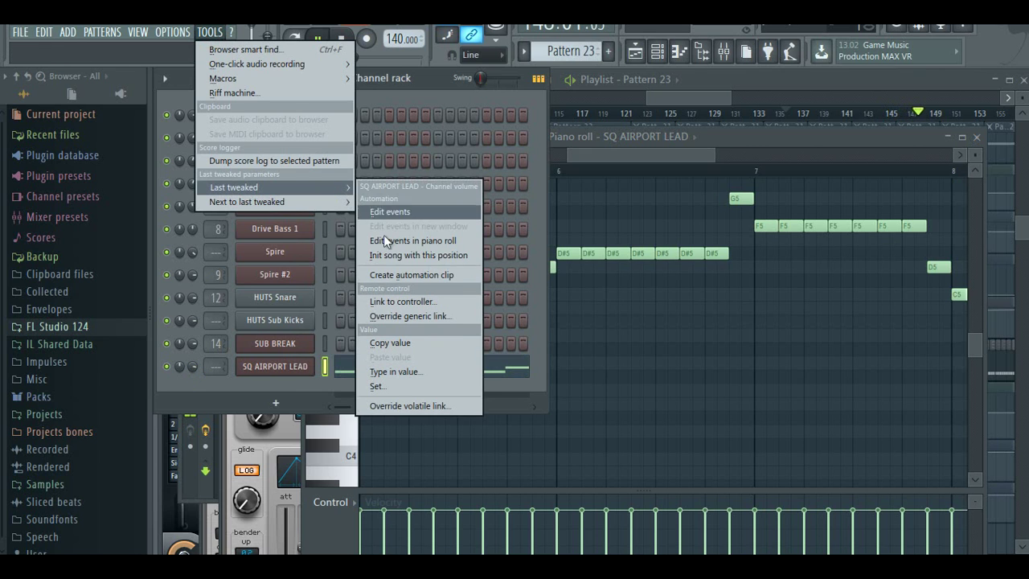
left_click(421, 275)
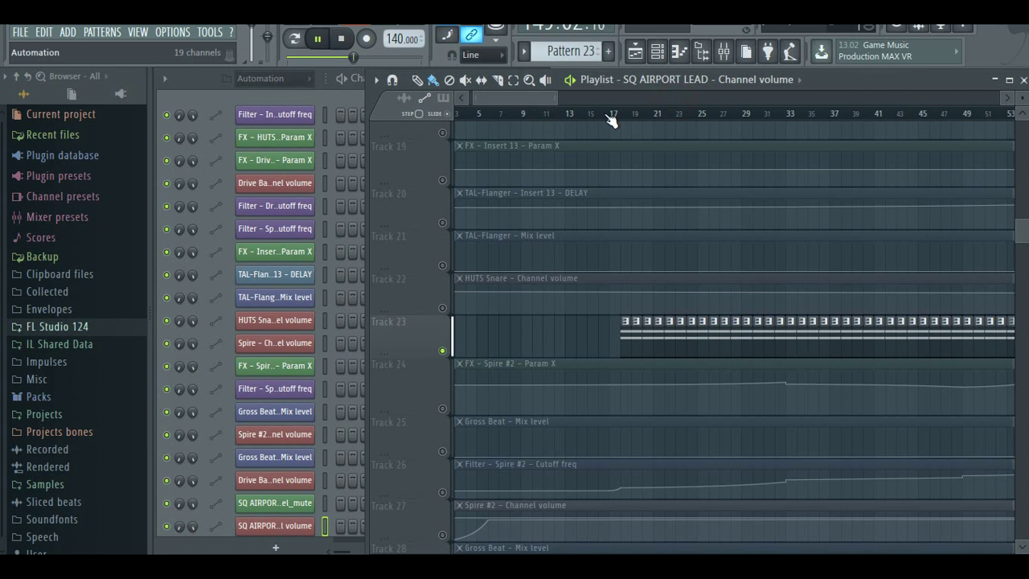
- Examine Track 29's Pattern 25 clips in the playlist, toggling solo on the track and repositioning playback around that section
scroll(482, 378, "down", 3)
left_click_drag(540, 98, 696, 109)
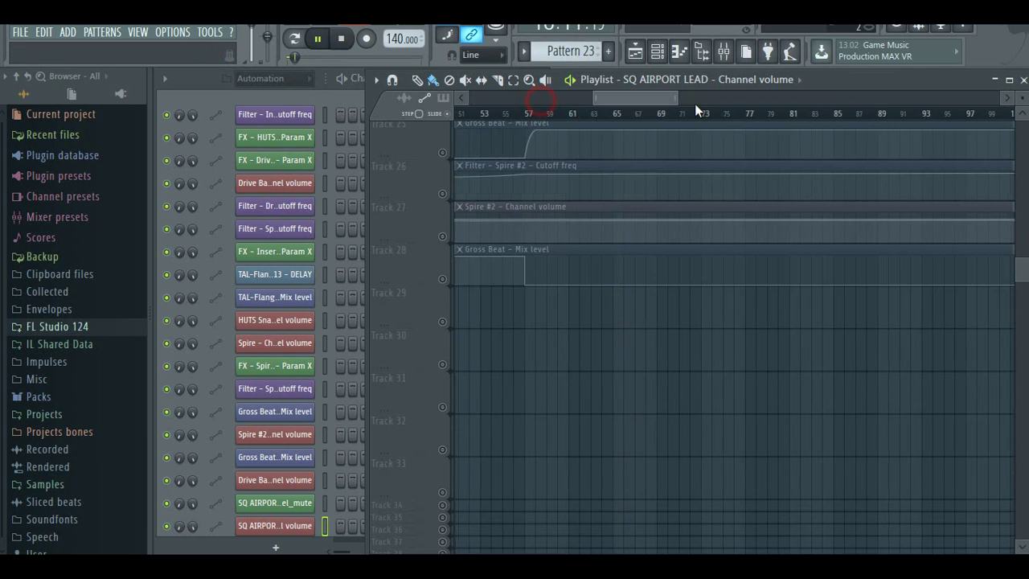
left_click(698, 100)
left_click(718, 115)
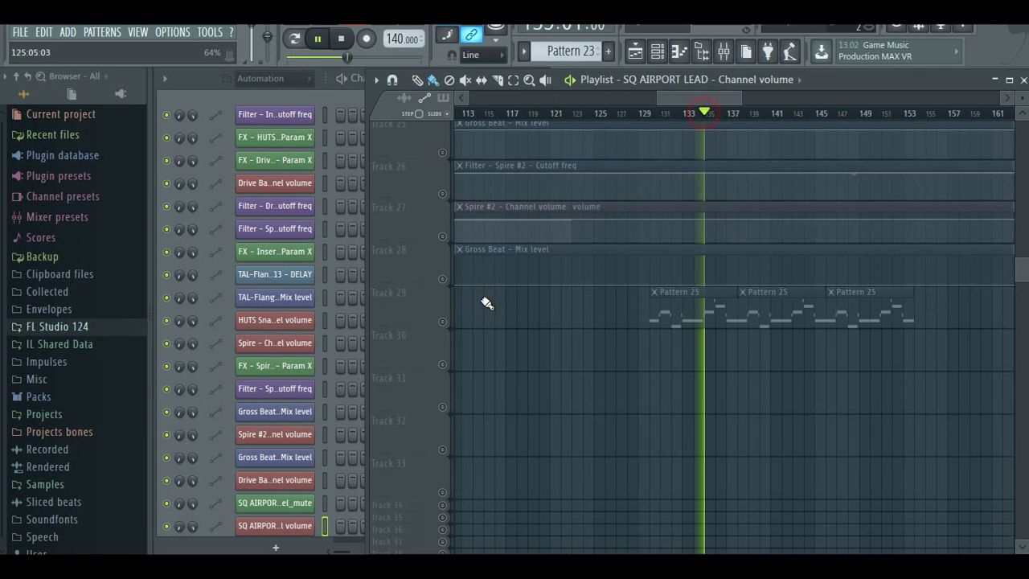
right_click(441, 326)
right_click(441, 326)
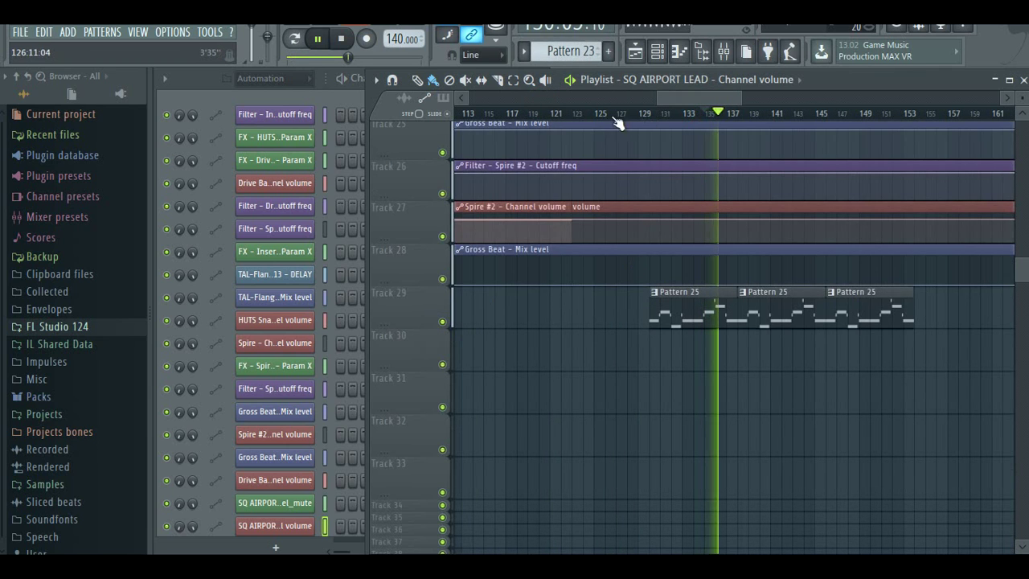
left_click(615, 115)
left_click_drag(686, 99, 659, 98)
left_click(623, 113)
- Examine all playlist tracks for the new SQ AIRPORT LEAD channel volume automation clip
scroll(760, 249, "up", 5)
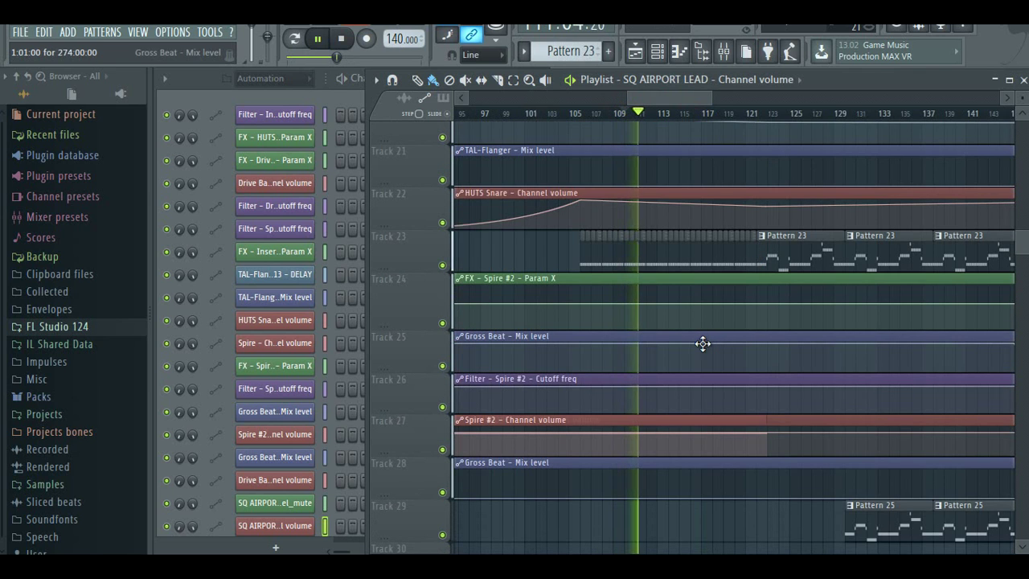
scroll(702, 343, "up", 5)
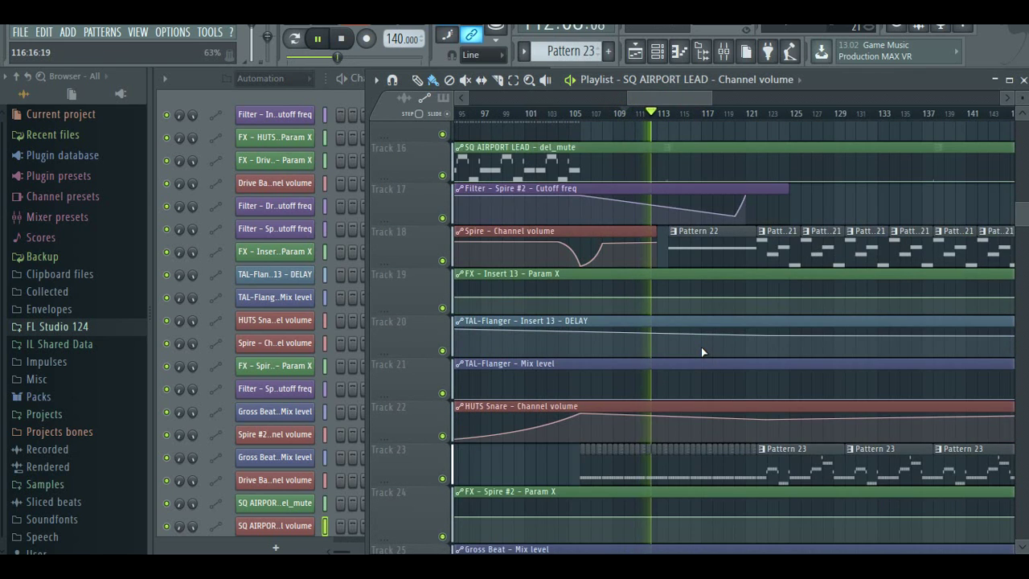
scroll(701, 347, "up", 4)
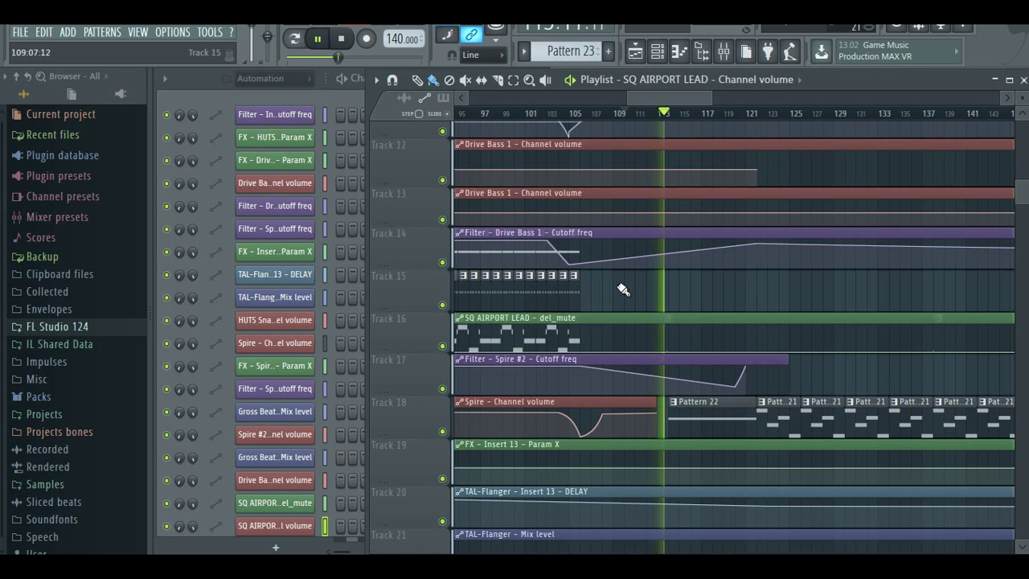
scroll(666, 352, "up", 8)
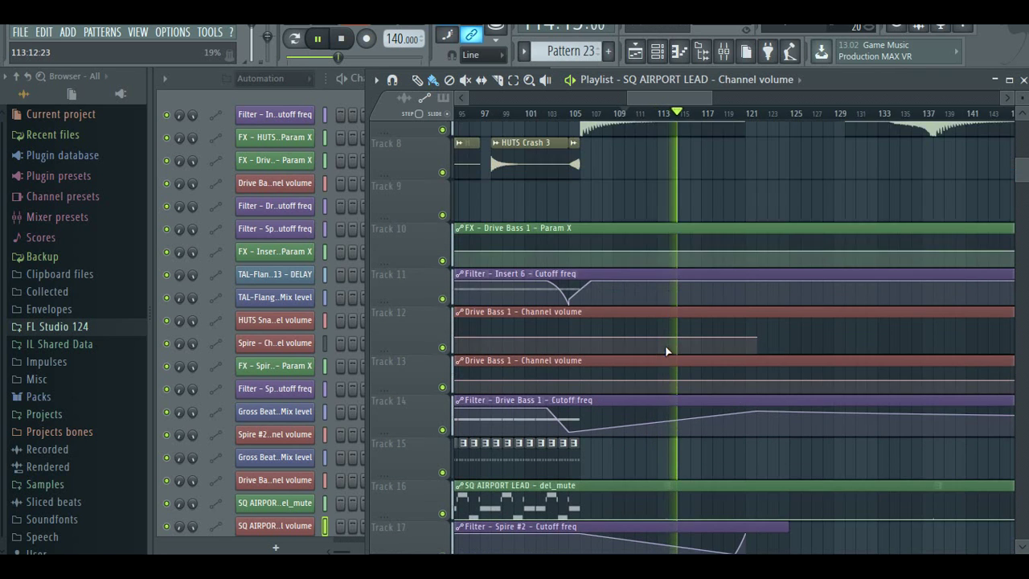
scroll(658, 362, "down", 16)
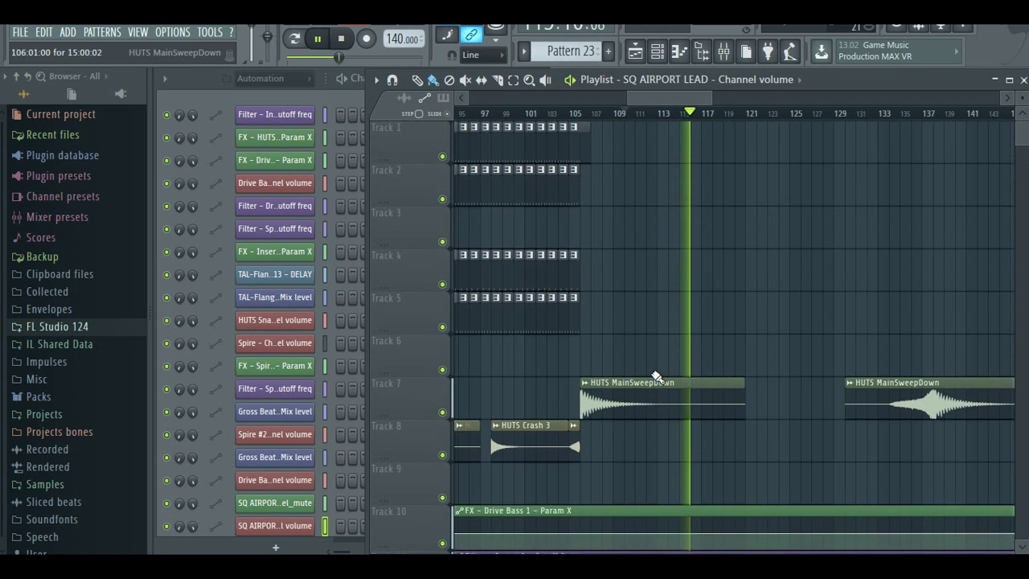
scroll(648, 251, "down", 3)
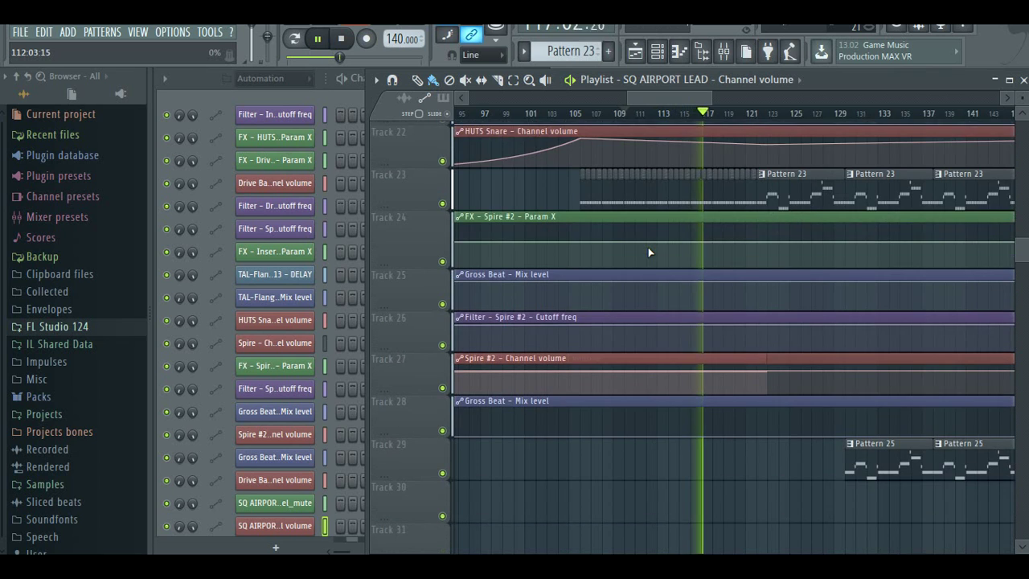
left_click_drag(709, 98, 826, 97)
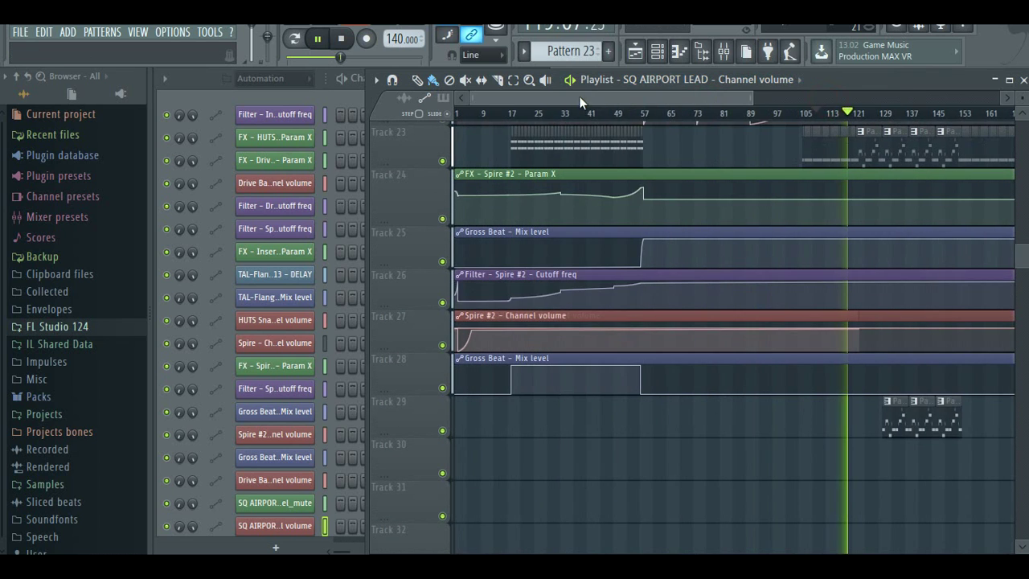
scroll(814, 336, "down", 7)
scroll(813, 344, "up", 20)
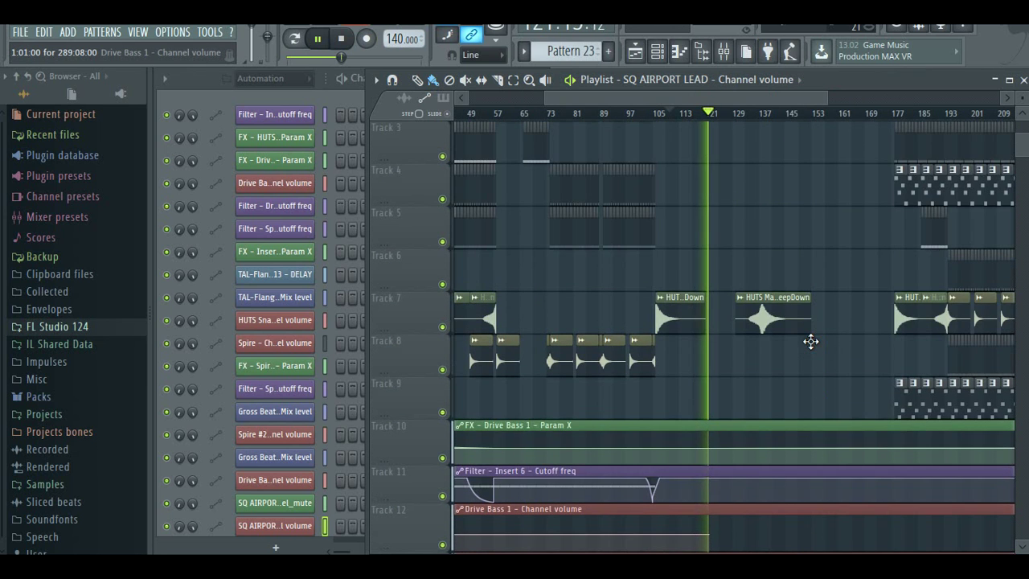
scroll(812, 342, "down", 15)
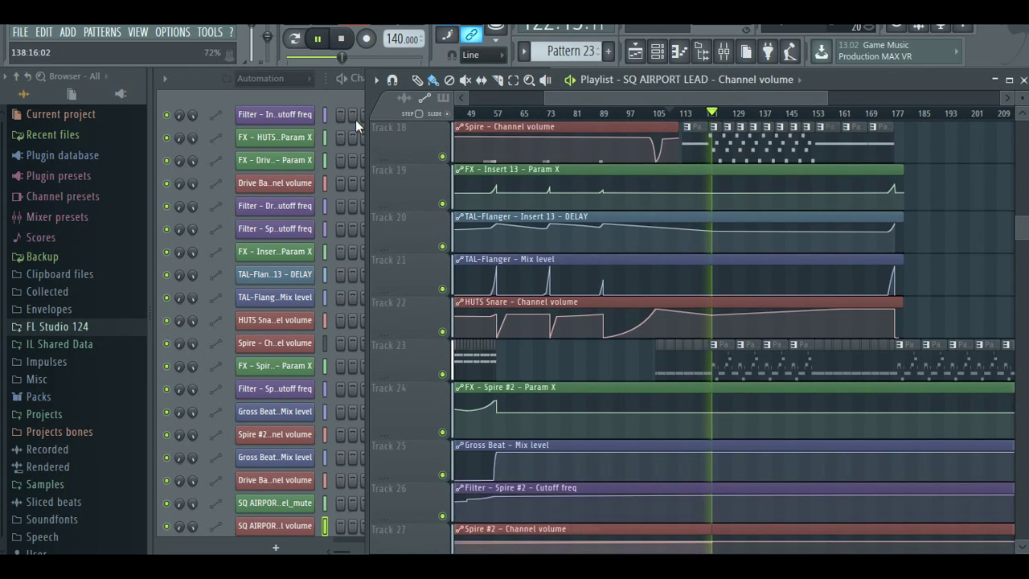
left_click(306, 95)
scroll(350, 375, "down", 2)
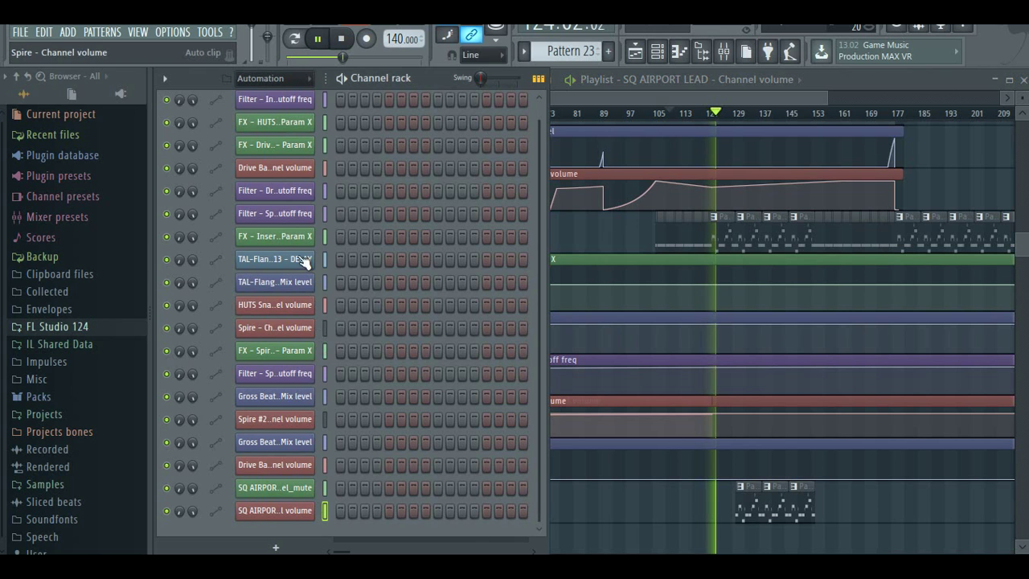
left_click(287, 215)
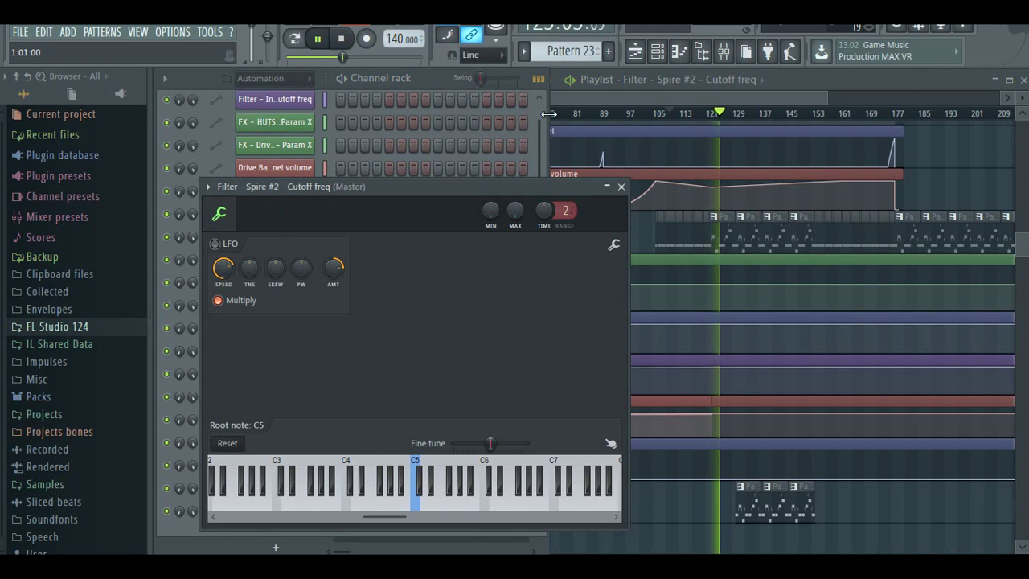
left_click_drag(539, 120, 639, 305)
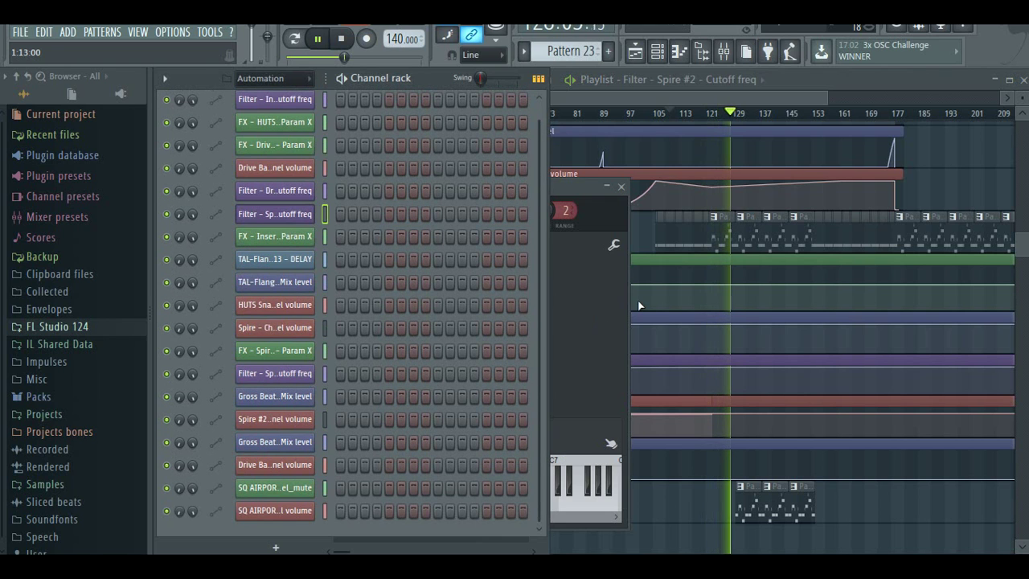
left_click(860, 522)
right_click(918, 488)
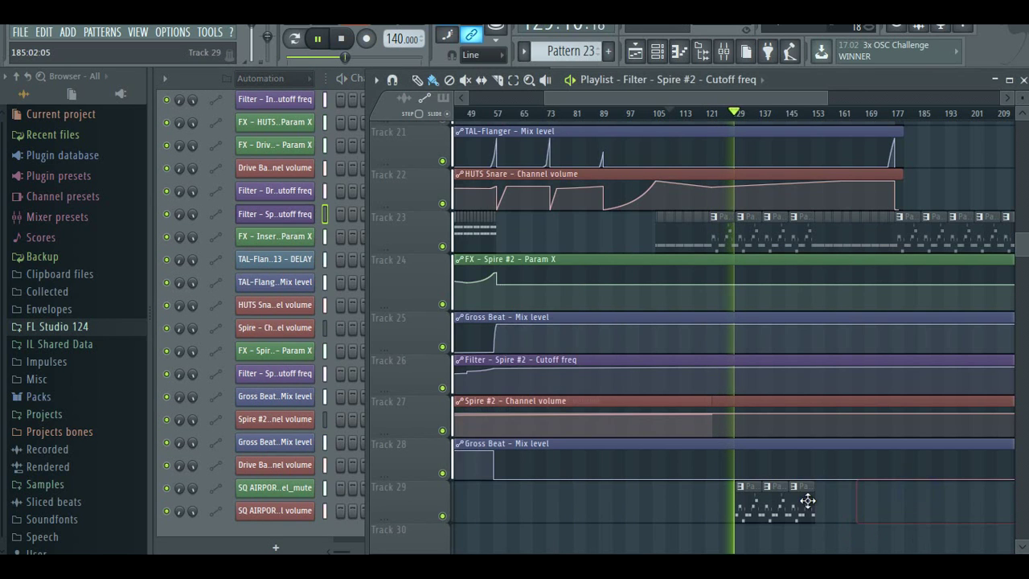
- Open SQ AIRPORT LEAD's Spire synth from Pattern 23, adjust its cut 1 filter knob to 59 and create an automation clip for it
double_click(725, 232)
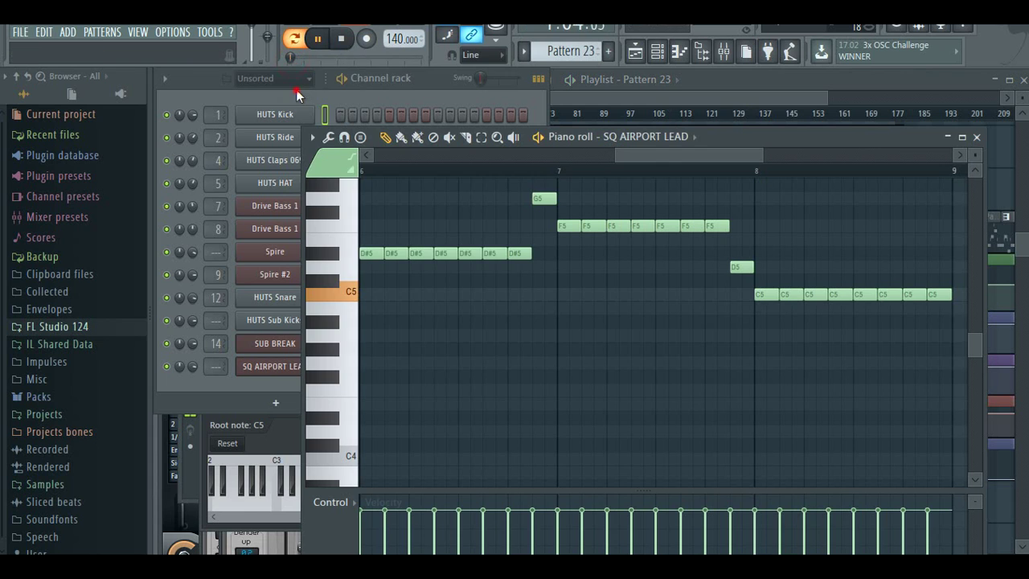
left_click(296, 89)
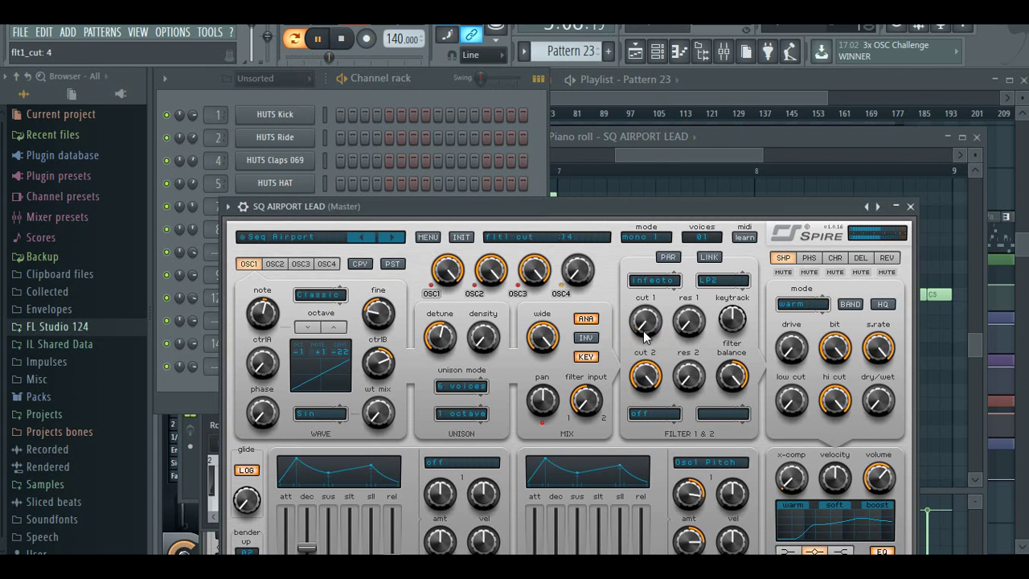
left_click(209, 33)
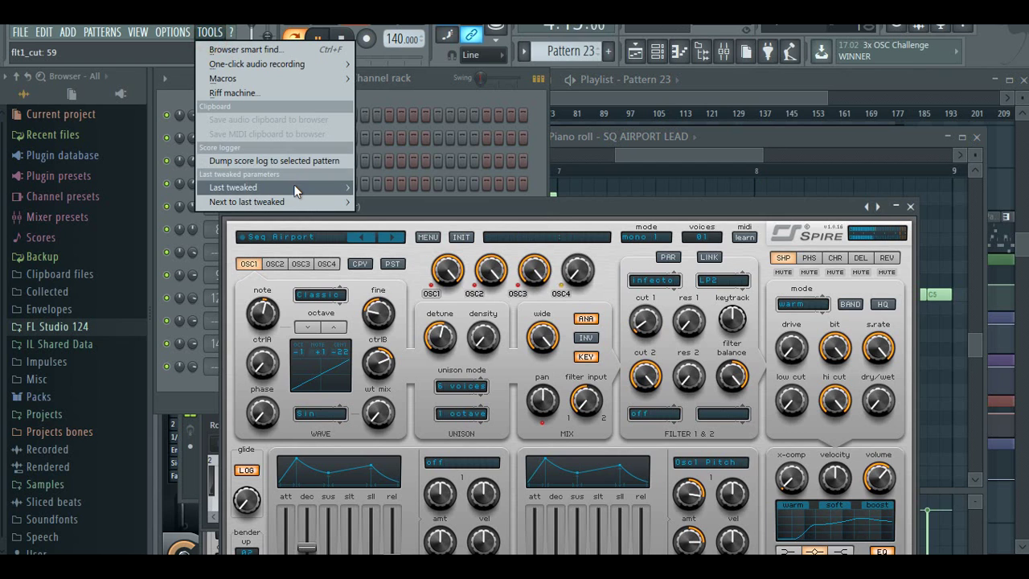
mouse_move(294, 187)
left_click(427, 277)
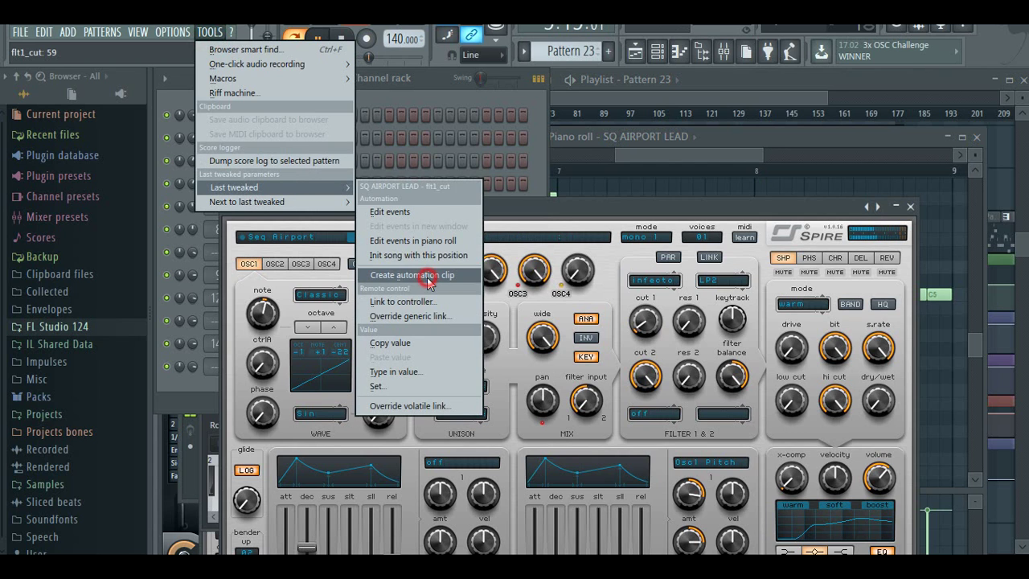
- Move the SQ AIRPORT LEAD flt1_cut clip from Track 29 to Track 30 and remove the first Pattern 25 clip on Track 29
left_click(772, 99)
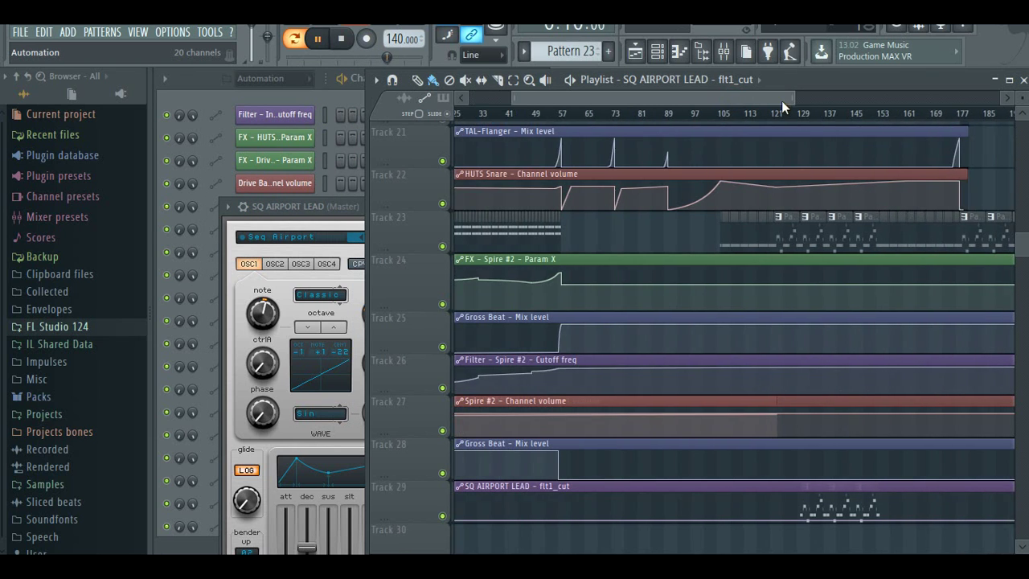
scroll(838, 352, "down", 5)
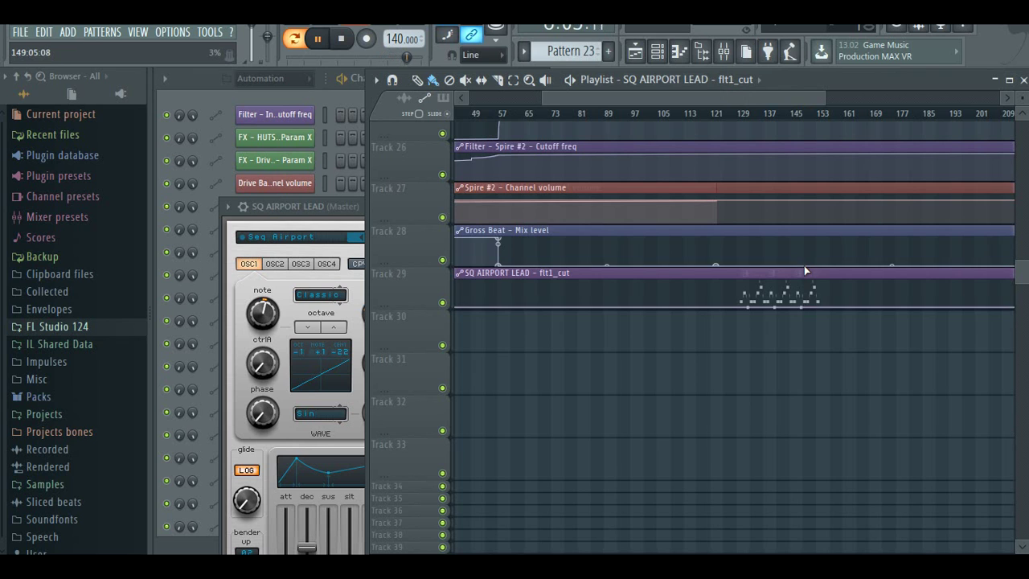
scroll(804, 265, "up", 8)
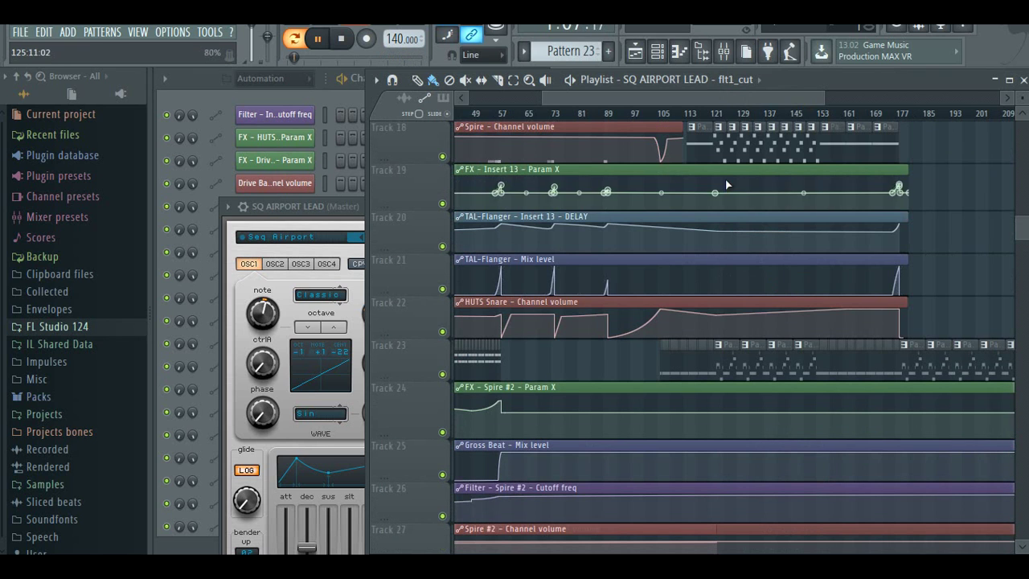
scroll(804, 367, "down", 6)
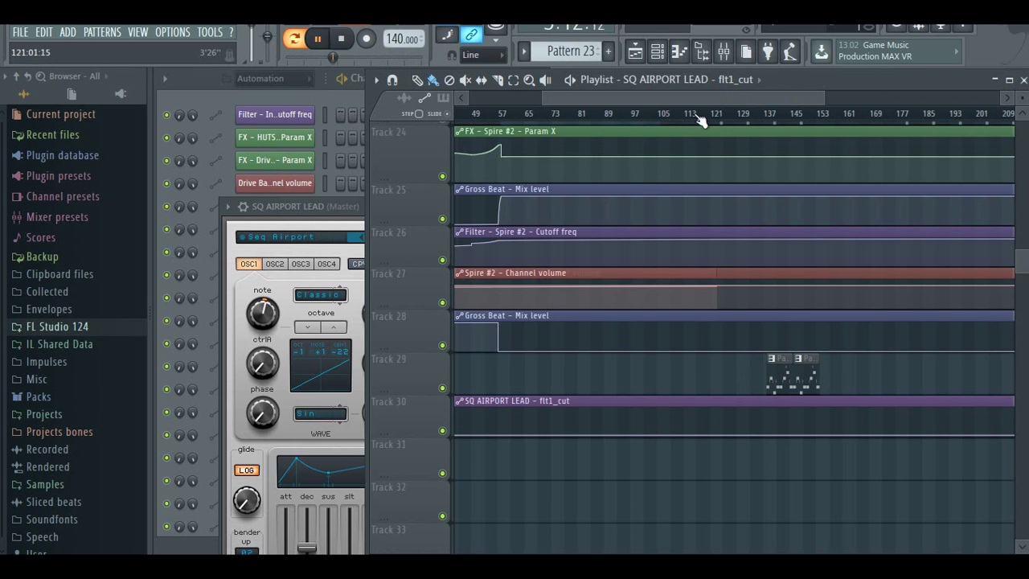
- Switch to song playback, enlarge Track 30, and shape a slight rise in the flt1_cut automation from about bar 110 to bar 118
key("l")
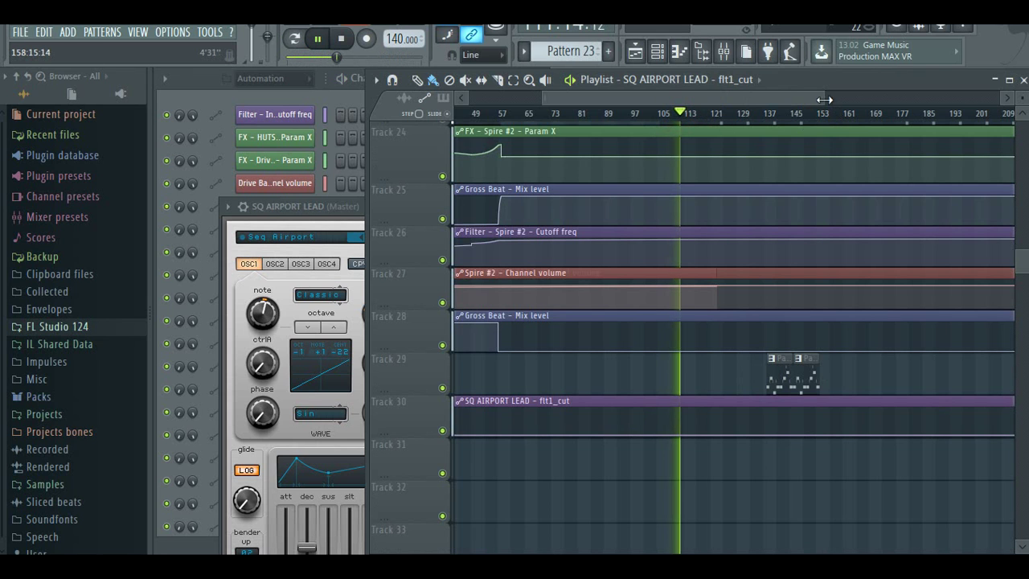
left_click_drag(824, 100, 722, 103)
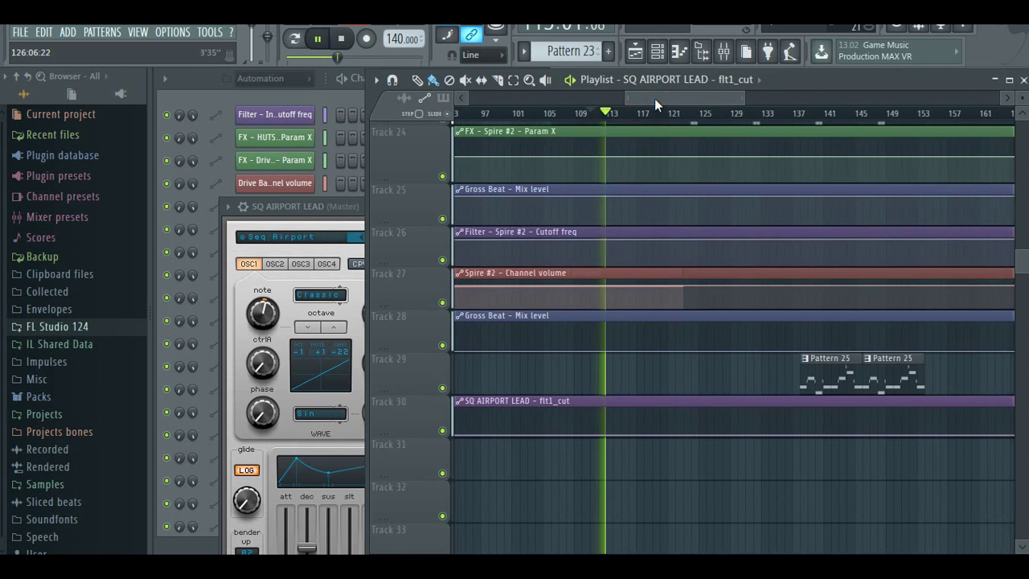
left_click_drag(647, 97, 650, 97)
left_click_drag(745, 101, 708, 103)
left_click_drag(402, 429, 402, 504)
left_click_drag(604, 503, 608, 496)
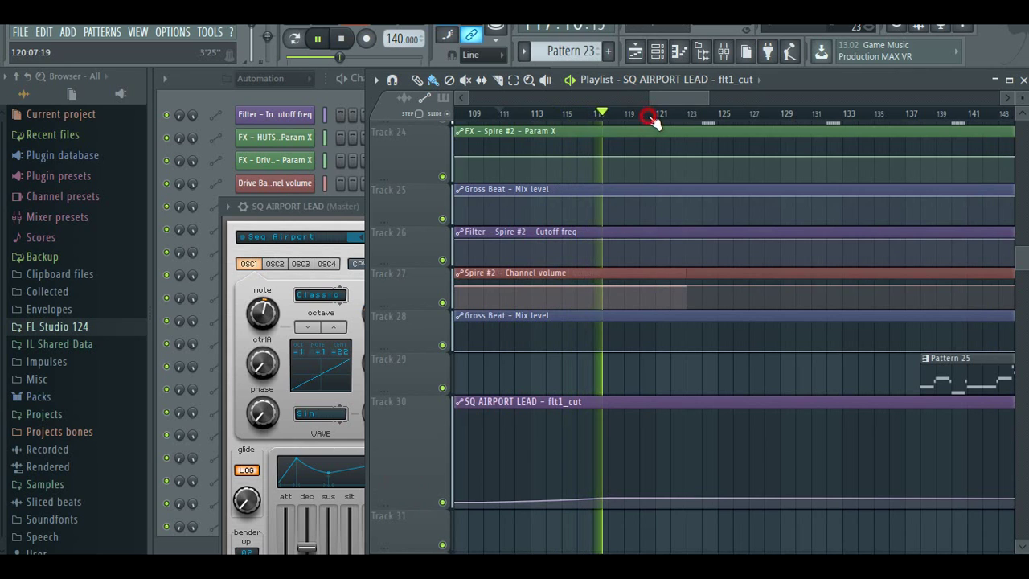
- Add flt1_cut points at bars 122 and 138, bend the rise between them into a late upward curve, and add a higher point at bar 138
left_click(671, 496)
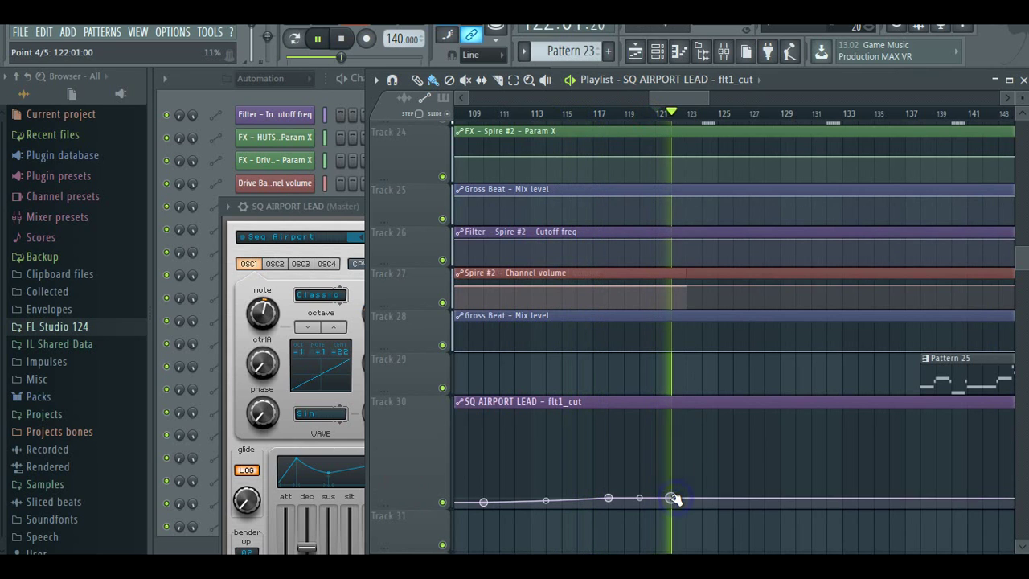
left_click(922, 436)
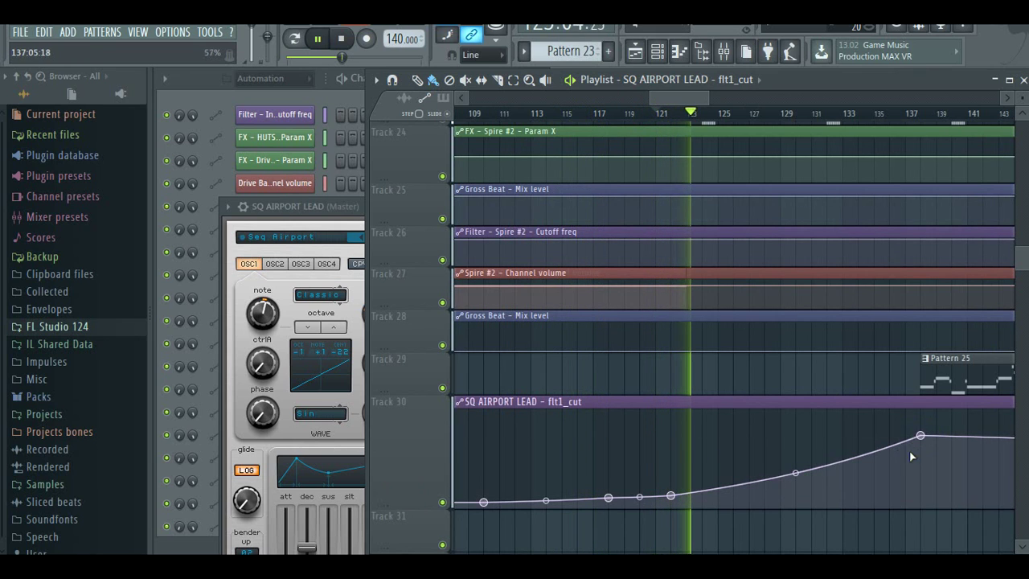
left_click_drag(796, 473, 799, 515)
right_click(924, 415)
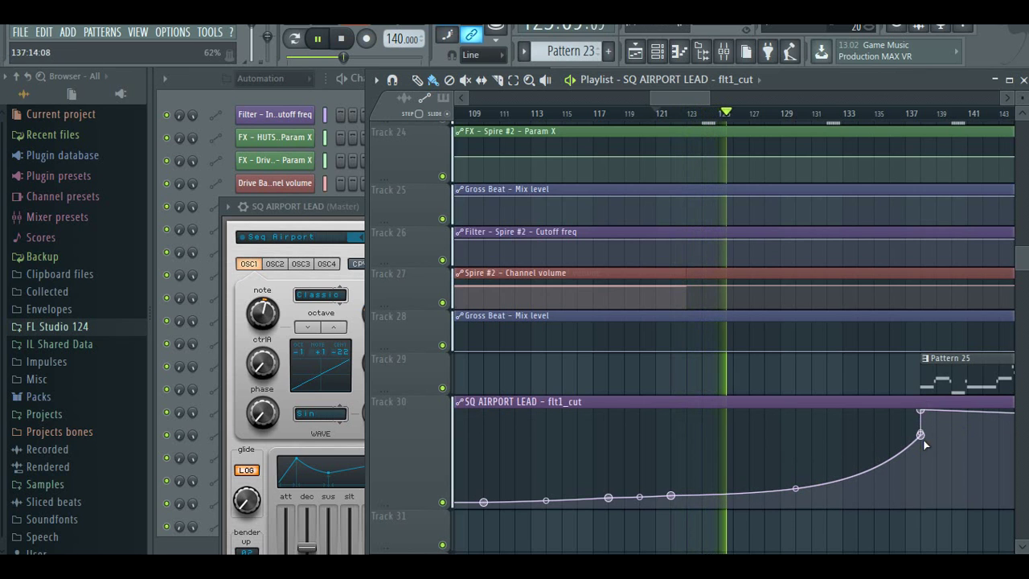
- Shape the flt1_cut automation into a curved descent from bar 138 to the end of the last Pattern 25 clip on Track 29
left_click(851, 117)
left_click_drag(690, 99, 777, 380)
mouse_move(730, 467)
left_mouse_down()
mouse_move(728, 484)
mouse_move(728, 456)
left_mouse_up()
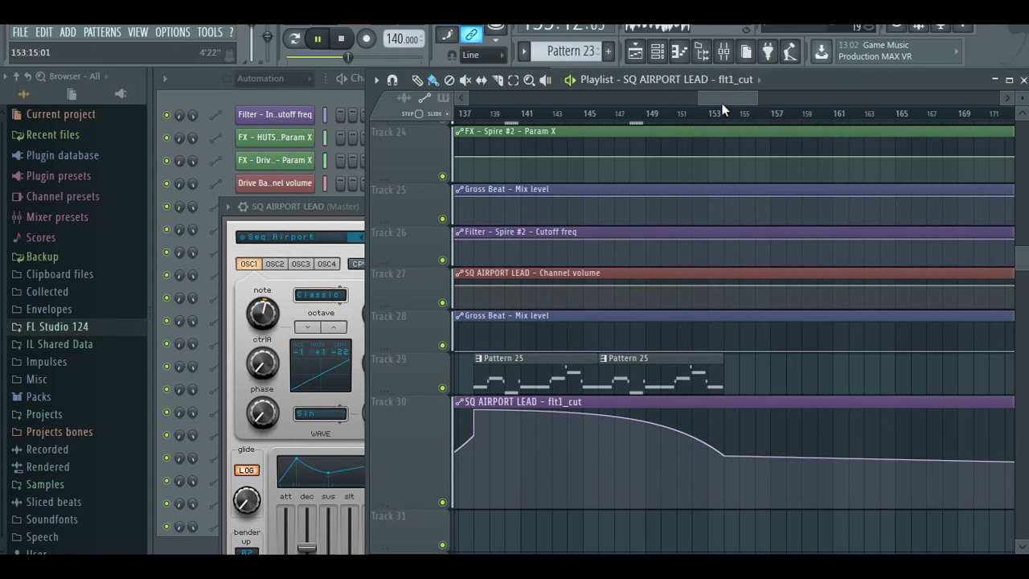
- Lower the base point of the flt1_cut jump at bar 138 on Track 30
left_click(690, 101)
left_click_drag(690, 103, 688, 106)
left_click_drag(815, 438, 818, 450)
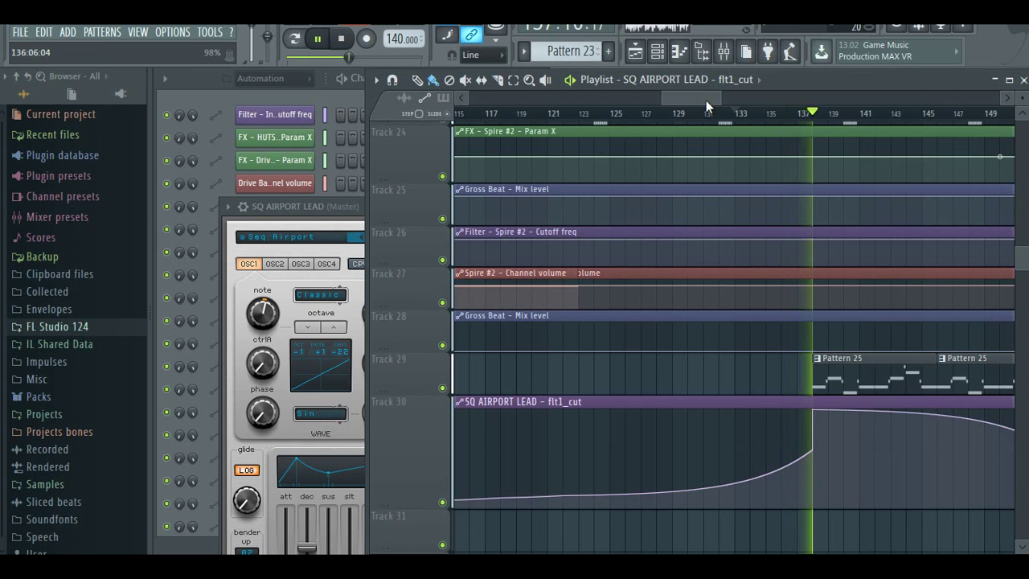
left_click_drag(722, 99, 754, 98)
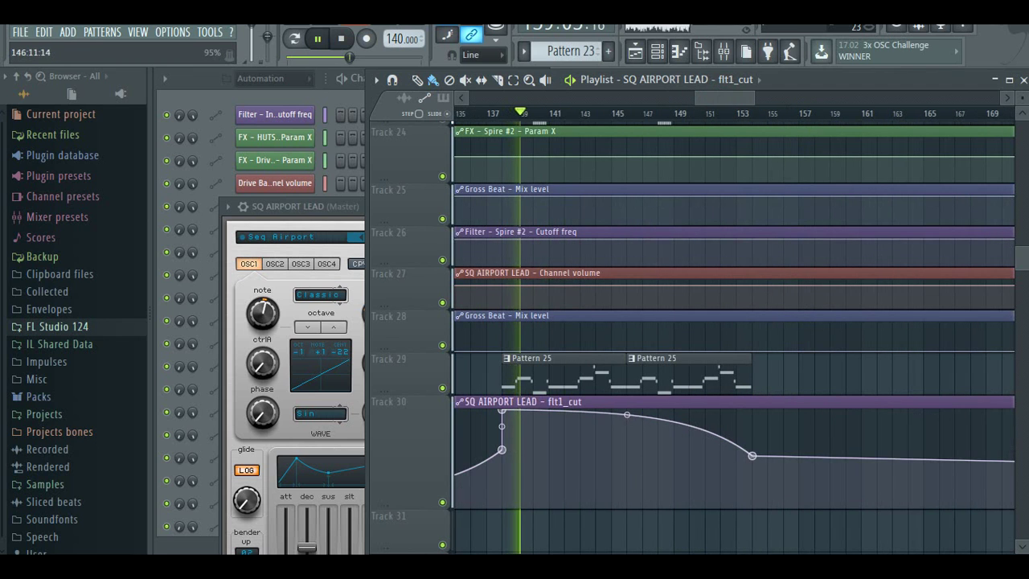
- Open Pattern 25's channels and lower the SQ AIRPORT LEAD channel volume automation on Track 27 to 53% at bar 137
left_click(279, 92)
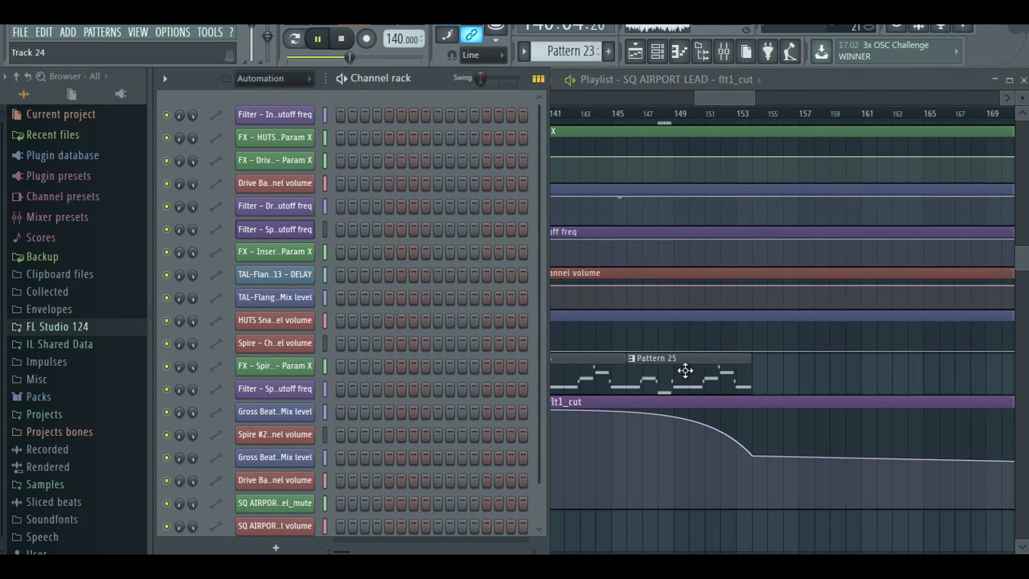
double_click(549, 362)
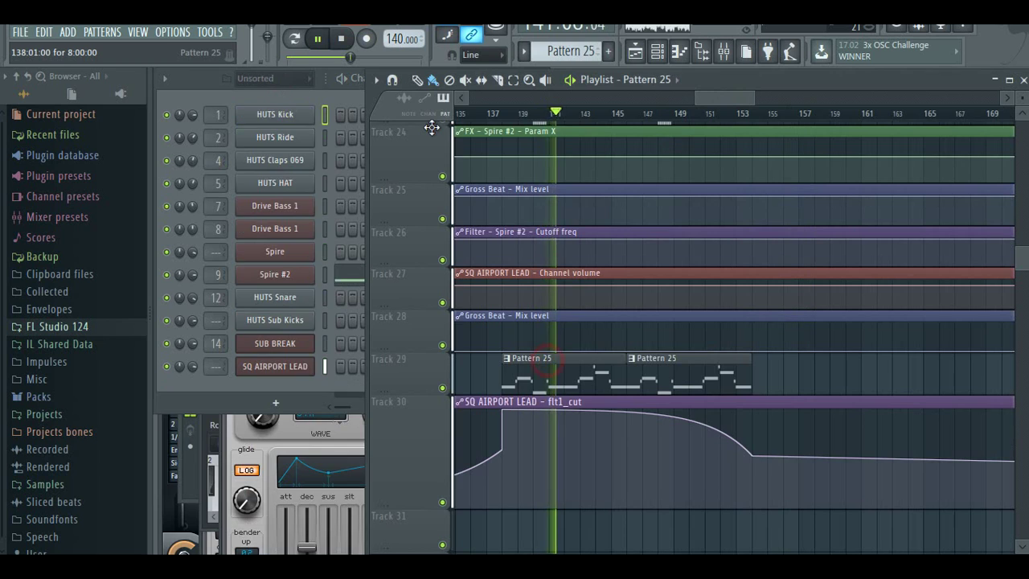
left_click(192, 367)
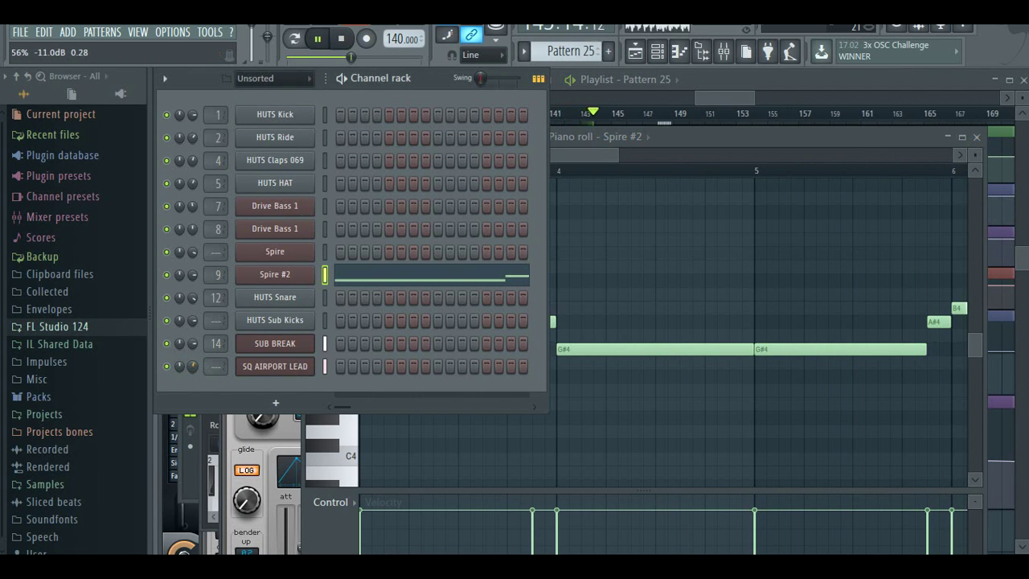
left_click(720, 98)
double_click(552, 377)
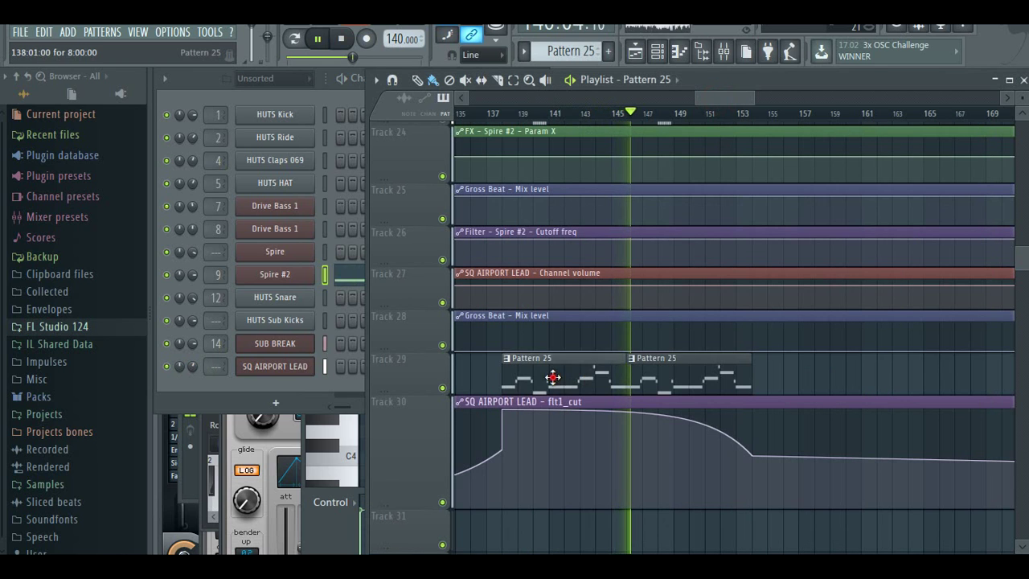
left_click(358, 94)
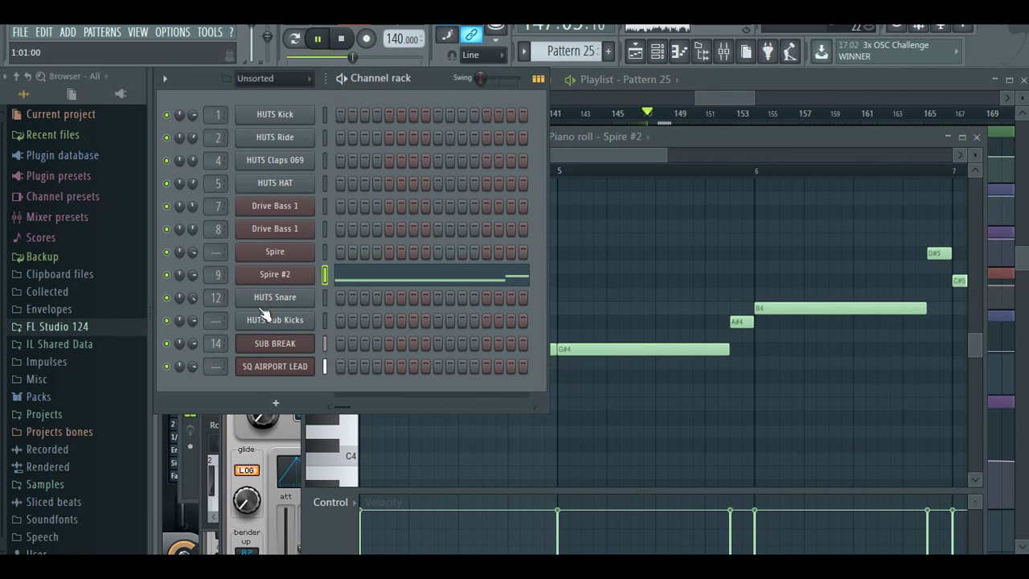
left_click(717, 96)
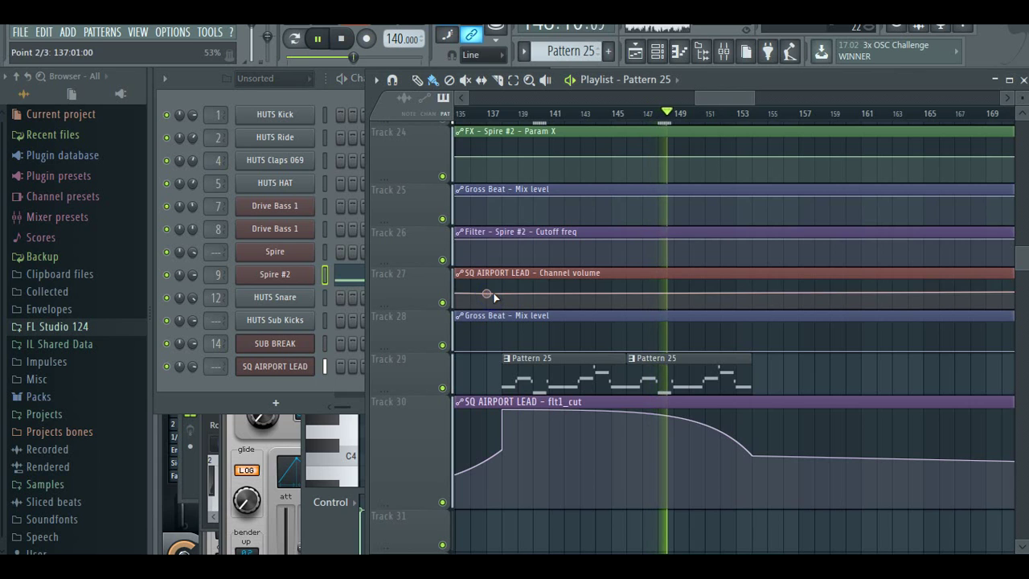
left_click(487, 295)
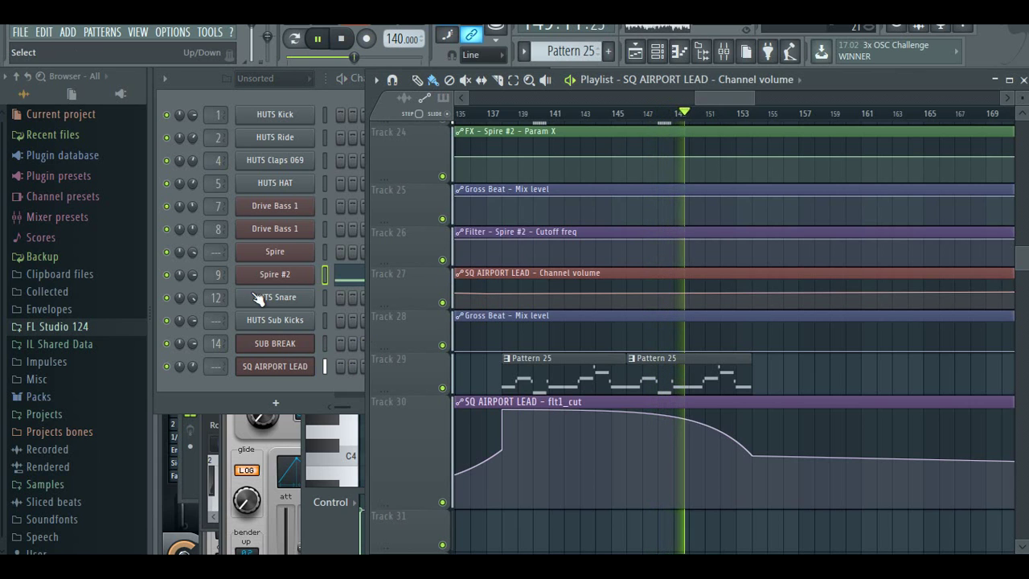
- Create an automation clip for the Spire #2 channel volume and bring its section around bar 138 into view
left_click(194, 277)
right_click(193, 277)
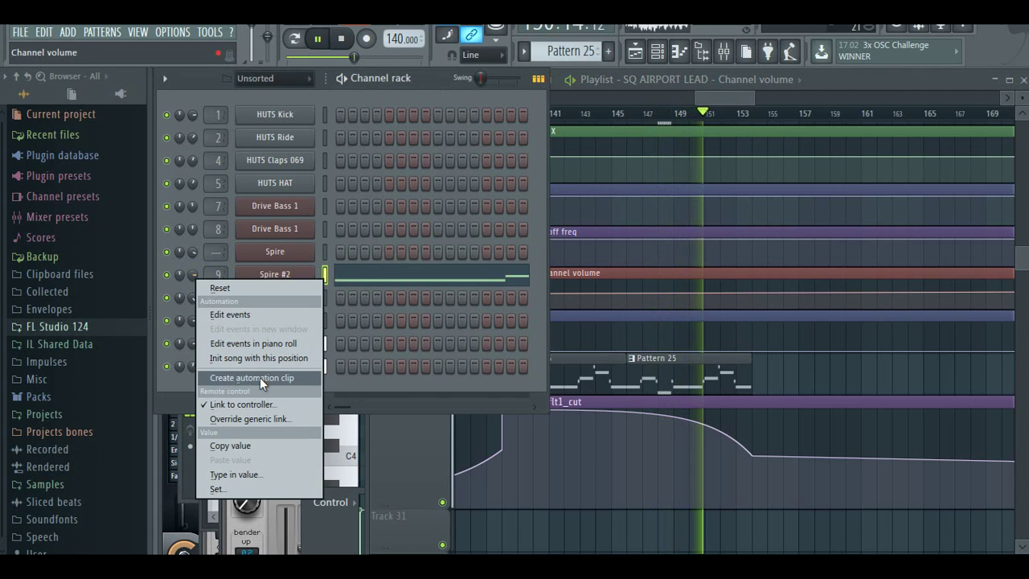
left_click(260, 377)
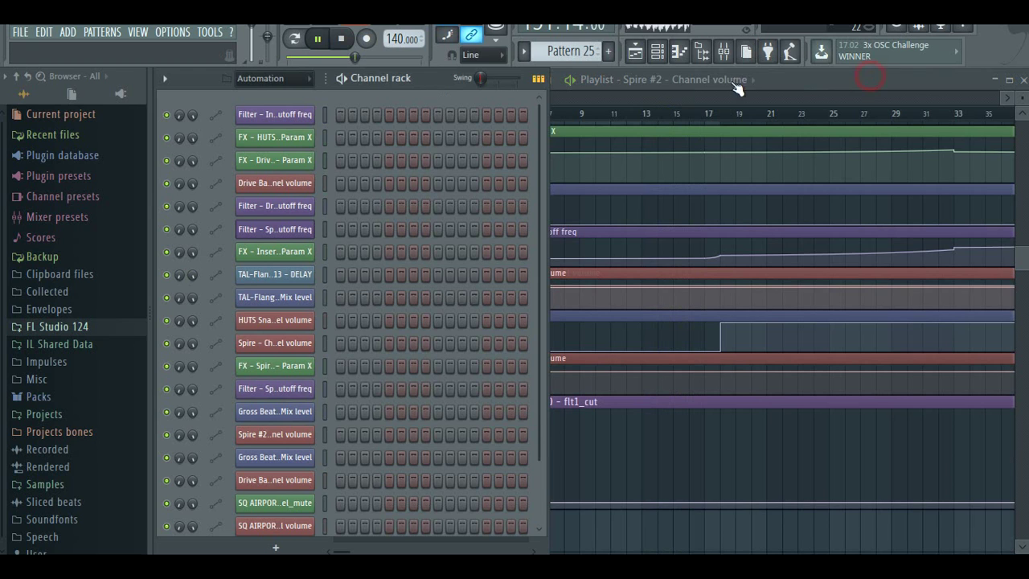
left_click(734, 84)
left_click(667, 98)
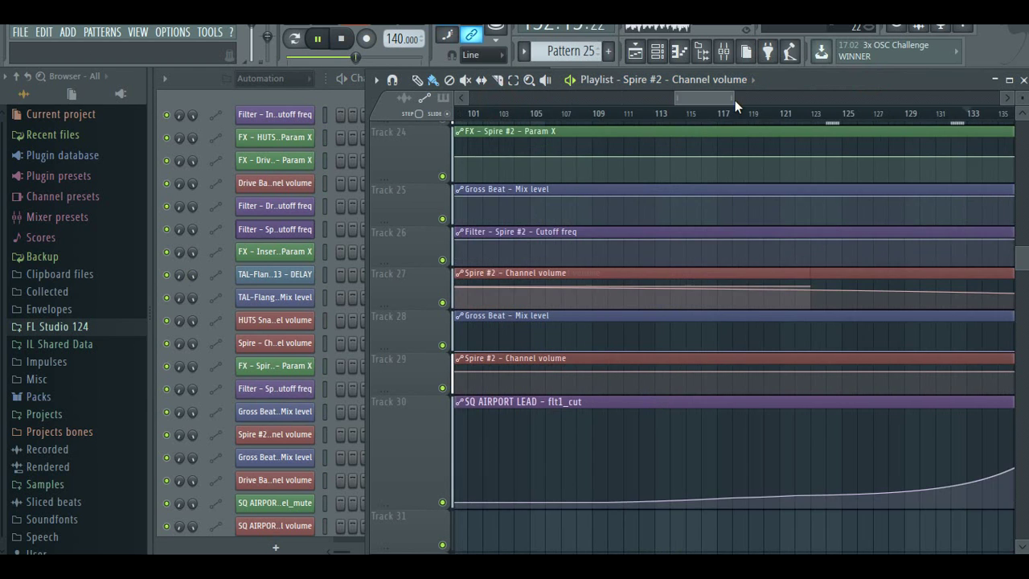
left_click(740, 101)
scroll(730, 105, "left", 2)
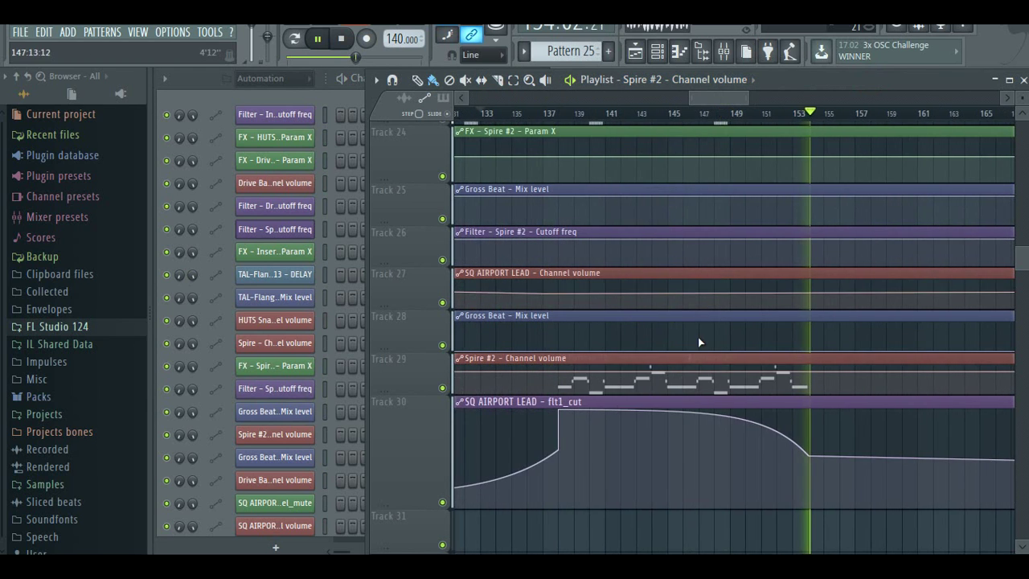
scroll(683, 331, "down", 2)
scroll(664, 364, "down", 1)
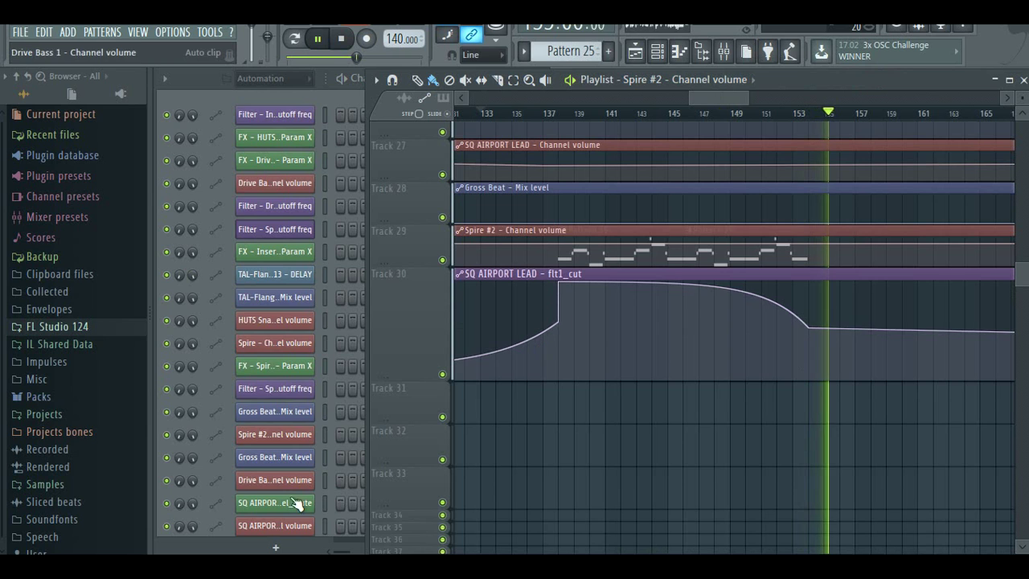
scroll(289, 511, "down", 3)
left_click(275, 516)
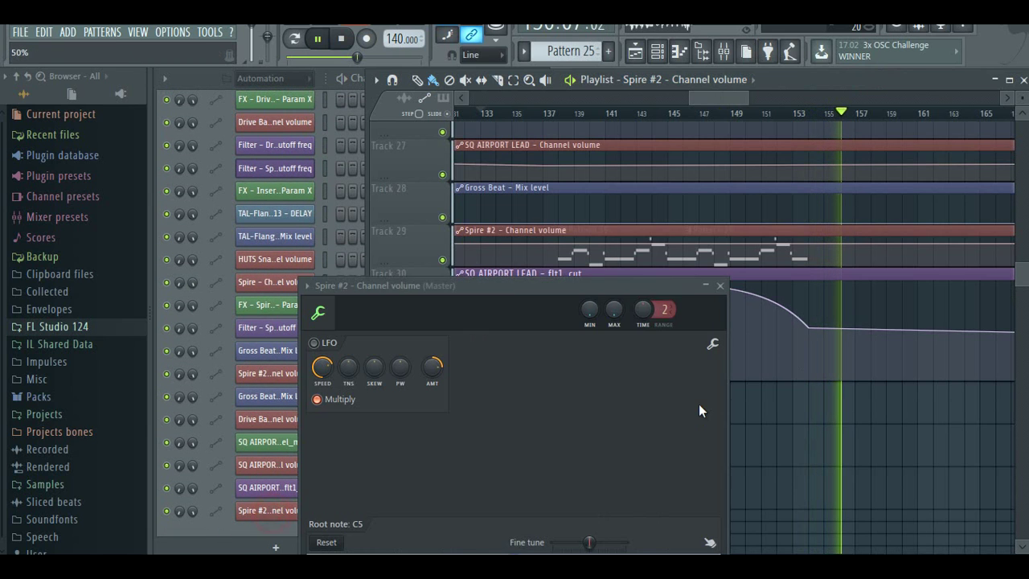
left_click(911, 431)
left_click_drag(732, 393, 410, 384)
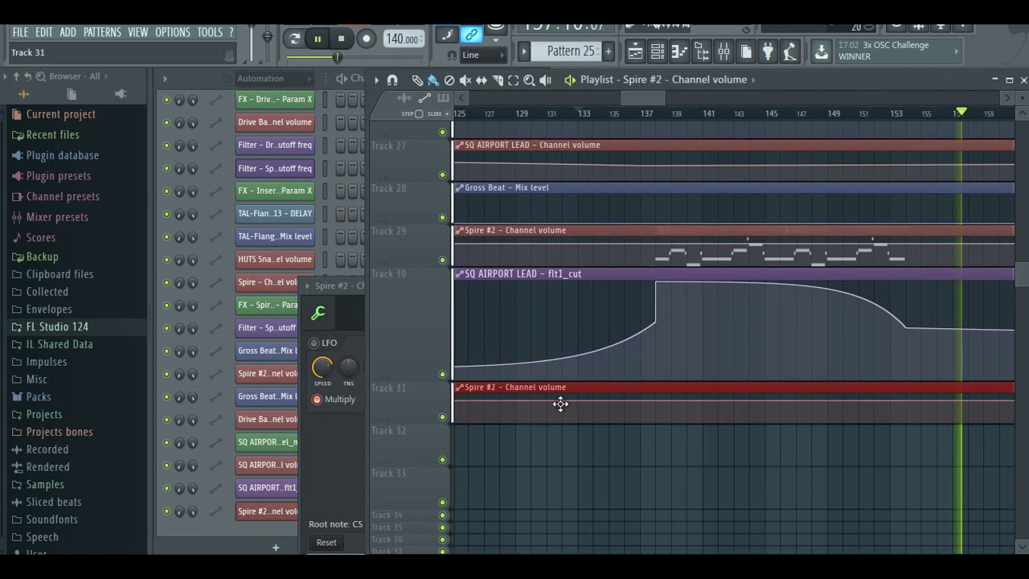
right_click(592, 389)
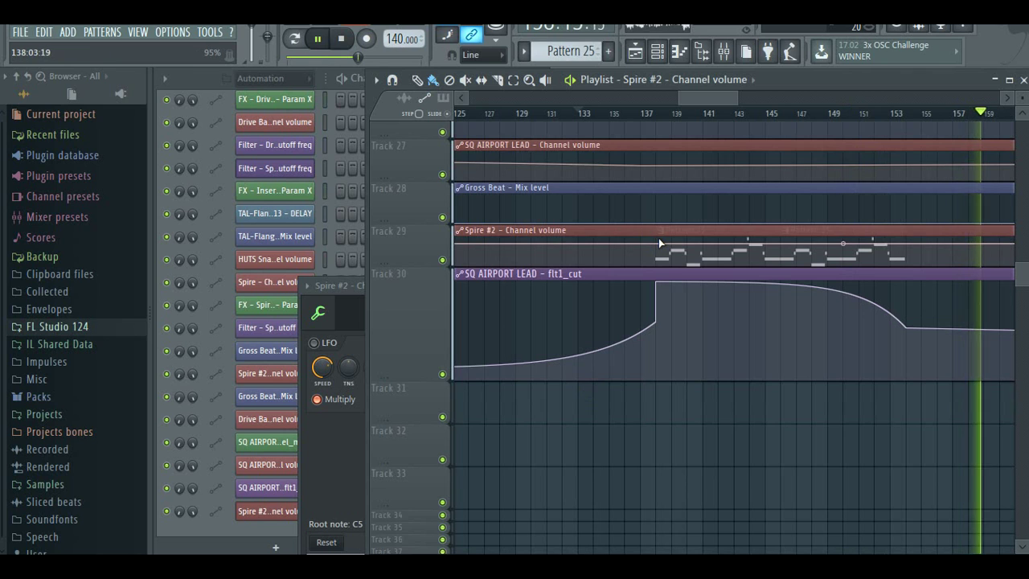
- Shape the Spire #2 channel volume automation on Track 29 with a step up at bar 138 and a curved descent to about bar 154
right_click(655, 240)
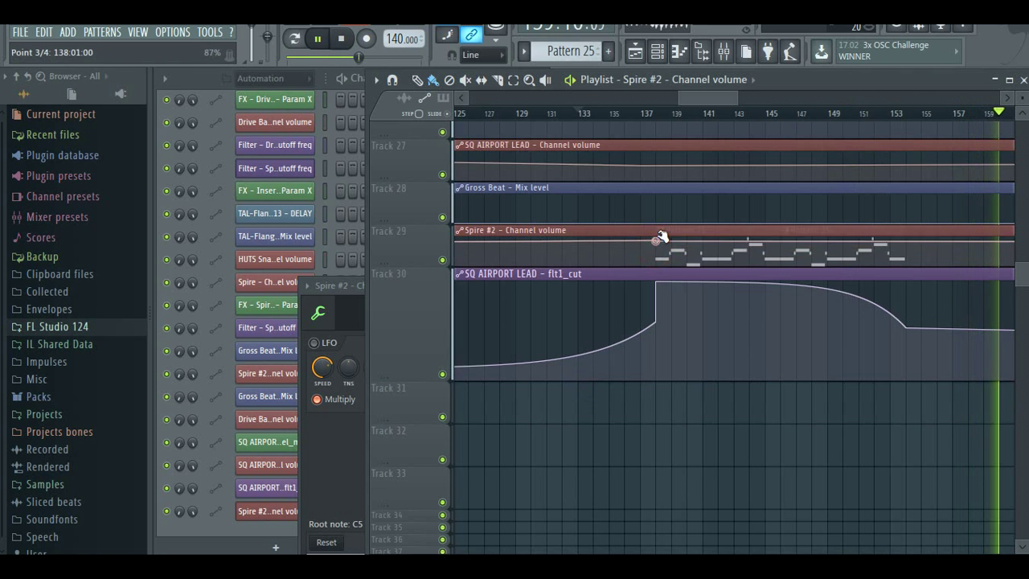
left_click(659, 134)
right_click(780, 239)
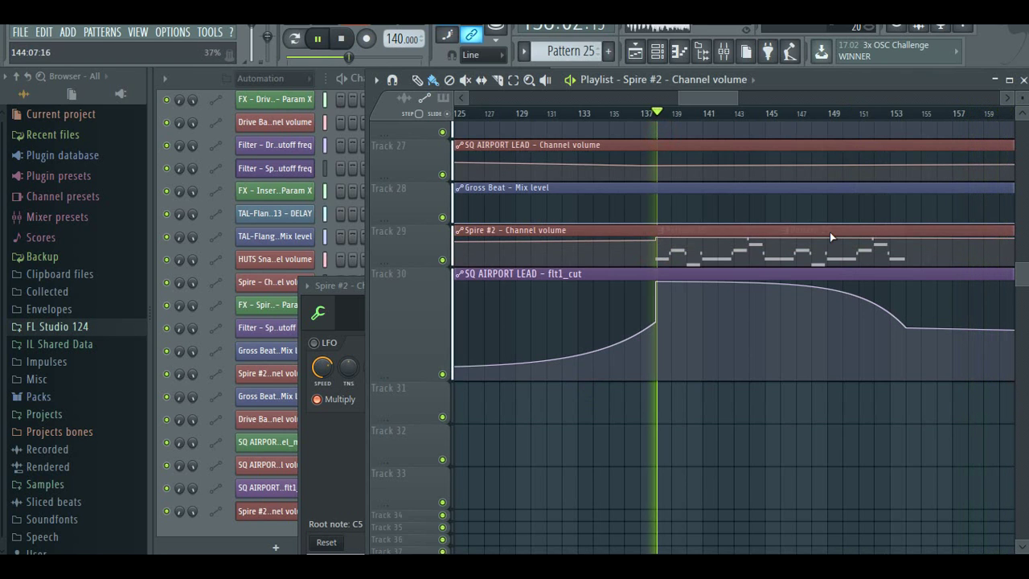
right_click(900, 243)
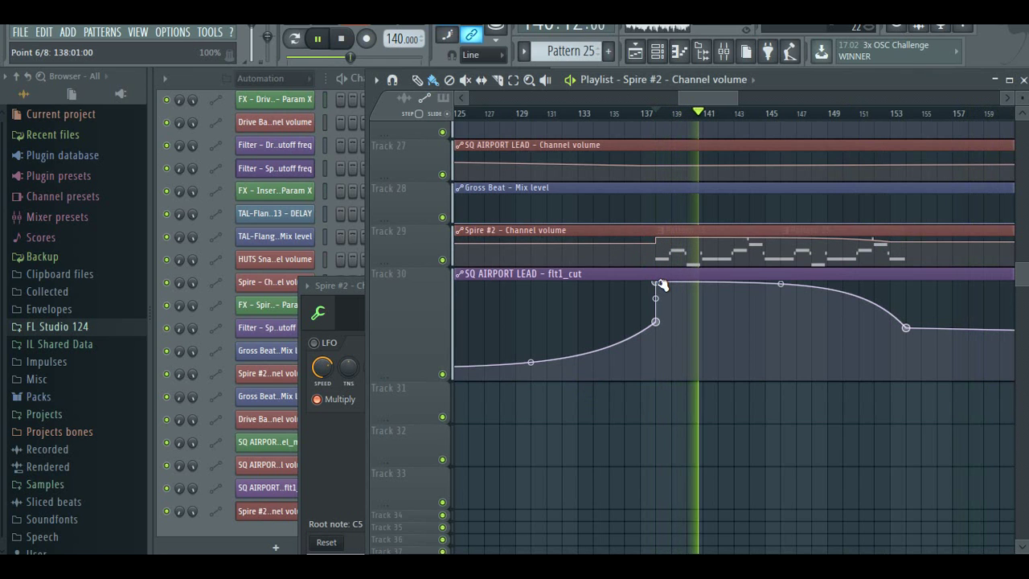
- Slightly lower the upper flt1_cut point at bar 138 and the point at bar 154 on Track 30
left_click_drag(656, 281, 656, 286)
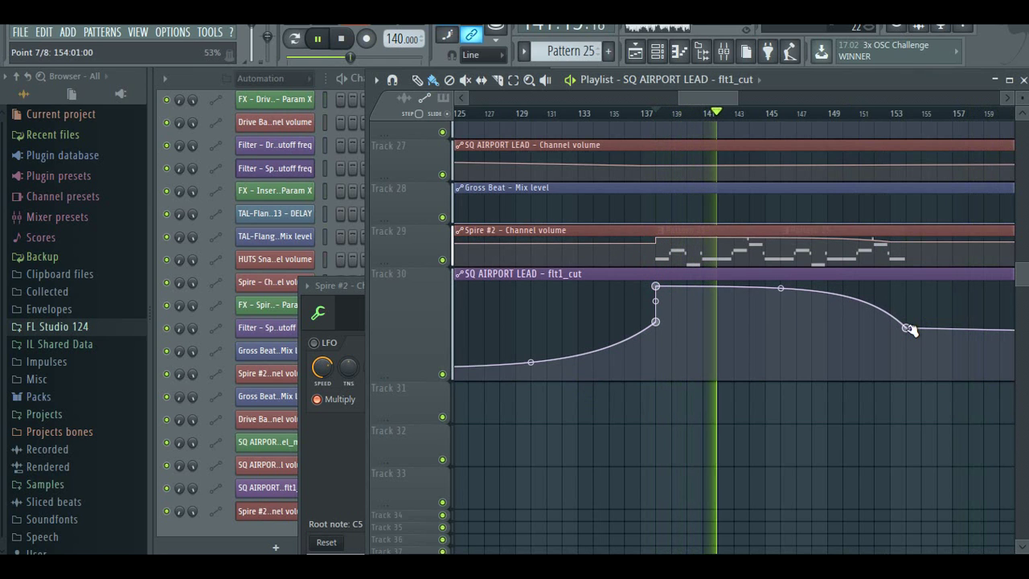
scroll(817, 268, "up", 2)
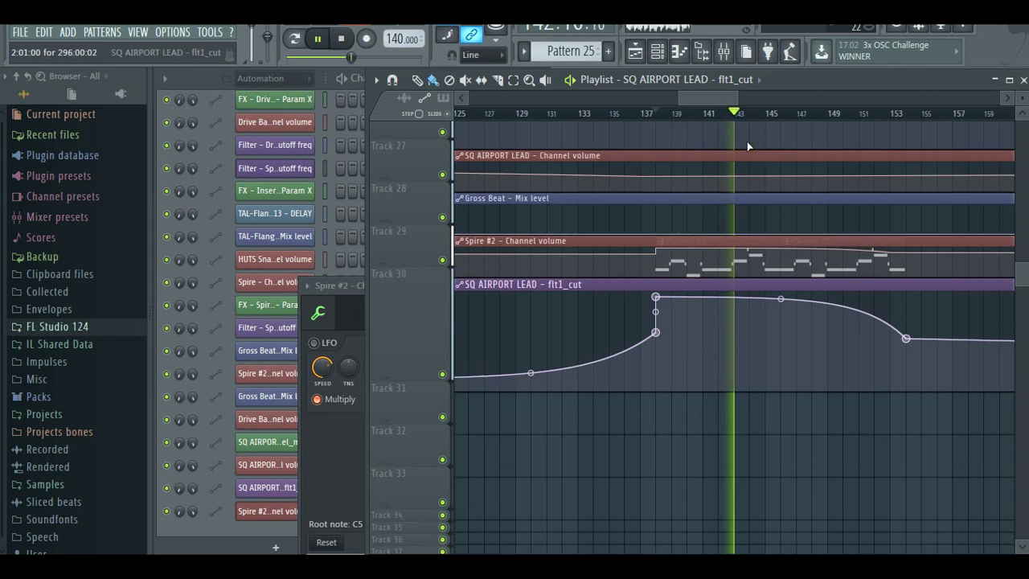
mouse_move(739, 98)
left_mouse_down()
mouse_move(759, 98)
mouse_move(749, 98)
left_mouse_up()
left_click_drag(528, 418, 527, 427)
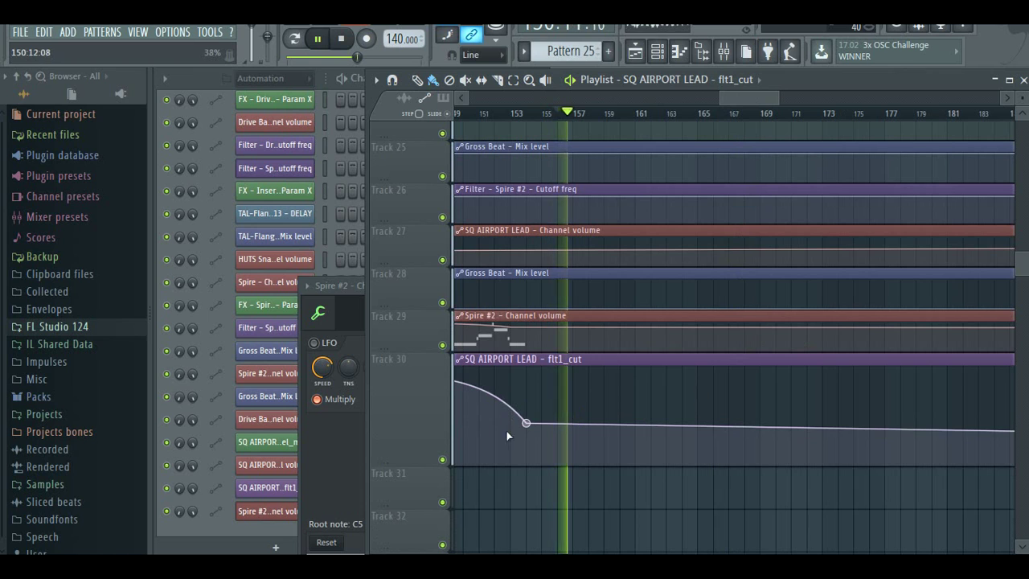
left_click_drag(527, 424, 526, 430)
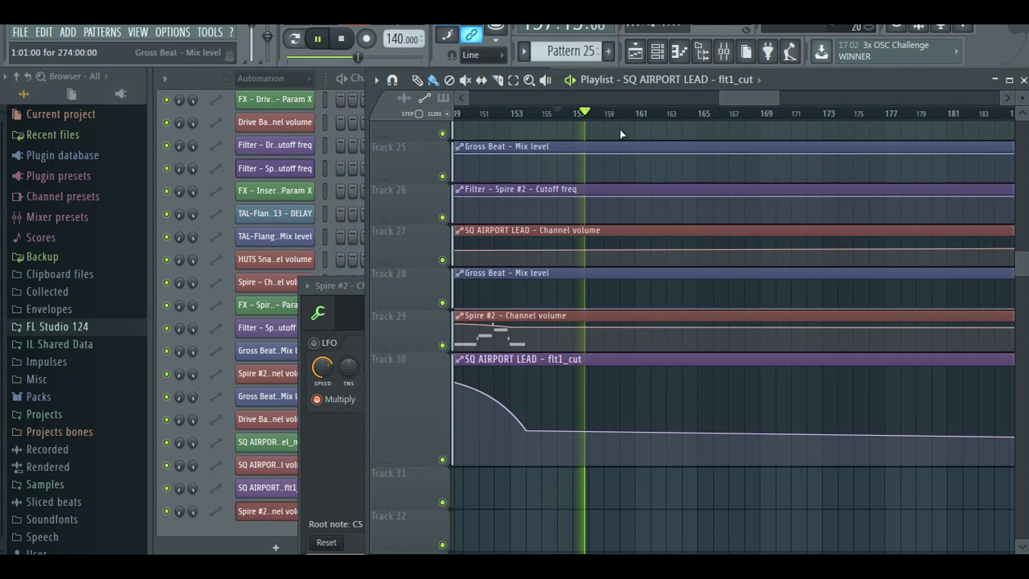
- Add flt1_cut points at about bars 163 and 177, raising the first slightly and the second close to the maximum
left_click(652, 114)
right_click(651, 432)
left_click_drag(653, 431, 667, 413)
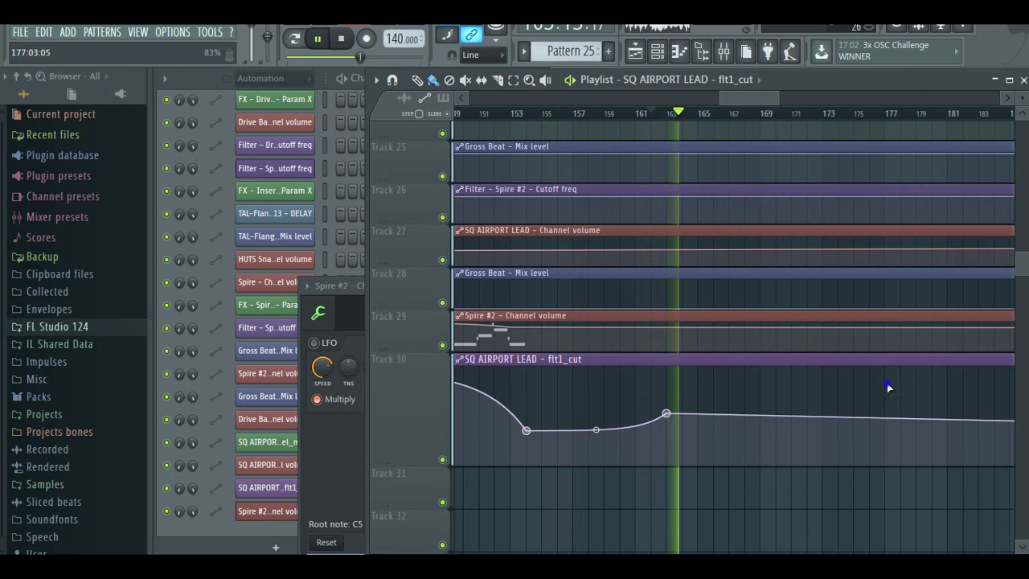
right_click(887, 383)
left_click_drag(887, 382, 884, 368)
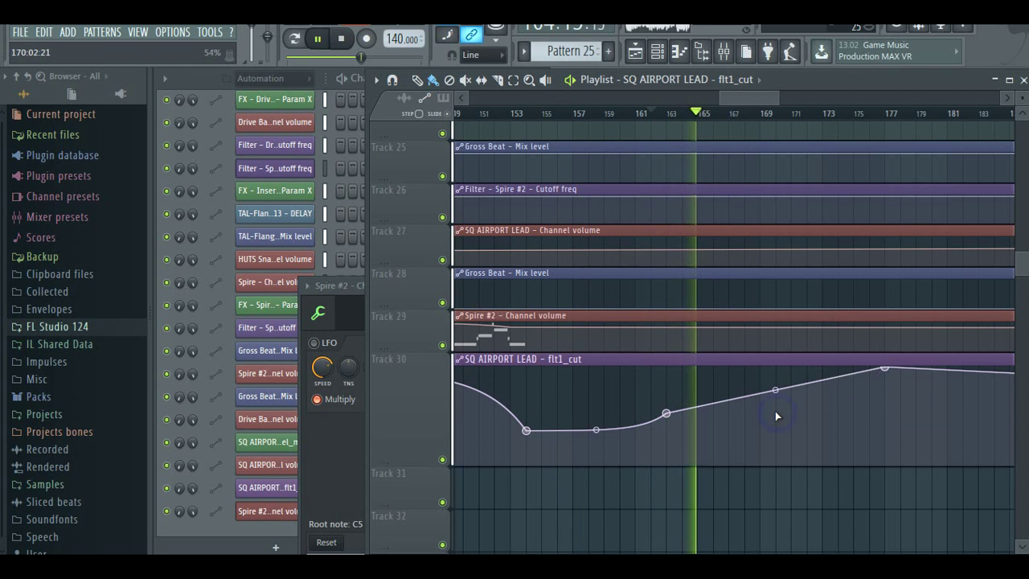
- Add a flt1_cut point at bar 226 on Track 30 with a value of 100%
scroll(844, 169, "up", 2)
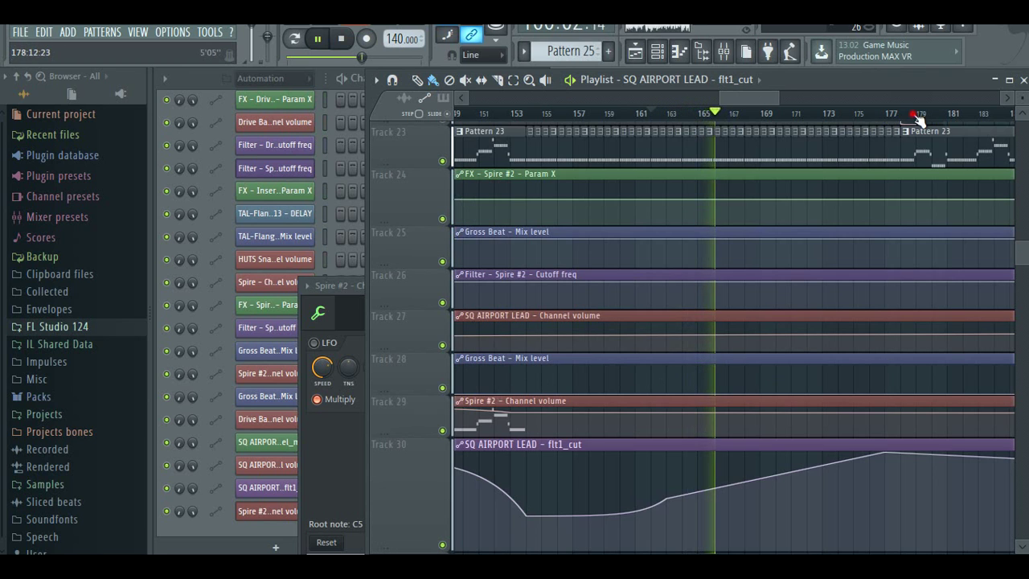
left_click_drag(754, 96, 754, 485)
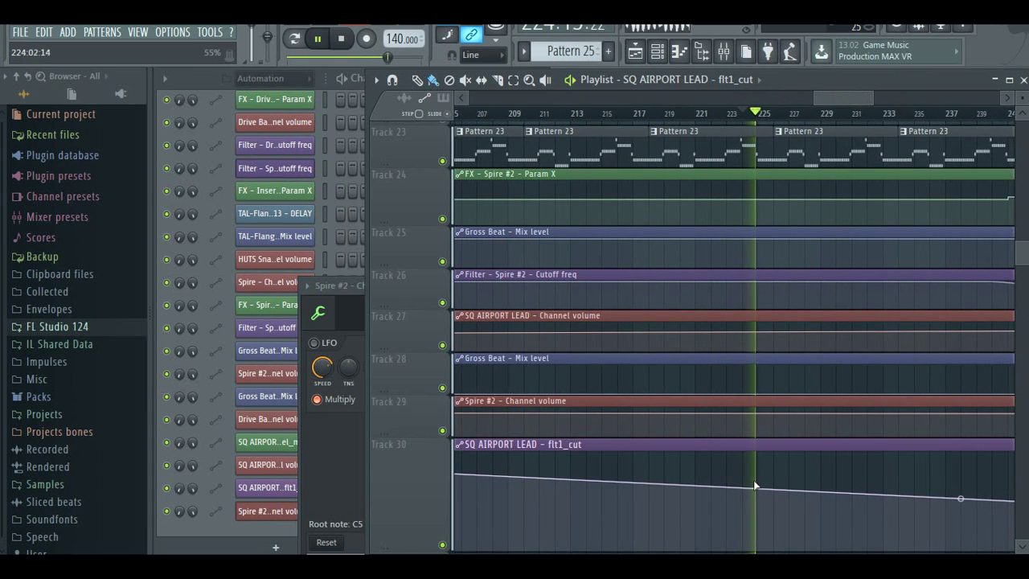
right_click(772, 460)
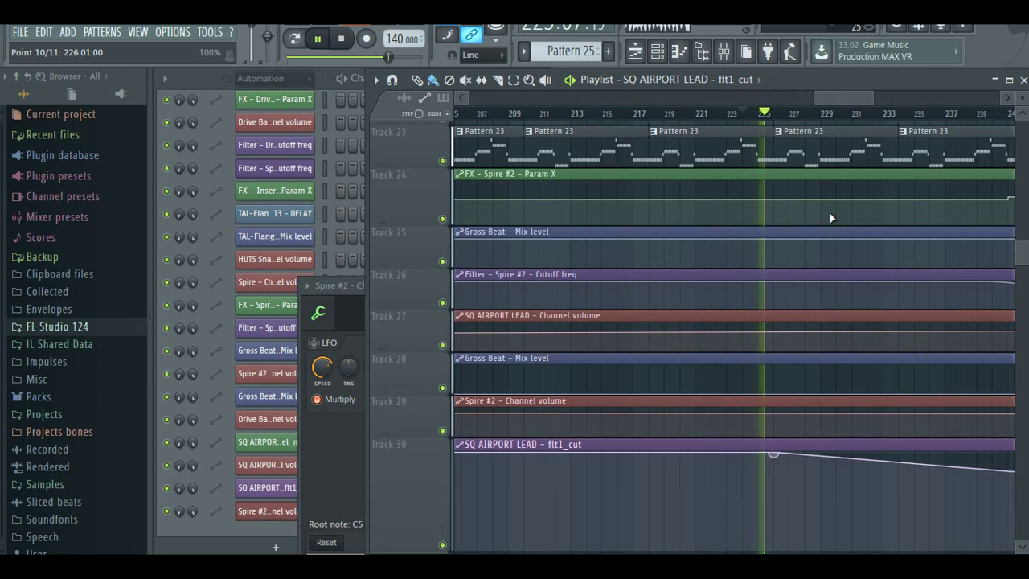
- Add a flt1_cut point at about bar 242, bend the descent from bar 226 into a downward curve, and lower its end point
left_click_drag(852, 102, 869, 104)
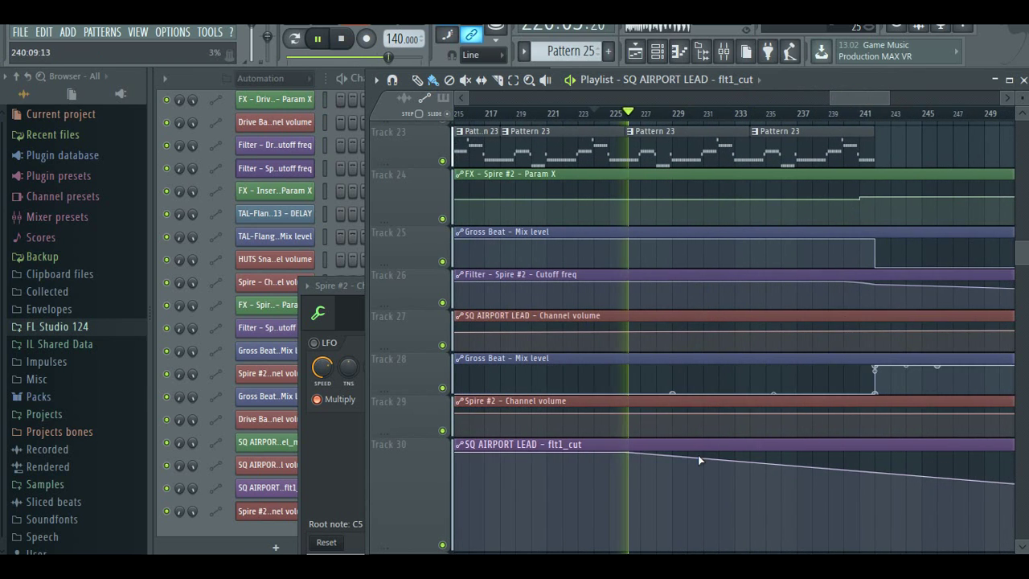
right_click(874, 483)
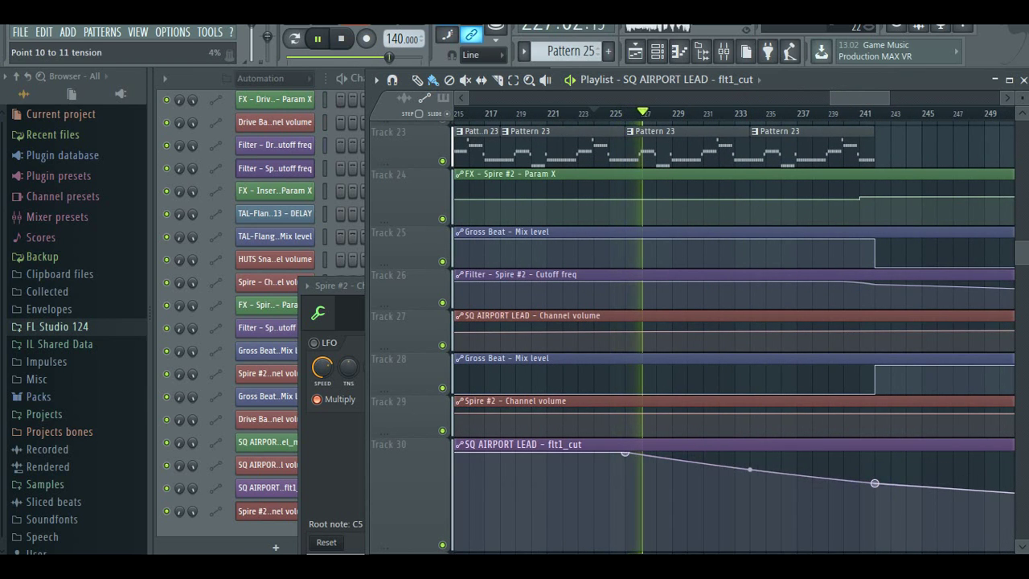
left_click_drag(759, 462, 874, 477)
scroll(869, 432, "down", 1)
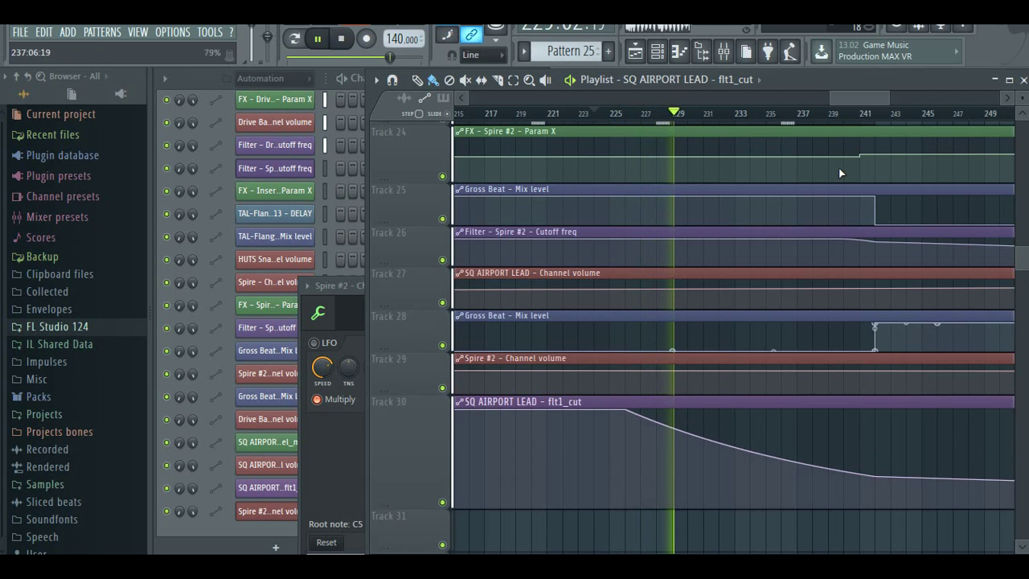
left_click(839, 114)
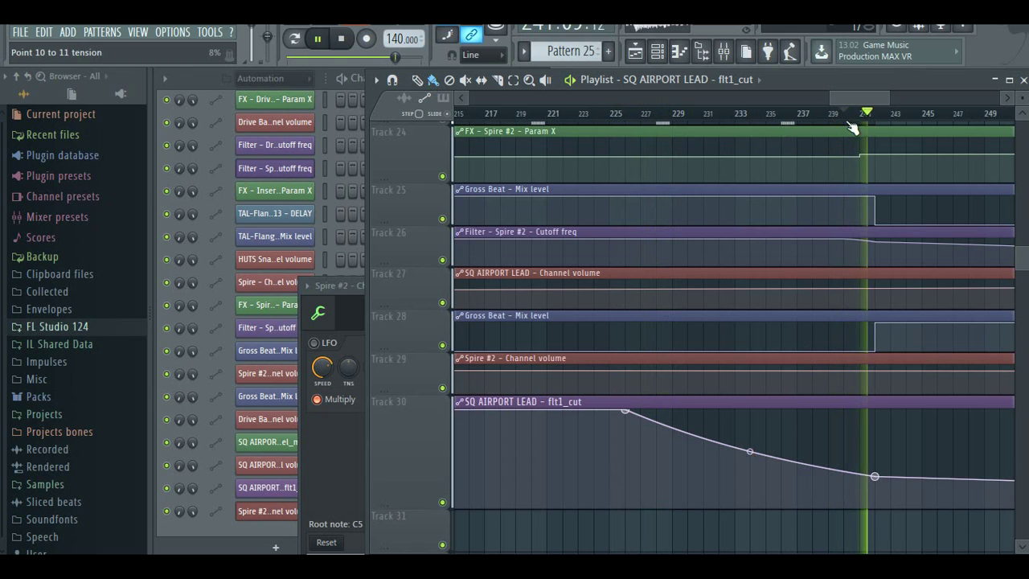
left_click_drag(874, 477, 874, 483)
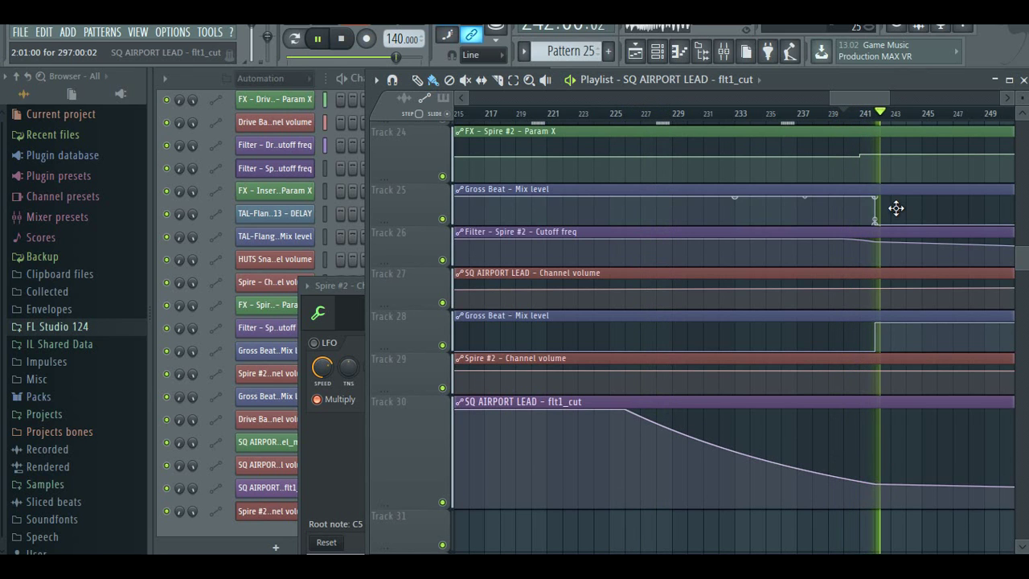
- Solo Track 15 and unmute the SQ AIRPORT LEAD del_mute clip's track to listen to the lead around bar 59
left_click_drag(871, 98, 671, 119)
left_click(604, 114)
left_click(603, 114)
scroll(855, 291, "up", 12)
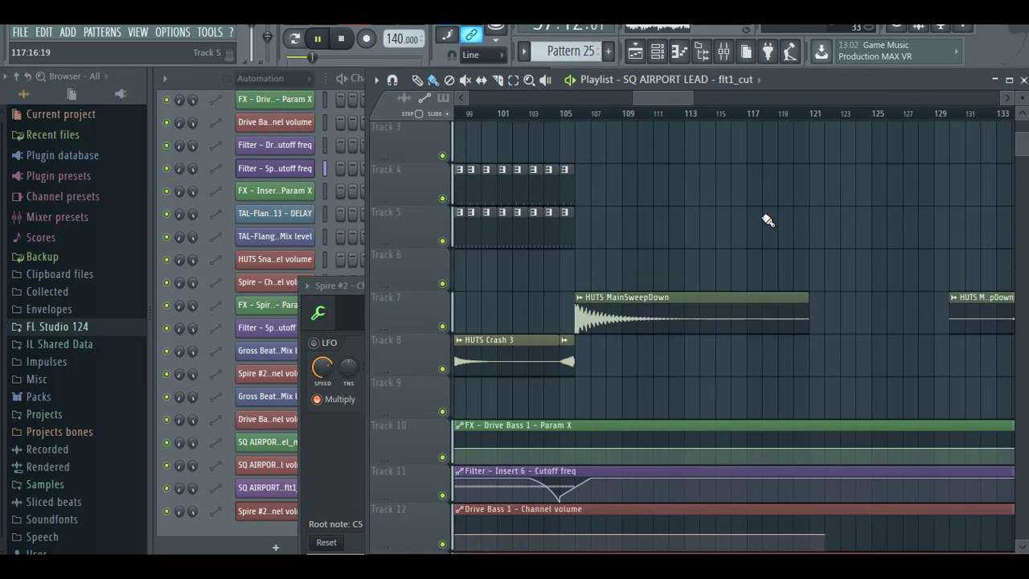
left_click_drag(670, 103, 557, 101)
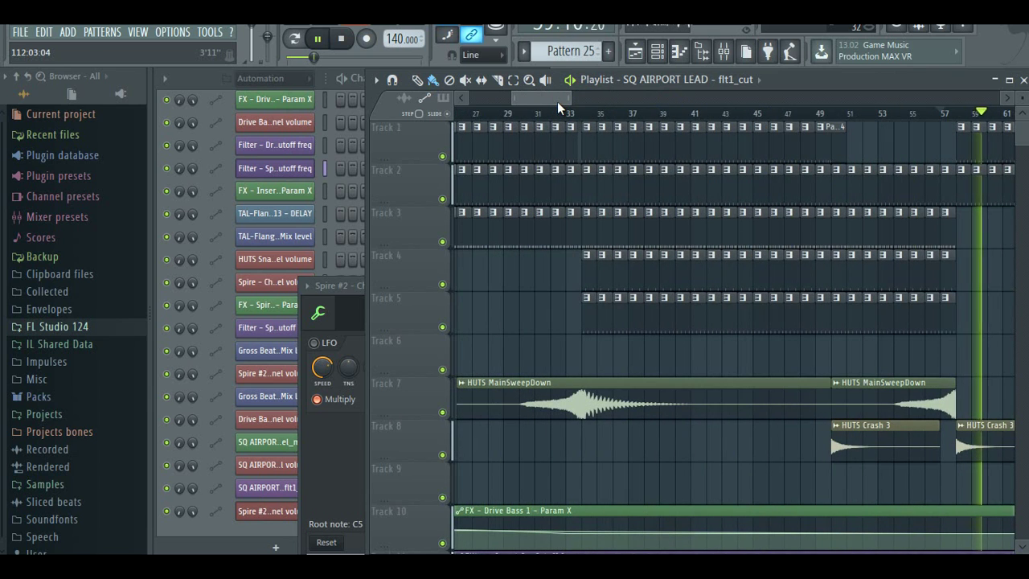
scroll(523, 319, "down", 3)
scroll(523, 297, "down", 3)
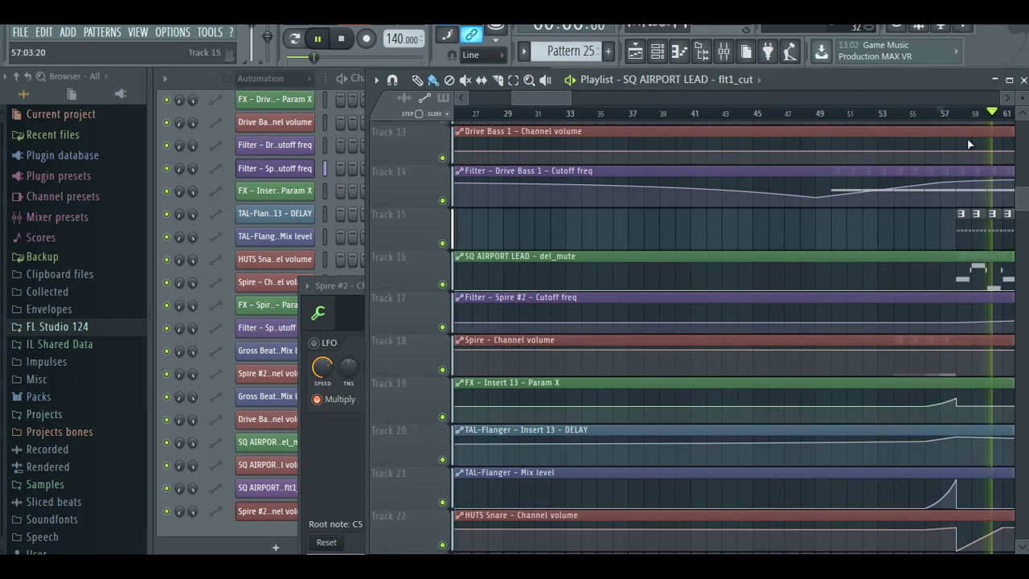
left_click_drag(552, 99, 563, 103)
right_click(443, 243)
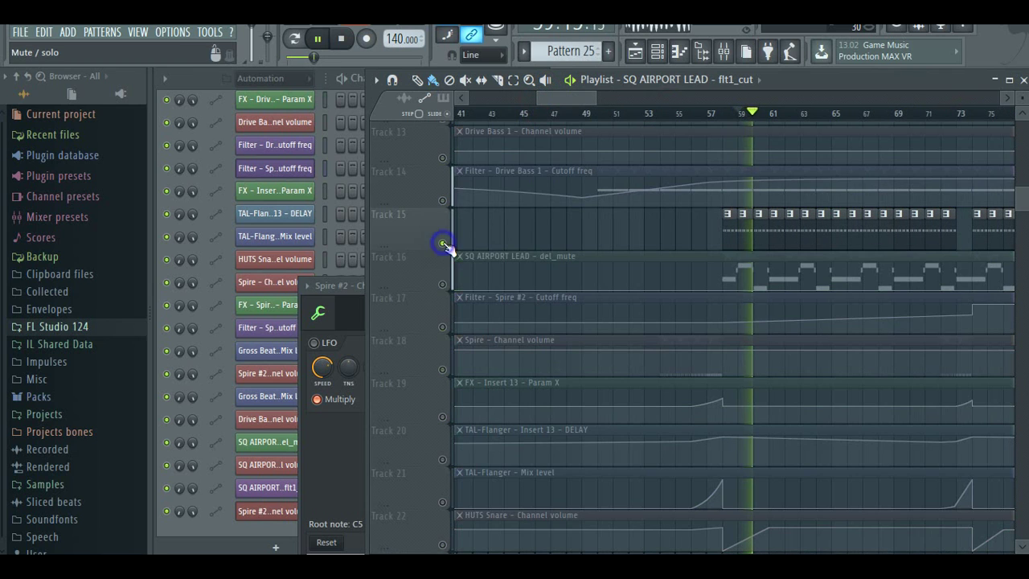
left_click(443, 284)
- Unmute Tracks 23 to 30 one by one while listening for changes in the lead
scroll(442, 289, "down", 6)
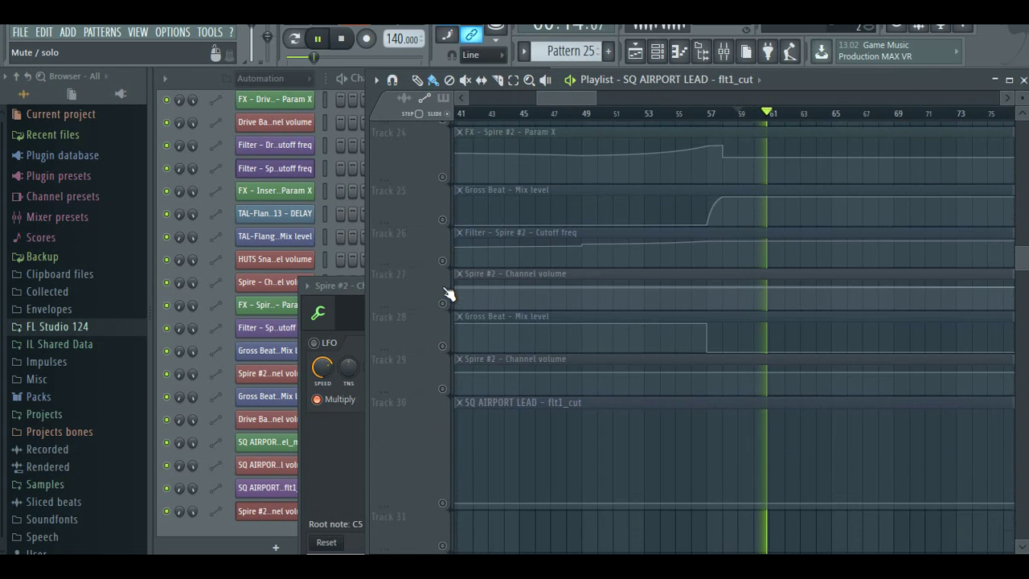
scroll(442, 287, "down", 1)
left_click(443, 330)
left_click(443, 217)
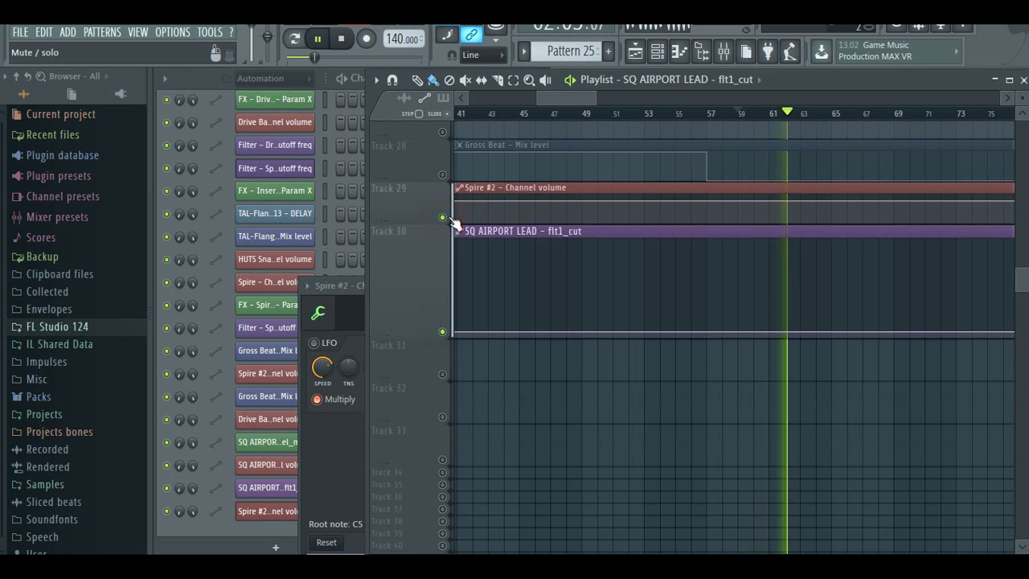
left_click(442, 177)
scroll(440, 219, "up", 2)
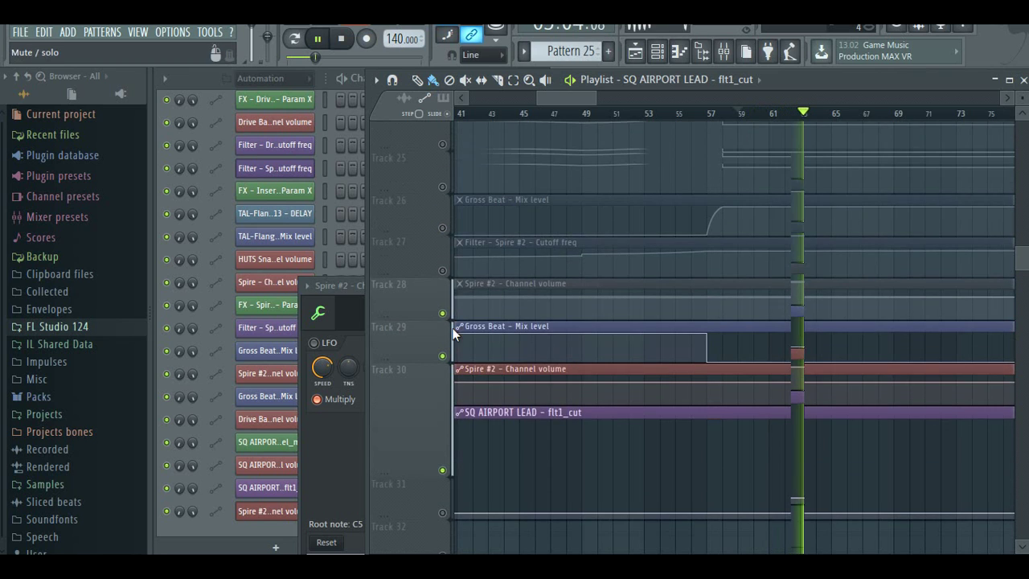
left_click(442, 344)
left_click(444, 242)
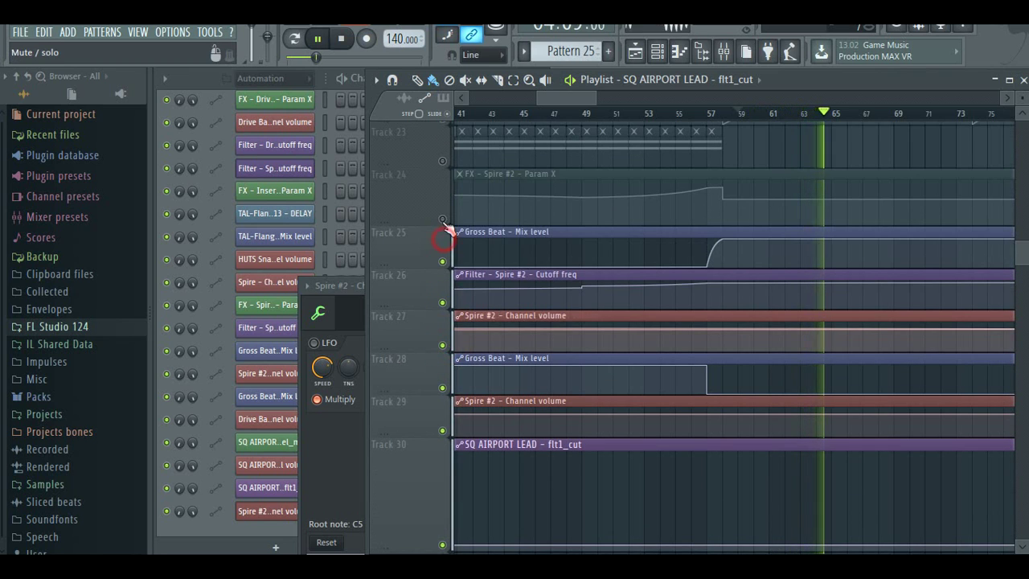
left_click(444, 208)
left_click(443, 166)
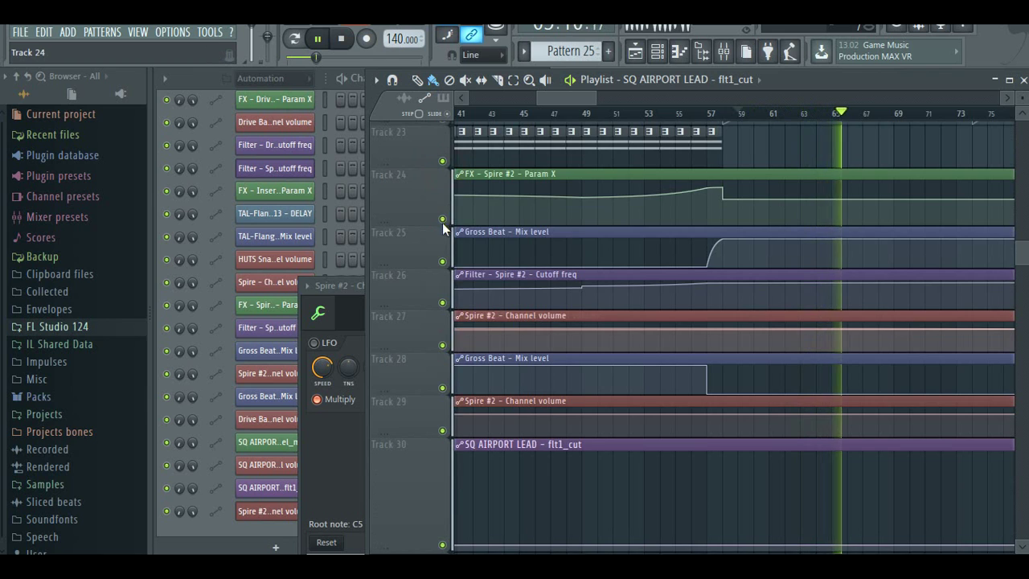
- Unmute Tracks 17 to 22 one by one while the lead keeps playing
scroll(442, 223, "up", 4)
left_click(442, 288)
left_click(442, 246)
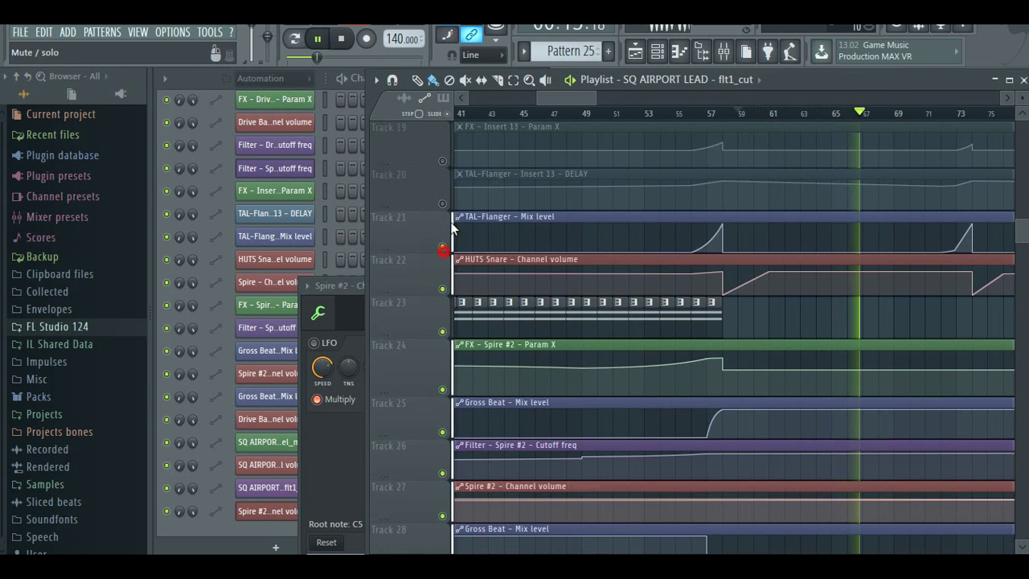
left_click(442, 203)
left_click(442, 161)
scroll(456, 205, "up", 1)
scroll(454, 217, "up", 4)
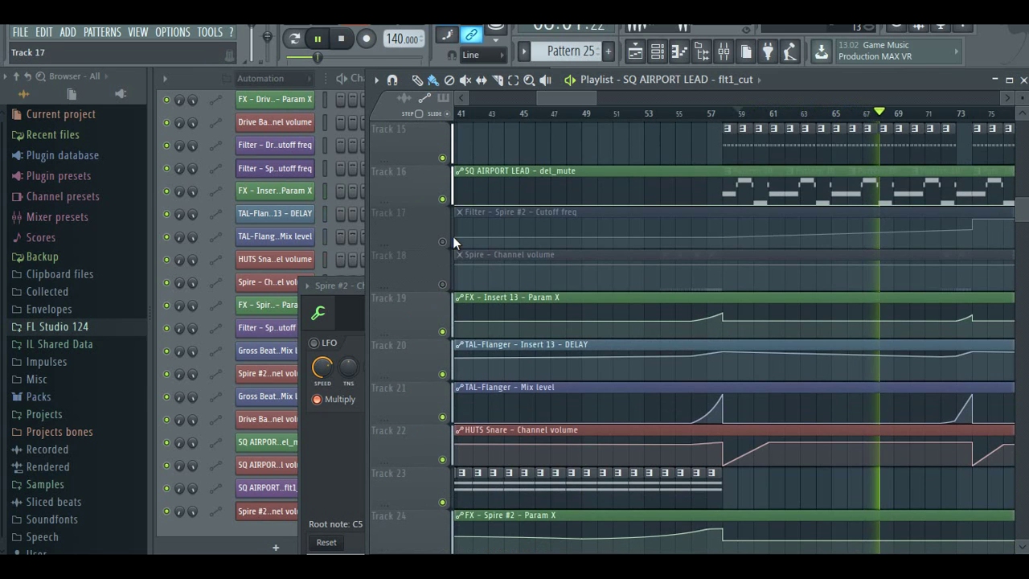
left_click(443, 287)
left_click(442, 242)
scroll(455, 254, "up", 2)
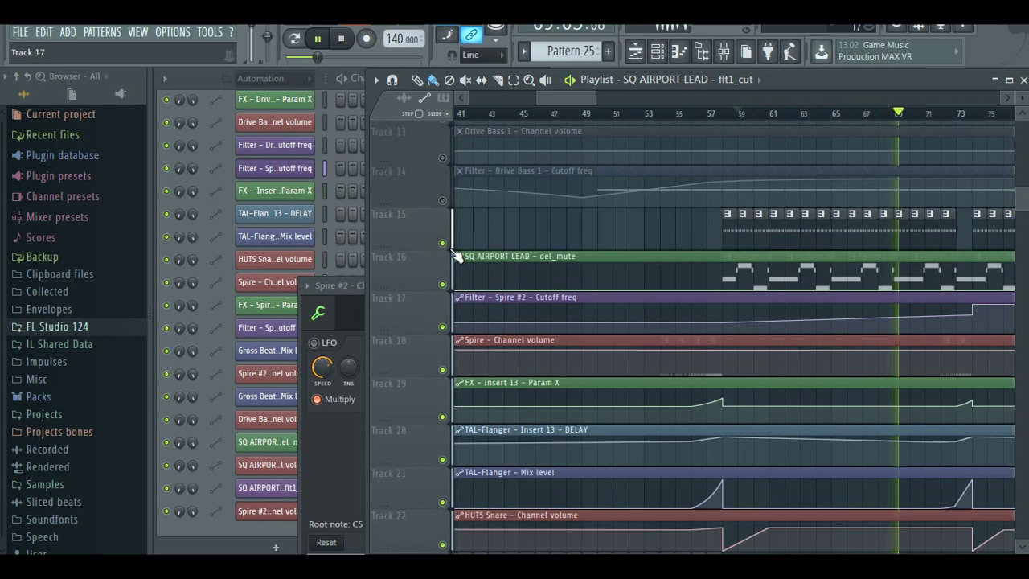
- Toggle Tracks 18 and 17 off and on to compare their effect on the lead, and replay from about bar 59
left_click(443, 370)
left_click(443, 370)
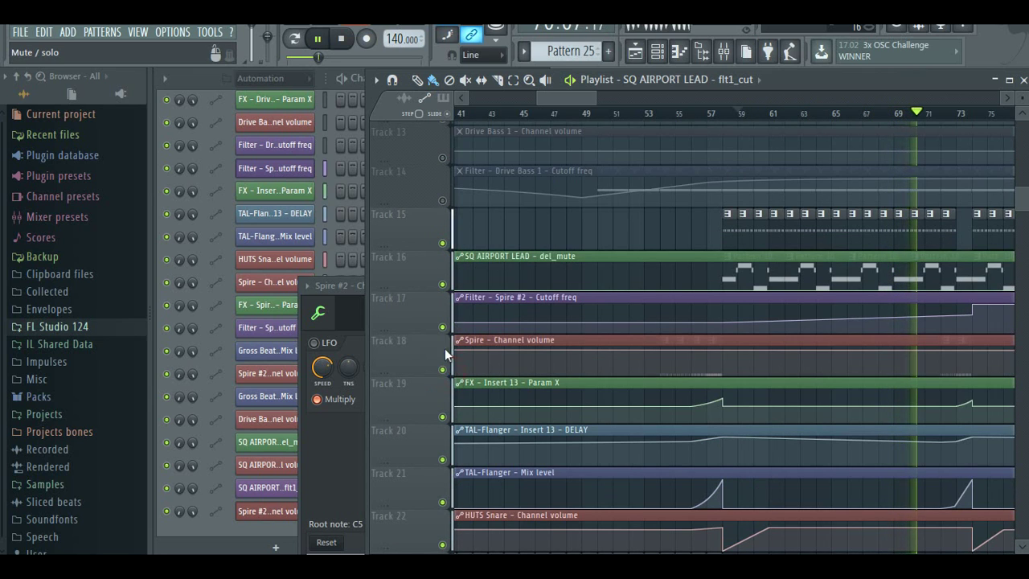
left_click(443, 327)
left_click(442, 327)
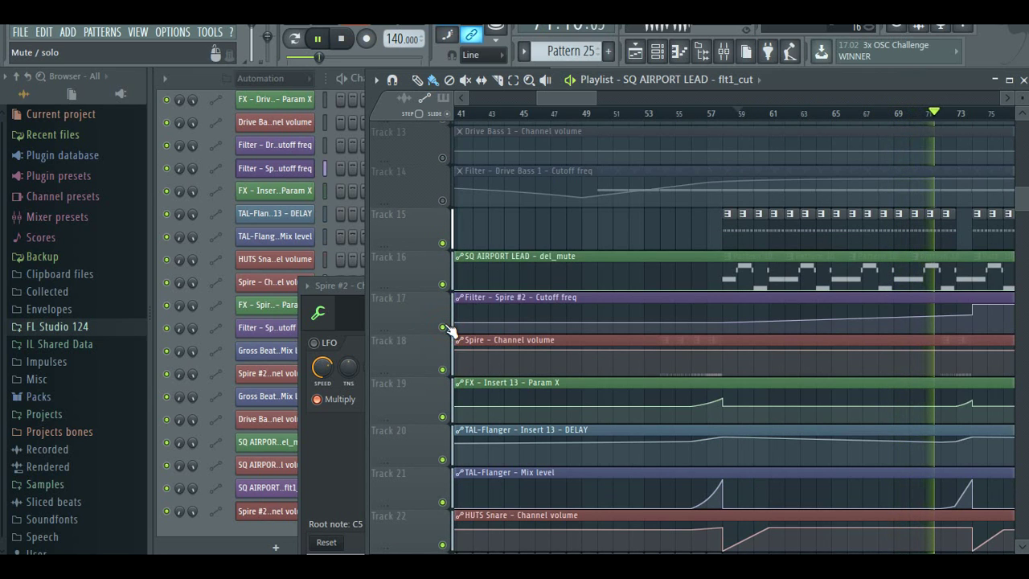
left_click(442, 327)
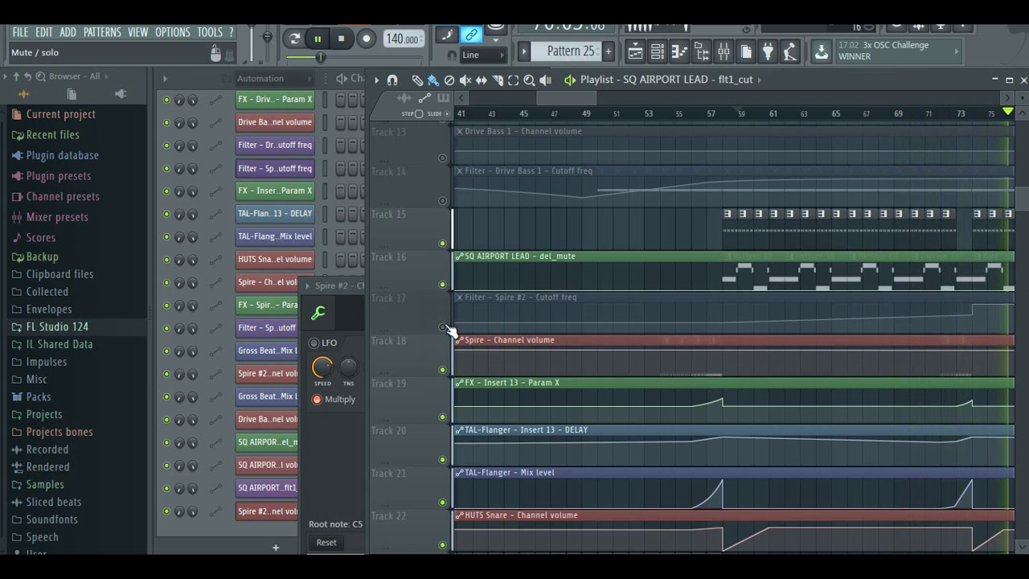
left_click(442, 327)
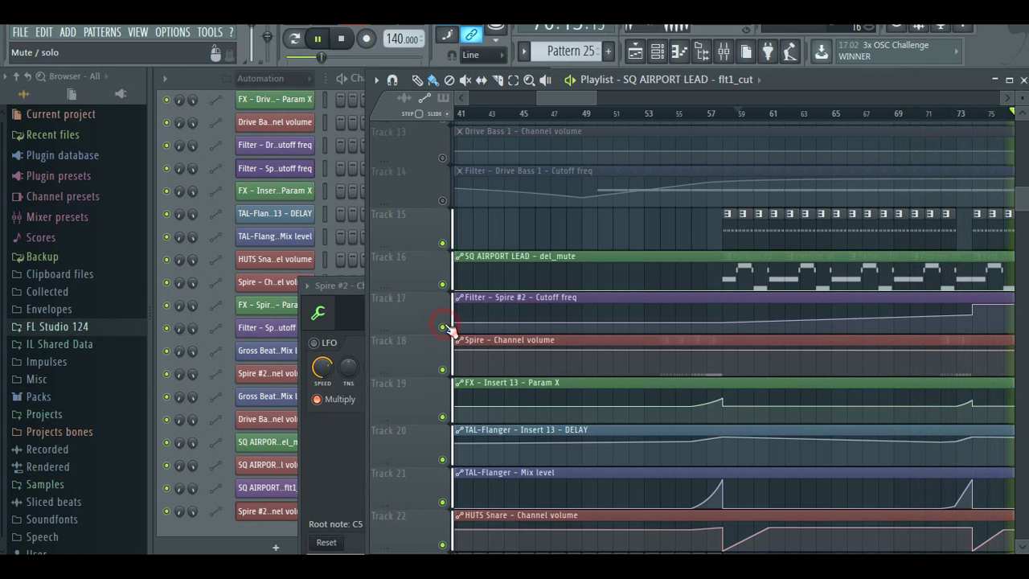
left_click(741, 116)
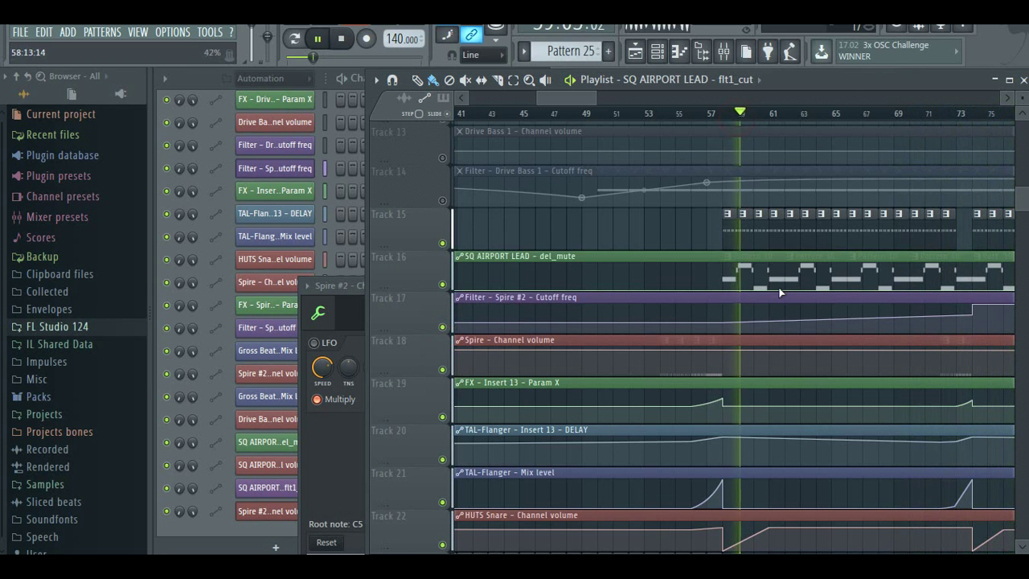
- Replace the Filter - Spire #2 Cutoff freq clip on Track 26 with a copy of the Track 17 clip starting at bar 1
left_click(726, 323)
scroll(731, 328, "down", 5)
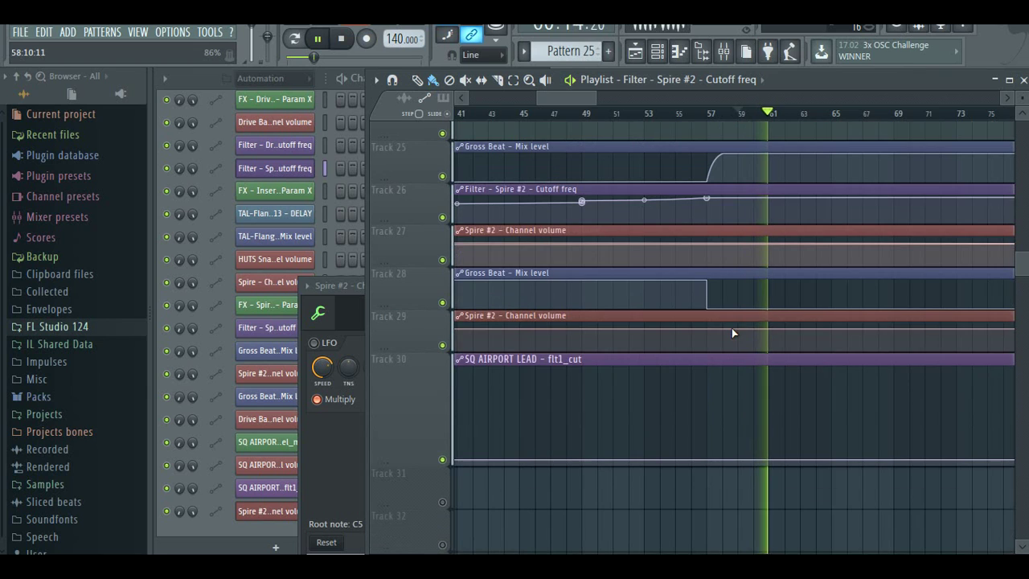
right_click(614, 187)
left_click(708, 113)
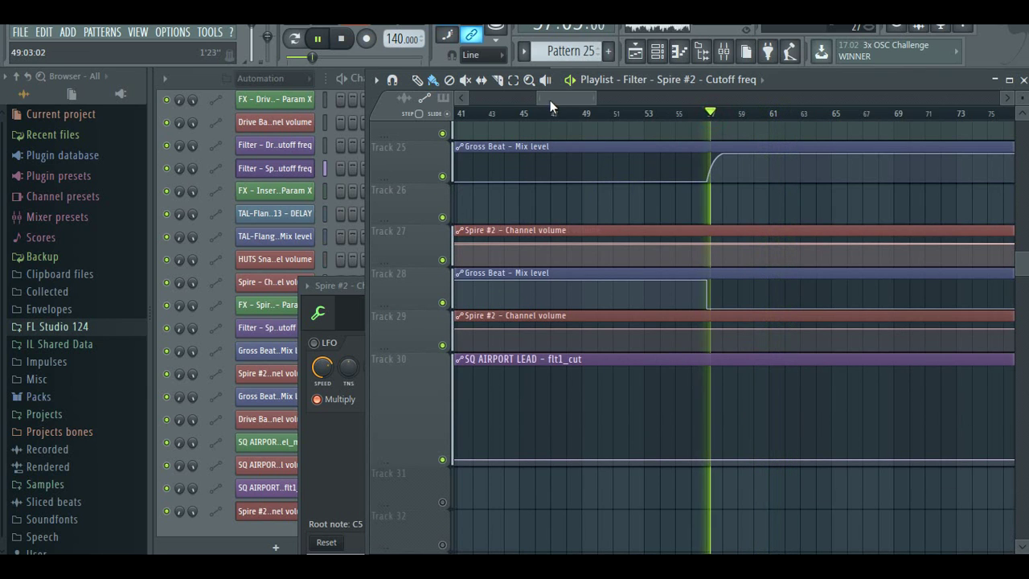
left_click_drag(533, 99, 453, 147)
left_click(462, 211)
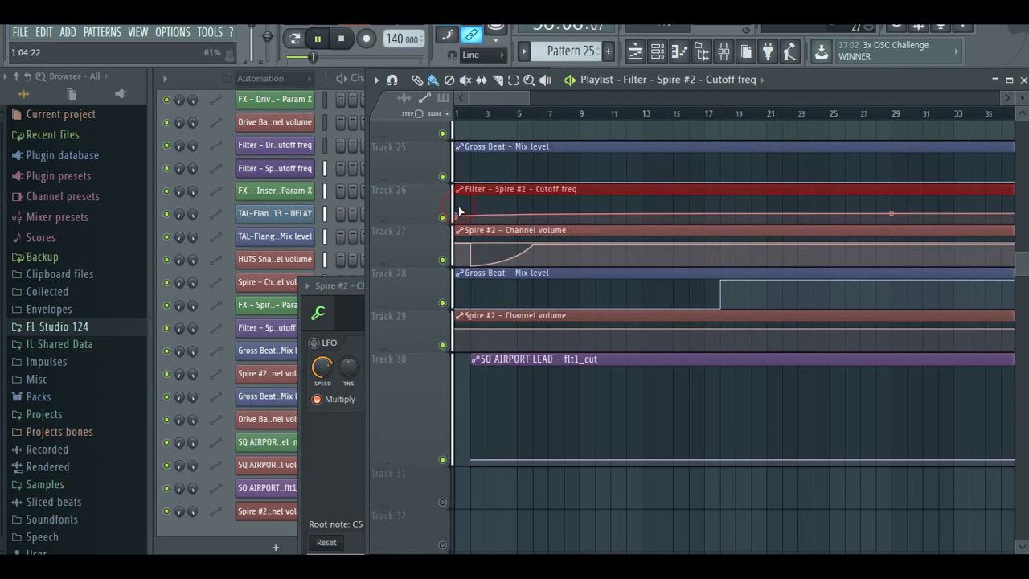
- Listen to the section between about bars 59 and 73 and the one from about bar 140 to check the automation
left_click_drag(521, 100, 566, 100)
left_click(814, 112)
scroll(769, 281, "up", 5)
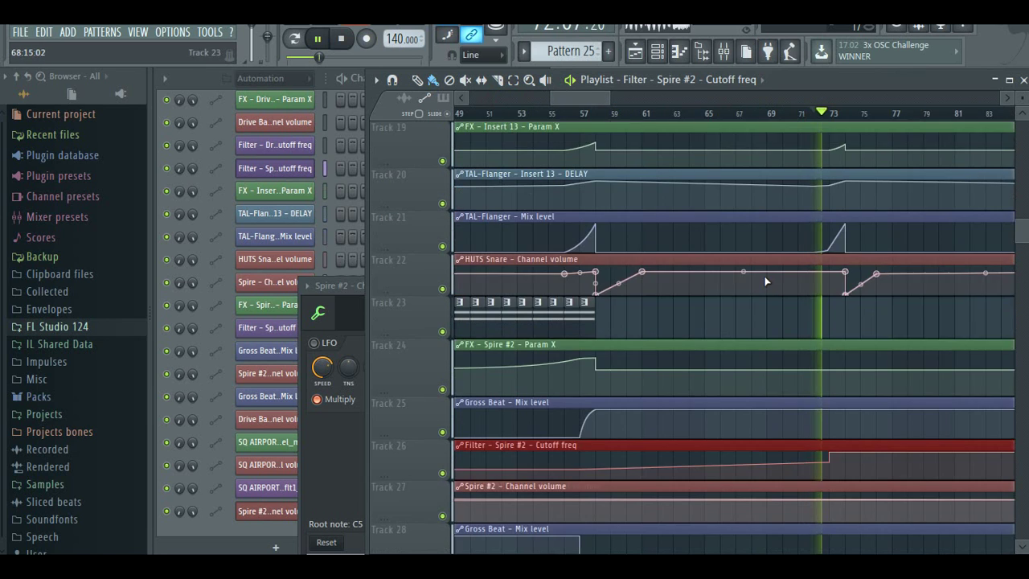
left_click(610, 114)
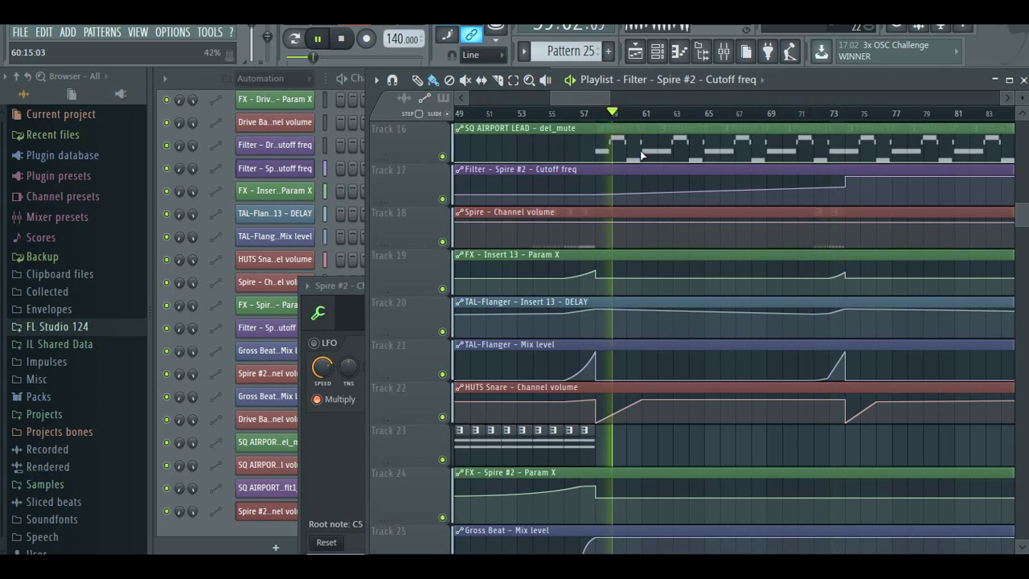
scroll(666, 220, "down", 3)
scroll(671, 229, "up", 3)
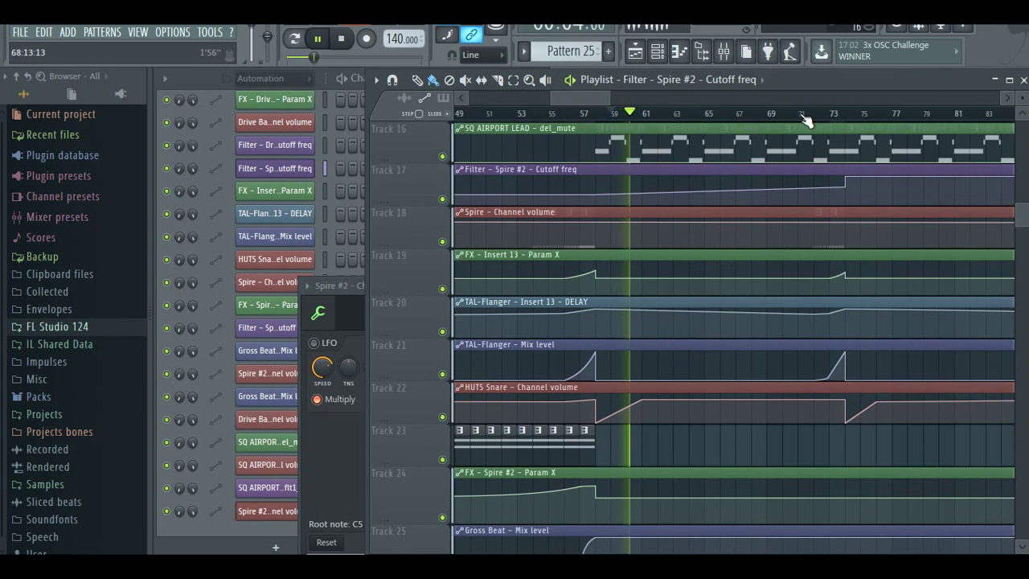
left_click(804, 113)
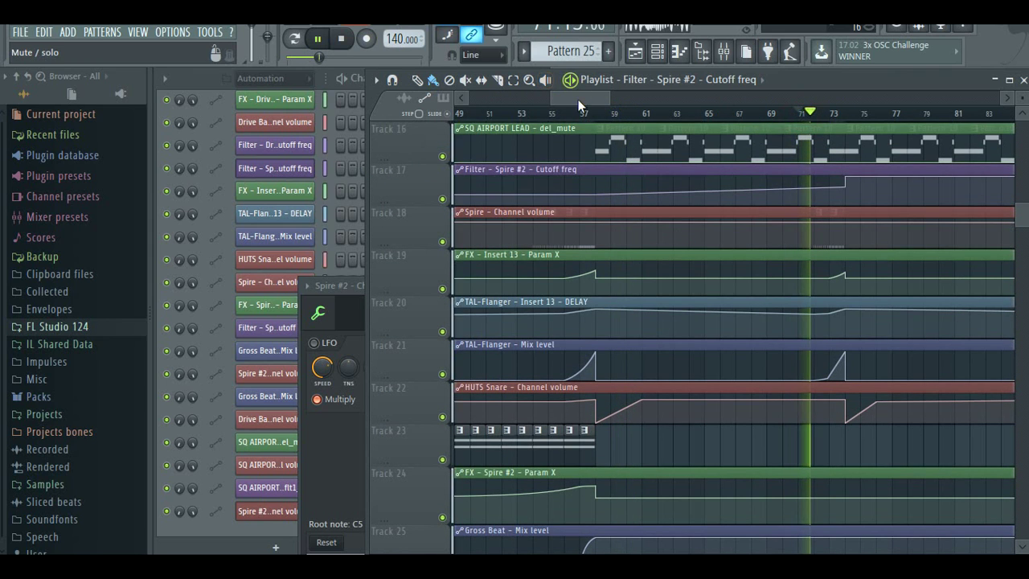
left_click_drag(586, 97, 705, 102)
left_click(701, 115)
left_click(654, 113)
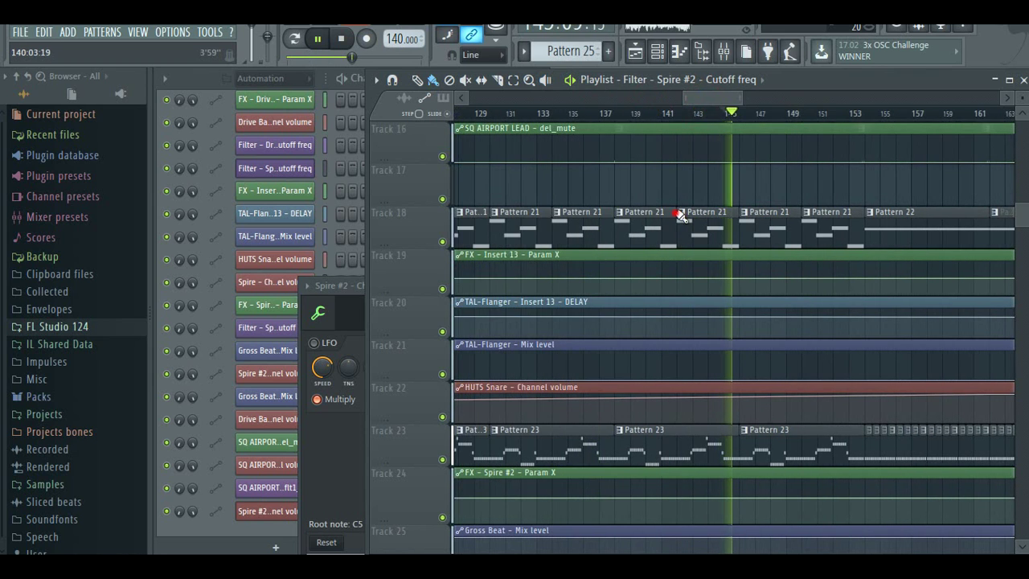
- Reduce Track 30's height, and move the SQ AIRPORT LEAD flt1_cut clip to Track 31 and the Spire #2 Channel volume clip to Track 30
scroll(673, 257, "down", 6)
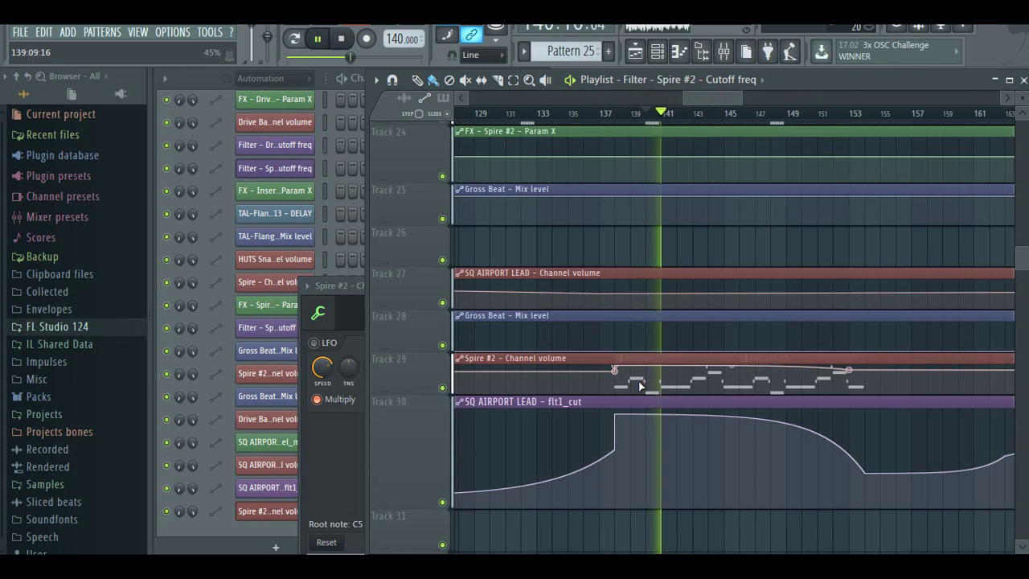
left_click(650, 356)
left_click(659, 430)
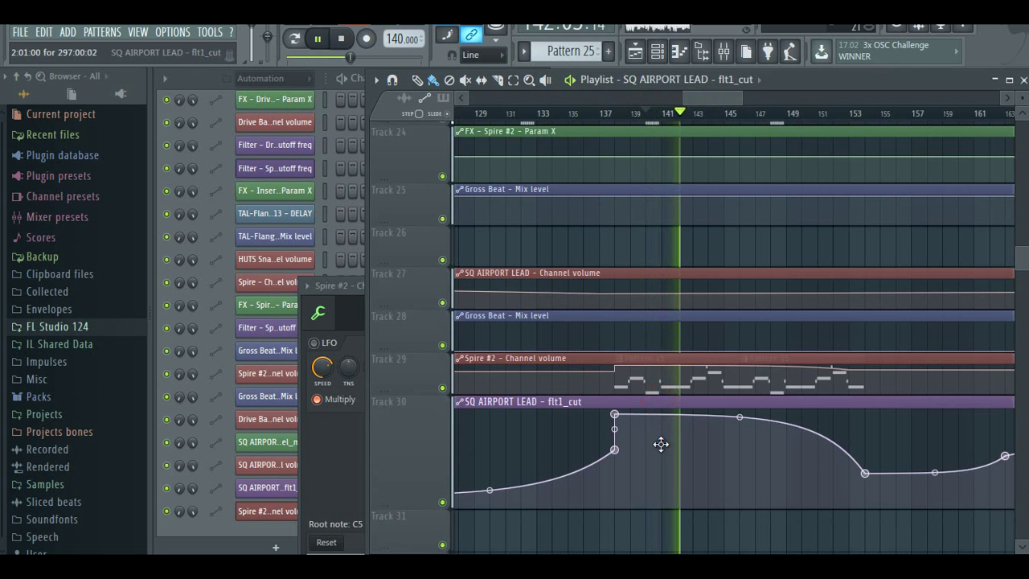
scroll(431, 255, "down", 5)
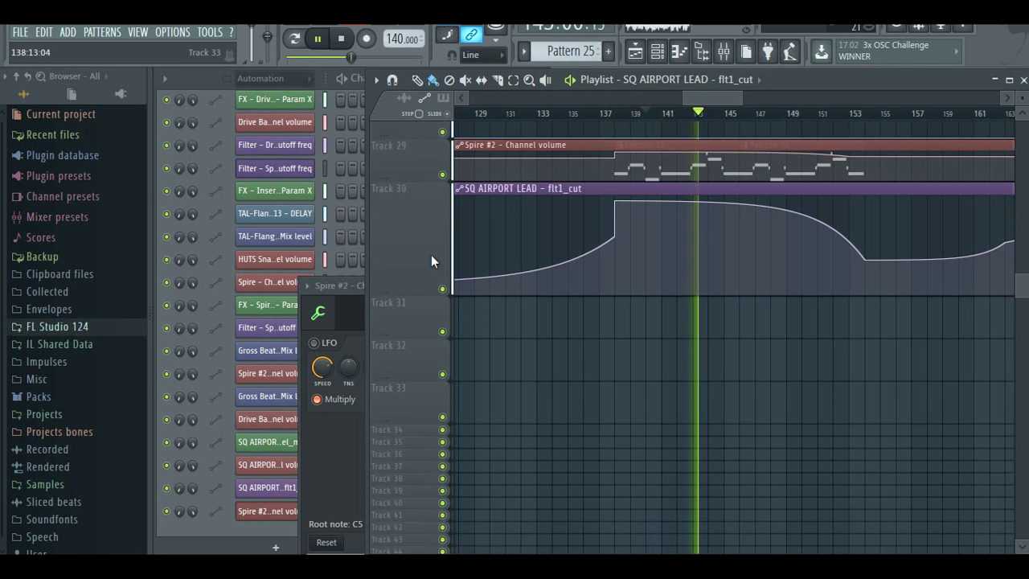
left_click_drag(390, 290, 390, 208)
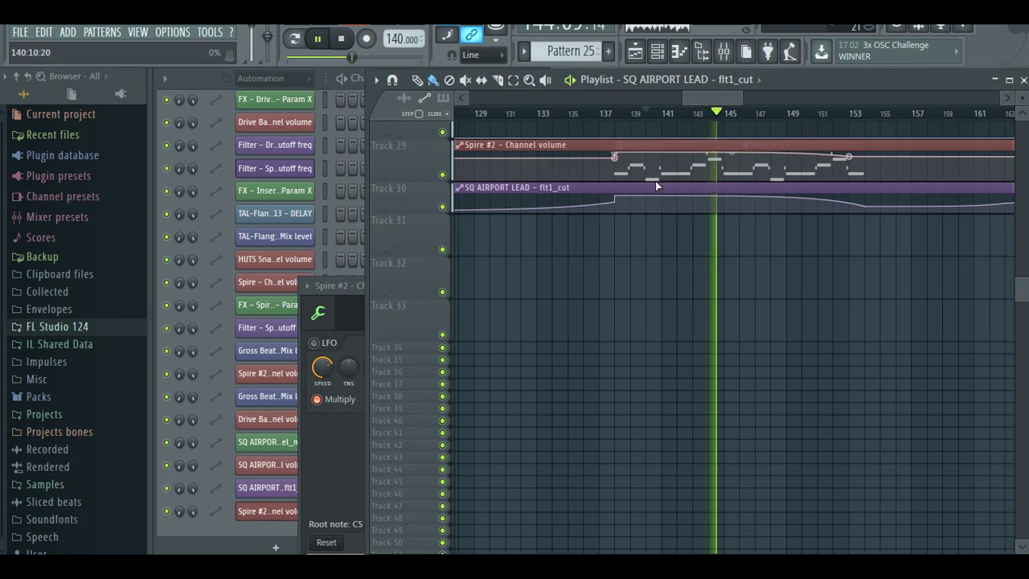
left_click_drag(653, 209, 653, 229)
left_click_drag(653, 147, 653, 190)
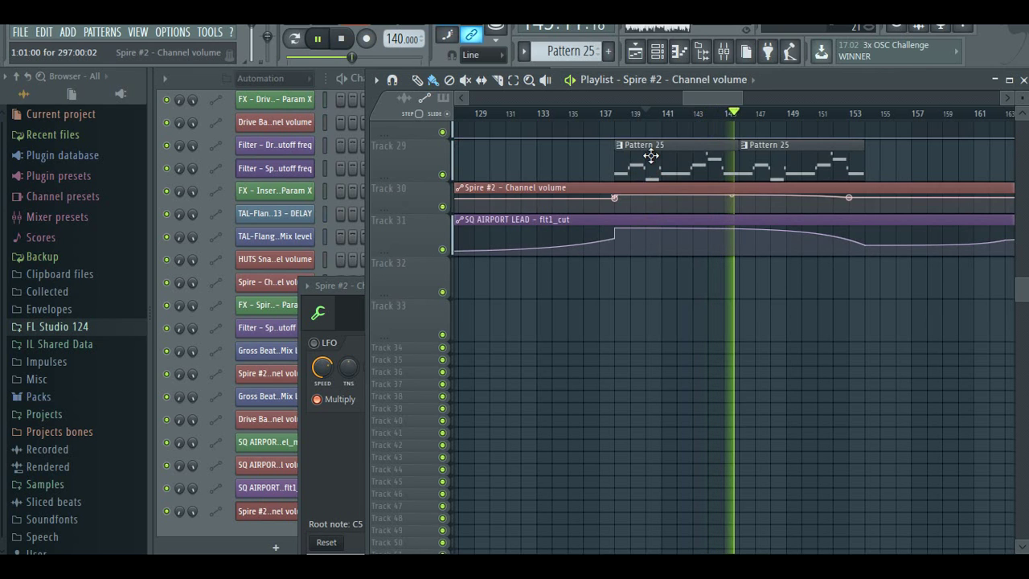
- Add a Pattern 25 clip at bar 154 on Track 29 and shorten it to four bars
left_click(652, 154)
left_click(876, 163)
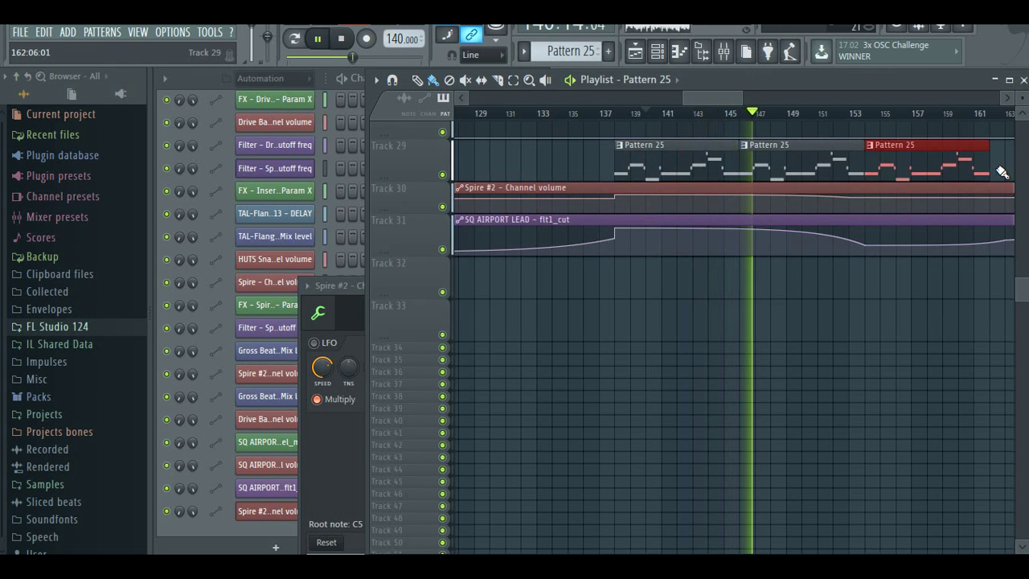
left_click_drag(987, 167, 916, 172)
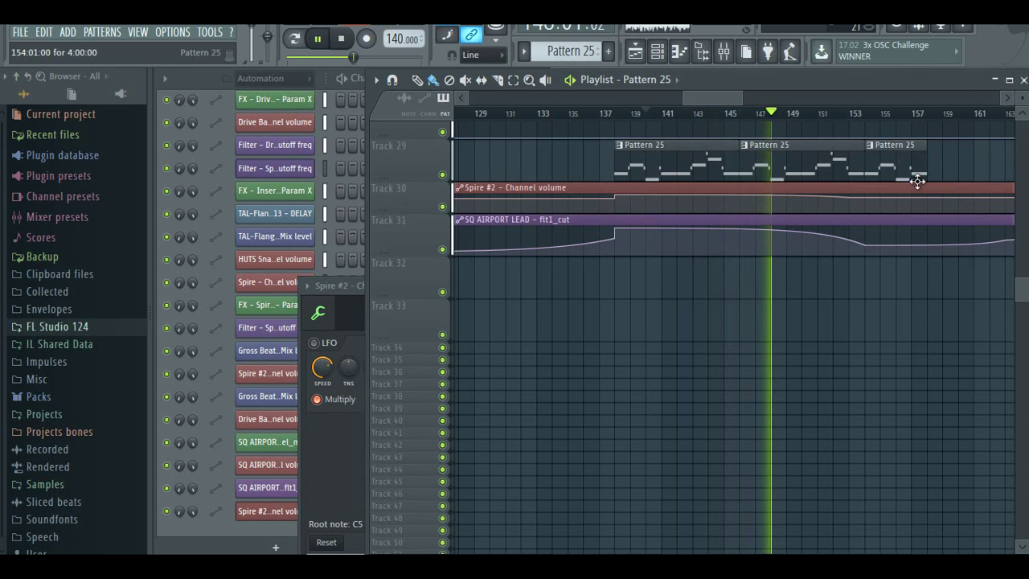
- Add a four-bar Pattern 25 clip at bar 158 on Track 29 and clear the surplus Pattern 25 material after bar 162
scroll(872, 145, "up", 3)
left_click(854, 115)
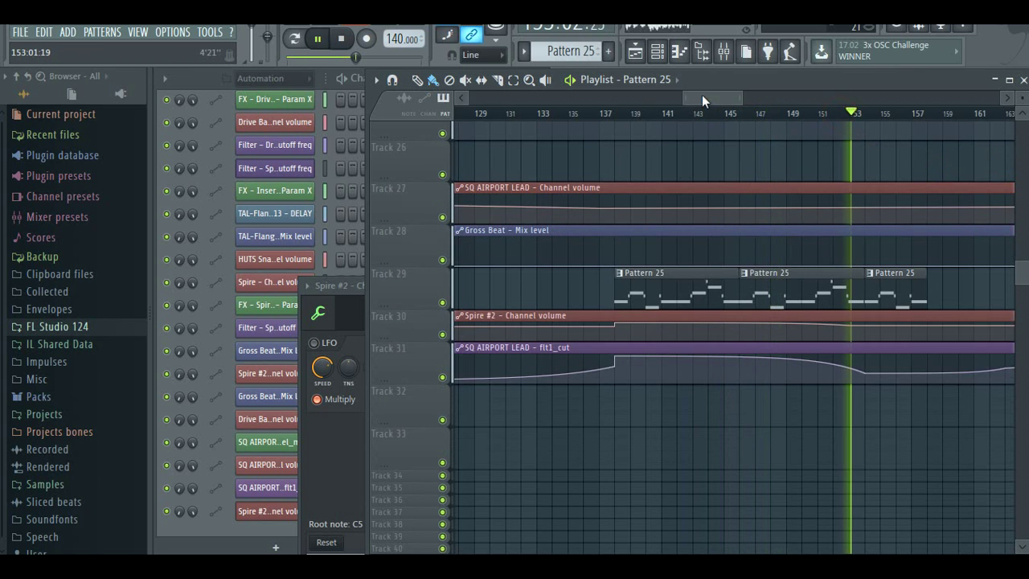
left_click(671, 294)
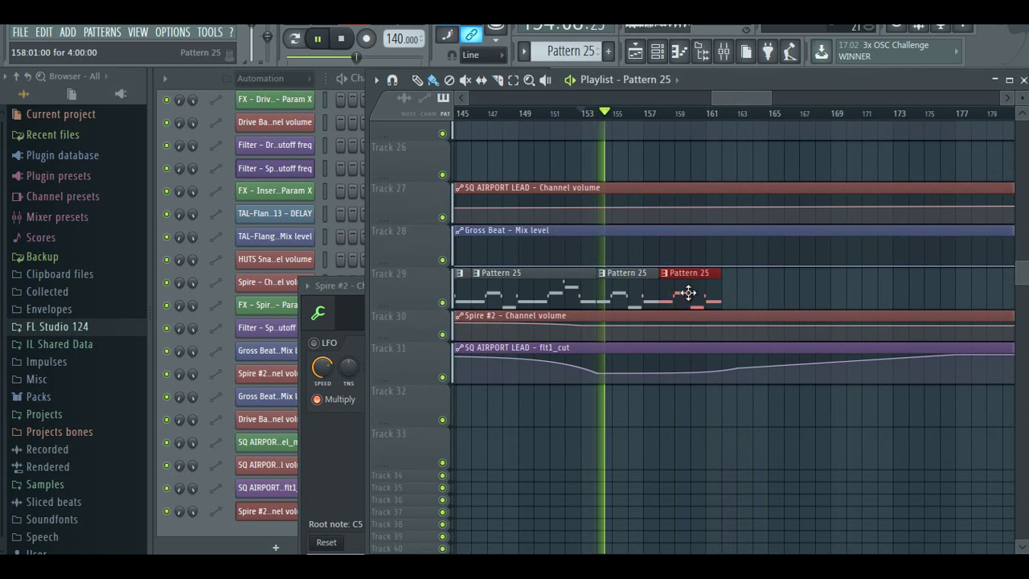
left_click(730, 298)
left_click(810, 298)
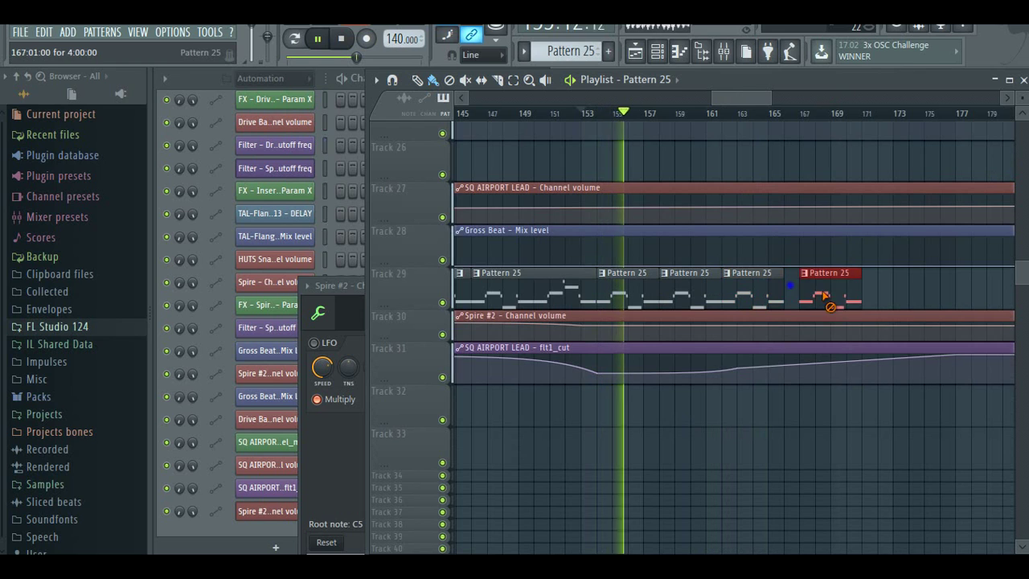
right_click(813, 297)
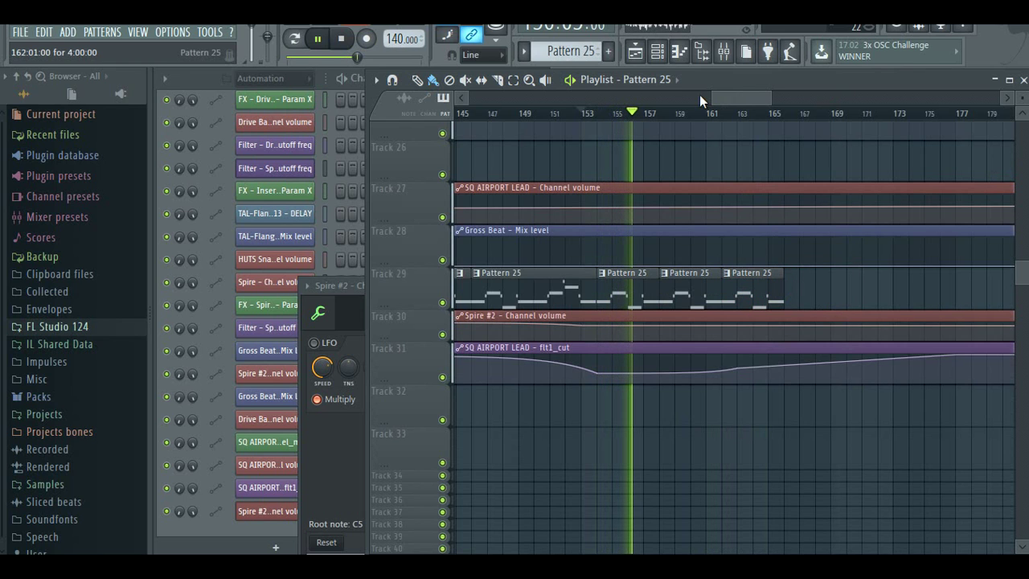
left_click_drag(712, 97, 753, 98)
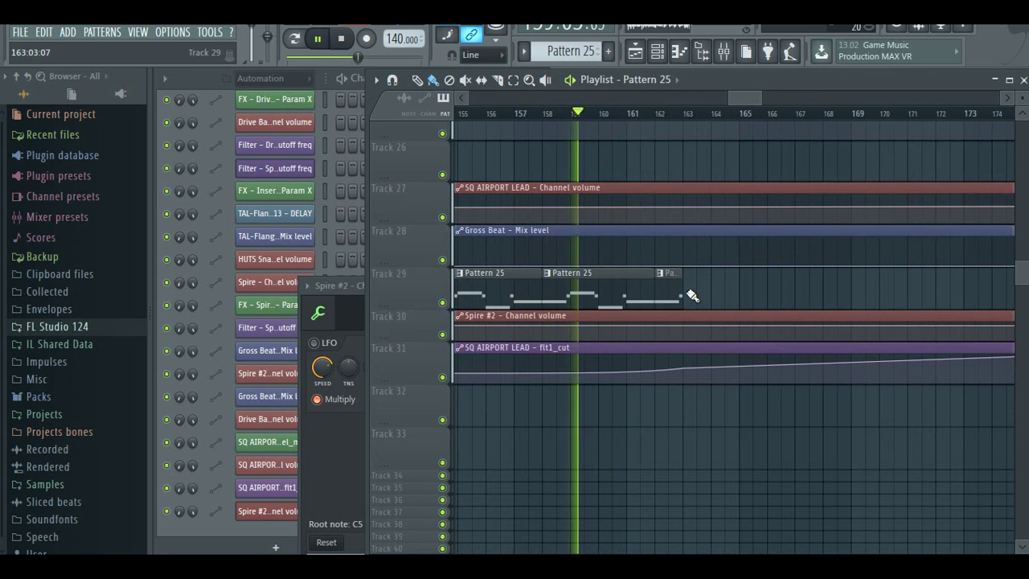
left_click_drag(679, 295, 652, 296)
- Increase Track 30's height slightly and open the SQ AIRPORT LEAD synth from Pattern 23 on Track 23
scroll(643, 304, "up", 2)
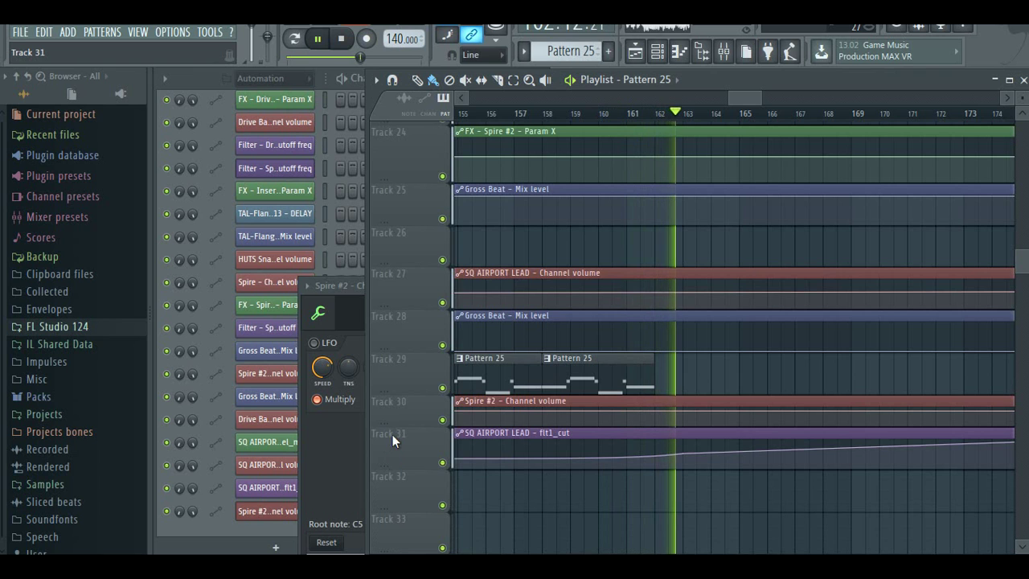
left_click_drag(391, 426, 390, 435)
scroll(450, 381, "up", 6)
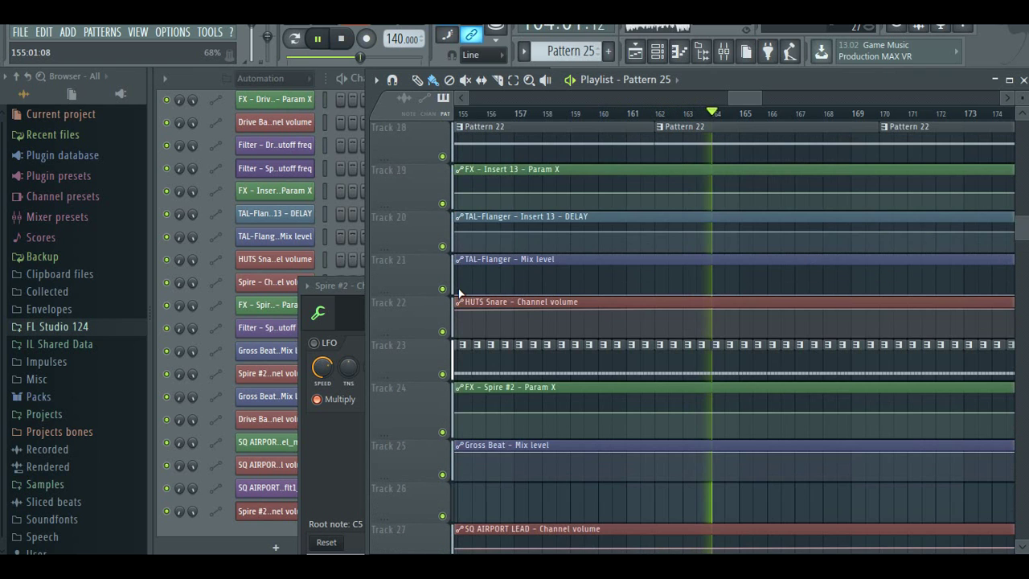
double_click(566, 359)
left_click(229, 384)
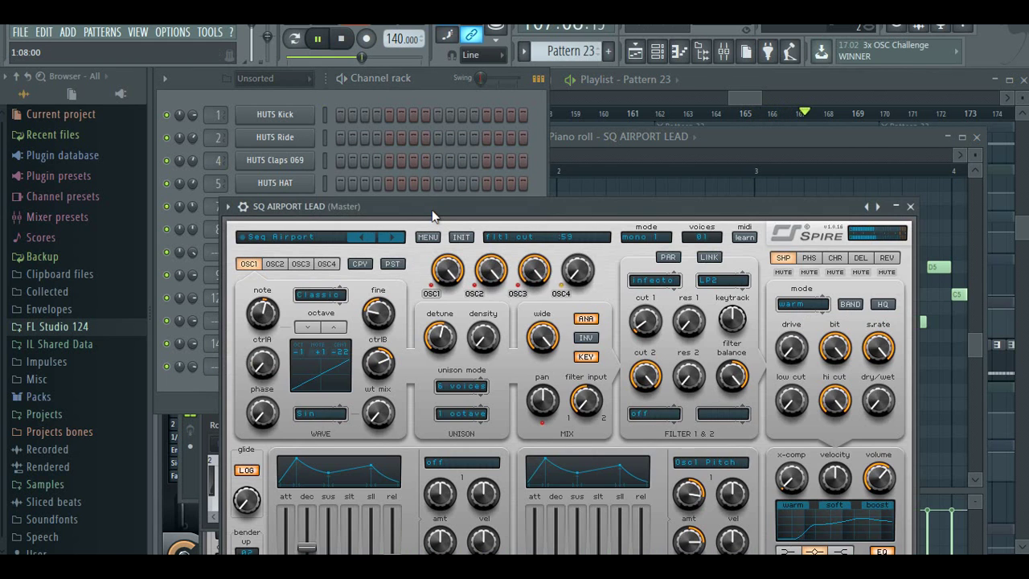
left_click_drag(432, 212, 510, 102)
- Set both the up and down bender ranges of the SQ AIRPORT LEAD synth to 12
left_click(313, 450)
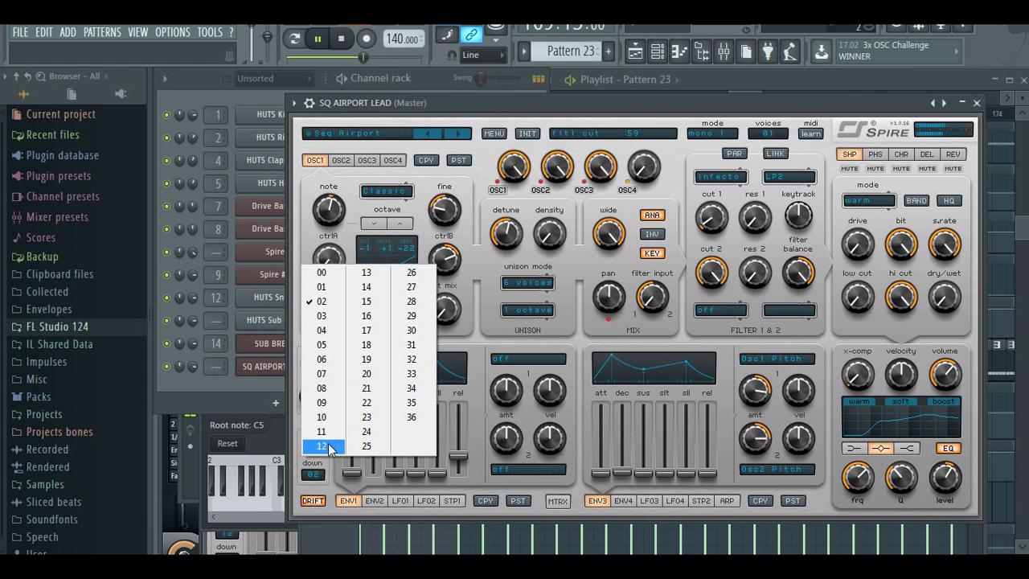
left_click(328, 447)
left_click(313, 474)
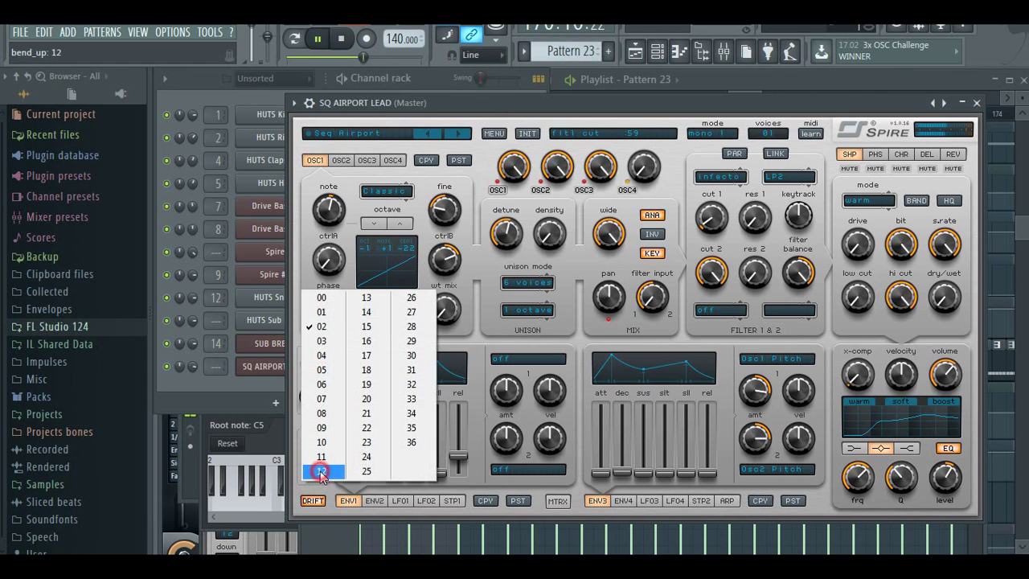
left_click(322, 472)
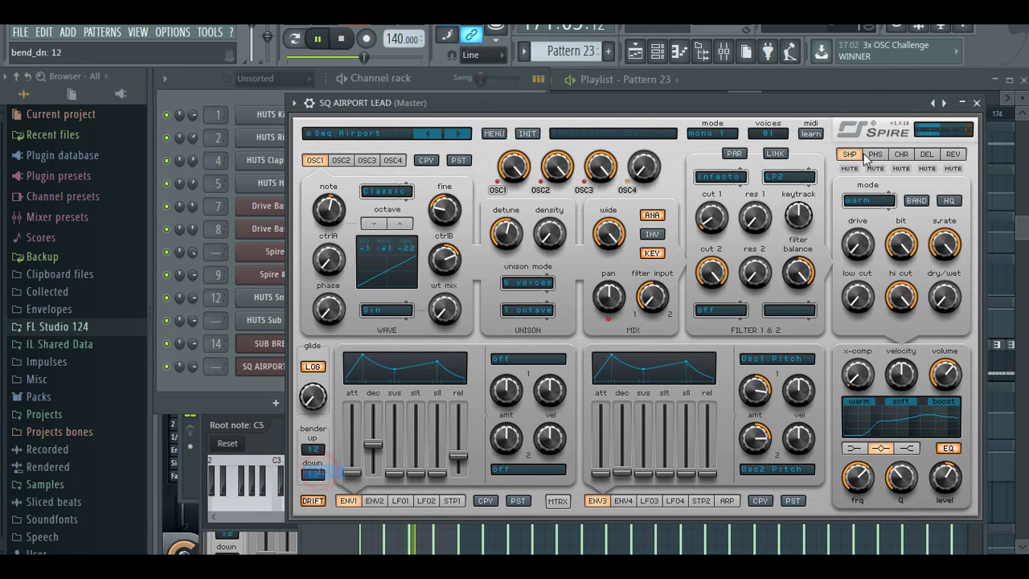
- Set the SQ AIRPORT LEAD pitch knob range to 12 semitones and create an automation clip for its channel pitch
left_click(312, 105)
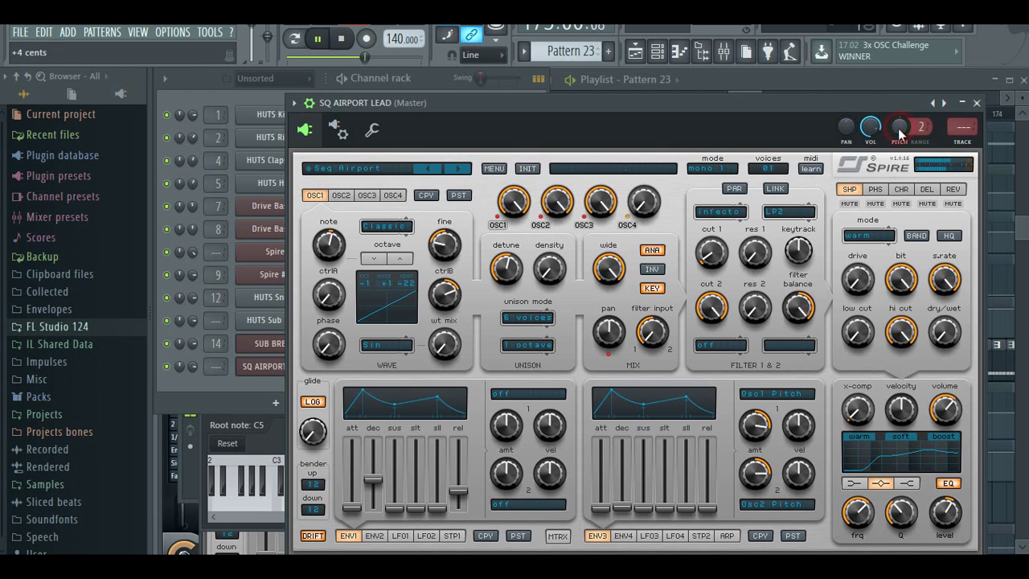
right_click(898, 130)
left_click(921, 135)
left_click_drag(921, 128, 921, 108)
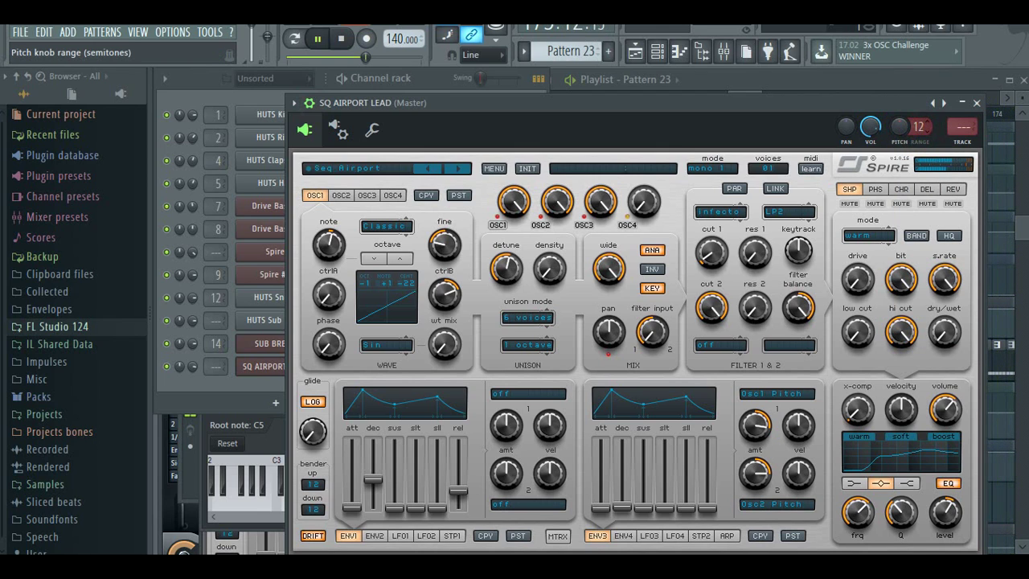
right_click(902, 126)
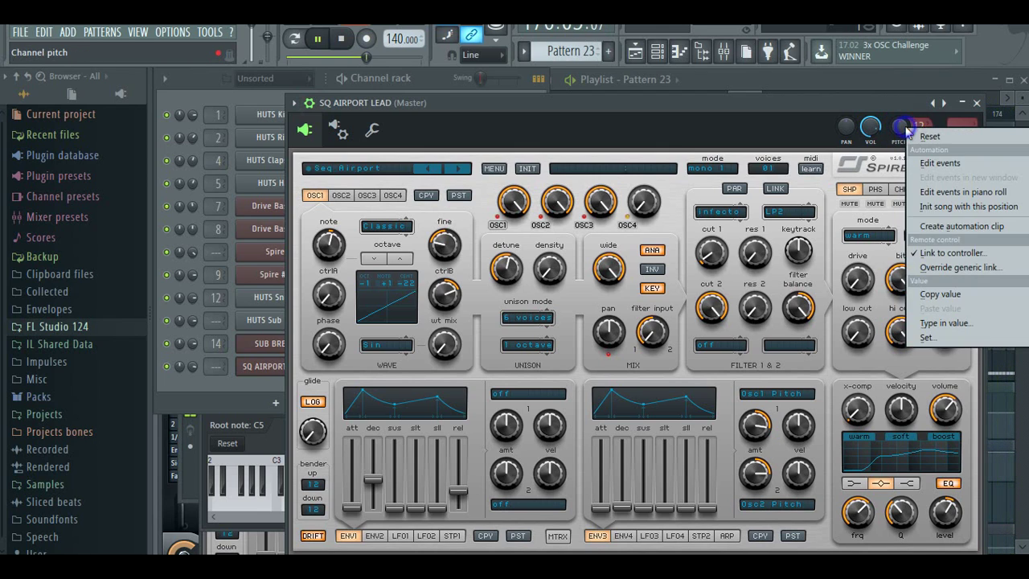
left_click(948, 231)
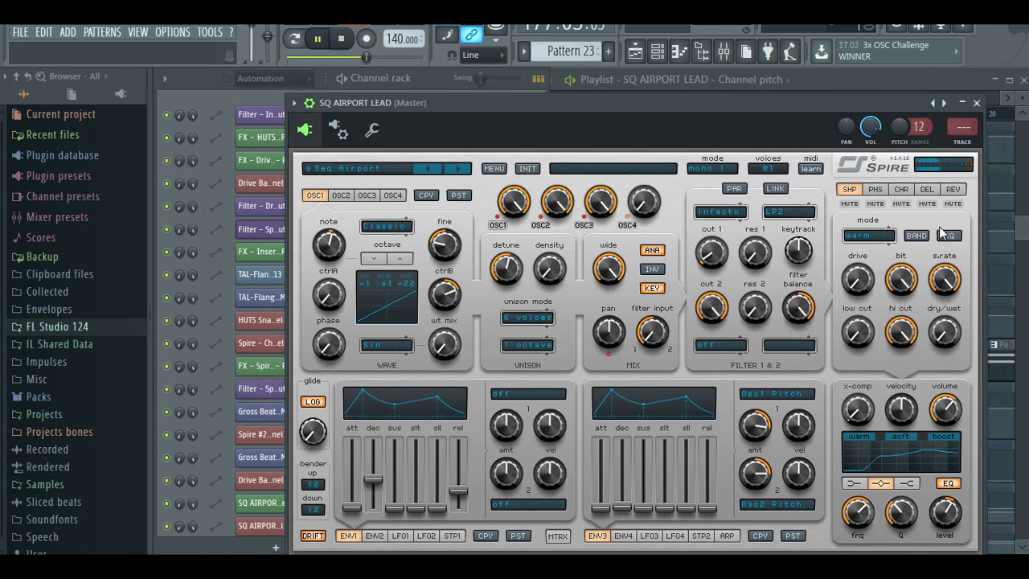
- Unmute Track 31 in the playlist and place an SQ AIRPORT LEAD Channel pitch clip on Track 32
left_click(842, 78)
left_click_drag(482, 100, 602, 120)
left_click(602, 122)
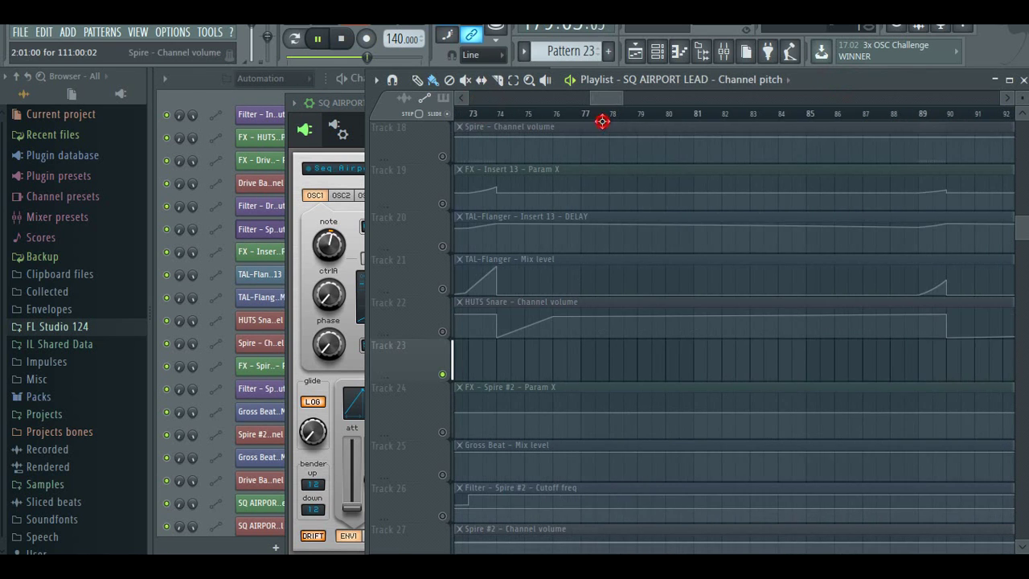
left_click(600, 115)
scroll(635, 213, "down", 6)
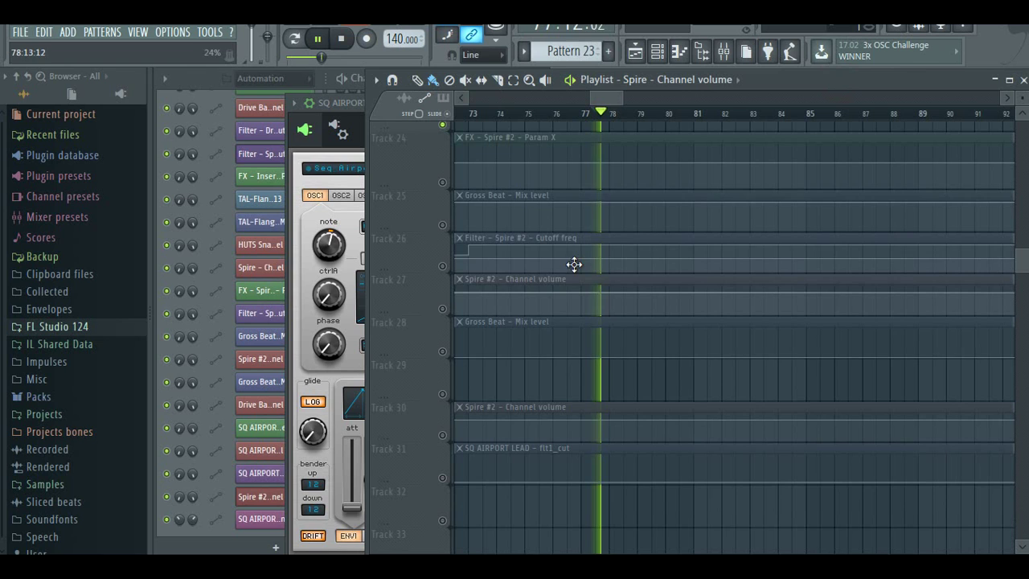
left_click(443, 480)
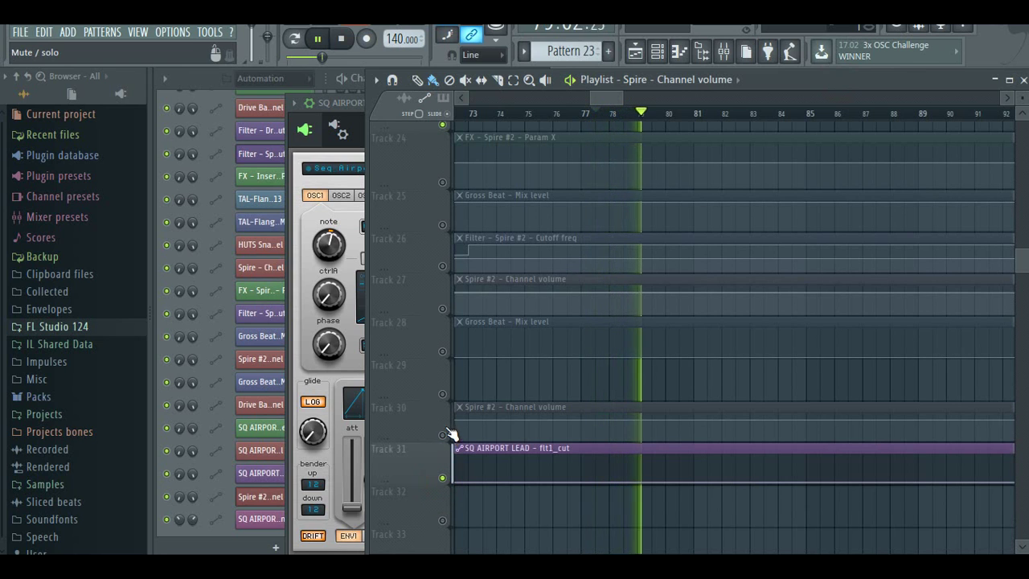
left_click(257, 519)
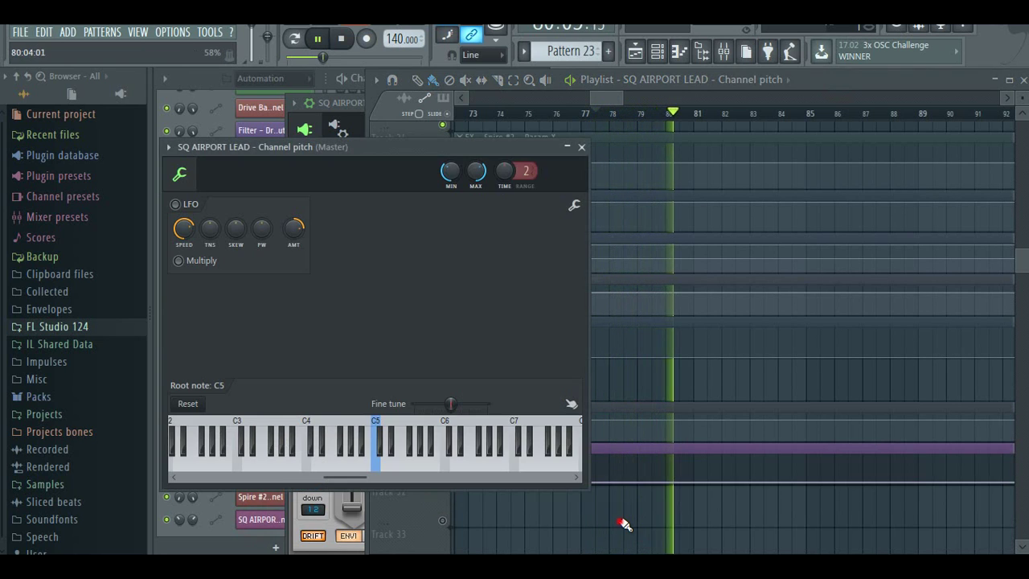
left_click(626, 519)
left_click_drag(687, 497, 148, 482)
scroll(552, 219, "down", 5)
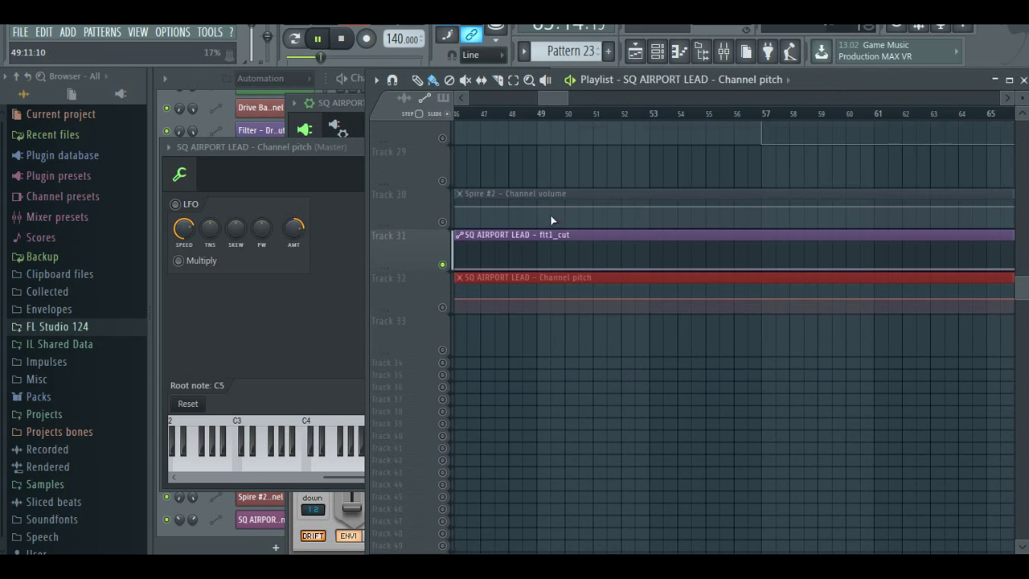
- Move the SQ AIRPORT LEAD Channel pitch and flt1_cut clips to start at bar 1, and unmute all tracks
left_click_drag(543, 98, 424, 100)
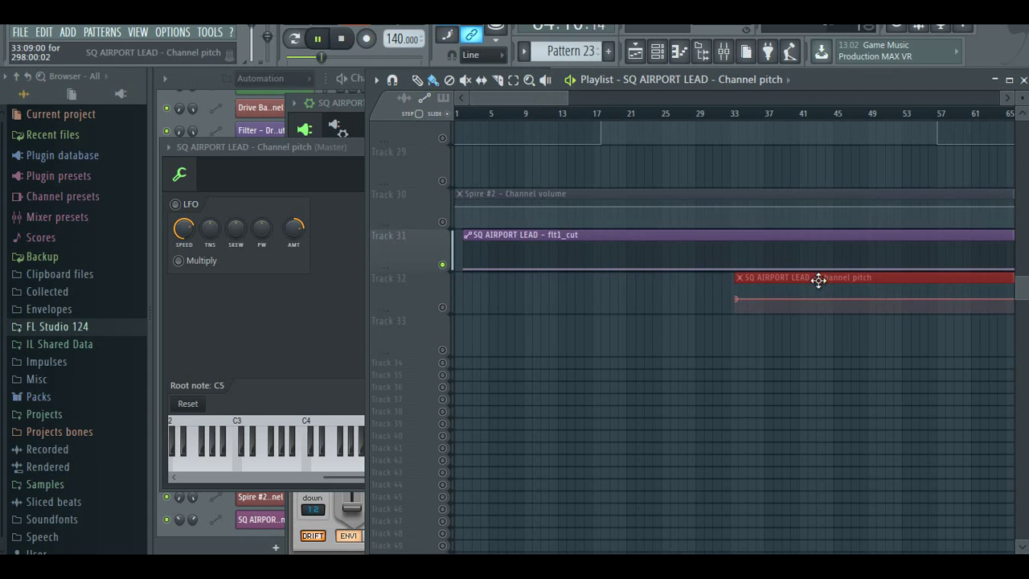
left_click_drag(818, 280, 427, 282)
left_click_drag(506, 255, 498, 256)
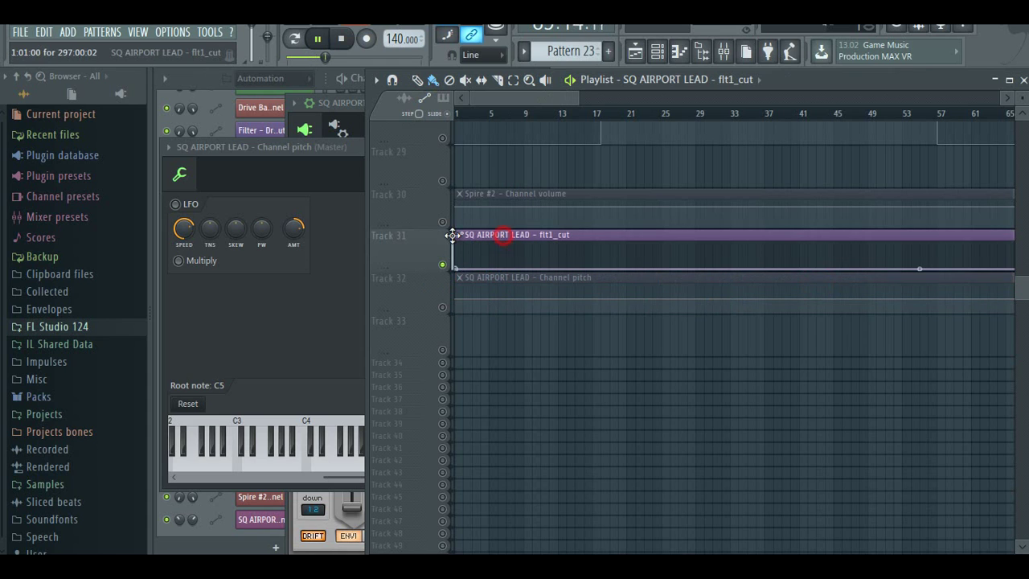
right_click(447, 306)
right_click(448, 305)
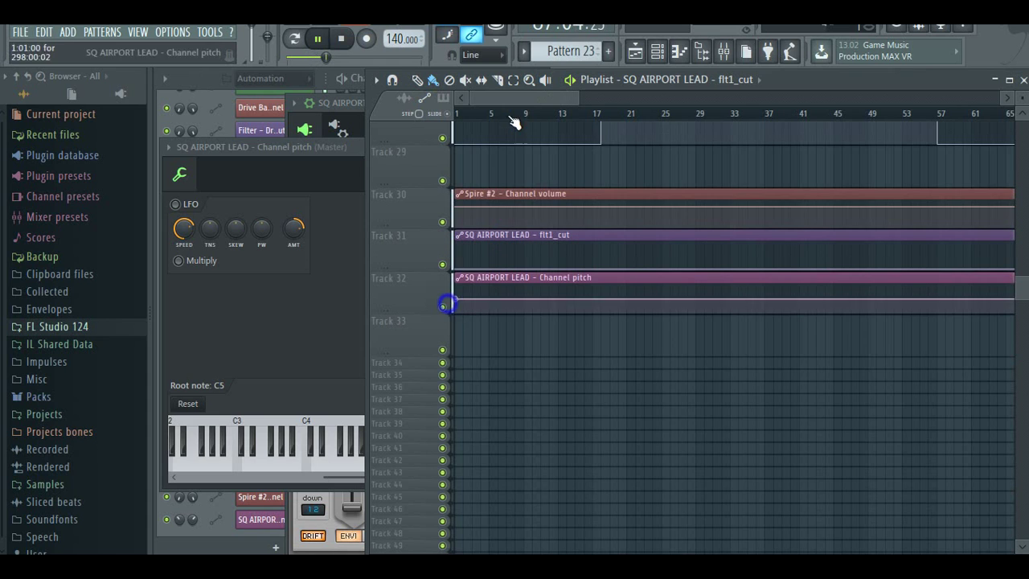
- Listen to the song from several points between about bars 69 and 157 while reviewing the tracks
left_click(624, 99)
left_click(528, 111)
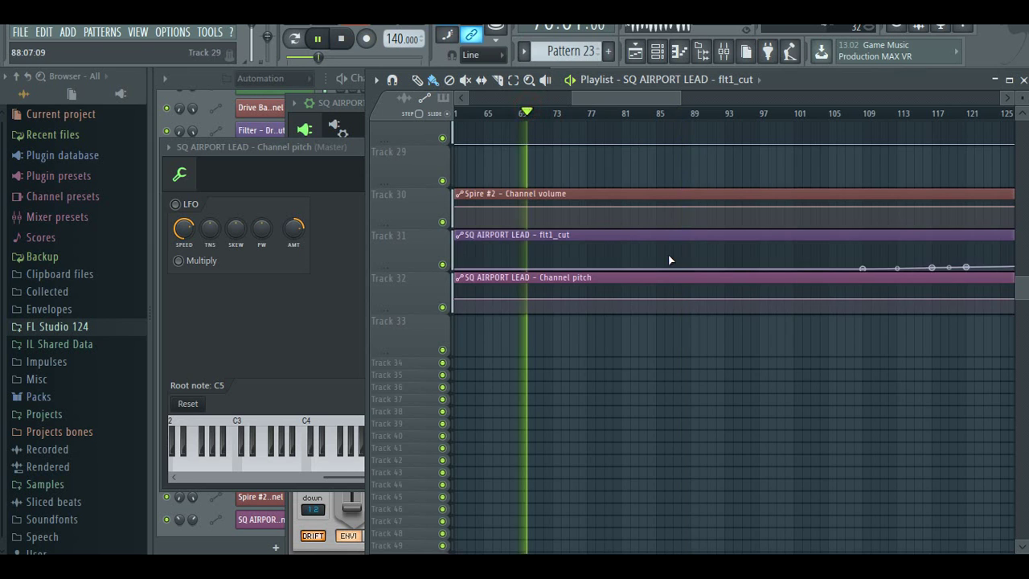
scroll(659, 267, "up", 3)
left_click(782, 113)
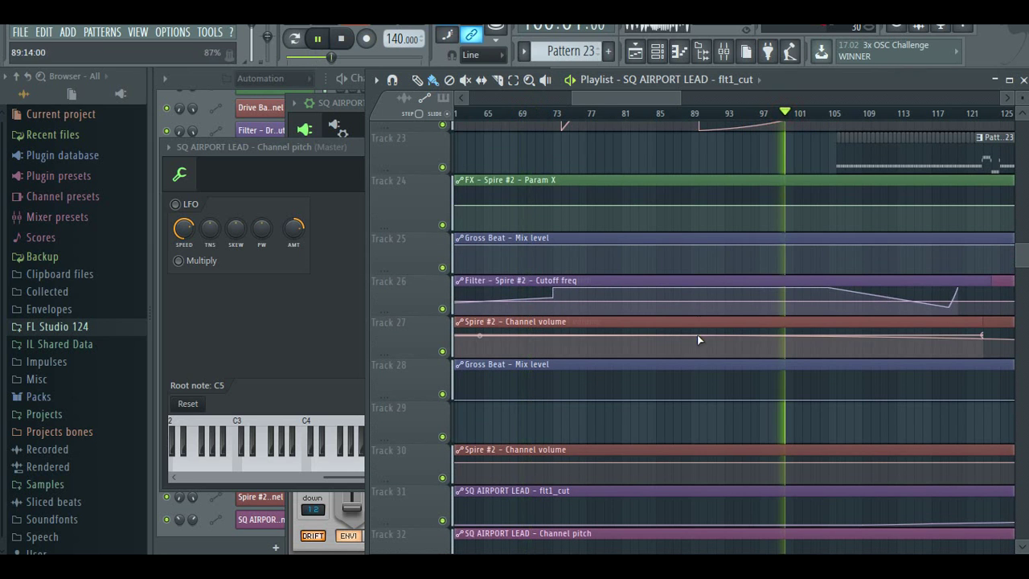
scroll(715, 364, "up", 7)
scroll(824, 131, "up", 5)
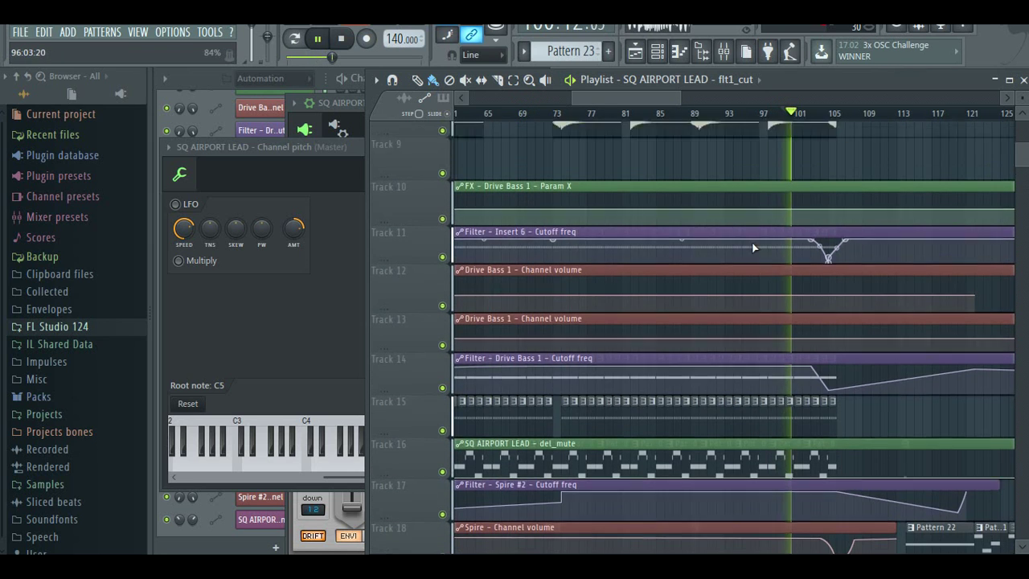
scroll(859, 121, "up", 2)
left_click(856, 119)
left_click(675, 99)
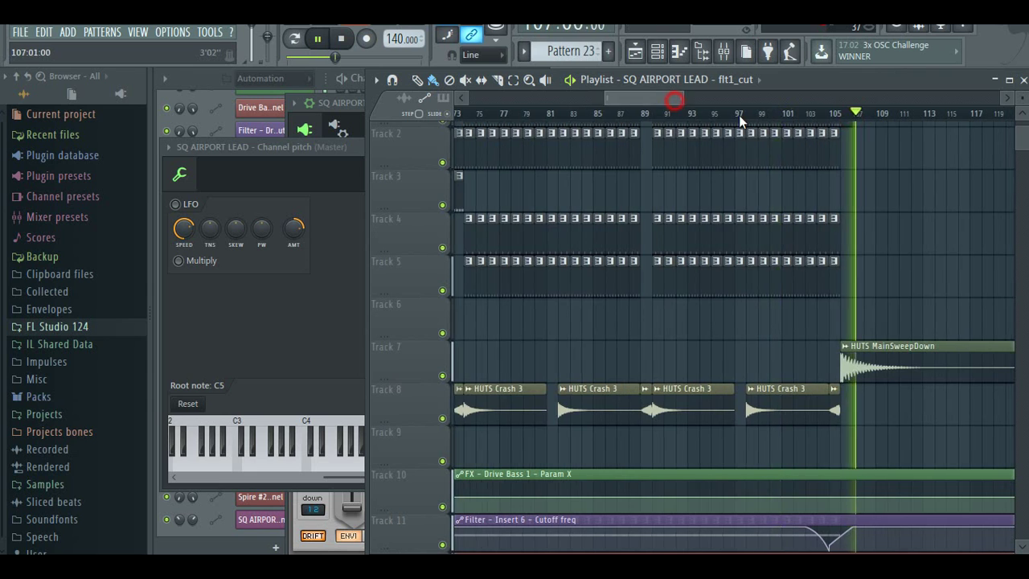
left_click(777, 116)
left_click_drag(709, 101, 737, 105)
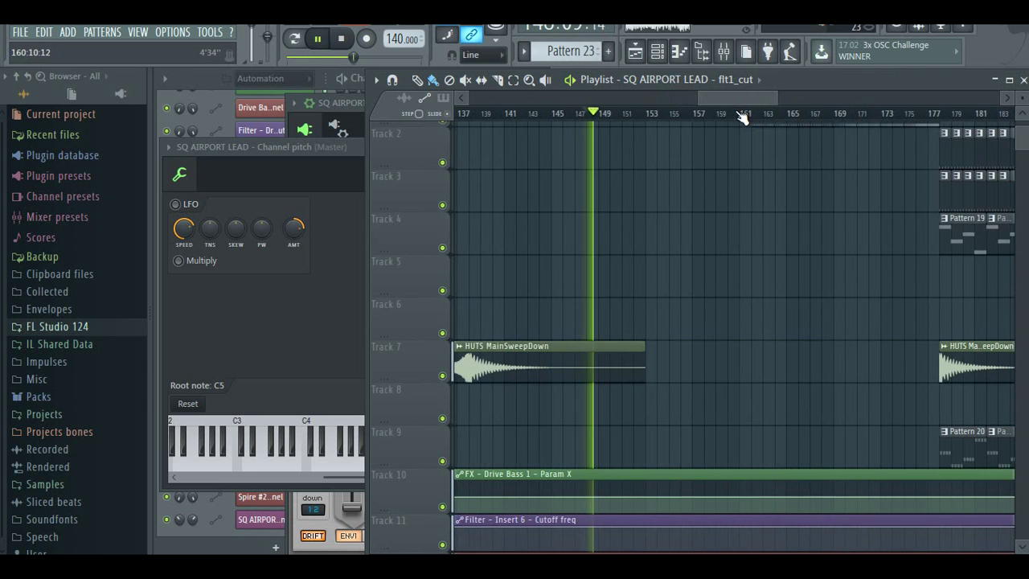
left_click(700, 114)
scroll(708, 241, "down", 5)
scroll(712, 244, "down", 8)
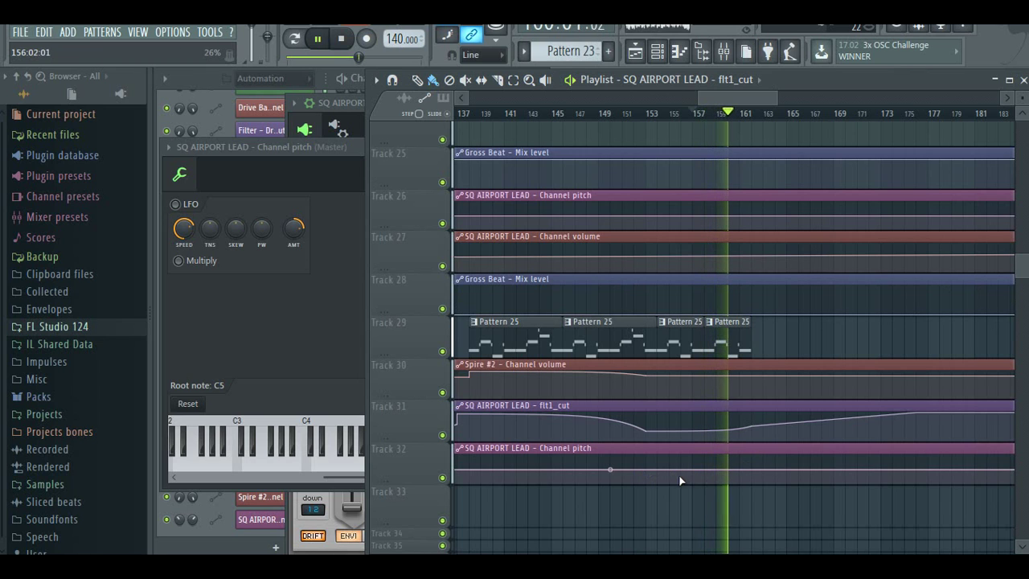
- Enlarge Track 32 and shape its Channel pitch automation to rise from about bar 162 to the maximum at bar 176, held until about bar 178
scroll(418, 217, "down", 3)
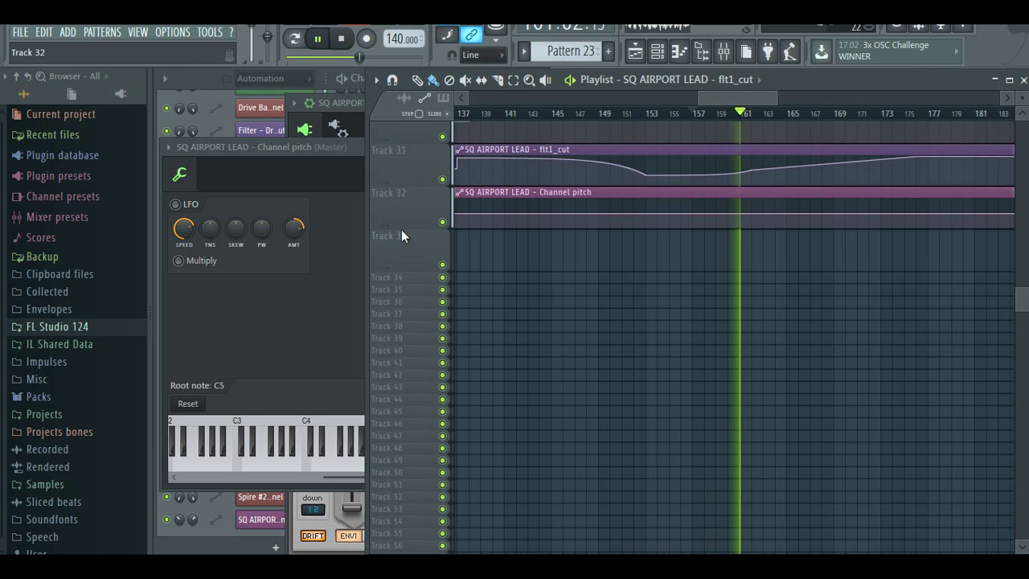
left_click_drag(390, 226, 649, 545)
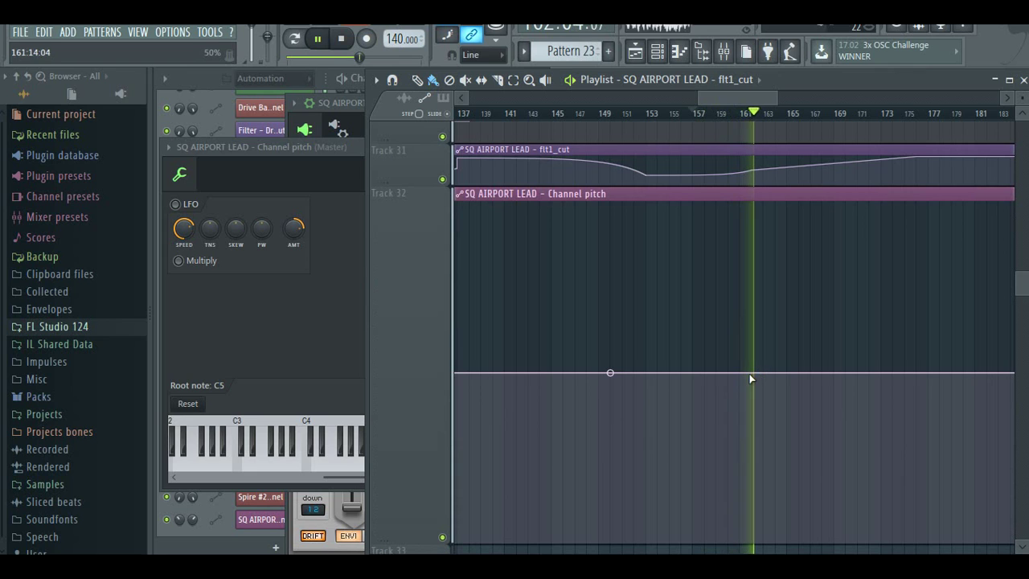
mouse_move(751, 372)
left_mouse_down()
mouse_move(760, 349)
mouse_move(751, 370)
left_mouse_up()
left_click_drag(909, 347, 927, 293)
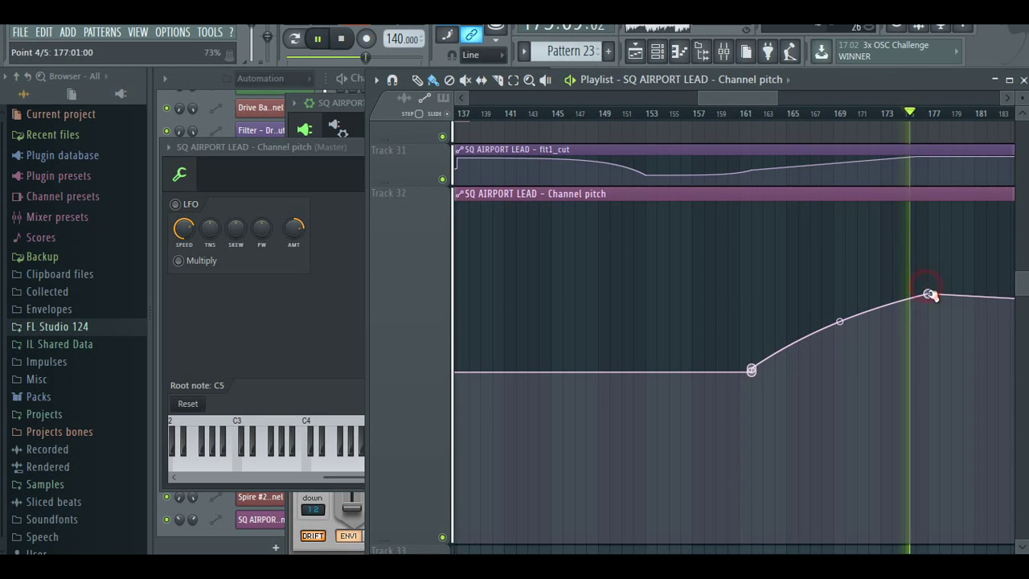
left_click_drag(928, 293, 924, 197)
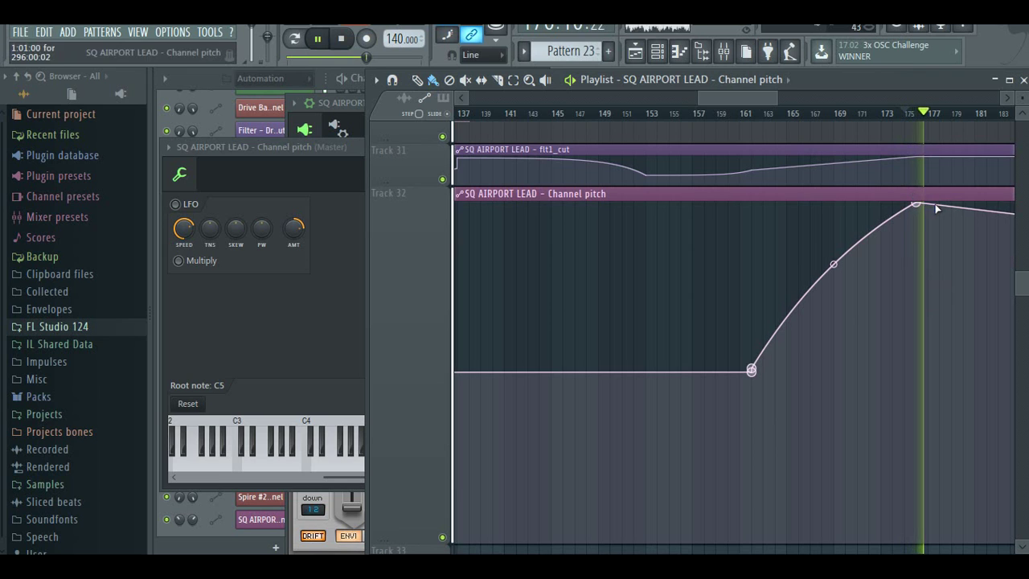
right_click(938, 205)
- Listen to the pitch rise from about bar 164 and bend its curve between bars 162 and 176 to climb slowly at first
left_click(777, 117)
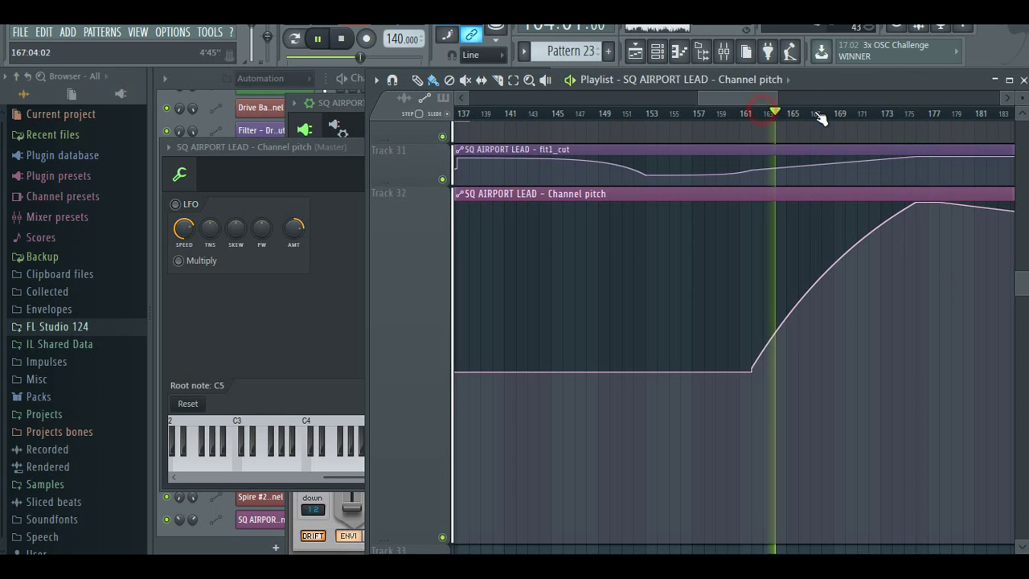
left_click(819, 118)
left_click_drag(833, 264, 836, 298)
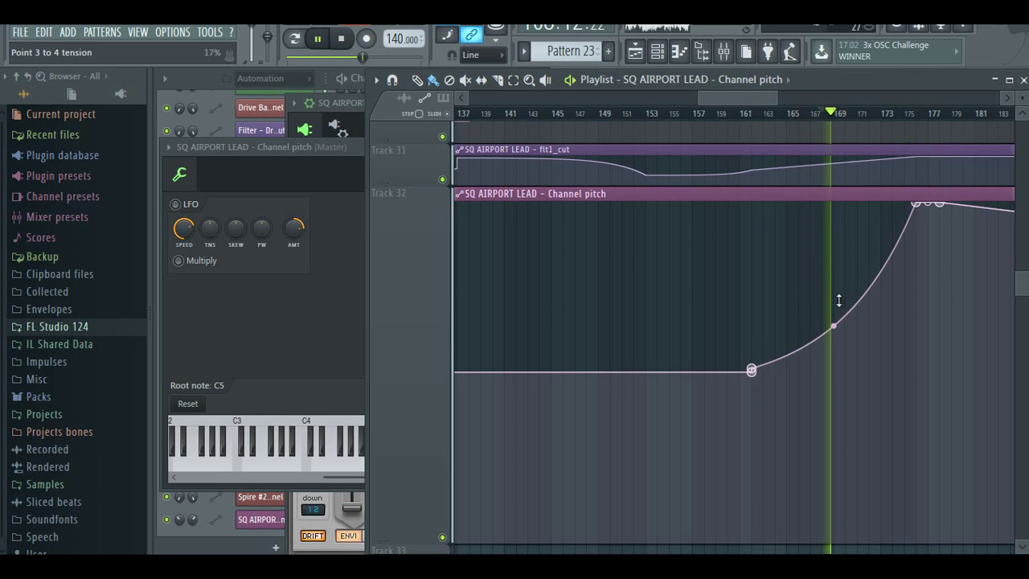
- Listen to the SQ AIRPORT LEAD pitch rise around bar 169, reduce the bend of its curve between bars 162 and 176, and shrink Track 32
left_click(834, 117)
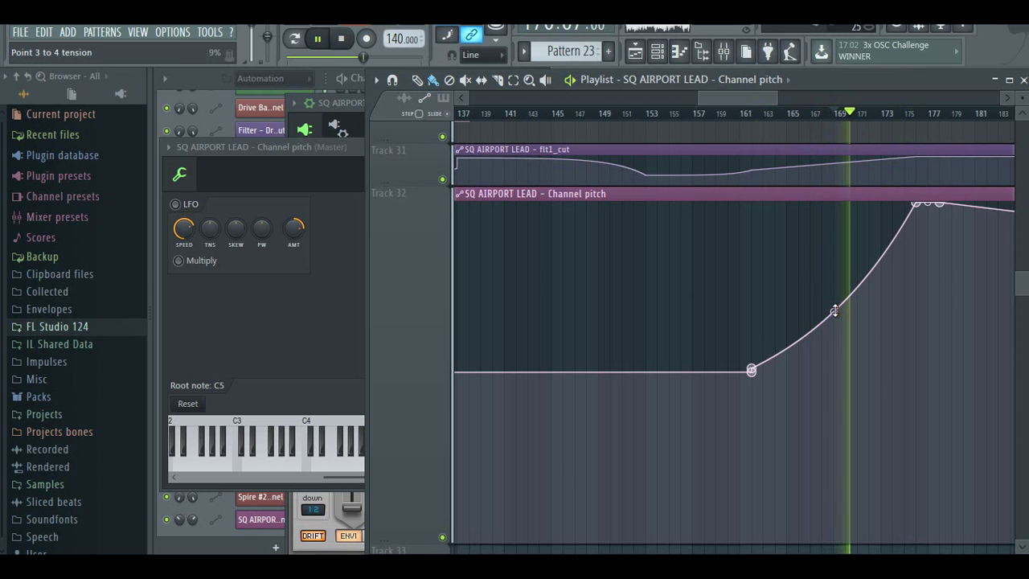
left_click(837, 116)
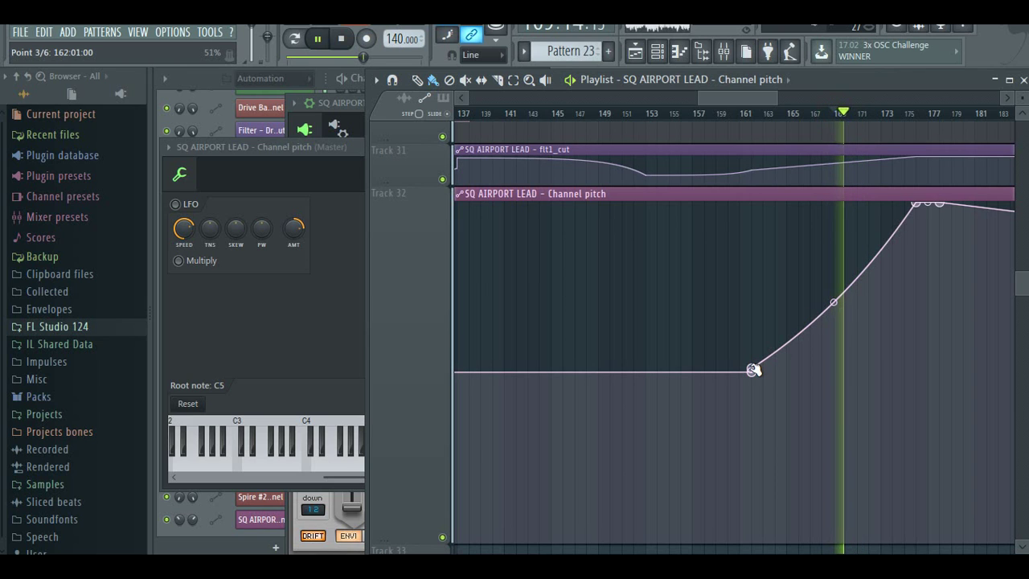
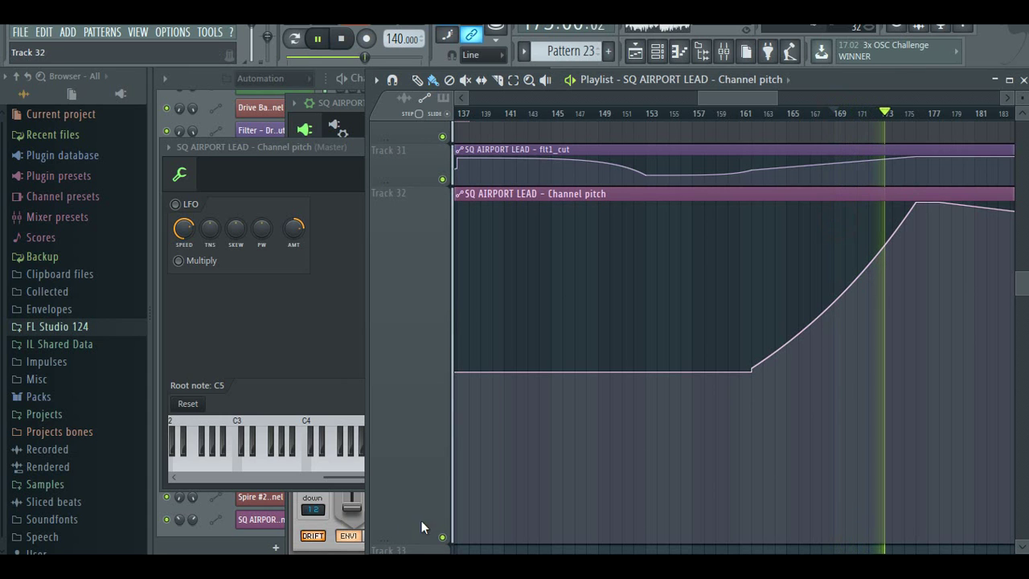
left_click_drag(386, 540, 402, 233)
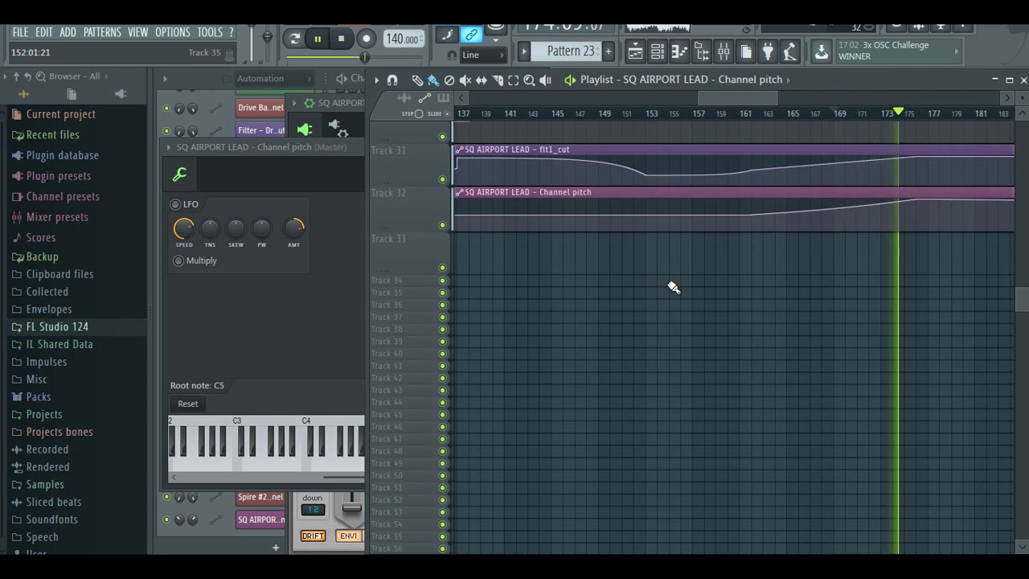
- Drop the SQ AIRPORT LEAD Channel pitch automation on Track 32 straight back to its base level at bar 178
scroll(876, 351, "up", 2)
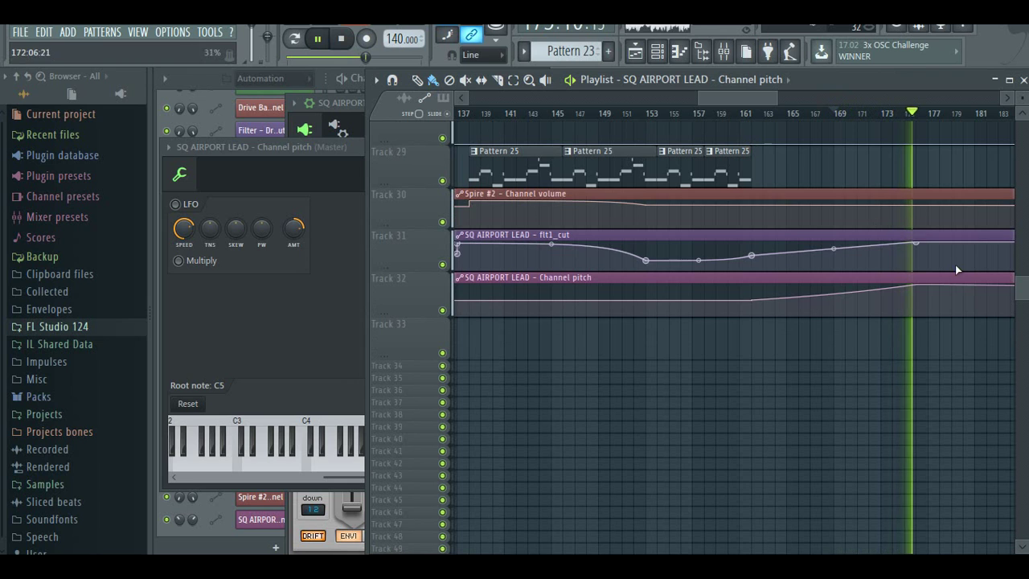
left_click_drag(384, 318, 398, 513)
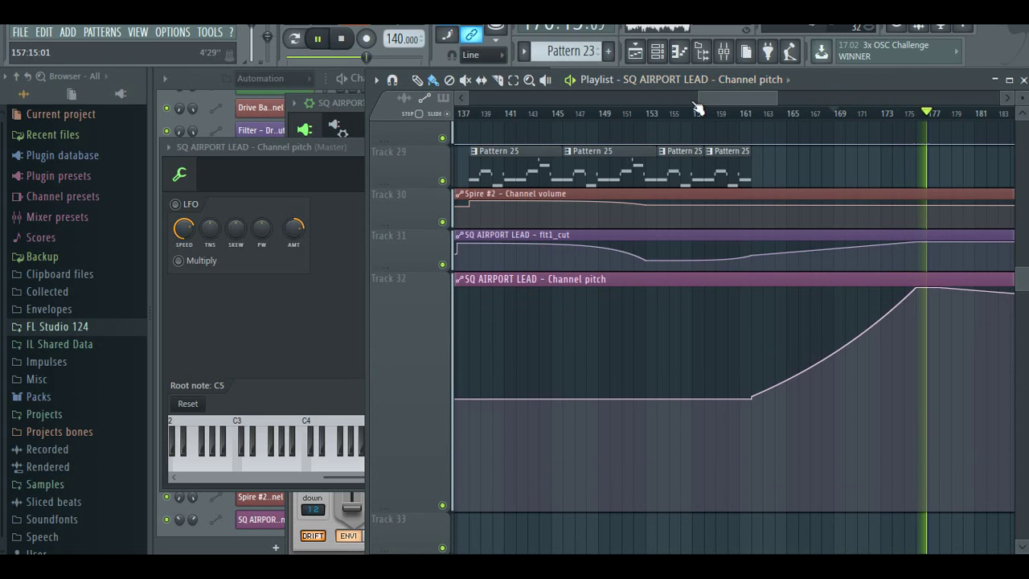
left_click_drag(695, 97, 743, 120)
left_click_drag(881, 379, 872, 398)
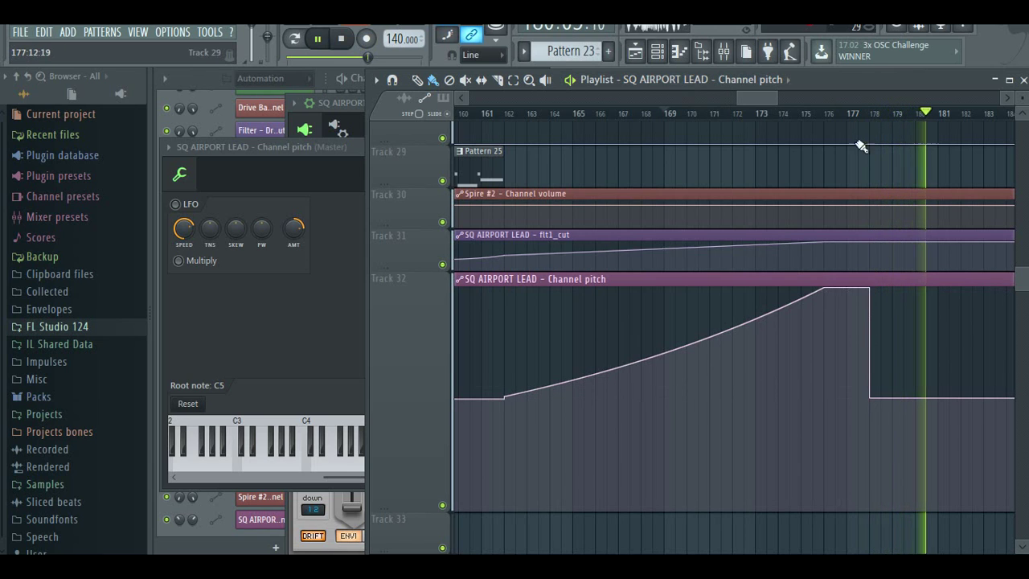
left_click_drag(385, 507, 394, 310)
- Add a small drop at bar 178 in the SQ AIRPORT LEAD Channel volume automation, to 55%
left_click_drag(735, 95, 763, 96)
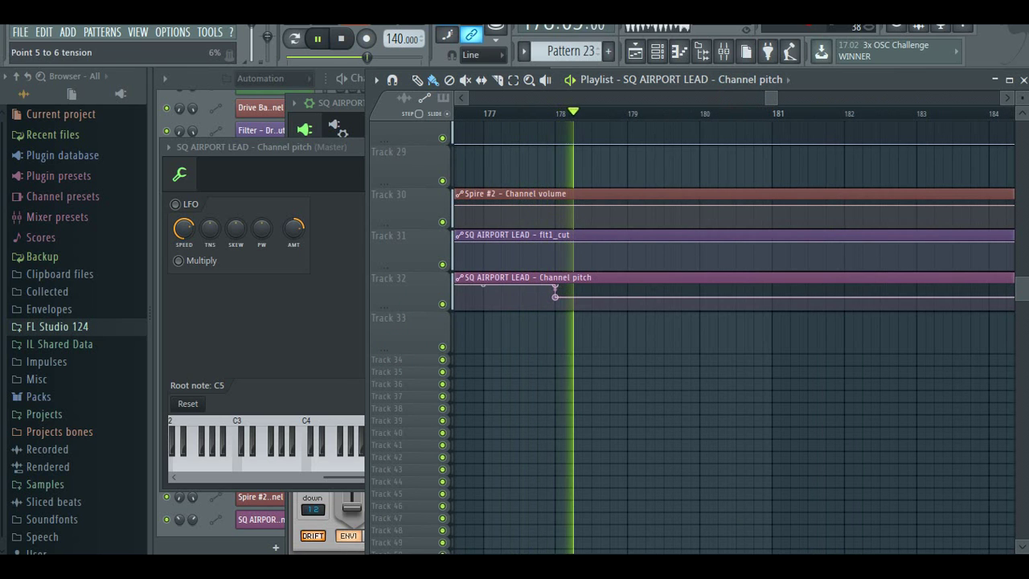
scroll(505, 308, "up", 5)
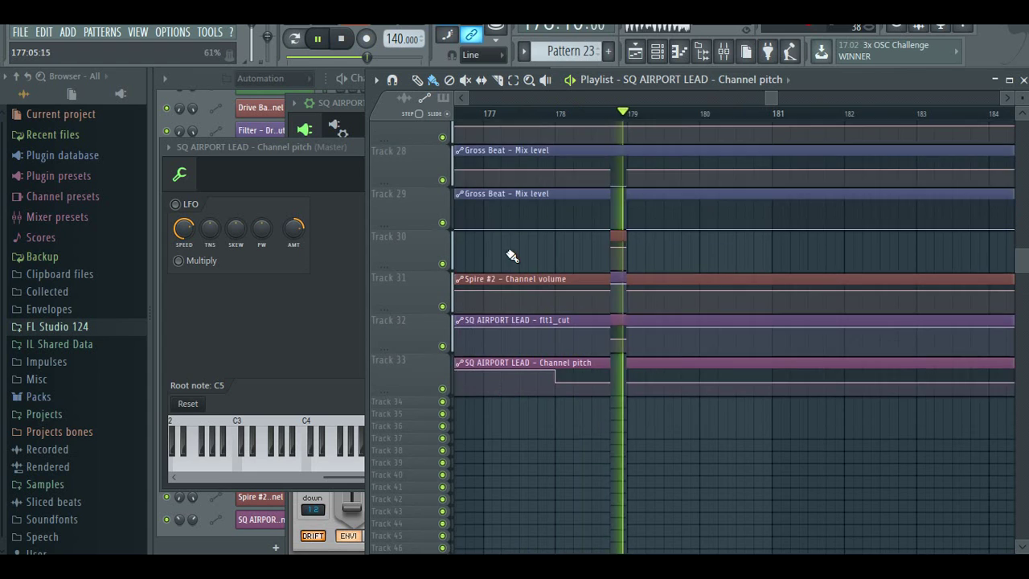
mouse_move(763, 104)
left_mouse_down()
mouse_move(730, 102)
mouse_move(752, 104)
left_mouse_up()
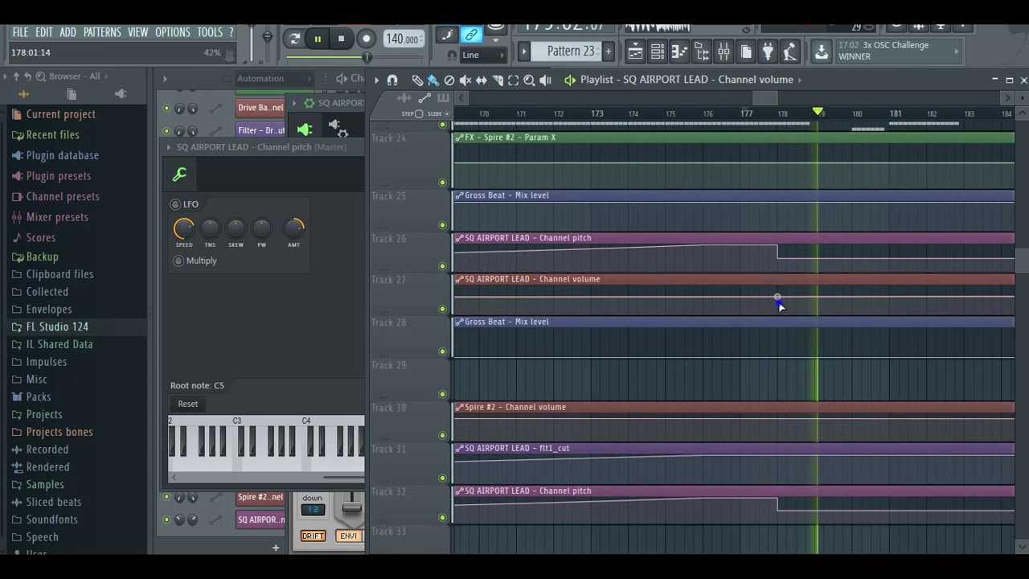
left_click_drag(777, 297, 779, 302)
left_click_drag(766, 102, 775, 101)
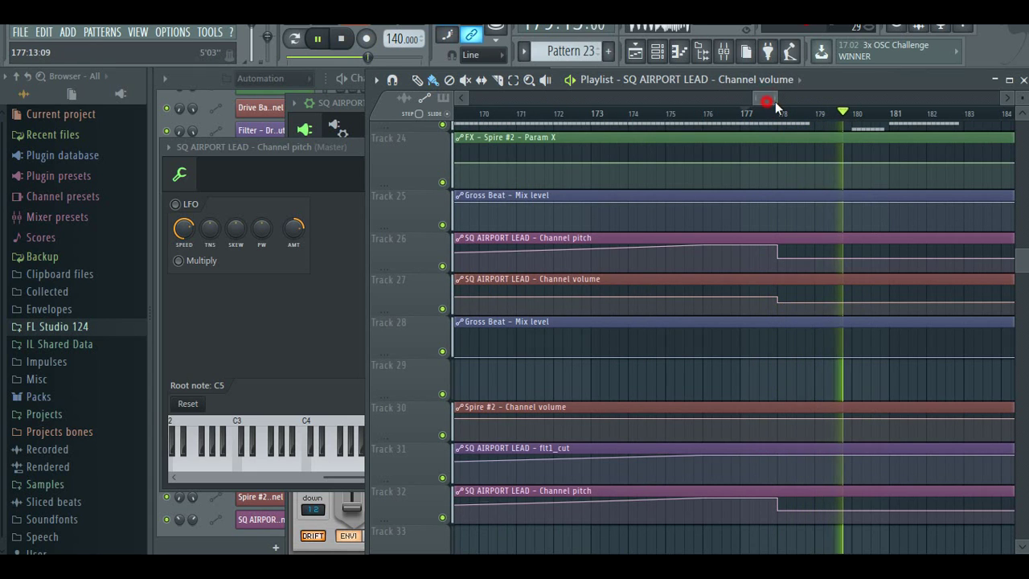
left_click_drag(592, 303, 592, 295)
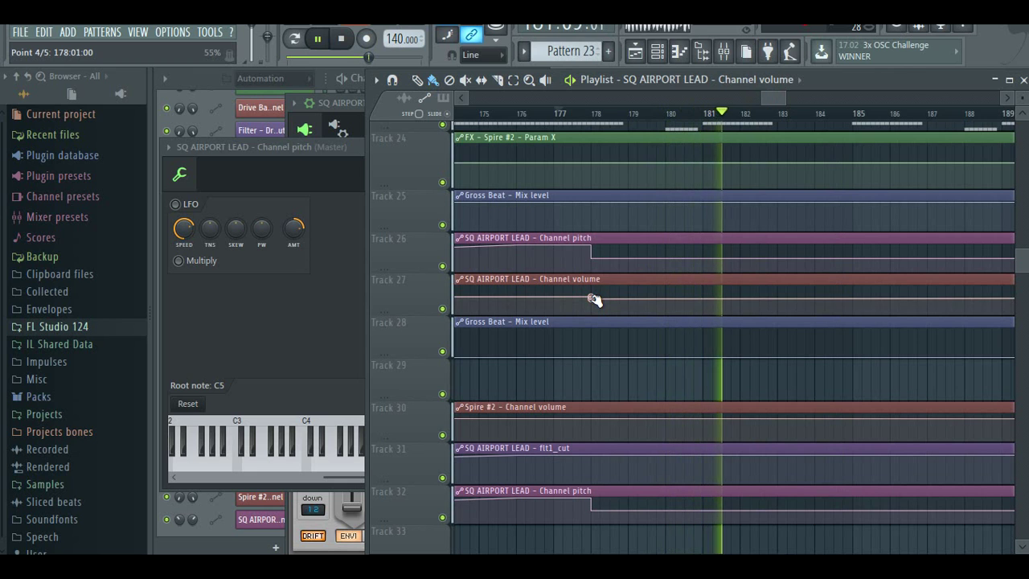
- Play the build-up from about bar 166 and open the SUB BREAK instrument used by Pattern 22 on Track 18
left_click_drag(771, 99, 736, 116)
left_click(753, 110)
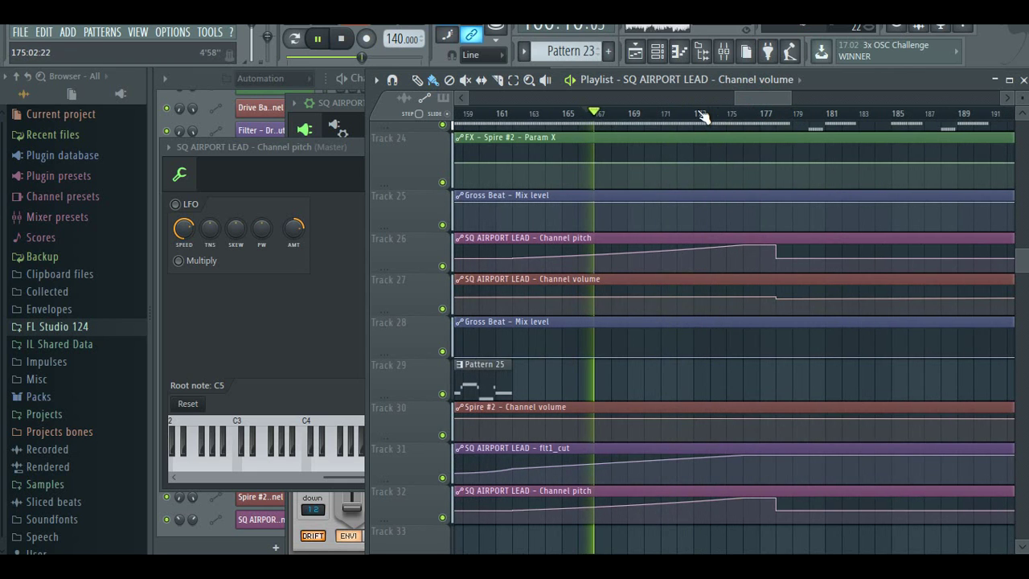
scroll(444, 350, "up", 5)
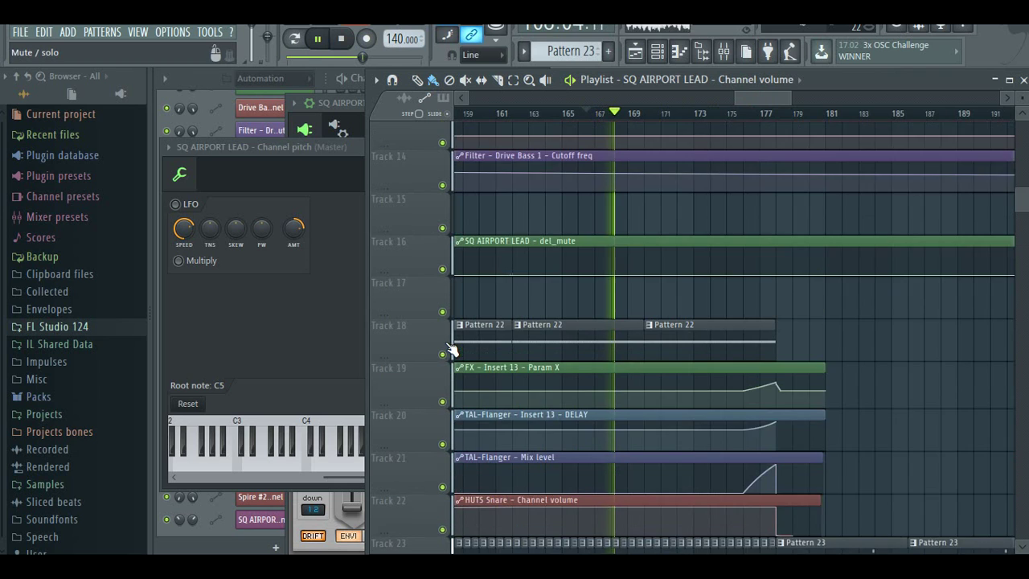
scroll(450, 351, "up", 1)
double_click(551, 363)
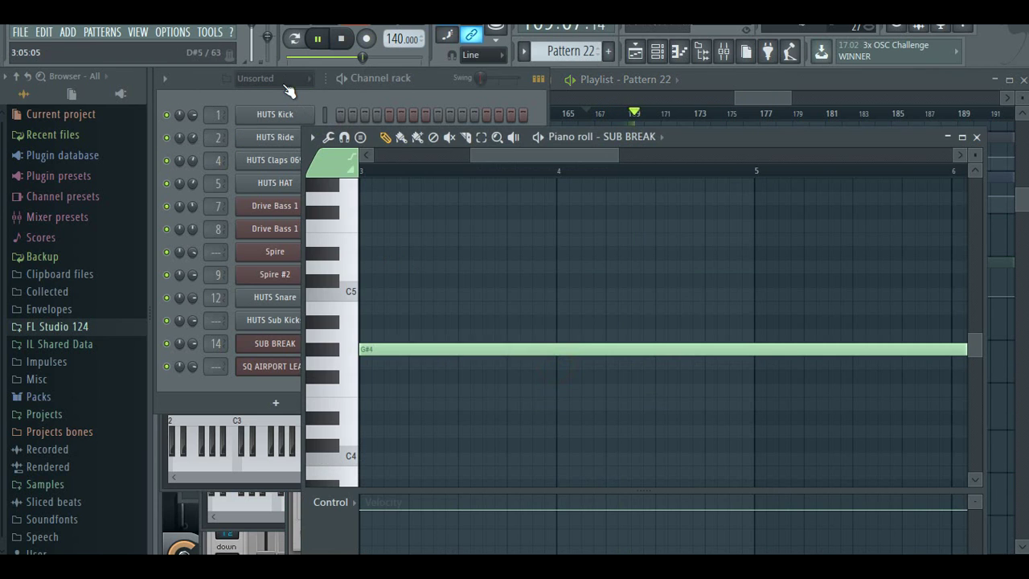
left_click(287, 99)
left_click(289, 344)
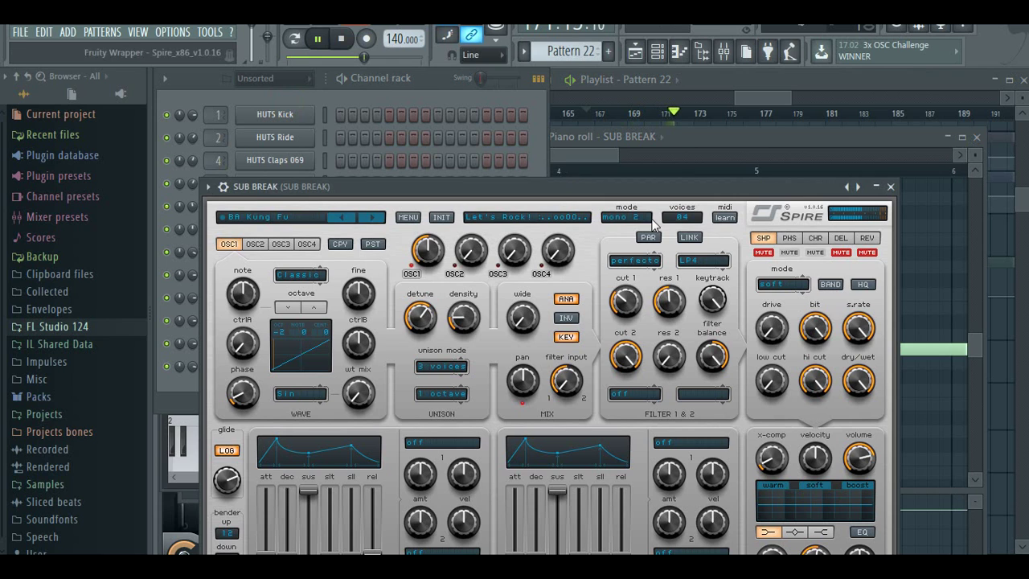
- Set the SUB BREAK channel's pitch range to 12 semitones
left_click_drag(439, 191, 449, 128)
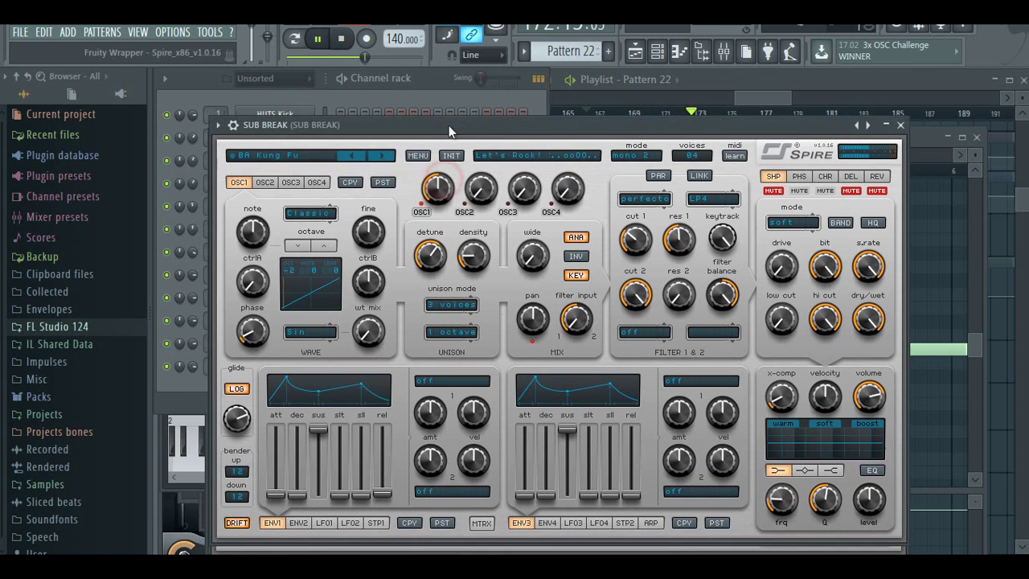
left_click(232, 123)
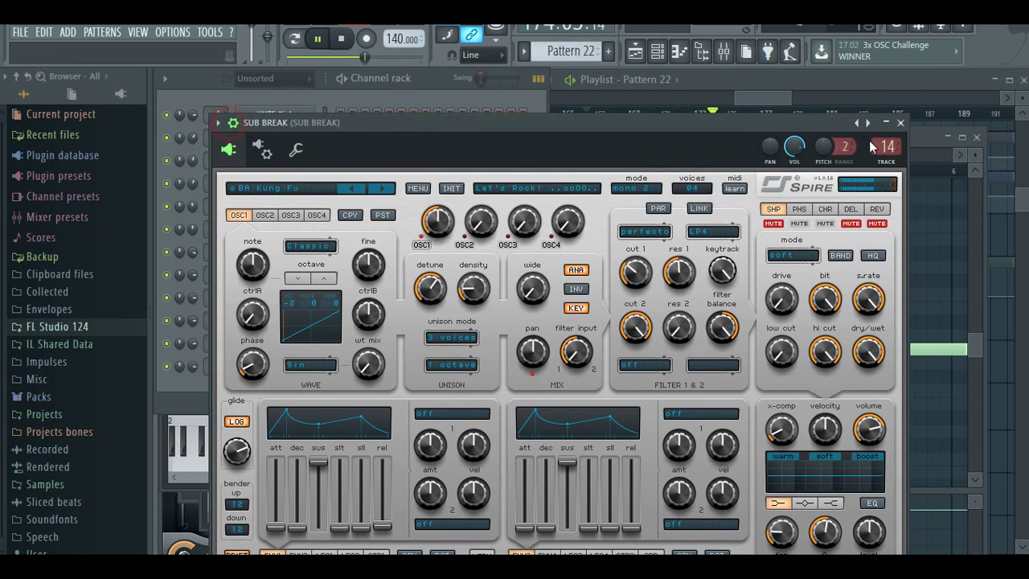
left_click_drag(843, 147, 844, 127)
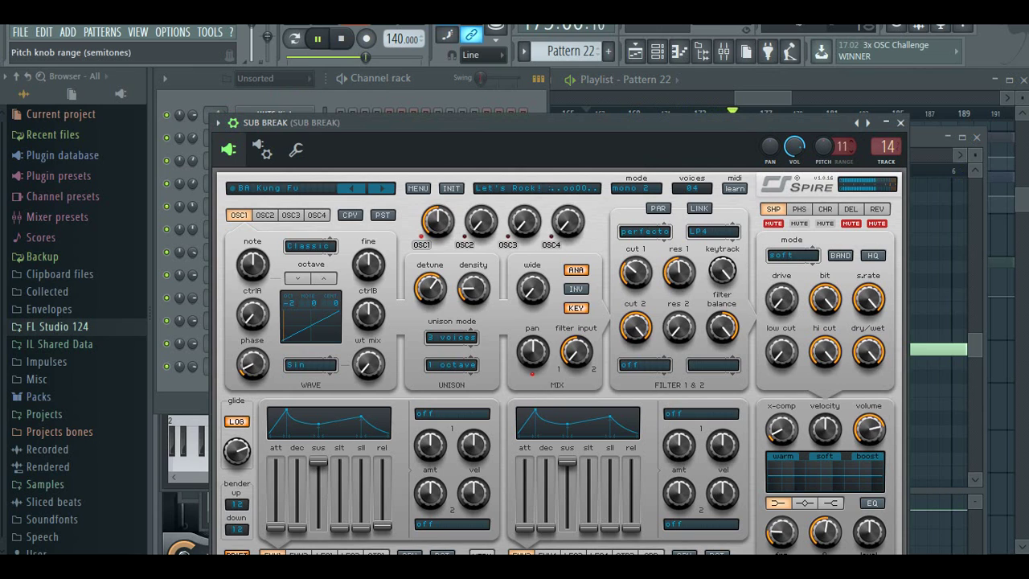
- Create an automation clip for the SUB BREAK channel pitch
left_click(210, 32)
mouse_move(280, 186)
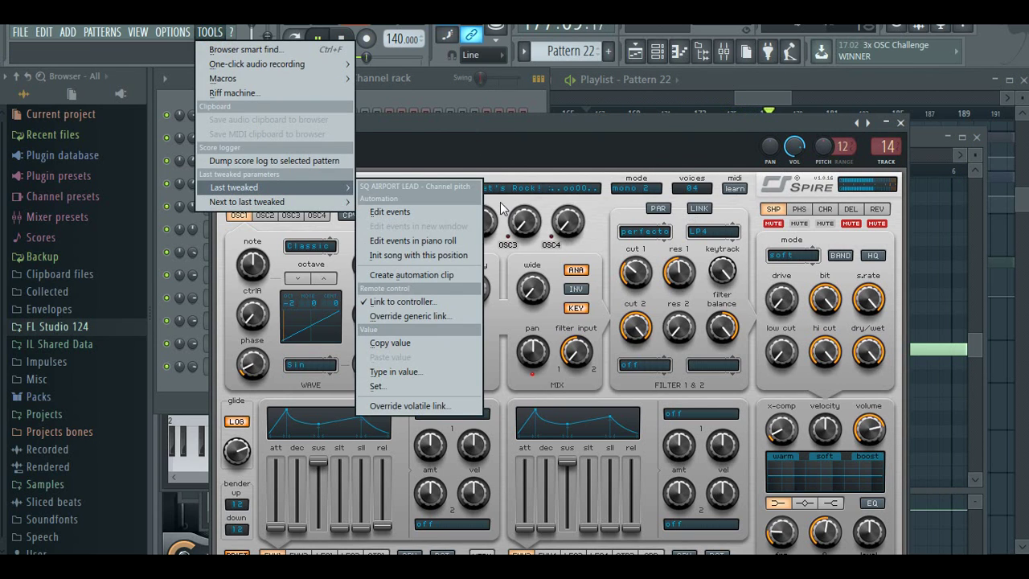
left_click_drag(822, 146, 822, 152)
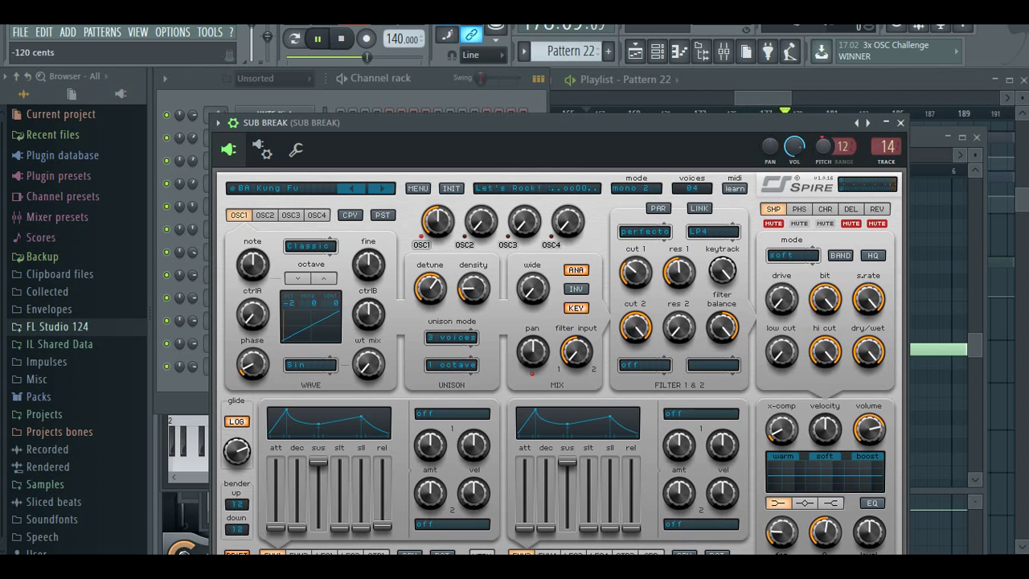
right_click(822, 151)
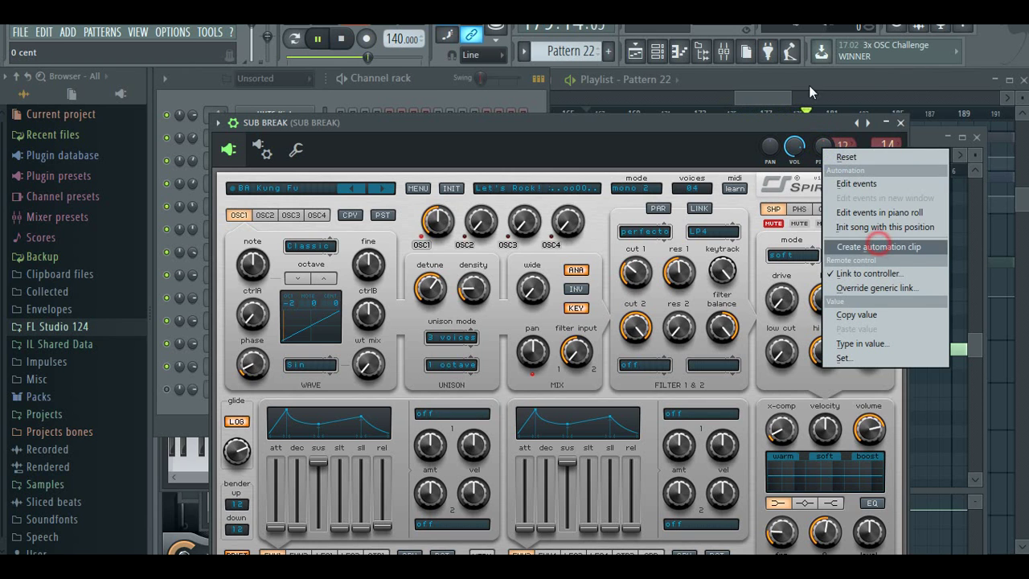
left_click(879, 246)
- Unmute all playlist tracks and move the SQ AIRPORT LEAD Channel pitch clip from Track 26 to Track 29
left_click_drag(503, 99, 681, 119)
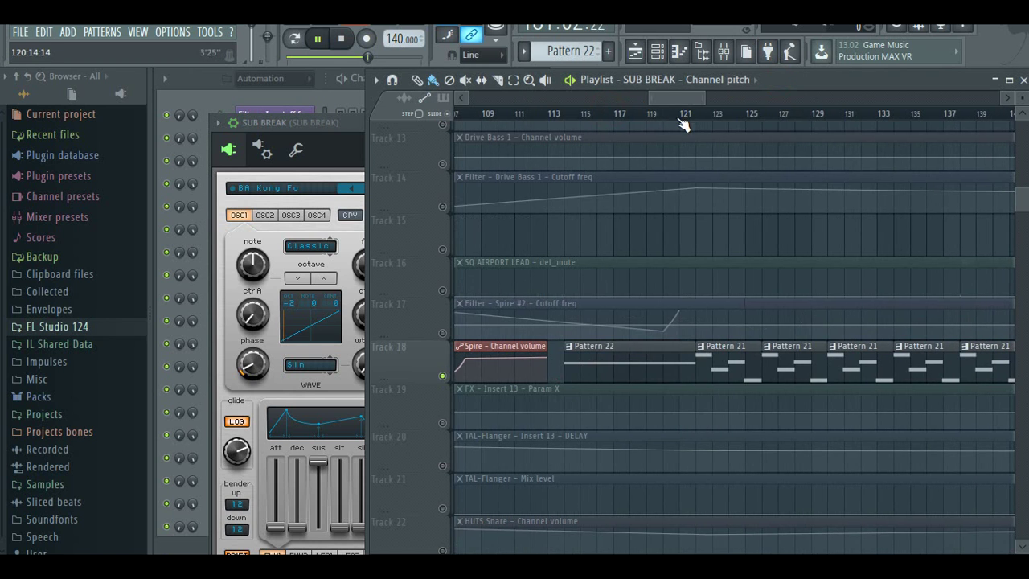
left_click(680, 116)
scroll(655, 210, "down", 7)
scroll(651, 219, "down", 5)
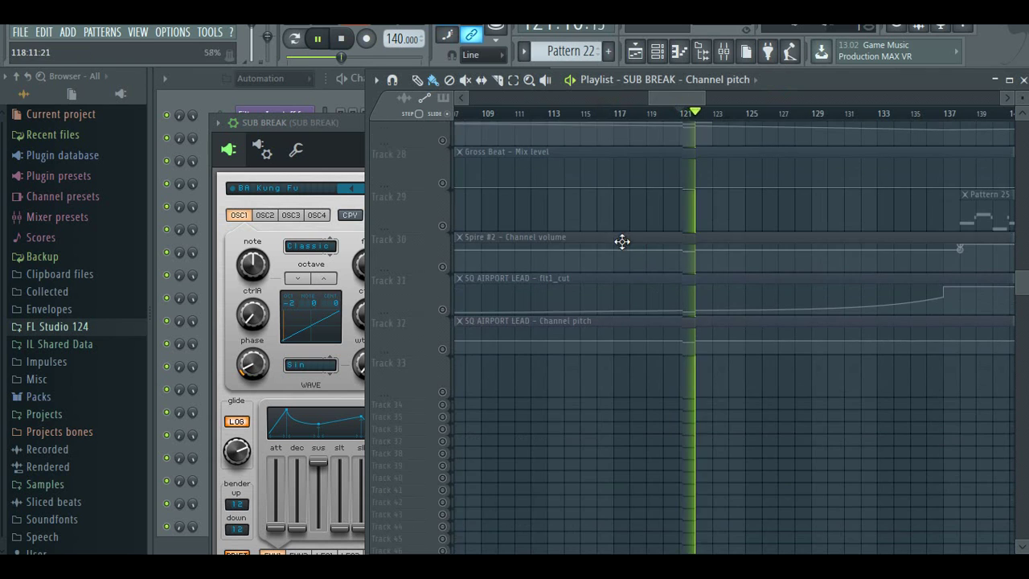
scroll(646, 303, "up", 2)
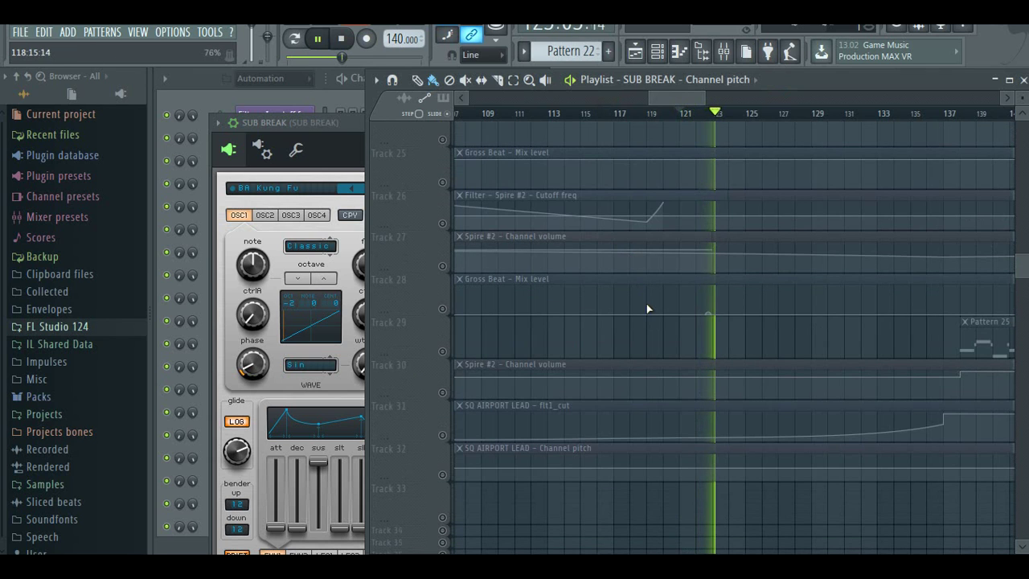
scroll(646, 311, "up", 1)
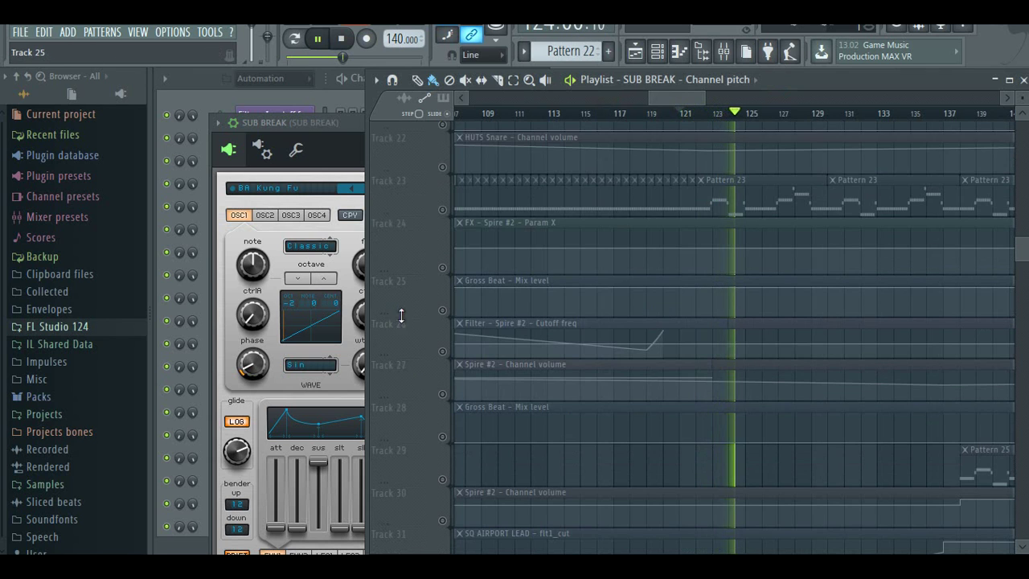
left_click(444, 264)
left_click(445, 264)
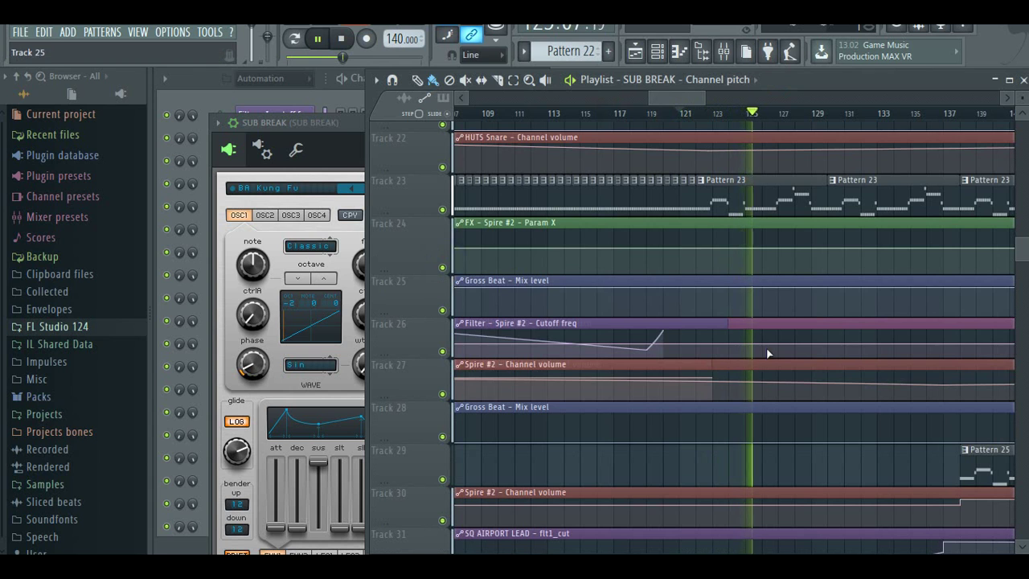
right_click(793, 332)
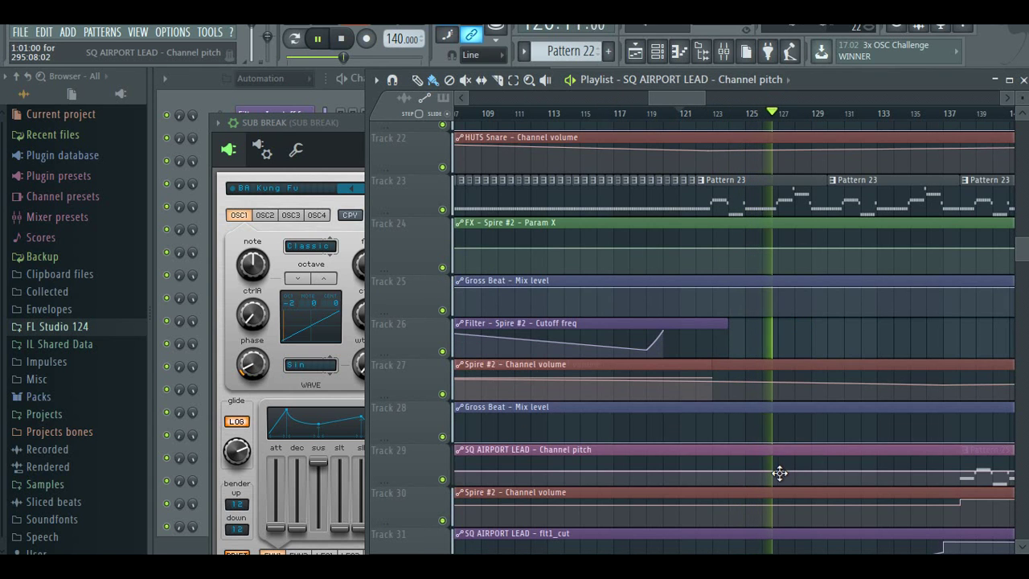
- Move the SUB BREAK Channel pitch clip from Track 17 down to the empty Track 33
scroll(779, 391, "up", 3)
scroll(757, 391, "up", 2)
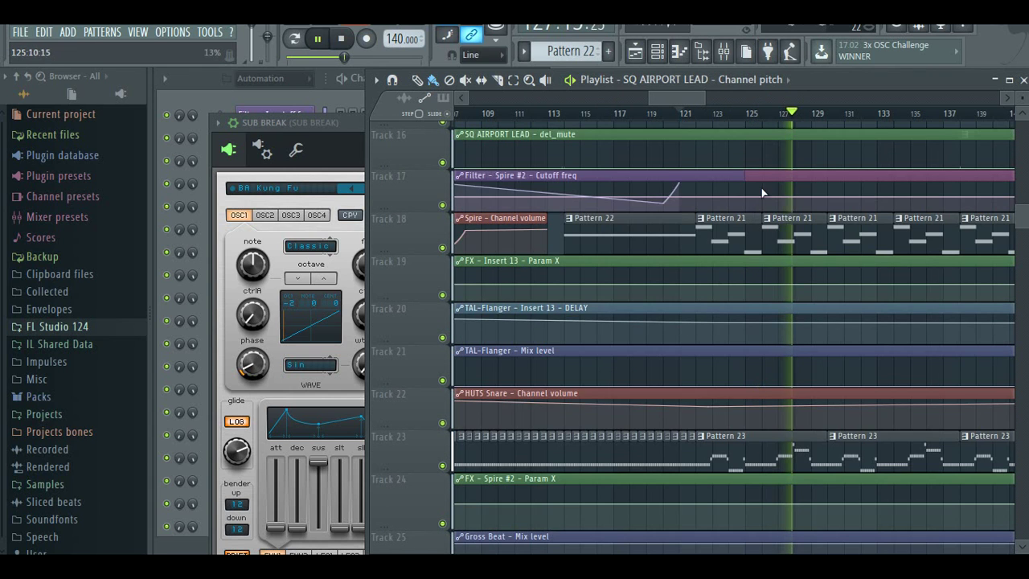
left_click_drag(767, 175, 761, 424)
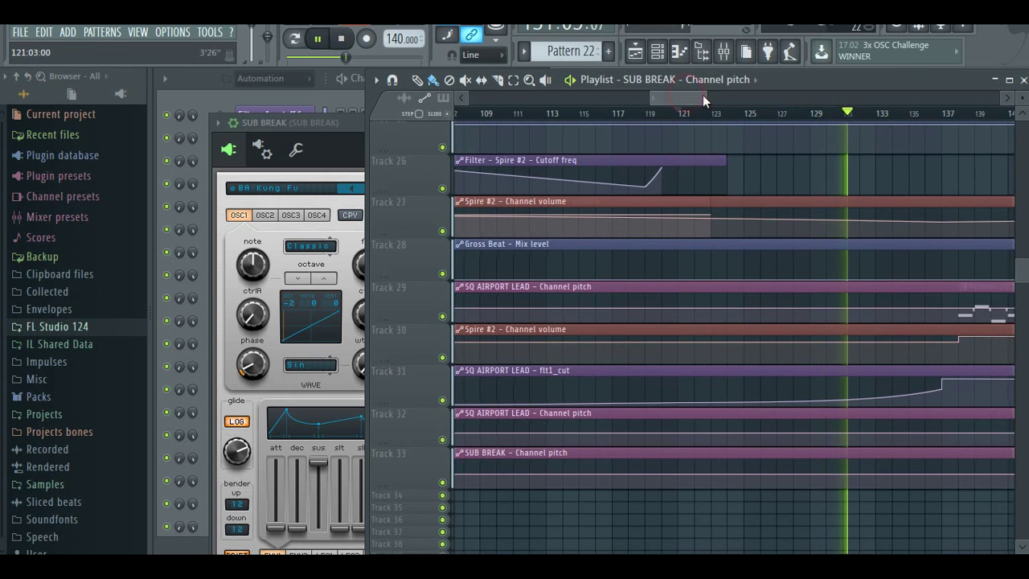
- Play from just before bar 162, enlarge Track 33 and add a point at bar 163 to the SUB BREAK pitch automation
left_click_drag(702, 95, 738, 115)
left_click(834, 114)
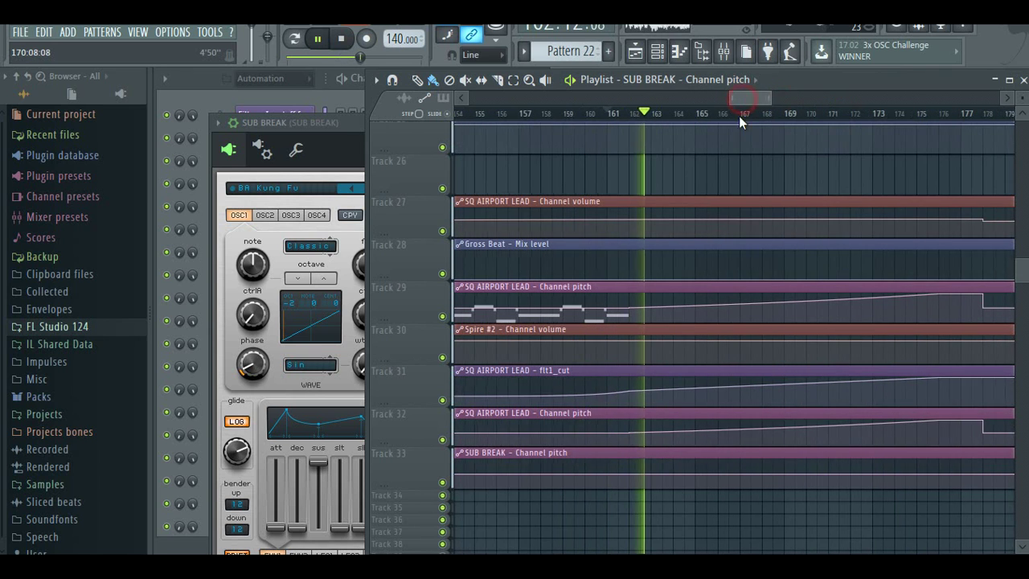
scroll(716, 175, "down", 4)
left_click_drag(407, 434, 431, 484)
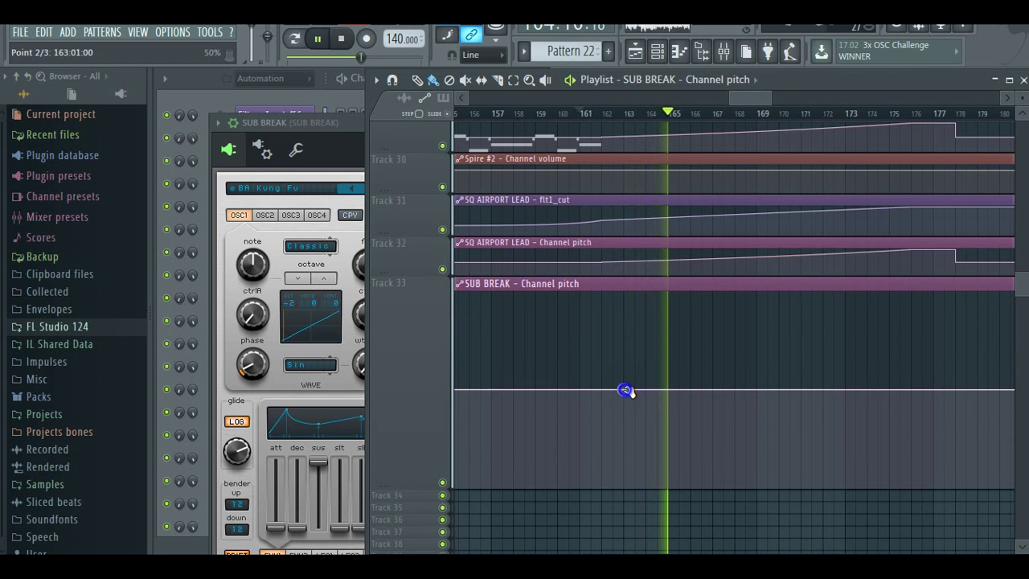
- Overlay the SQ AIRPORT LEAD Channel pitch clip on Track 33 as a guide and move the SUB BREAK pitch point to bar 162
left_click_drag(676, 239, 672, 288)
left_click(615, 284)
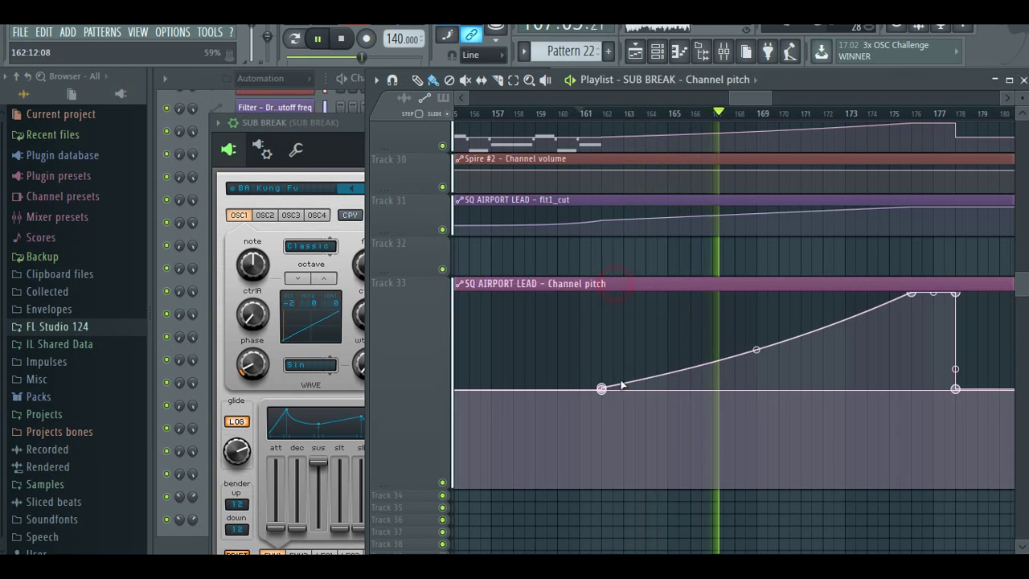
left_click(642, 283)
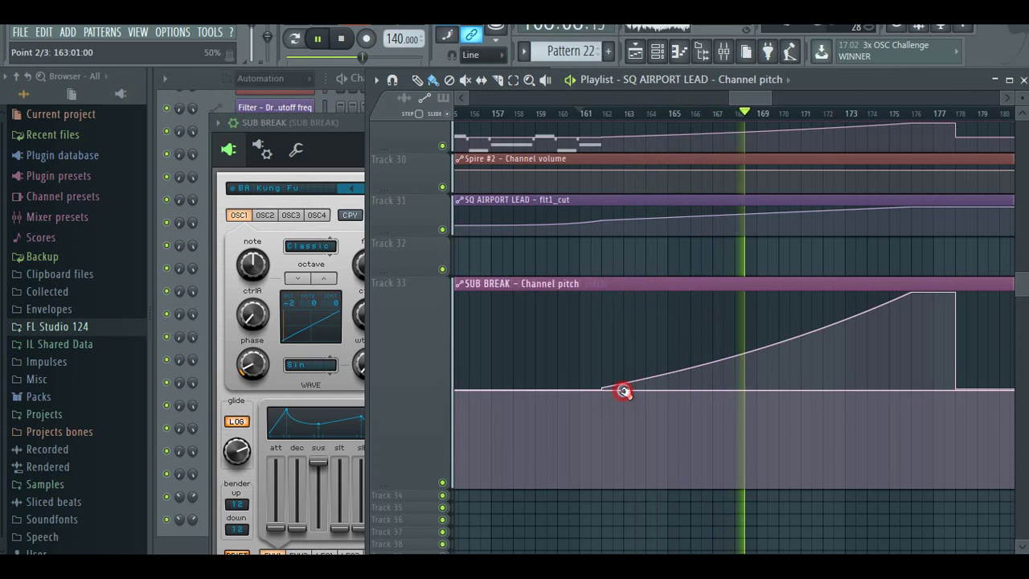
left_click_drag(623, 390, 608, 389)
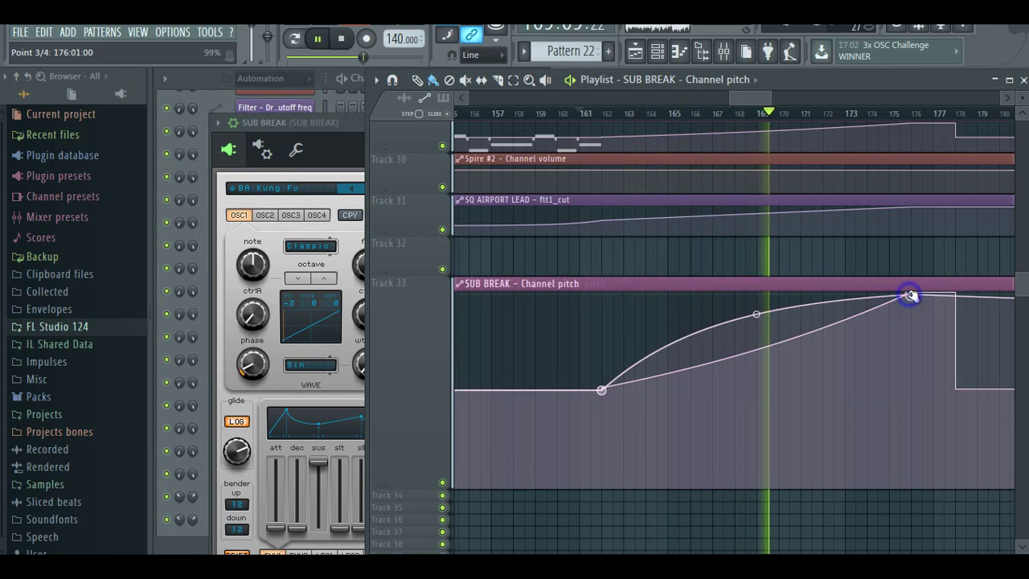
- Shape the SUB BREAK pitch rise with points at bars 176 and 178 at 100%, a drop to base level at bar 178, and 3% tension
right_click(909, 295)
left_click(756, 313)
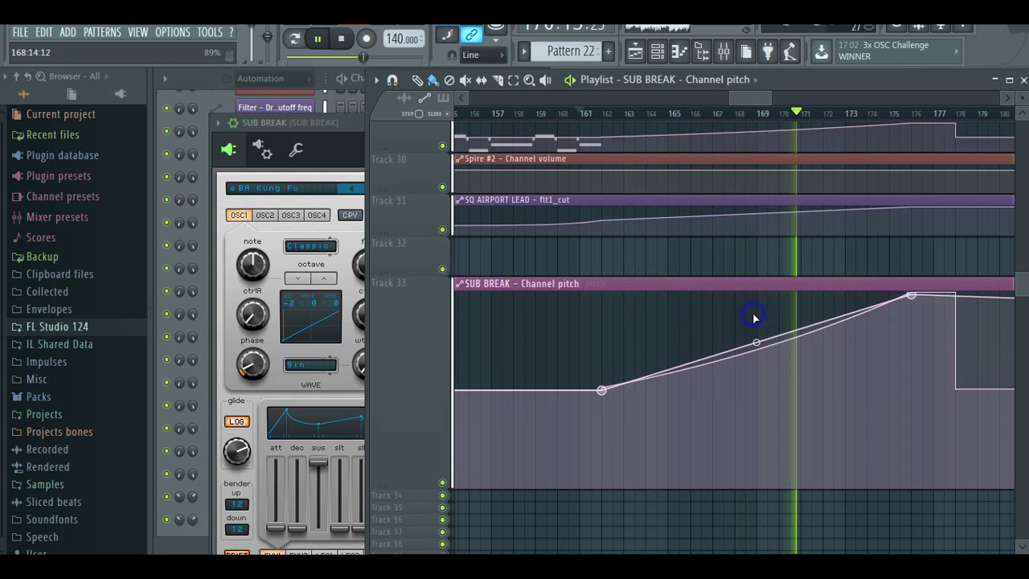
left_click_drag(756, 314, 755, 343)
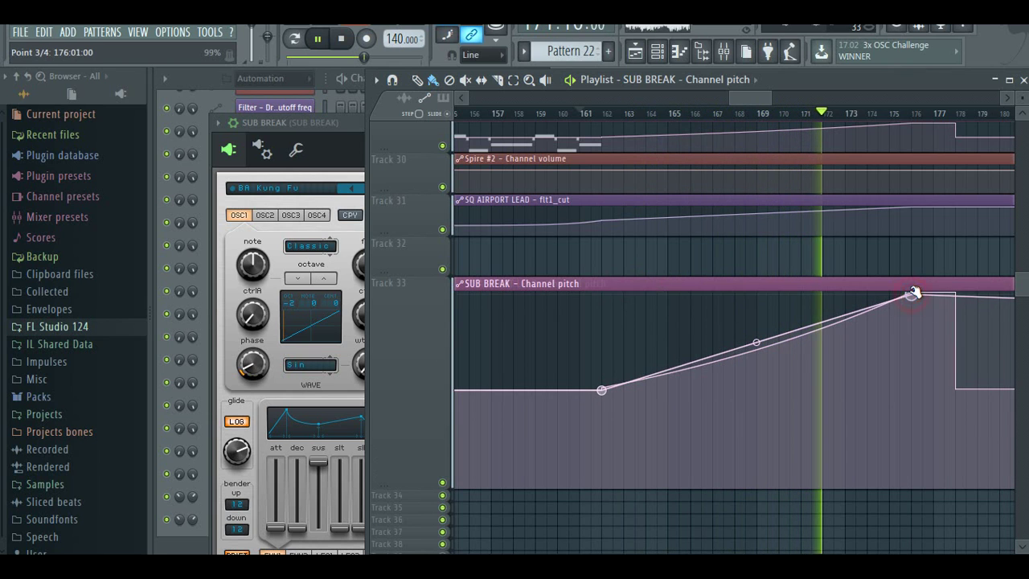
left_click_drag(911, 296, 912, 292)
right_click(957, 294)
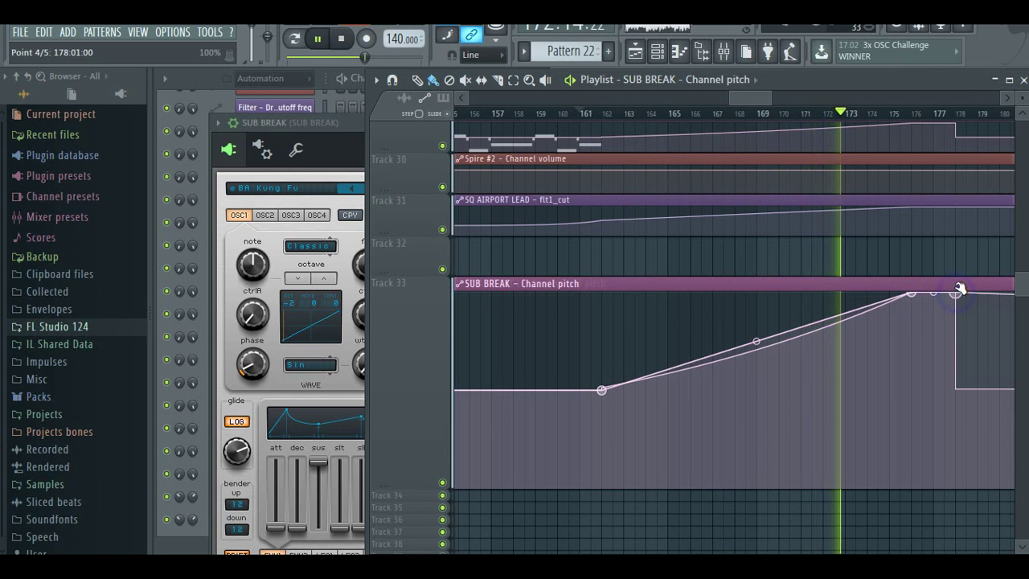
right_click(957, 390)
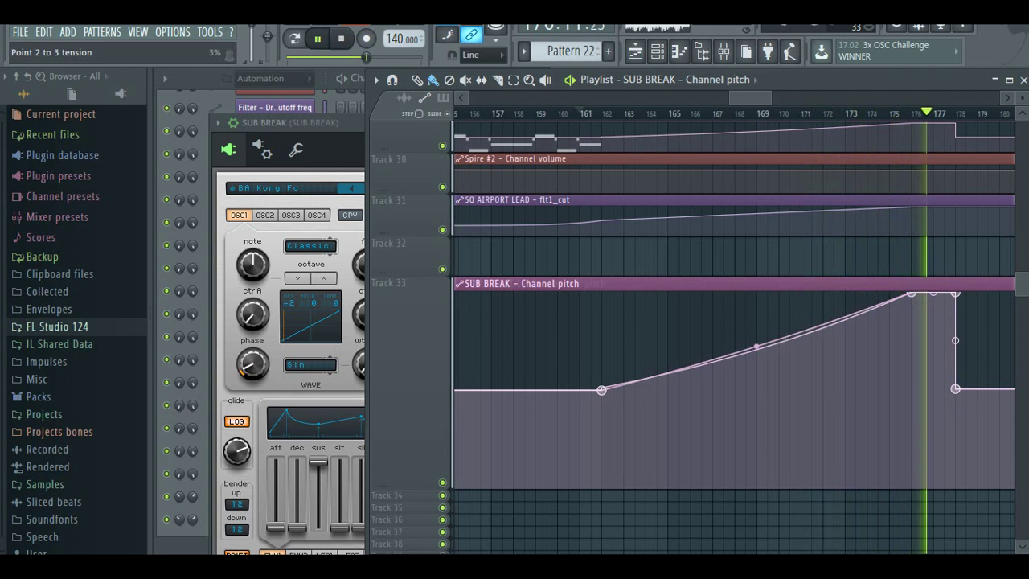
- Move the SUB BREAK Channel pitch clip up to Track 32, play from bar 163 and shrink Track 33
left_click_drag(563, 286, 564, 233)
left_click(631, 113)
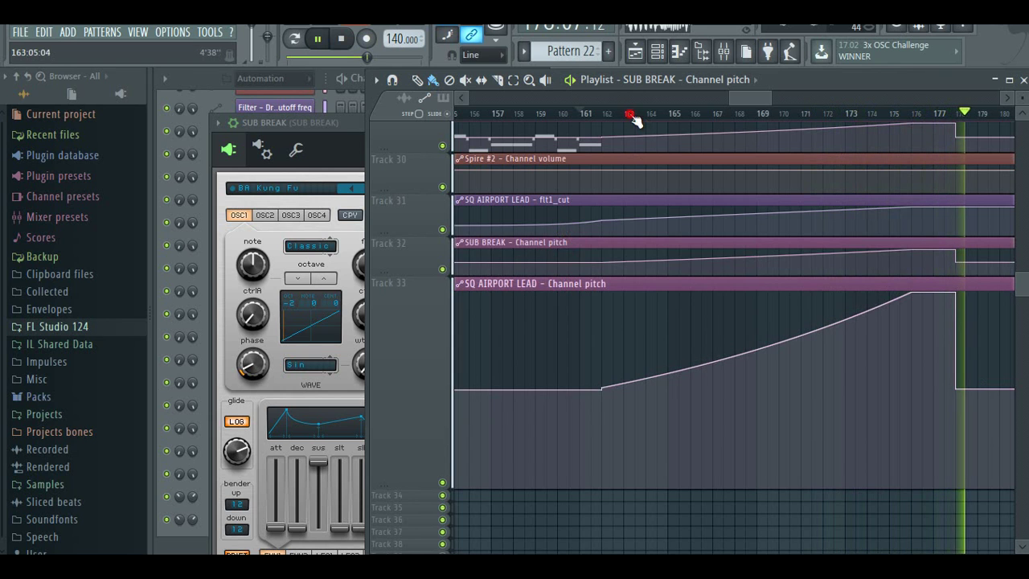
left_click(185, 541)
left_click(756, 106)
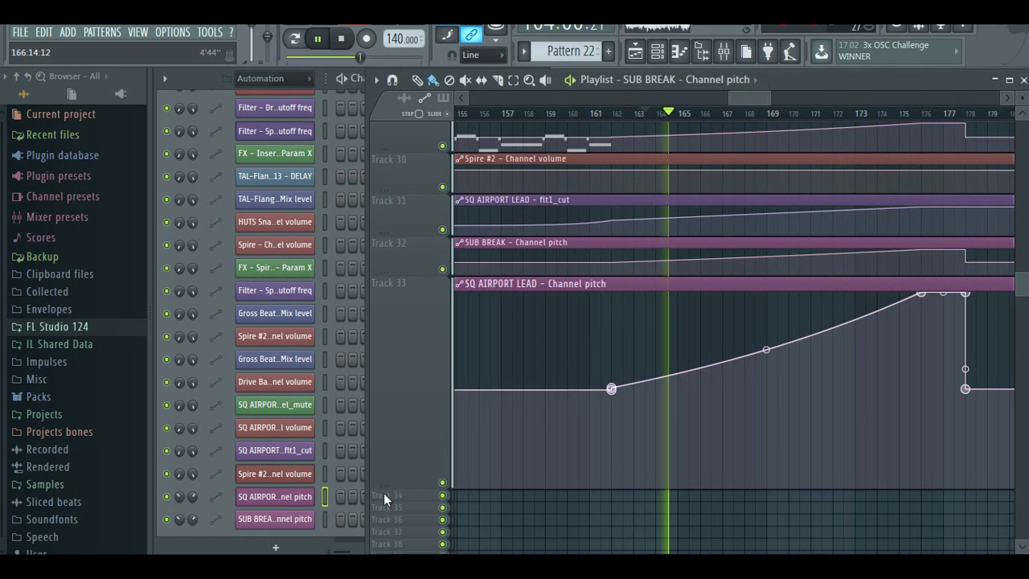
left_click_drag(384, 486, 491, 311)
- Mute Track 23 and play from about bar 165 to hear the build-up without its lead pattern
scroll(613, 295, "up", 10)
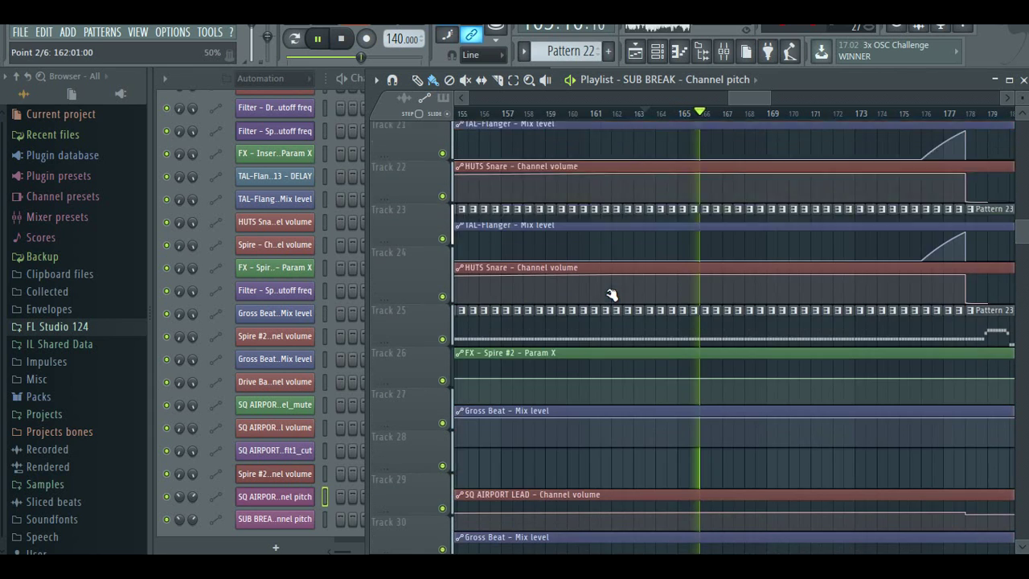
scroll(610, 296, "down", 7)
scroll(598, 290, "up", 3)
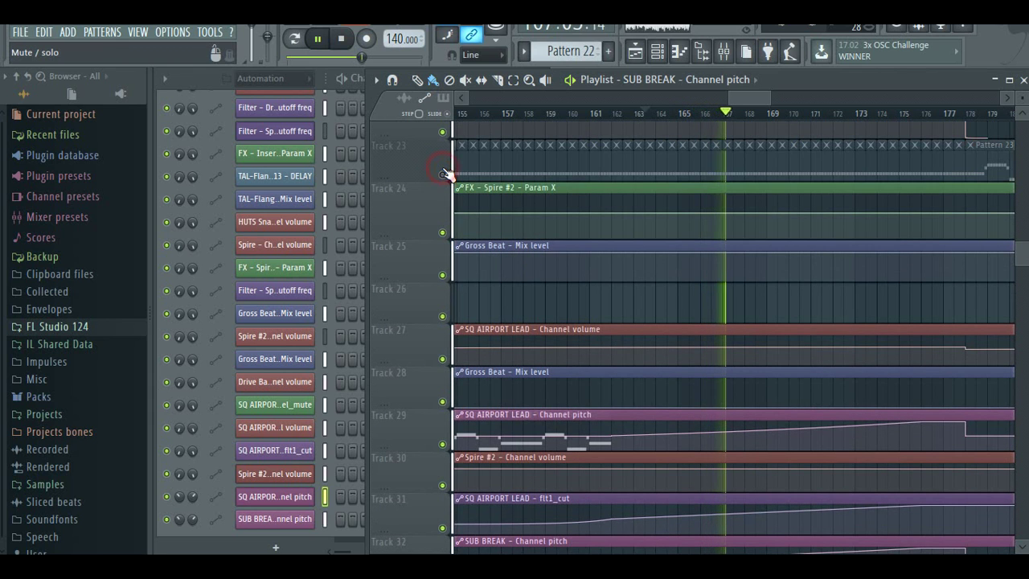
scroll(654, 273, "up", 4)
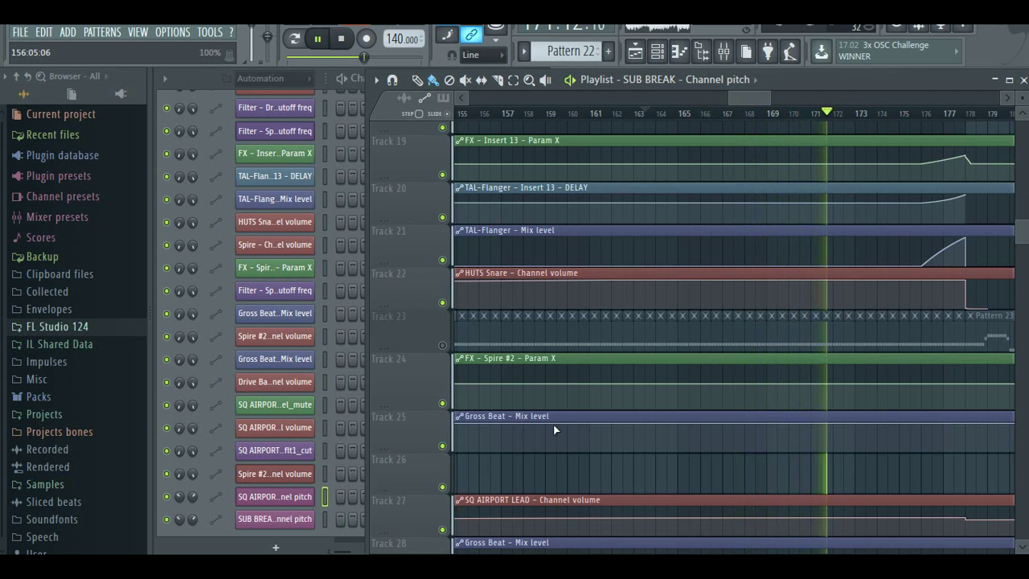
left_click(677, 114)
scroll(756, 268, "down", 7)
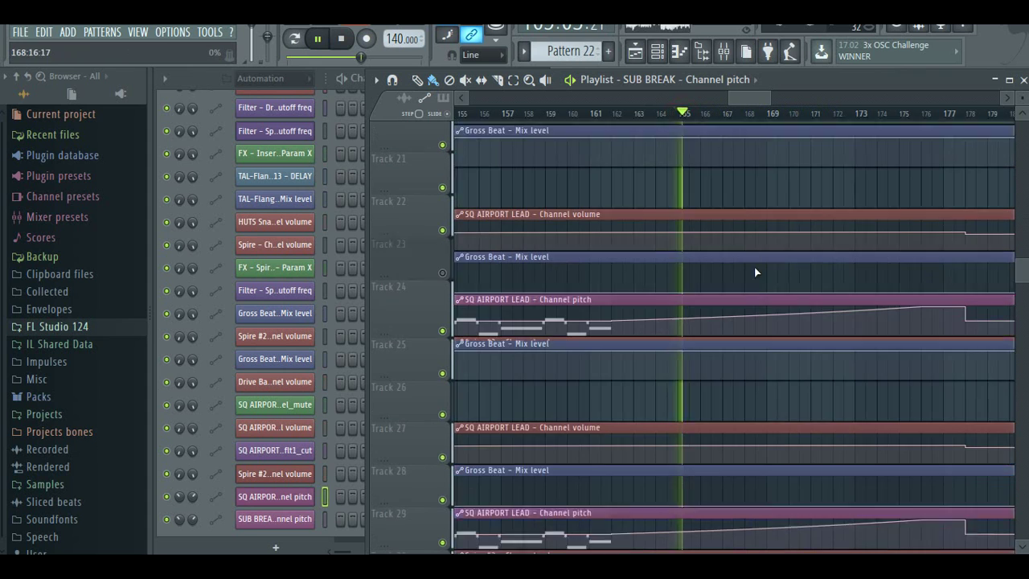
scroll(756, 359, "up", 8)
scroll(684, 315, "up", 1)
- Open Pattern 22 and add Soundgoodizer to the second effect slot of the SUB BREAK mixer track
left_click(711, 205)
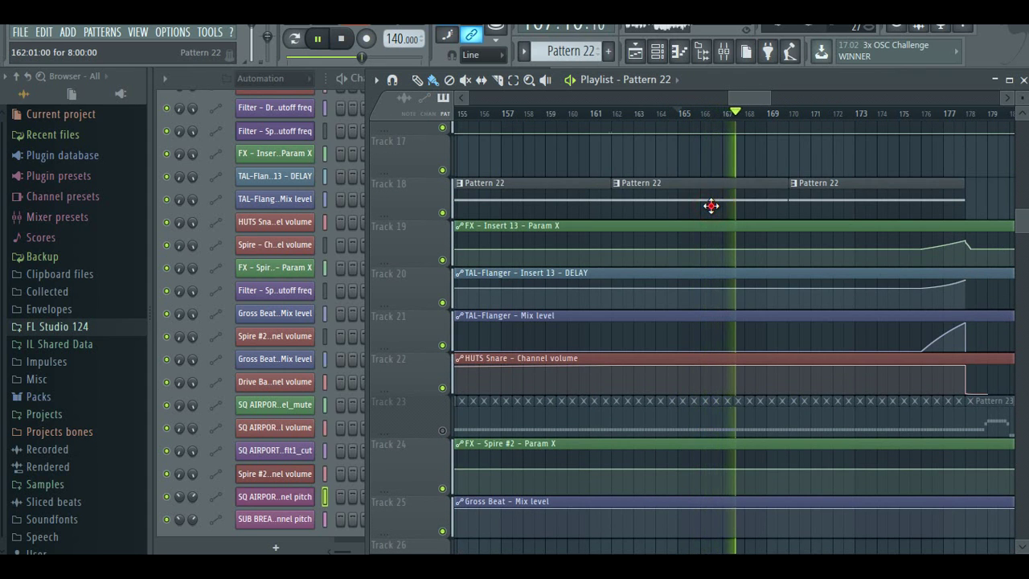
double_click(710, 206)
left_click(209, 386)
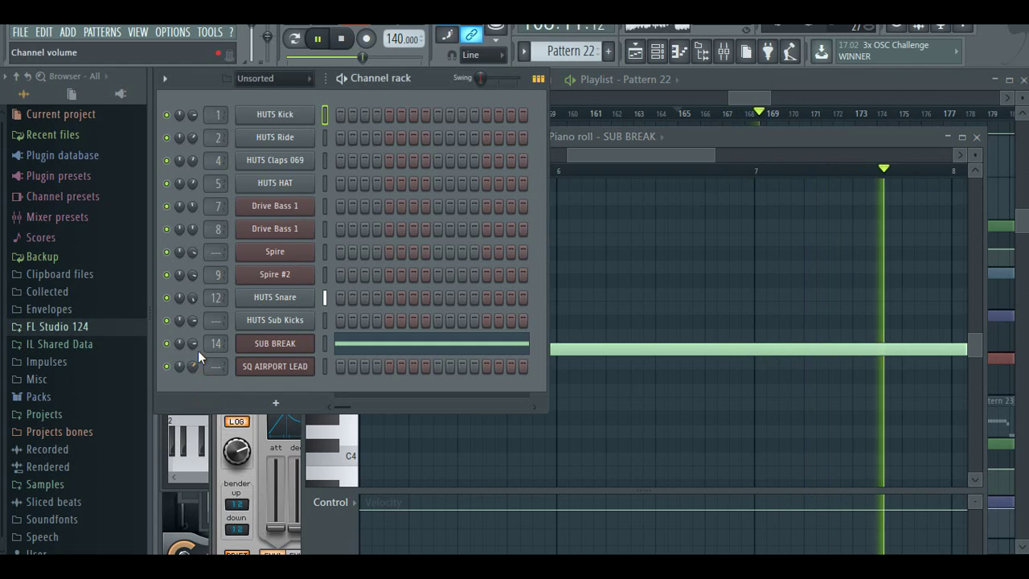
left_click(723, 53)
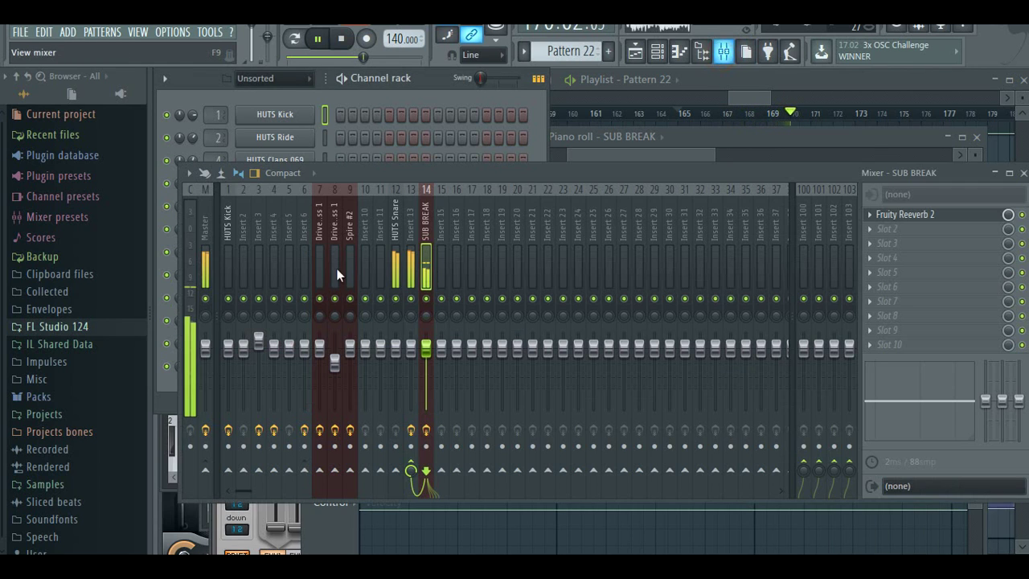
left_click(842, 229)
left_click(595, 213)
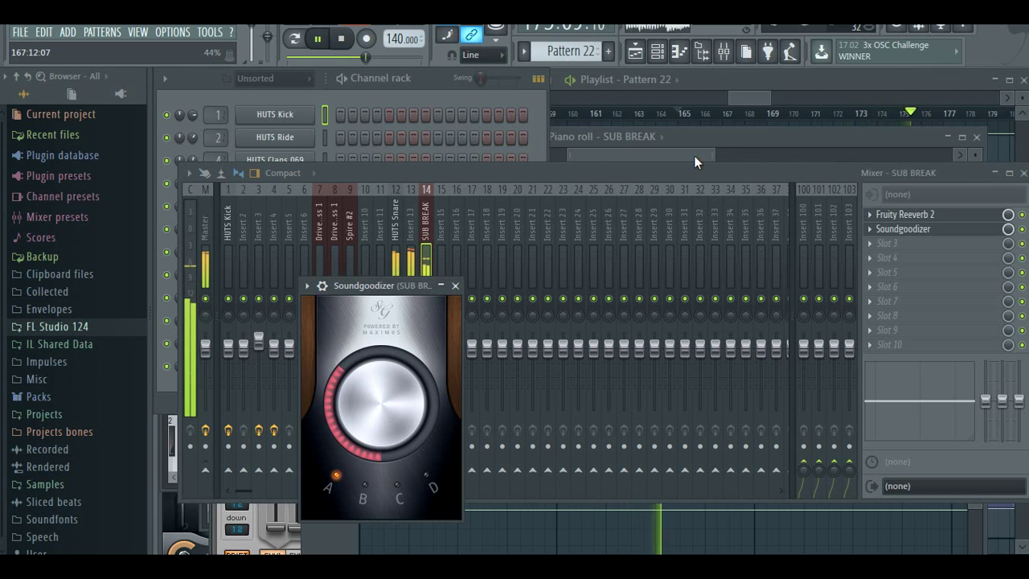
- Unmute Track 23 and replay the build-up and its transition into the drop at bar 178
left_click(743, 100)
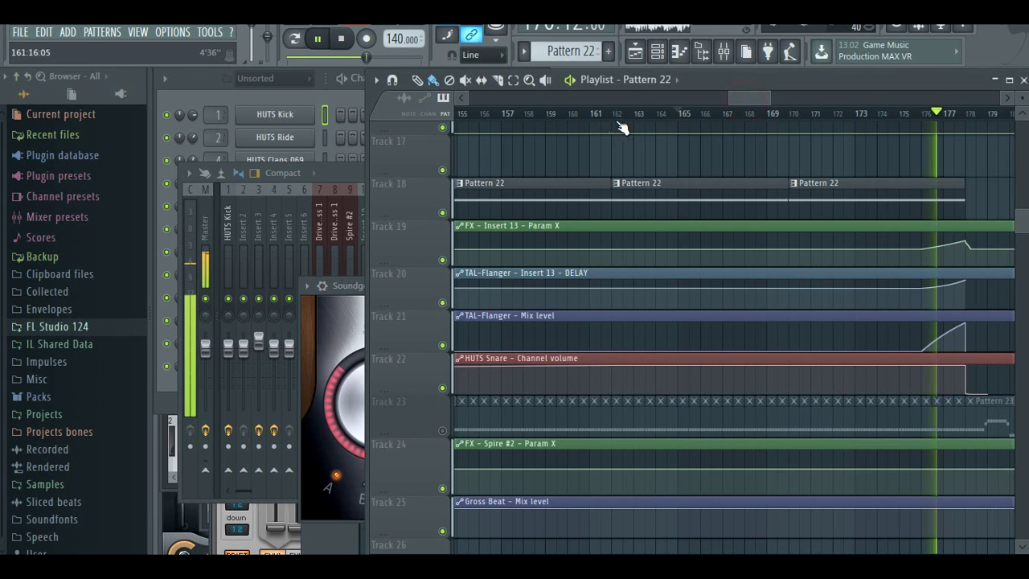
left_click(445, 433)
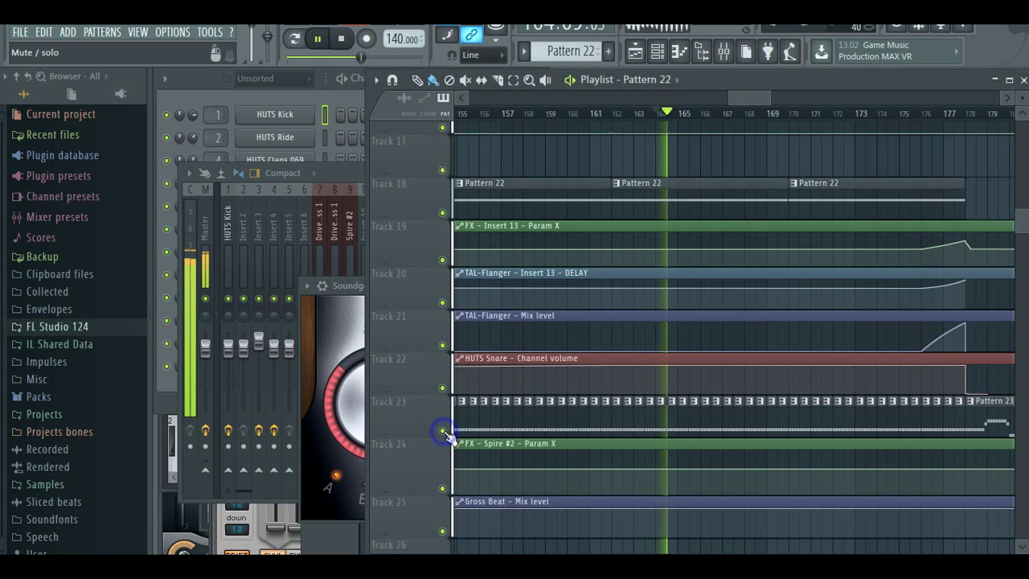
left_click(810, 117)
left_click_drag(766, 102, 778, 102)
left_click(783, 114)
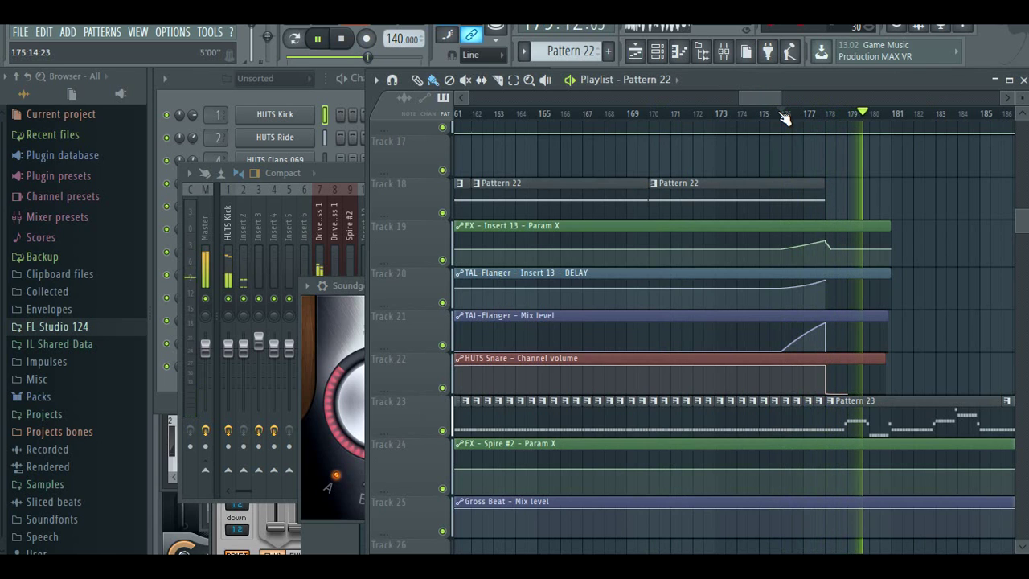
left_click(727, 113)
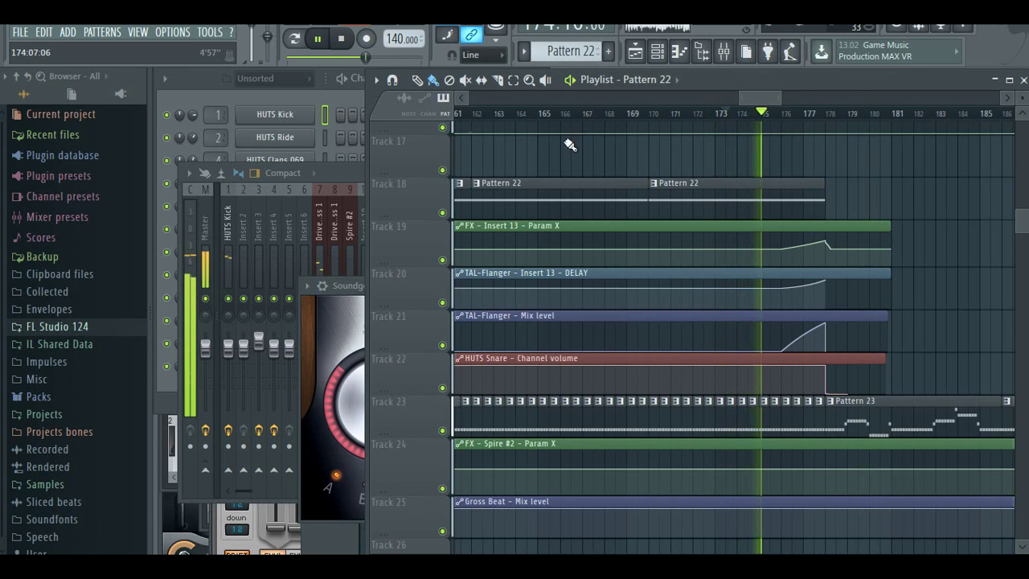
scroll(915, 253, "up", 6)
scroll(914, 253, "down", 6)
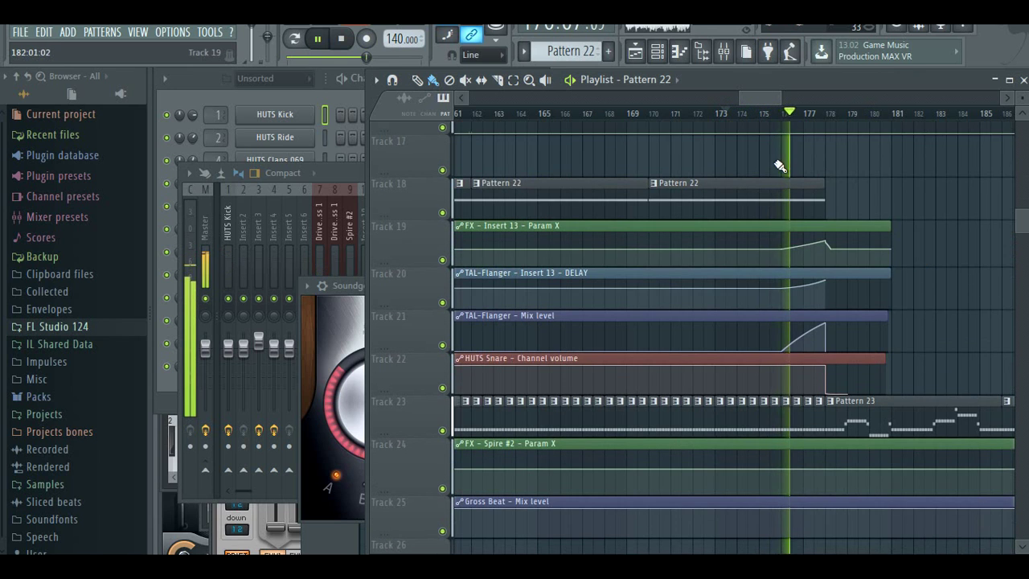
scroll(848, 340, "down", 1)
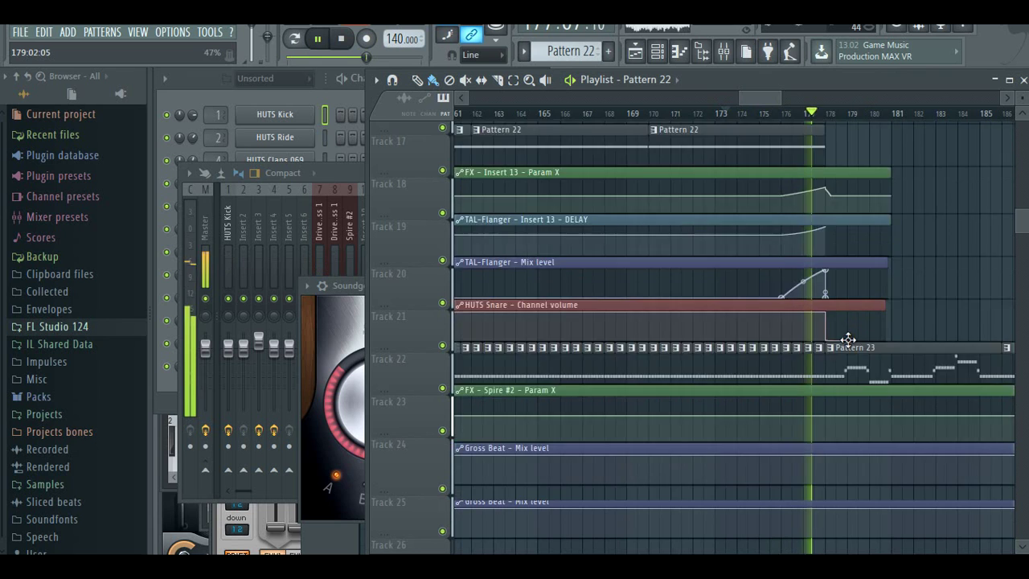
scroll(848, 339, "down", 8)
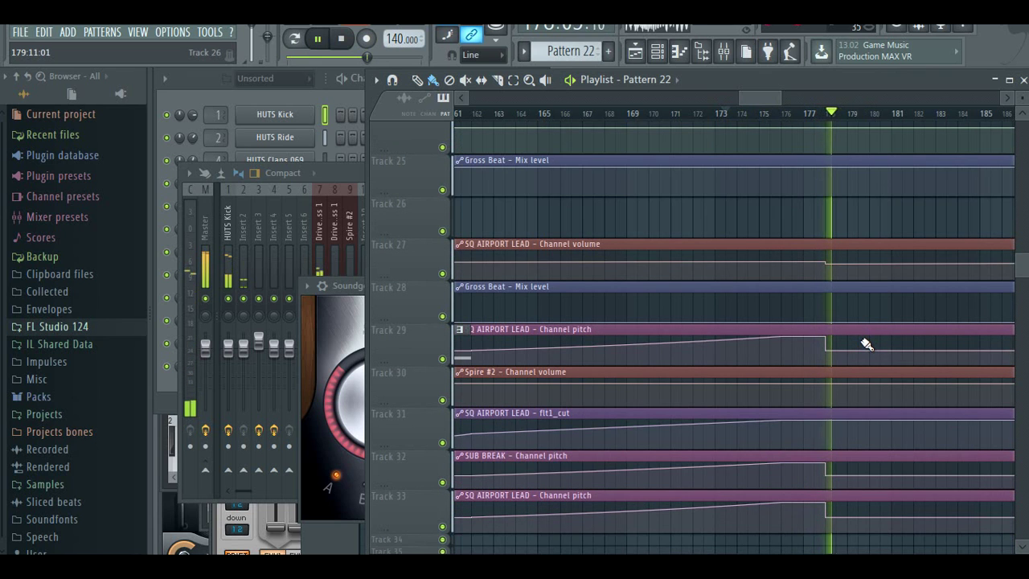
- Solo Track 7 with the HUTS MainSweepDown clips, then re-enable Tracks 2 and 3
left_click(333, 98)
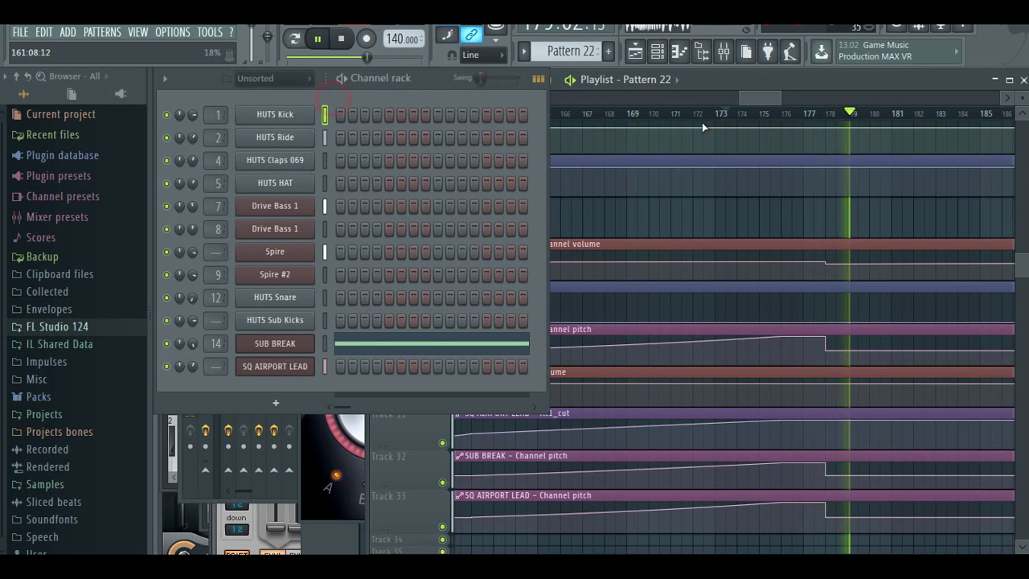
left_click(775, 99)
scroll(808, 276, "up", 19)
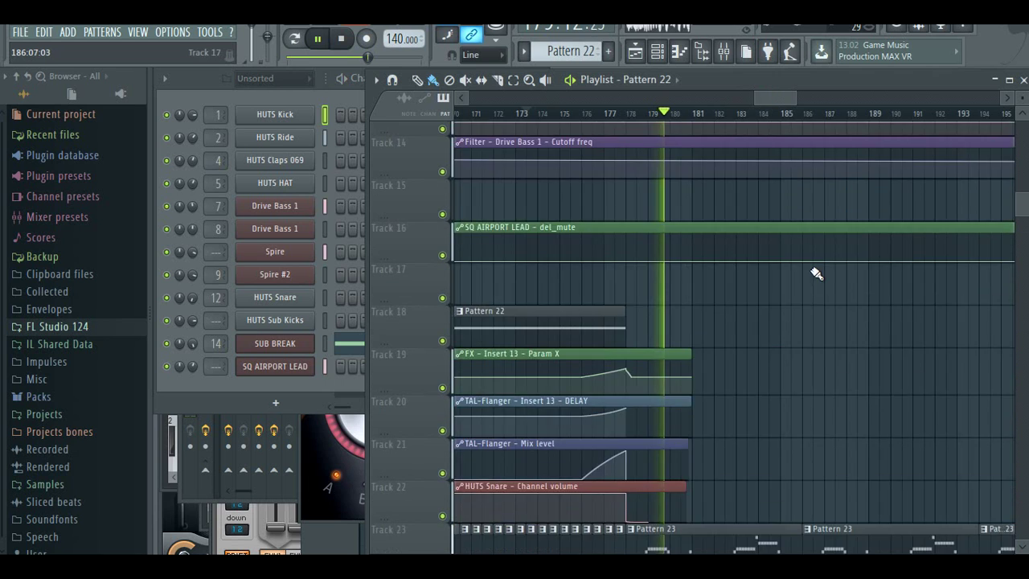
scroll(562, 252, "up", 5)
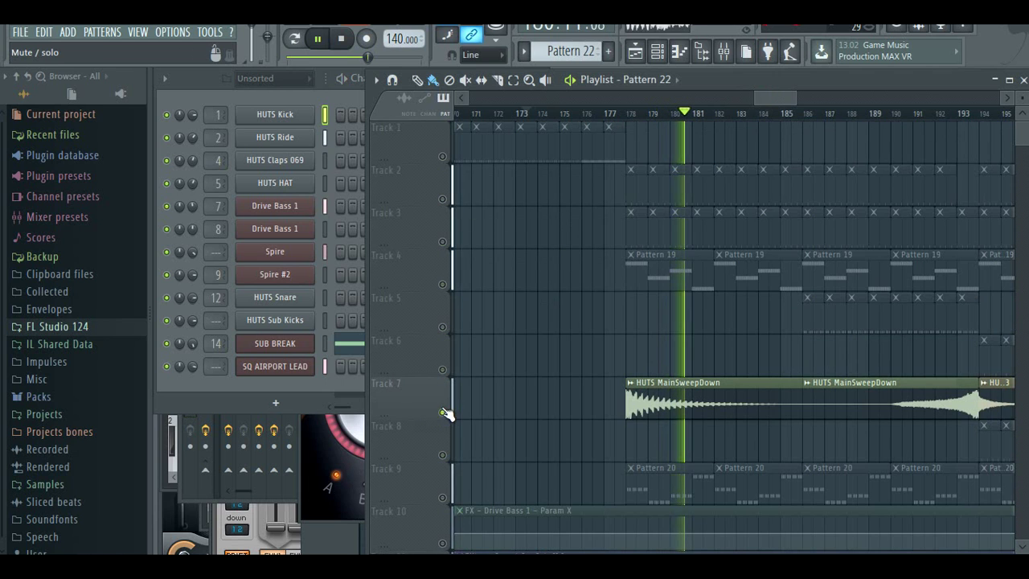
left_click(443, 241)
left_click(443, 199)
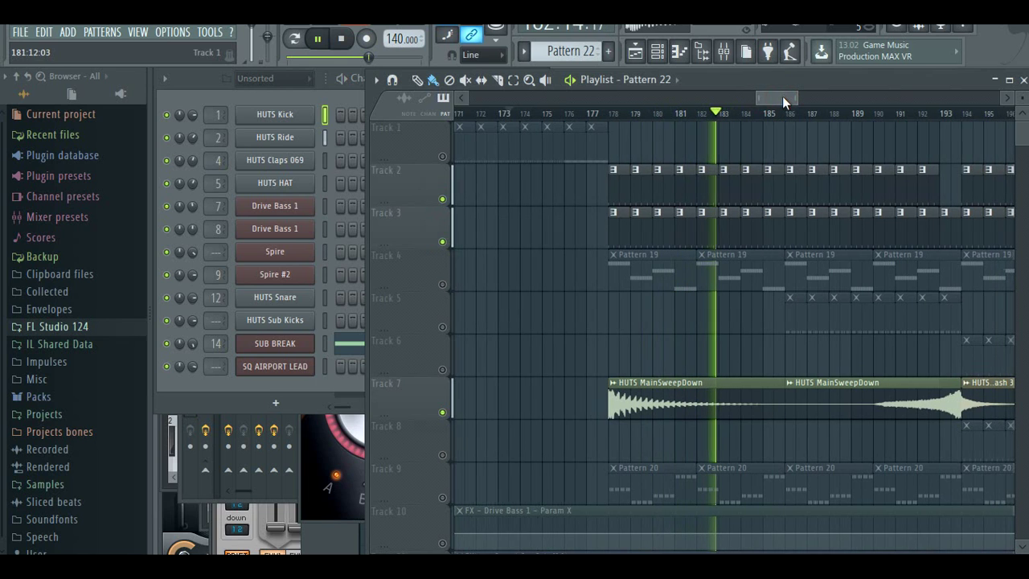
- Switch playback from song to pattern mode and create a new empty pattern
left_click(337, 93)
key("l")
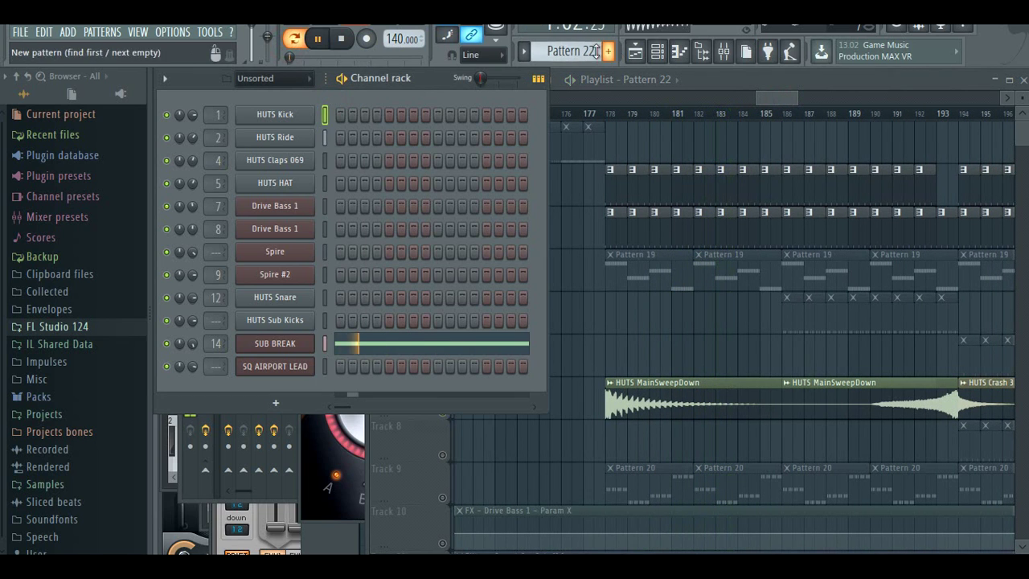
left_click(608, 51)
left_click_drag(569, 51, 569, 45)
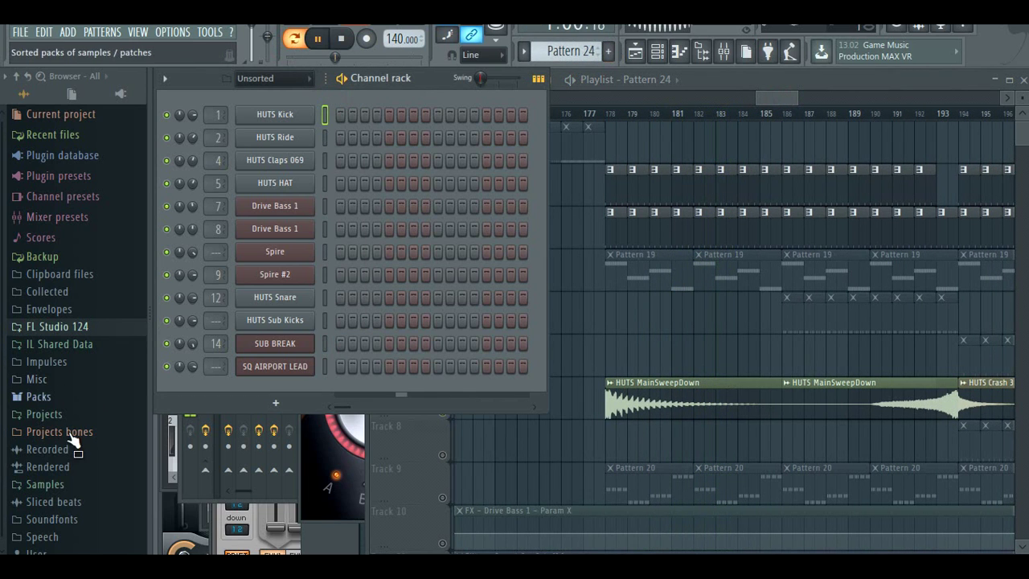
- Load the HUTS HAT sample from the Samples folder into the channel rack as a new channel below SQ AIRPORT LEAD
left_click(69, 485)
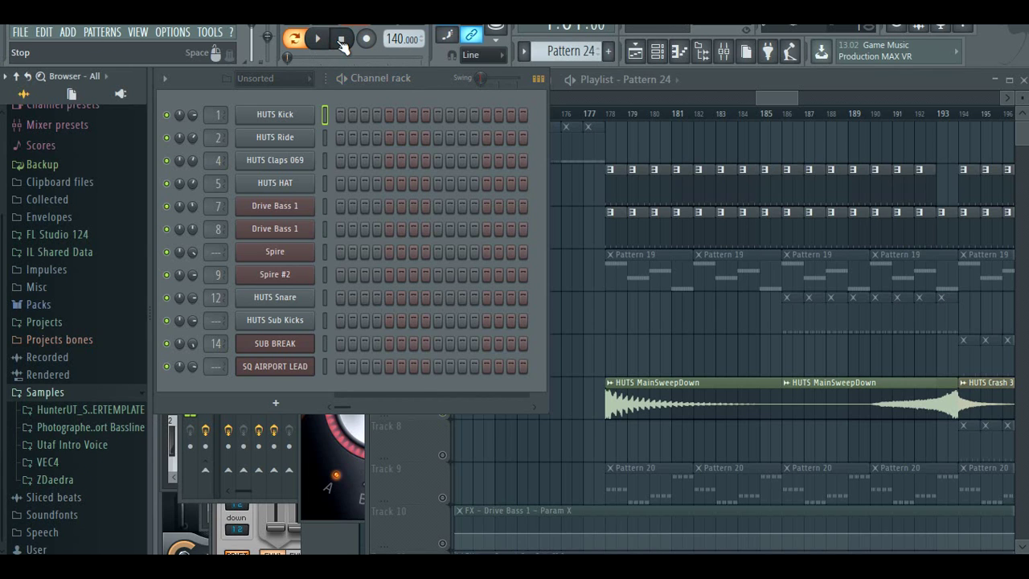
left_click(114, 431)
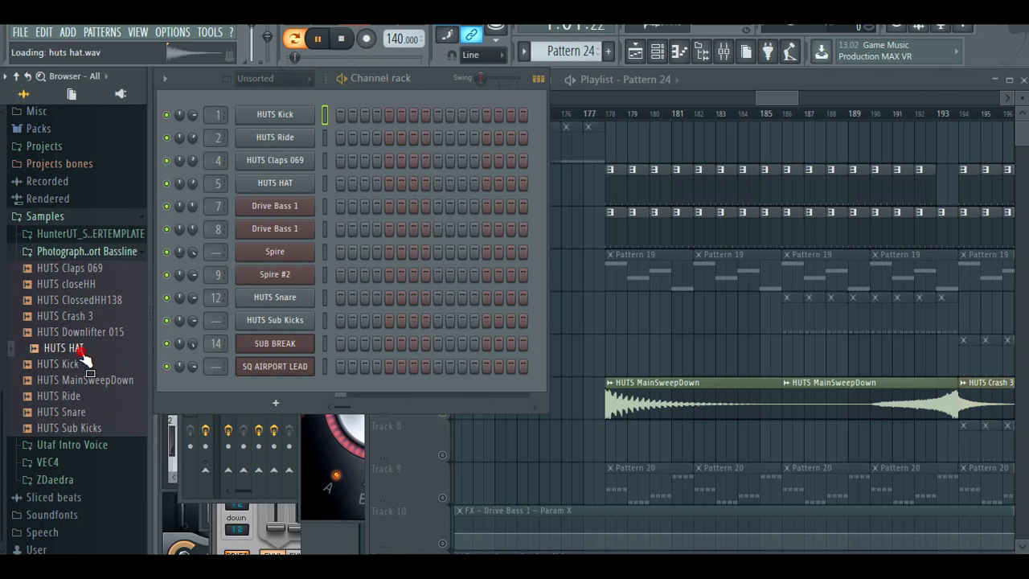
left_click_drag(258, 387, 255, 383)
- Program HUTS HAT #2 hits on steps 3, 7, 11 and 15, and shorten the sample with a fade out
left_click(364, 389)
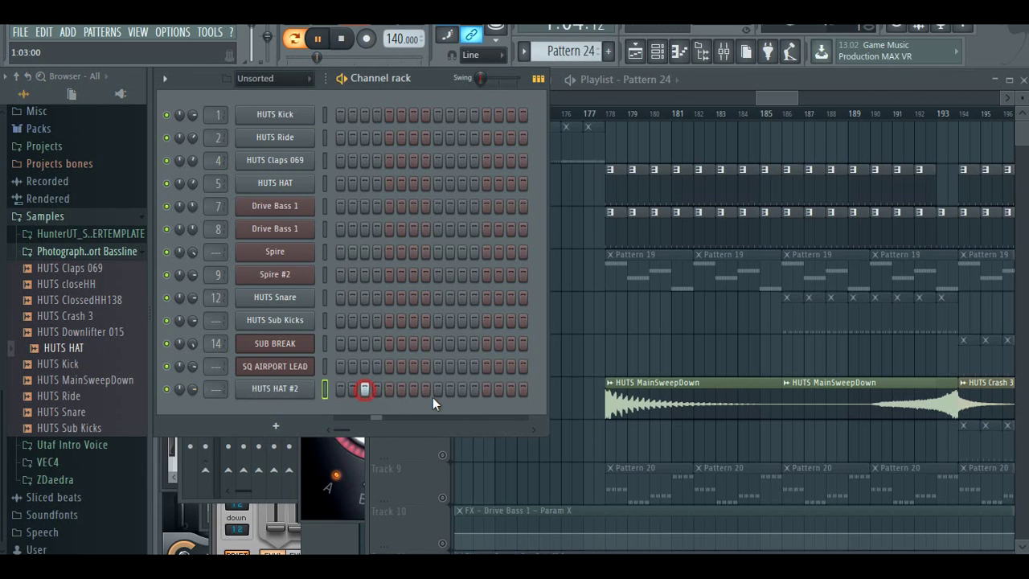
left_click(413, 389)
left_click(462, 389)
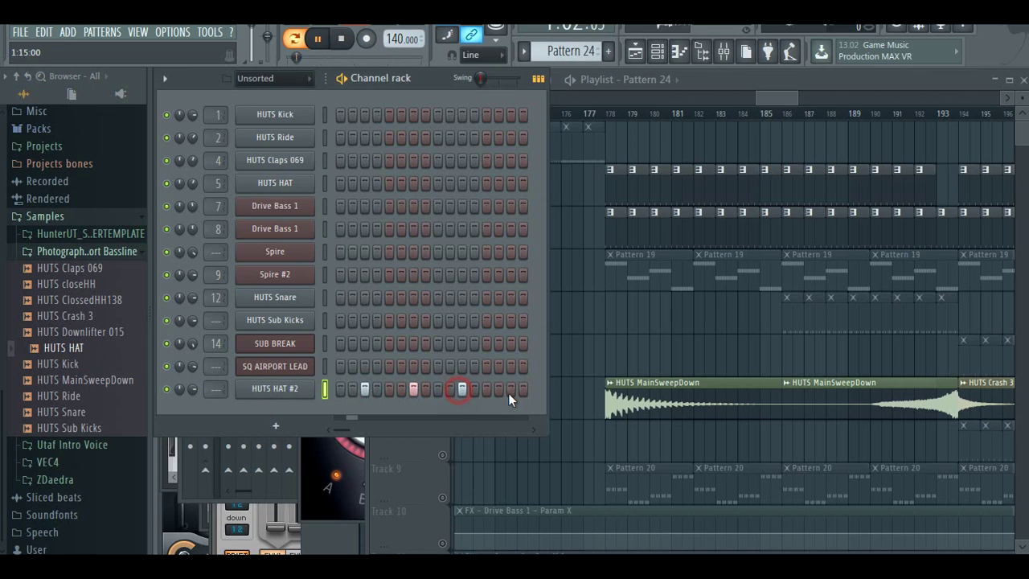
left_click(302, 388)
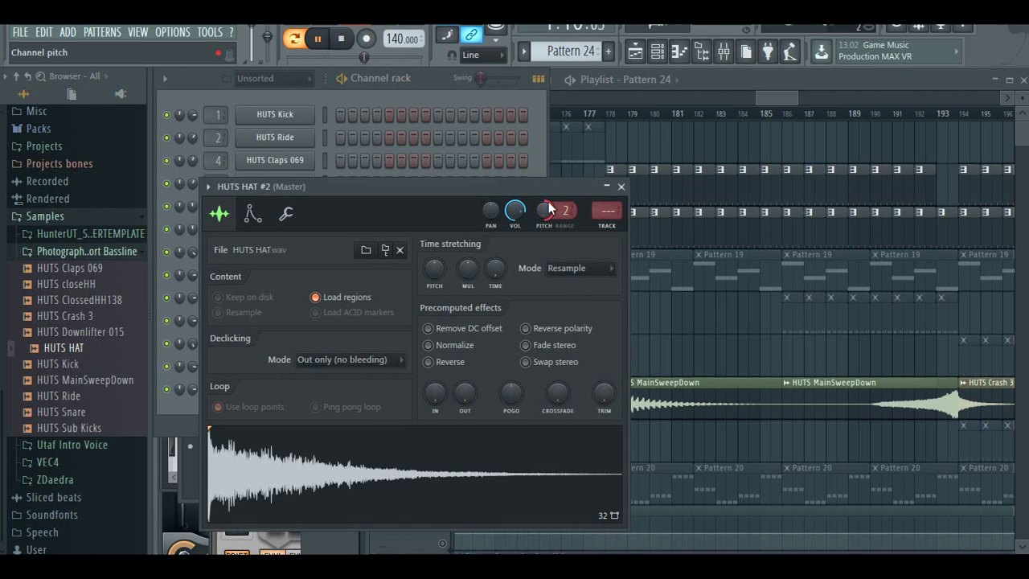
left_click_drag(462, 409, 462, 404)
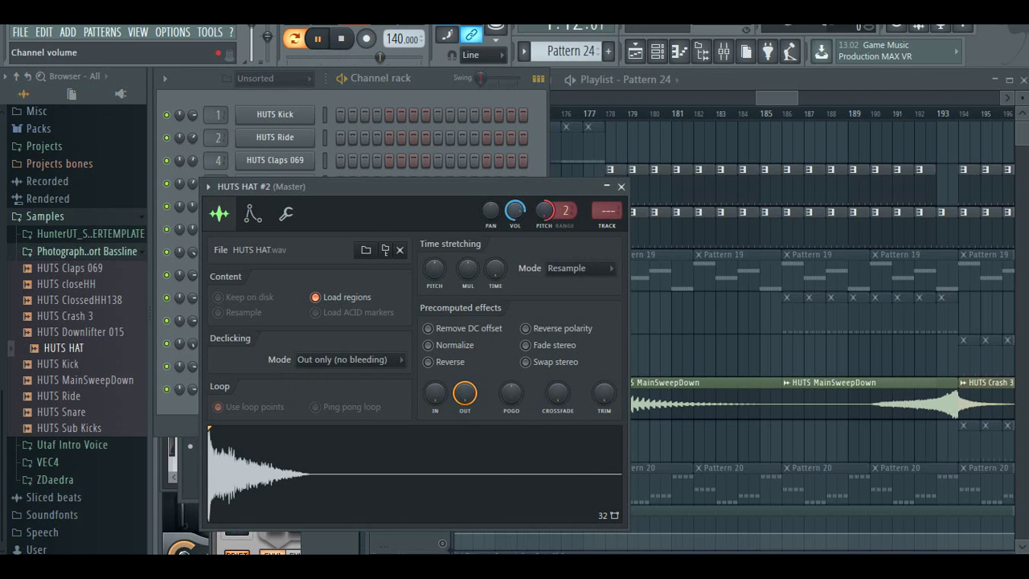
- Switch playback to song mode and paint Pattern 24 clips on Track 9 from bar 2 through bar 16
left_click_drag(767, 99, 284, 114)
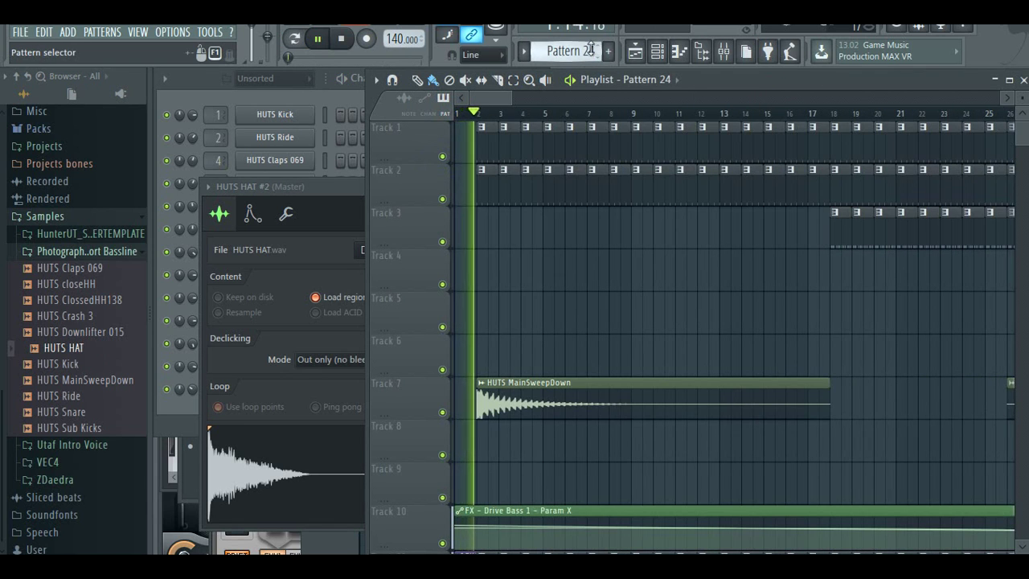
scroll(555, 351, "down", 5)
mouse_move(482, 258)
left_mouse_down()
mouse_move(556, 271)
mouse_move(799, 278)
left_mouse_up()
- Lower the HUTS HAT #2 channel volume to 13% and slightly reduce its fade out so the hat rings longer
left_click(184, 416)
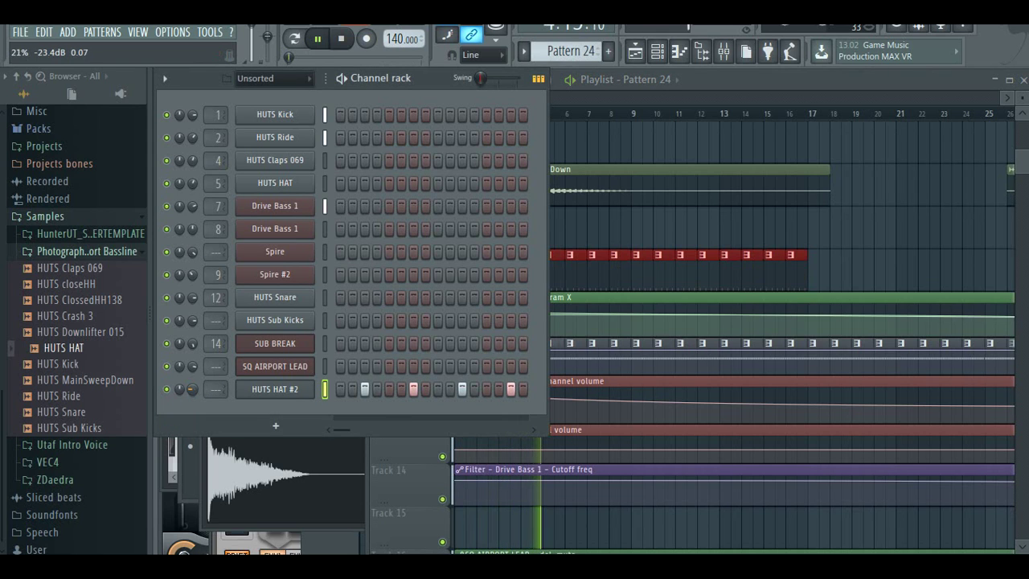
left_click(799, 80)
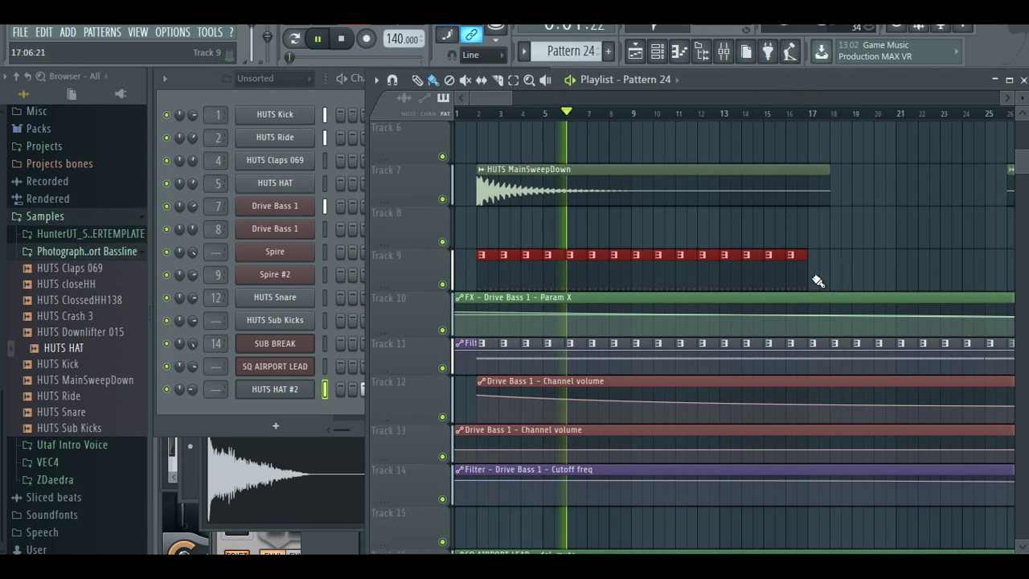
left_click_drag(192, 389, 192, 397)
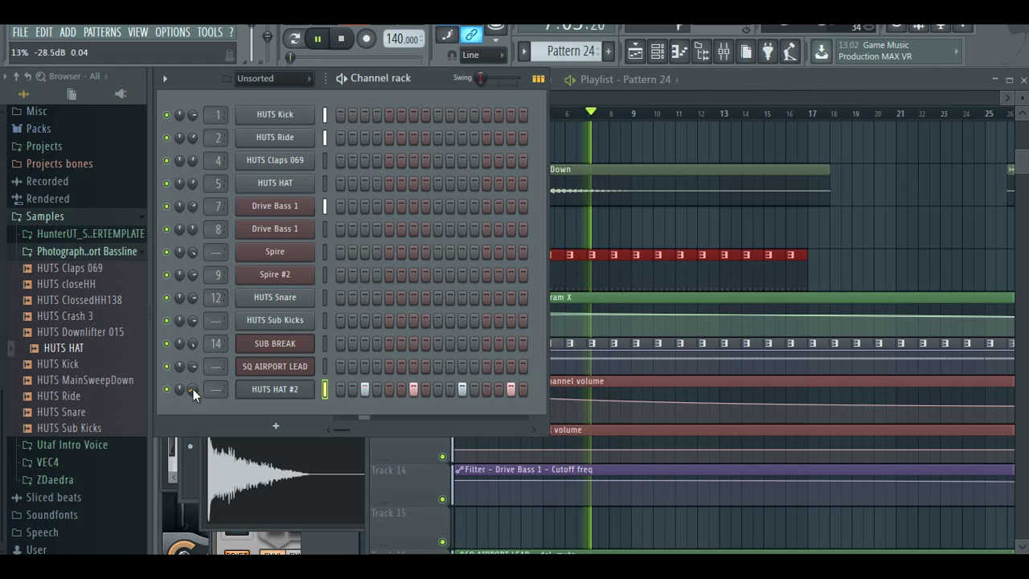
left_click(721, 78)
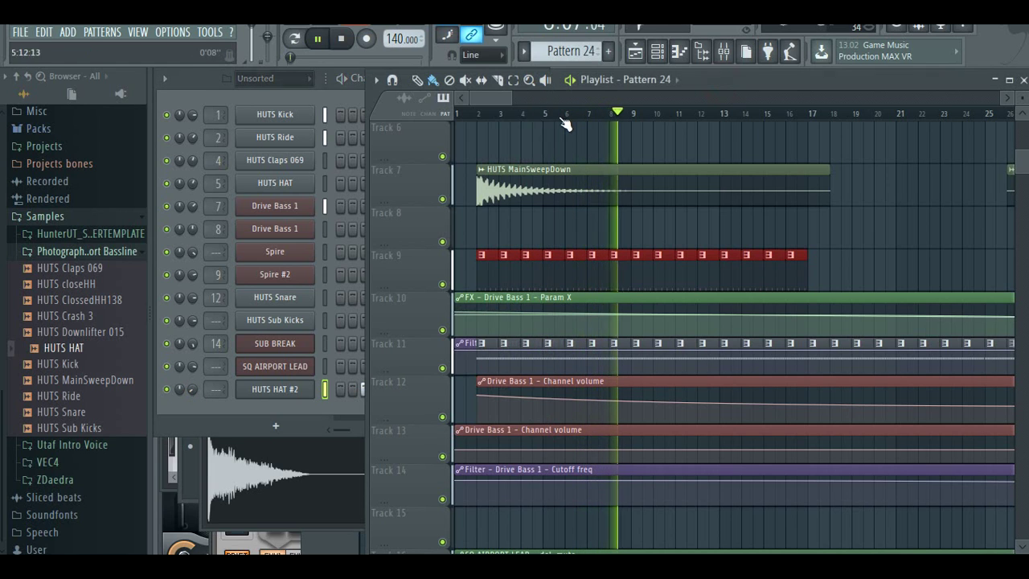
left_click(287, 392)
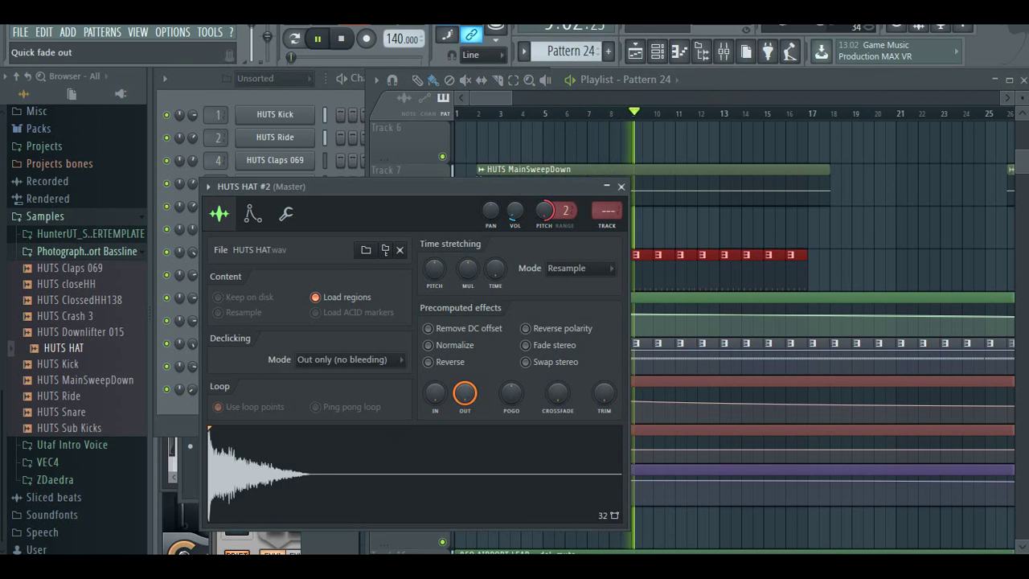
left_click_drag(473, 399, 474, 410)
- Continue the Pattern 24 hat clips on Track 9 from bar 17 through bar 48
left_click(500, 99)
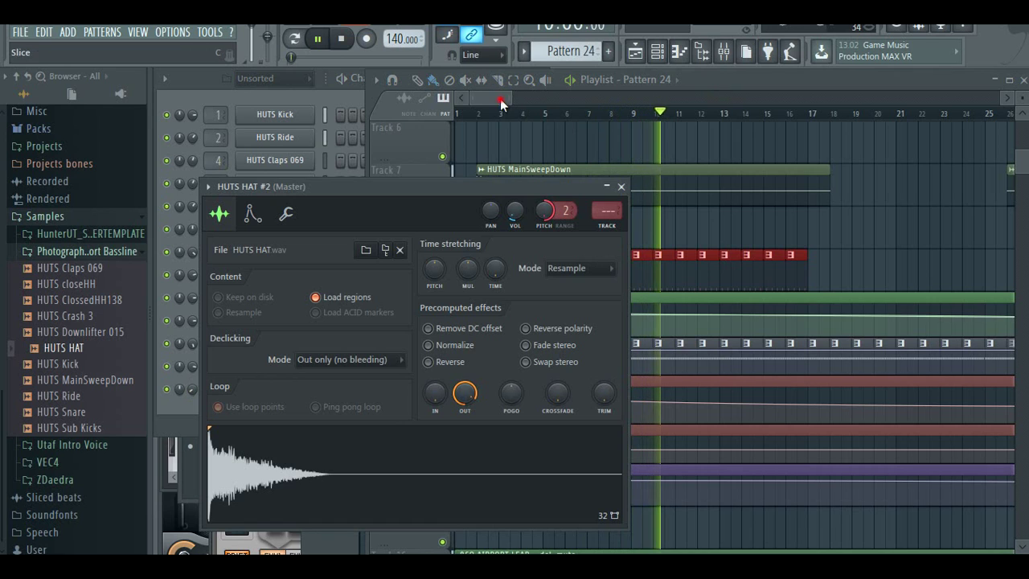
left_click_drag(500, 98, 609, 199)
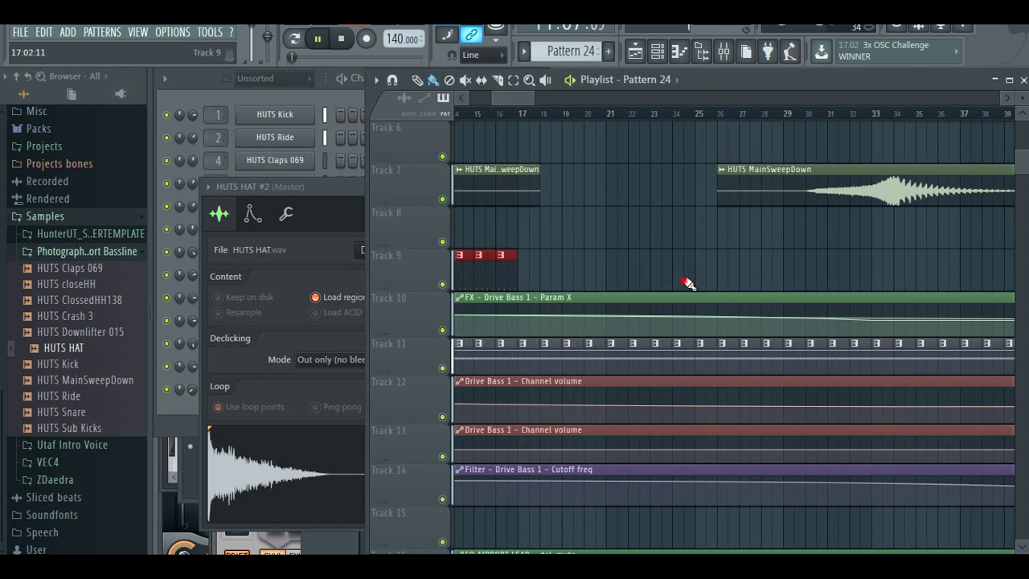
left_click_drag(688, 283, 841, 277)
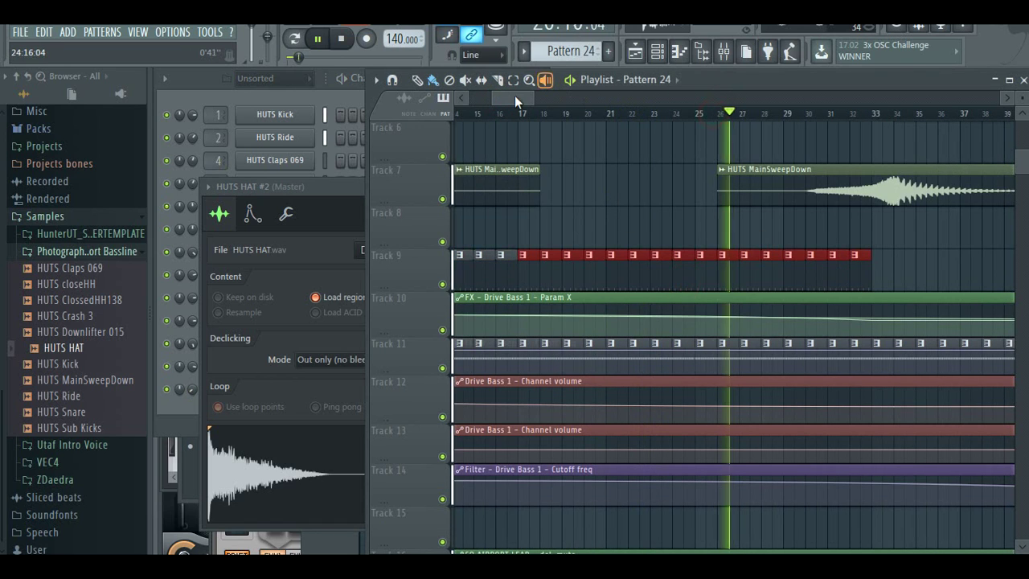
left_click(540, 98)
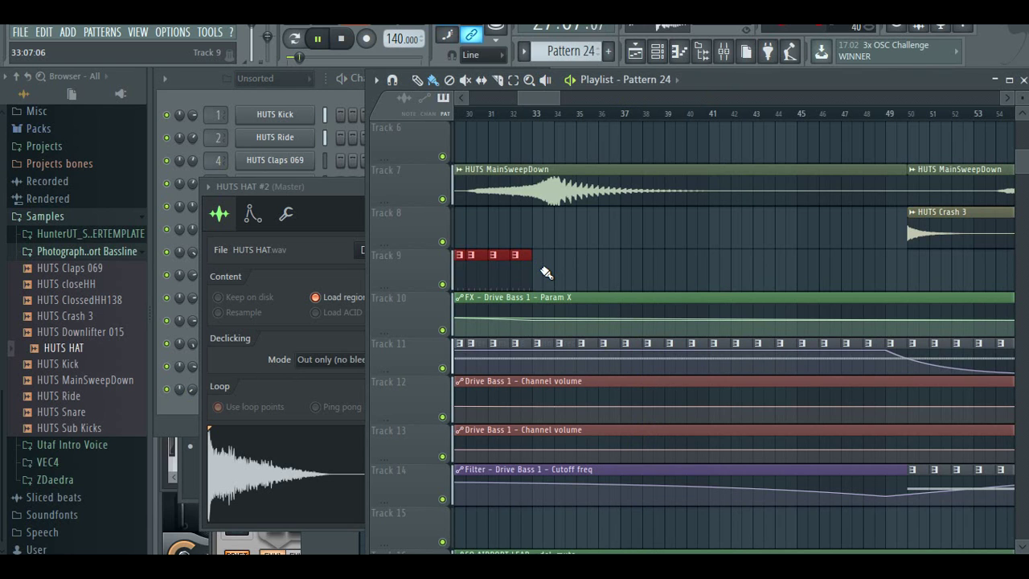
left_click_drag(542, 275, 891, 278)
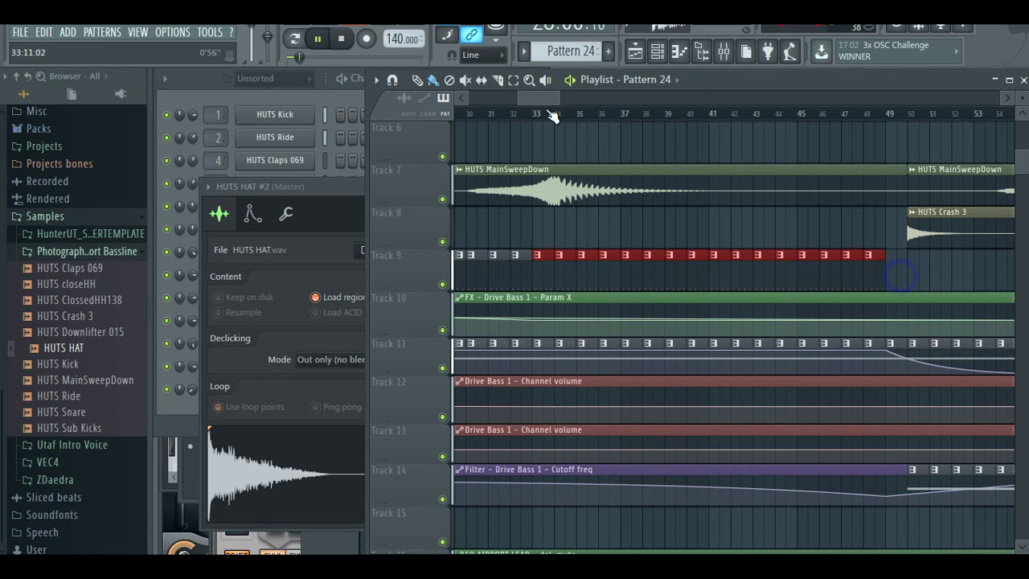
- Paint Pattern 24 clips on empty Track 17 from bar 273 through bar 288 for the outro
left_click_drag(541, 99, 939, 102)
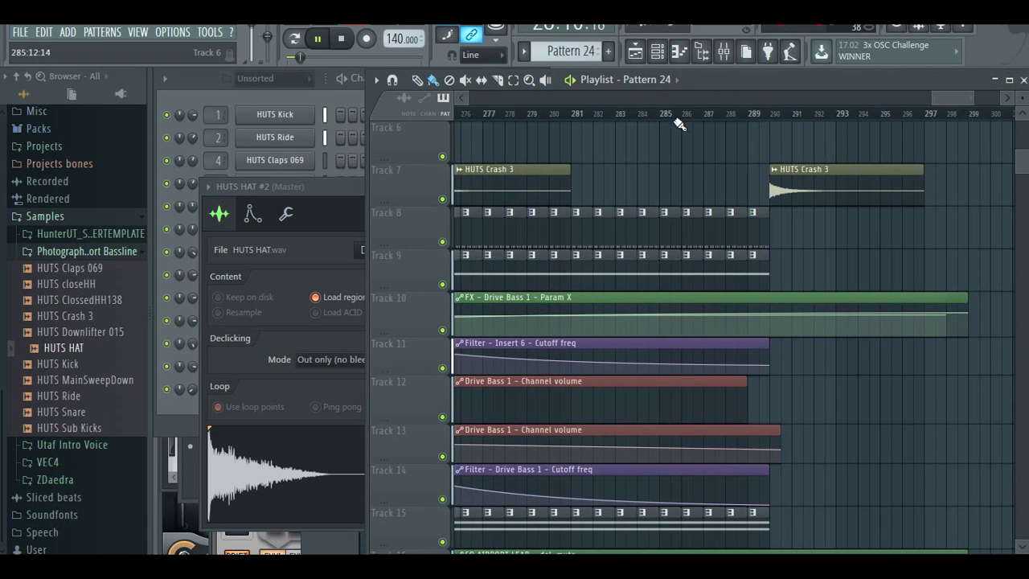
scroll(764, 241, "down", 5)
left_click_drag(574, 397, 777, 402)
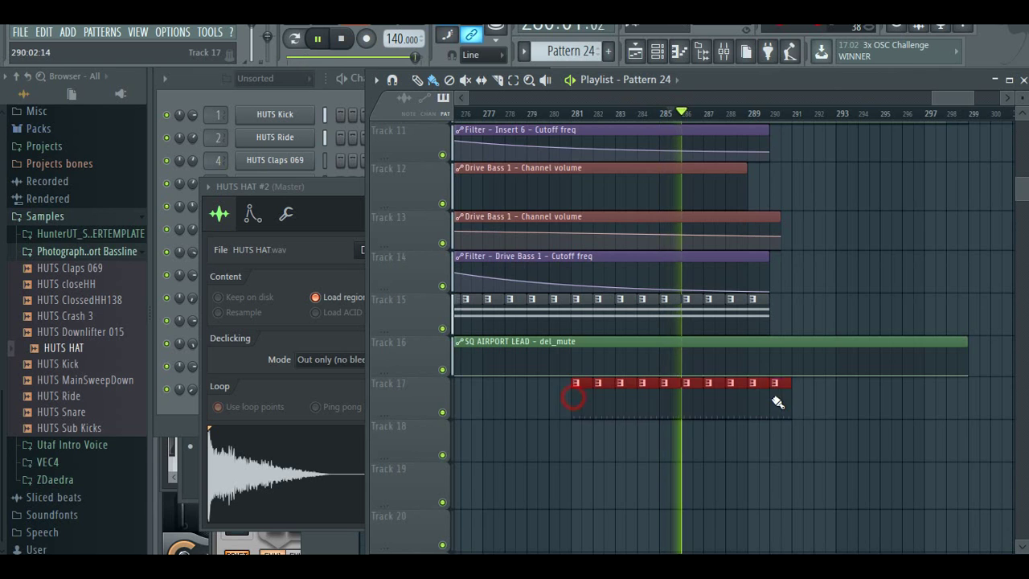
left_click_drag(953, 102, 944, 101)
left_click_drag(504, 401, 678, 403)
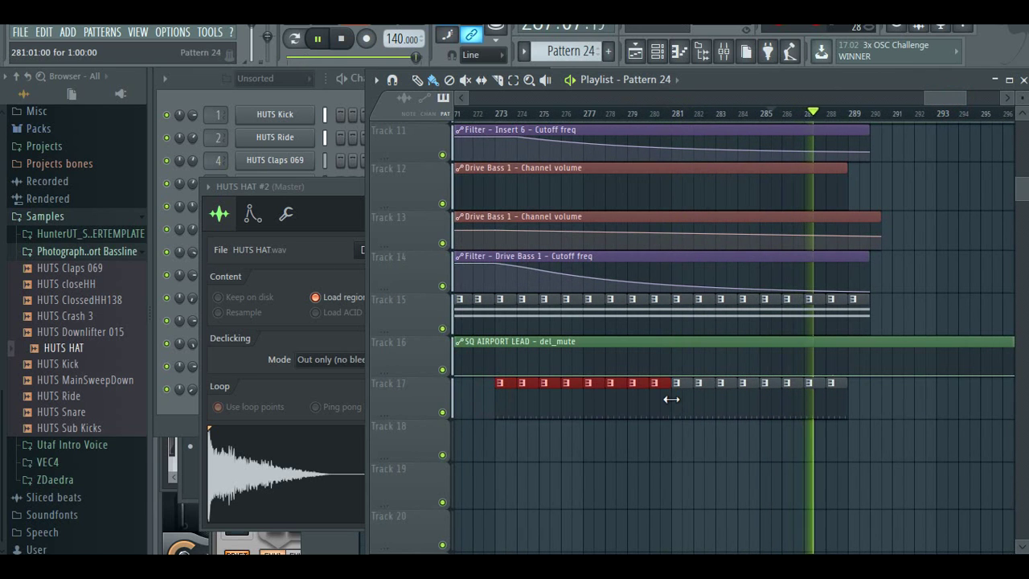
- Replay the song from its opening bars and look over the arrangement of the first 93 bars across the tracks
mouse_move(950, 97)
left_mouse_down()
mouse_move(478, 104)
mouse_move(627, 101)
left_mouse_up()
left_click(491, 116)
scroll(811, 233, "up", 1)
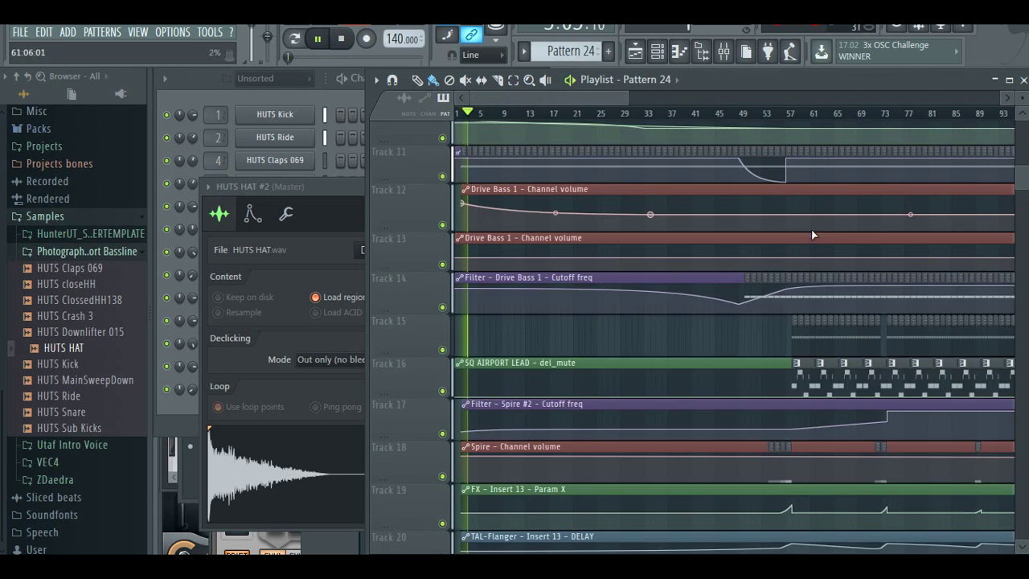
scroll(811, 229, "up", 5)
scroll(810, 321, "down", 3)
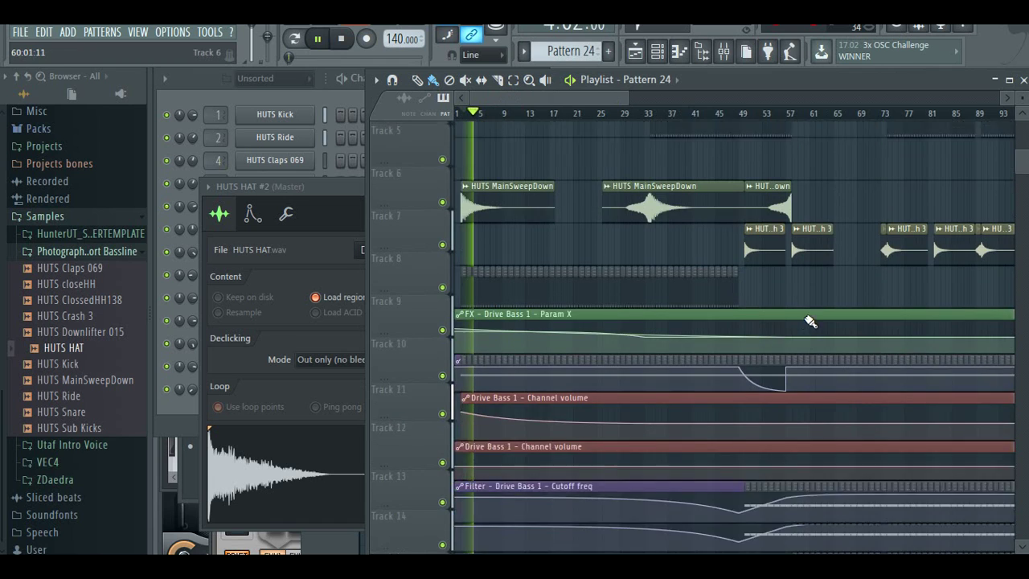
scroll(780, 386, "down", 4)
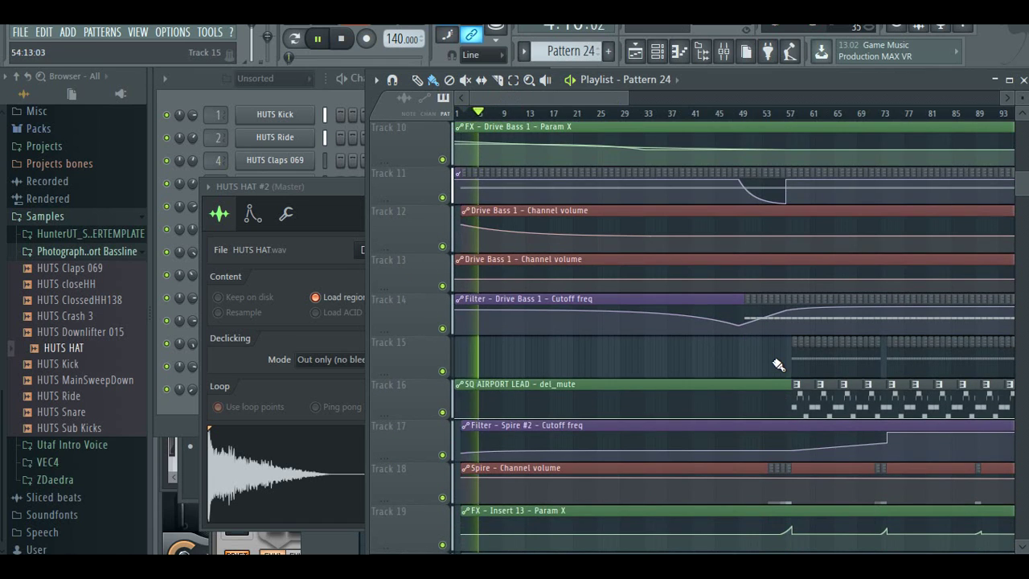
scroll(778, 364, "down", 3)
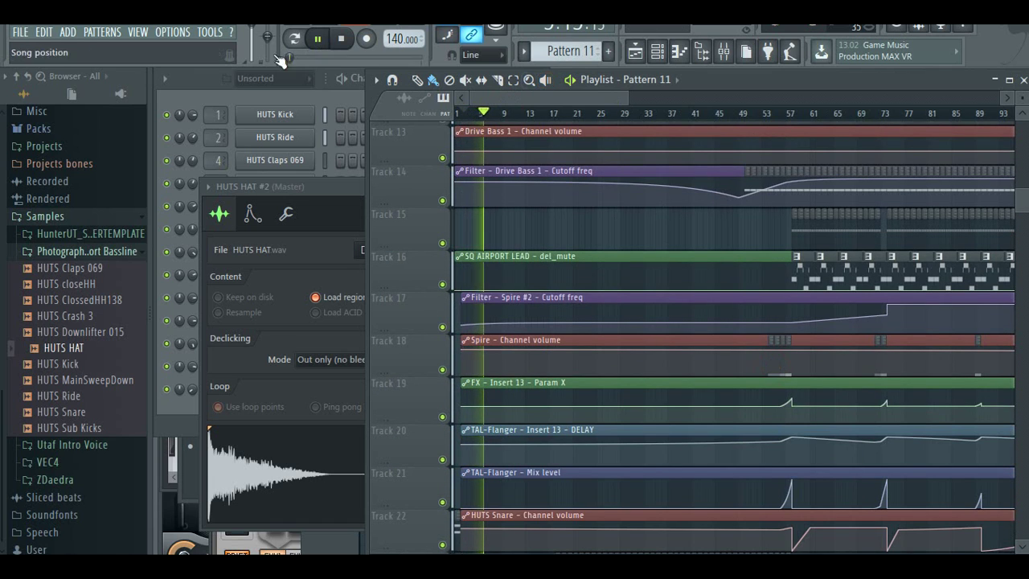
- Place a single Pattern 12 clip on Track 1 at bar 193 and replay from just before it
left_click(298, 41)
left_click_drag(483, 96, 597, 54)
left_click_drag(608, 103, 753, 115)
scroll(714, 204, "up", 12)
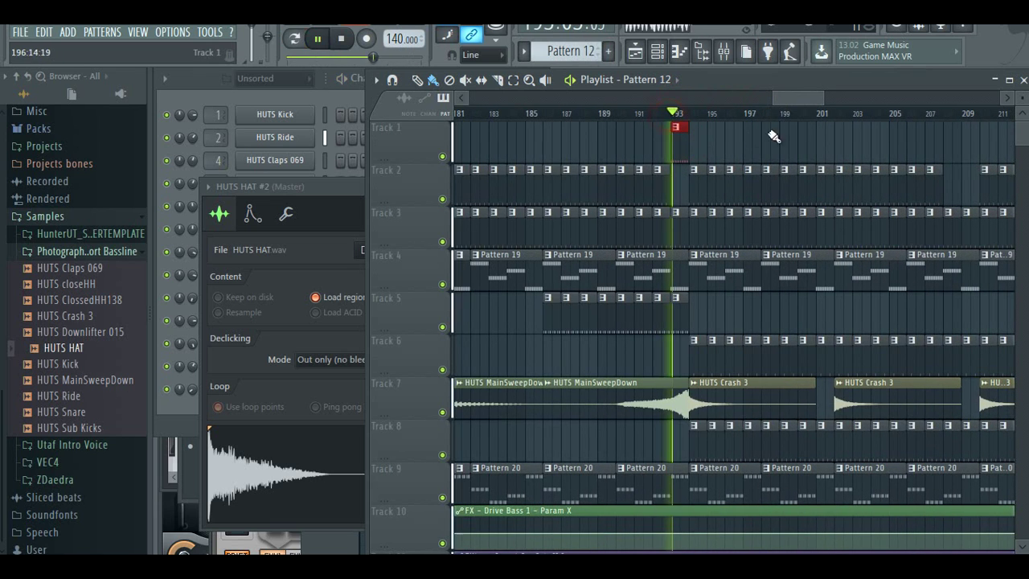
left_click(673, 148)
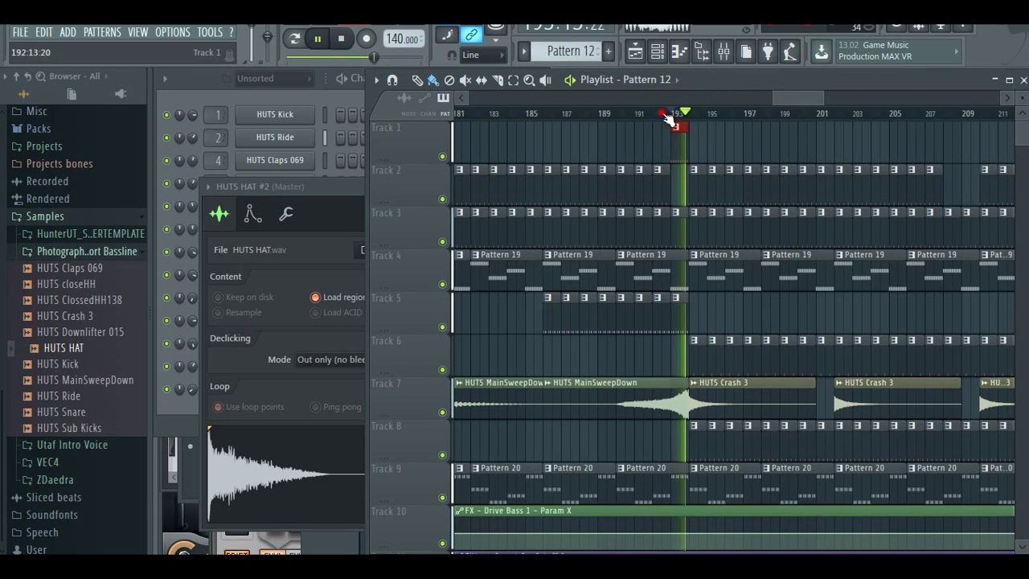
- Replay the transition into the drop from about bar 175 and examine the automation clips on the lower tracks
left_click_drag(786, 95, 765, 96)
scroll(758, 177, "down", 10)
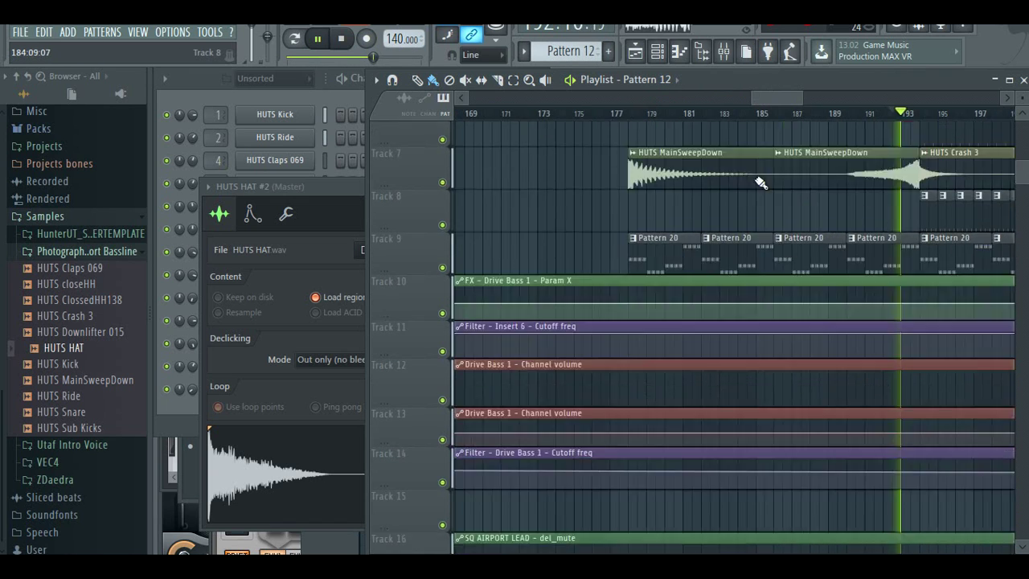
scroll(715, 229, "down", 6)
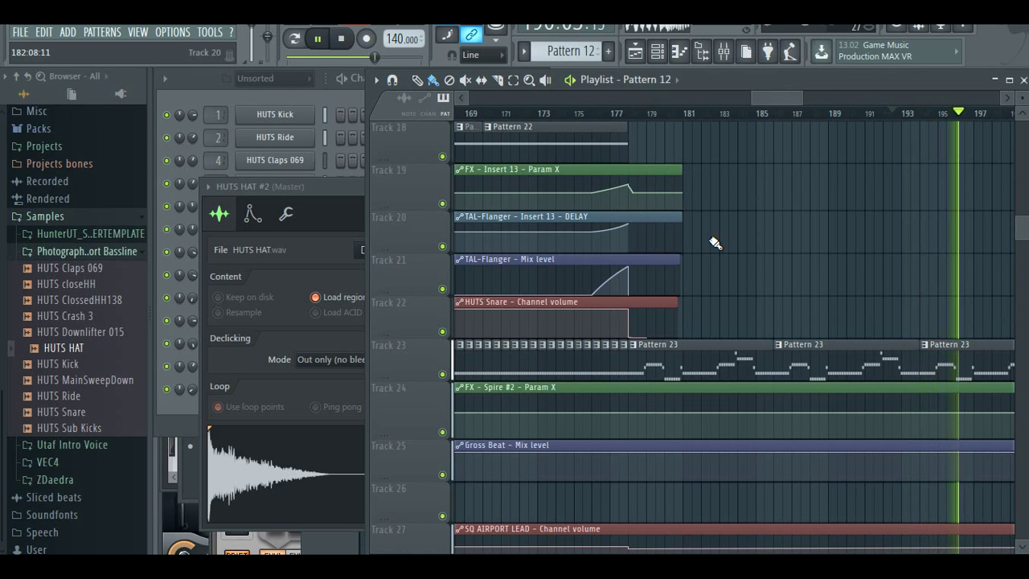
left_click(582, 113)
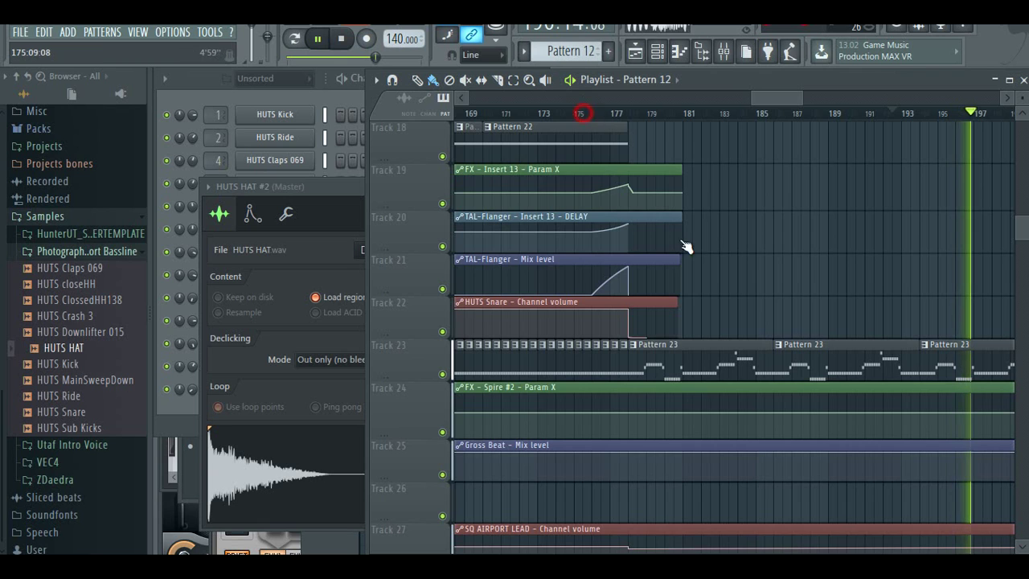
scroll(686, 262, "down", 2)
scroll(687, 261, "down", 3)
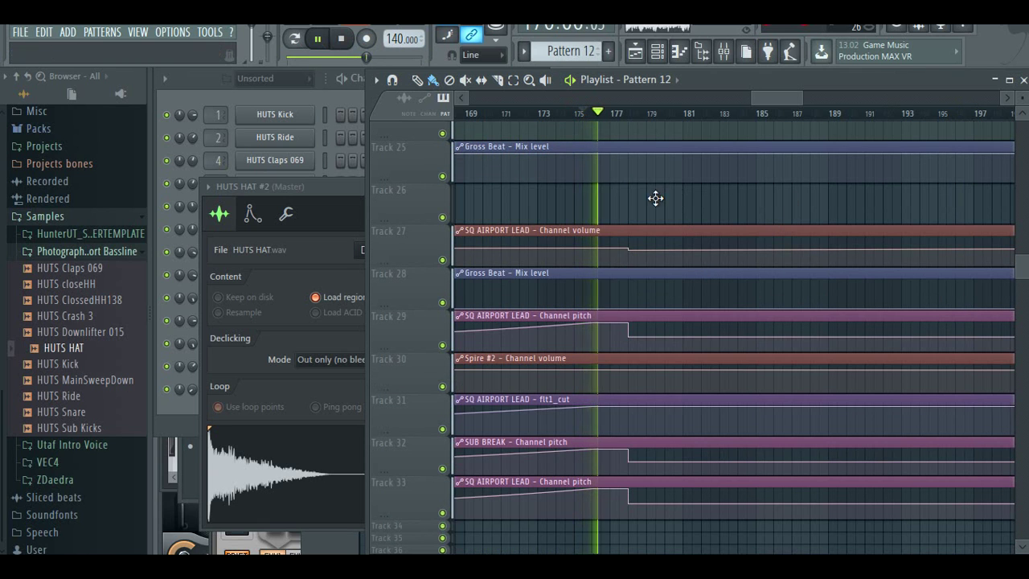
scroll(656, 432, "down", 2)
scroll(659, 422, "up", 3)
scroll(534, 280, "up", 3)
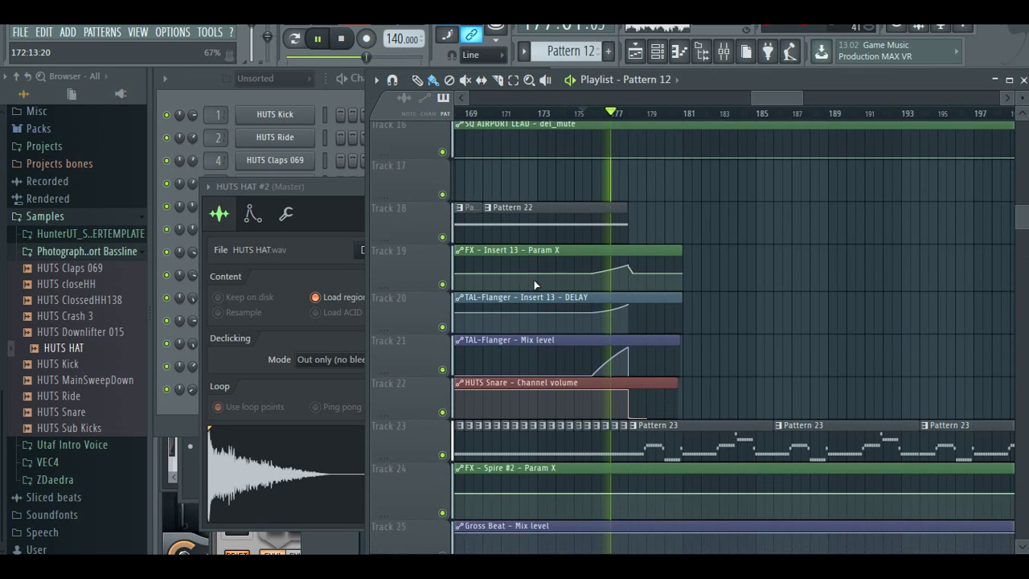
- Enlarge Track 19, extend the FX - Insert 13 - Param X clip to about bar 201, and add an automation point at bar 193
left_click_drag(394, 295, 404, 333)
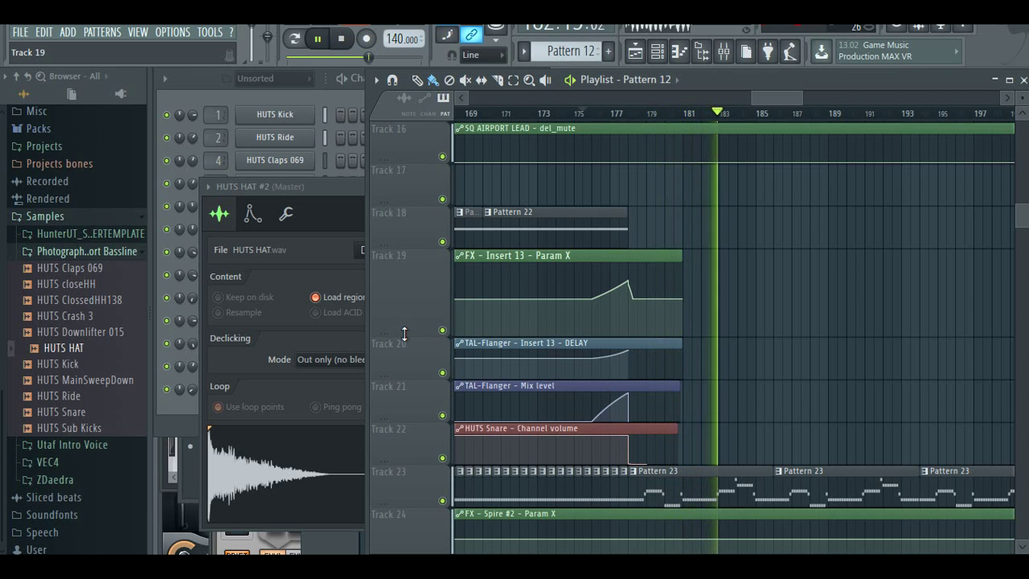
left_click(618, 113)
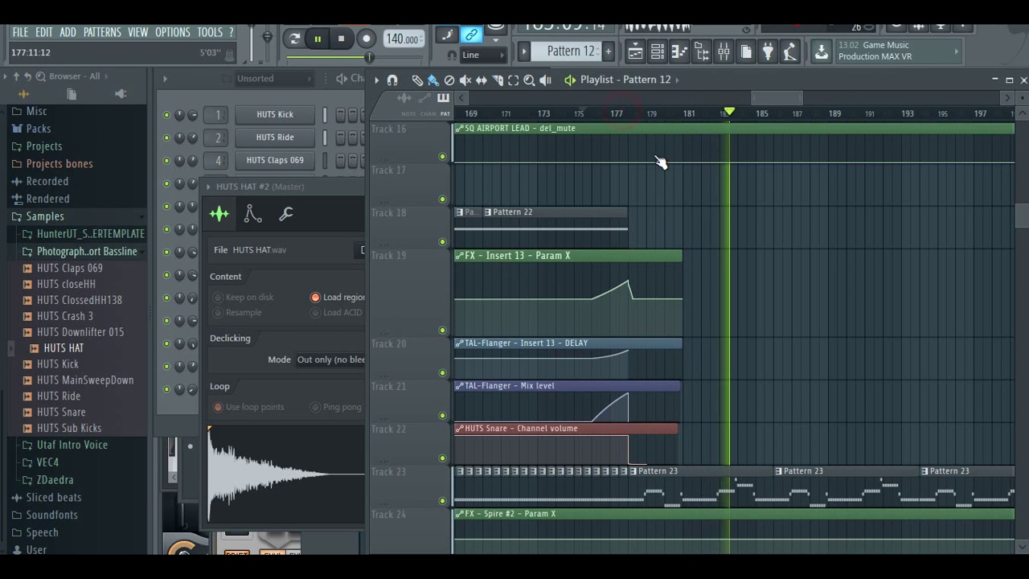
left_click_drag(682, 255, 1023, 286)
right_click(864, 299)
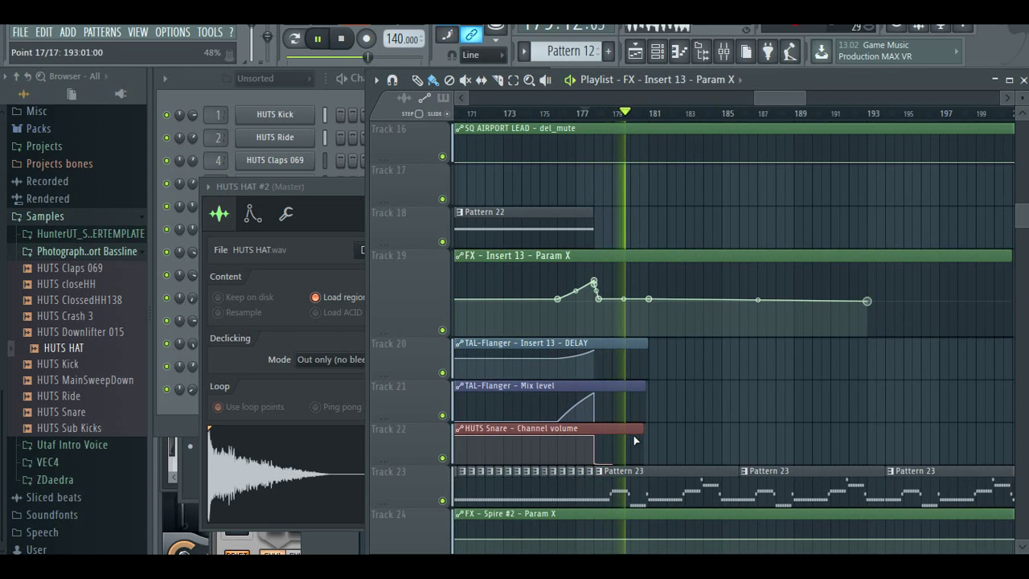
- Extend the HUTS Snare channel volume clip to about bar 199 with a rise to bar 193, and raise the Param X point there slightly
left_click_drag(644, 430, 979, 430)
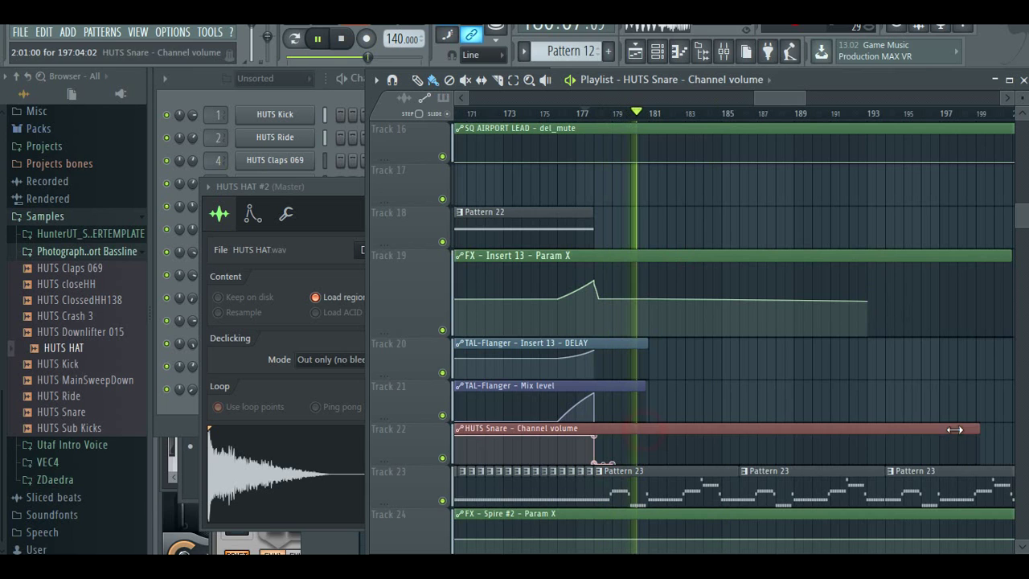
right_click(868, 438)
left_click_drag(868, 299, 869, 294)
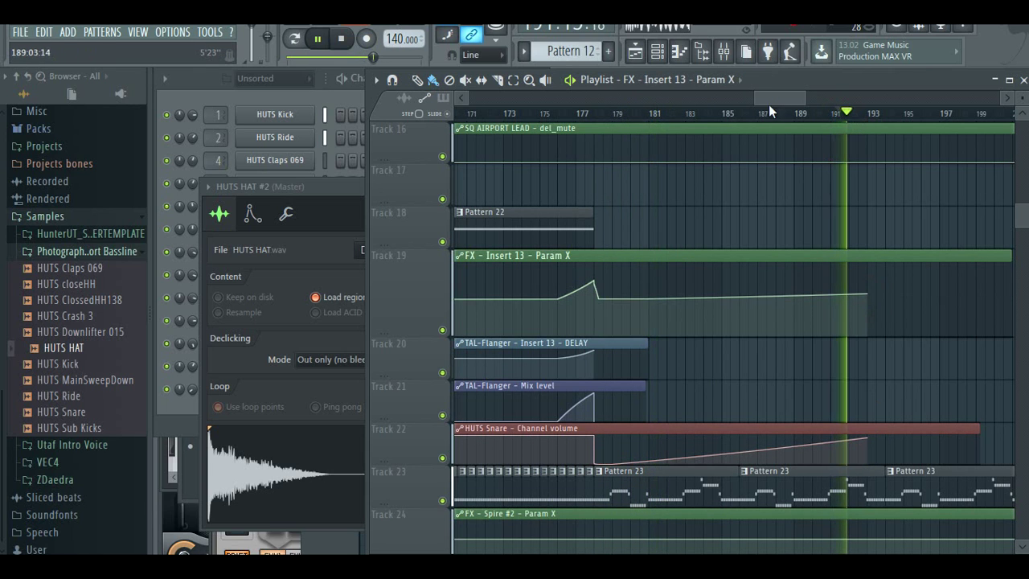
left_click_drag(780, 99, 800, 99)
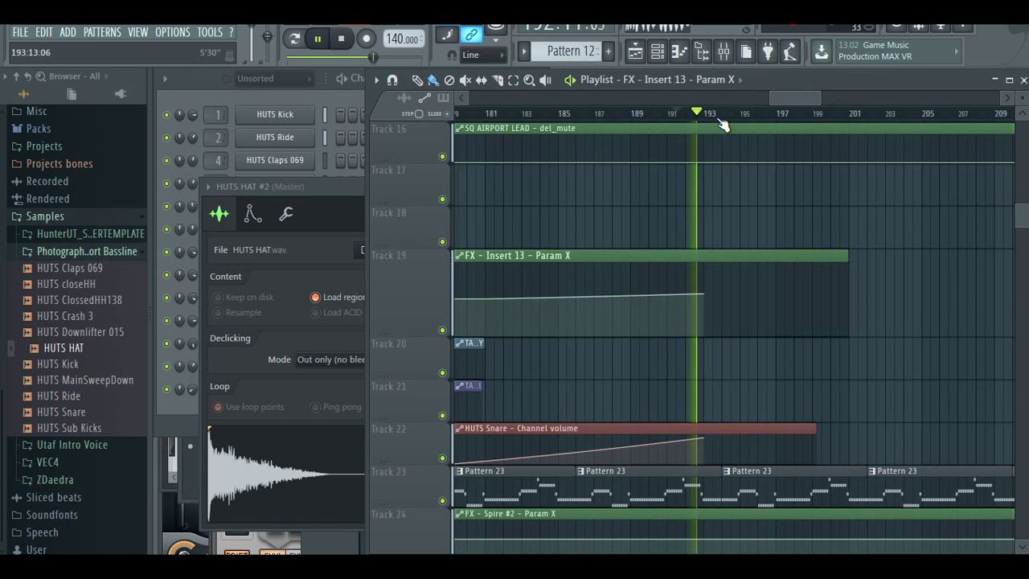
- Place a Pattern 12 clip on Track 1 at bar 208, and audition Pattern 13 on its own
scroll(768, 289, "up", 10)
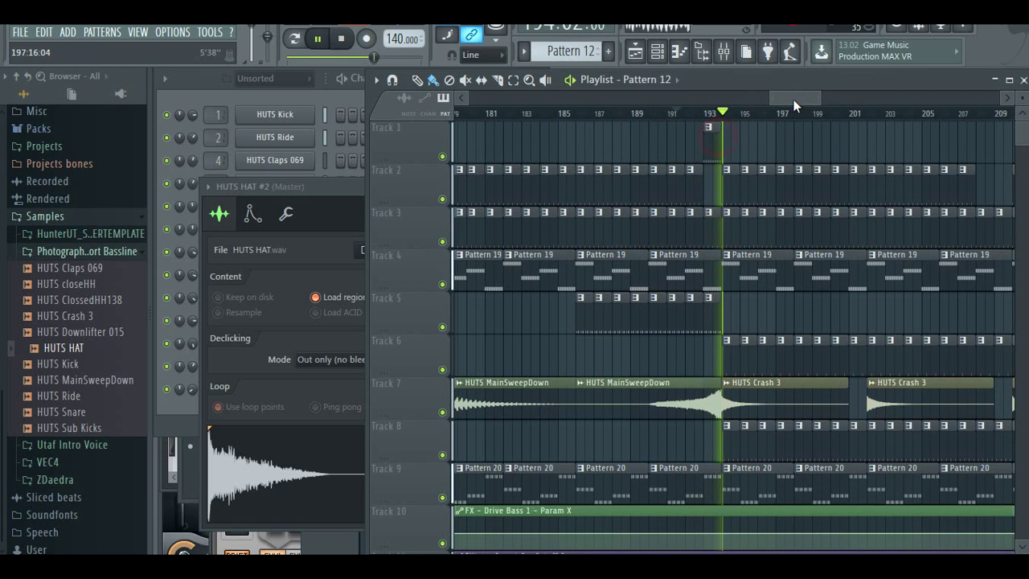
left_click_drag(792, 99, 817, 99)
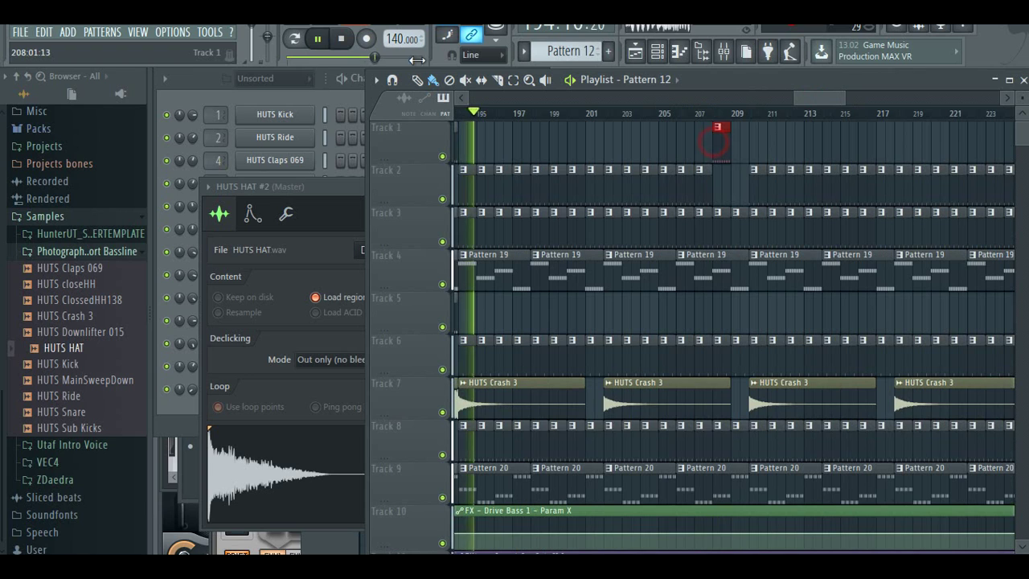
key("l")
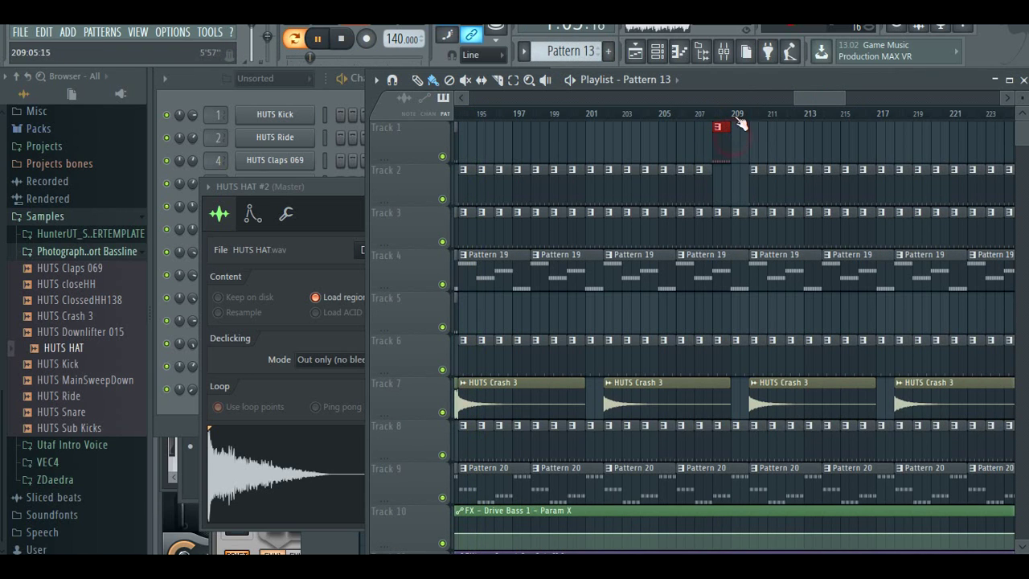
- Drop the HUTS Snare channel volume to zero from bar 194 to 195, raise it again at bar 195, and replay from about bar 193
scroll(772, 241, "down", 5)
mouse_move(805, 97)
left_mouse_down()
mouse_move(769, 98)
mouse_move(790, 95)
left_mouse_up()
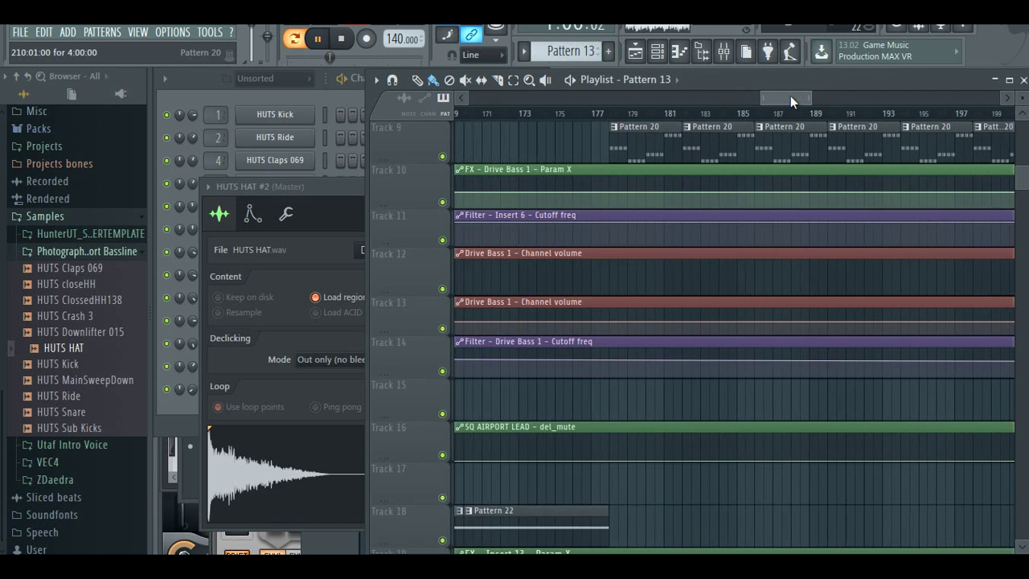
scroll(796, 276, "down", 2)
scroll(796, 277, "down", 5)
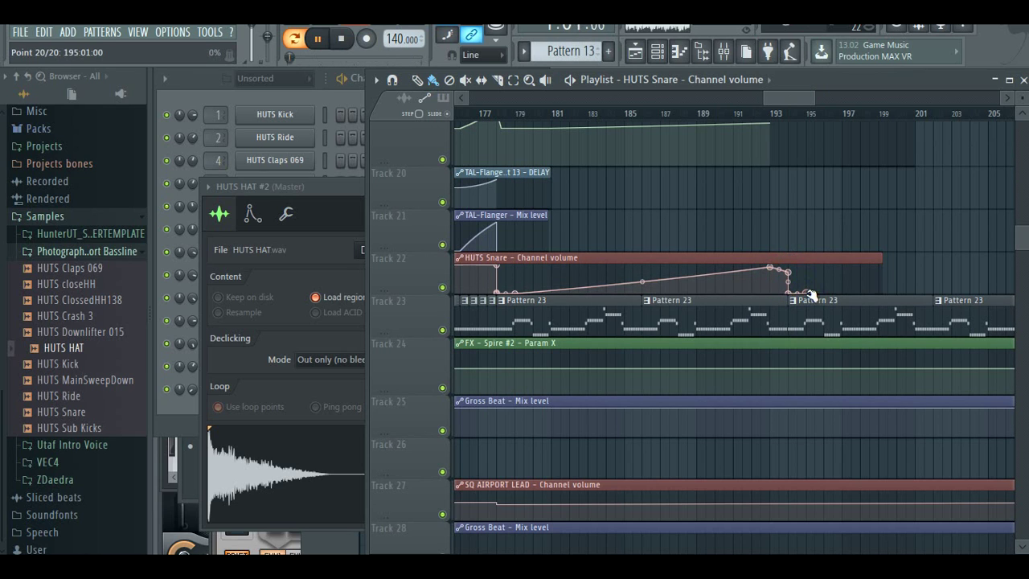
left_click(771, 115)
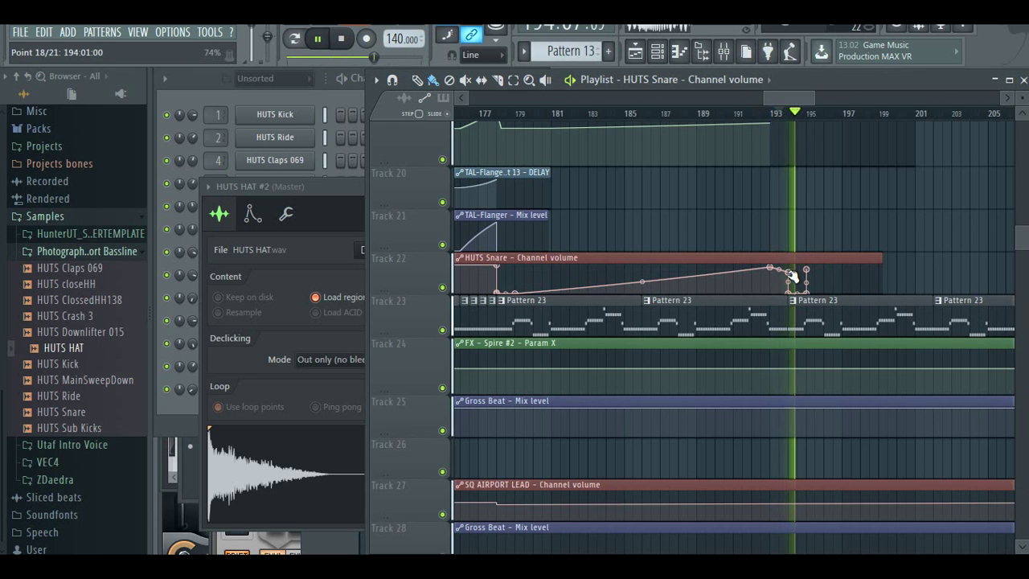
- Extend the HUTS Snare channel volume clip to about bar 212, rising gently to bar 208 and dipping to zero until bar 210
scroll(804, 110, "right", 3)
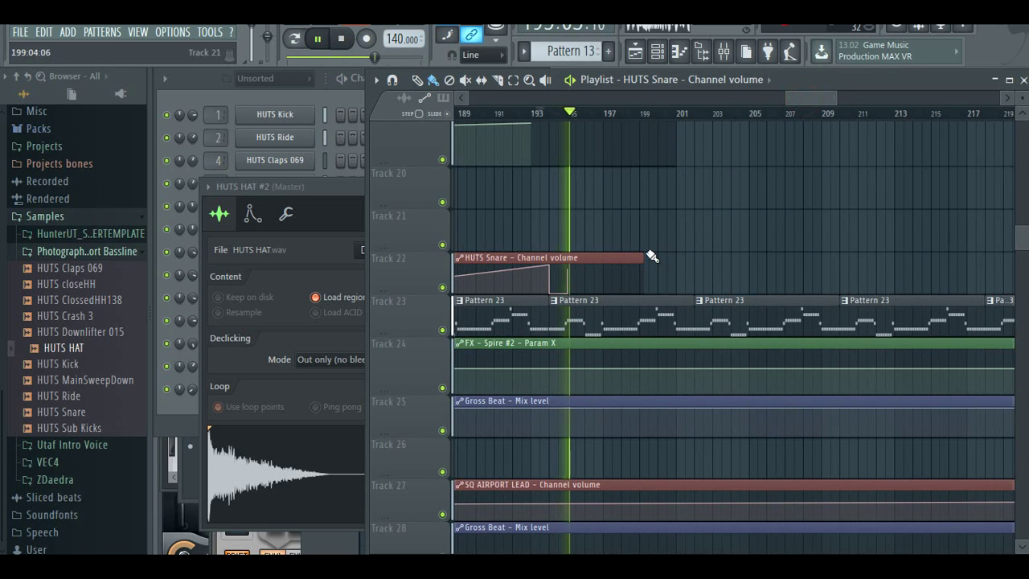
left_click_drag(645, 258, 862, 258)
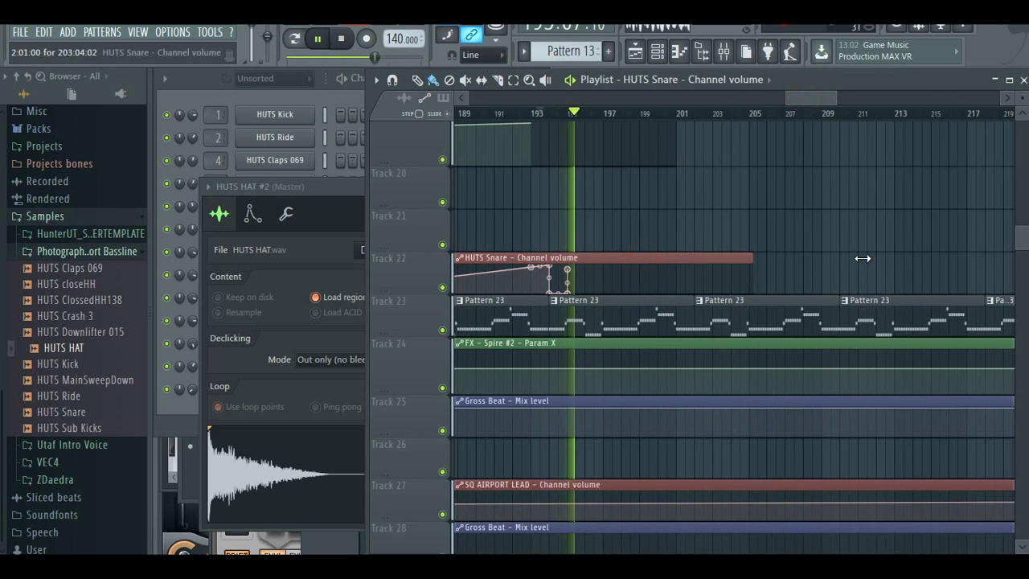
left_click(807, 268)
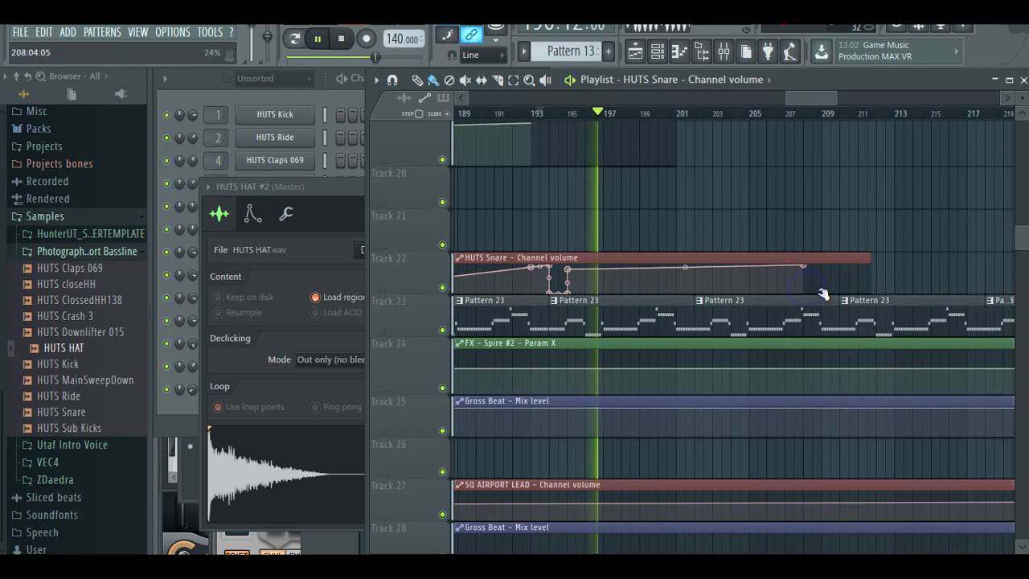
right_click(807, 290)
right_click(842, 291)
right_click(843, 266)
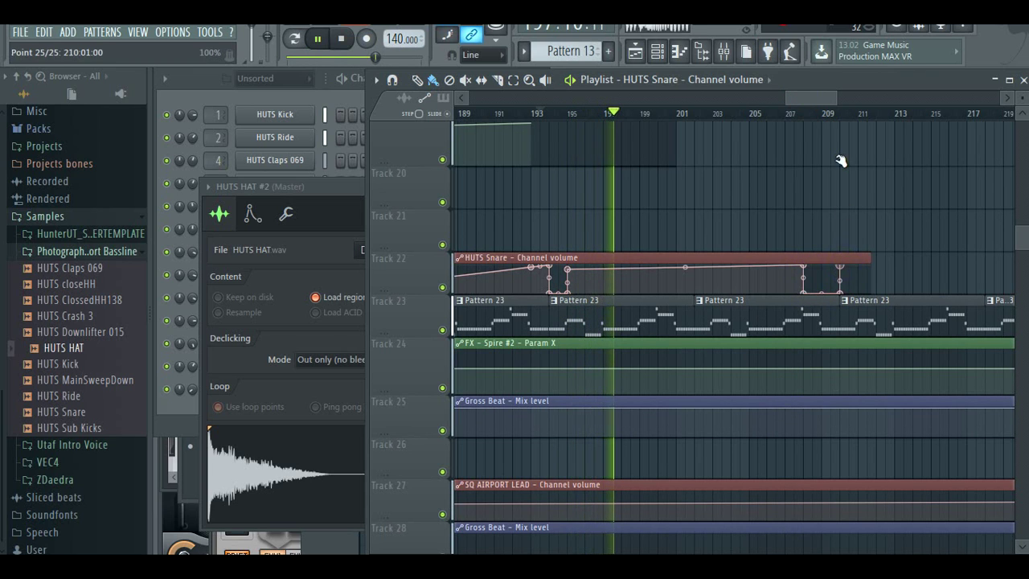
- Delete the zero-level snare volume points at bars 208 and 210, end the curve with a drop at bar 210, and replay from about bar 208
right_click(804, 286)
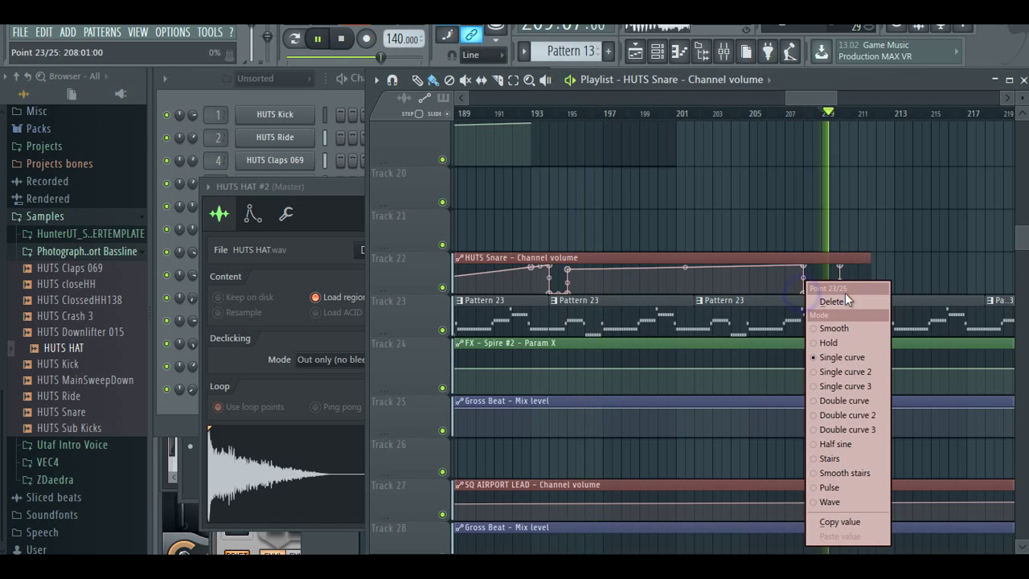
left_click(844, 301)
right_click(840, 287)
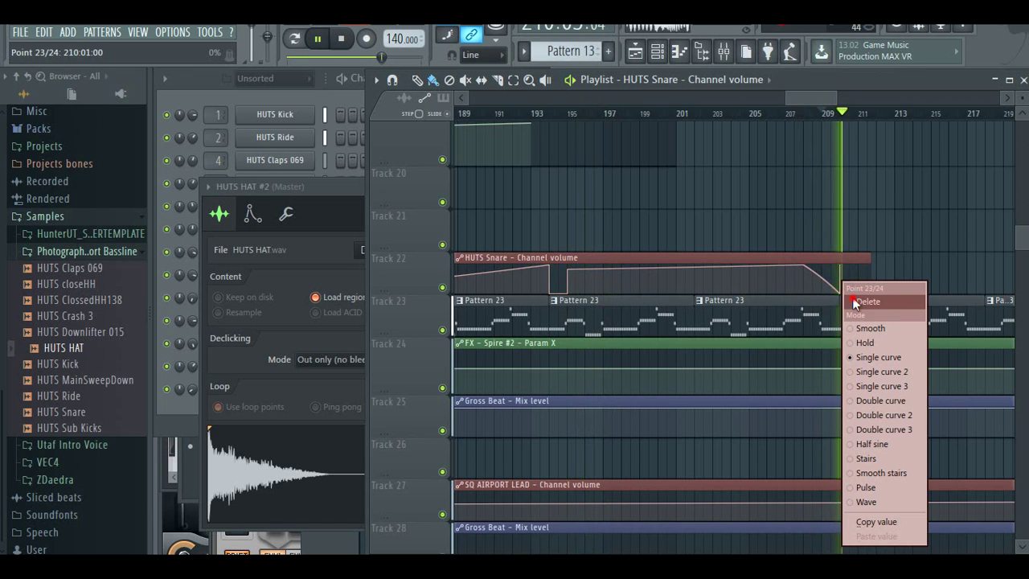
left_click(855, 302)
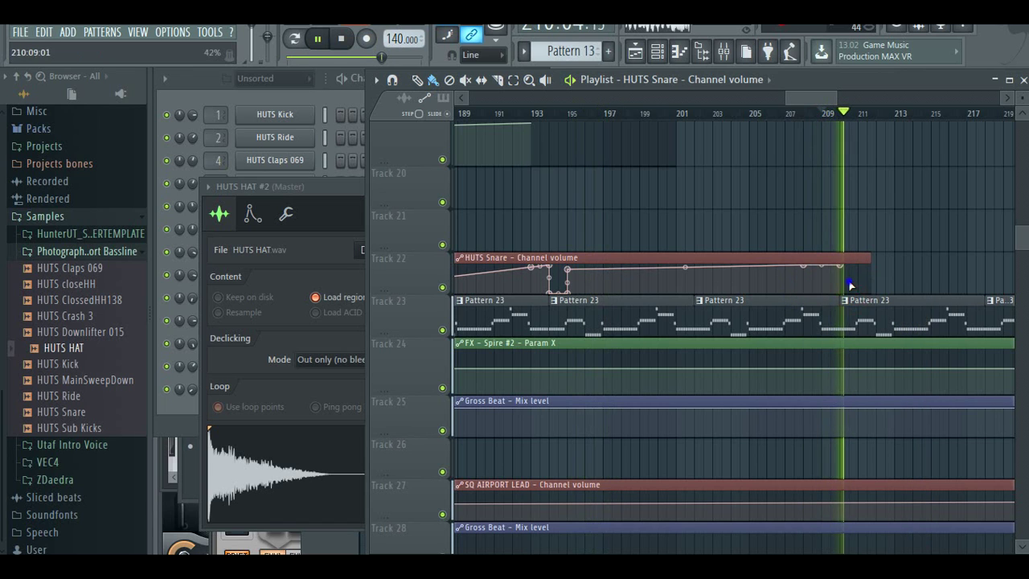
left_click(814, 115)
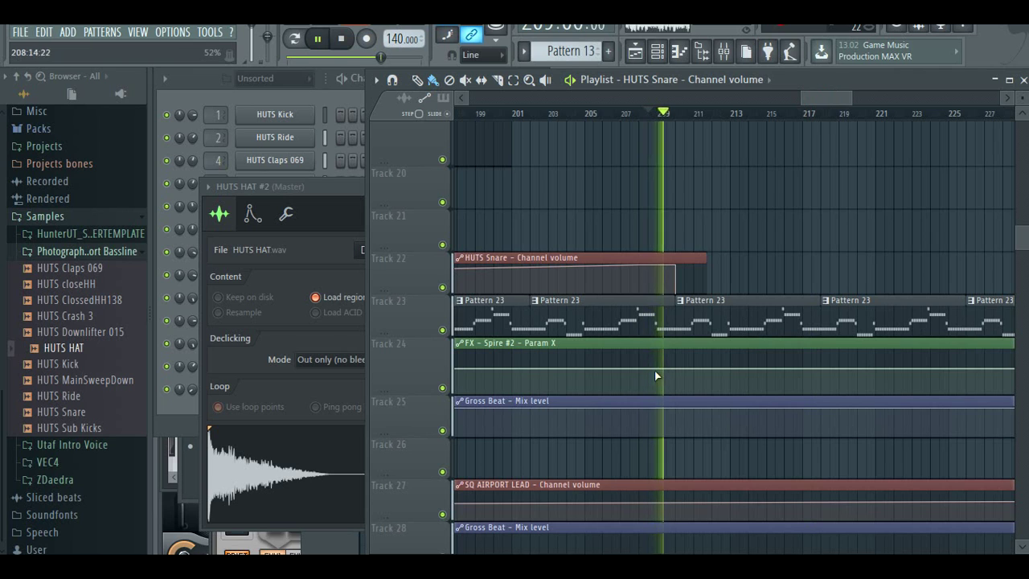
- Enlarge Track 24 and shape FX - Spire #2 - Param X from bar 209 up to about 75% at bar 210 and 73% at bar 211
left_click_drag(382, 394, 383, 533)
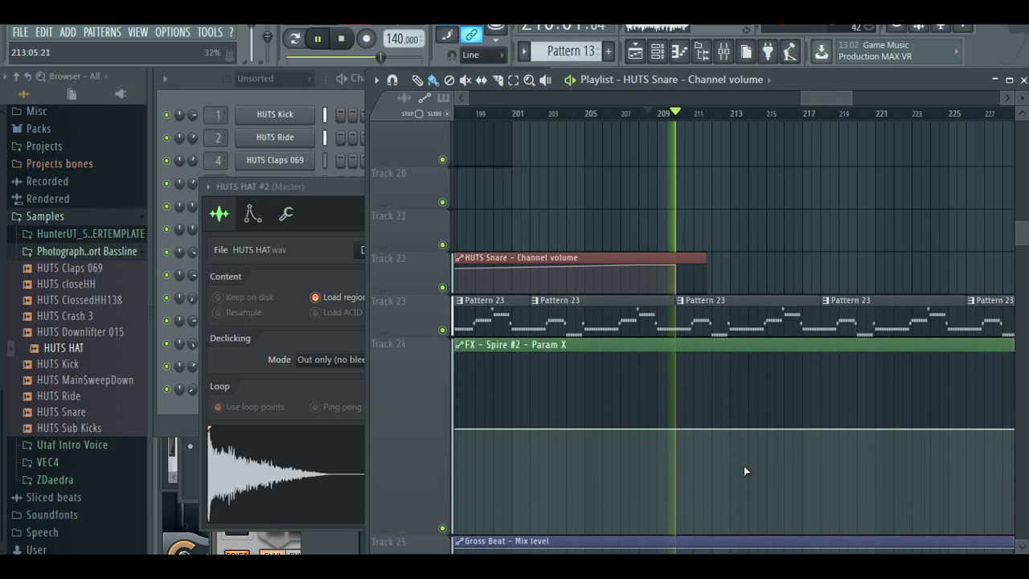
right_click(657, 428)
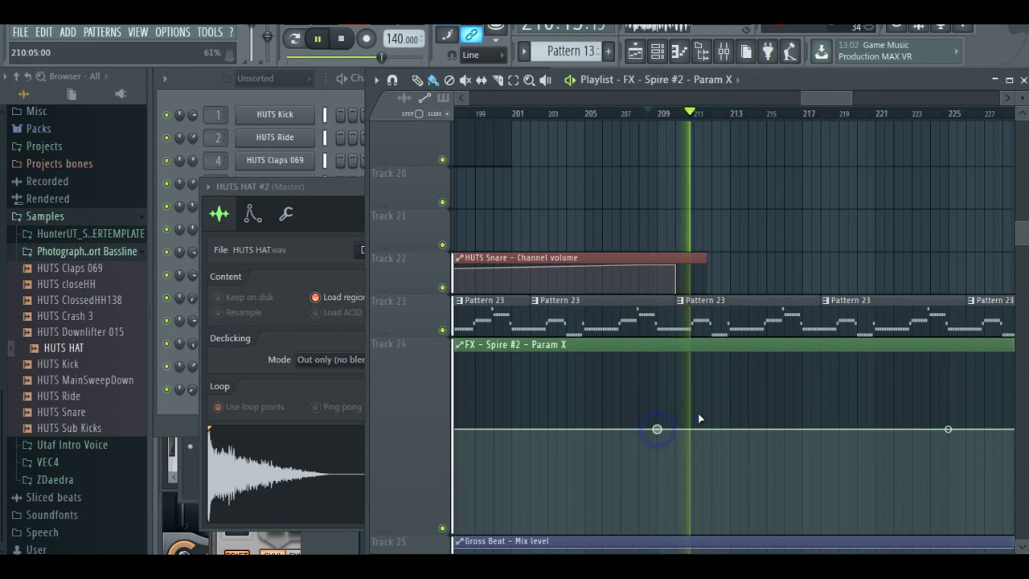
left_click(697, 395)
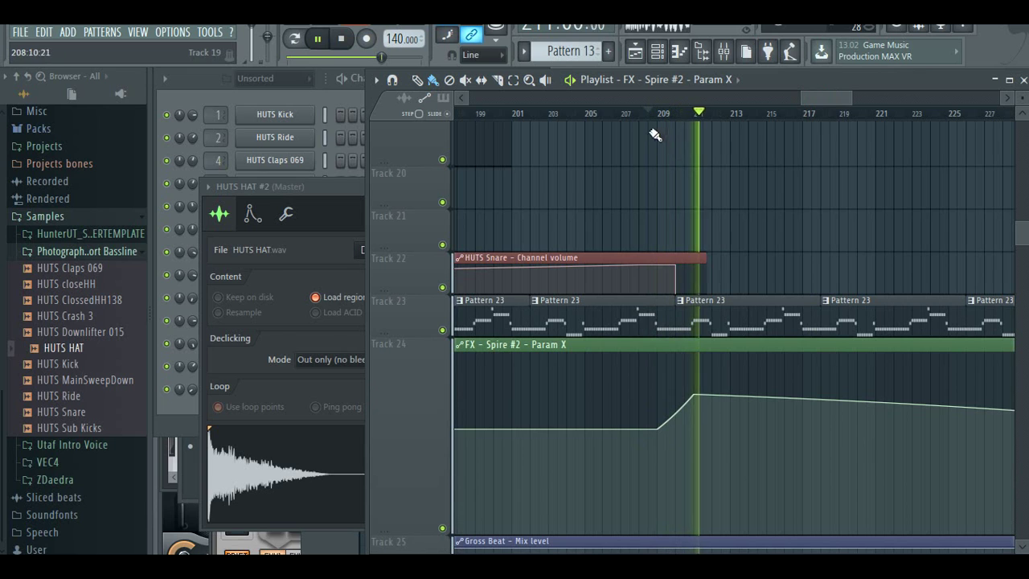
right_click(676, 397)
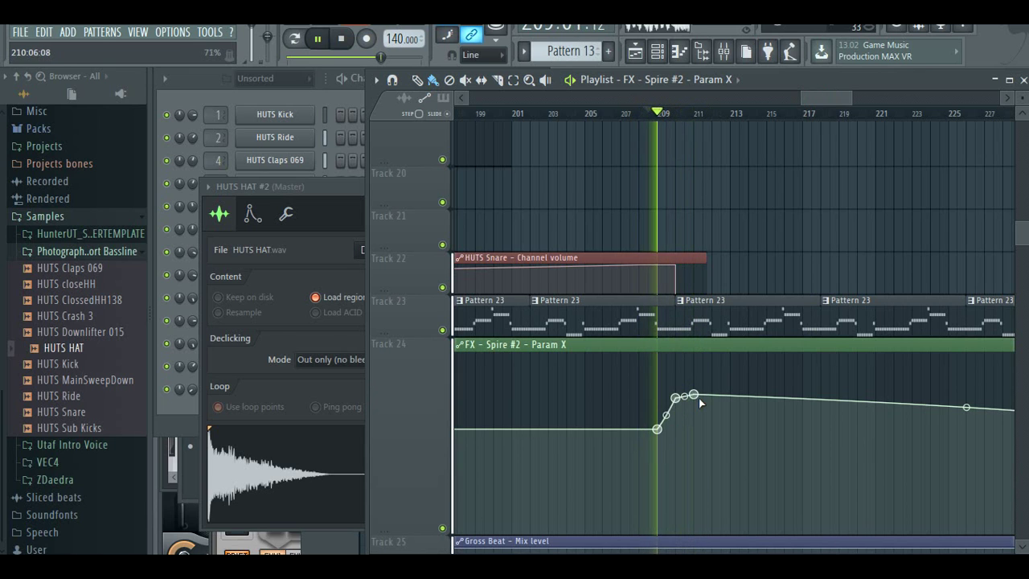
left_click_drag(693, 395, 693, 404)
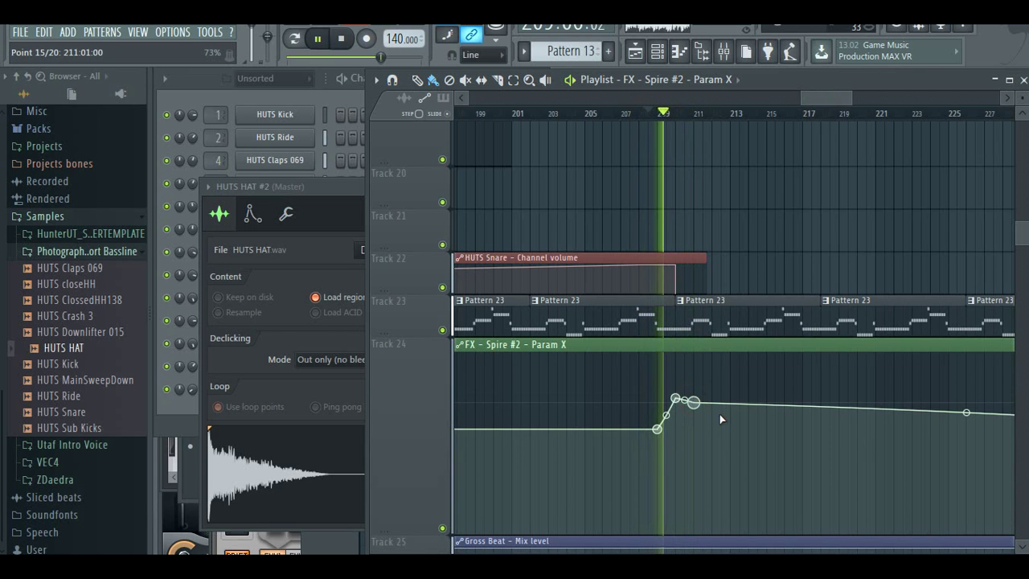
- Bring the Spire #2 Param X curve back to its base level with a point at bar 217, and shrink Track 24
right_click(803, 430)
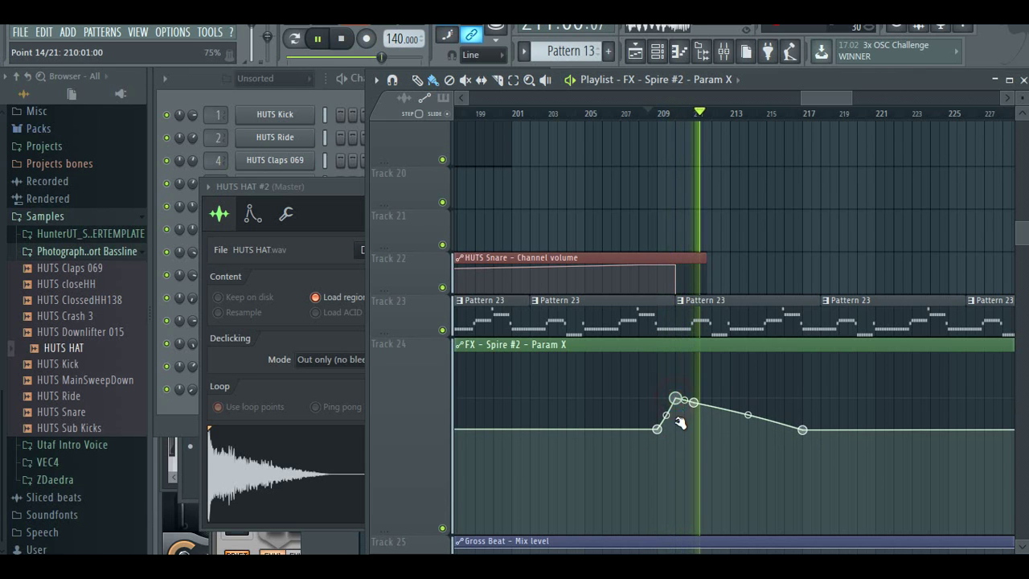
right_click(676, 397)
left_click_drag(391, 524, 393, 376)
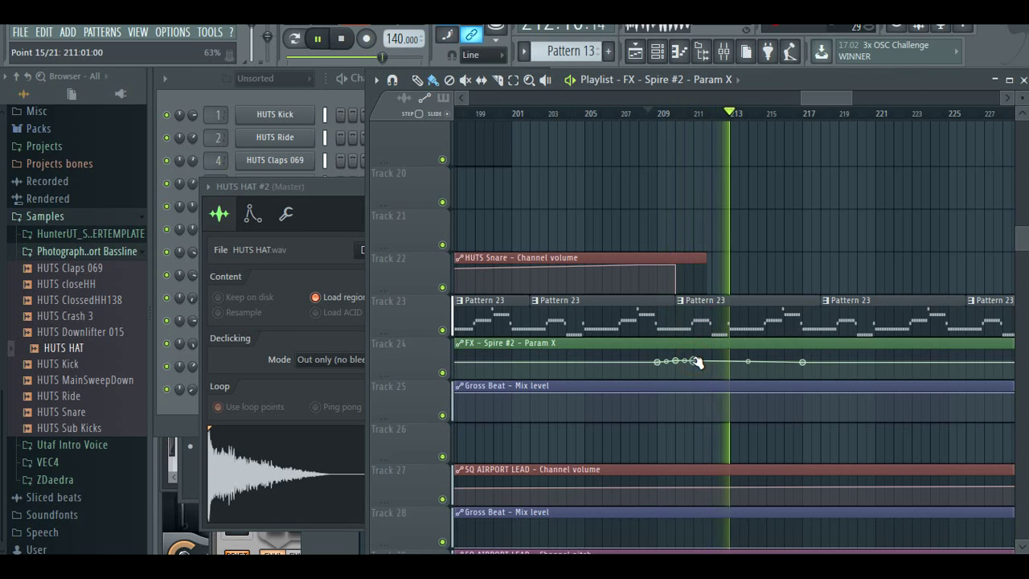
- Extend the FX - Insert 13 - Param X clip on Track 19 to match the end of the Track 16 clip
scroll(697, 360, "up", 4)
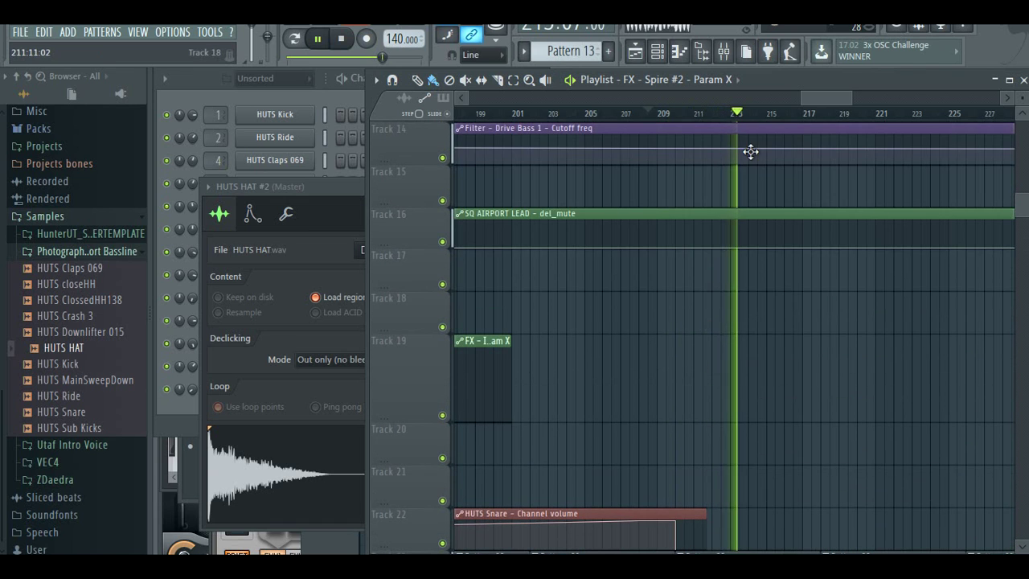
left_click(799, 114)
left_click_drag(821, 99, 523, 100)
left_click_drag(659, 101, 786, 110)
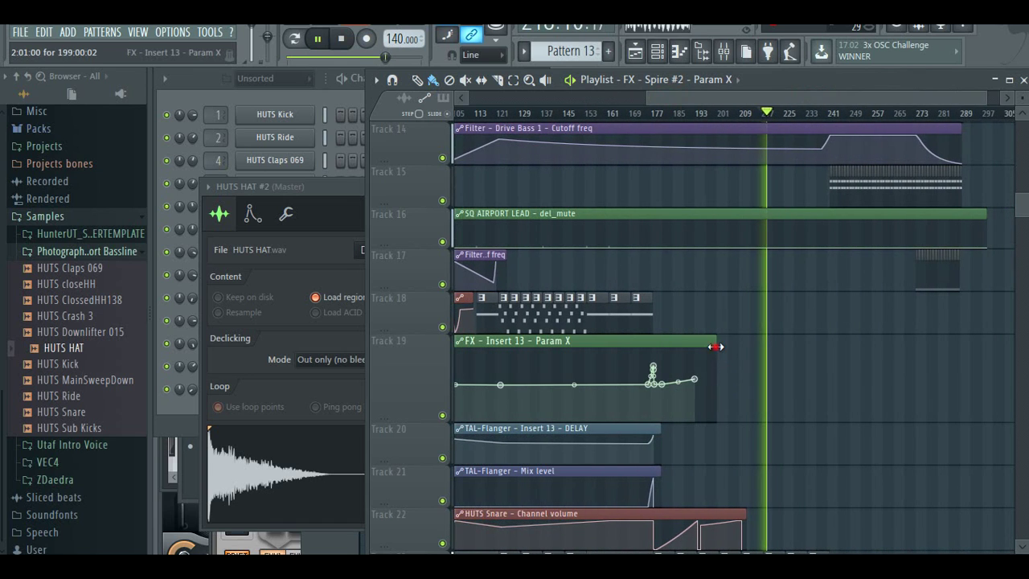
left_click_drag(724, 363, 987, 374)
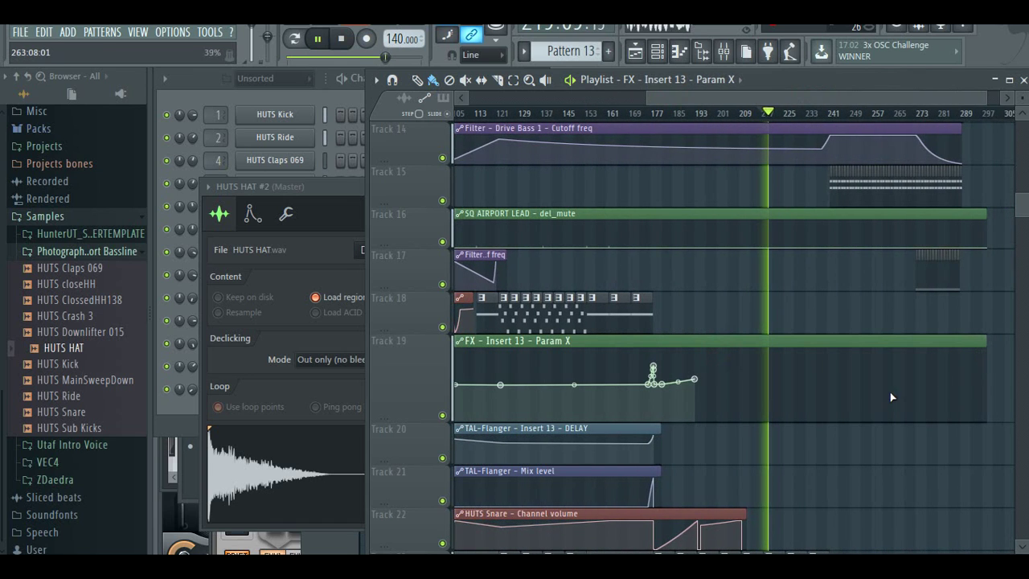
- Loop bars 240 to 242 and add Insert 13 Param X points there, rising from bar 240 to about 76% at bar 242
left_click(819, 112)
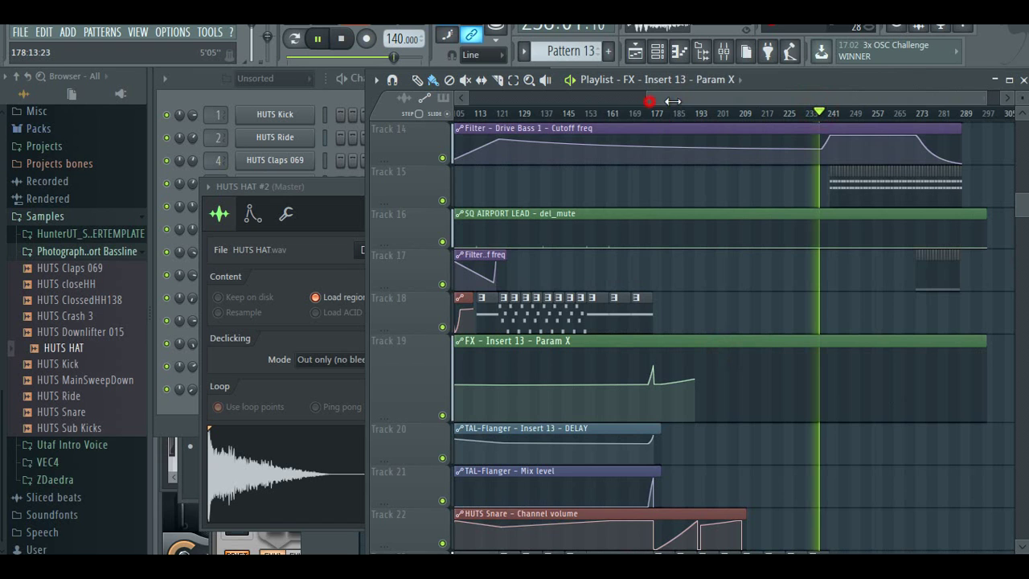
left_click_drag(672, 100, 889, 112)
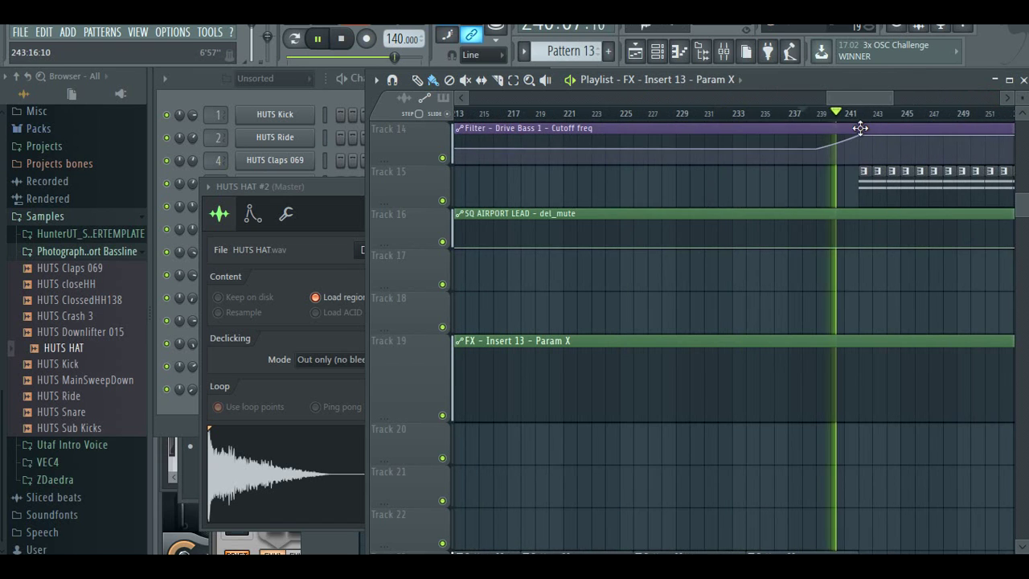
key("ctrl+a")
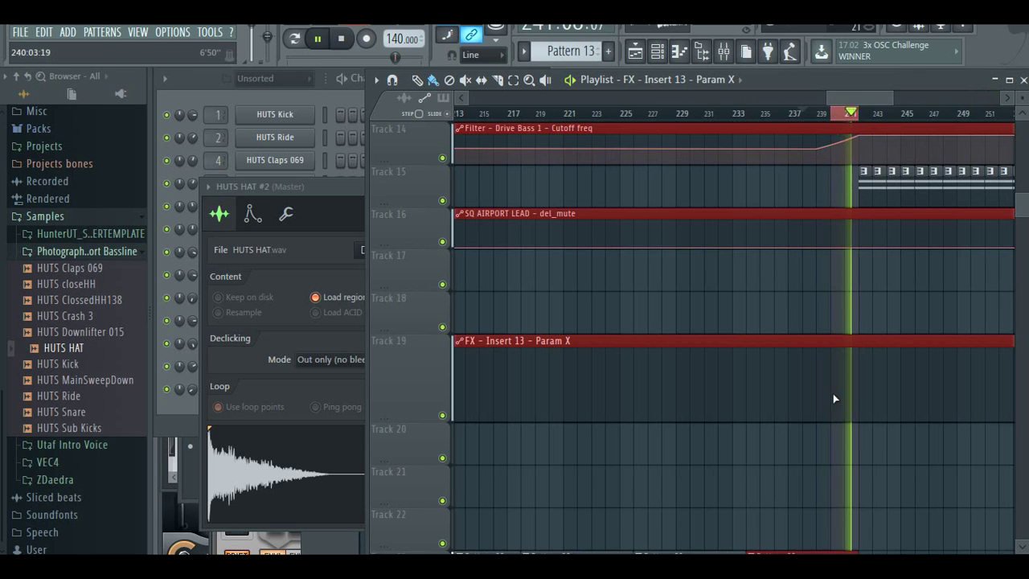
left_click(831, 379)
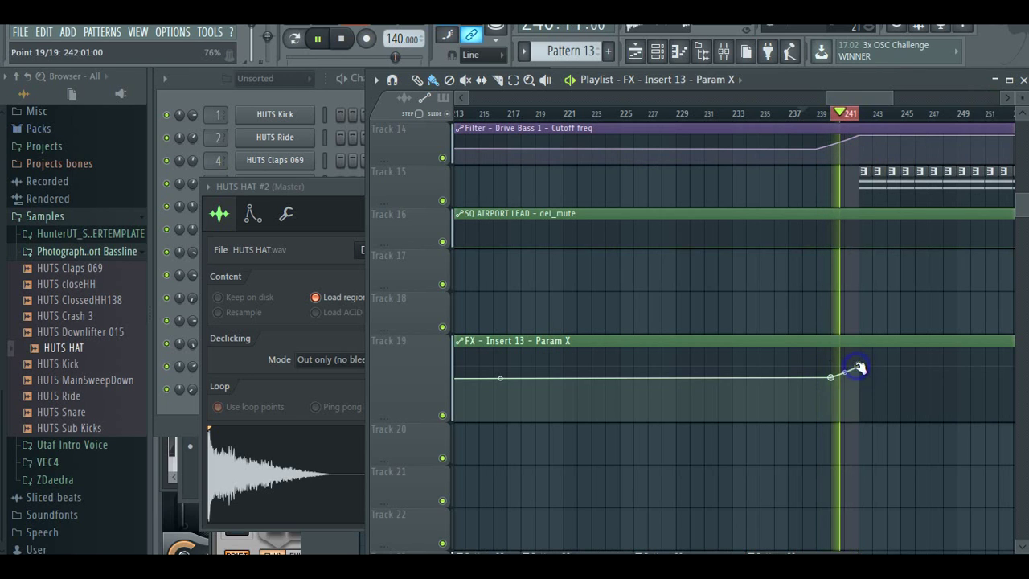
- Audition the snare patterns in pattern mode and place a Pattern 12 clip on Track 18 at bar 240
left_click(294, 39)
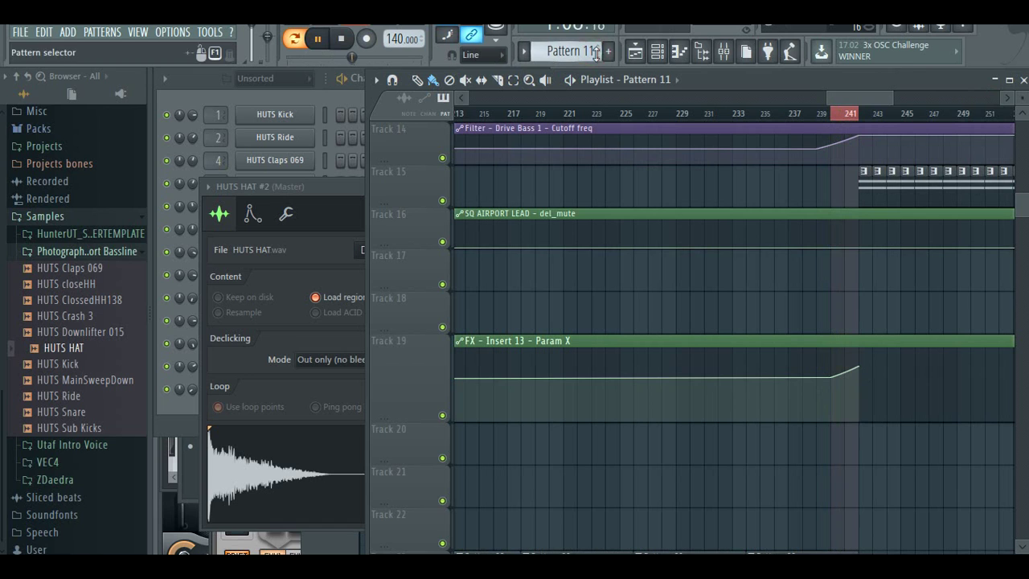
key("F6")
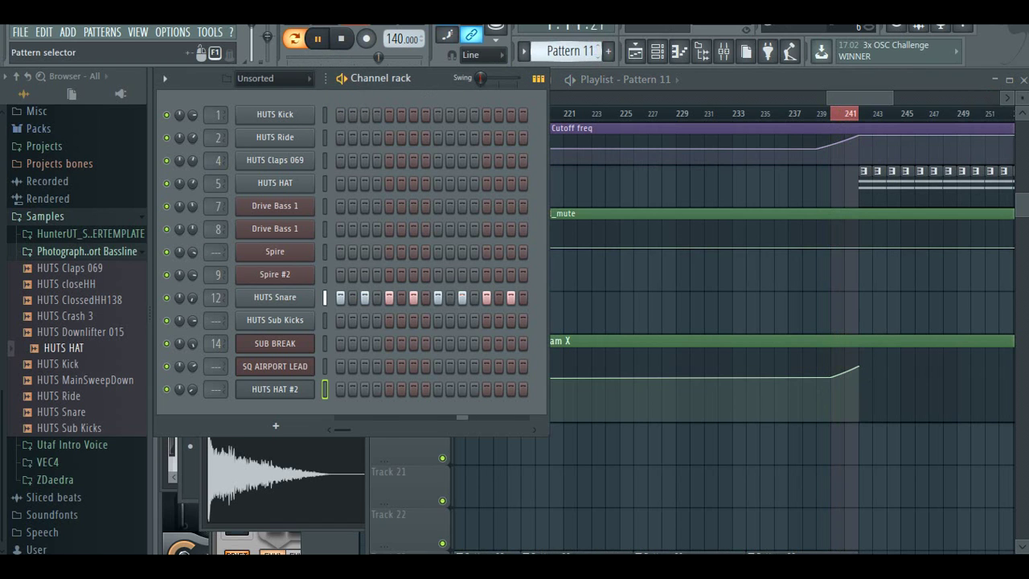
left_click(837, 317)
- Extend the HUTS Snare channel volume clip to about bar 244, ramping from zero at bar 210 up to bar 240
left_click_drag(828, 101, 675, 101)
scroll(868, 447, "down", 2)
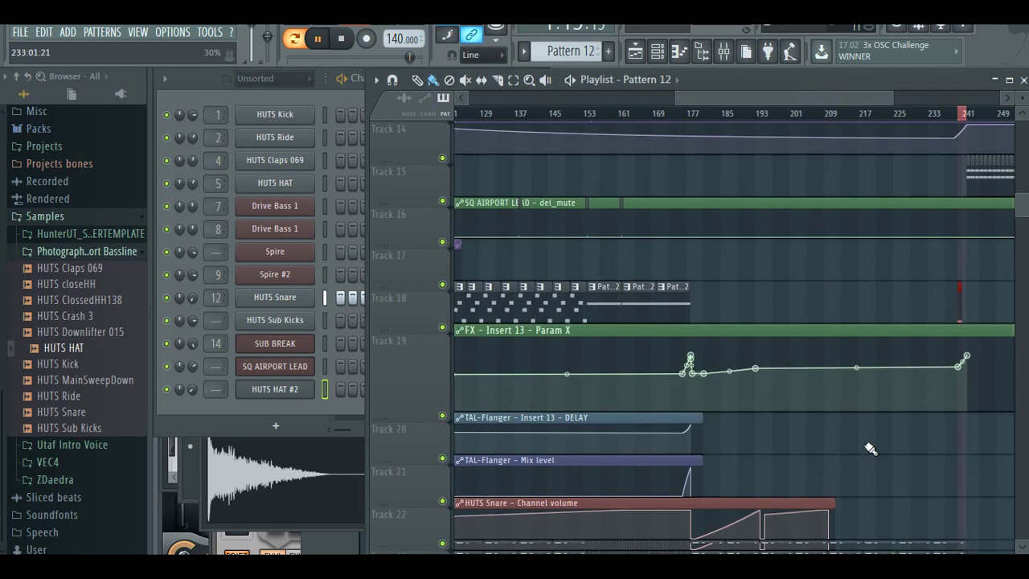
left_click_drag(917, 427, 974, 434)
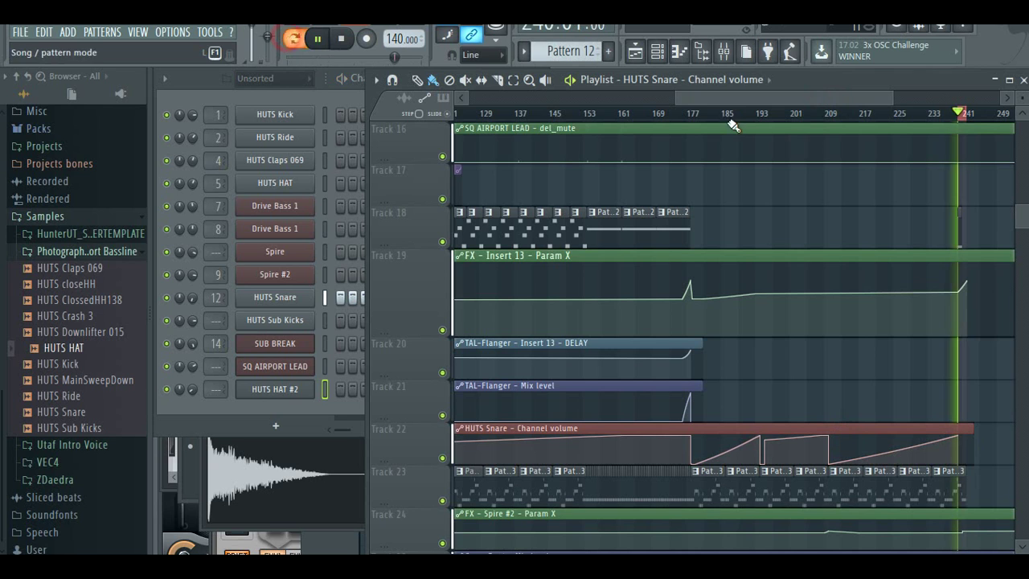
- Place a Pattern 13 clip on Track 18 at bar 241, directly after the Pattern 12 clip
left_click_drag(675, 98, 885, 108)
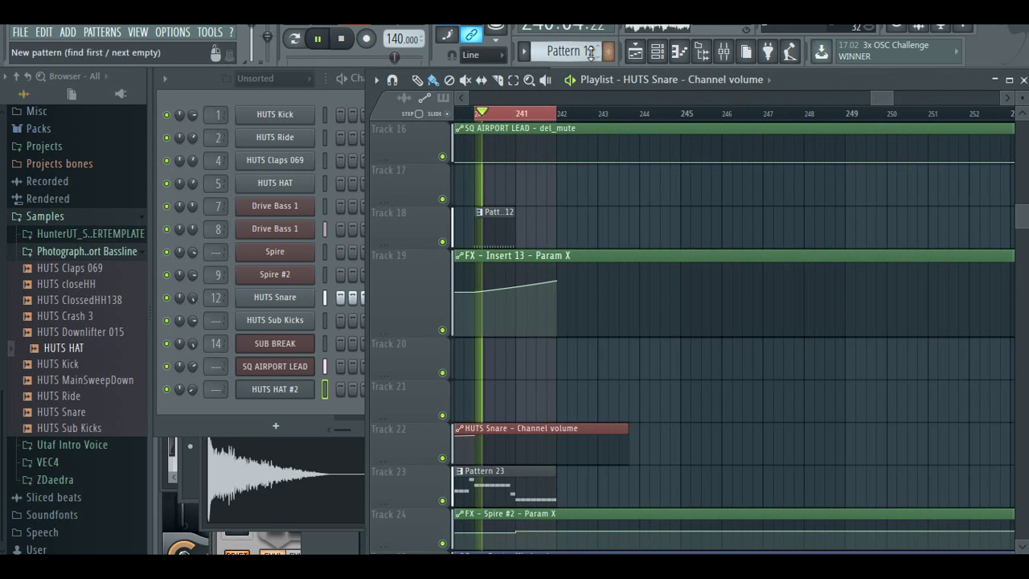
left_click_drag(591, 51, 591, 44)
left_click(537, 227)
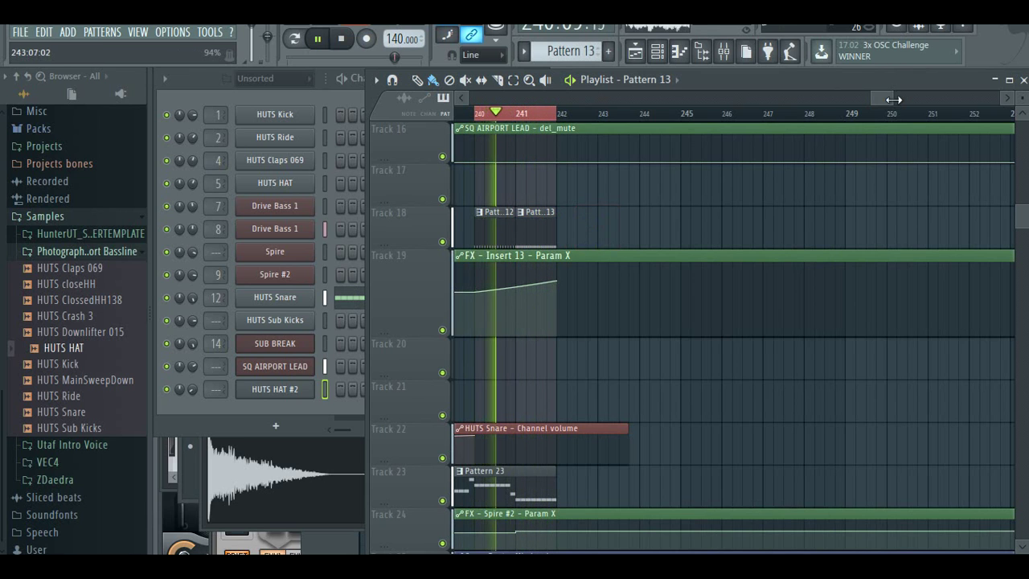
left_click_drag(876, 98, 870, 97)
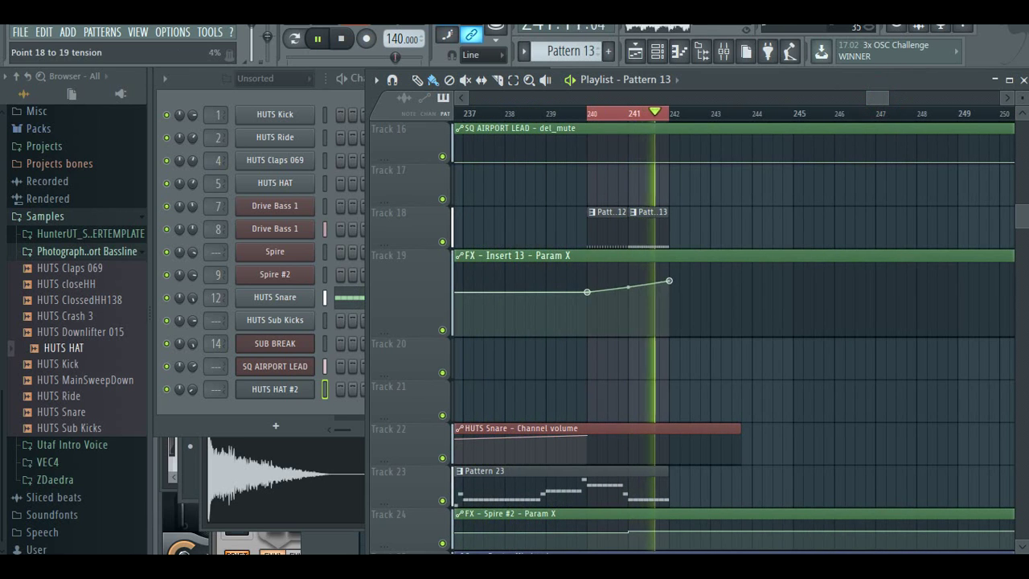
- Bend the Insert 13 Param X rise between bars 240 and 242 into an upward-accelerating curve
left_click_drag(629, 287, 629, 312)
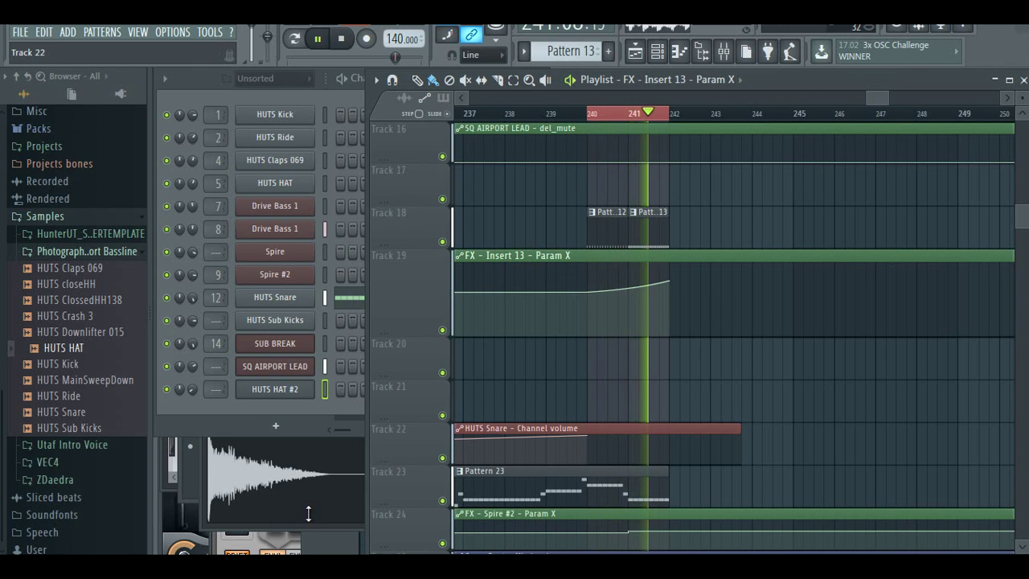
left_click_drag(866, 98, 858, 98)
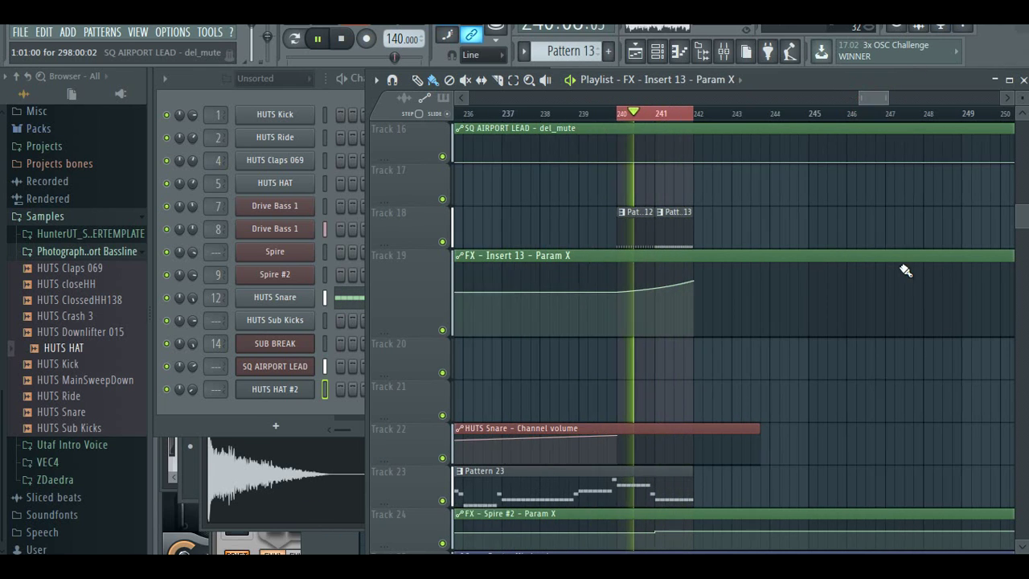
- Extend the TAL-Flanger Mix level and TAL-Flanger Insert 13 DELAY automation clips to about bar 246
scroll(865, 250, "down", 3)
scroll(741, 336, "down", 2)
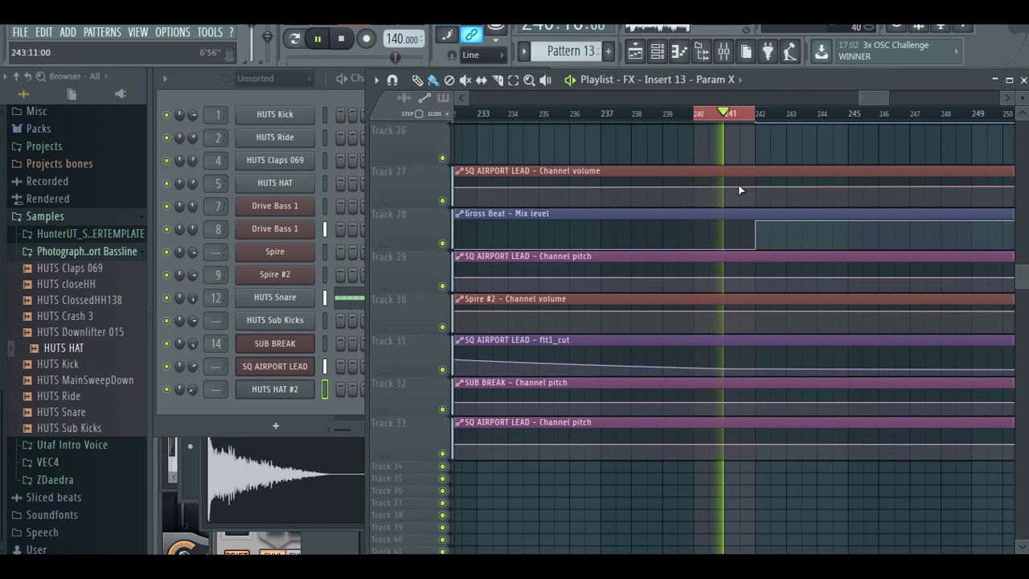
left_click_drag(863, 97, 694, 97)
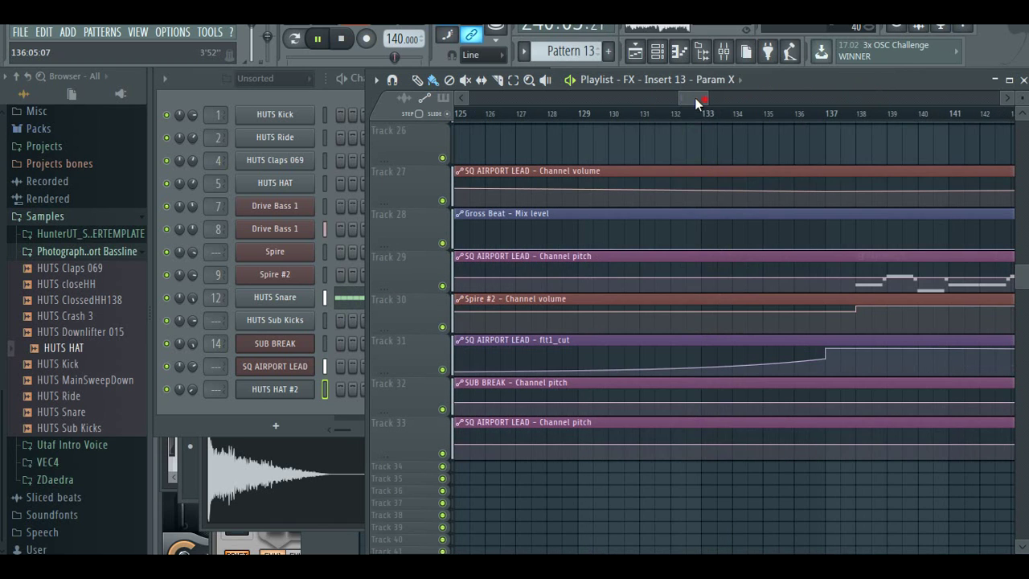
left_click_drag(795, 103, 108, 124)
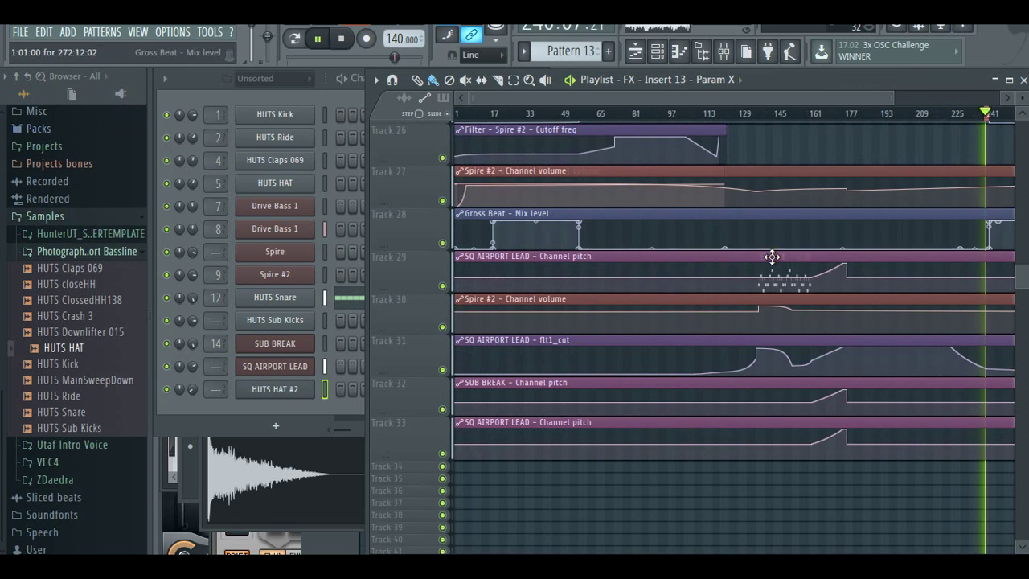
scroll(769, 256, "up", 1)
scroll(770, 257, "up", 6)
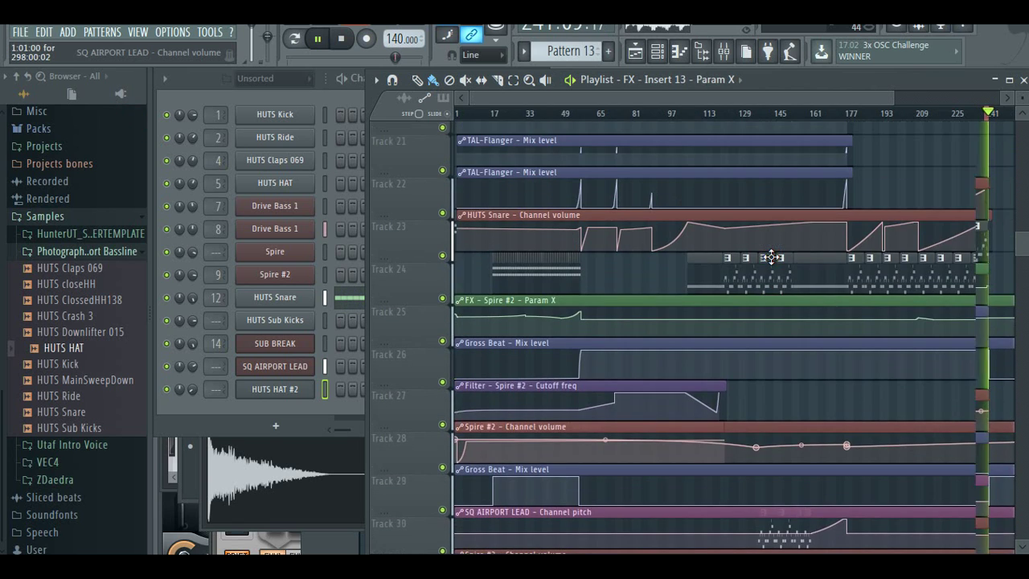
scroll(925, 209, "up", 1)
left_click_drag(851, 273, 995, 268)
left_click(851, 217)
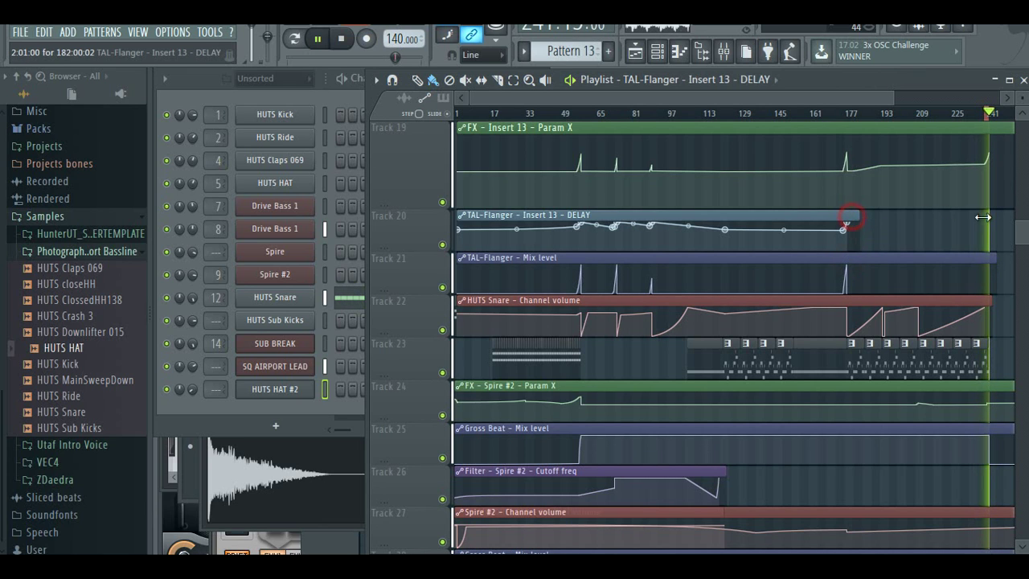
left_click_drag(983, 217, 995, 217)
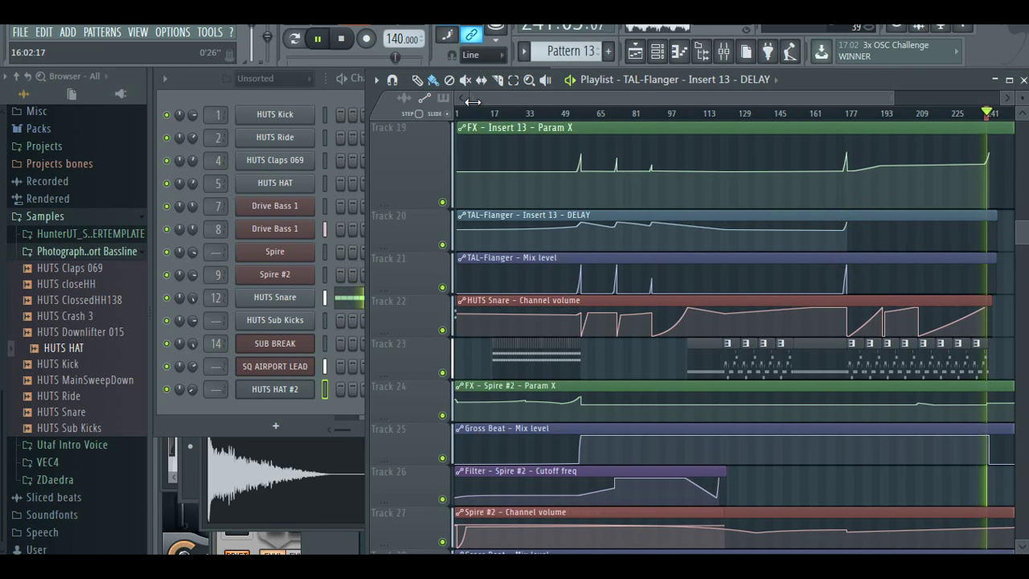
- Add TAL-Flanger Mix level points rising from zero at bar 240 to a peak at bar 242, followed by a falling point
left_click_drag(635, 100, 856, 109)
right_click(730, 293)
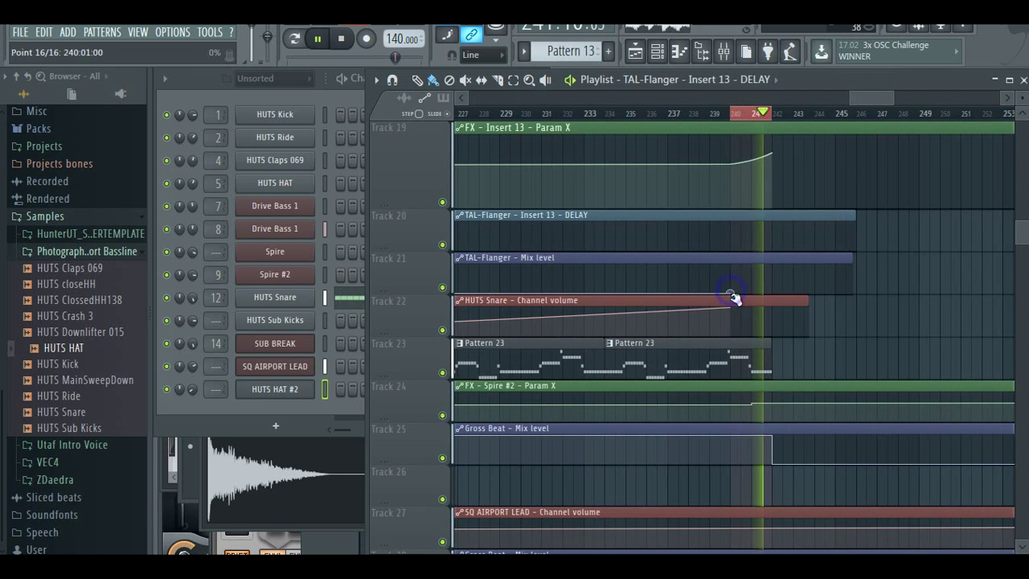
right_click(772, 267)
right_click(781, 293)
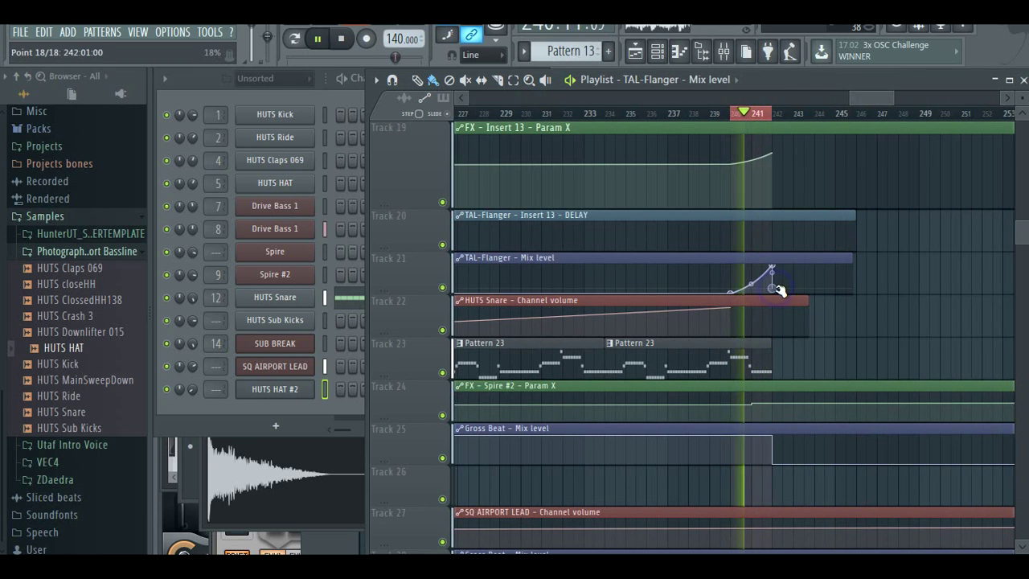
- Curve the Insert 13 DELAY automation upward from bar 240 to 242, and make the TAL-Flanger Mix level drop vertically to zero at bar 242
right_click(730, 225)
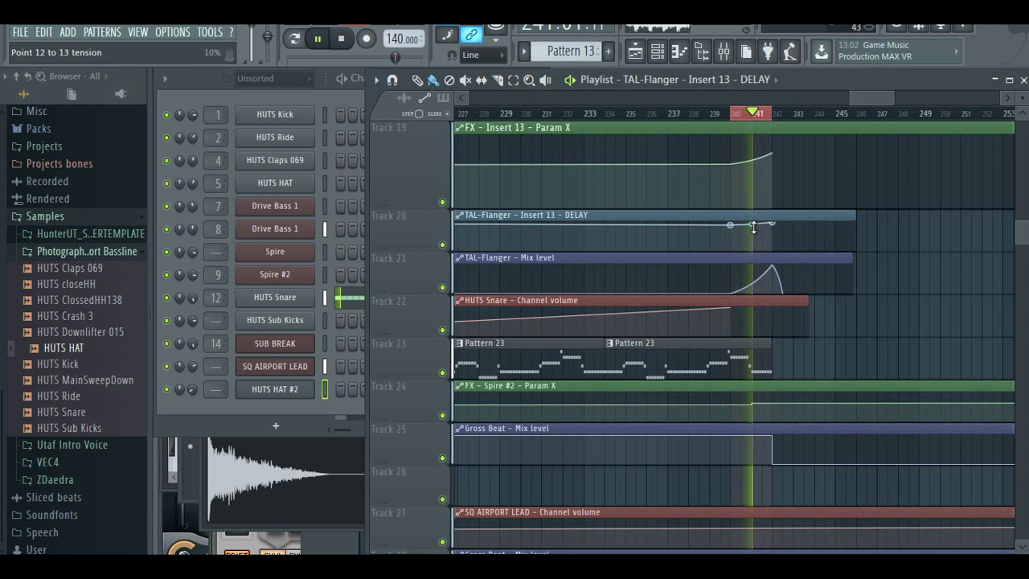
left_click_drag(781, 293, 771, 292)
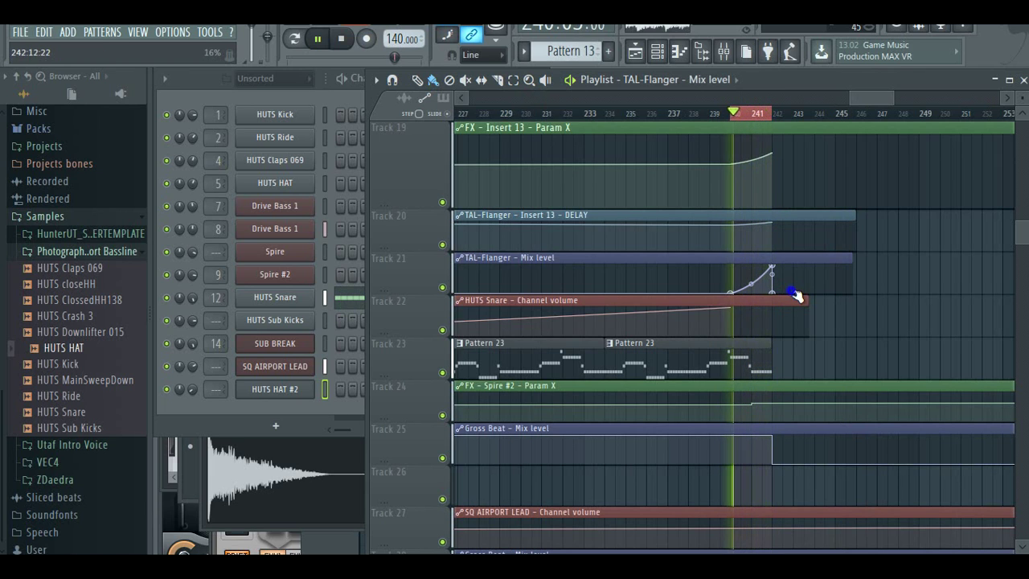
left_click_drag(751, 226, 752, 227)
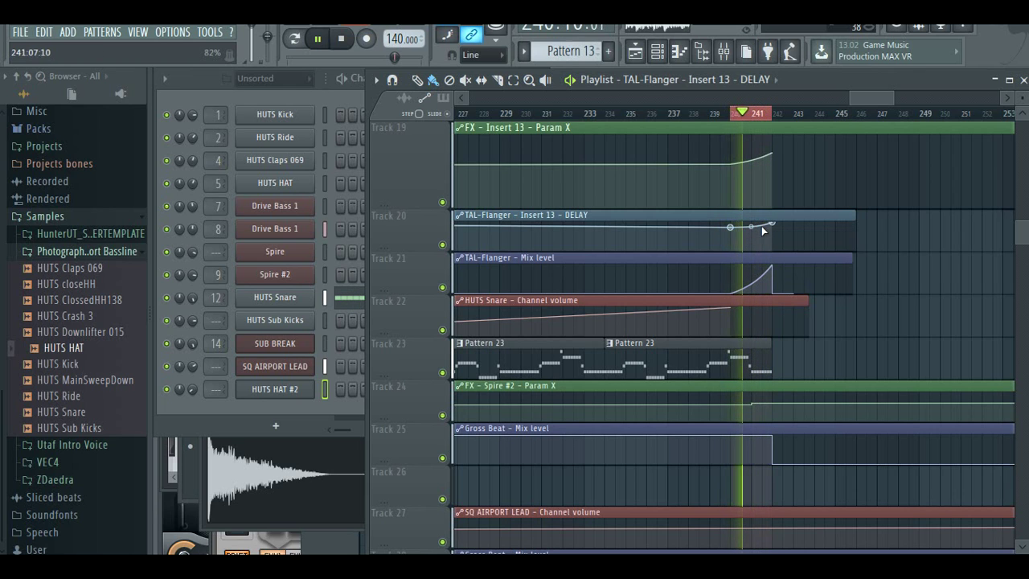
left_click(774, 222)
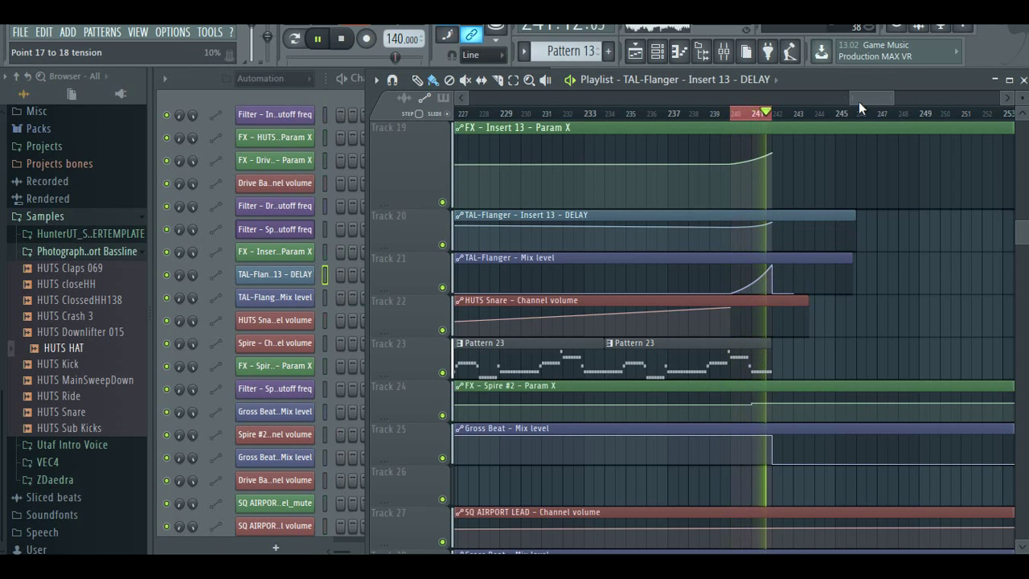
- Clear the loop selection over bars 240 to 242 and audition the ending around bar 288
left_click(760, 116, "ctrl")
left_click(773, 129, "ctrl")
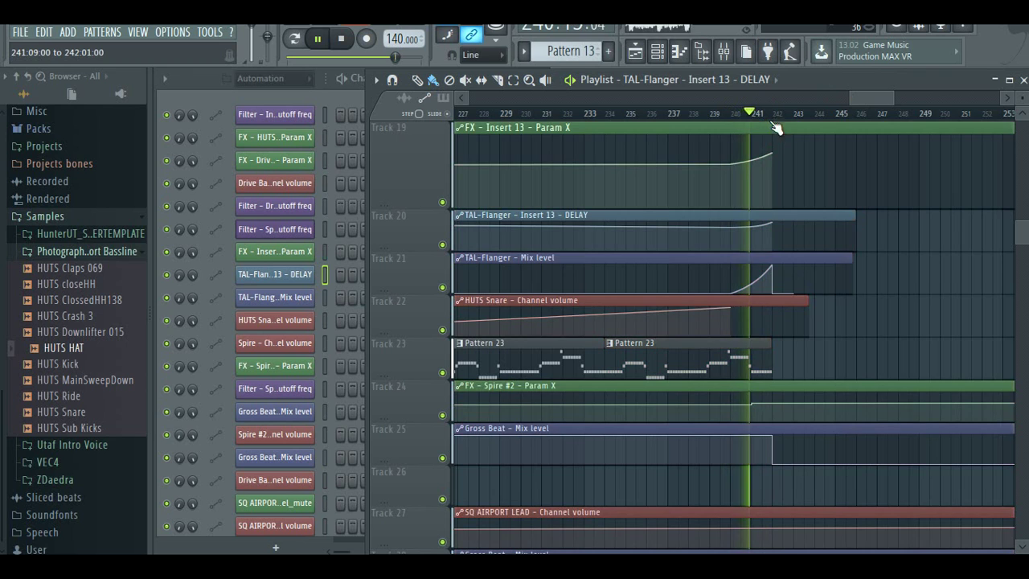
scroll(415, 405, "up", 10)
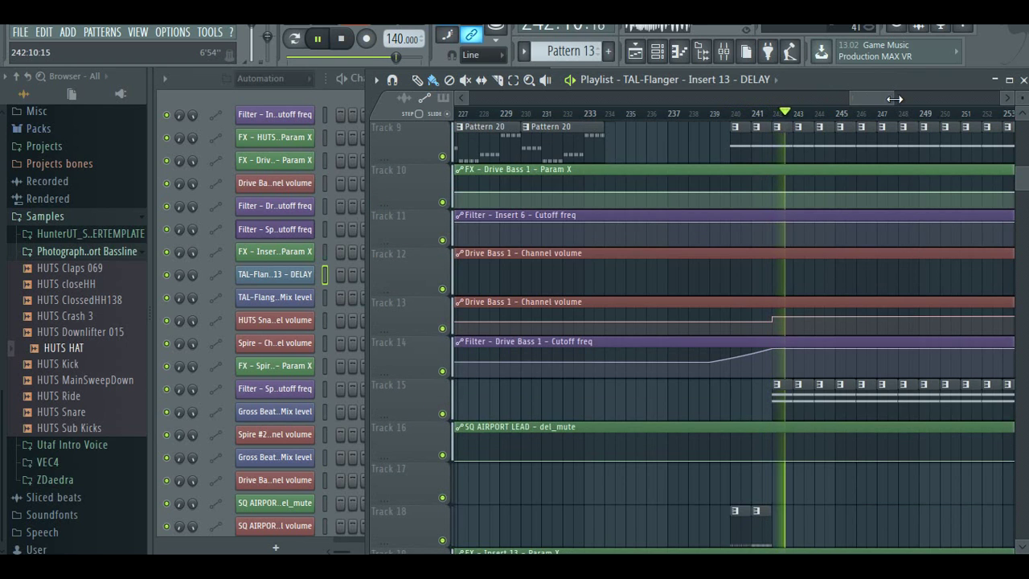
left_click_drag(892, 99, 990, 103)
left_click(863, 110)
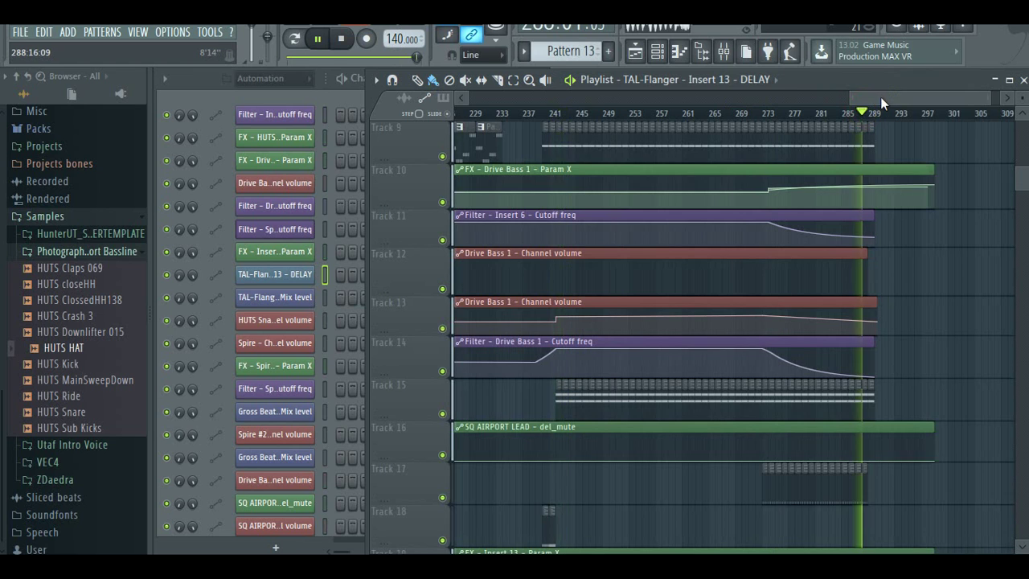
left_click_drag(880, 97, 855, 97)
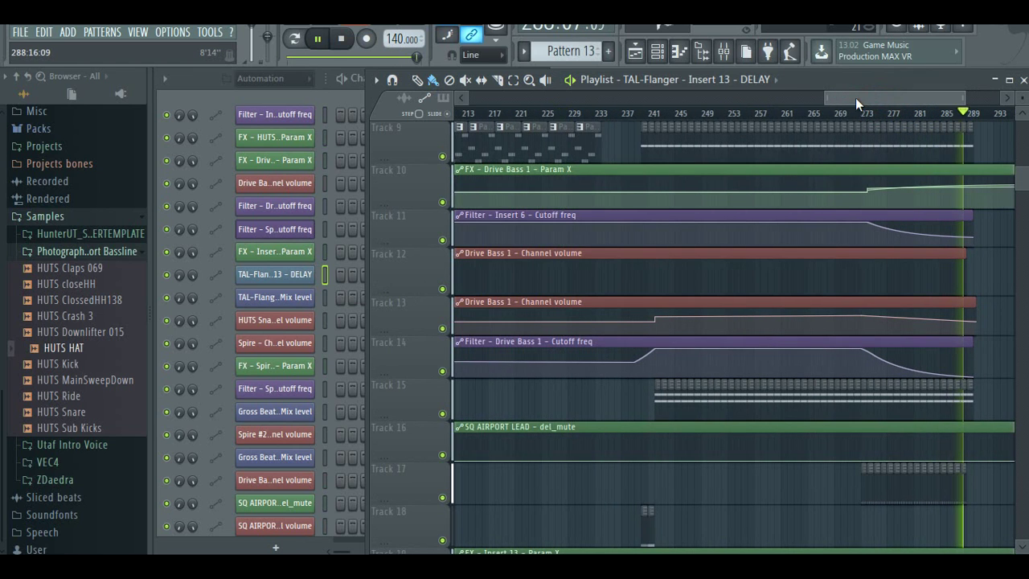
- Audition the break between bars 226 and 242, checking the crash, sweep and pattern clips
left_click(615, 113)
left_click(628, 114)
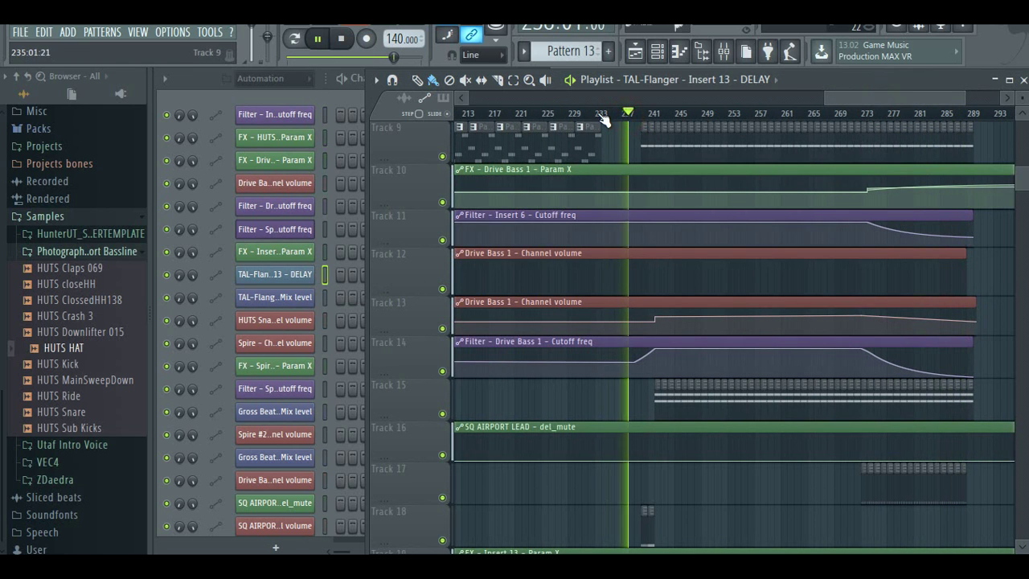
left_click(601, 114)
scroll(618, 163, "down", 5)
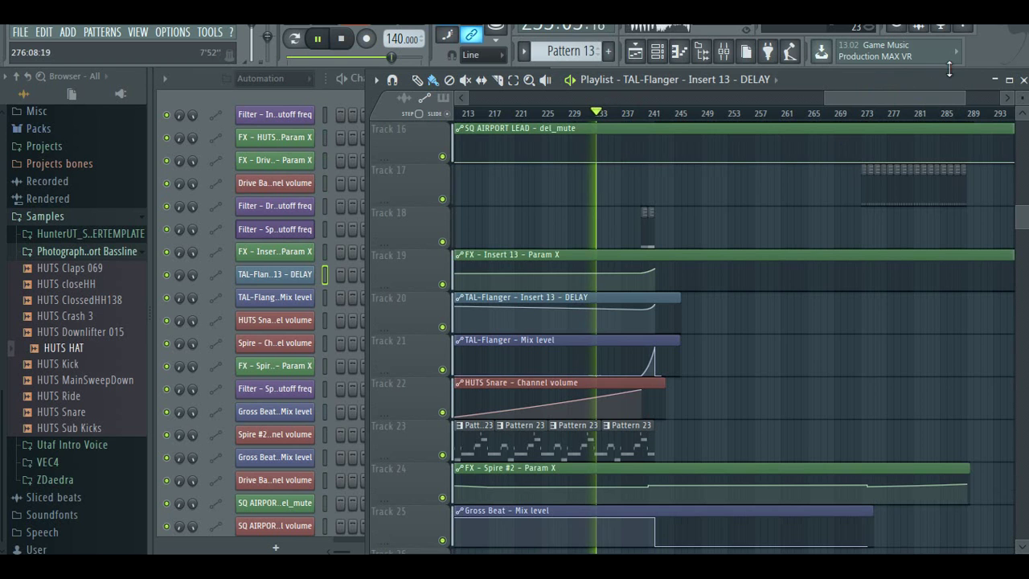
left_click(954, 113)
left_click_drag(965, 98, 898, 99)
scroll(759, 220, "up", 6)
scroll(755, 220, "up", 3)
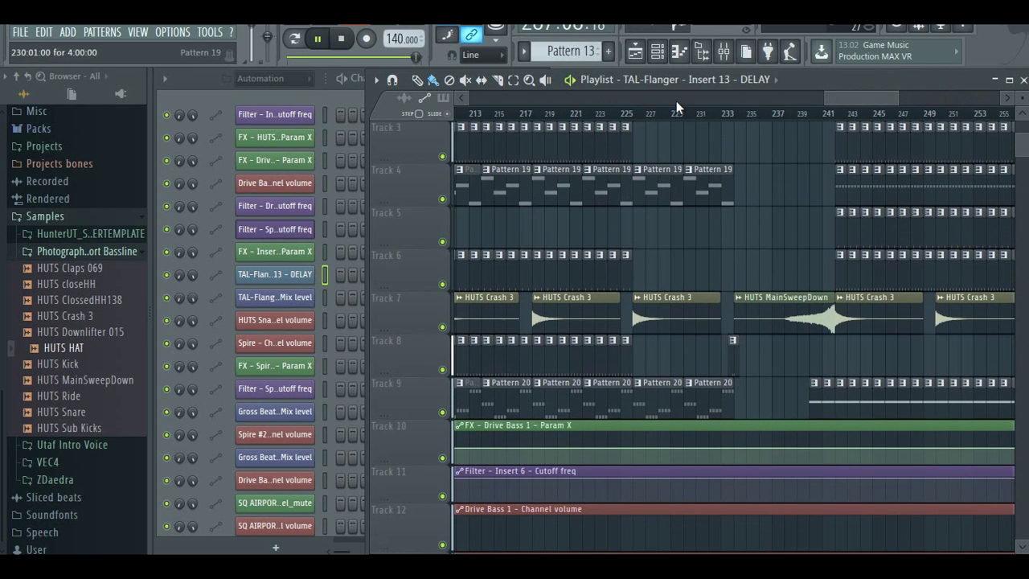
left_click(638, 114)
double_click(679, 302)
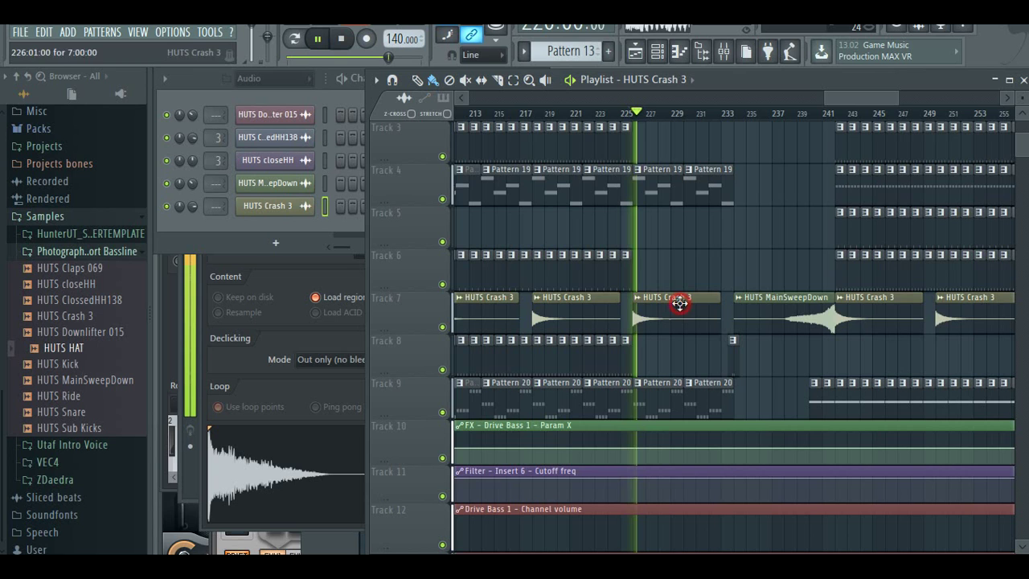
left_click(732, 114)
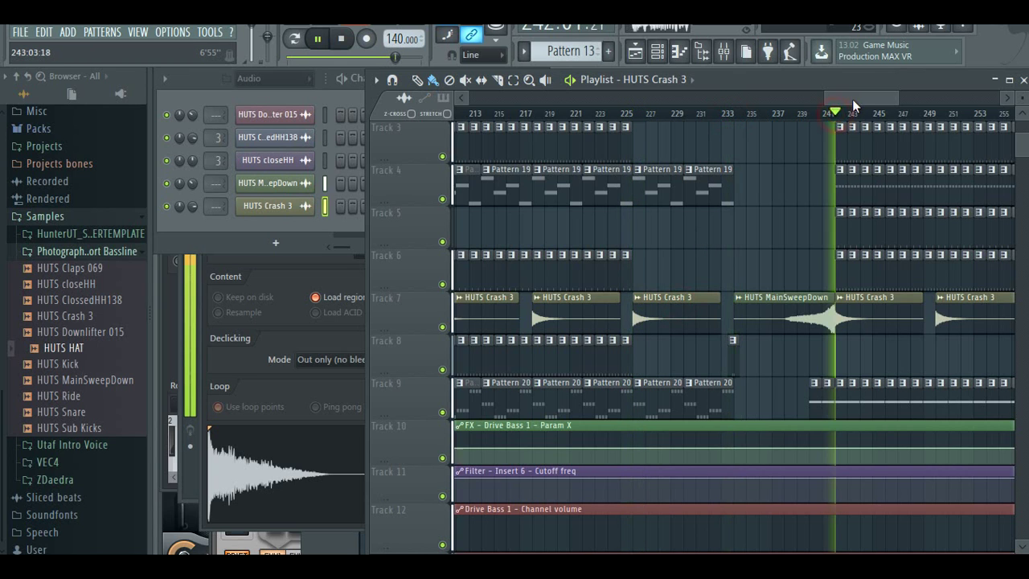
- Play the section from bar 184 to about bar 213, checking the transitions and the automation on the lower tracks
left_click_drag(849, 98, 770, 102)
left_click(763, 113)
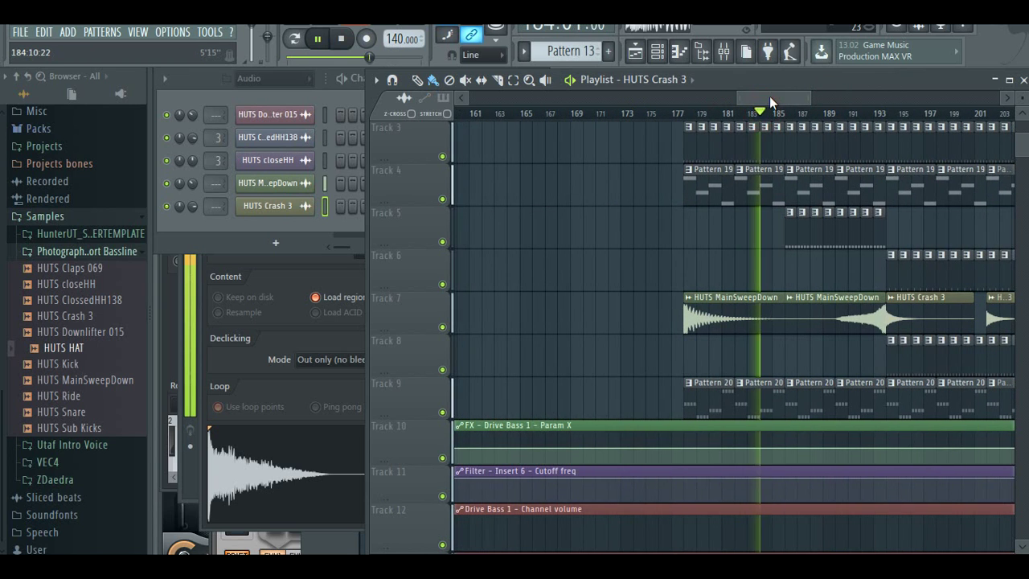
scroll(880, 117, "down", 5)
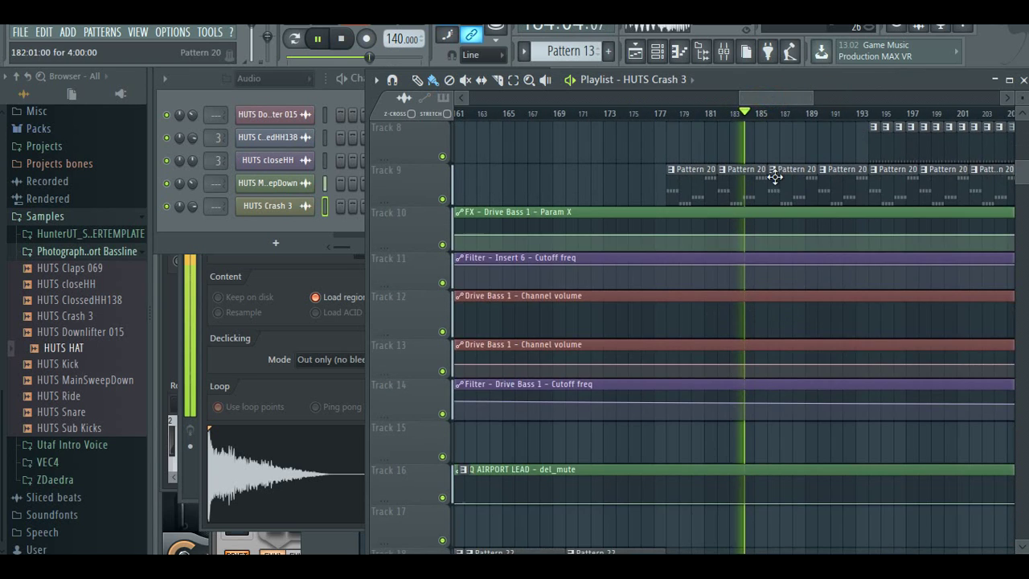
left_click(882, 113)
scroll(783, 173, "up", 7)
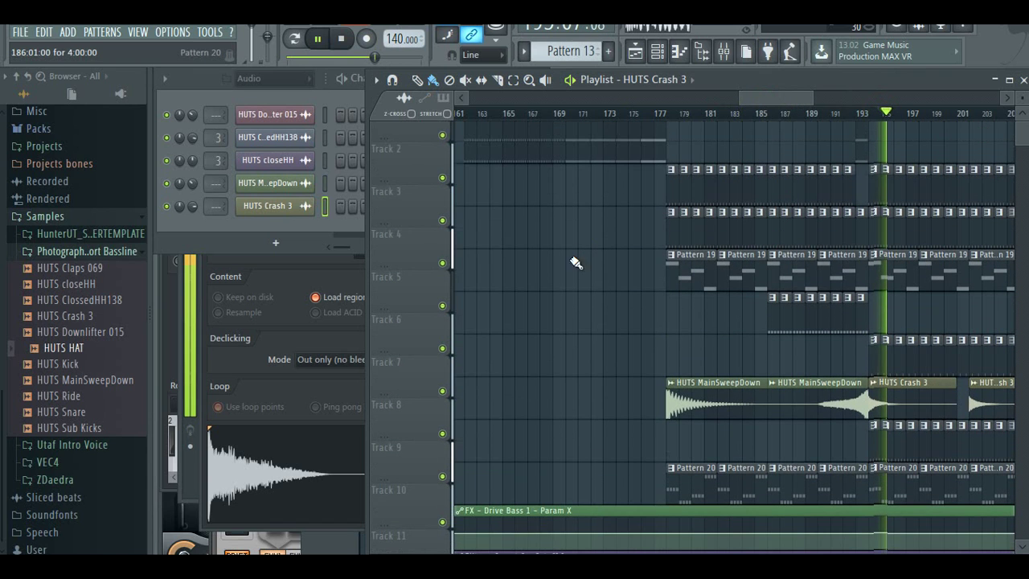
left_click(981, 113)
mouse_move(783, 99)
left_mouse_down()
mouse_move(821, 119)
mouse_move(815, 102)
mouse_move(798, 101)
left_mouse_up()
left_click(820, 118)
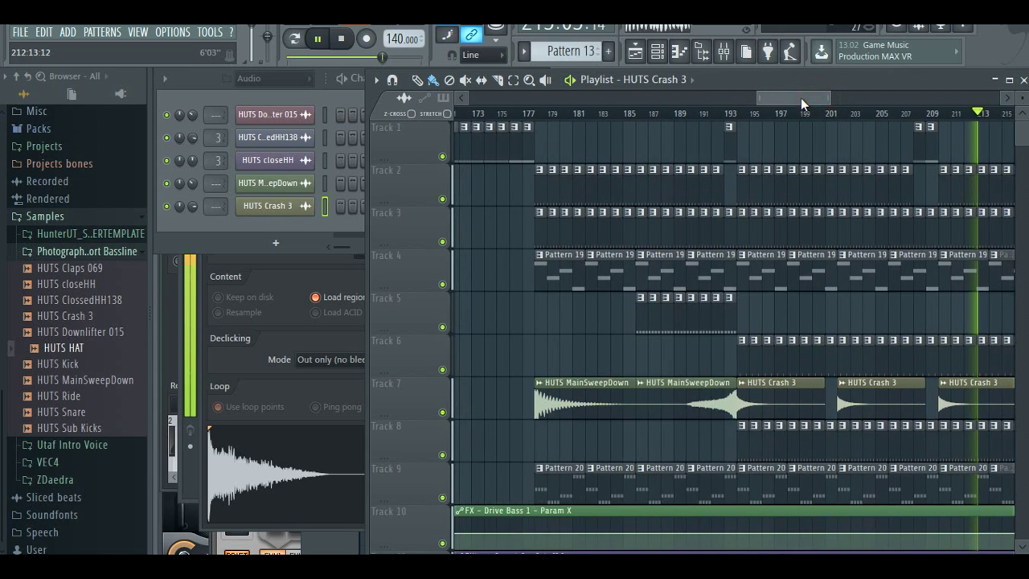
scroll(775, 153, "down", 9)
scroll(773, 155, "down", 11)
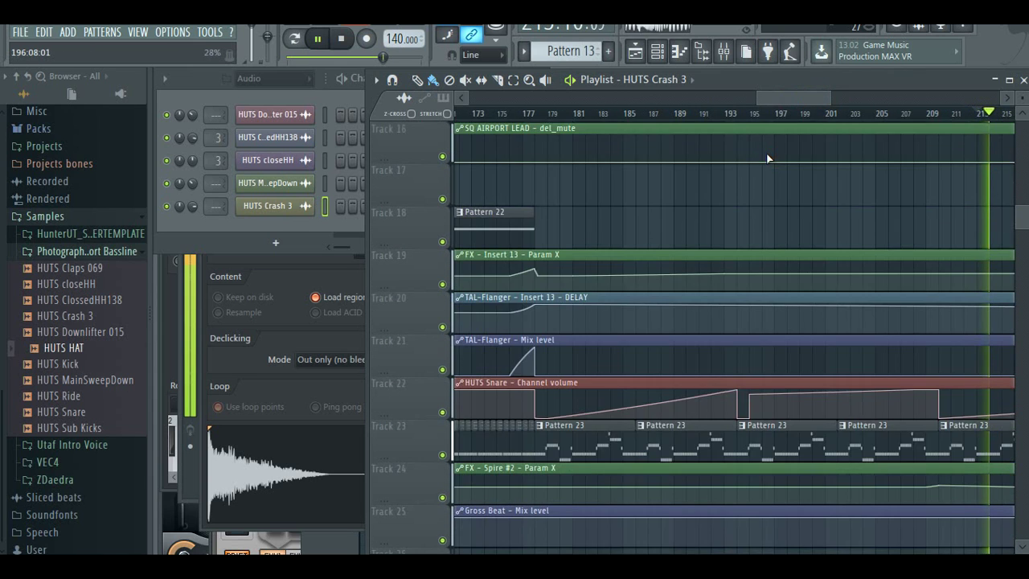
- Delete the duplicate SQ AIRPORT LEAD Channel pitch automation clip covering the Pattern 25 clips on Track 29
left_click(674, 232)
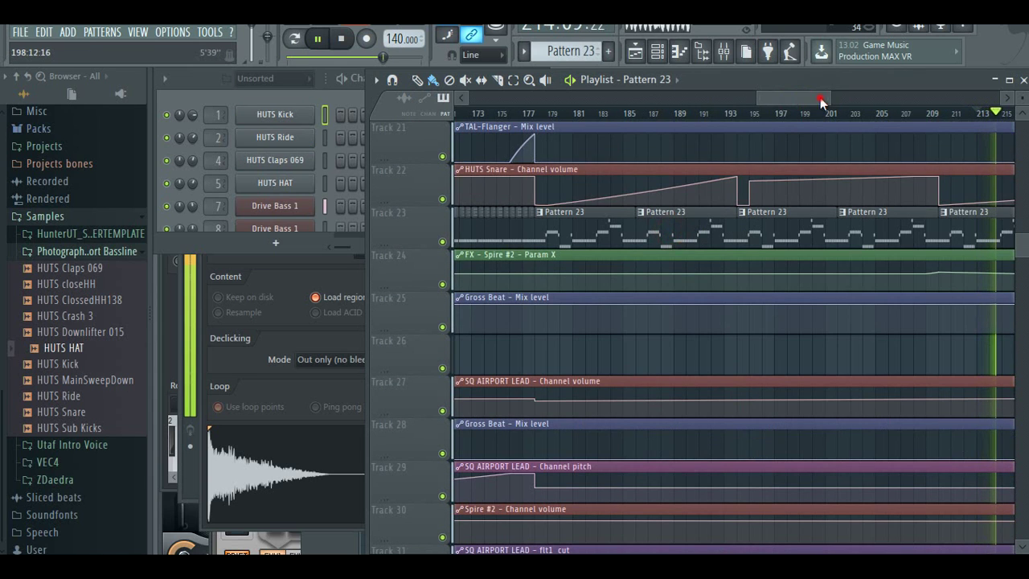
left_click_drag(820, 99, 797, 100)
left_click(664, 465)
scroll(790, 212, "up", 7)
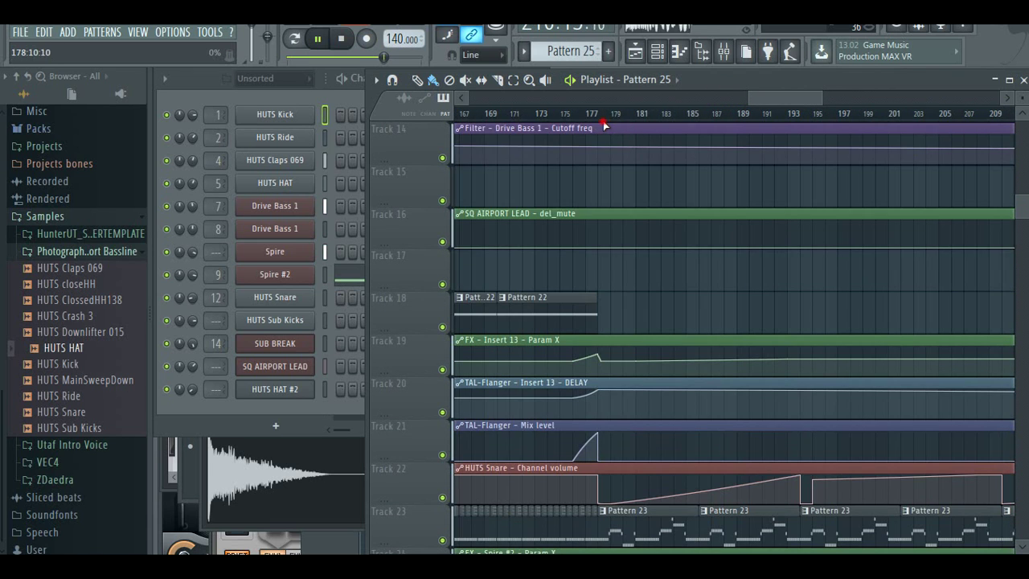
left_click(599, 112)
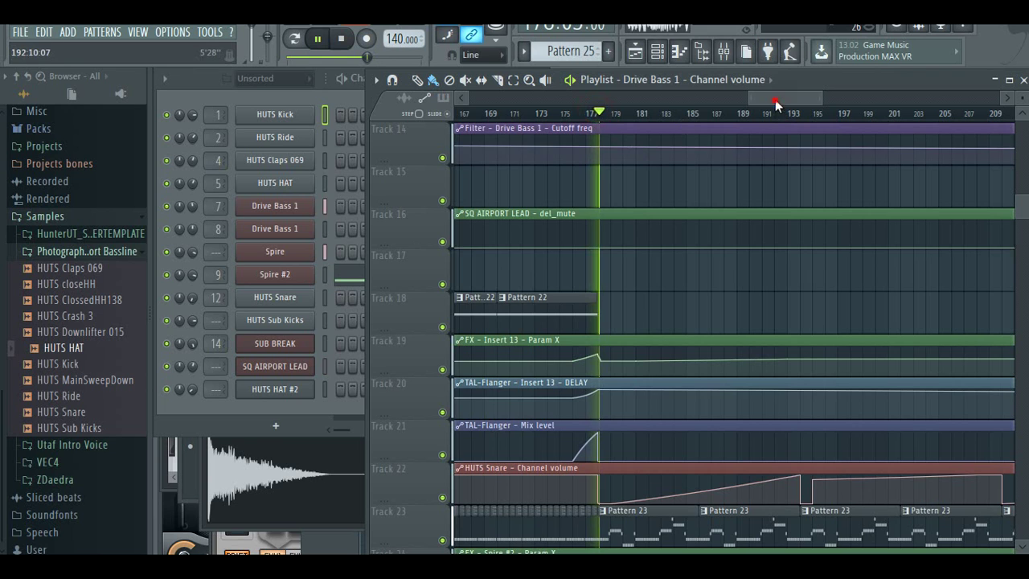
scroll(729, 224, "down", 5)
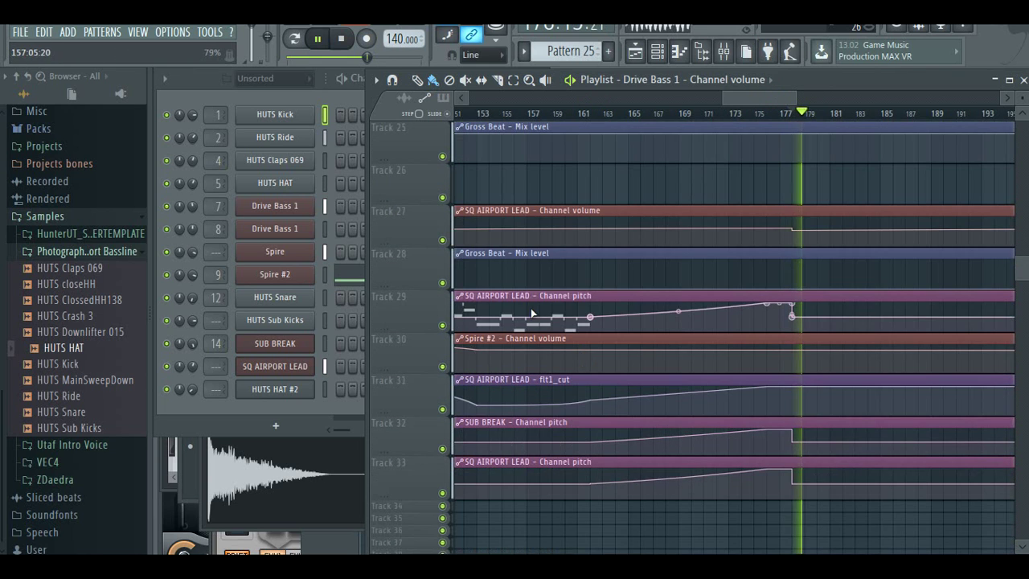
left_click_drag(743, 99, 717, 99)
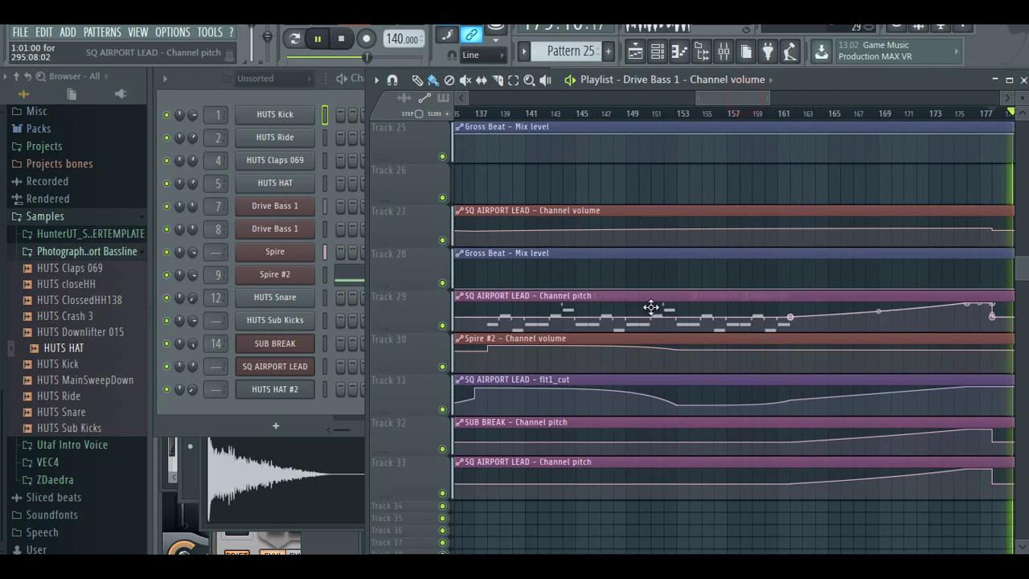
left_click_drag(657, 264, 652, 169)
right_click(652, 169)
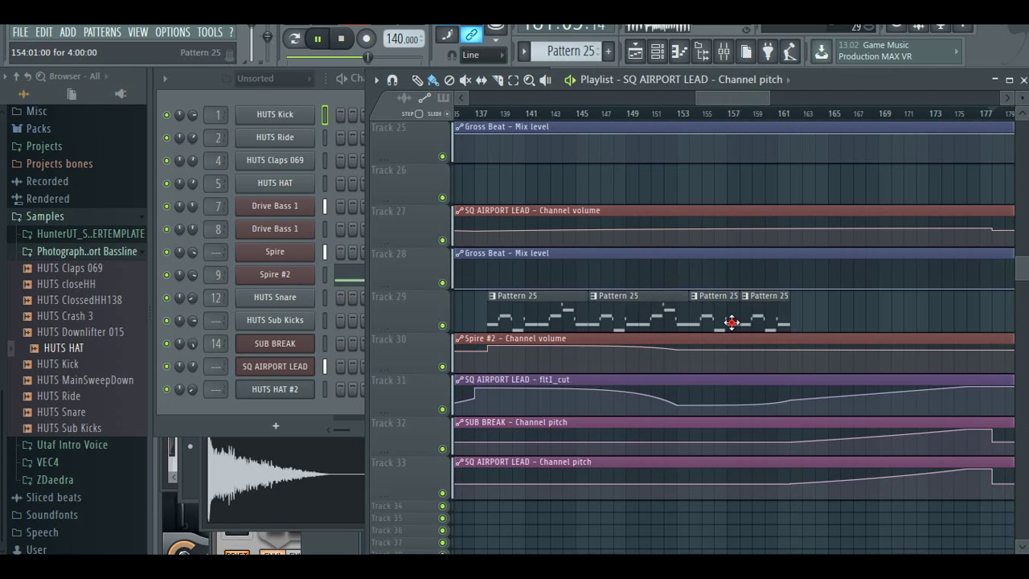
left_click_drag(735, 98, 776, 100)
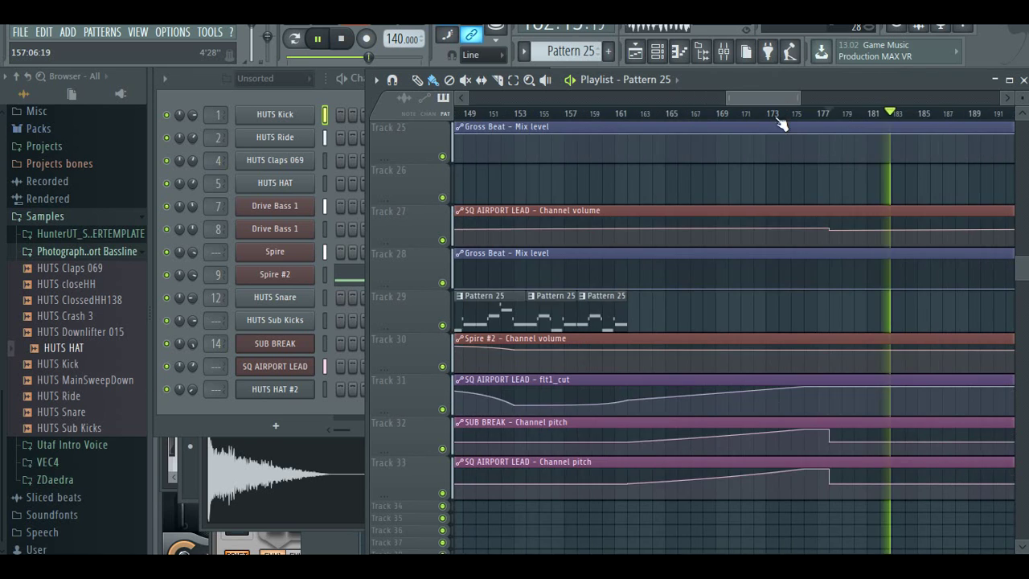
- Paint consecutive Pattern 25 clips on Track 26 from bar 178, and delete the first two so the run starts at bar 194
left_click(661, 117)
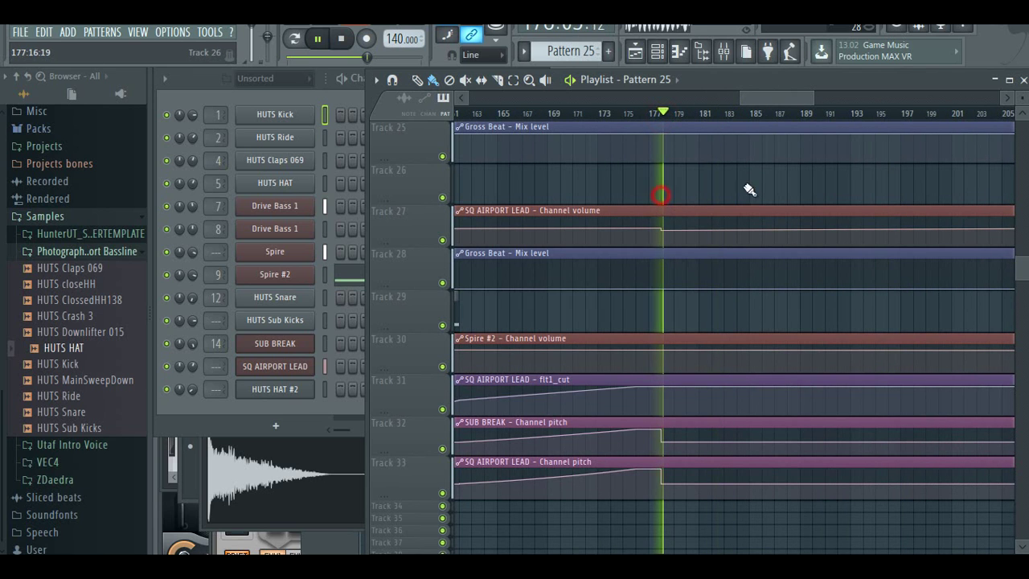
left_click_drag(749, 190, 961, 192)
left_click_drag(794, 98, 815, 101)
left_click_drag(824, 190, 941, 186)
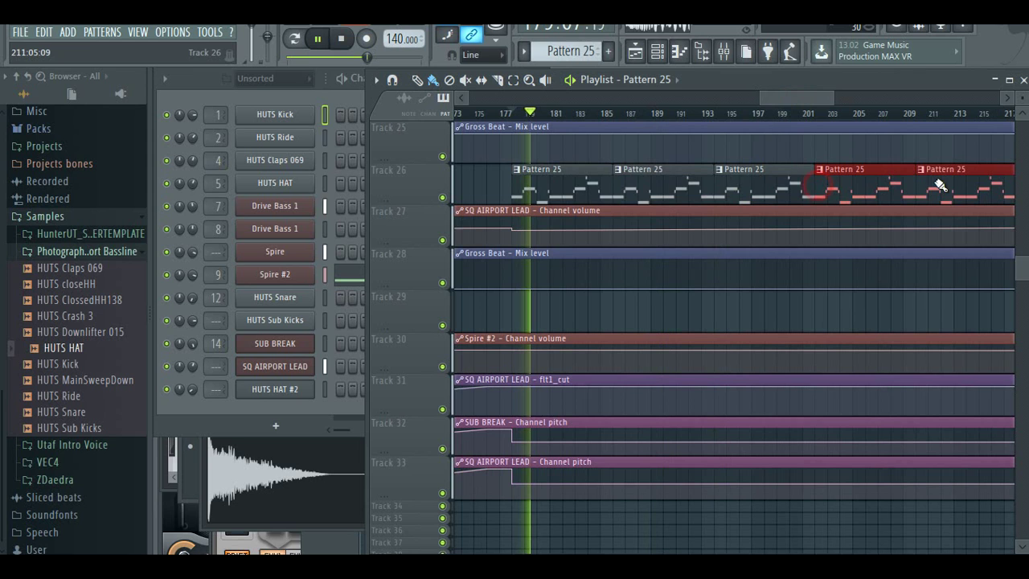
right_click(684, 185)
right_click(557, 190)
- Extend the run of Pattern 25 clips on Track 26 up to bar 242, removing any surplus clip beyond that point
left_click(776, 114)
left_click_drag(791, 98, 883, 99)
left_click(794, 184)
left_click(852, 113)
left_click(754, 114)
left_click(698, 194)
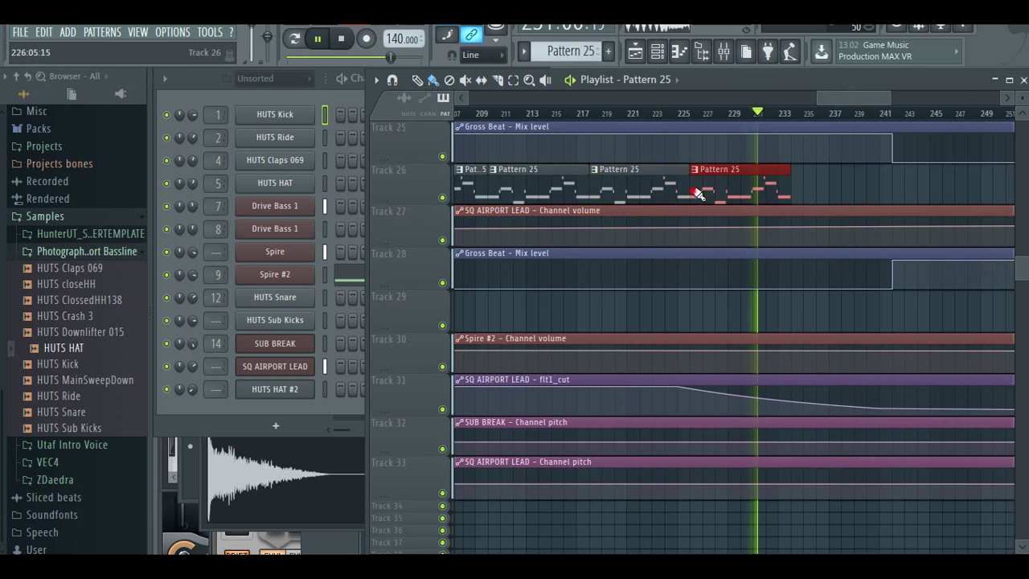
left_click(801, 190)
left_click(924, 189)
right_click(924, 189)
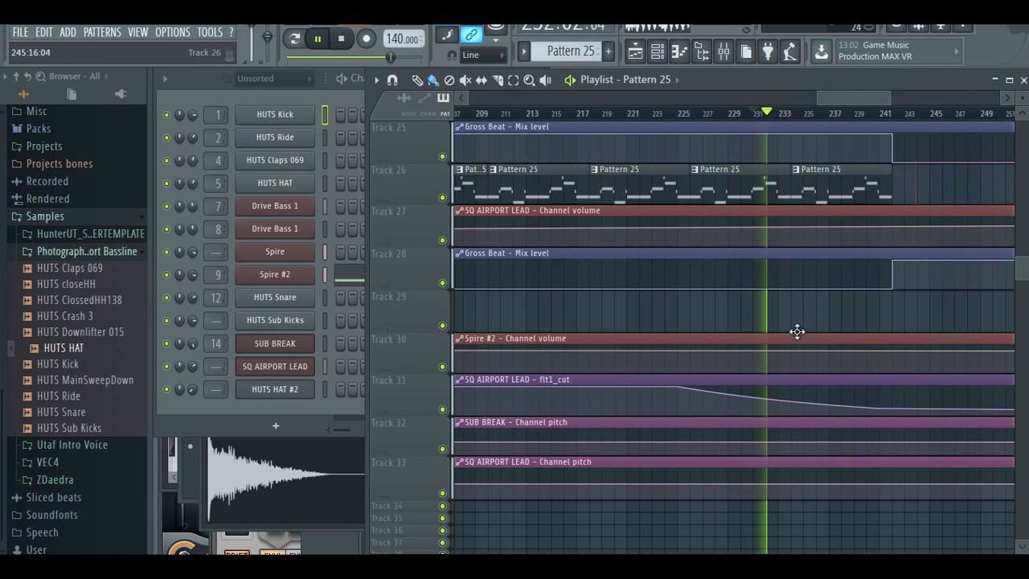
- Audition the added Pattern 25 clips into the transition at bar 242, checking them against the other tracks, and return to the song's start
scroll(731, 363, "up", 1)
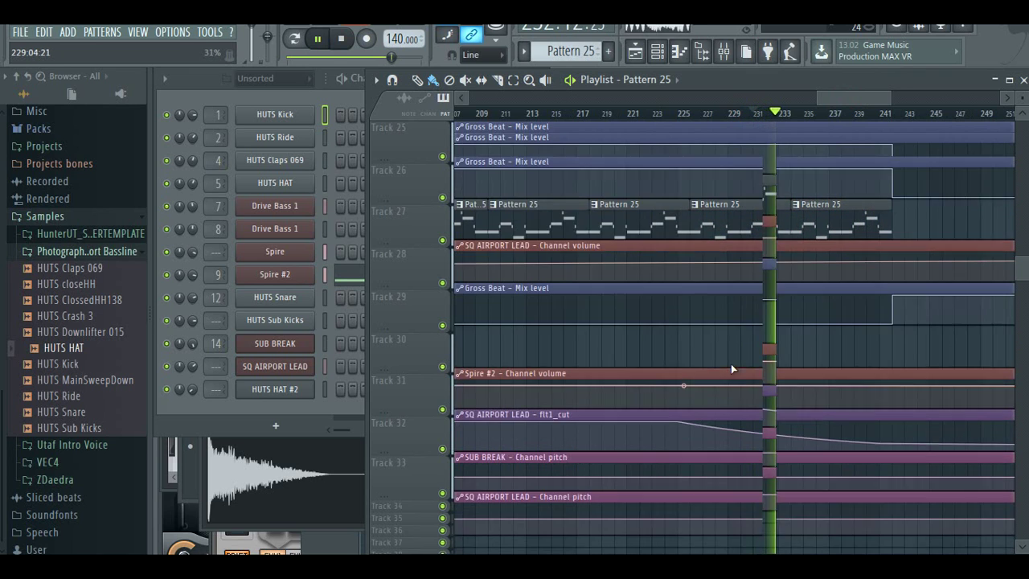
scroll(731, 363, "up", 2)
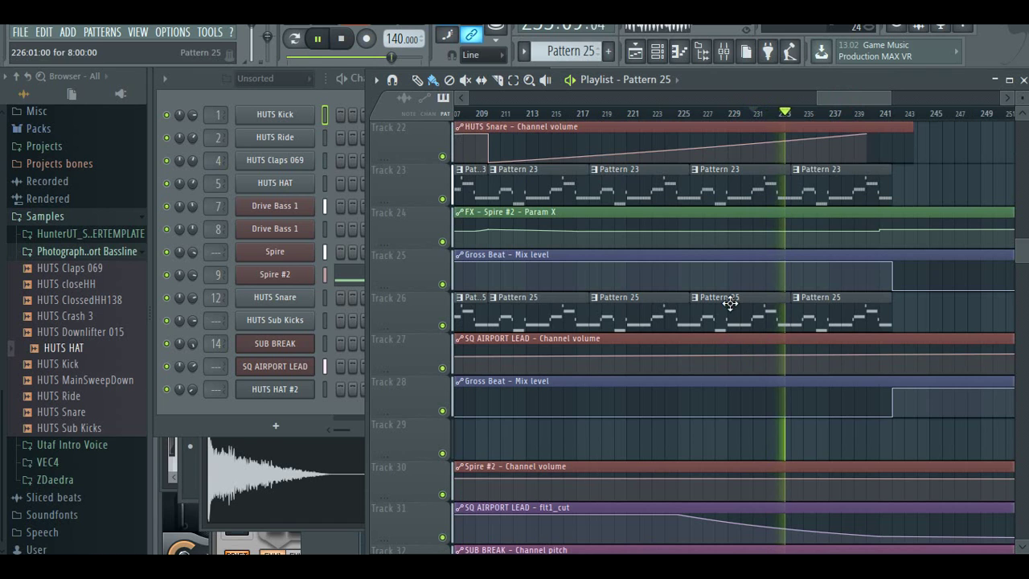
left_click(870, 114)
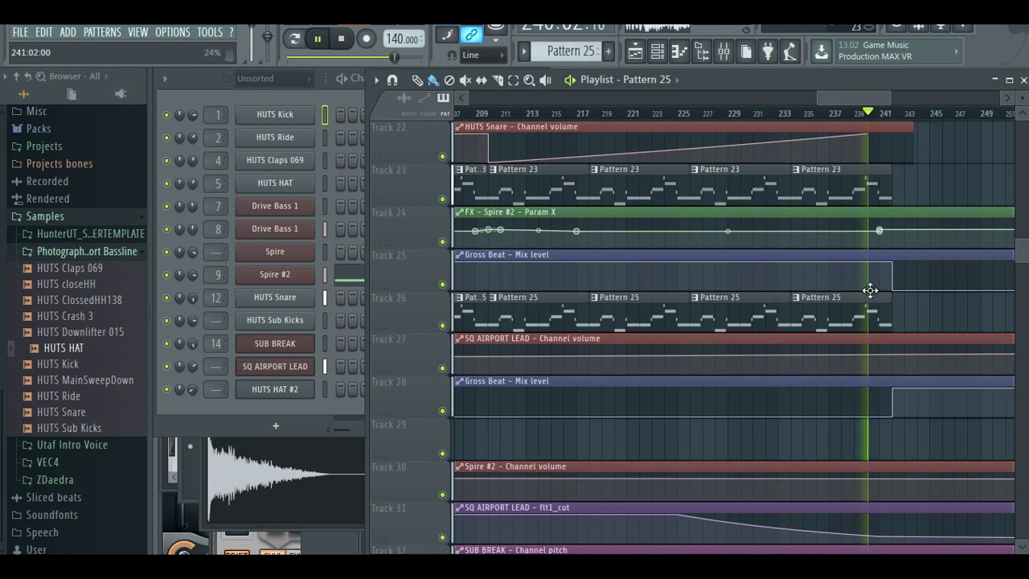
scroll(871, 291, "down", 5)
scroll(880, 305, "up", 11)
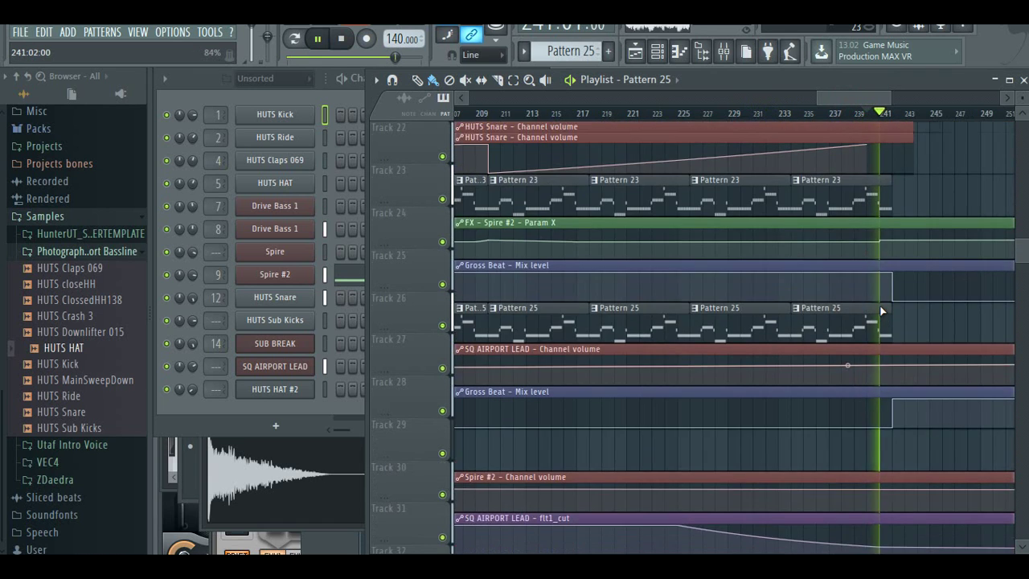
scroll(813, 316, "up", 15)
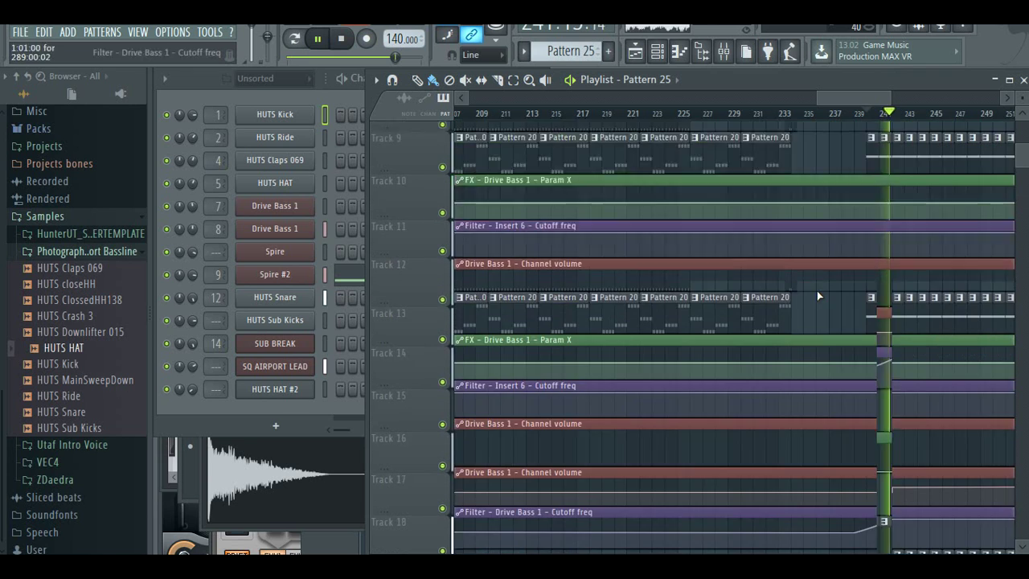
left_click_drag(852, 98, 481, 103)
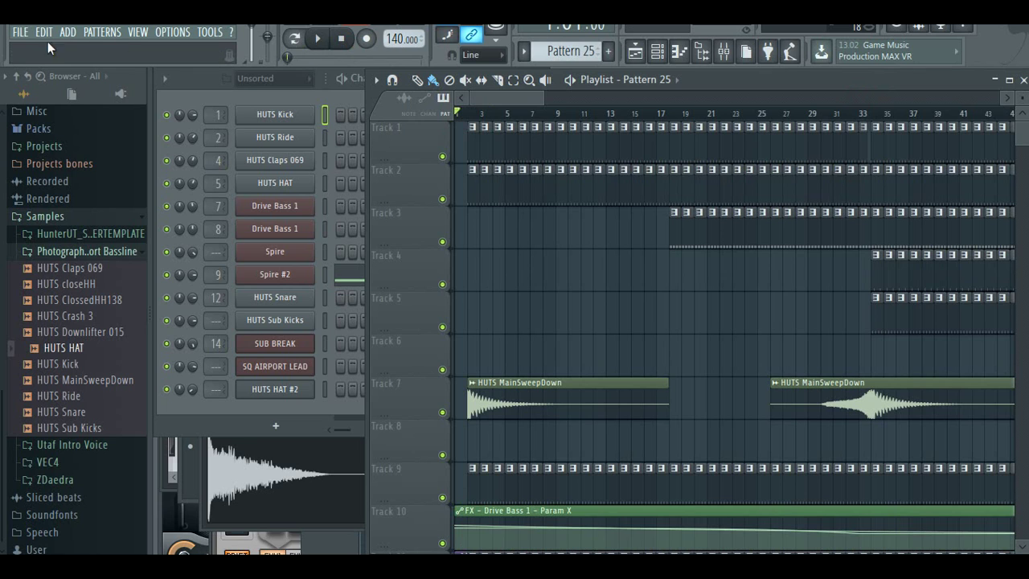
- Save the project and fit the whole arrangement with all used tracks into the playlist for an overview
left_click(21, 33)
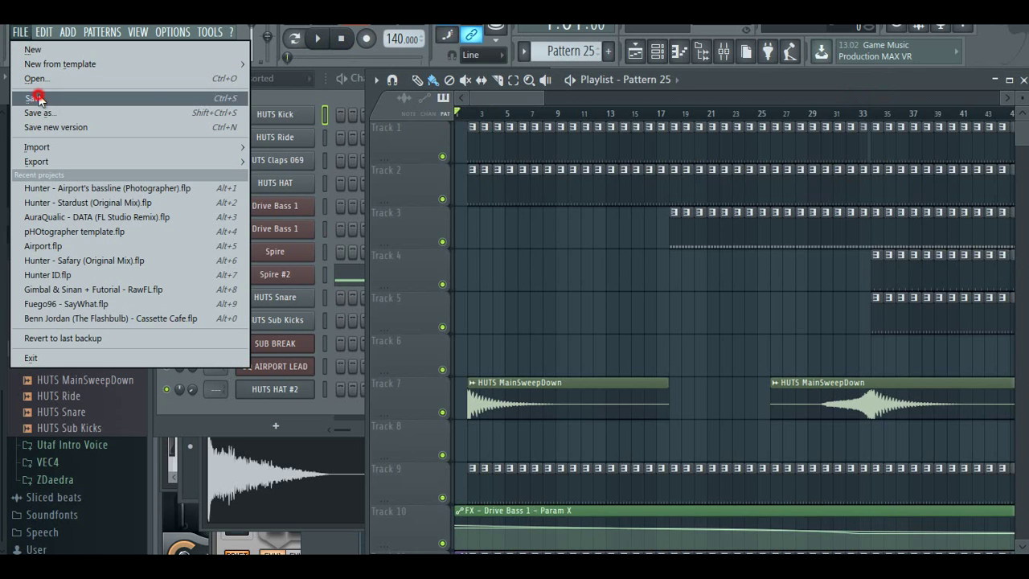
left_click(40, 98)
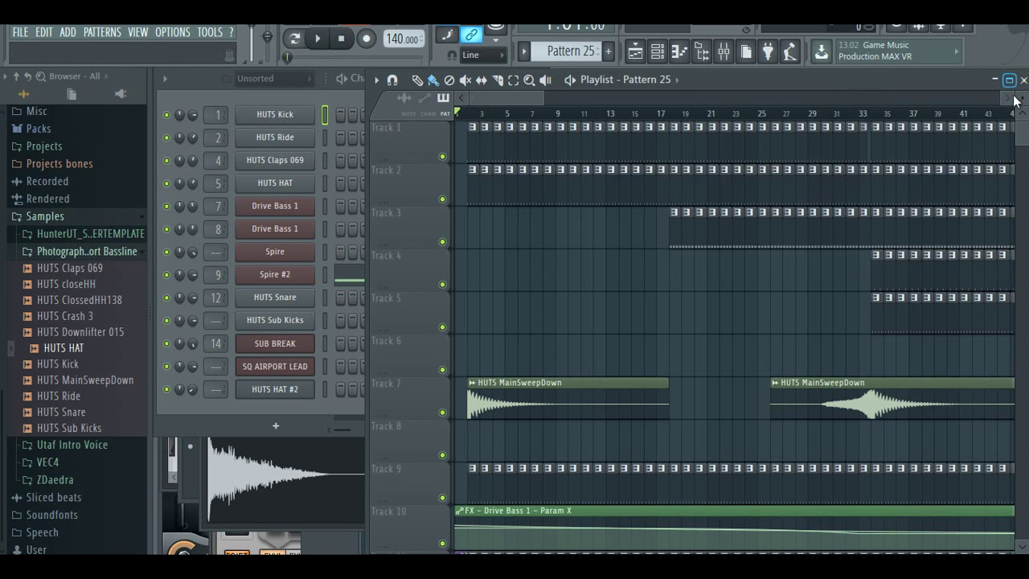
left_click_drag(1022, 98, 962, 98)
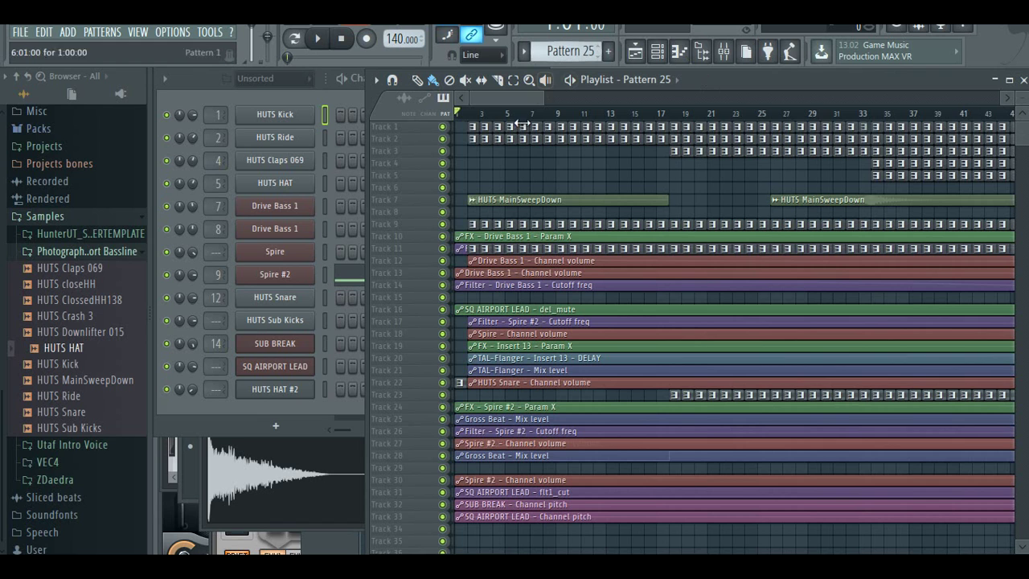
left_click_drag(541, 98, 998, 95)
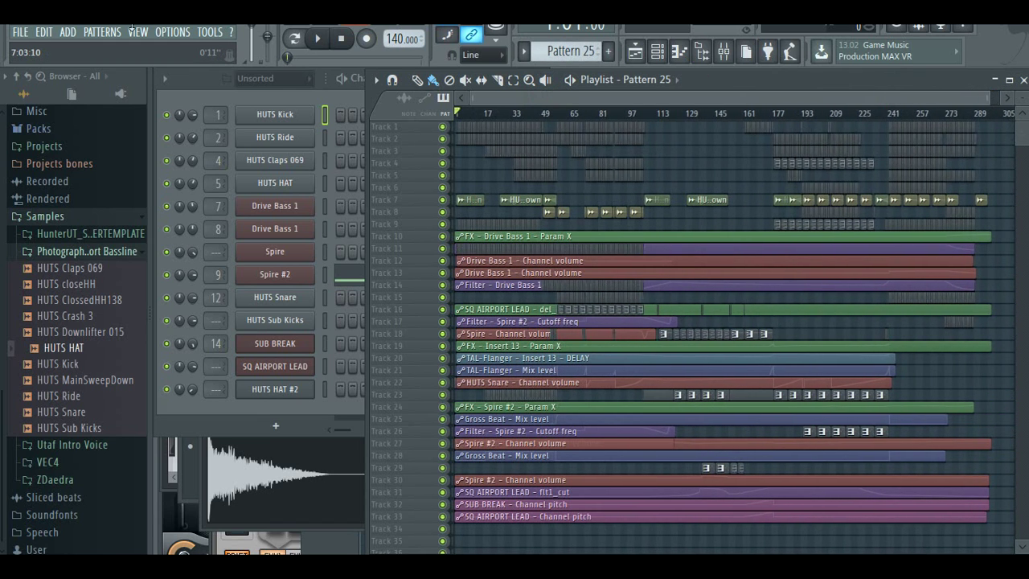